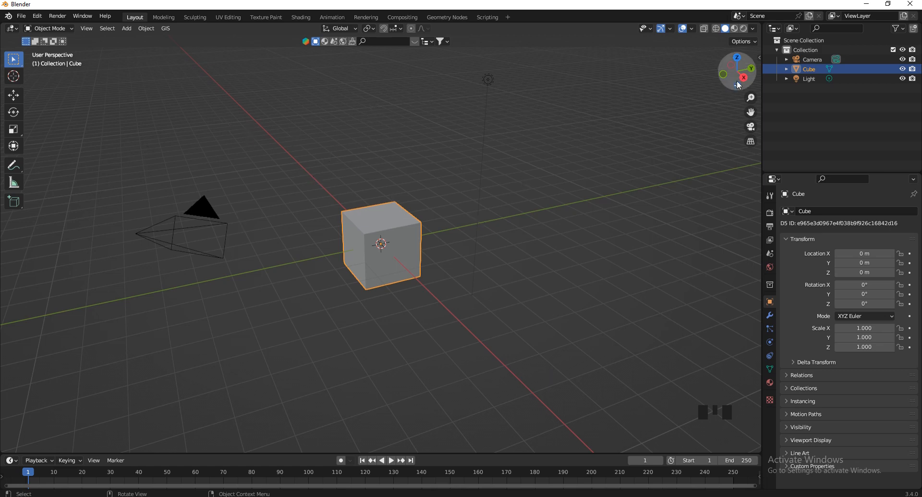
Delete the Light object from the scene
left_click_drag(744, 81, 757, 79)
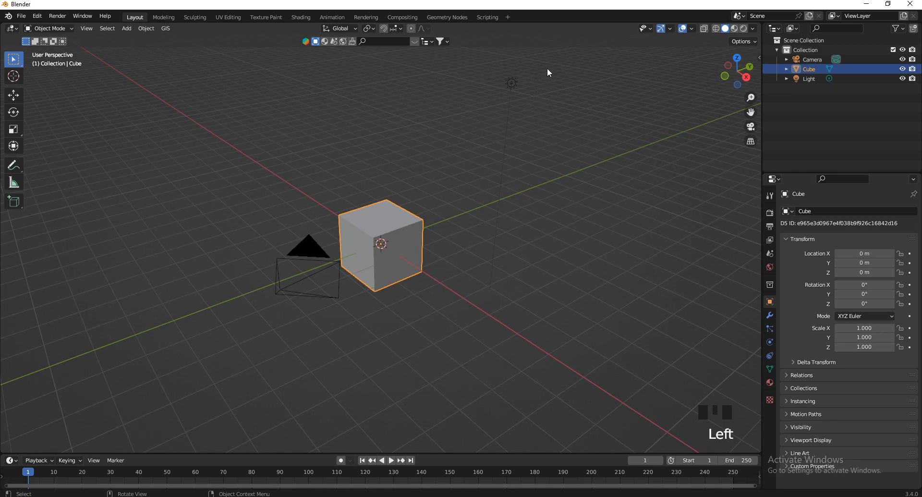
left_click(520, 100)
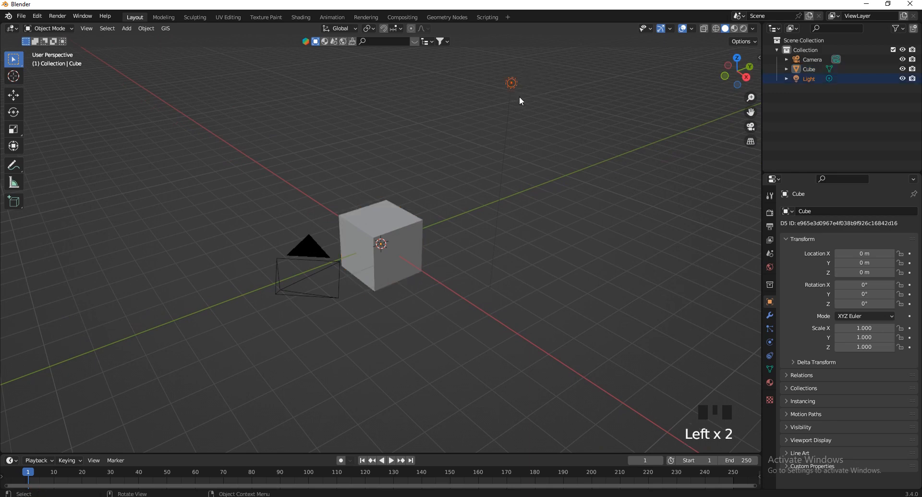
key("x")
left_click(534, 76)
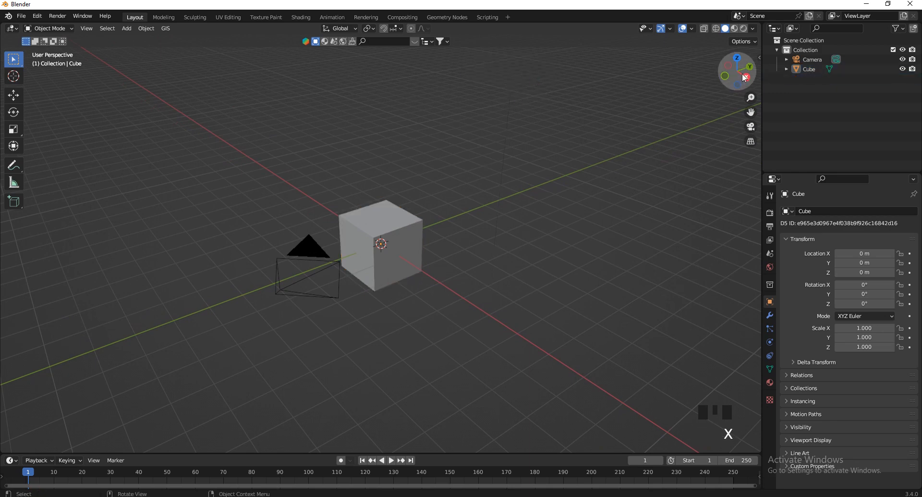
Select the default cube and frame it in the viewport
left_click_drag(740, 72, 475, 204)
left_click(365, 212)
scroll(427, 161, "up", 2)
scroll(434, 153, "up", 1)
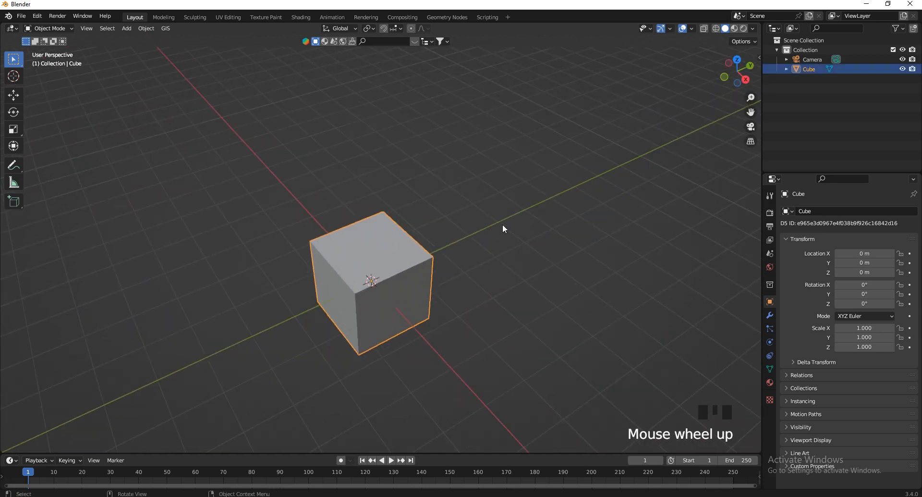
scroll(460, 209, "down", 5)
scroll(353, 163, "up", 2)
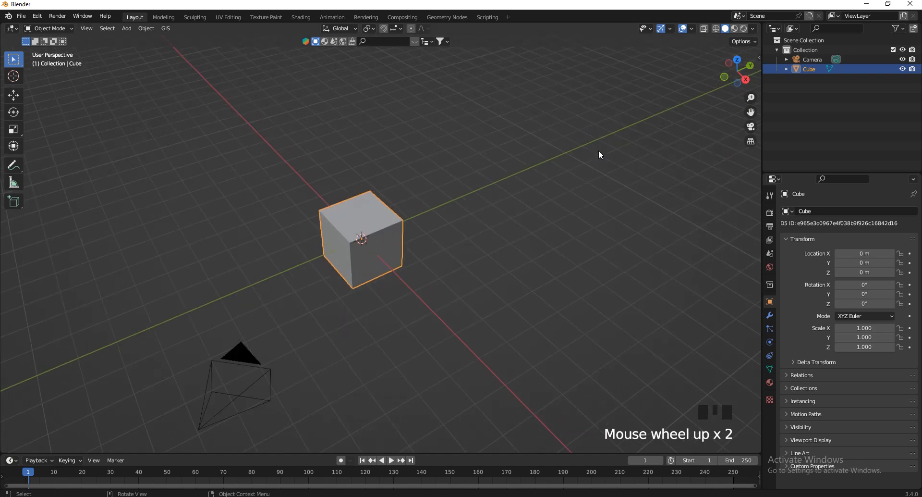
Show the sidebar's Item tab and switch to the top view
key("n")
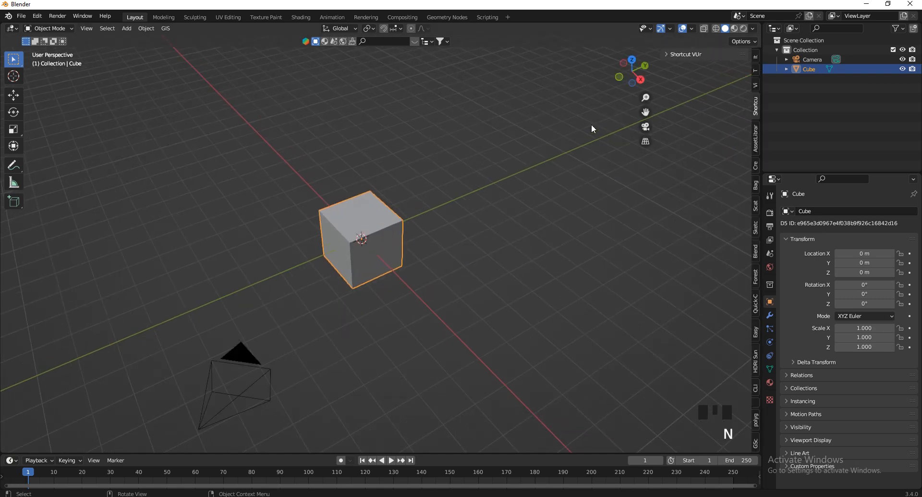
left_click(757, 55)
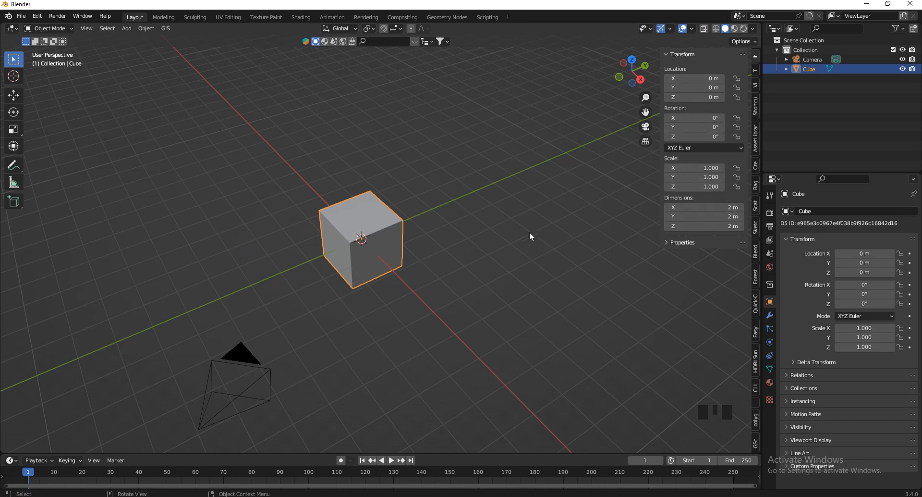
left_click(632, 59)
scroll(394, 237, "down", 5)
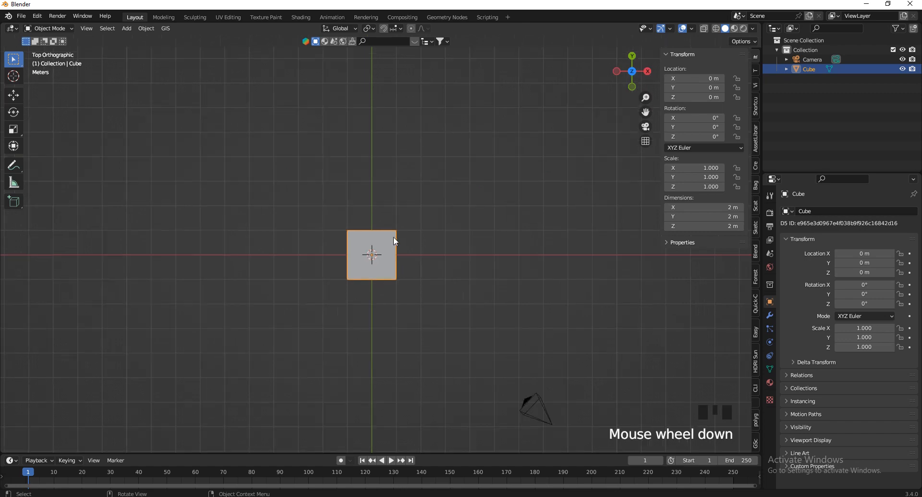
scroll(408, 259, "up", 3)
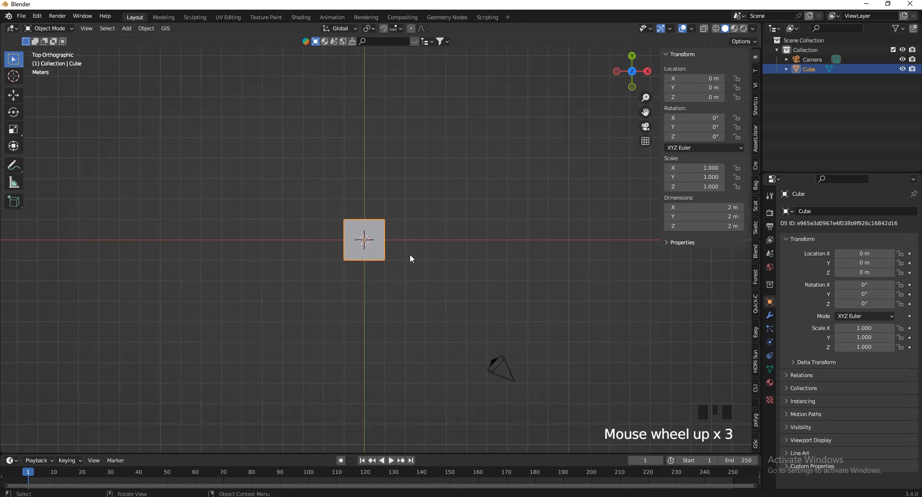
Scale the cube along X and Y to a 10.8 m by 5.66 m footprint
key("s")
key("x")
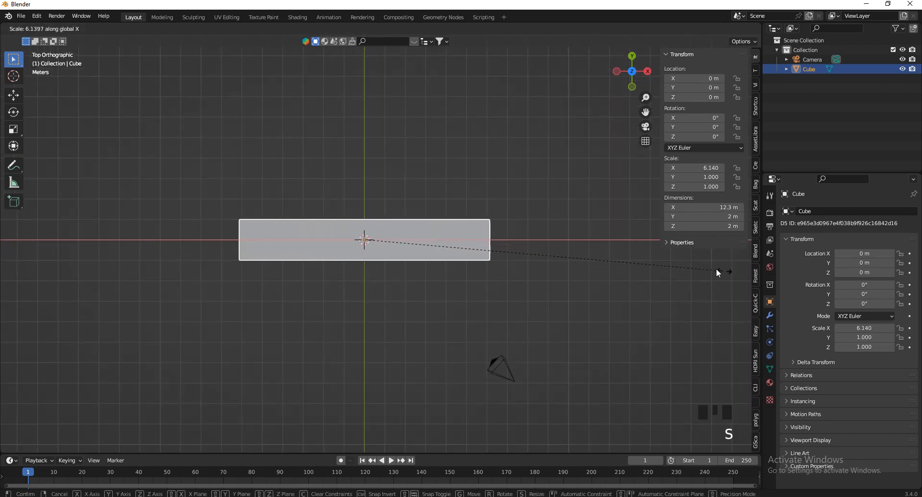
left_click(728, 272)
key("s")
key("y")
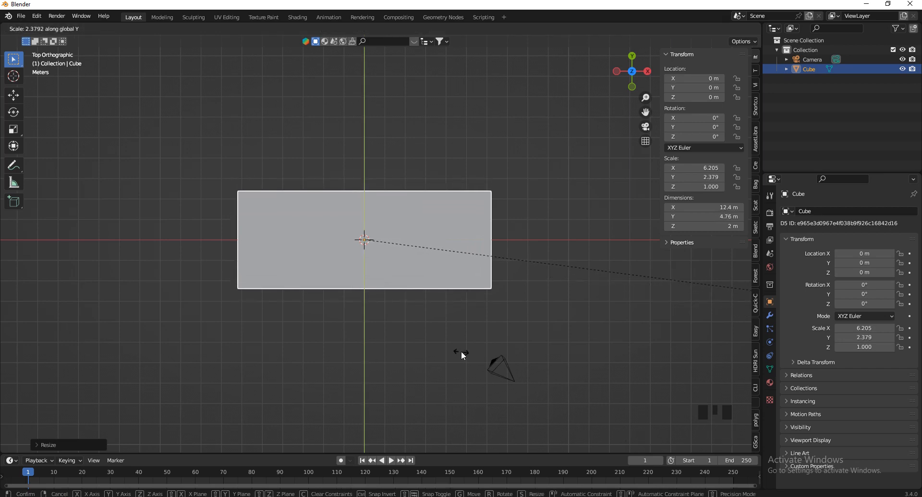
left_click(619, 399)
key("s")
key("x")
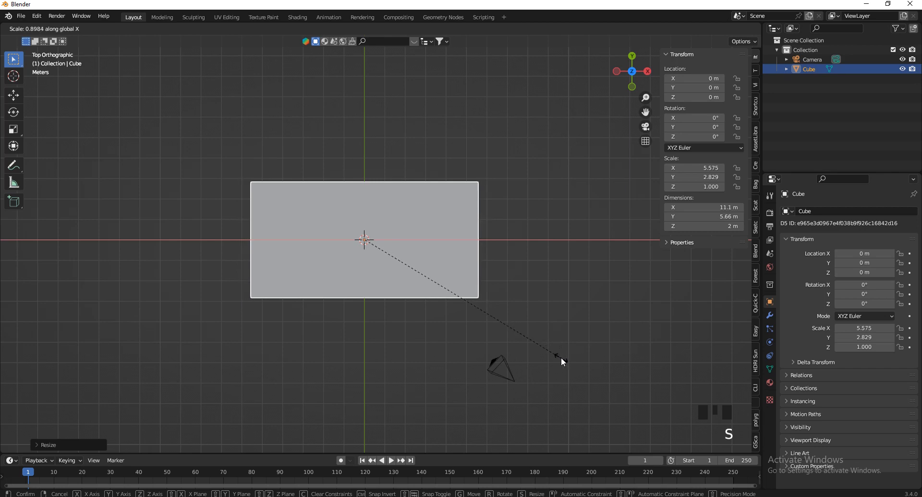
left_click(551, 359)
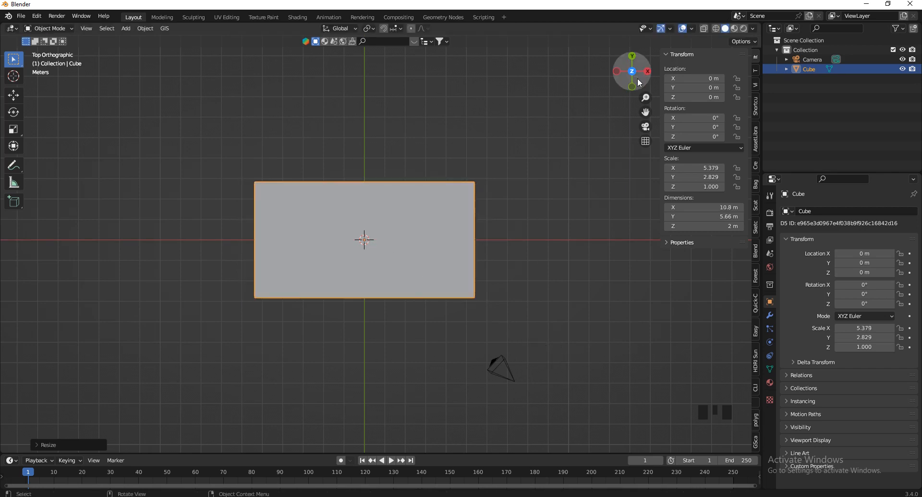
Flatten the slab to 0.115 m thick and set the 3D cursor beside it
left_click_drag(638, 78, 568, 399)
scroll(527, 225, "up", 2)
key("s")
key("z")
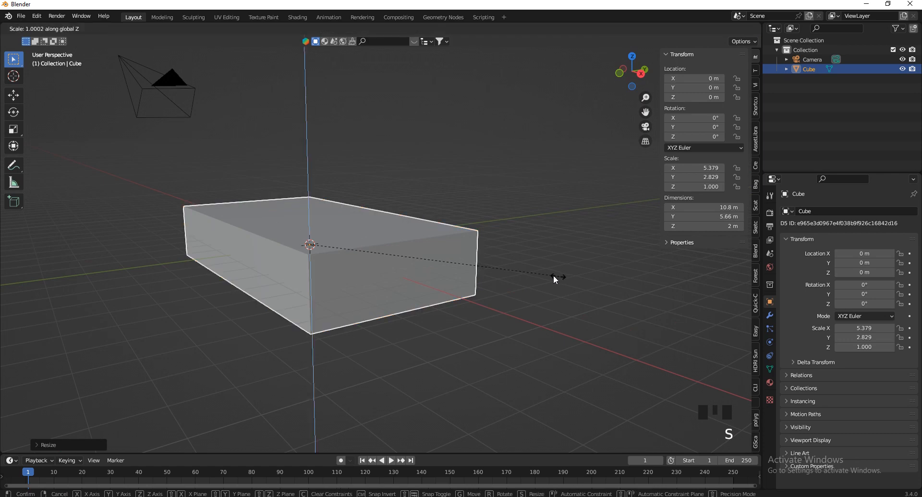
left_click(313, 229)
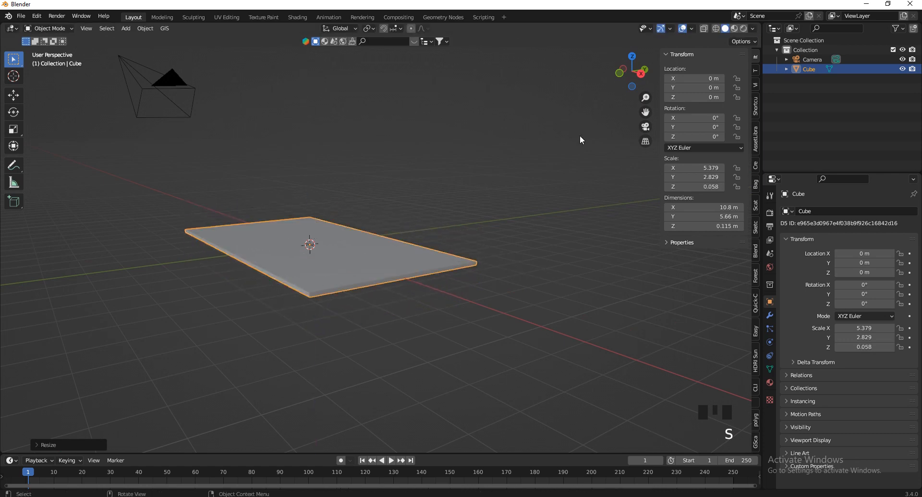
left_click_drag(640, 76, 419, 162)
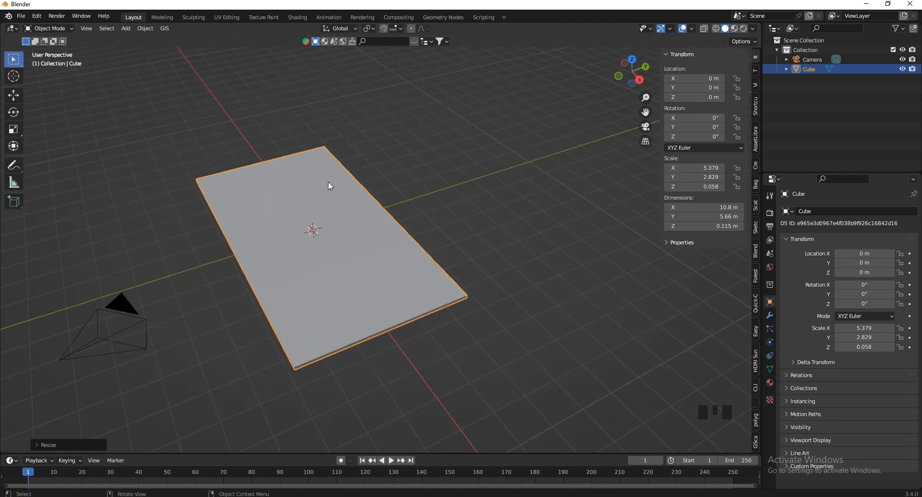
scroll(496, 326, "down", 3)
left_click_drag(612, 79, 303, 237)
scroll(333, 288, "up", 8)
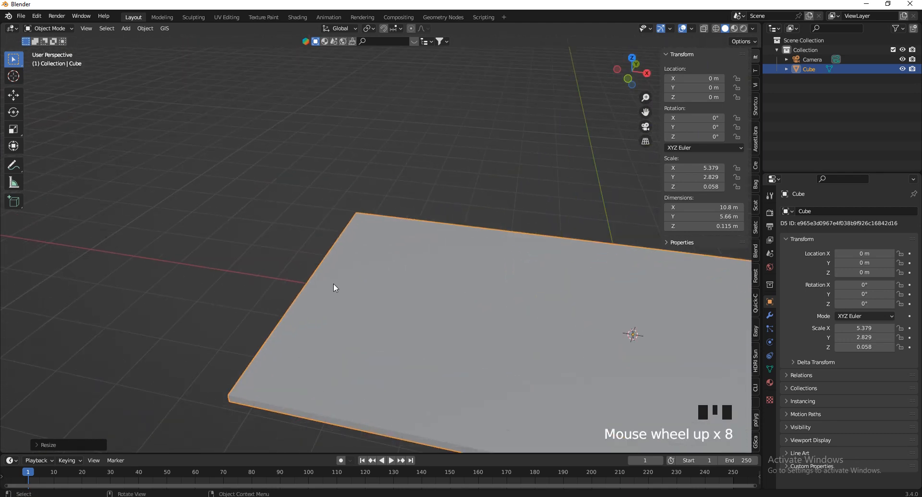
right_click(290, 336, "shift")
Add a new cube at the 3D cursor and view it from the front
key("shift+a")
mouse_move(246, 298)
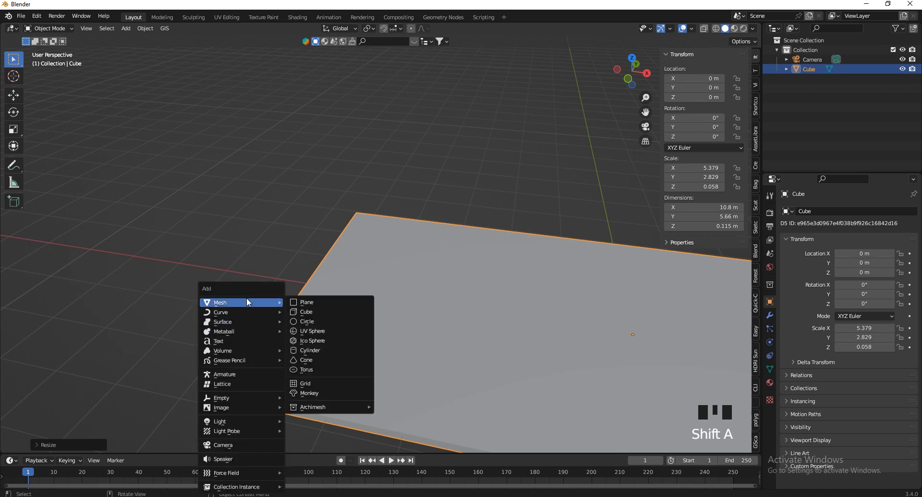
left_click(319, 314)
scroll(397, 298, "down", 3)
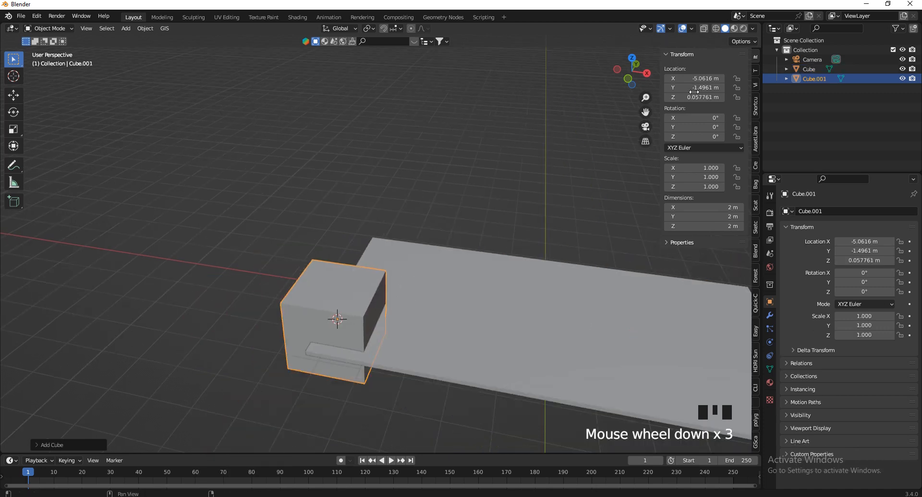
left_click(628, 79)
scroll(388, 307, "up", 4)
scroll(440, 303, "up", 1)
Make the cube a wall 0.2 m thick and 3 m tall
key("s")
key("x")
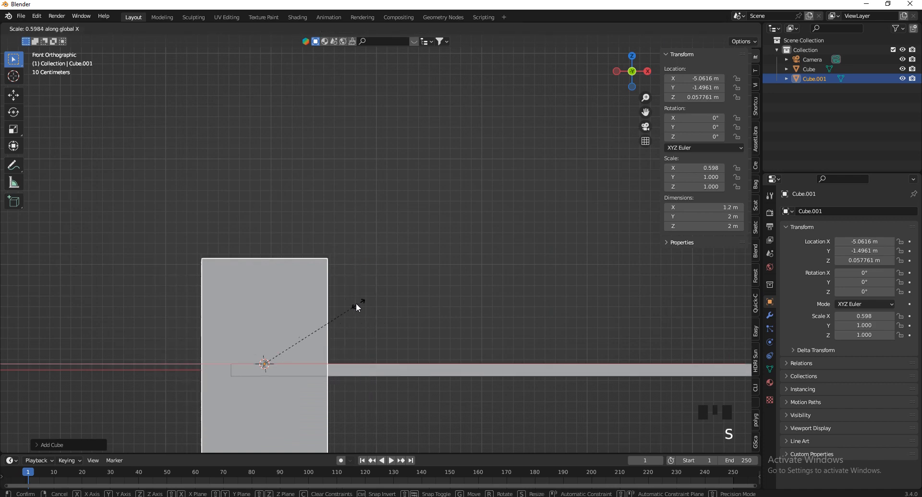
left_click(264, 352)
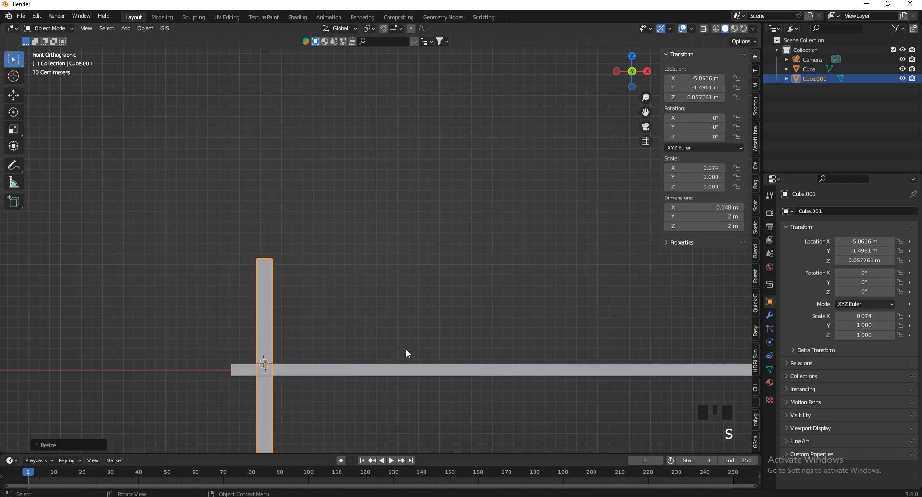
left_click(710, 207)
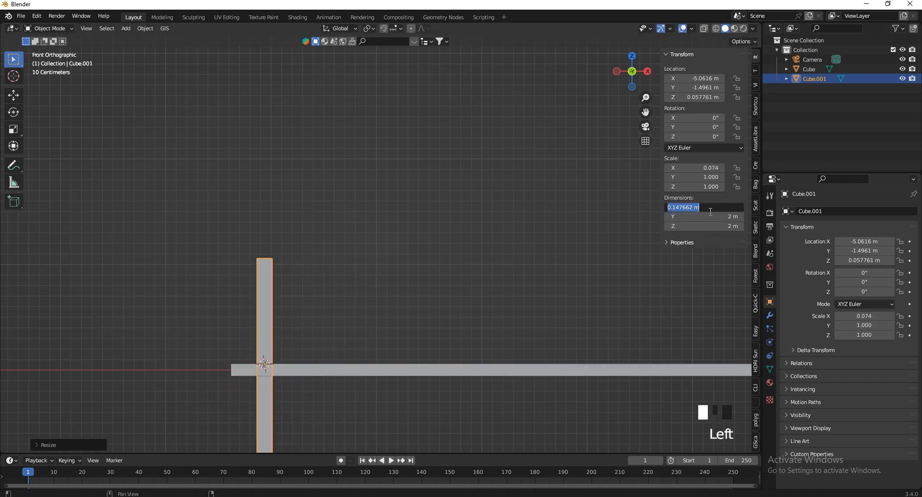
type("0.2")
key("Return")
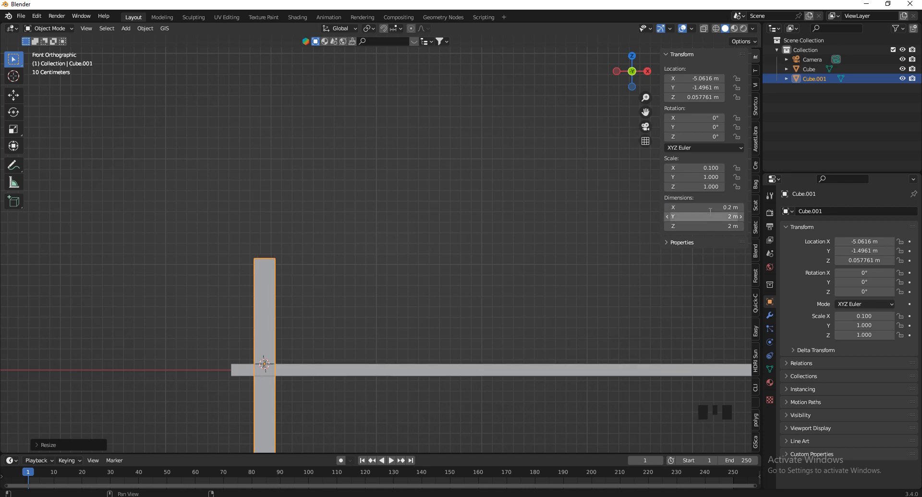
left_click(686, 226)
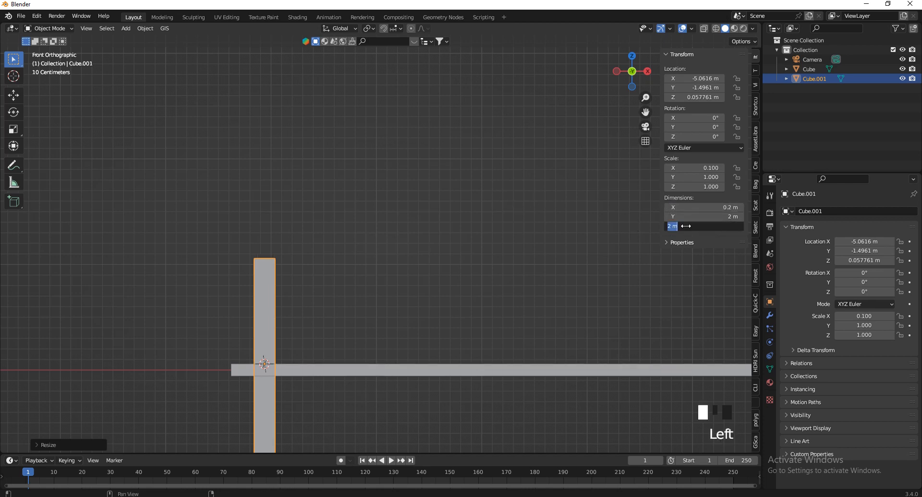
type("3")
key("Return")
Raise the wall above the floor and set it against the slab's edge
scroll(540, 262, "down", 5)
scroll(493, 316, "up", 6)
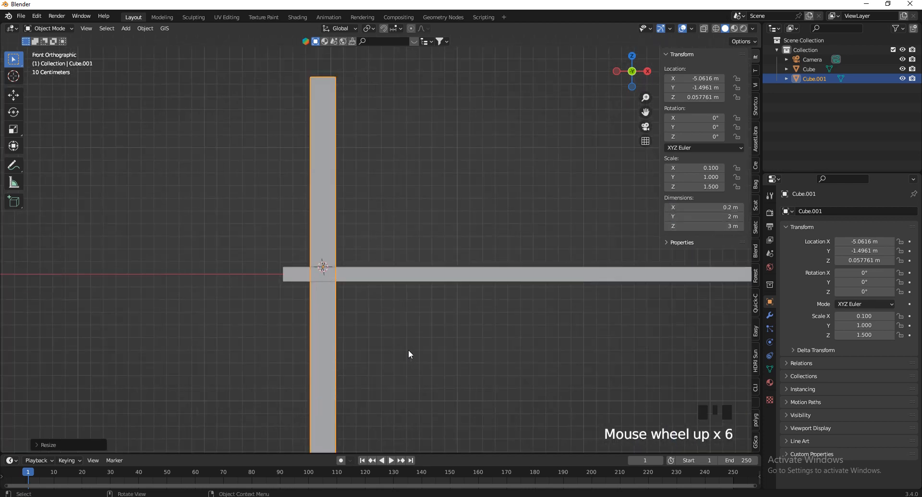
scroll(396, 377, "up", 1)
key("g")
left_click(316, 171)
scroll(267, 243, "up", 10)
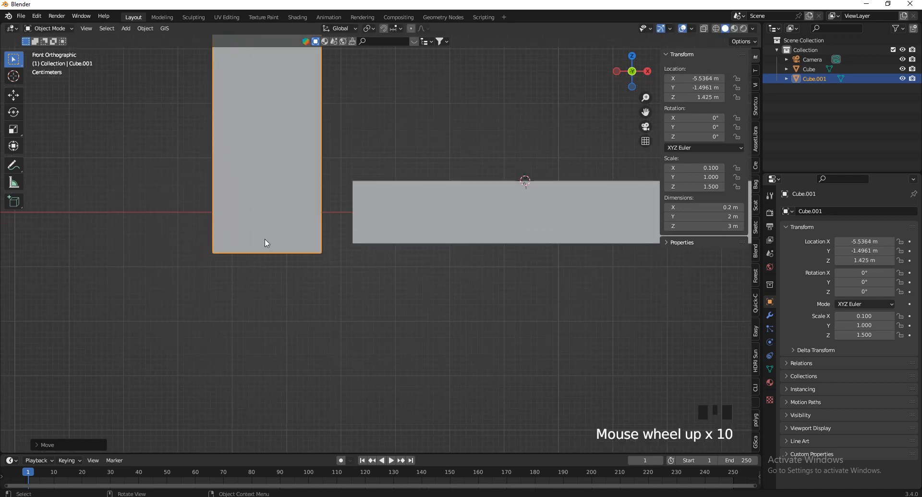
key("g")
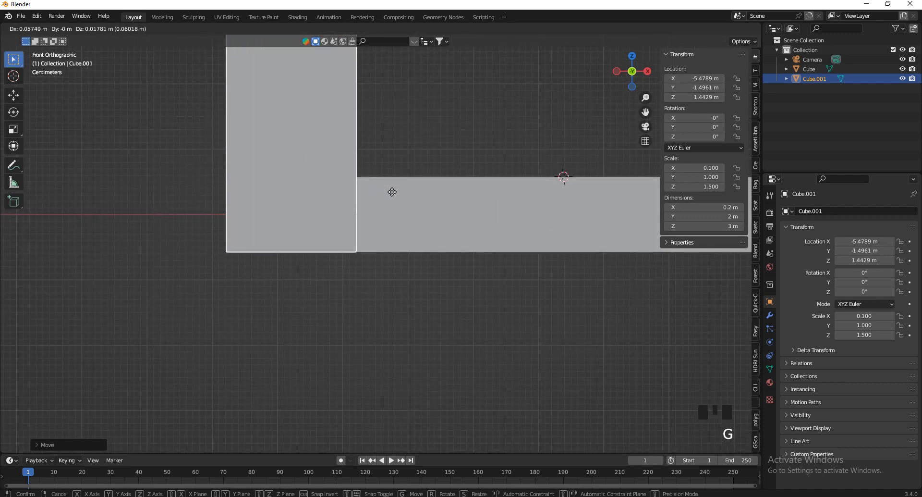
left_click(391, 190)
scroll(363, 257, "up", 1)
In top view, stretch the wall along Y and shift it along Y
left_click_drag(626, 87, 613, 86)
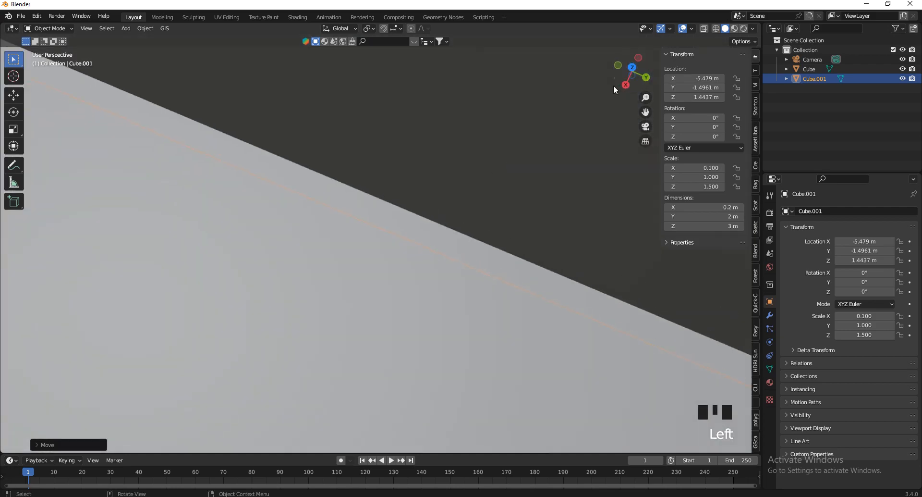
scroll(428, 181, "up", 1)
scroll(404, 208, "down", 12)
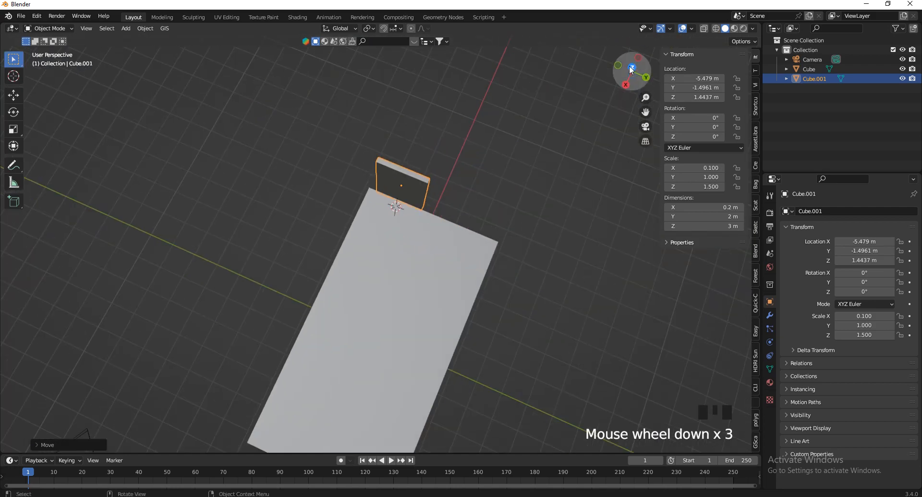
left_click(632, 68)
key("s")
key("y")
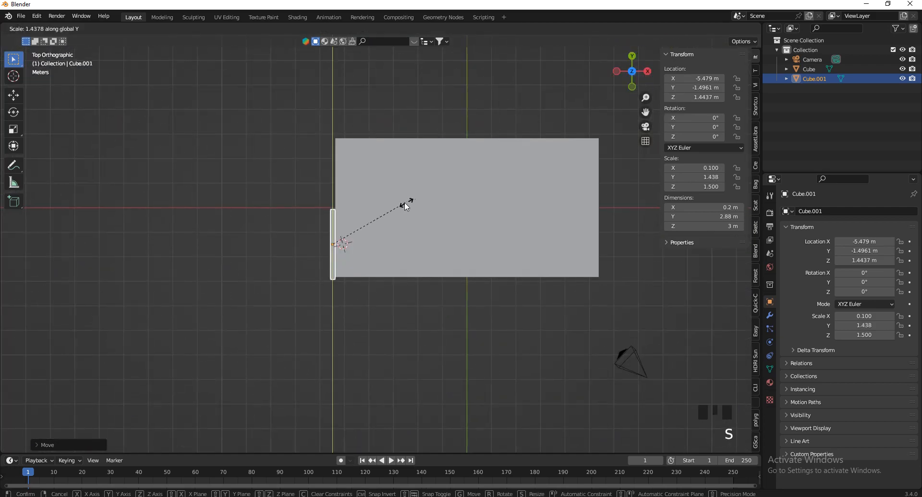
left_click(472, 174)
scroll(399, 167, "up", 2)
key("g")
key("y")
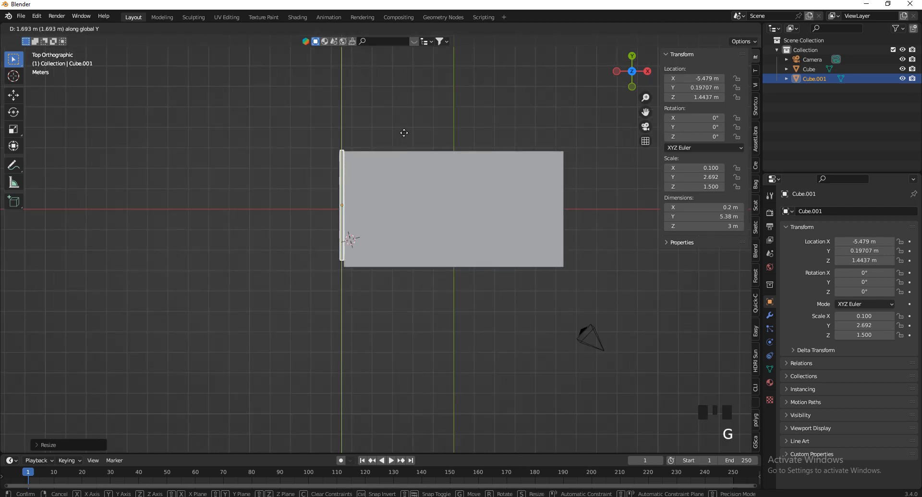
left_click(403, 158)
scroll(390, 156, "up", 4)
Extend the wall to 5.84 m and align it with the floor's left edge
key("s")
key("y")
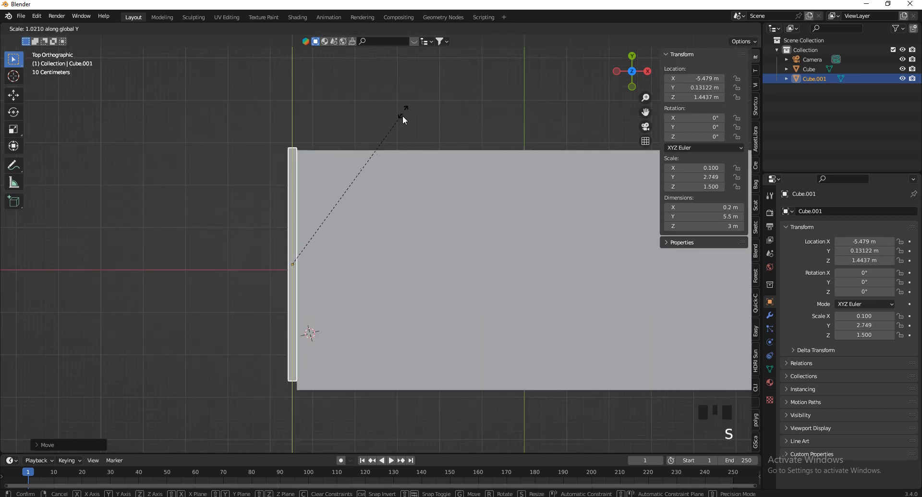
left_click(462, 43)
key("g")
key("y")
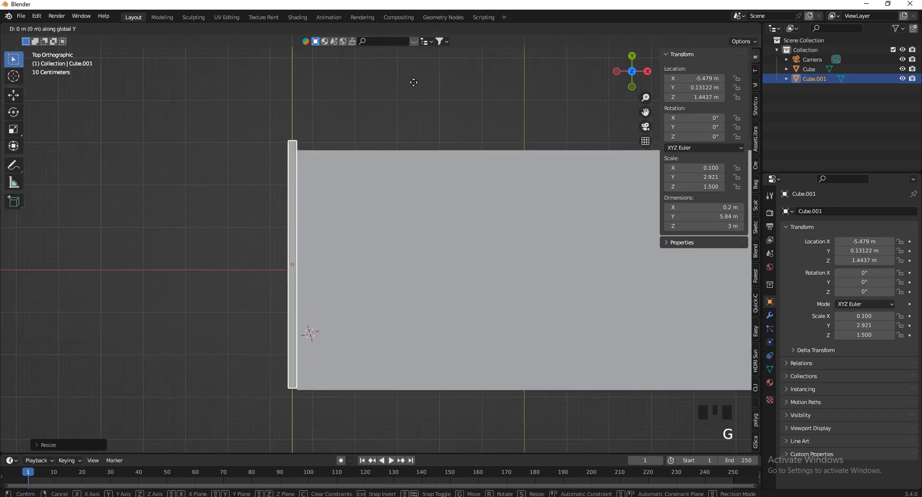
left_click(418, 103)
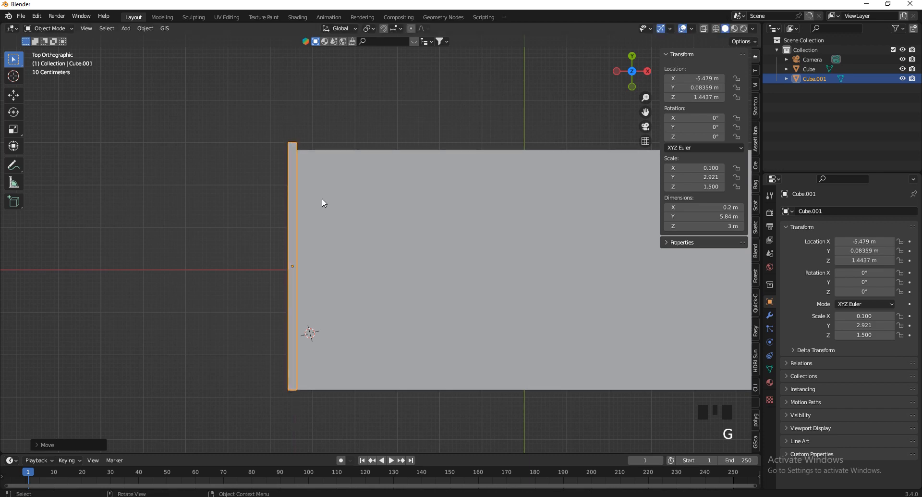
scroll(284, 226, "down", 4)
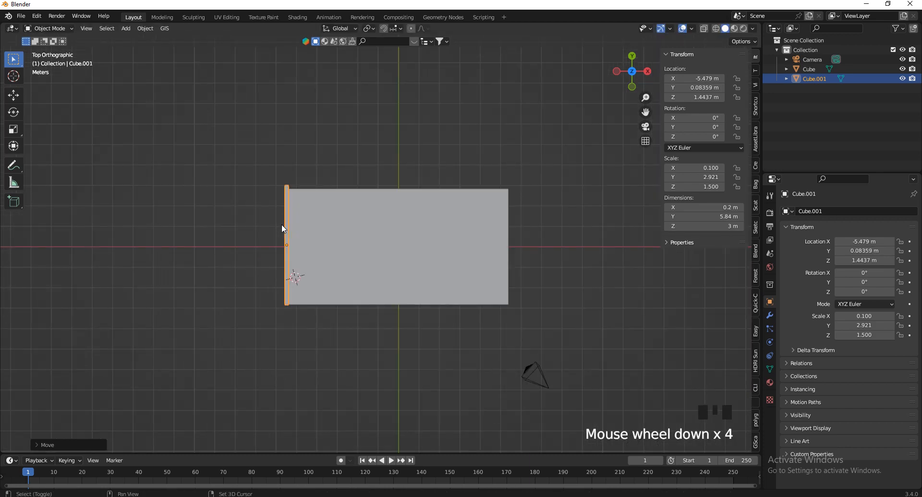
Duplicate the side wall, rotate the copy 90°, and place it near the back edge
key("shift+d")
left_click(391, 121)
scroll(393, 122, "up", 2)
type("r")
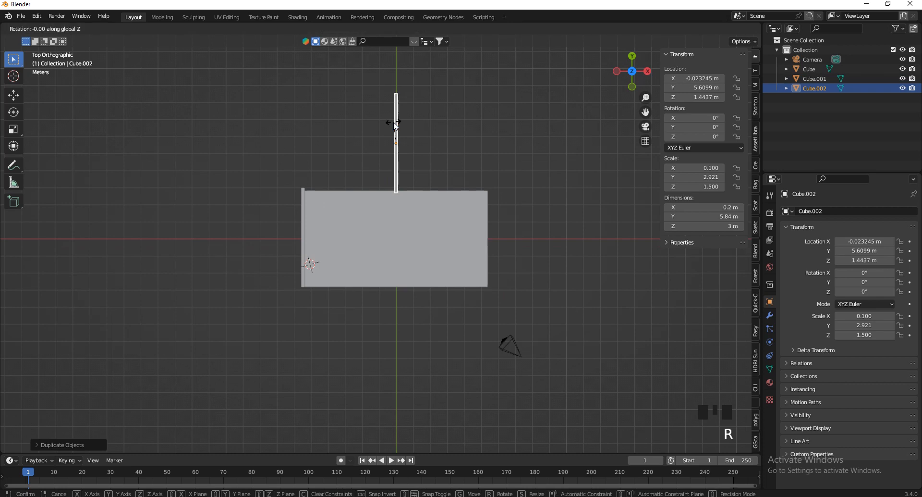
type("90")
key("Return")
scroll(371, 215, "up", 3)
key("g")
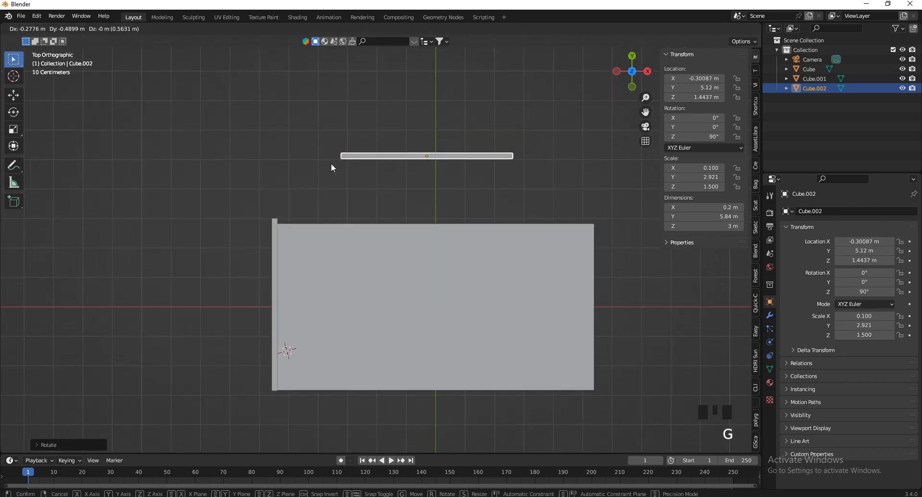
left_click(264, 224)
scroll(275, 217, "up", 7)
Set the back wall on the floor's back edge, stretched to 13 m along X
key("g")
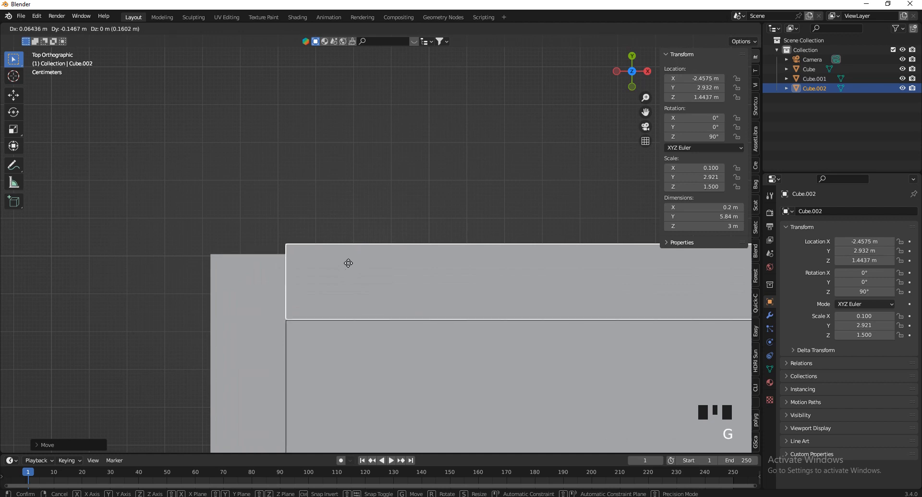
left_click(348, 258)
scroll(269, 216, "down", 2)
scroll(212, 192, "up", 3)
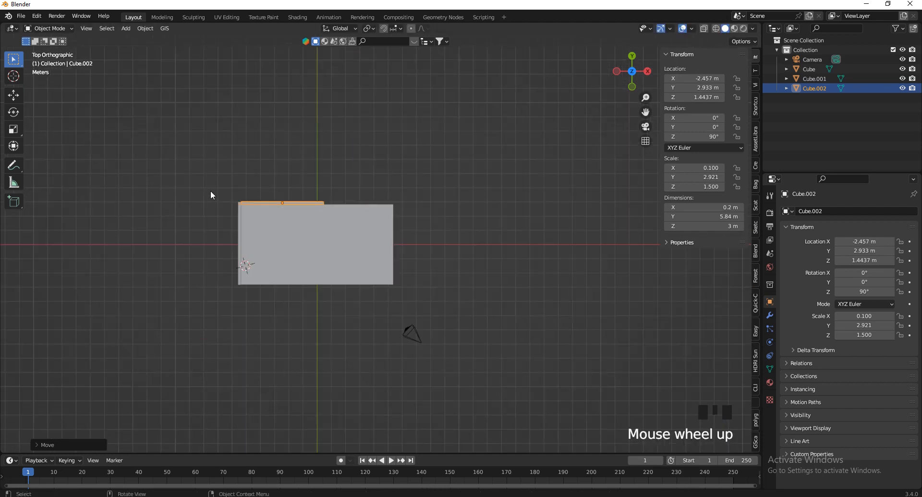
key("s")
key("x")
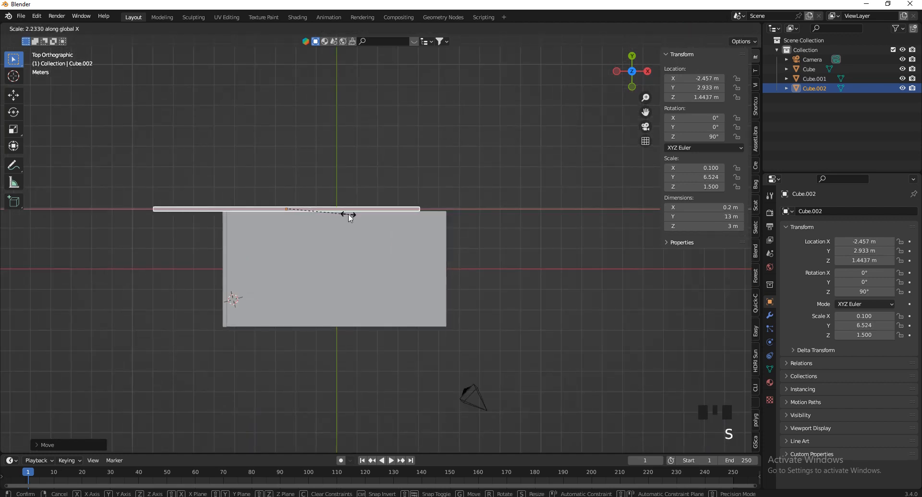
left_click(350, 214)
scroll(145, 156, "up", 4)
key("g")
key("x")
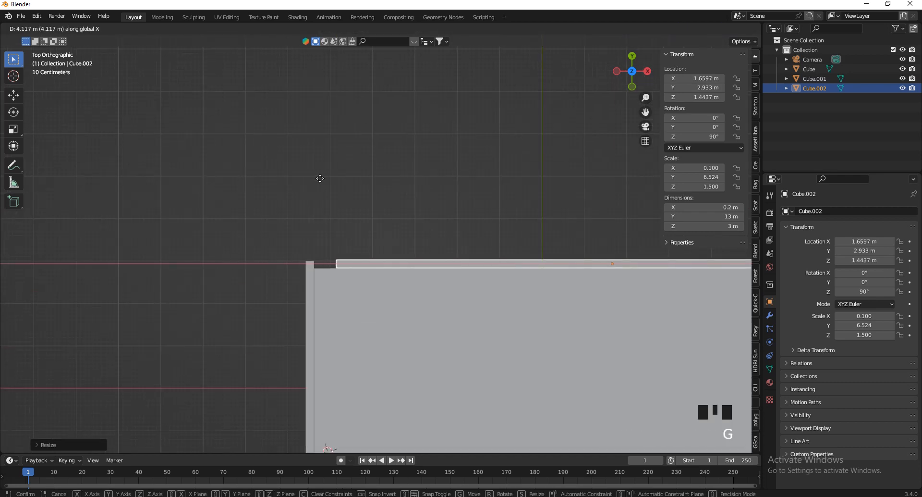
left_click(105, 158)
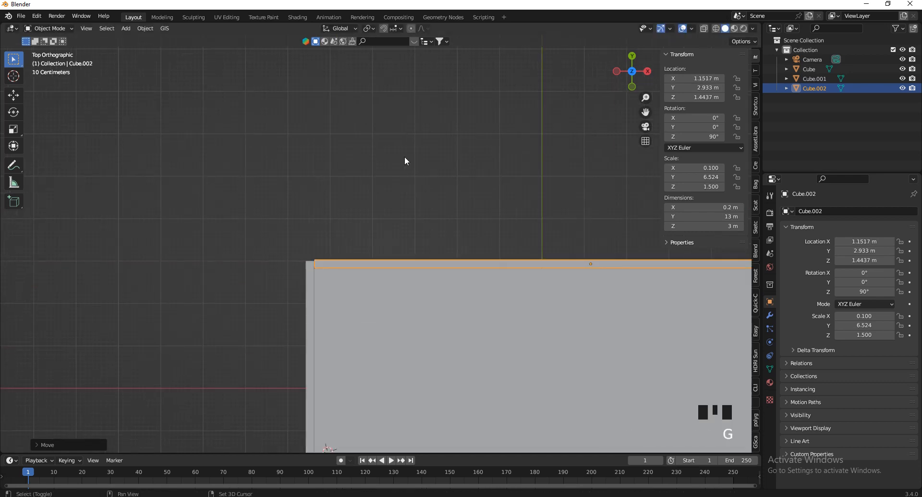
Orbit into perspective and select the left side wall
left_click_drag(625, 72, 560, 422)
scroll(463, 256, "down", 4)
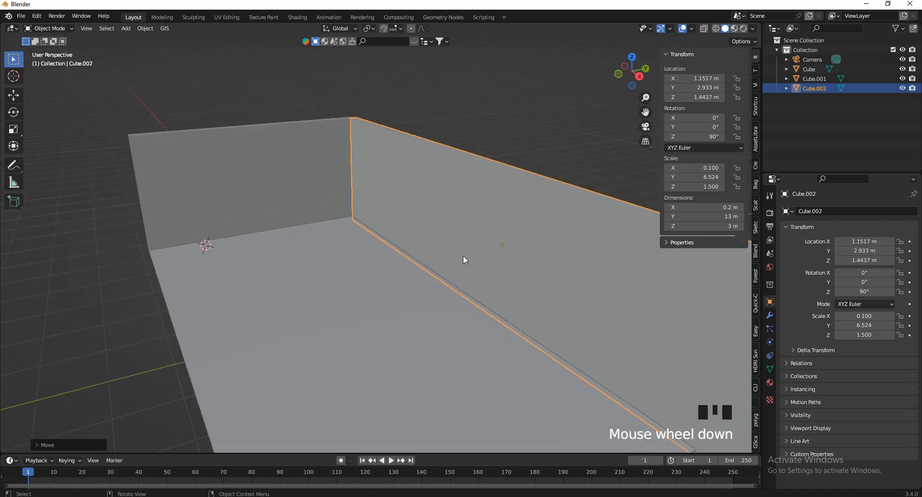
left_click(390, 240)
scroll(400, 243, "up", 3)
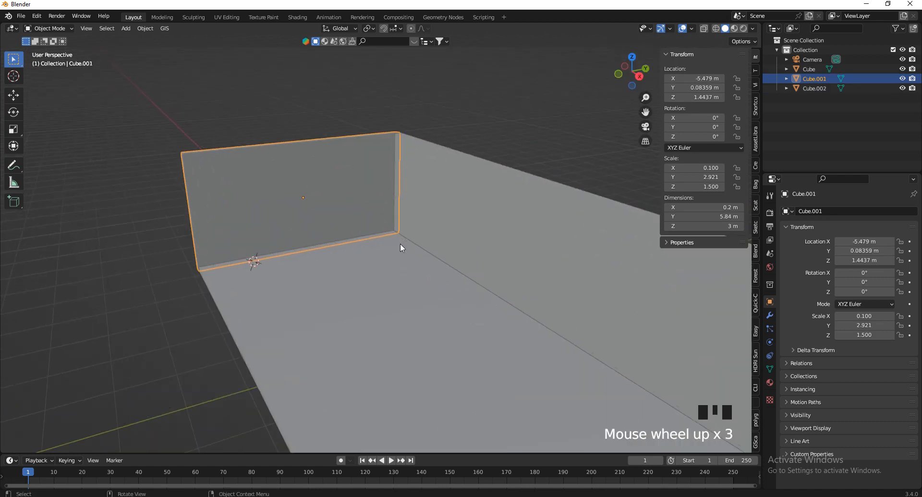
scroll(375, 282, "up", 1)
Place the 3D cursor on the floor by the wall and add a cube there
right_click(351, 294, "shift")
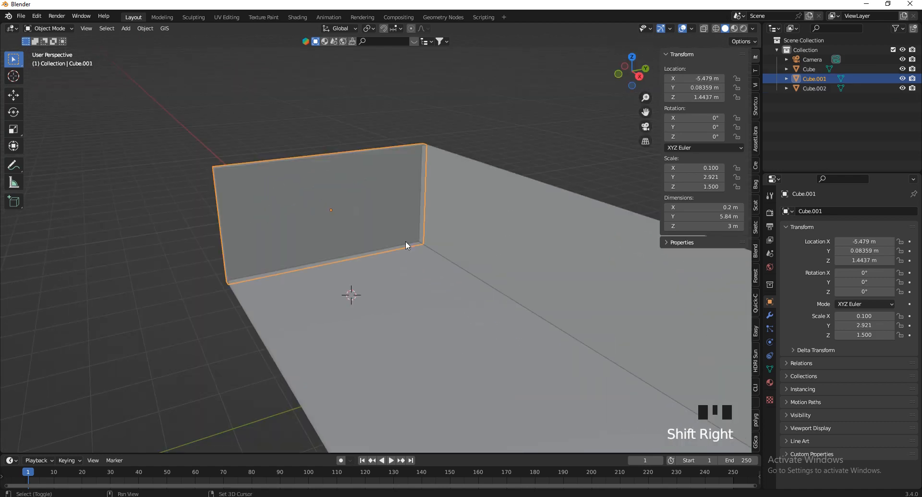
key("shift+a")
mouse_move(362, 277)
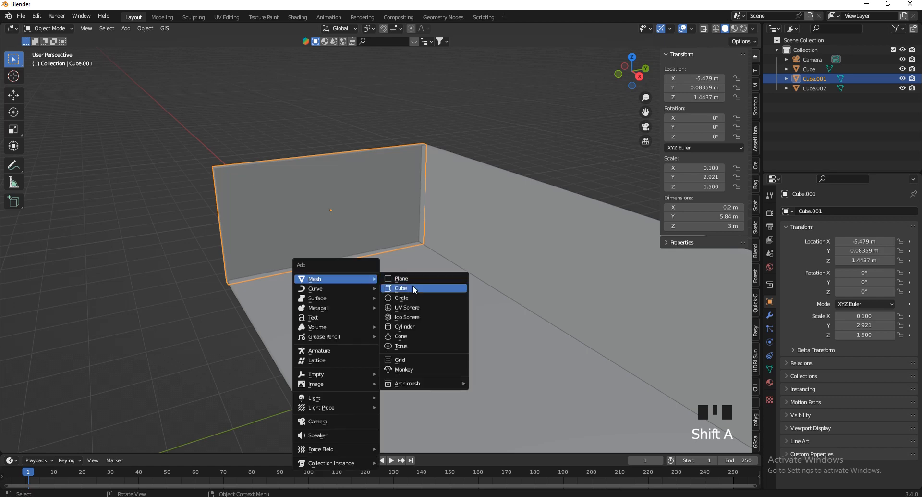
left_click(413, 287)
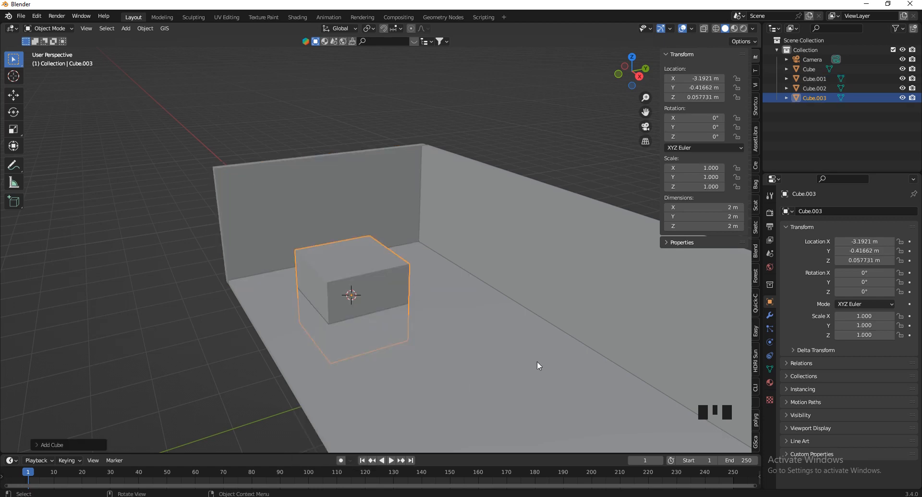
Squash the cube into a raised slab 0.15 m thick
key("s")
key("z")
left_click(376, 304)
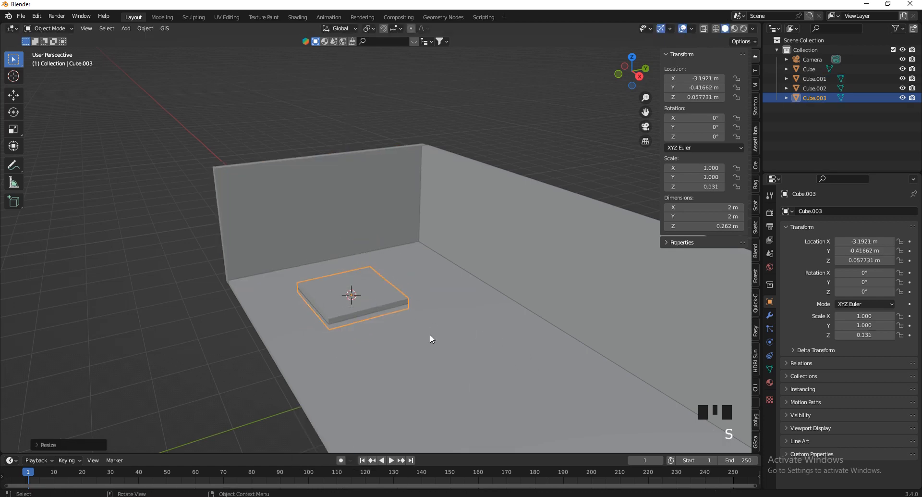
key("g")
key("z")
left_click(425, 313)
key("s")
key("z")
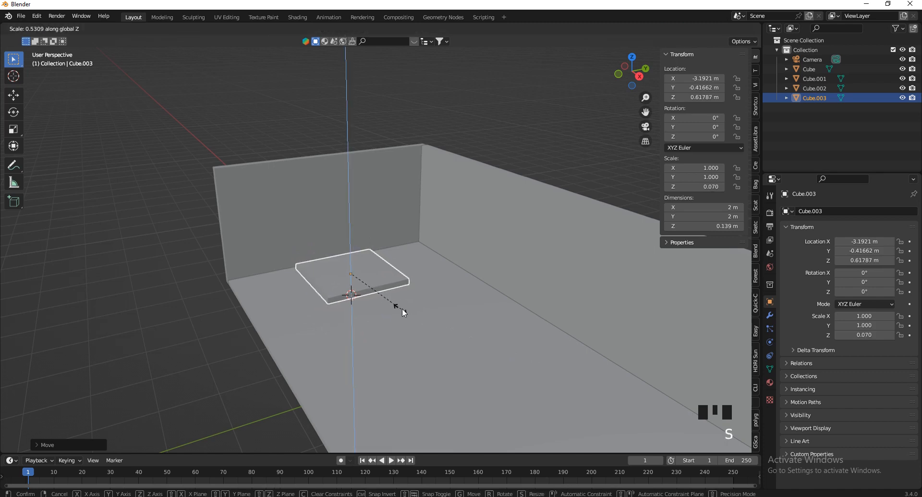
left_click(401, 311)
left_click(700, 227)
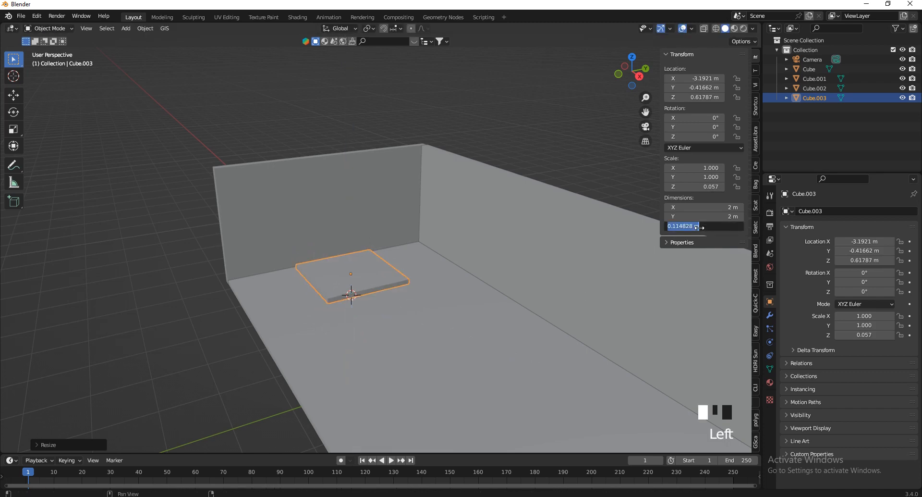
key("Return")
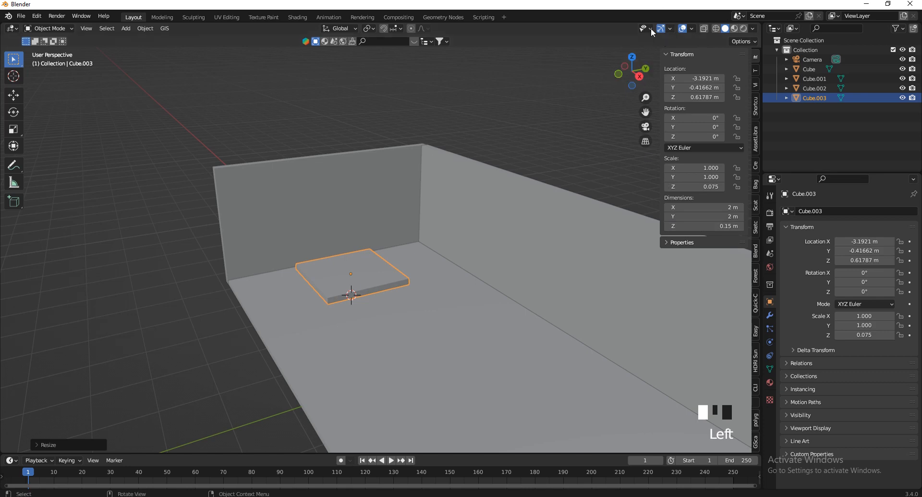
In top view, widen the slab to 3.39 m and lengthen it along Y
left_click(632, 56)
scroll(529, 298, "up", 2)
scroll(529, 298, "down", 2)
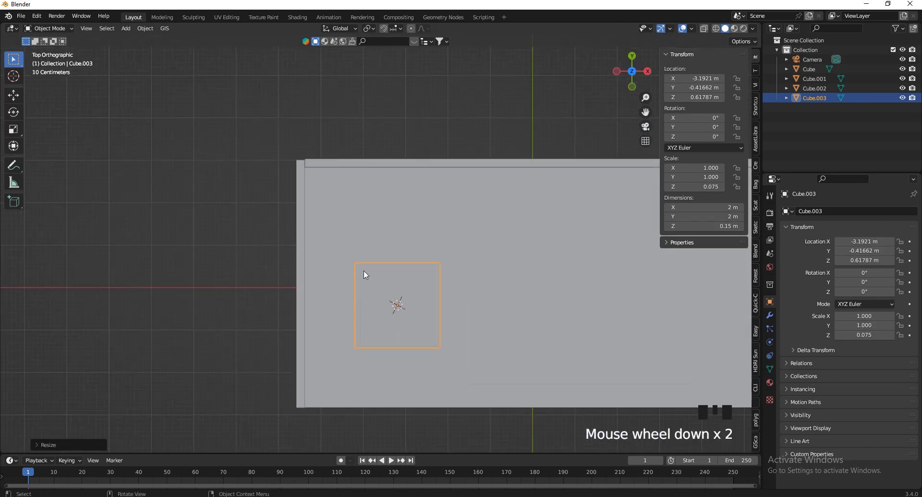
key("s")
key("x")
left_click(498, 290)
key("s")
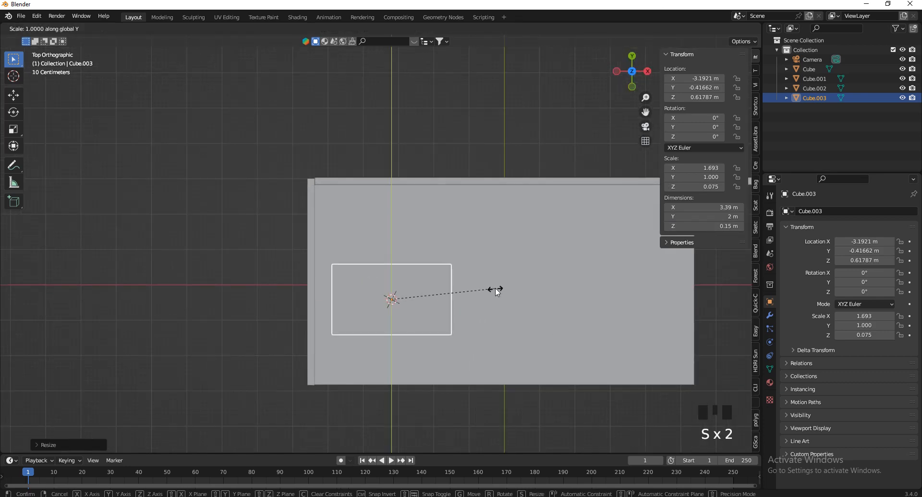
key("y")
left_click(587, 361)
Set the slab depth to 4.49 m and position it near the back-left corner
key("g")
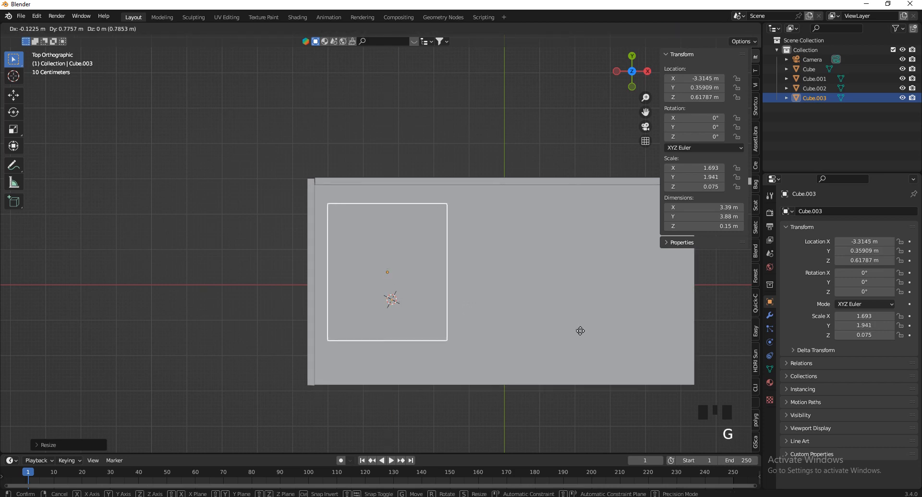
left_click(580, 332)
key("s")
key("y")
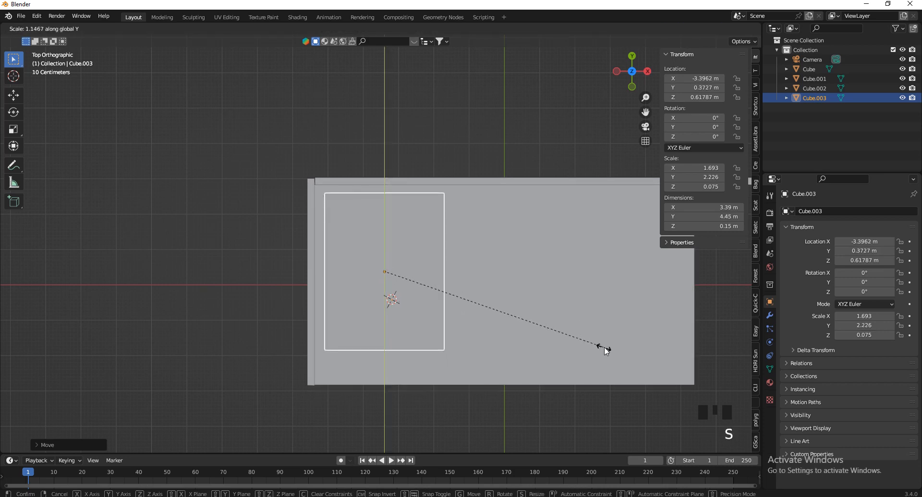
left_click(605, 347)
key("g")
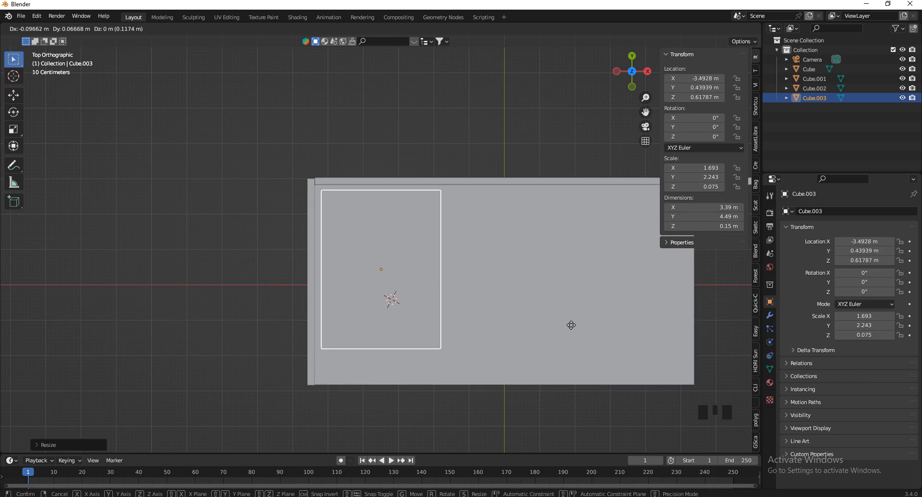
left_click(555, 338)
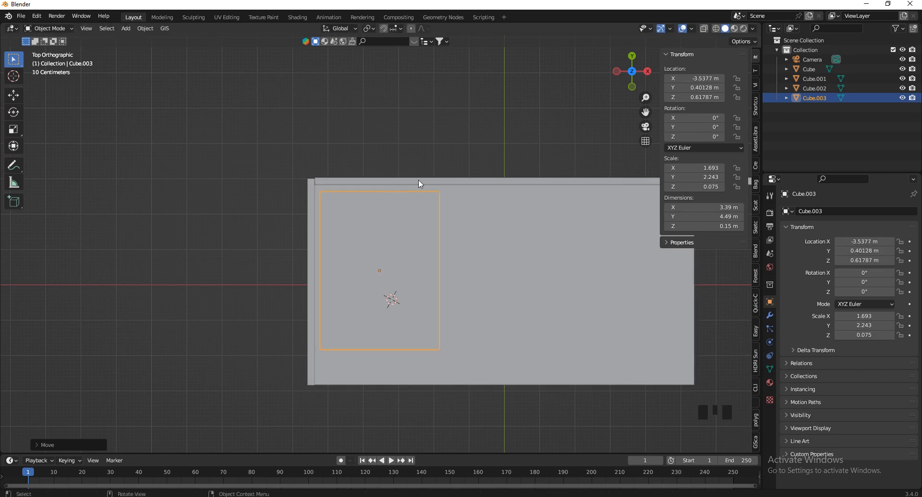
scroll(419, 183, "up", 6)
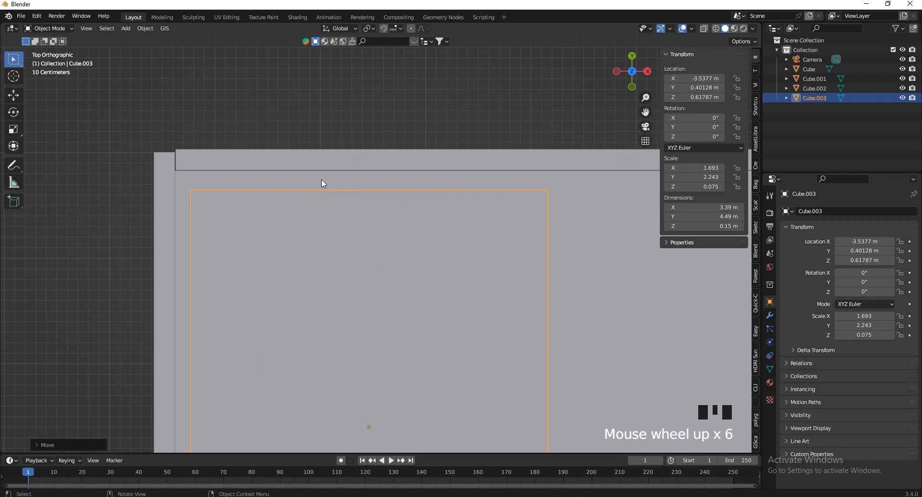
scroll(303, 114, "down", 6)
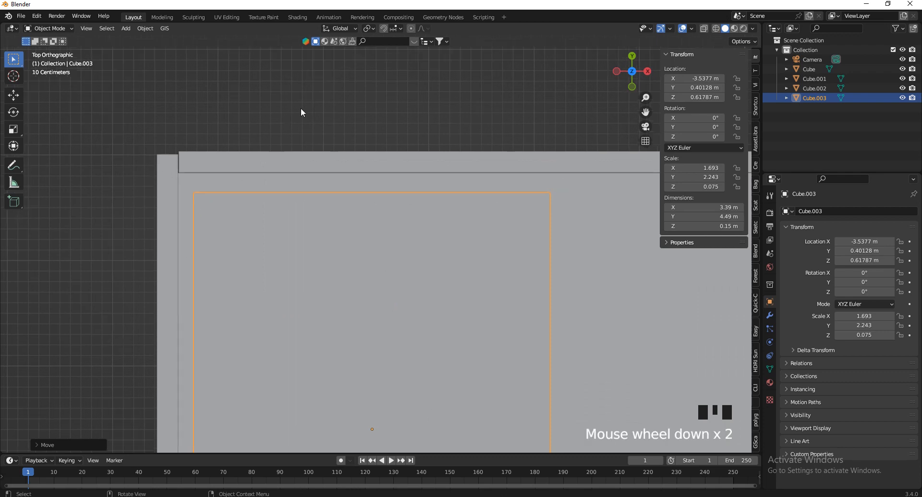
scroll(392, 194, "up", 4)
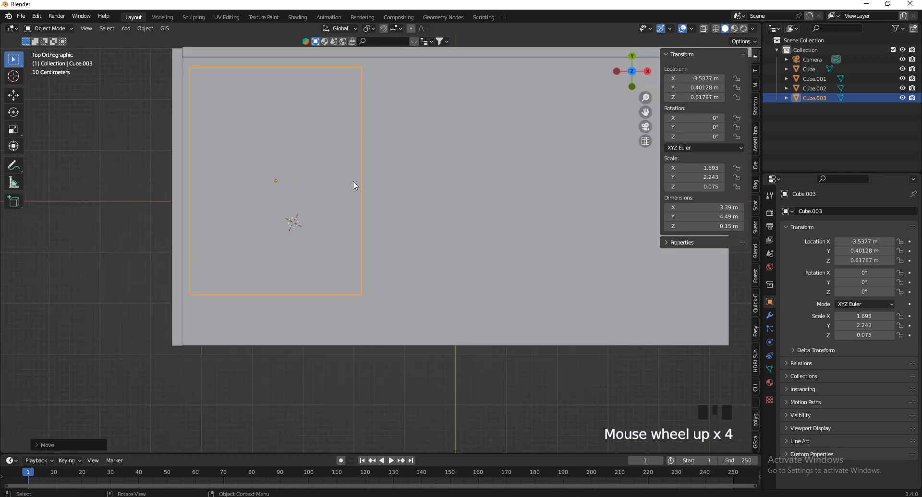
Duplicate Cube.003, resize the copy to 3.13 × 2.22 m, and place it down-left of the first
key("shift+d")
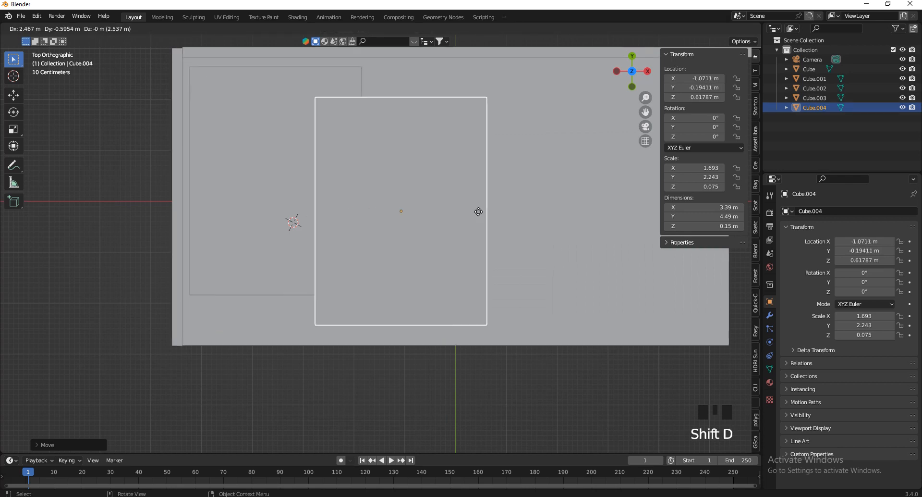
left_click(446, 230)
key("s")
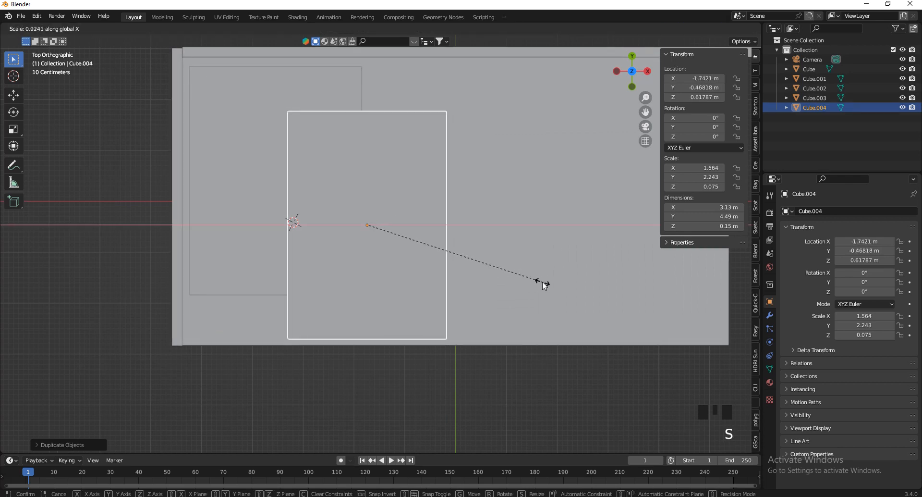
left_click(543, 282)
key("s")
key("y")
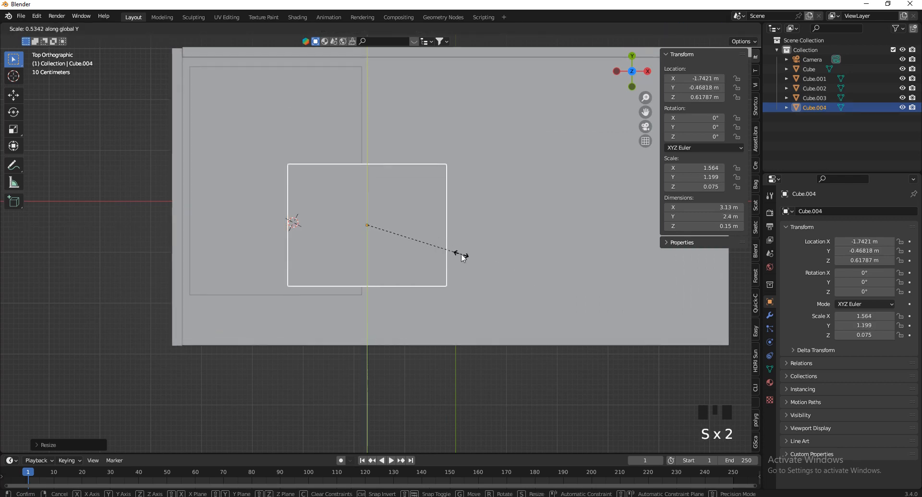
left_click(455, 249)
key("g")
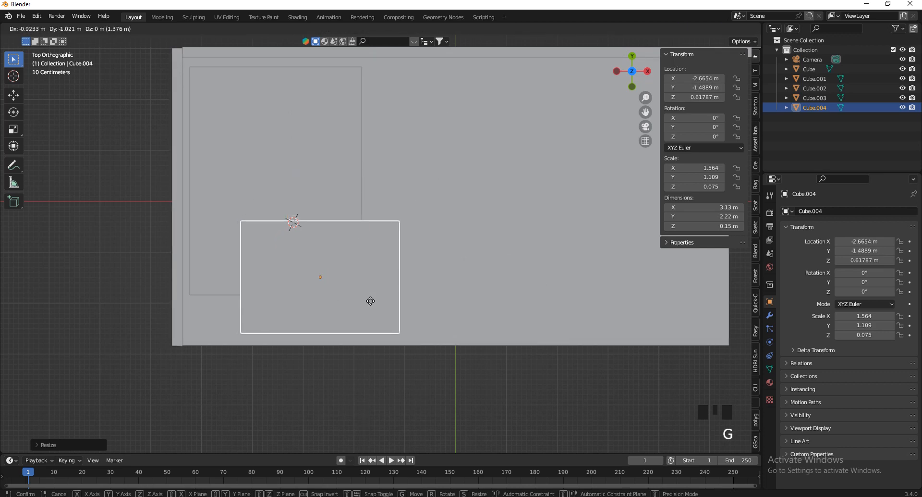
left_click(354, 319)
In side view, lower Cube.003 and set Cube.004 just above it
left_click_drag(632, 72, 540, 404)
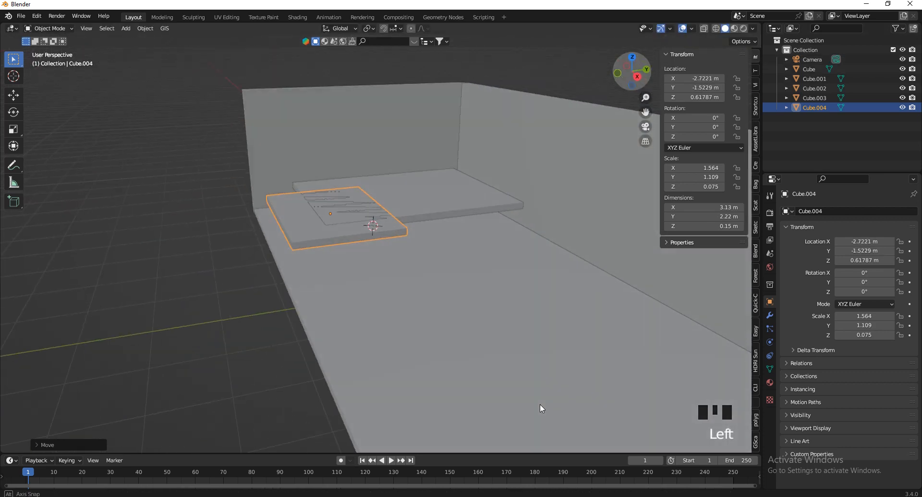
left_click(635, 75)
scroll(426, 215, "up", 2)
left_click(423, 233)
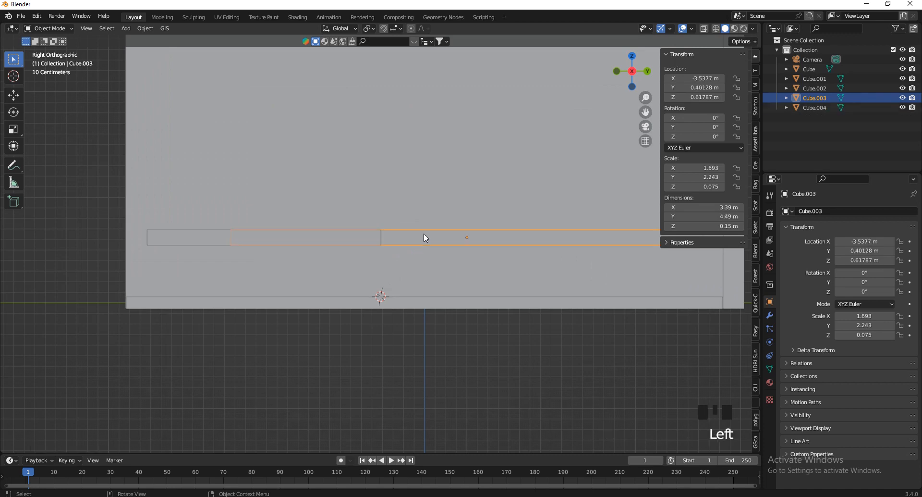
key("g")
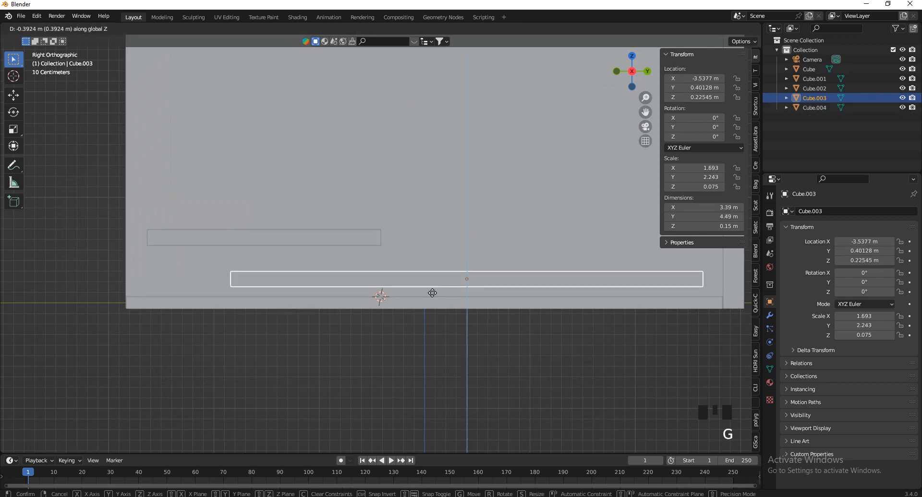
left_click(430, 288)
left_click(355, 244)
key("g")
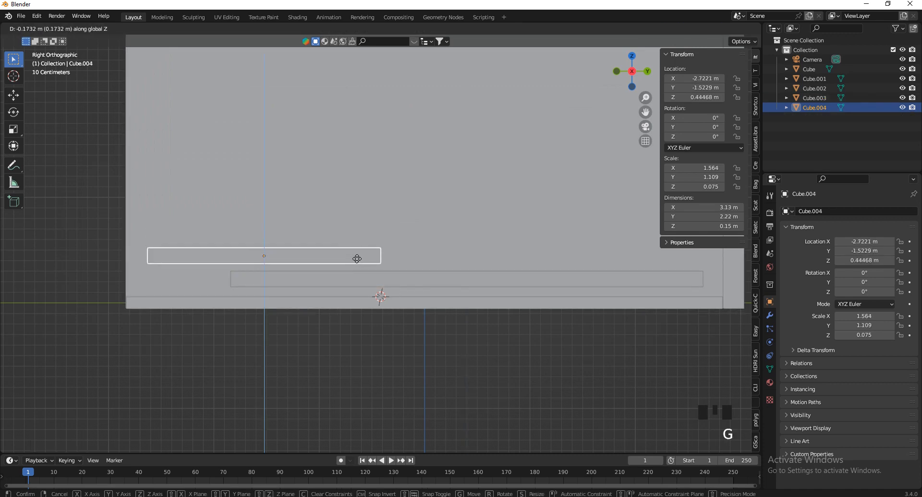
left_click(353, 235)
Shift the smaller slab Cube.004 sideways along X, then return to the top-down view
left_click_drag(632, 72, 639, 135)
scroll(379, 247, "down", 4)
key("g")
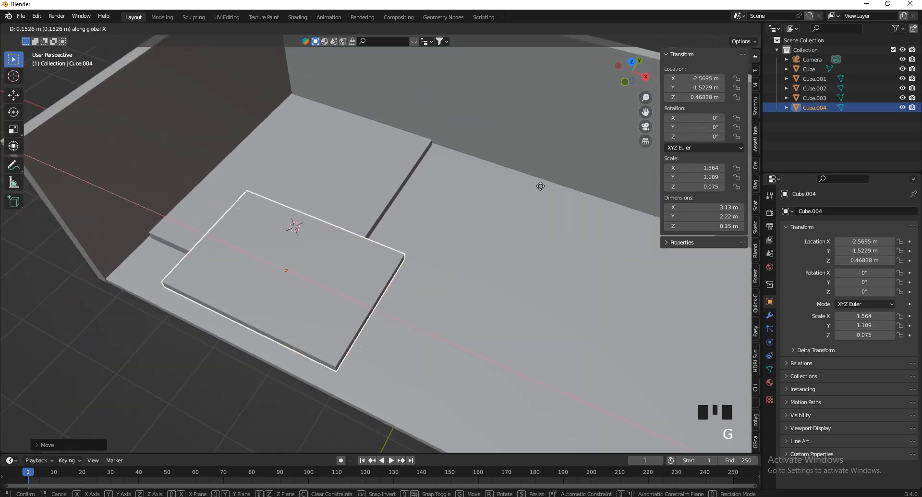
left_click(552, 188)
middle_click_drag(552, 188, 613, 81)
left_click(632, 66)
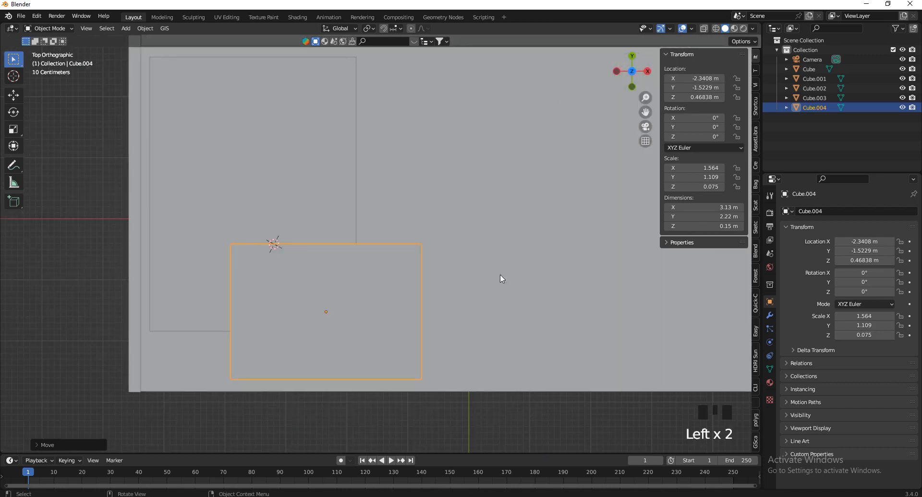
Push the small step outward, then lengthen Cube.003 to 4.8 m in Y and reposition it
scroll(502, 279, "down", 2)
key("g")
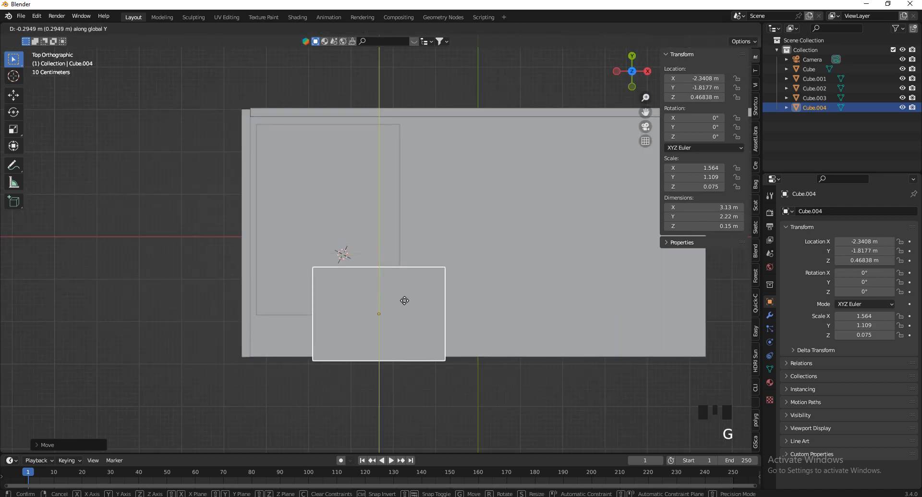
left_click(399, 312)
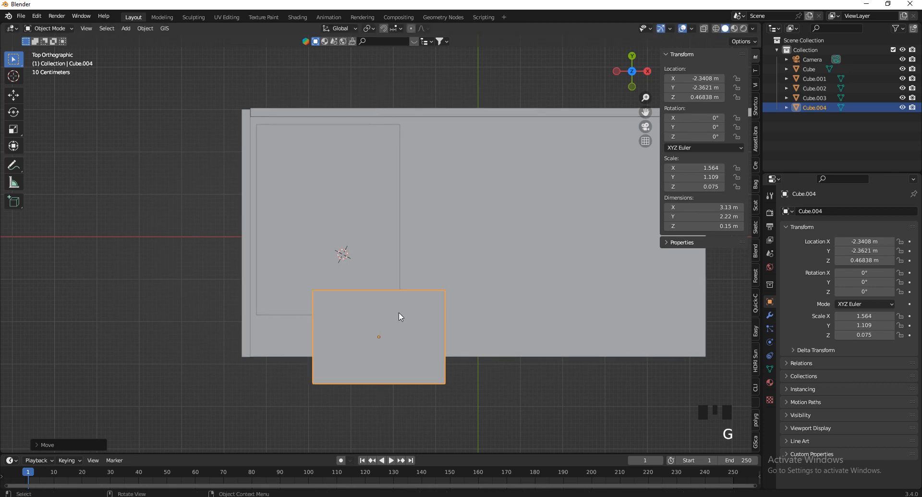
left_click(383, 264)
key("s")
key("y")
left_click(419, 300)
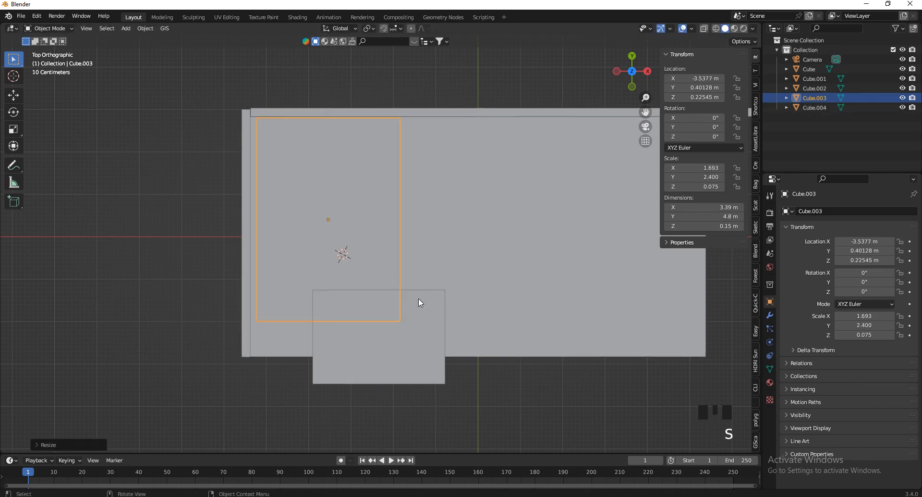
key("g")
key("y")
left_click(418, 360)
Deepen the floor platform to 6.41 m in Y and shift it to match
left_click(519, 313)
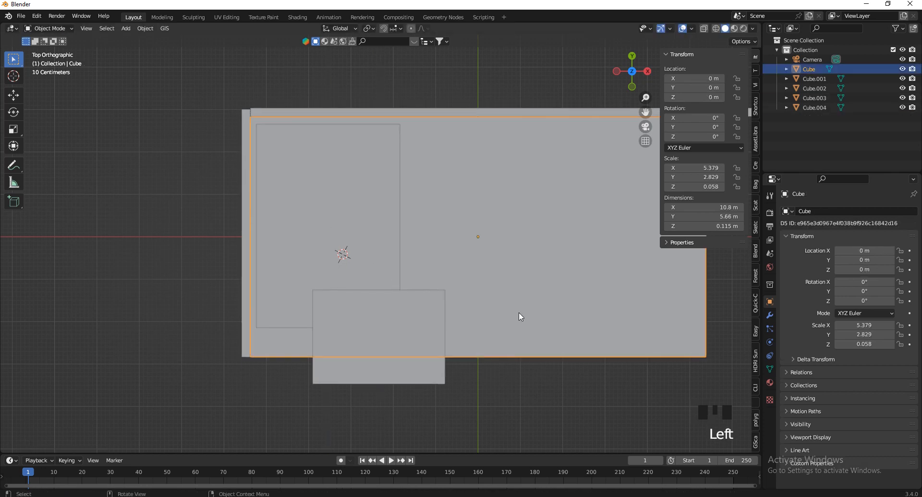
scroll(439, 262, "up", 3)
key("s")
key("y")
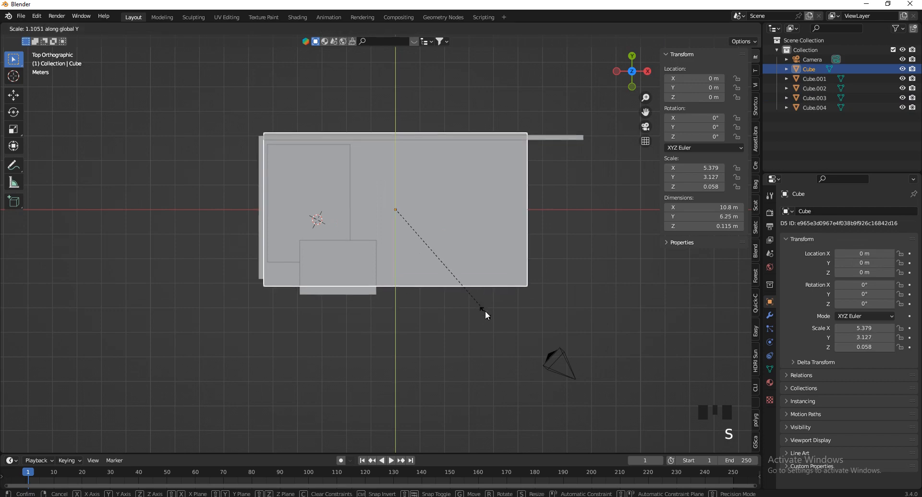
left_click(499, 322)
scroll(447, 245, "up", 1)
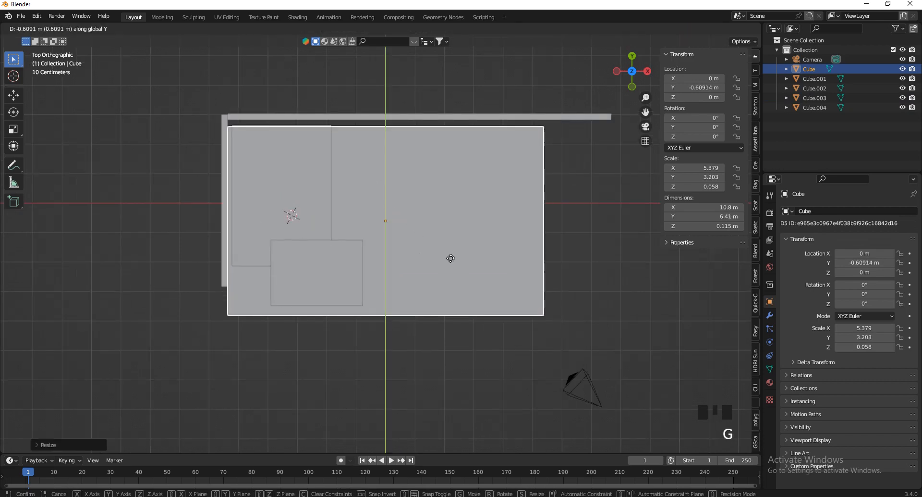
left_click(457, 189)
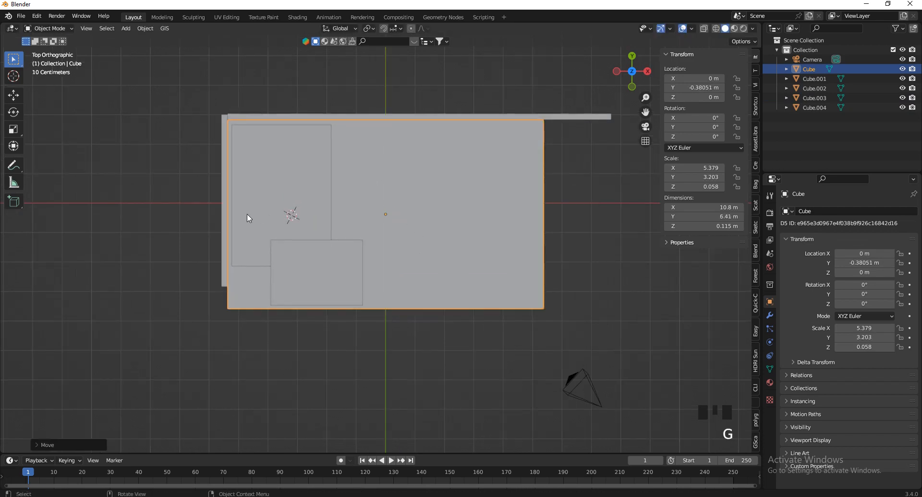
Lengthen the thin left wall to 6.54 m in Y and move it along Y
left_click(226, 198)
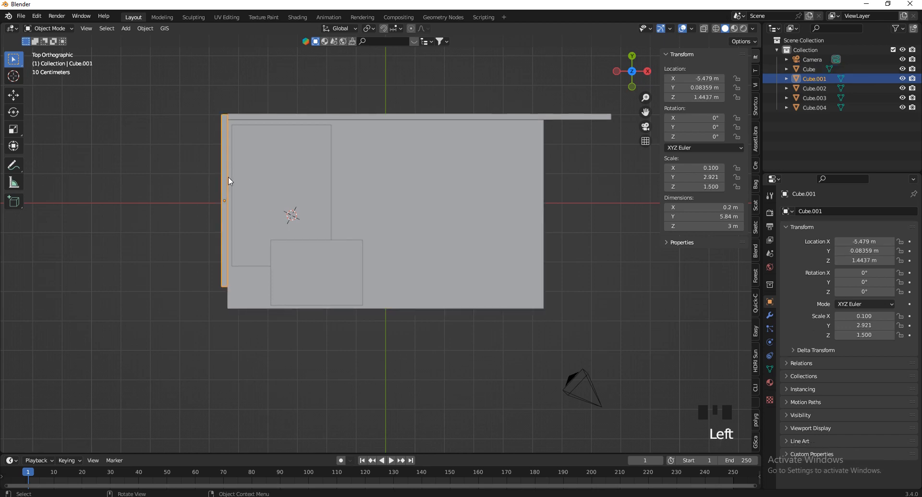
key("s")
key("y")
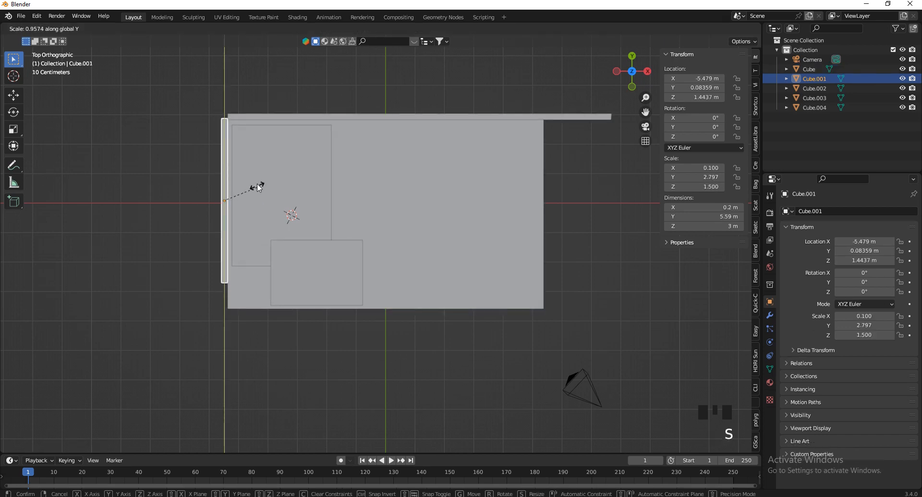
left_click(255, 149)
scroll(250, 149, "up", 2)
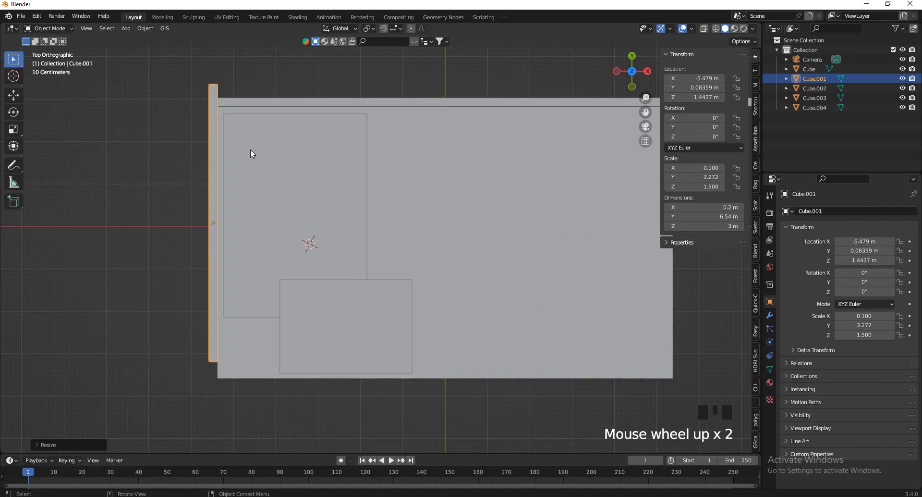
key("g")
key("y")
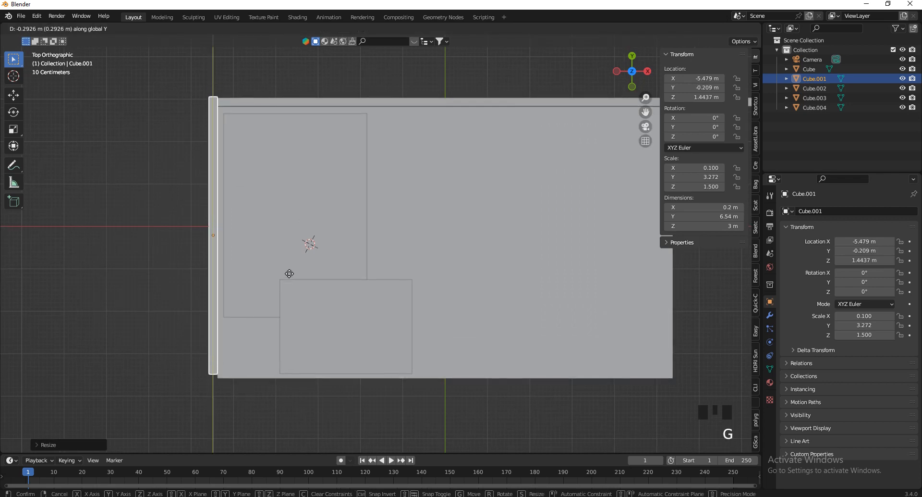
left_click(299, 290)
scroll(332, 301, "down", 2)
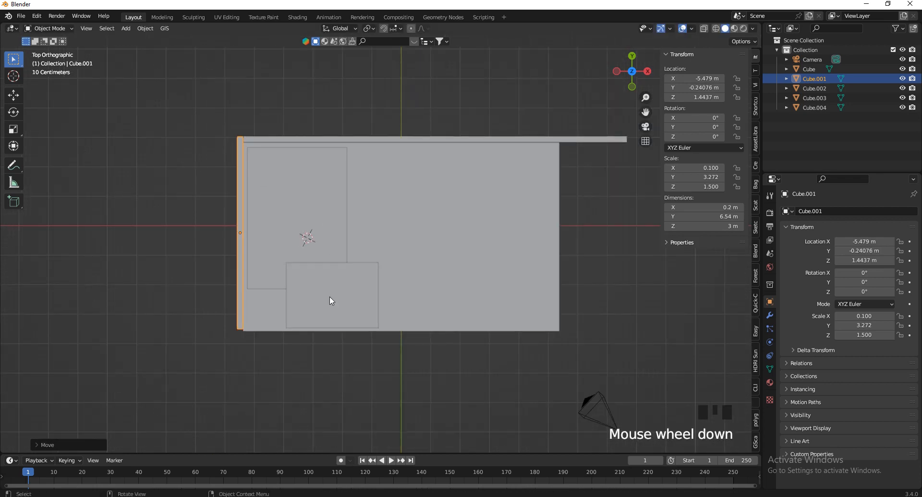
left_click(332, 301)
scroll(354, 210, "up", 5)
scroll(353, 217, "down", 3)
Add a new cube at a chosen spot and squeeze it along X into a 0.375 m-wide bar
right_click(359, 222, "shift")
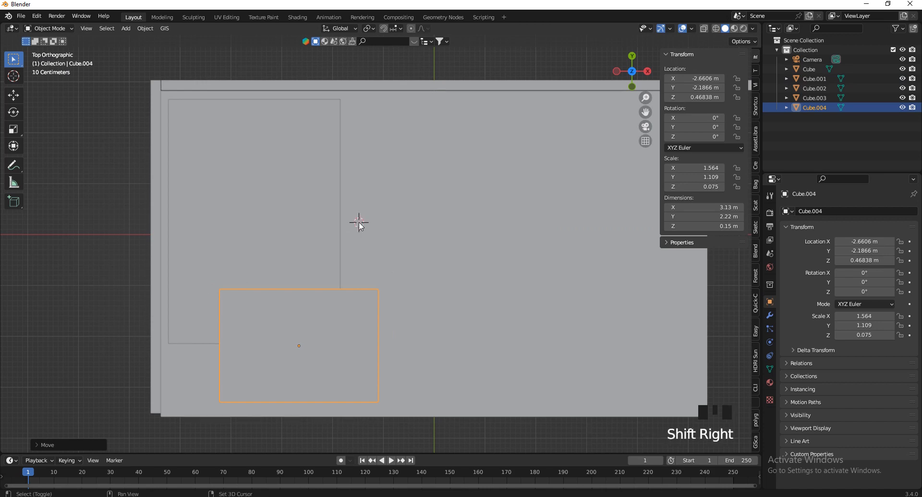
key("shift+a")
left_click(442, 232)
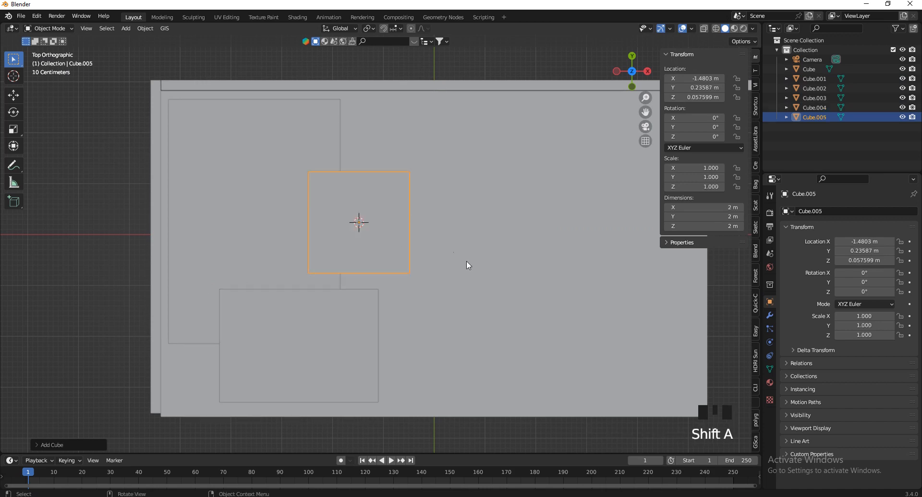
key("s")
key("x")
left_click(376, 216)
scroll(377, 215, "up", 2)
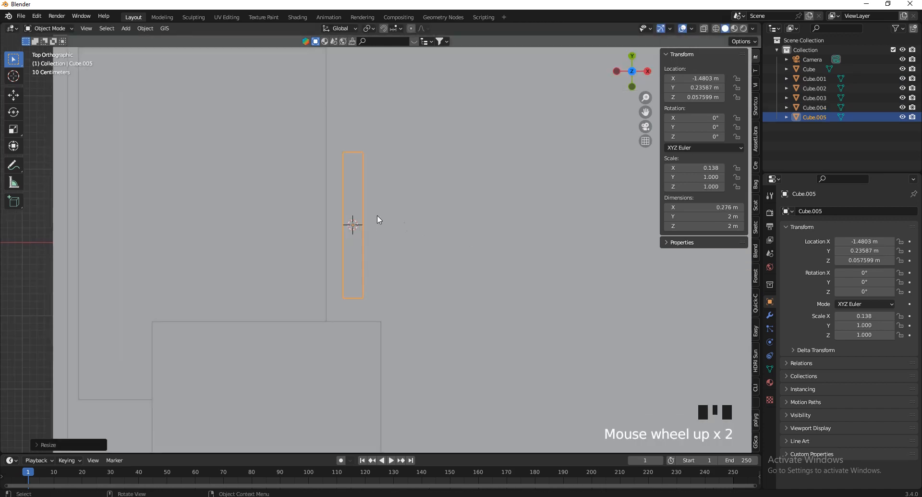
key("s")
key("x")
left_click(474, 230)
Reposition the bar, shrink it to 1.54 m long keeping its height, and nudge it left
key("g")
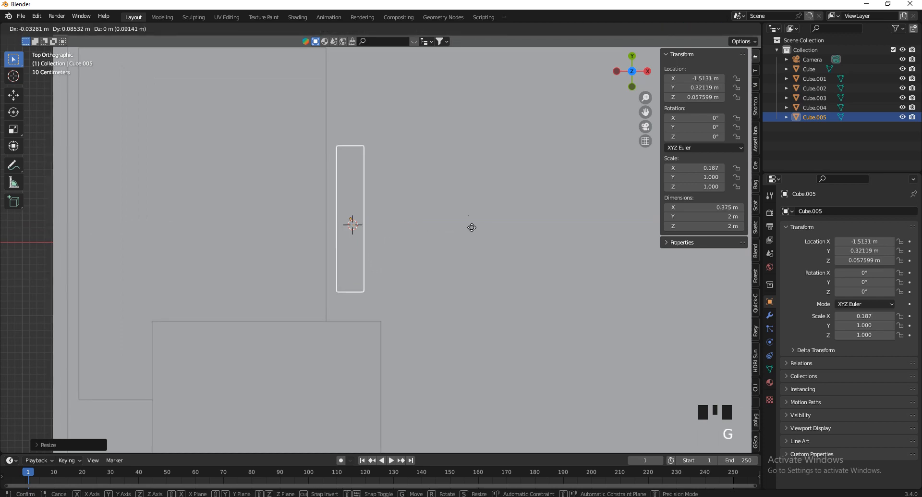
left_click(476, 197)
scroll(465, 232, "down", 5)
scroll(466, 232, "up", 3)
key("g")
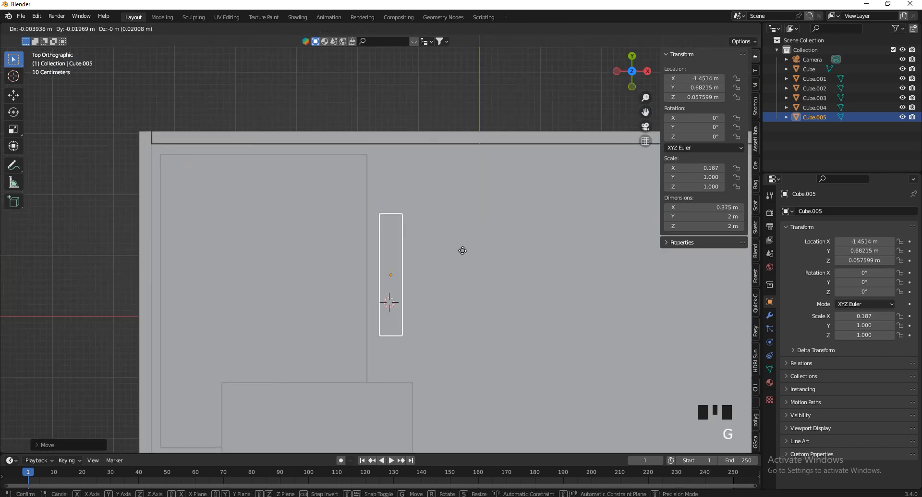
left_click(443, 402)
key("s")
key("shift+z")
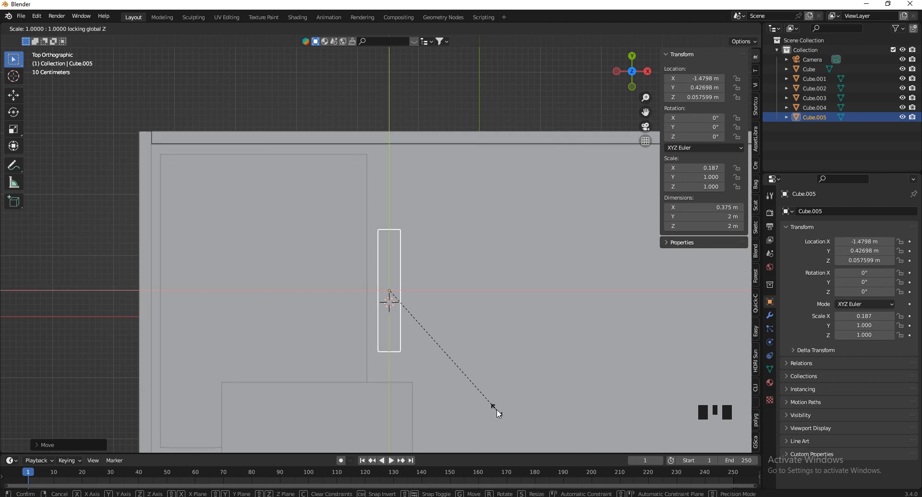
left_click(463, 390)
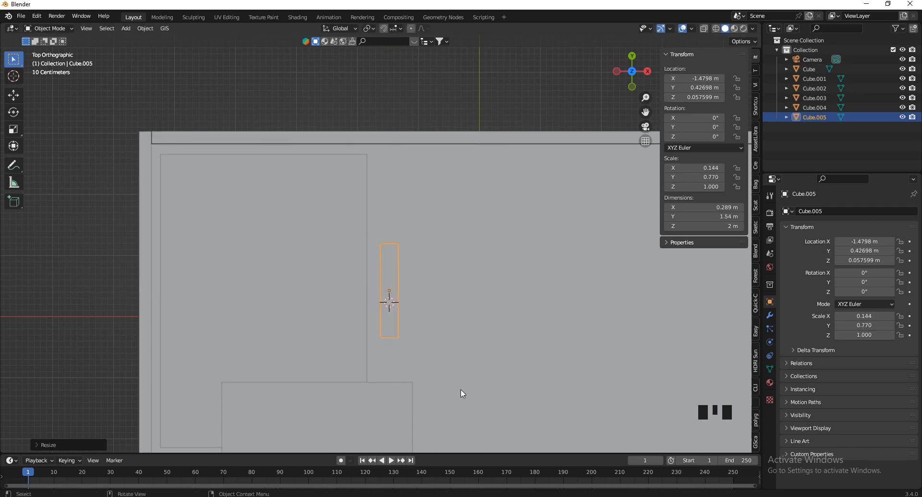
key("g")
left_click(456, 390)
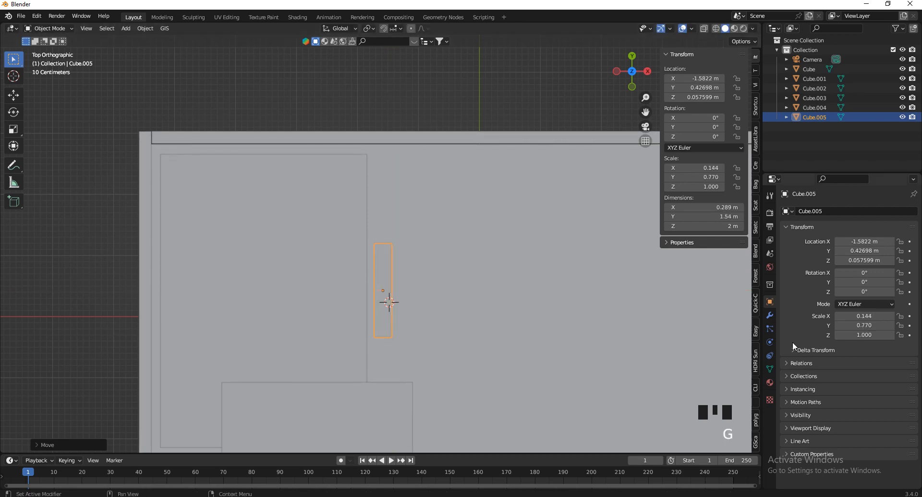
Give Cube.005 an Array modifier with relative X offset factor 1.48
left_click(770, 315)
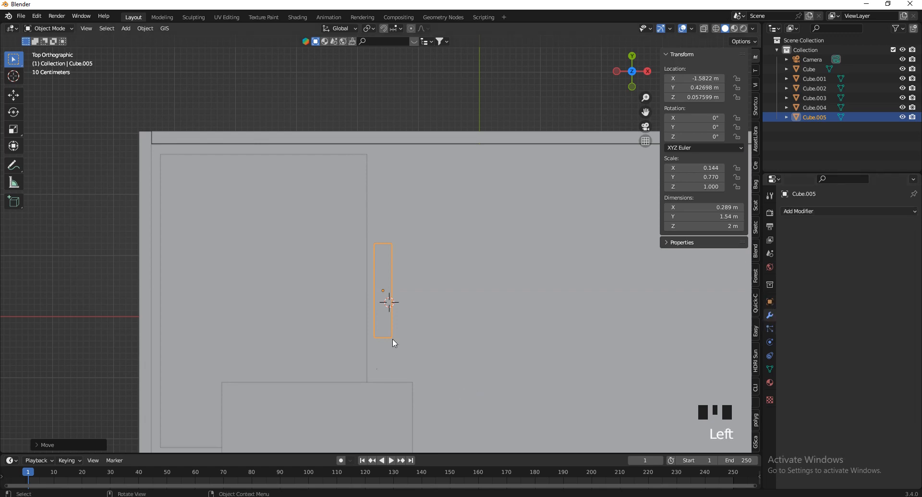
left_click(814, 211)
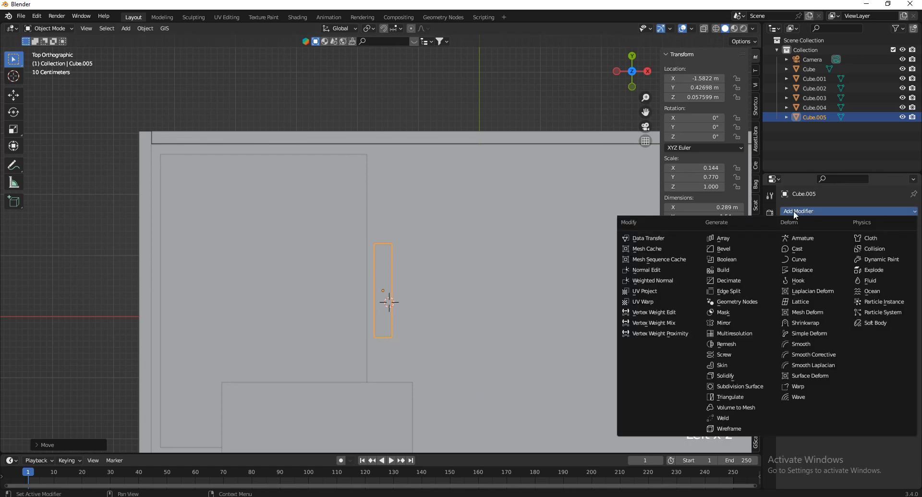
left_click(721, 237)
left_click_drag(870, 282, 449, 280, "shift")
Set the array's relative Y offset to 0
left_click(903, 292)
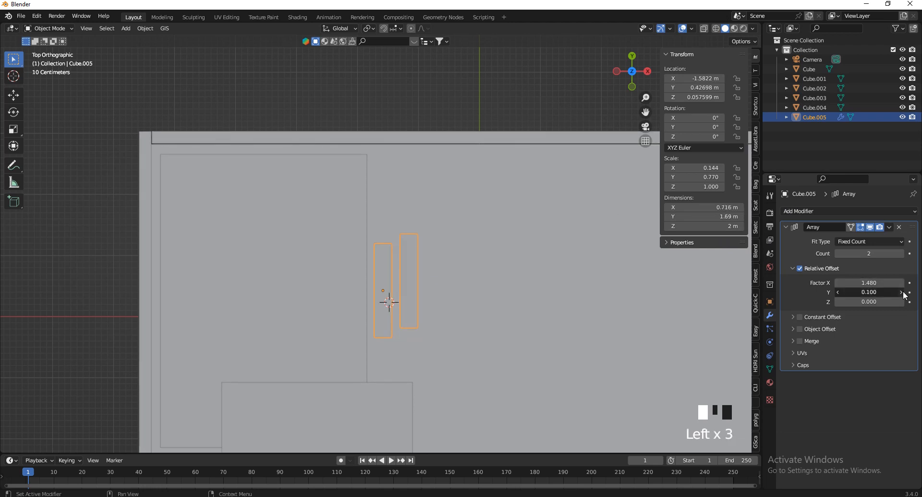
left_click(903, 293)
key("ctrl+z")
left_click(845, 292)
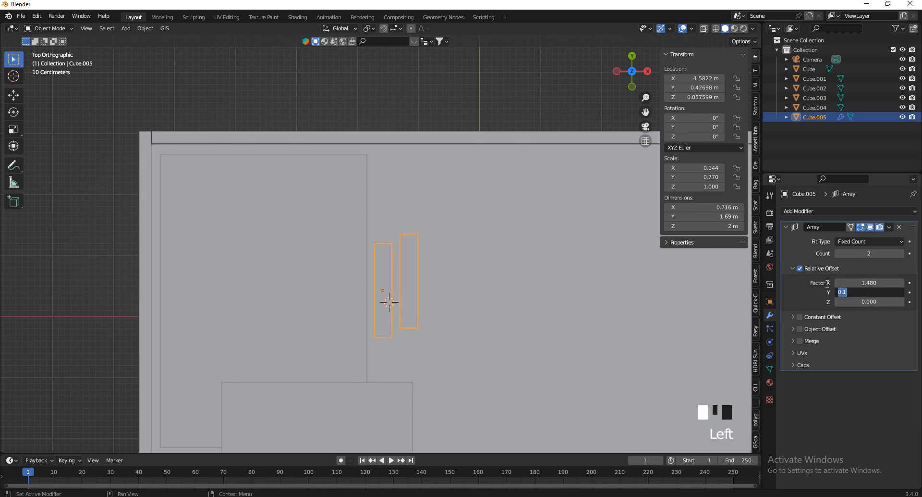
type("0")
key("Return")
Raise the array count to 15 copies and view the row in 3D
left_click(902, 254)
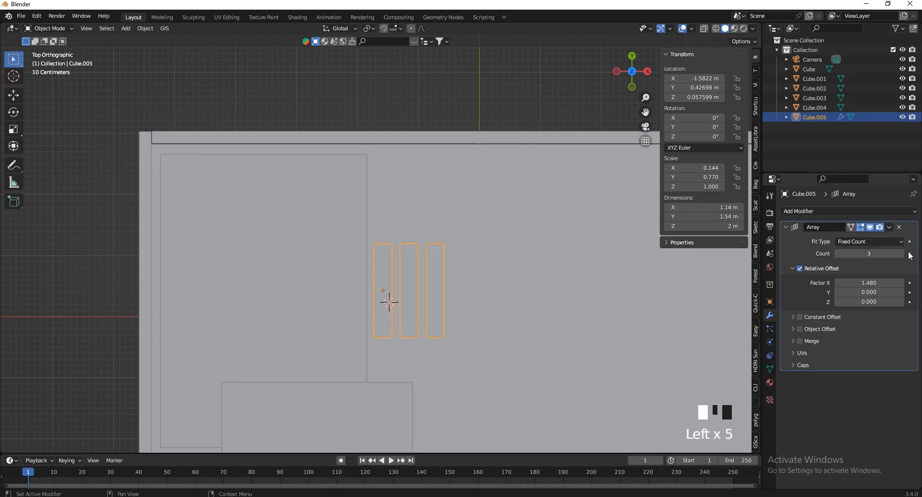
triple_click(902, 253)
double_click(902, 253)
double_click(902, 253)
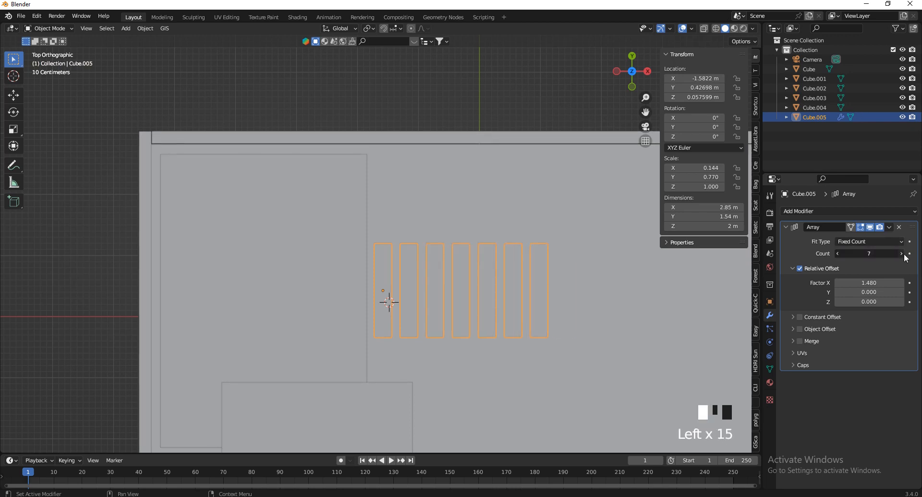
triple_click(903, 253)
double_click(903, 253)
triple_click(902, 253)
double_click(902, 254)
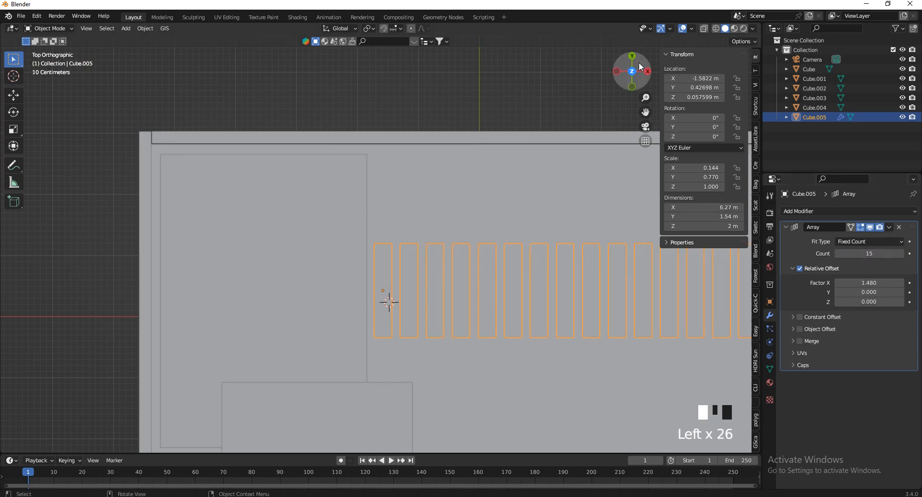
left_click_drag(633, 71, 590, 398)
Flatten the row of repeated blocks along Z into thinner slabs
scroll(457, 91, "down", 2)
scroll(465, 129, "up", 4)
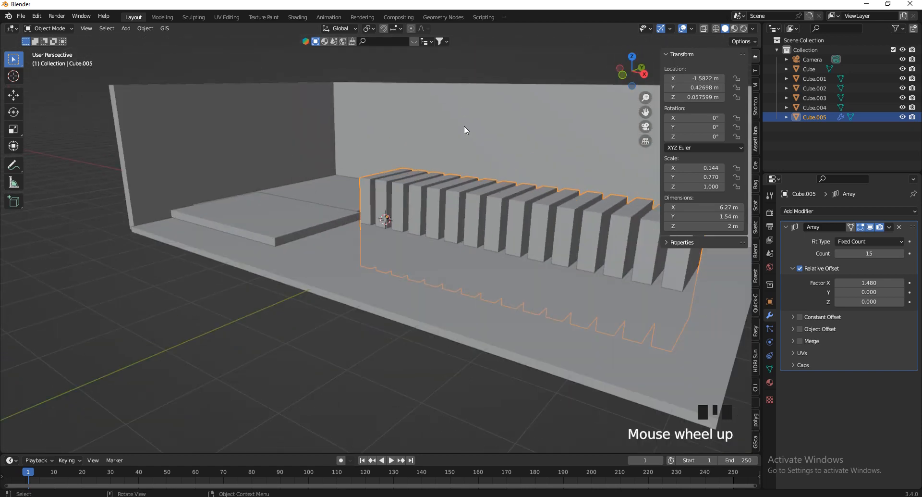
key("s")
key("z")
left_click(441, 241)
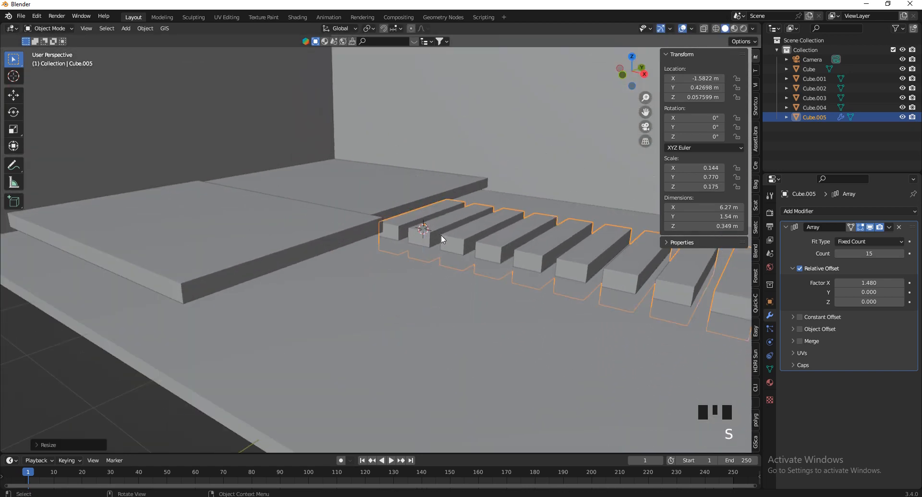
scroll(422, 249, "up", 3)
key("s")
key("z")
left_click(457, 261)
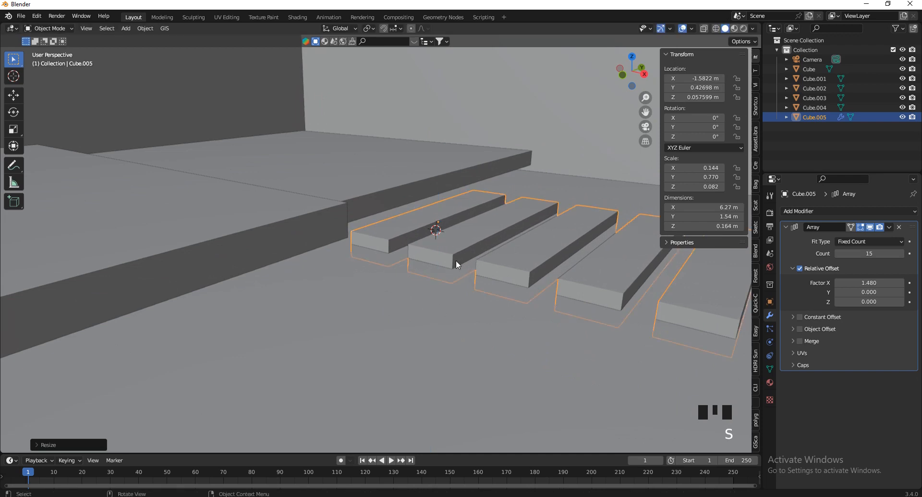
scroll(457, 261, "up", 1)
In Front view, reselect the row of steps and move it, leaving Cube.003 in place
left_click(613, 77)
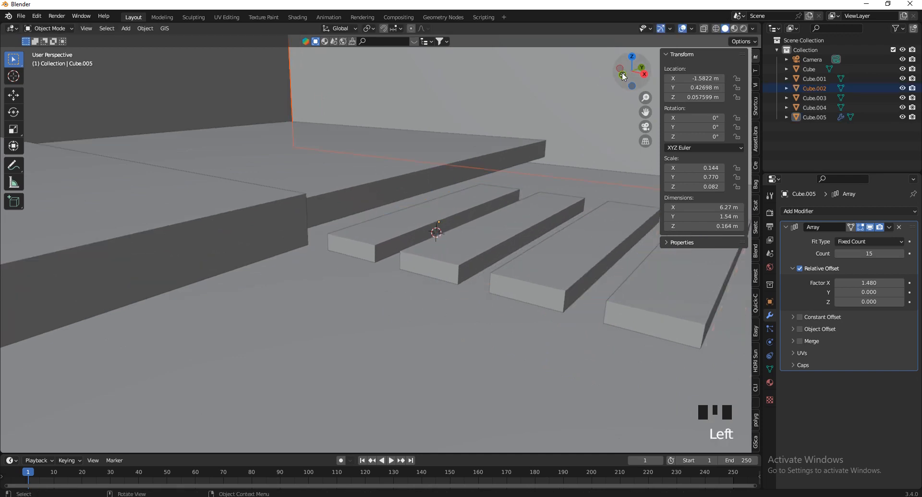
left_click(483, 220)
left_click(625, 75)
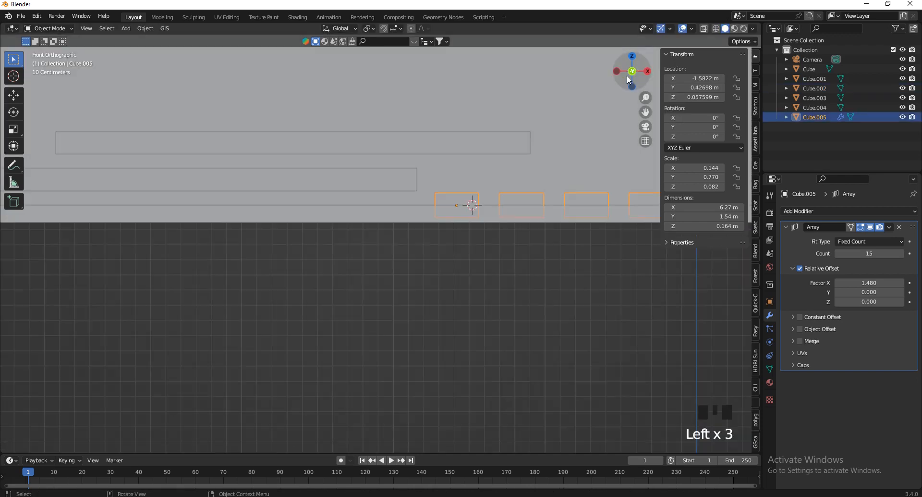
scroll(435, 207, "up", 2)
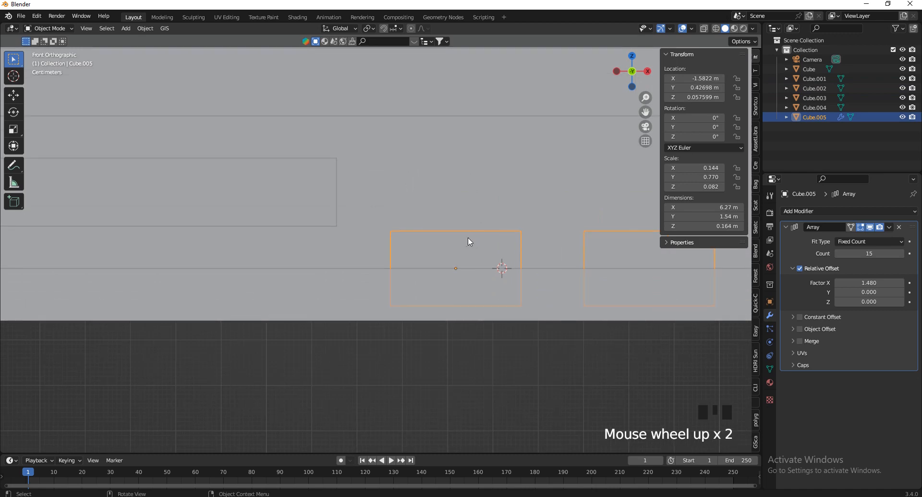
key("g")
left_click(431, 228)
left_click(312, 195)
key("g")
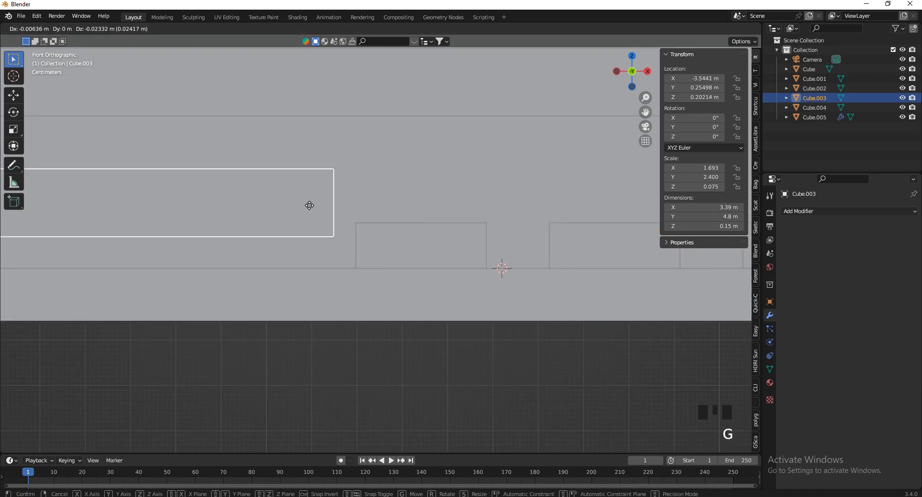
left_click(315, 204)
Thin the steps to 0.103 m and raise them to about Z 0.1 m
left_click(421, 246)
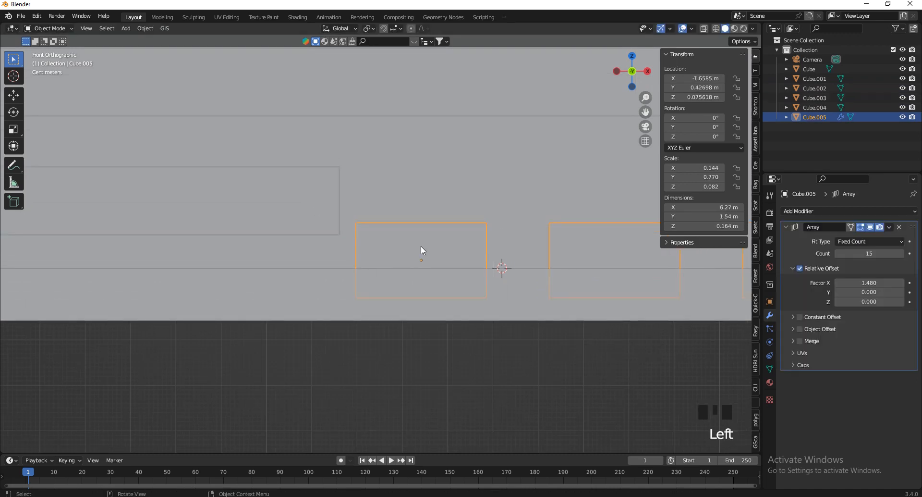
key("s")
key("z")
left_click(464, 268)
key("g")
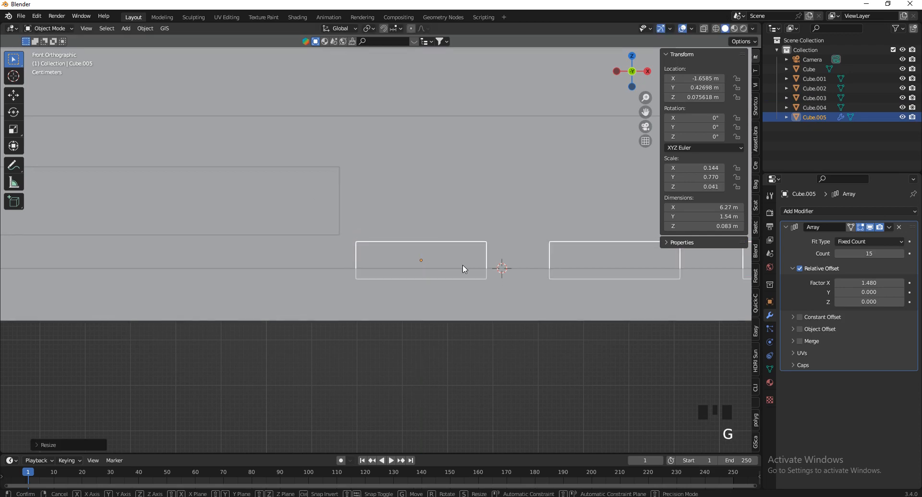
key("z")
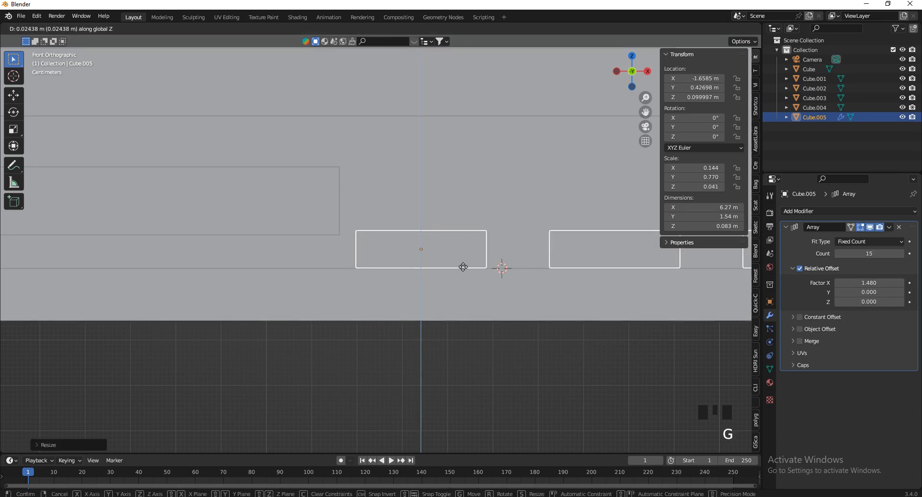
left_click(463, 270)
key("s")
key("z")
left_click(575, 272)
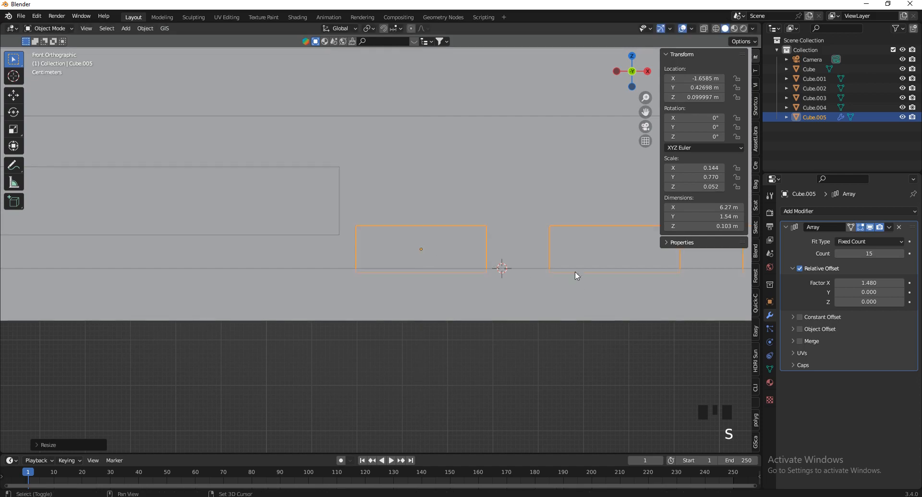
Orbit back into perspective and select the large floor slab
left_click_drag(635, 82, 410, 221)
scroll(404, 206, "down", 5)
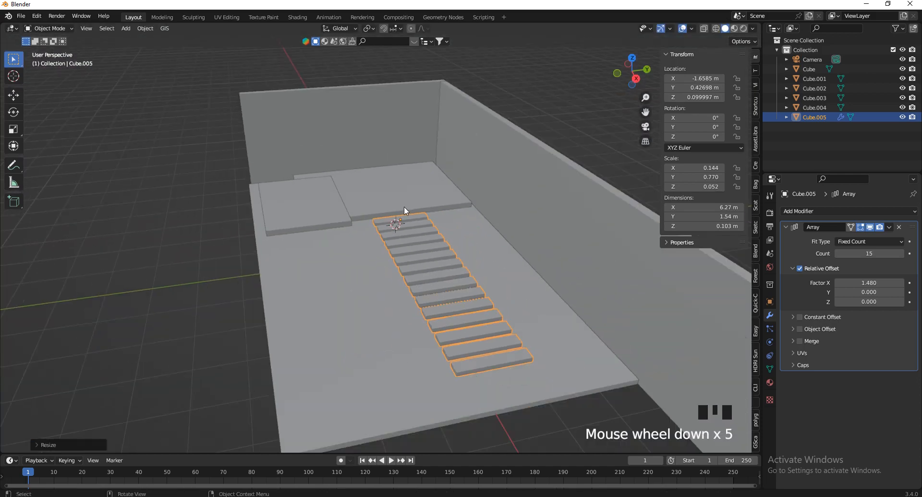
left_click_drag(636, 52, 636, 72)
scroll(473, 258, "down", 2)
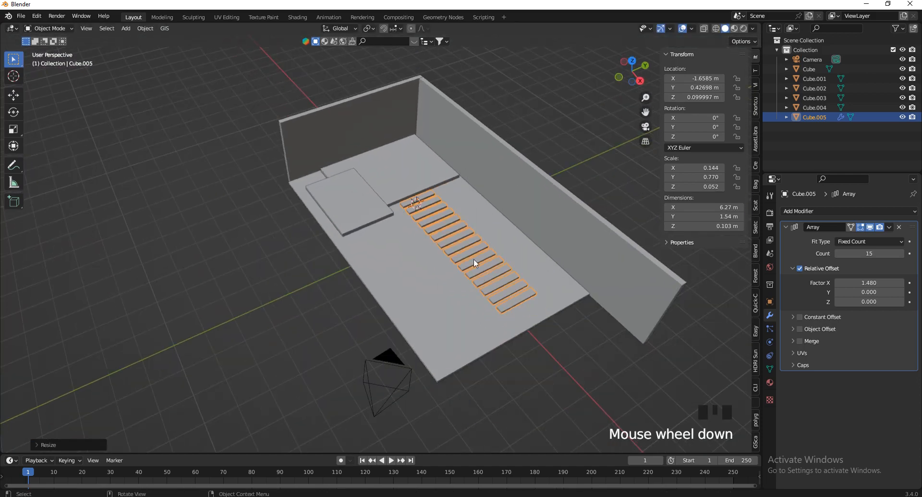
left_click(482, 317)
scroll(492, 363, "up", 2)
Scale the floor slab to 15.7 m along X, move it 2.09 m in X, then select wall Cube.001
key("s")
key("x")
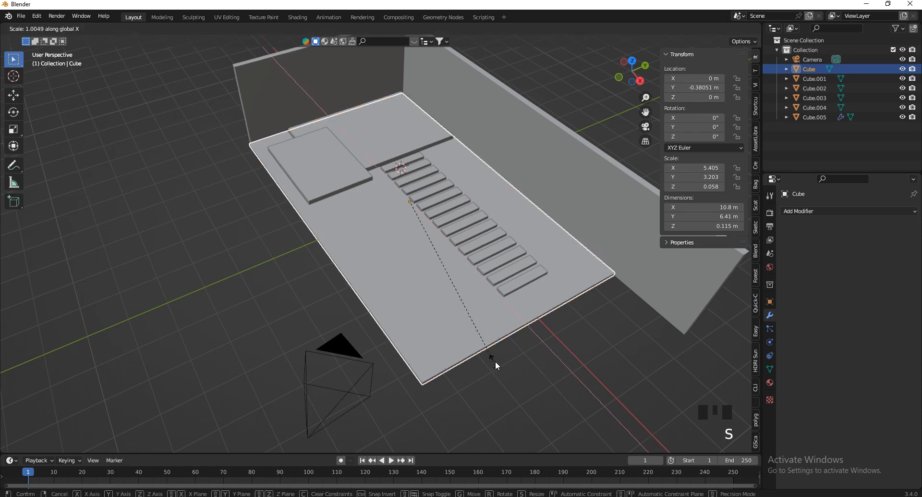
left_click(576, 410)
key("g")
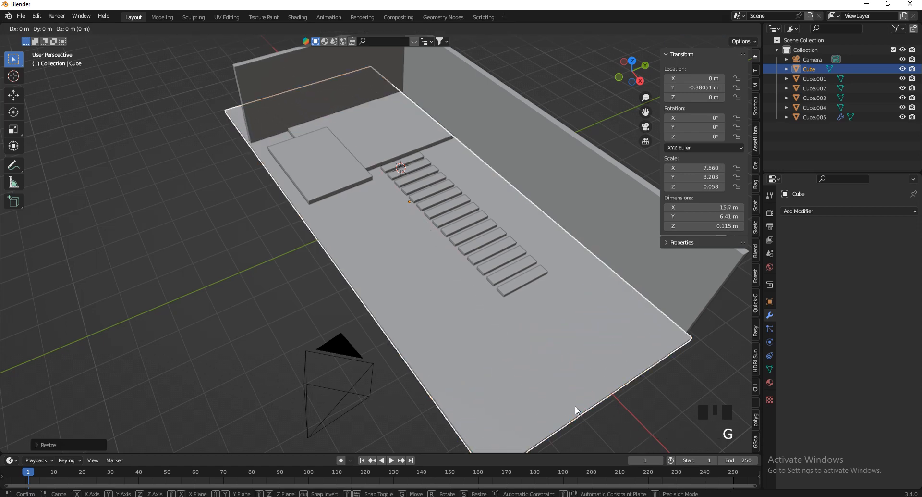
key("x")
left_click(626, 437)
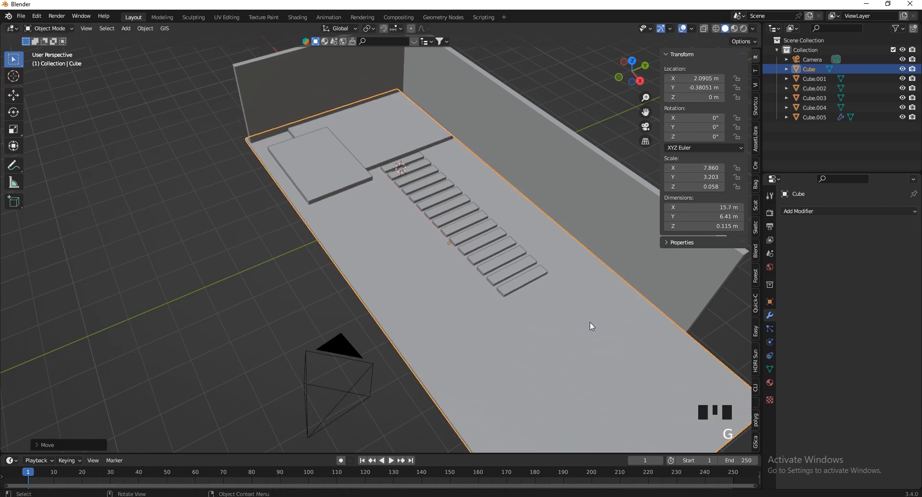
left_click_drag(635, 76, 571, 83)
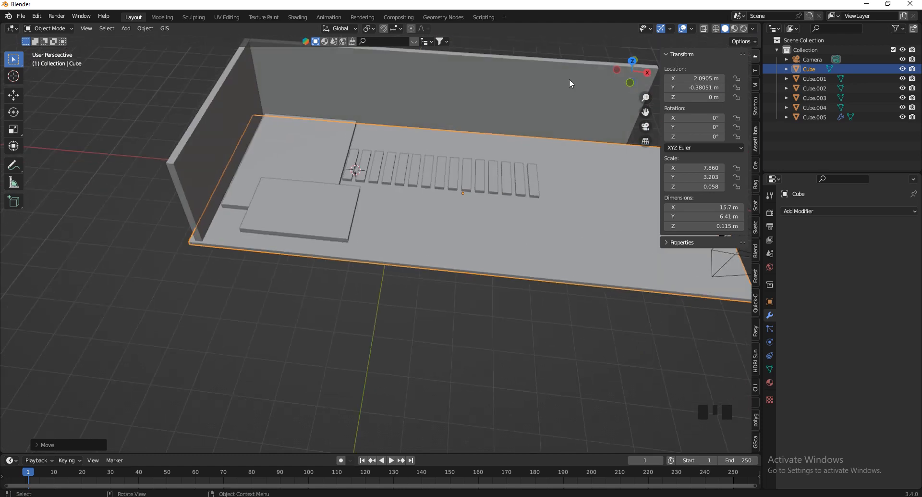
scroll(190, 185, "up", 2)
left_click(192, 177)
scroll(158, 124, "up", 1)
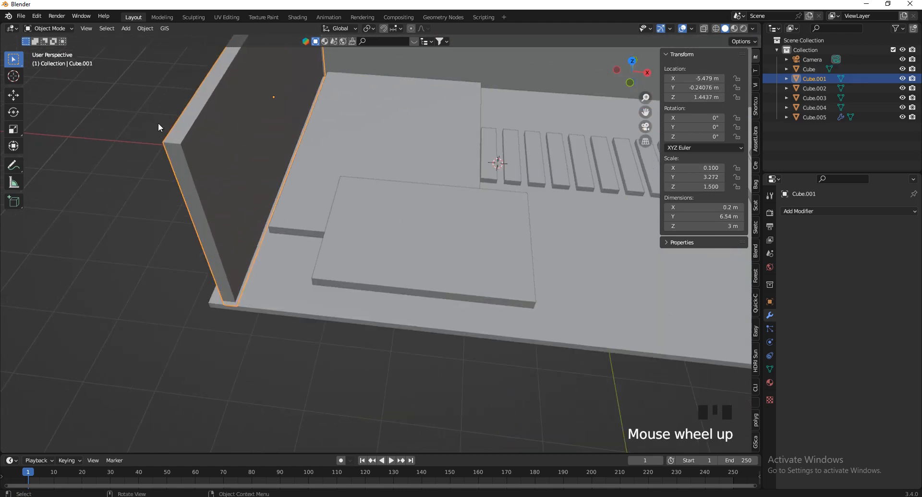
Duplicate the left wall's 3 m vertical corner edge and separate it into its own object
key("Tab")
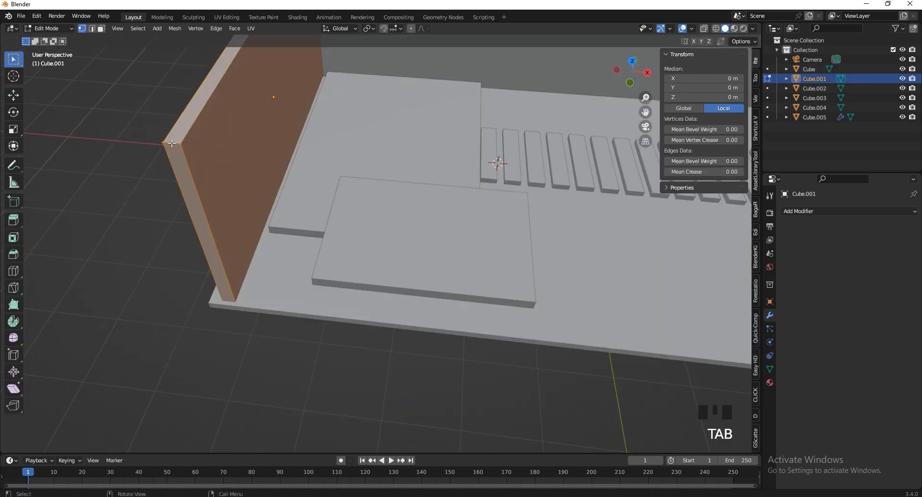
left_click(92, 29)
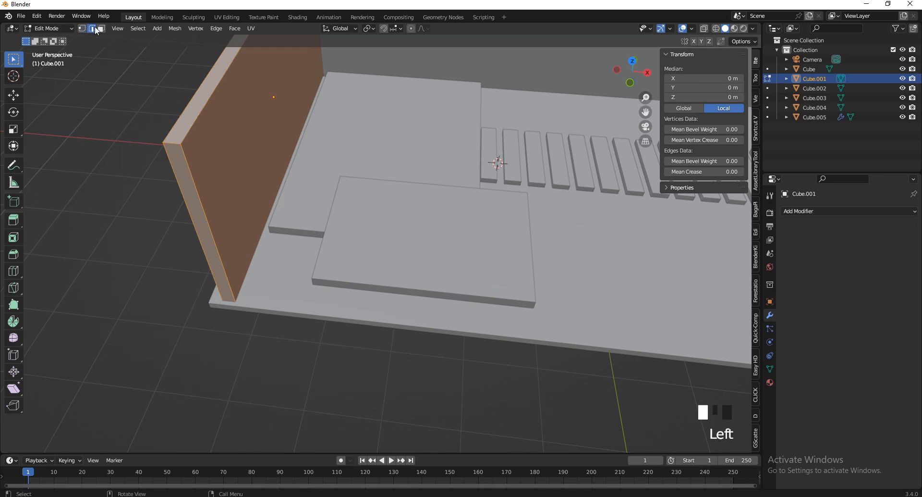
left_click(188, 179)
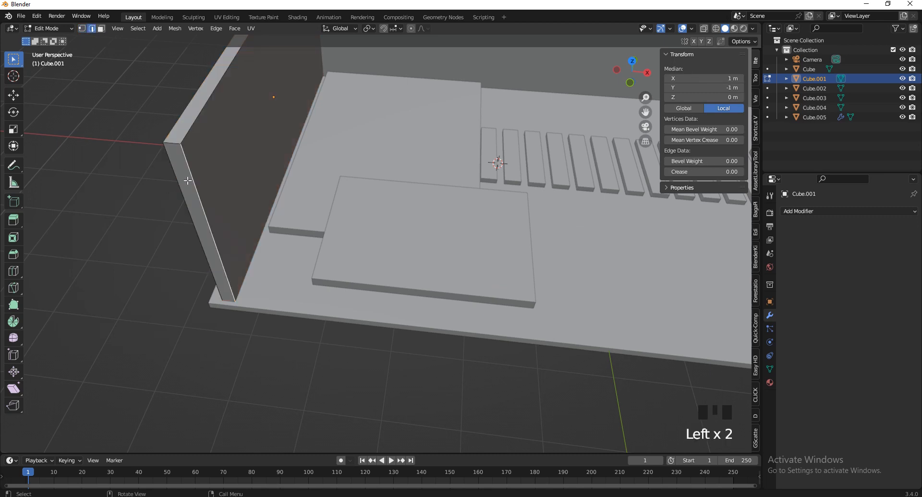
key("shift+d")
right_click(141, 233)
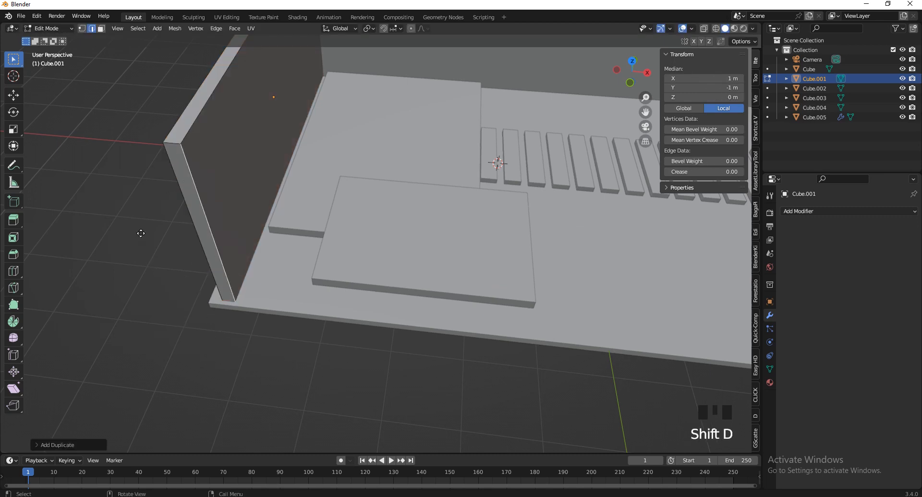
key("p")
left_click(90, 237)
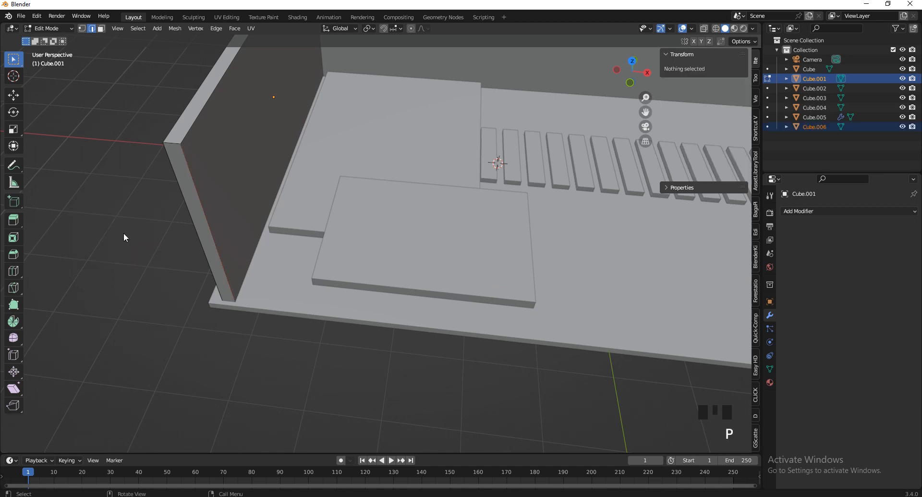
Back in Object Mode, deselect the wall and select only the edge object Cube.006
key("Tab")
left_click(194, 170)
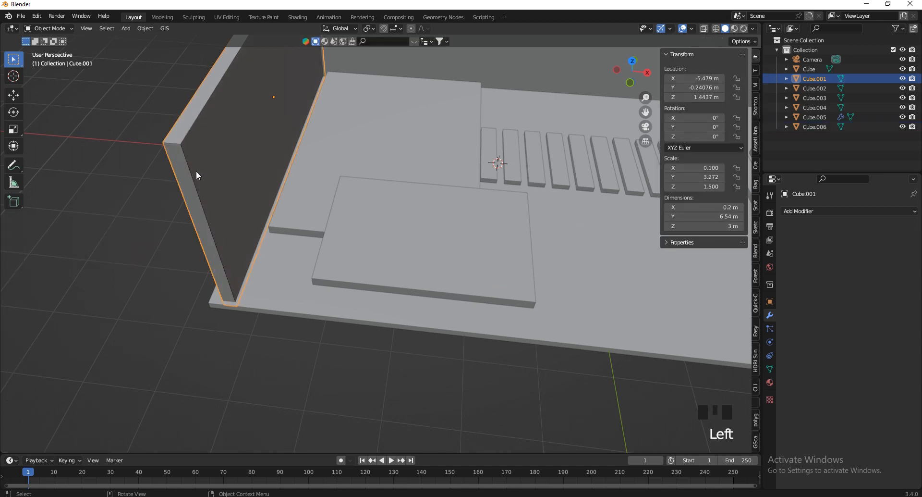
left_click(185, 164)
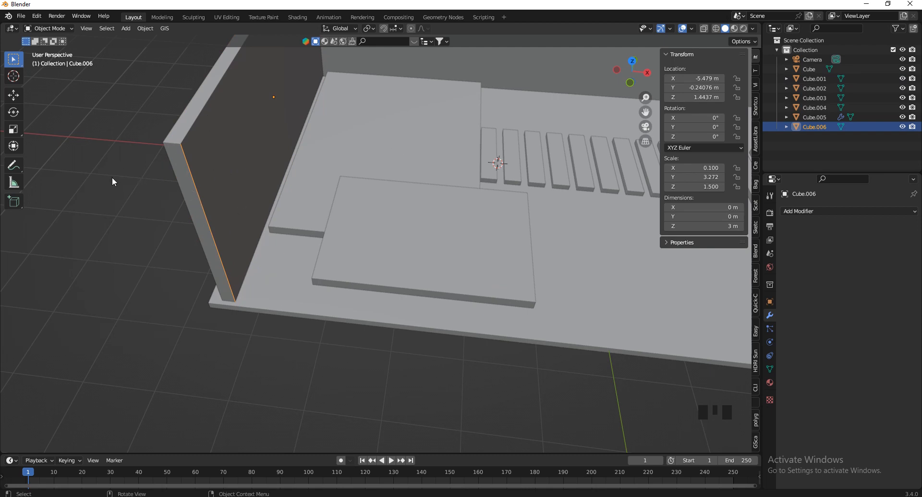
Extrude the whole edge along the X axis into an upright wall panel
key("Tab")
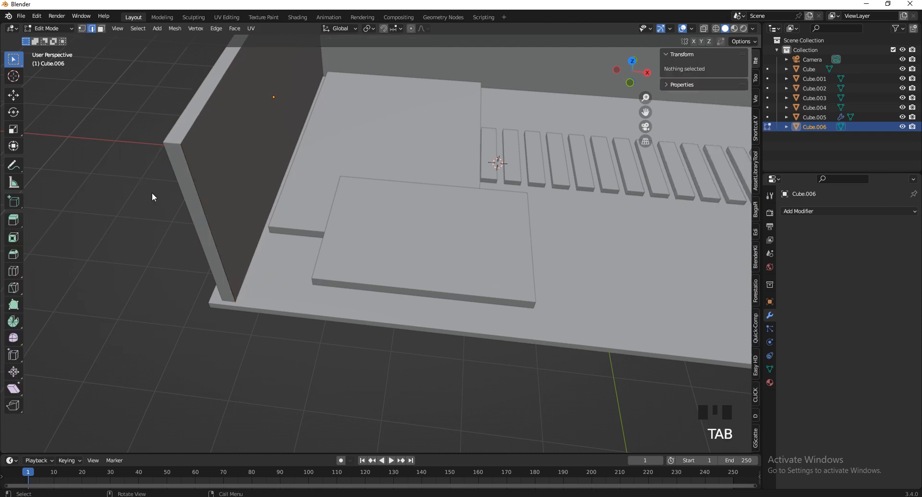
key("a")
key("e")
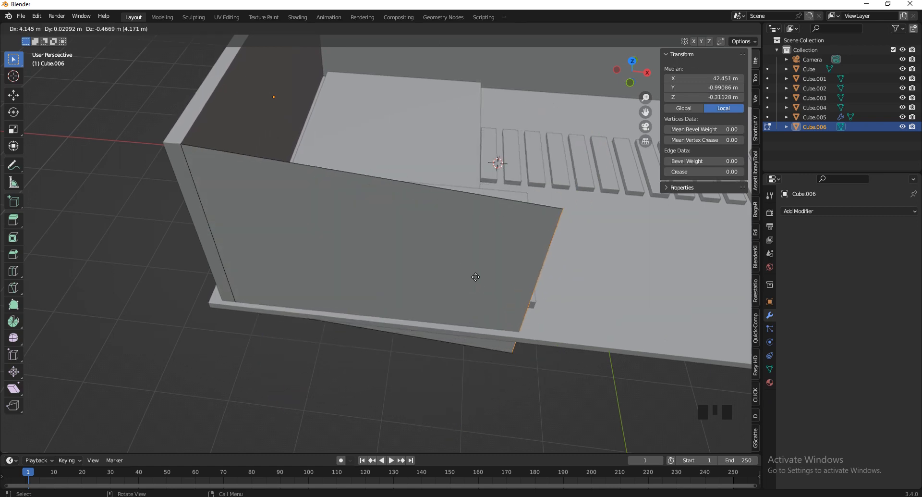
key("x")
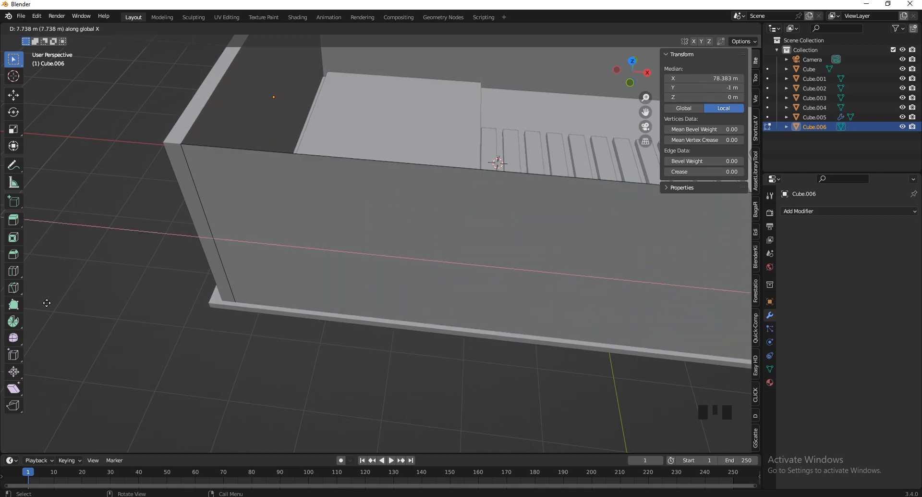
left_click(173, 315)
scroll(494, 254, "down", 6)
scroll(493, 250, "up", 1)
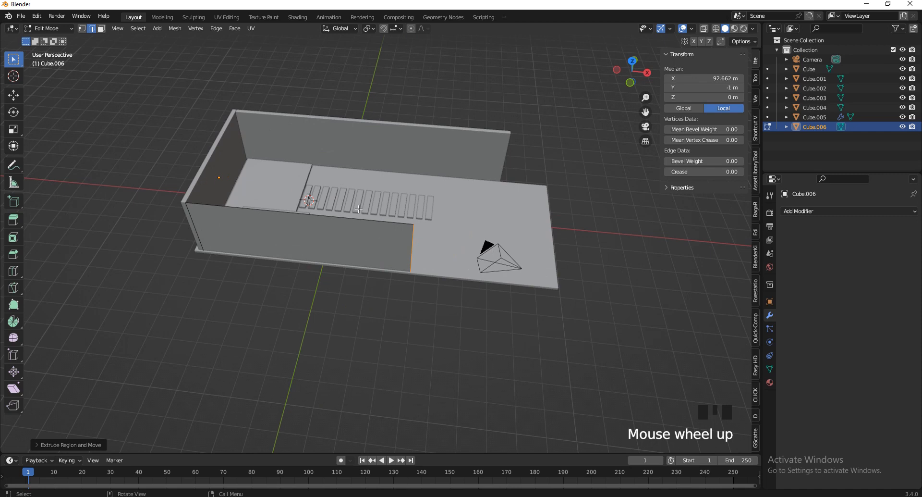
scroll(252, 178, "up", 1)
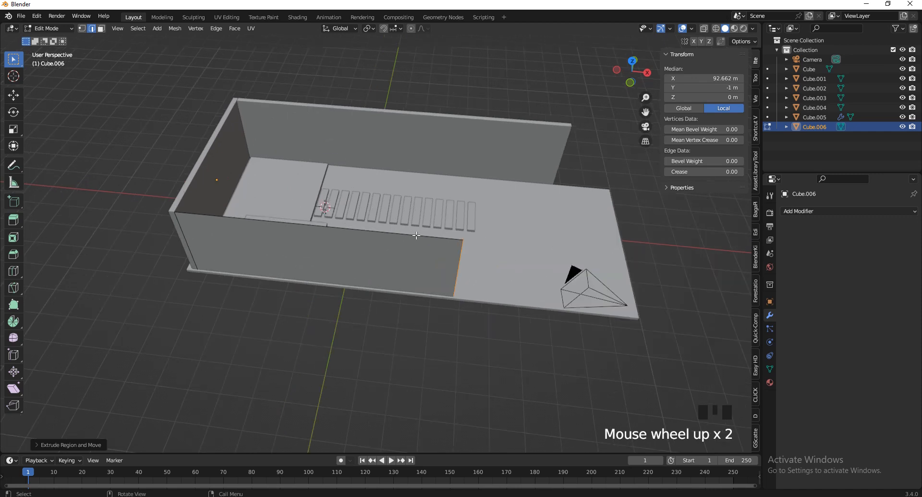
Slide the panel's end further along X so it runs along the floor's front side
key("g")
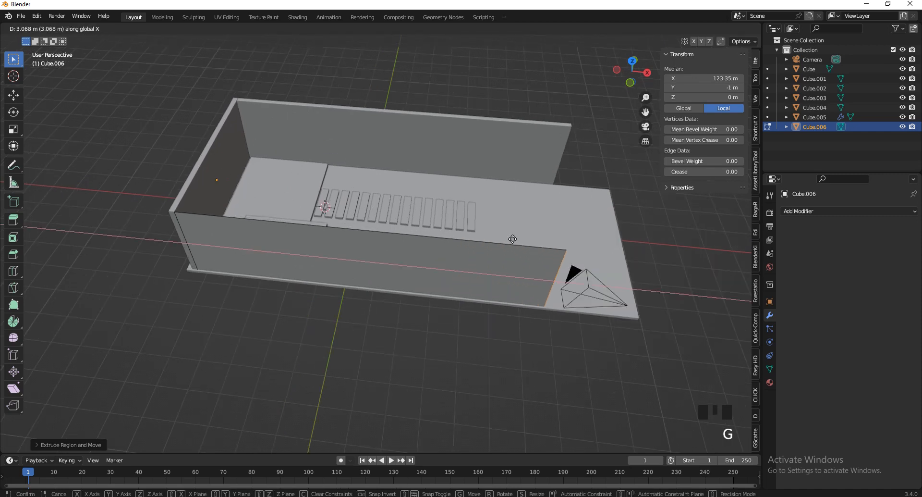
left_click(523, 233)
scroll(520, 249, "down", 2)
scroll(518, 269, "up", 2)
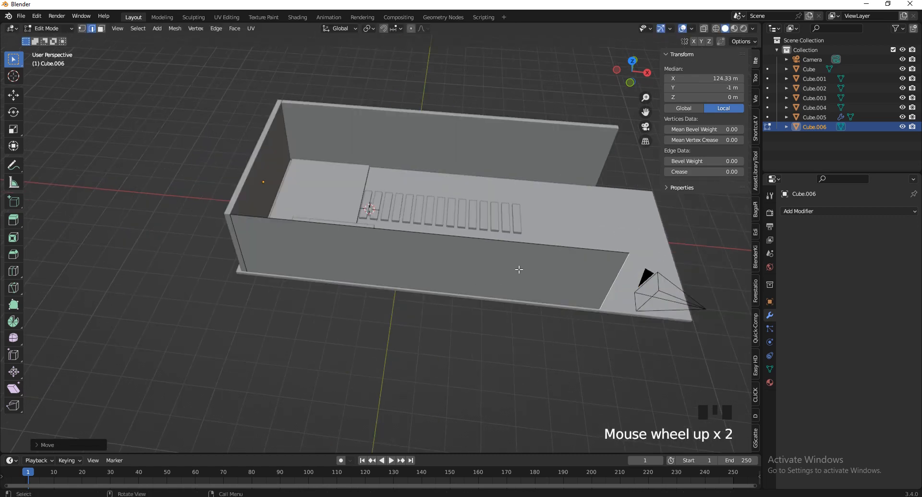
key("ctrl+r")
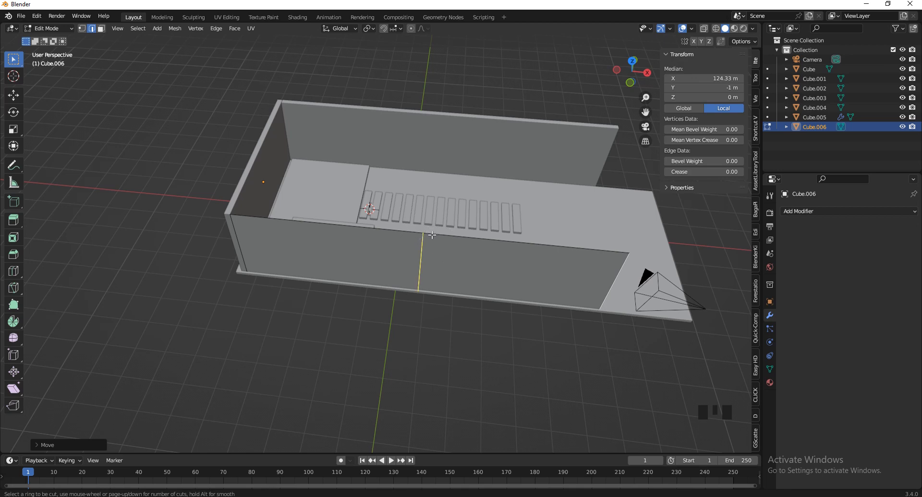
Add about 50 vertical loop cuts across the front wall, left centred in place
scroll(430, 236, "up", 18)
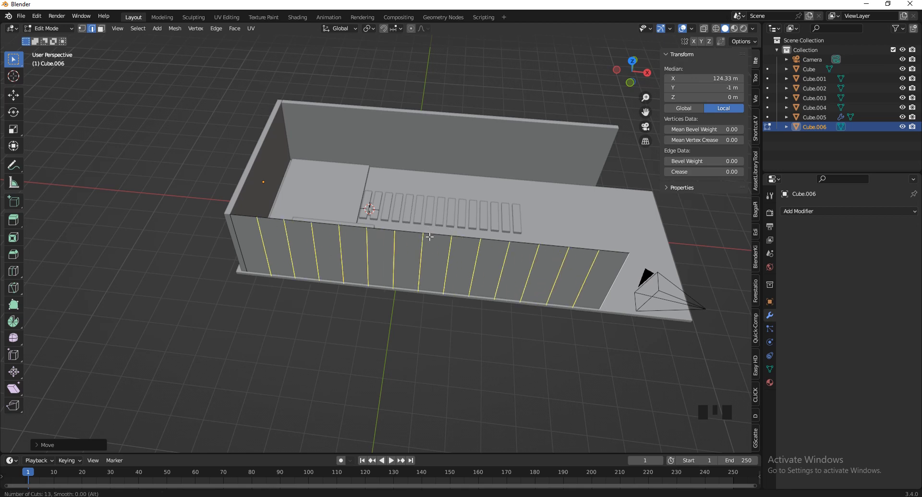
scroll(430, 236, "up", 8)
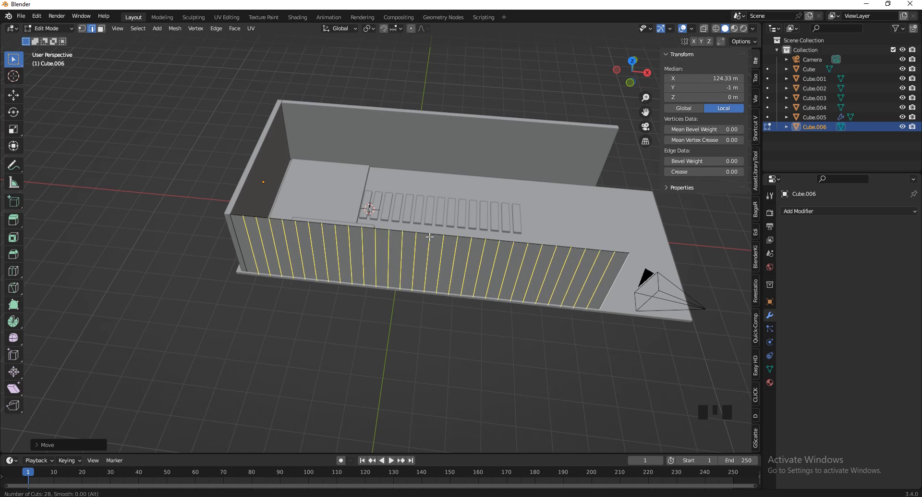
scroll(429, 236, "up", 20)
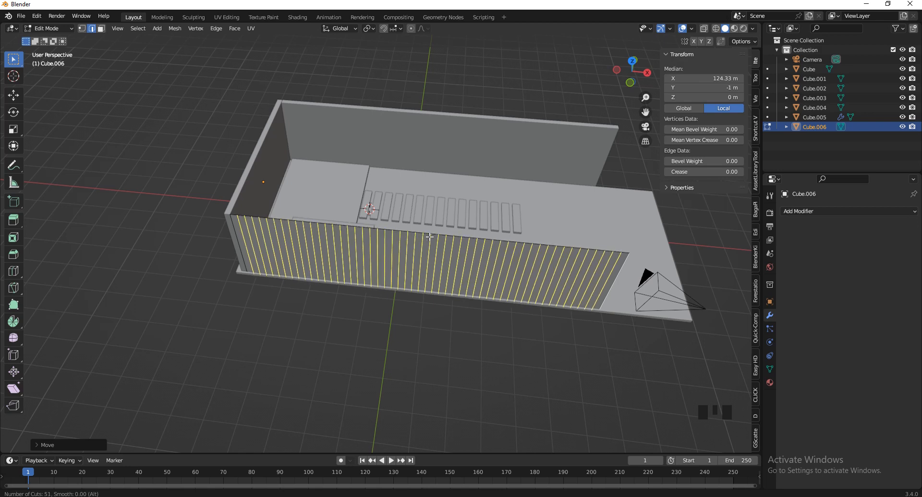
left_click(429, 236)
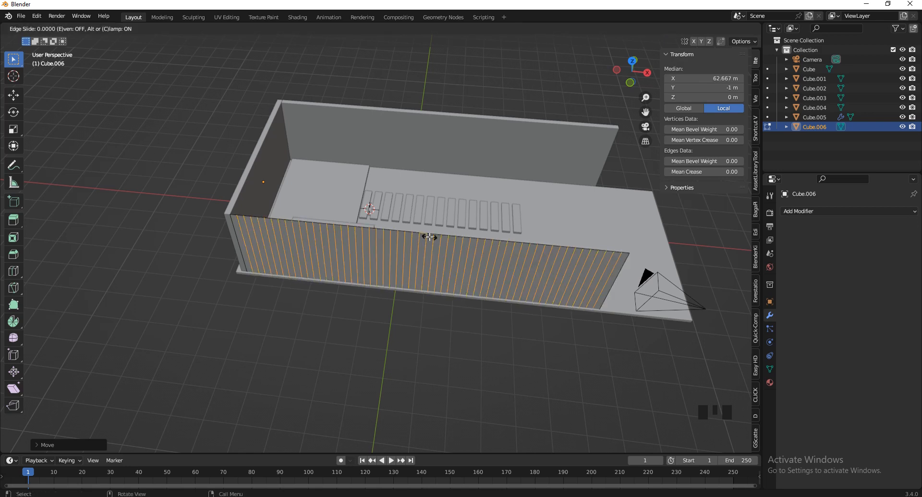
right_click(430, 236)
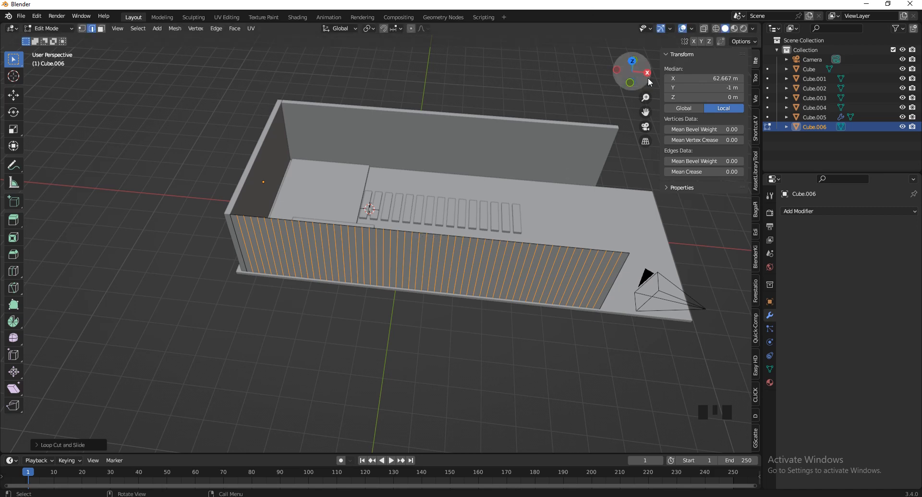
Add about 11 horizontal loop cuts across the wall, then leave Edit Mode
left_click_drag(649, 82, 637, 77)
key("ctrl+r")
scroll(623, 193, "up", 11)
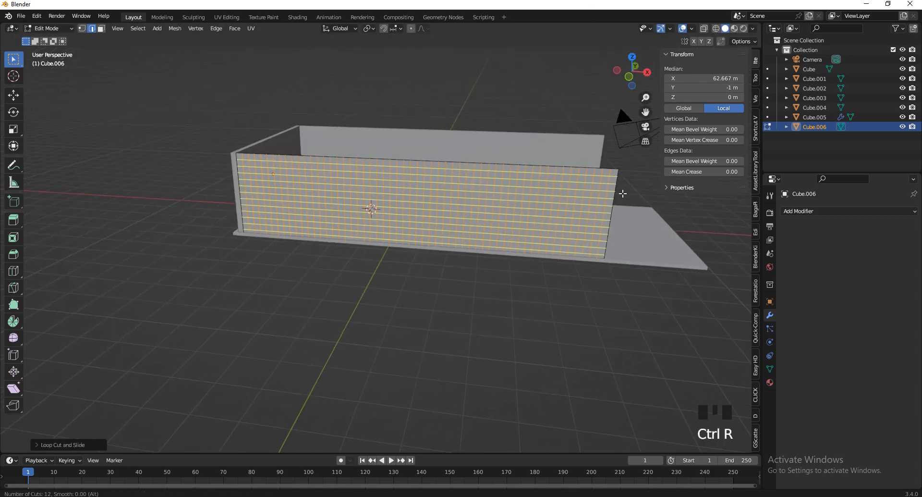
scroll(623, 193, "down", 1)
left_click(623, 193)
right_click(623, 193)
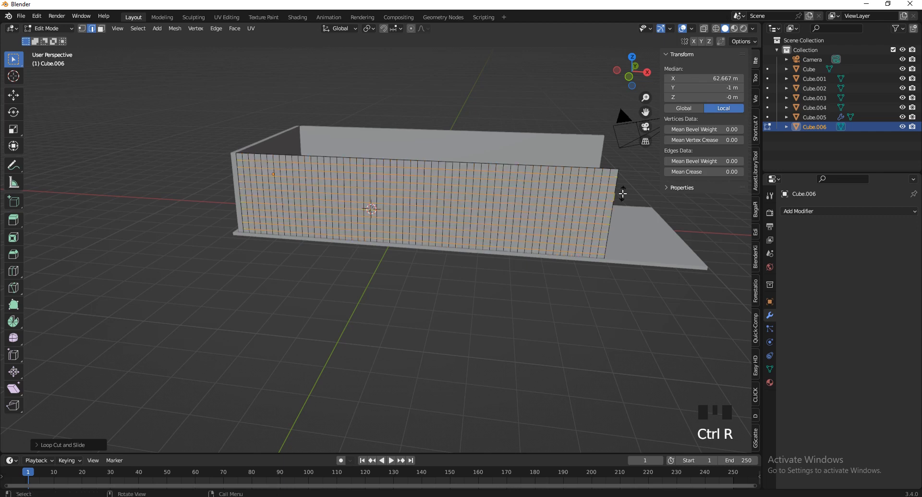
key("Tab")
left_click_drag(620, 88, 575, 82)
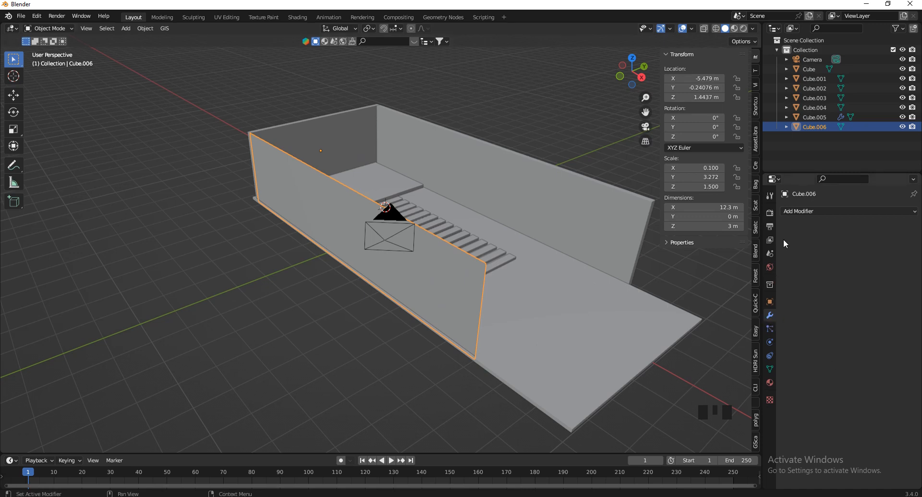
Add a 0.02 m Wireframe modifier, turning the gridded wall into a lattice
left_click(804, 210)
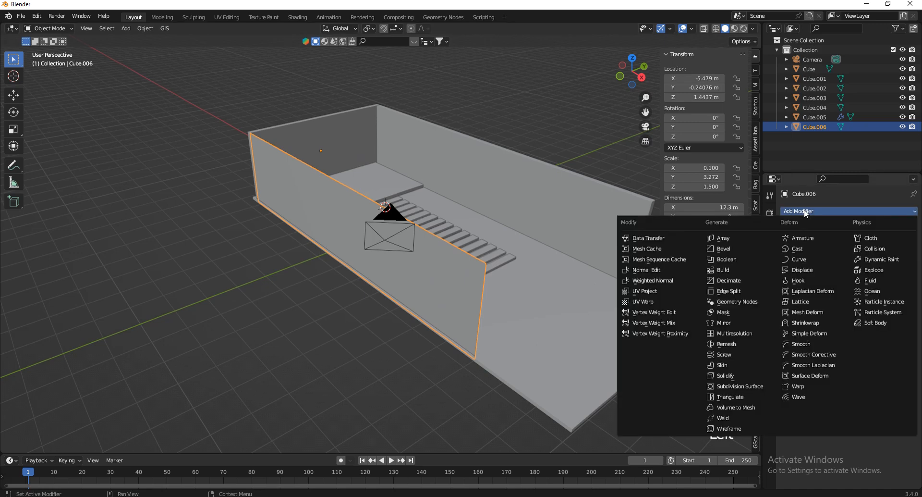
left_click(729, 428)
left_click(520, 113)
scroll(479, 280, "up", 5)
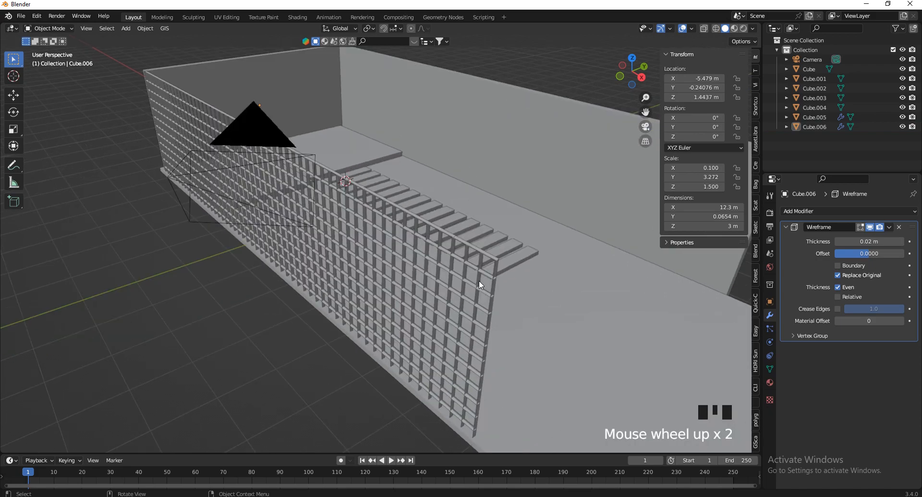
scroll(491, 262, "down", 2)
scroll(498, 246, "up", 1)
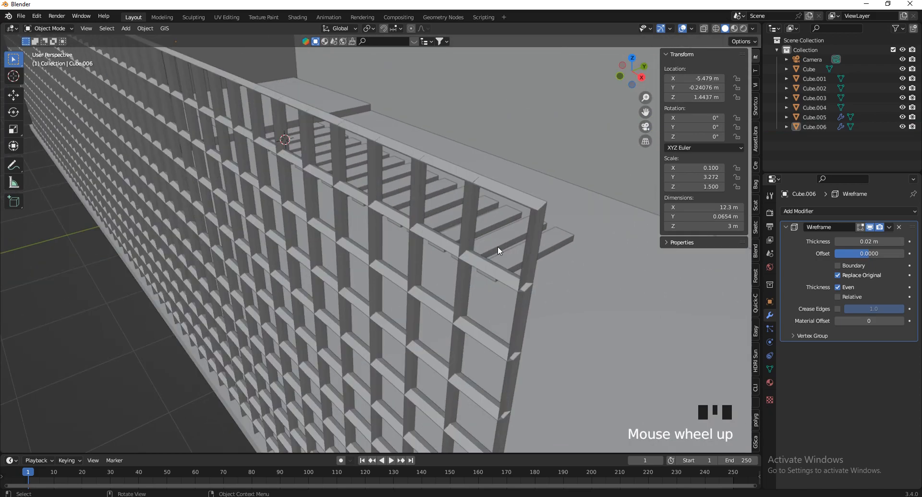
Reselect the lattice wall and apply its scale to 1 so the bars are even
left_click(521, 203)
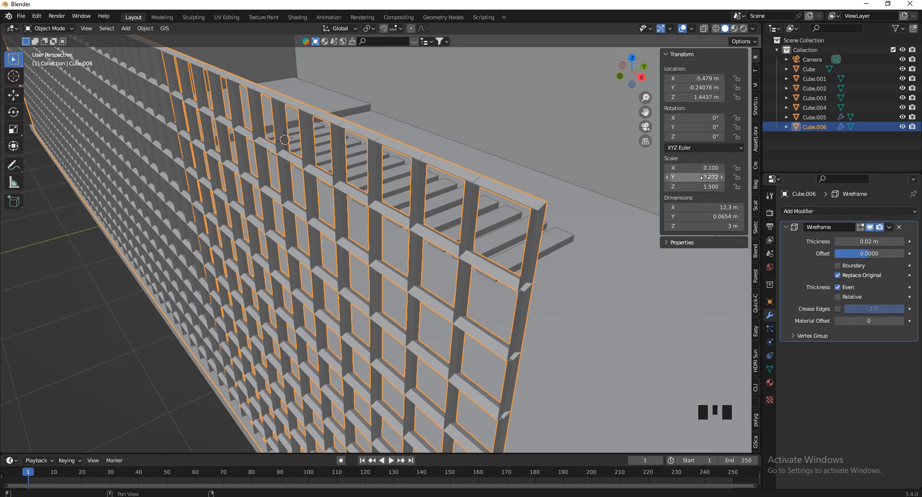
key("ctrl+a")
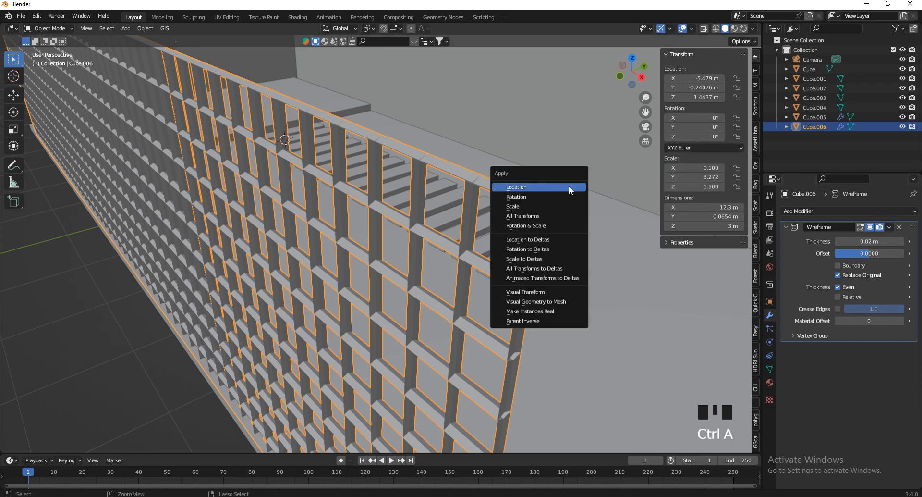
left_click(519, 207)
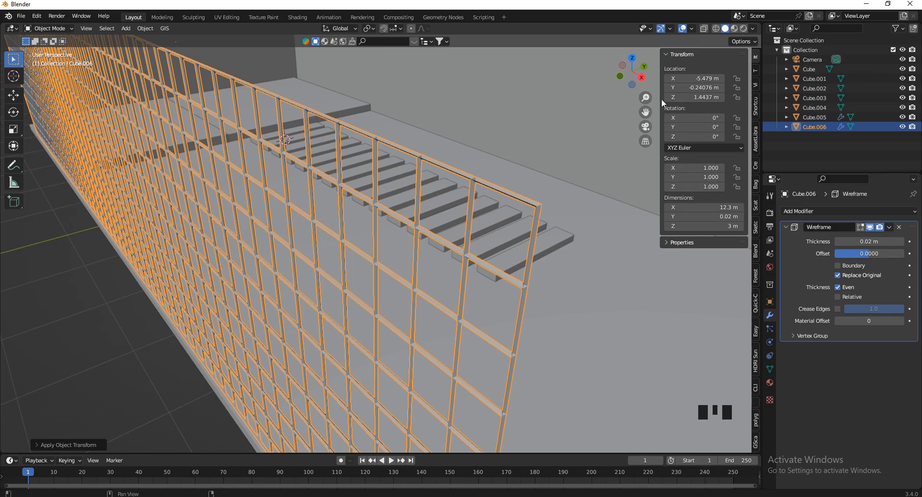
mouse_move(655, 83)
left_mouse_down()
mouse_move(653, 74)
mouse_move(642, 79)
left_mouse_up()
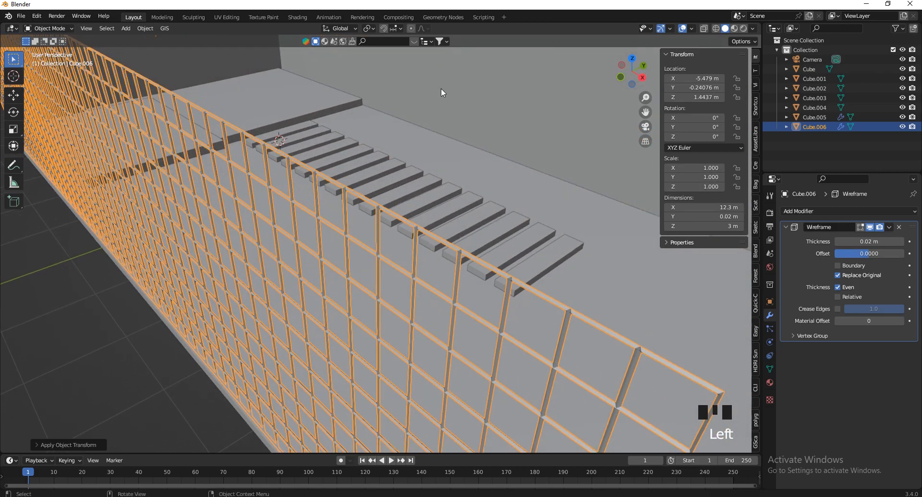
Add bars along the lattice's outer edges and walk the view toward the stairs
key("shift+grave")
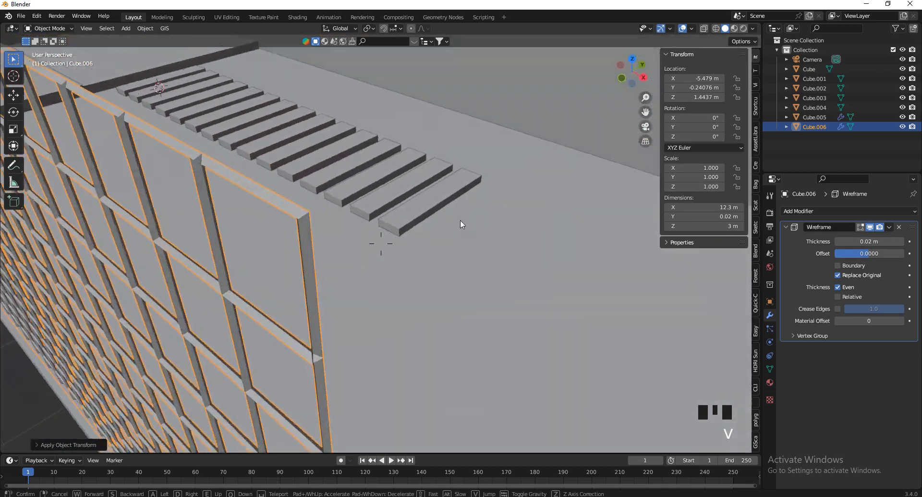
left_click(417, 200)
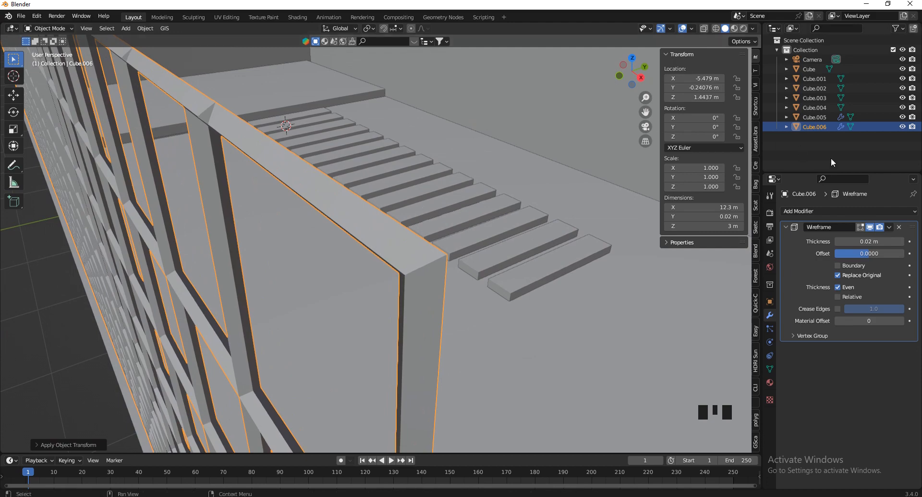
left_click(860, 262)
key("shift+grave")
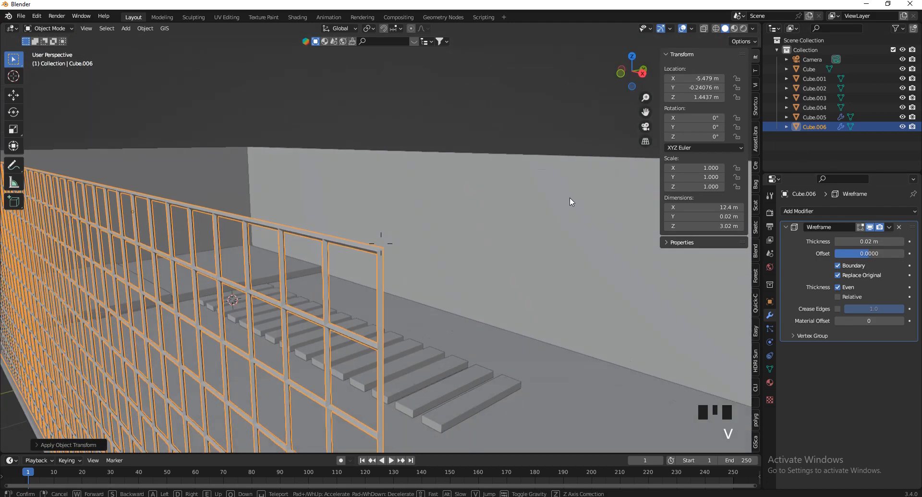
left_click(570, 197)
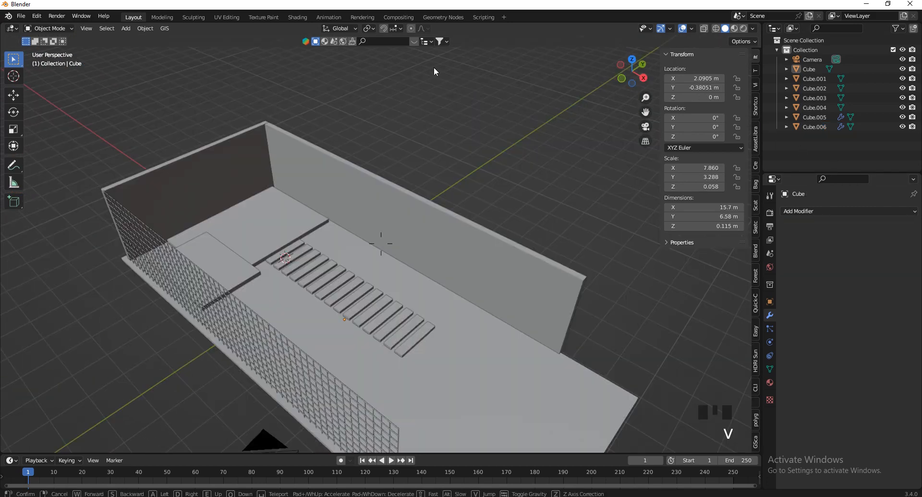
key("shift+grave")
key("w")
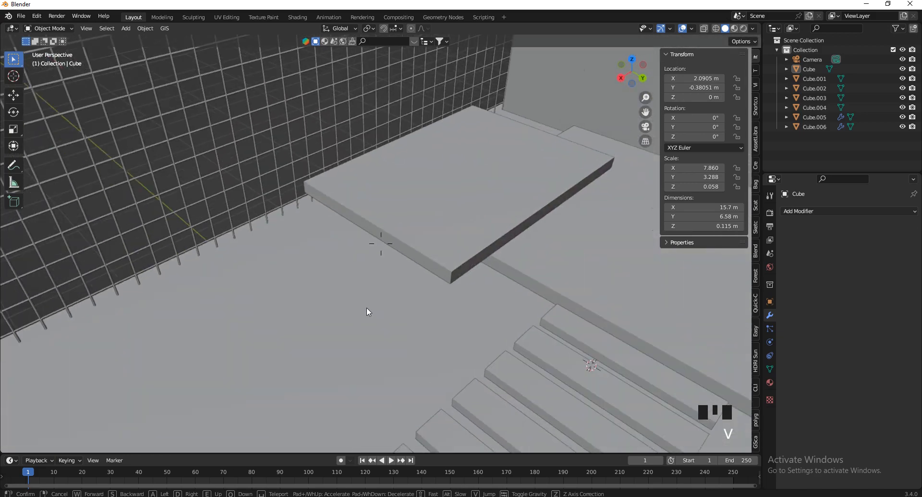
left_click(434, 67)
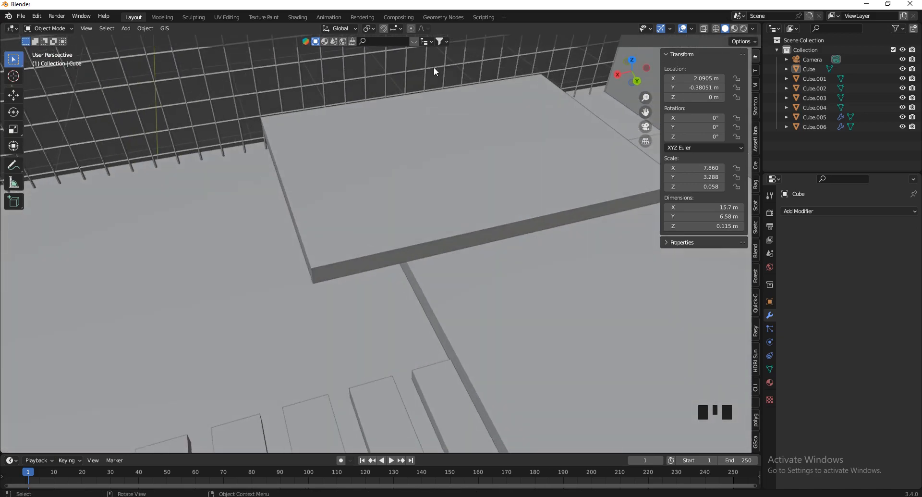
Hide Cube.004, select the 3.39 m × 4.8 m slab Cube.003 and enter Edit Mode
left_click(371, 145)
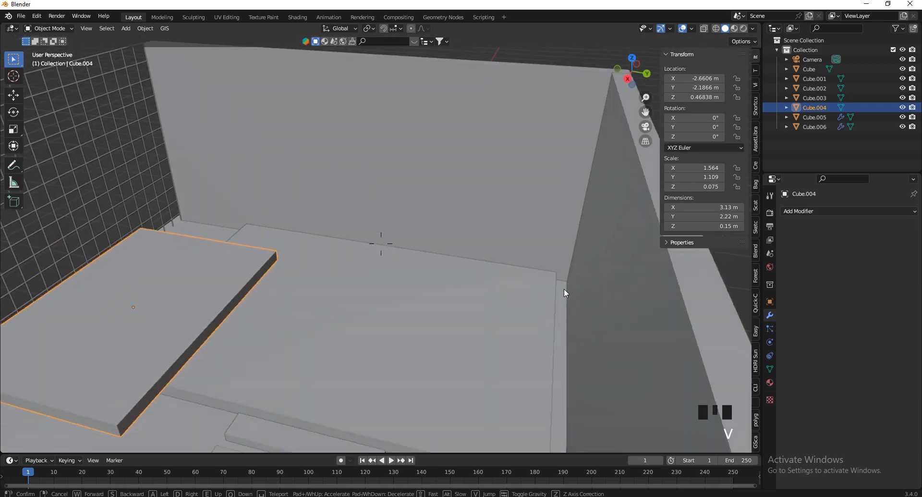
key("Escape")
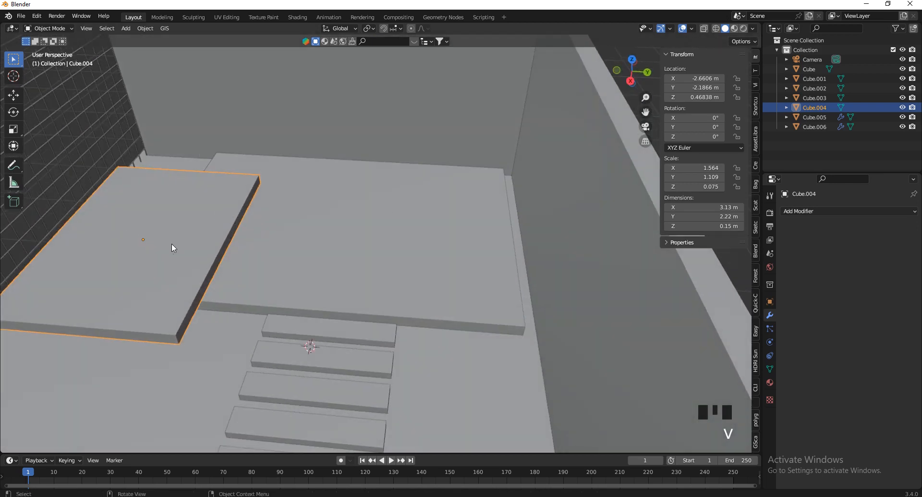
key("h")
left_click(264, 234)
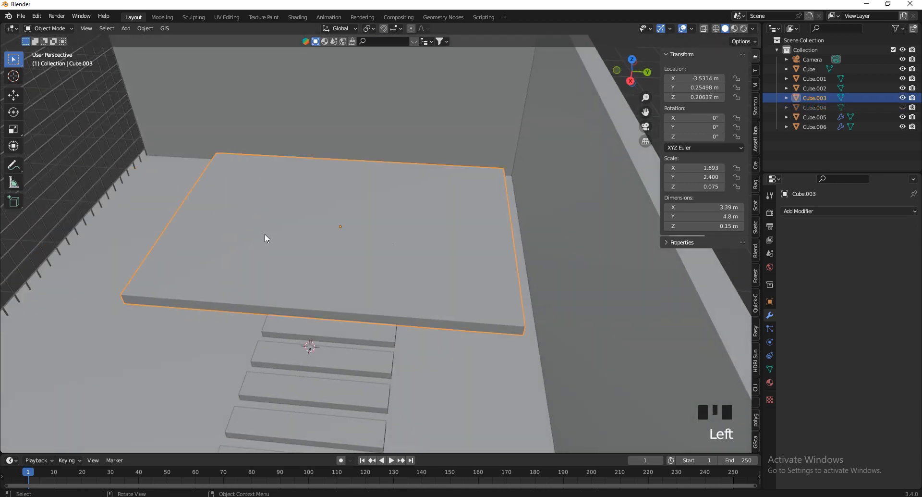
key("shift+grave")
left_click(264, 235)
key("Tab")
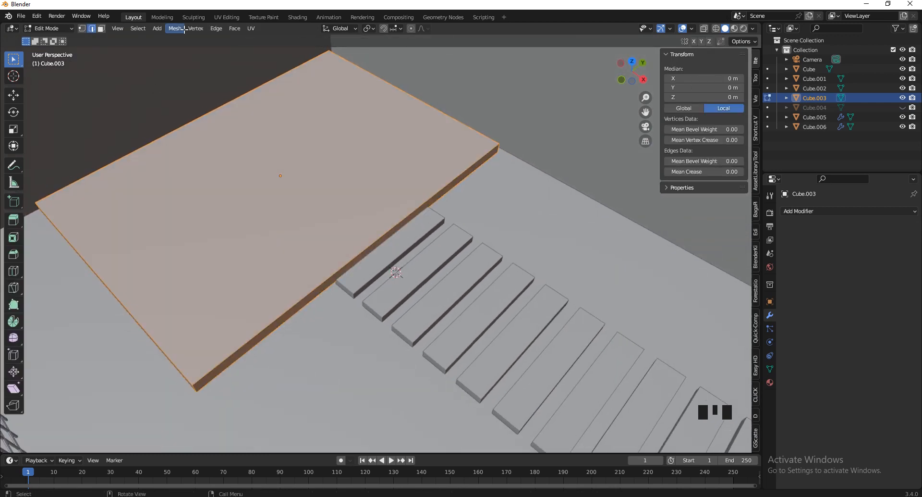
Duplicate the slab's top face and separate it into its own object
left_click(102, 29)
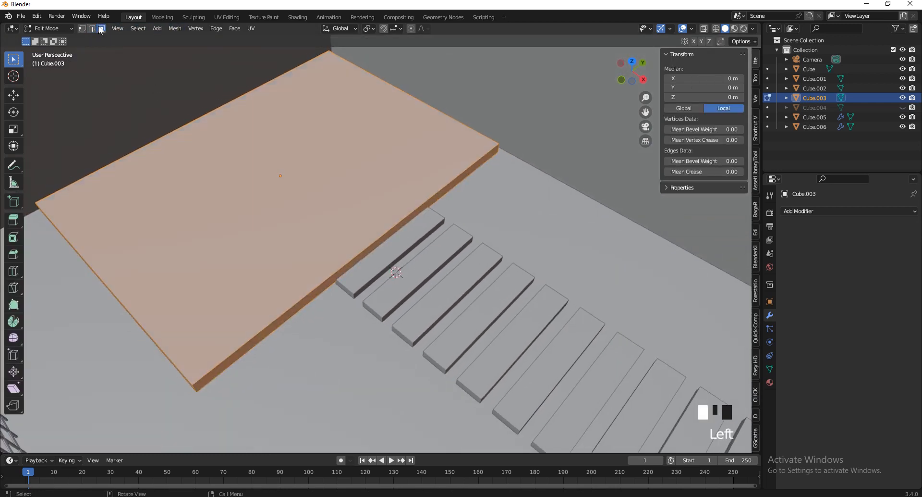
left_click(260, 219)
key("shift+d")
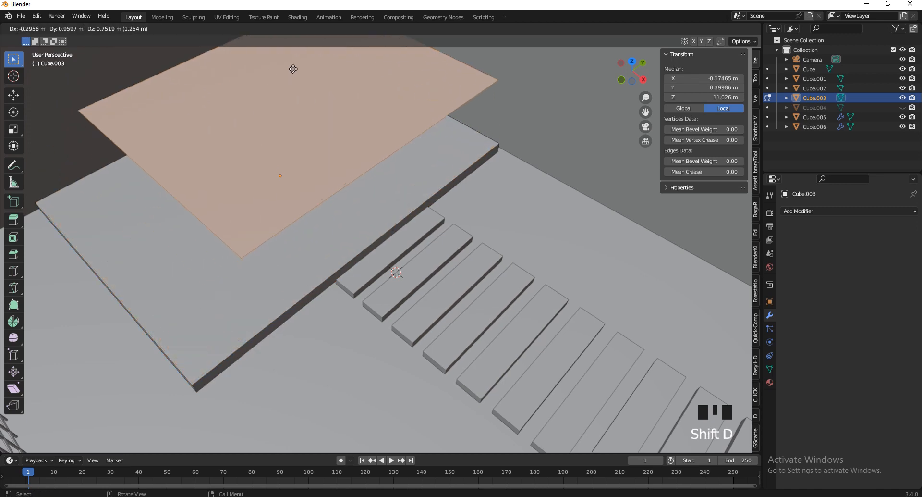
right_click(286, 110)
key("p")
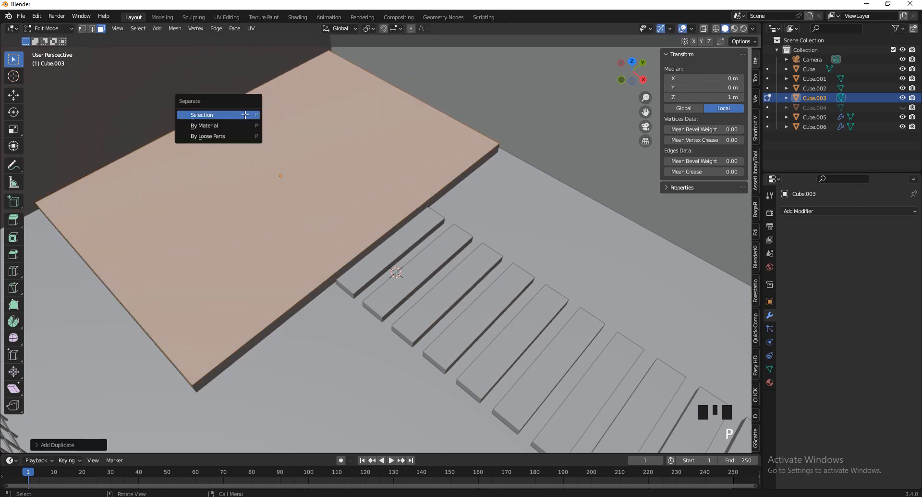
left_click(245, 115)
In Object Mode, select the new face object Cube.007 and enter its Edit Mode
key("Tab")
left_click(351, 125)
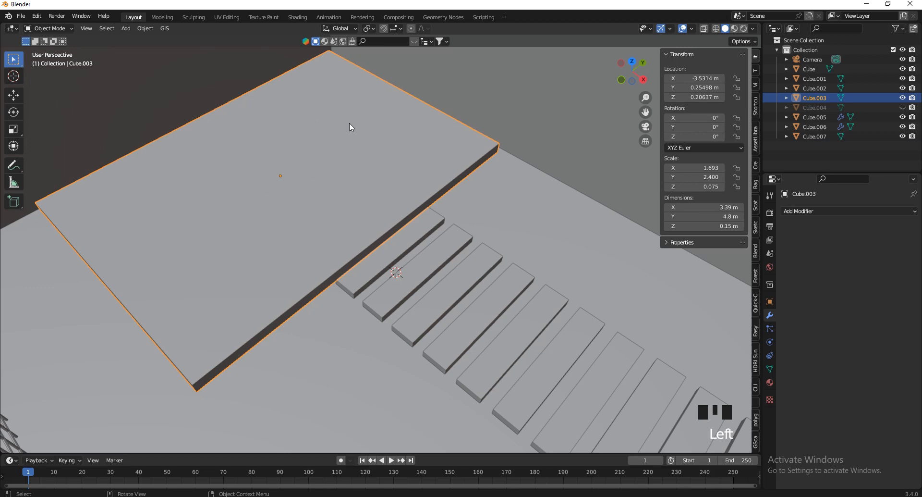
left_click(481, 156)
key("v")
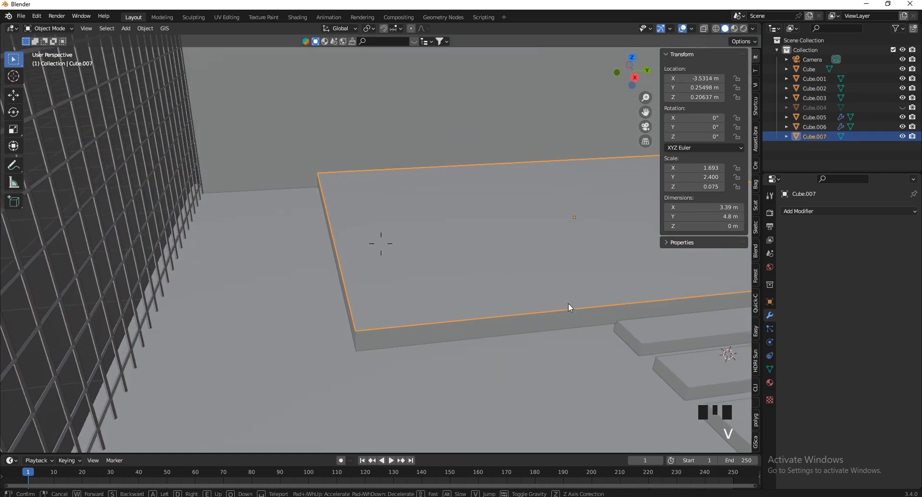
key("s")
key("e")
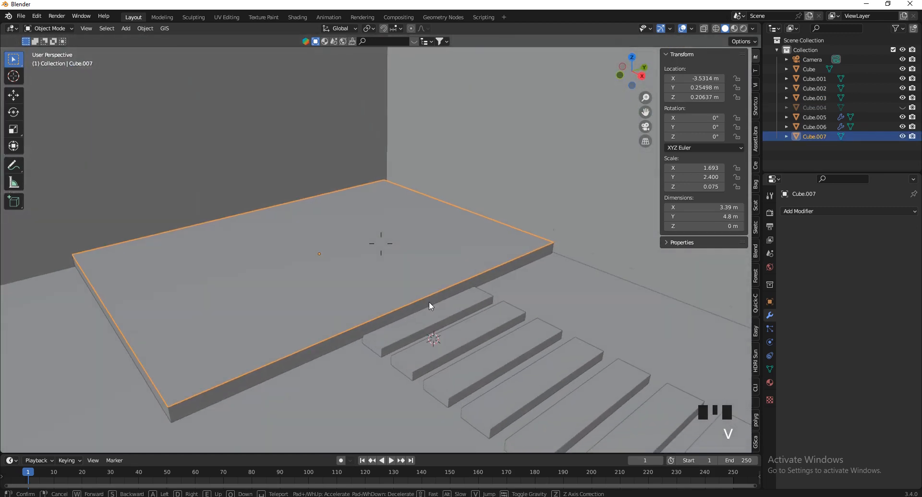
left_click(428, 307)
key("Tab")
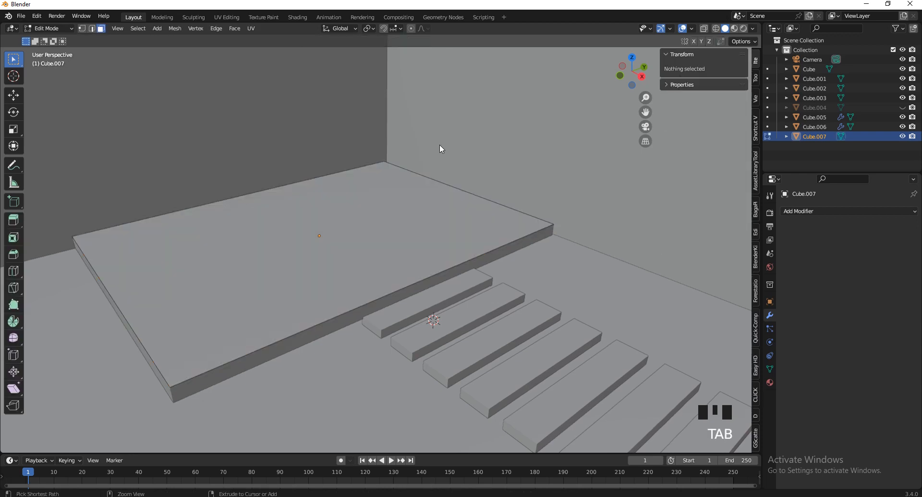
Slice the flat face into plank strips with 24 evenly spaced loop cuts
key("ctrl+r")
scroll(488, 192, "up", 20)
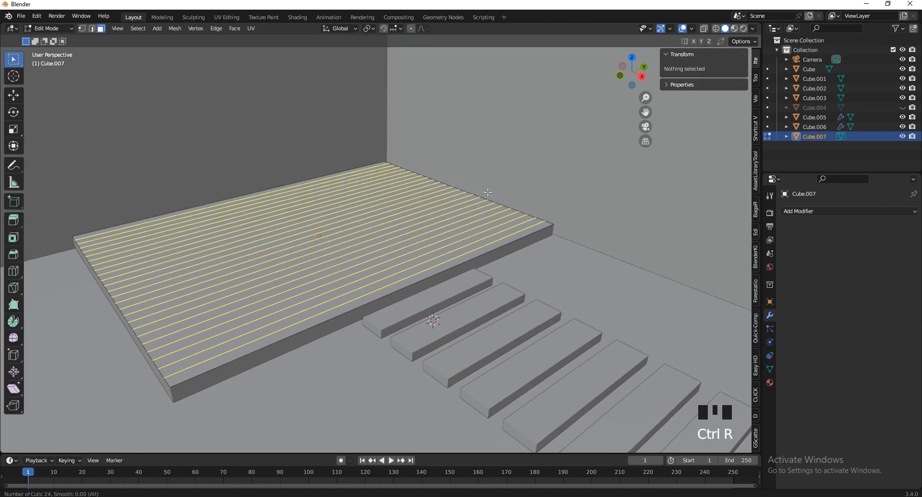
left_click(488, 191)
right_click(487, 192)
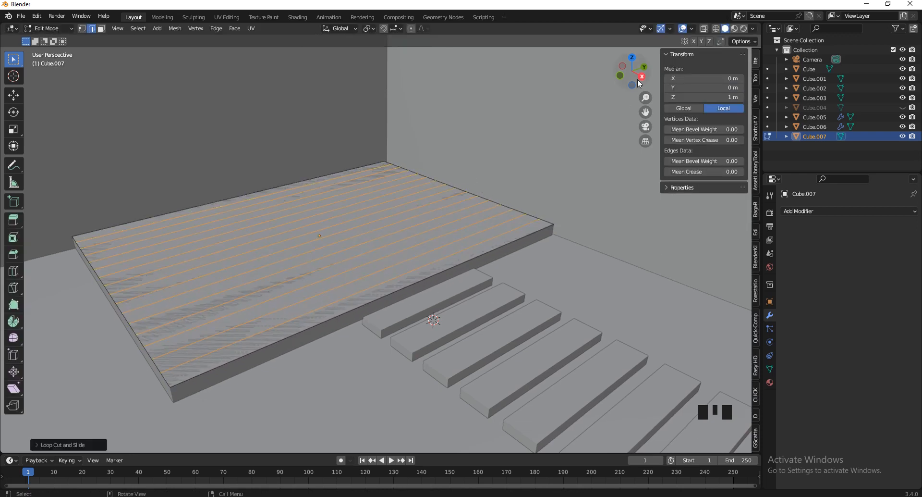
left_click_drag(640, 84, 651, 117)
scroll(410, 53, "down", 3)
scroll(500, 149, "up", 4)
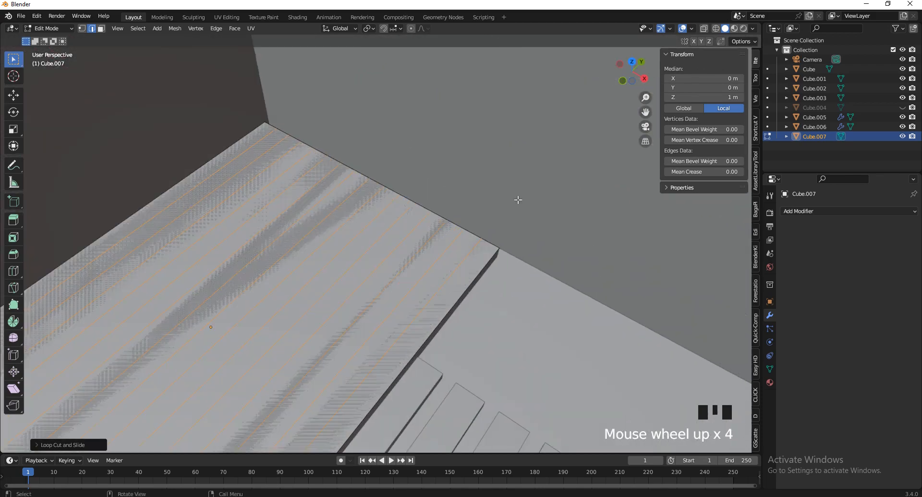
Split the 0.212 m strip at the slab's edge off as its own object, Cube.008
left_click(101, 28)
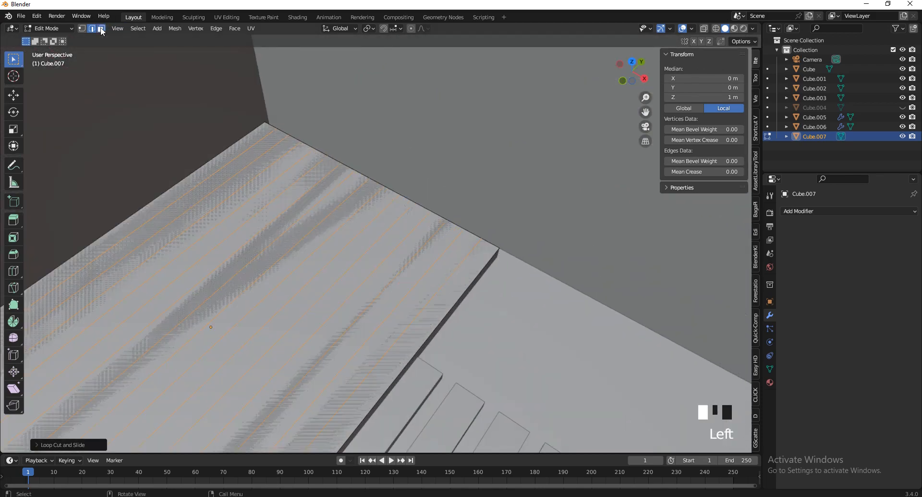
left_click(469, 264)
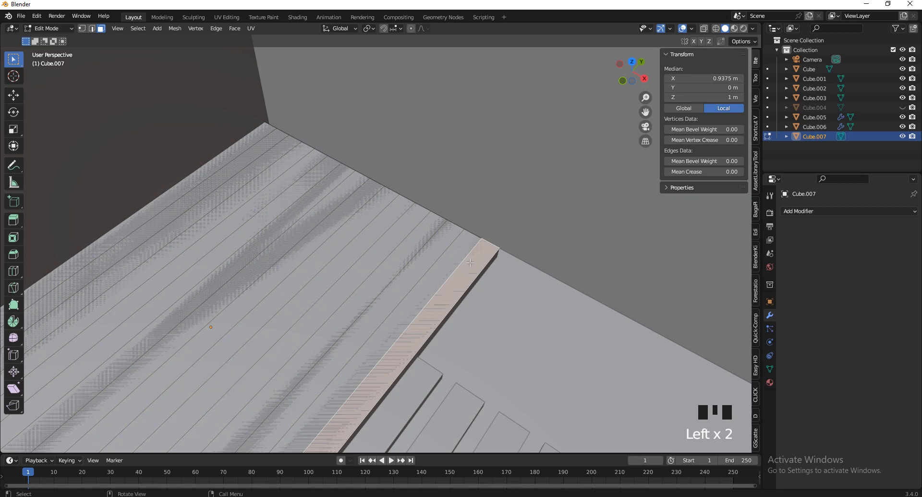
key("p")
left_click(470, 262)
key("Tab")
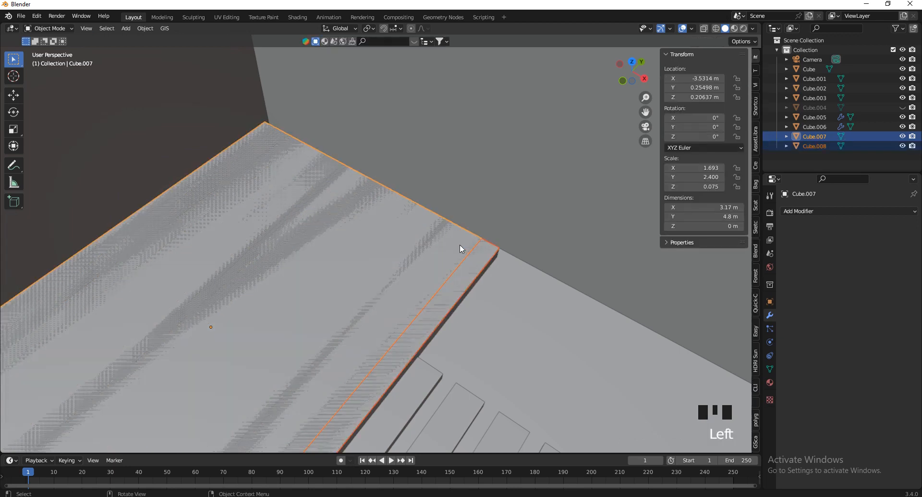
Delete the leftover Cube.007 and select the plank strip Cube.008
left_click(460, 238)
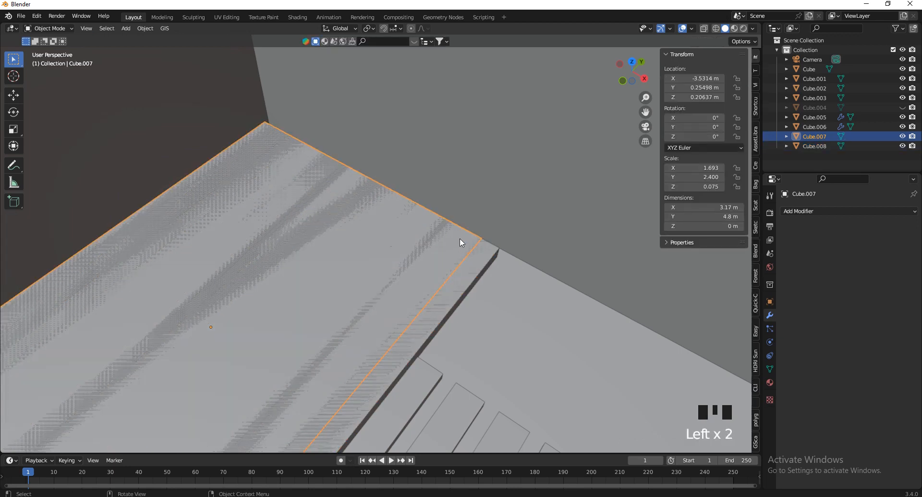
key("x")
left_click(460, 238)
left_click(474, 274)
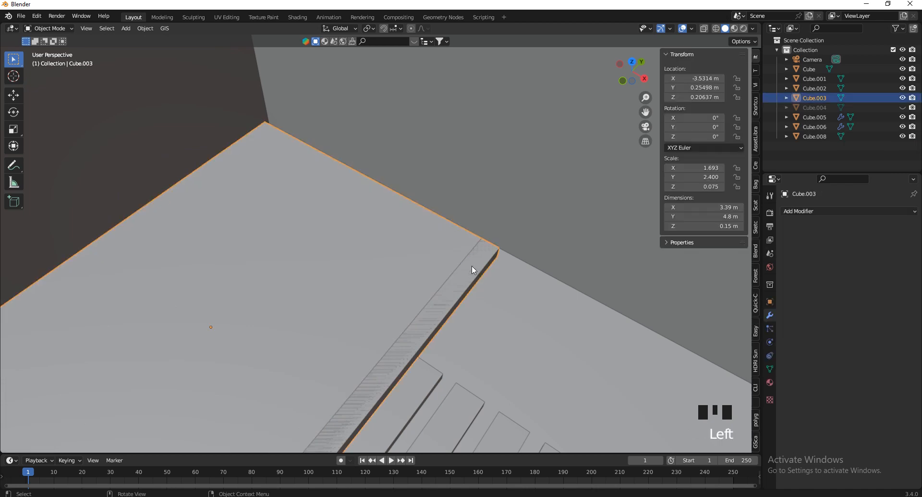
left_click(472, 265)
left_click(459, 268)
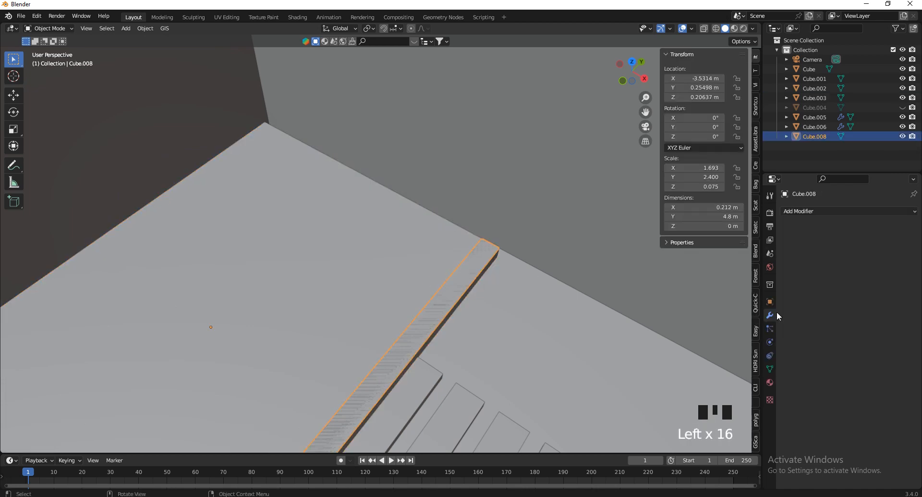
left_click(797, 210)
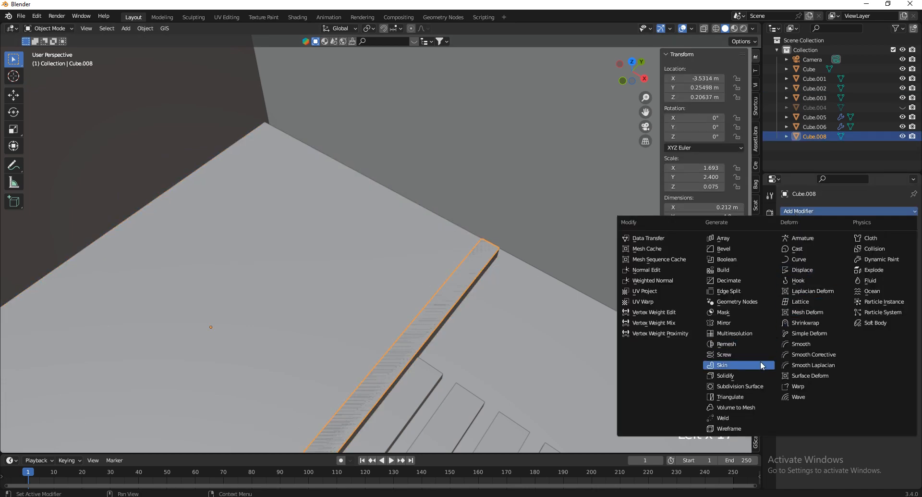
Give the plank a 0.01 m Solidify with offset 1 and apply its scale
left_click(739, 375)
key("v")
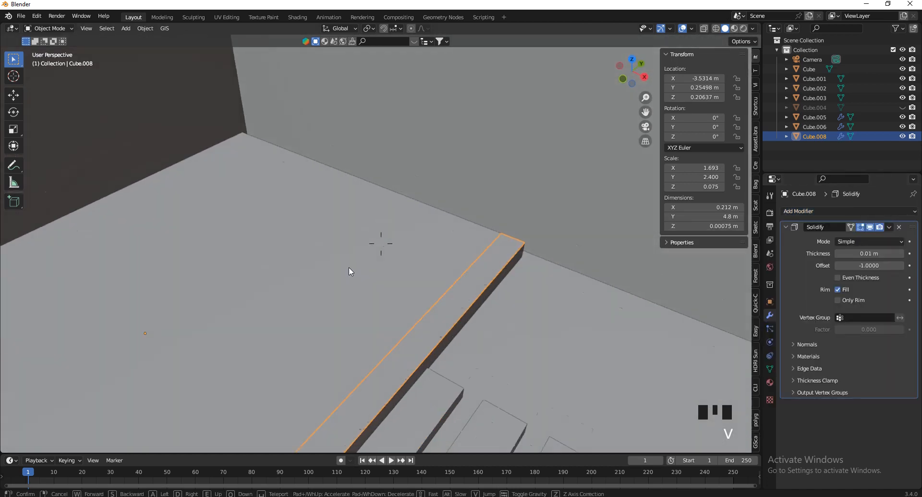
key("w")
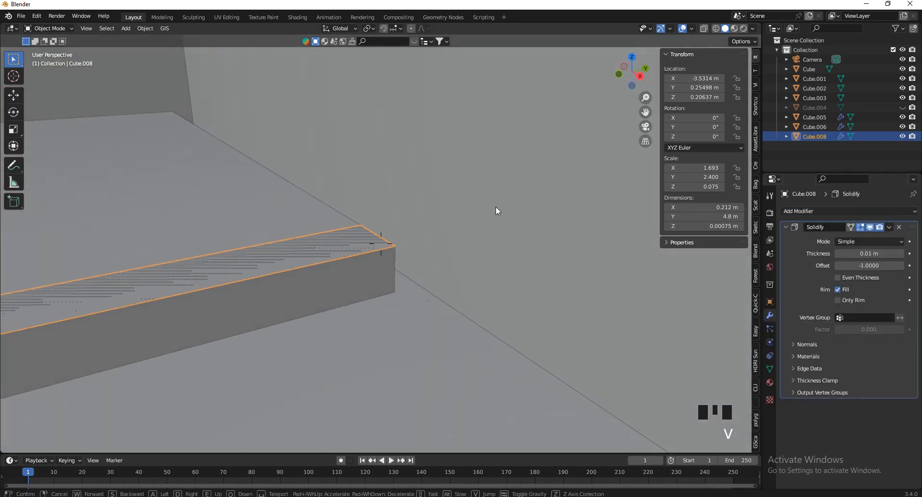
key("q")
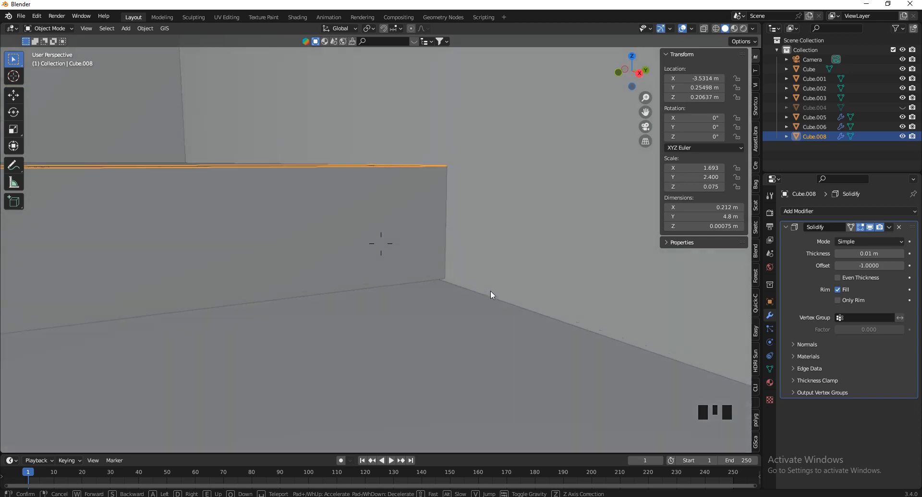
key("e")
left_click(546, 326)
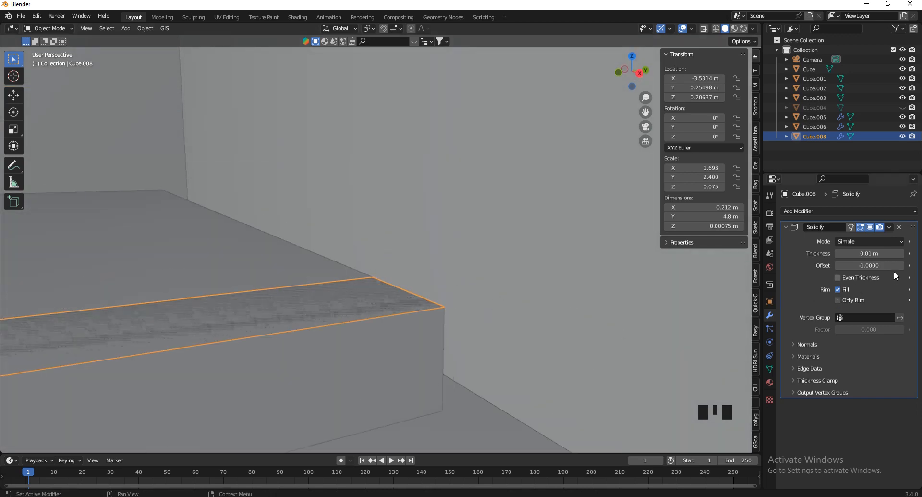
left_click_drag(871, 253, 901, 266, "shift")
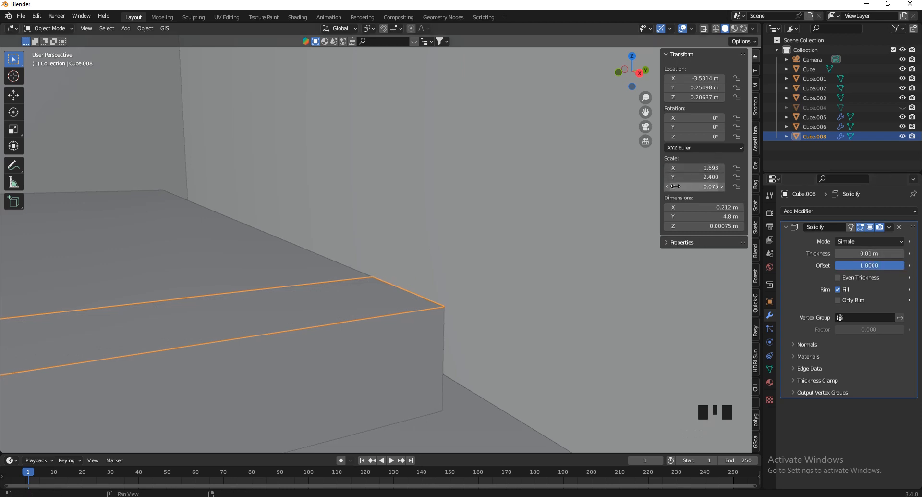
key("ctrl+a")
left_click(482, 307)
Add an Array modifier with relative offset Factor X of -1.010
key("v")
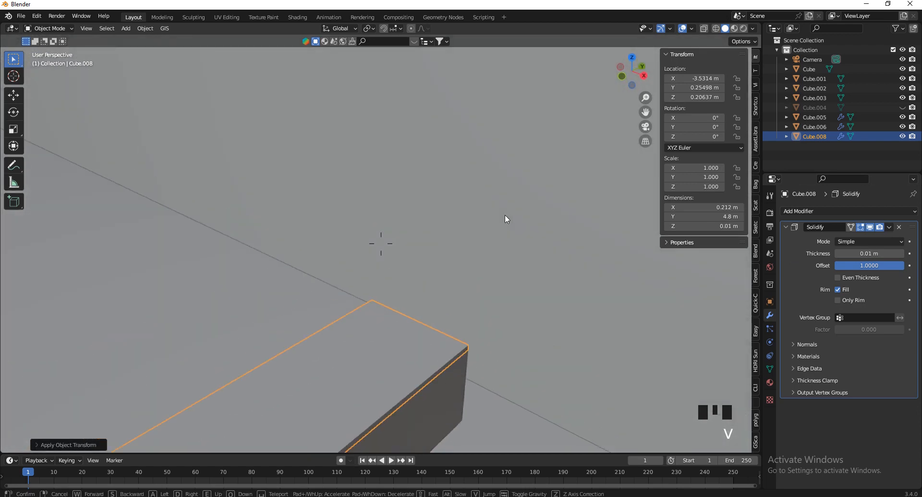
left_click(506, 215)
left_click(793, 214)
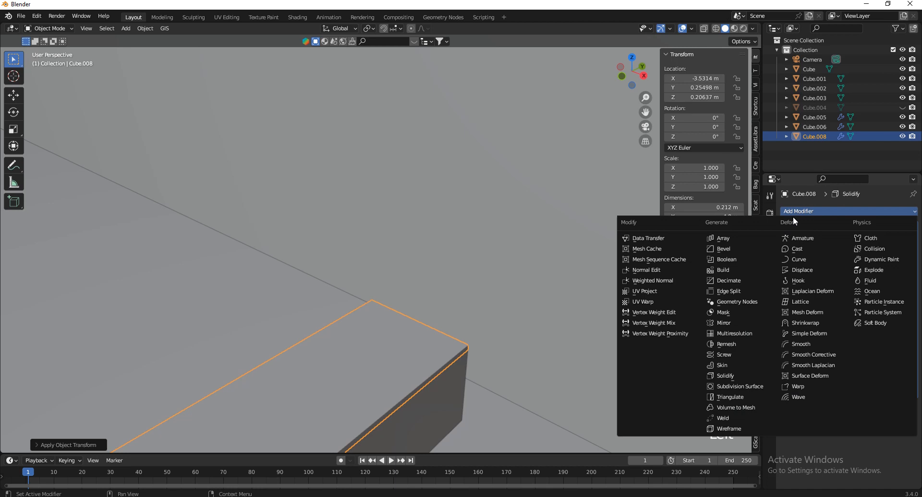
left_click(717, 241)
scroll(867, 384, "down", 4)
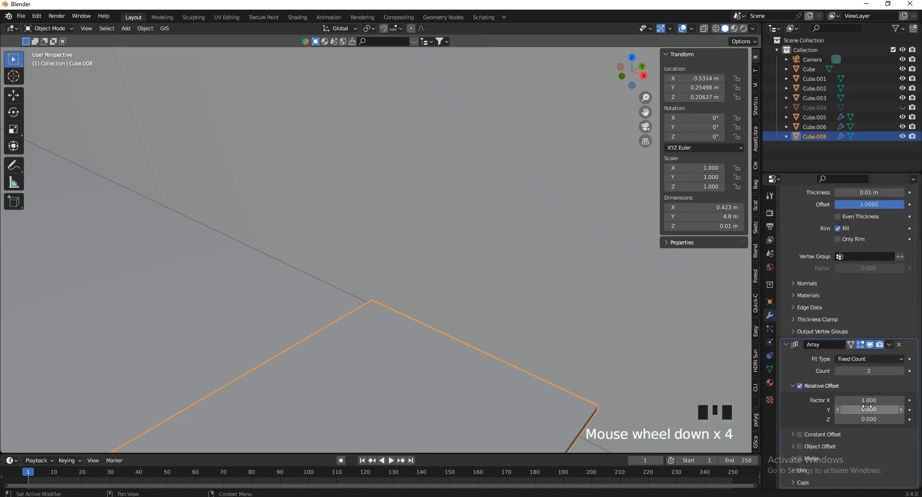
left_click(865, 400)
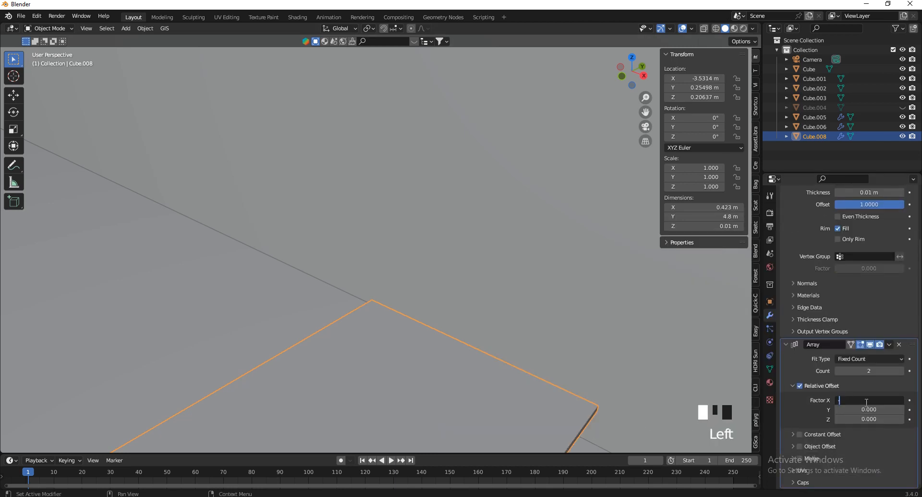
type("-1")
key("Return")
middle_click_drag(432, 207, 737, 369)
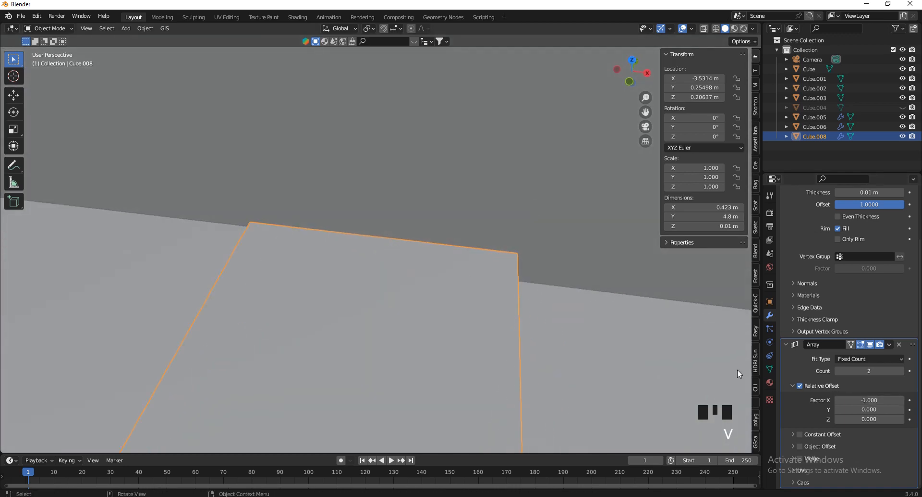
left_click(872, 400)
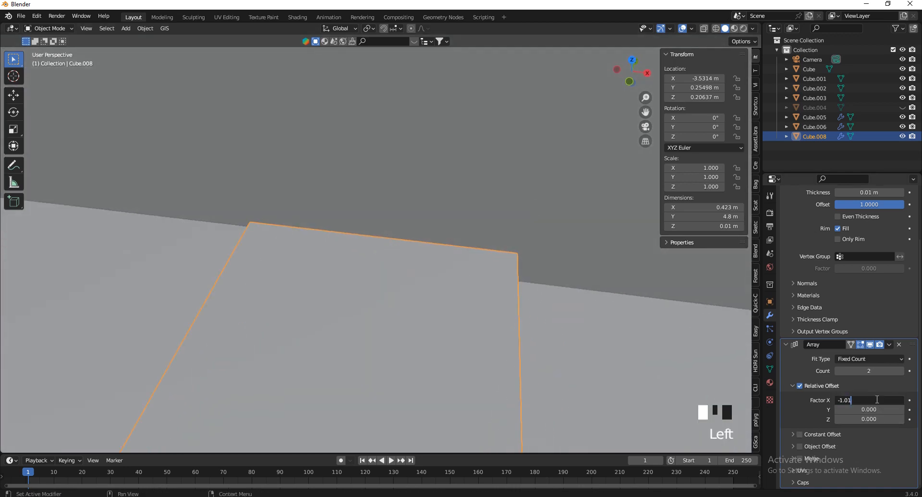
key("Return")
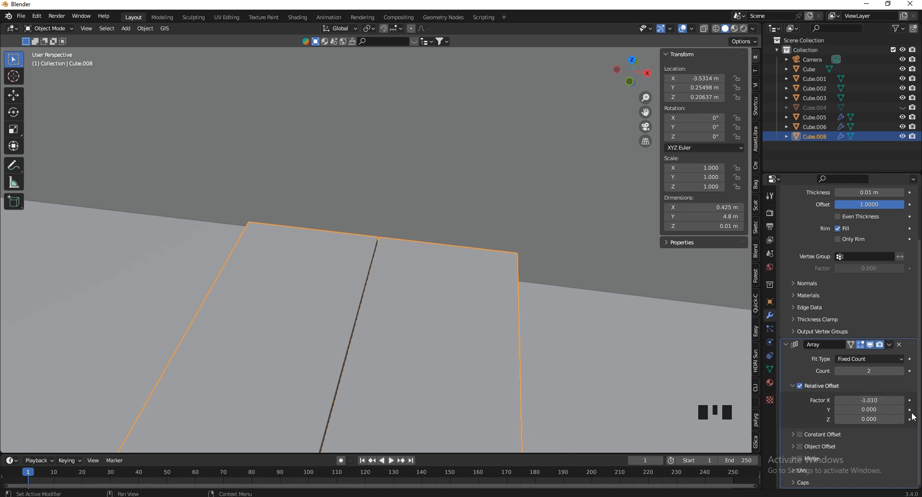
Add more plank copies, undoing a spacing change to keep the -1.010 offset
left_click(901, 371)
left_click(902, 371)
left_click(901, 371)
left_click(901, 371)
left_click(902, 371)
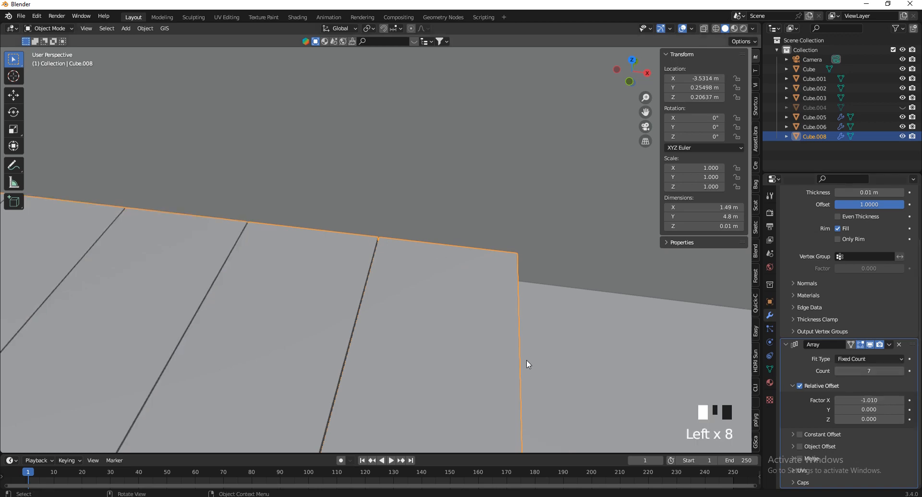
key("v")
key("s")
left_click(603, 371)
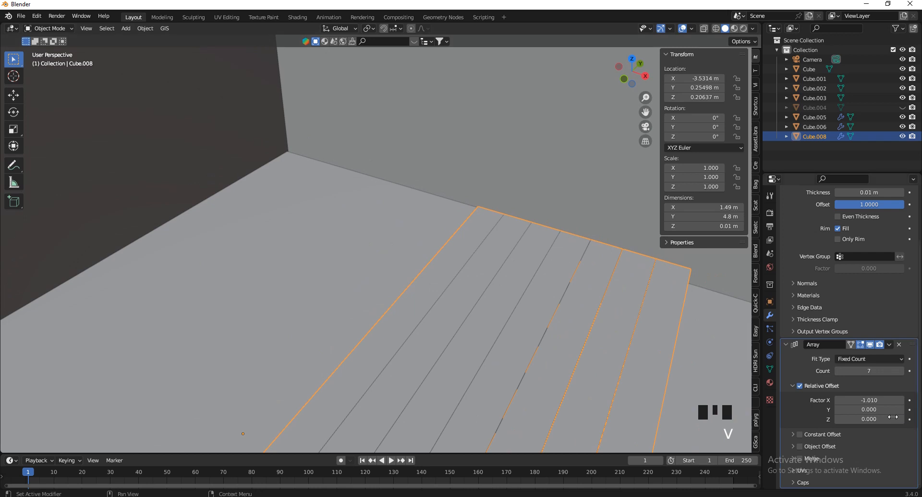
left_click(902, 400)
left_click(901, 399)
key("ctrl+z")
key("ctrl+z")
key("ctrl+z")
key("ctrl+z")
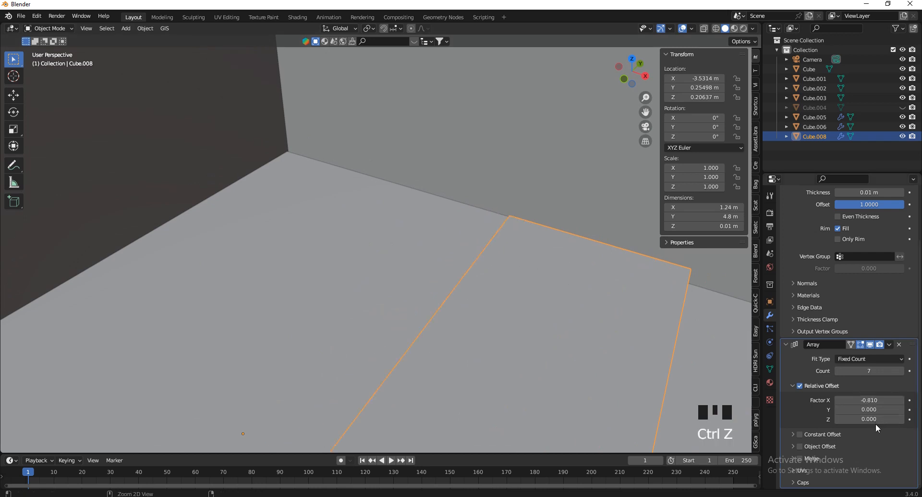
Raise the array count to 16 planks and check the row at the platform edge
double_click(901, 371)
left_click(901, 371)
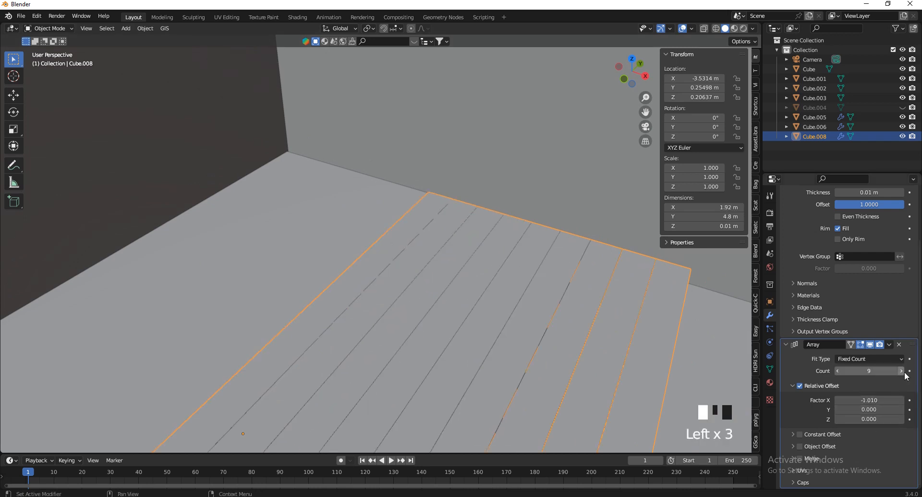
double_click(901, 371)
double_click(901, 371)
left_click(901, 371)
double_click(901, 371)
left_click(901, 371)
left_click(901, 371)
key("v")
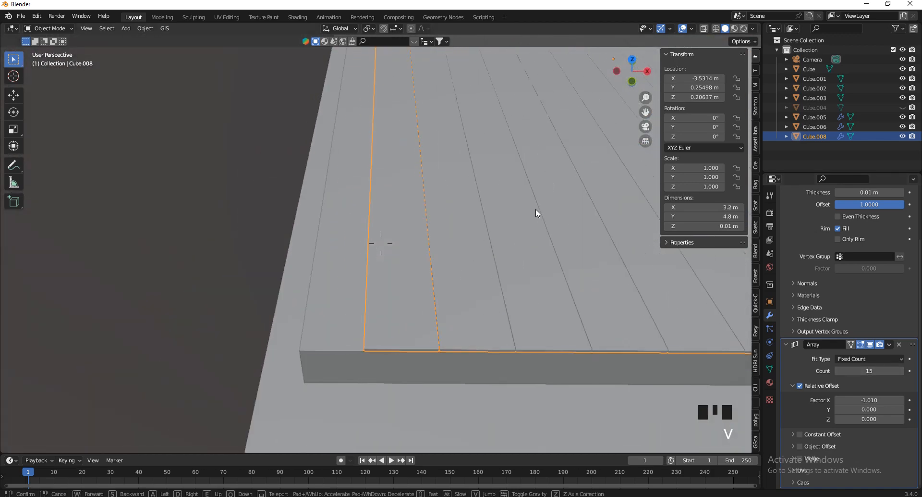
left_click(535, 209)
left_click(901, 371)
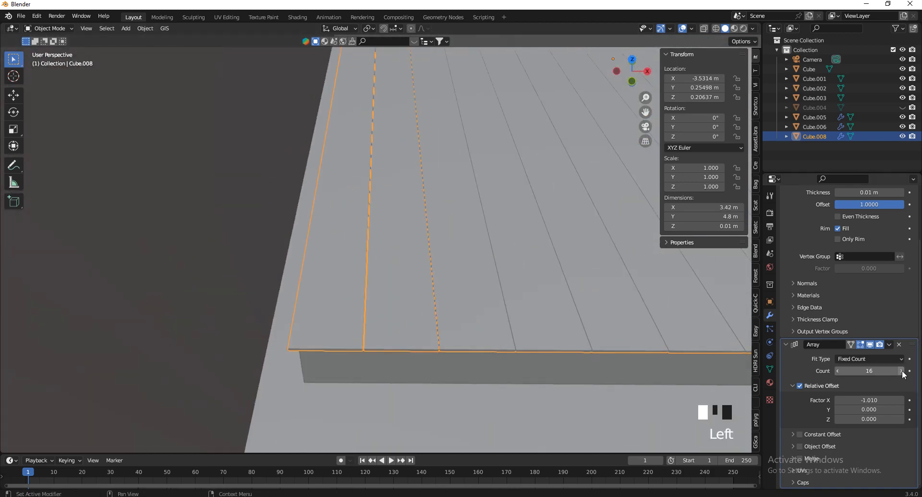
key("v")
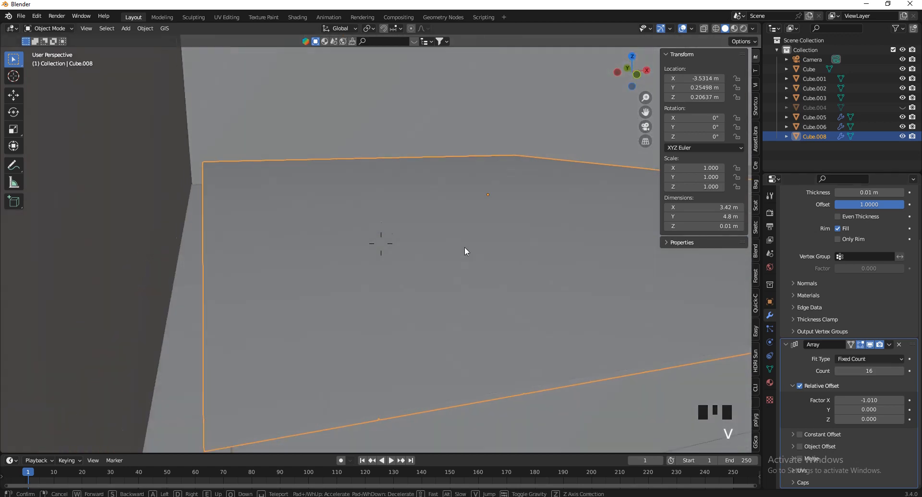
left_click(359, 340)
left_click(312, 233)
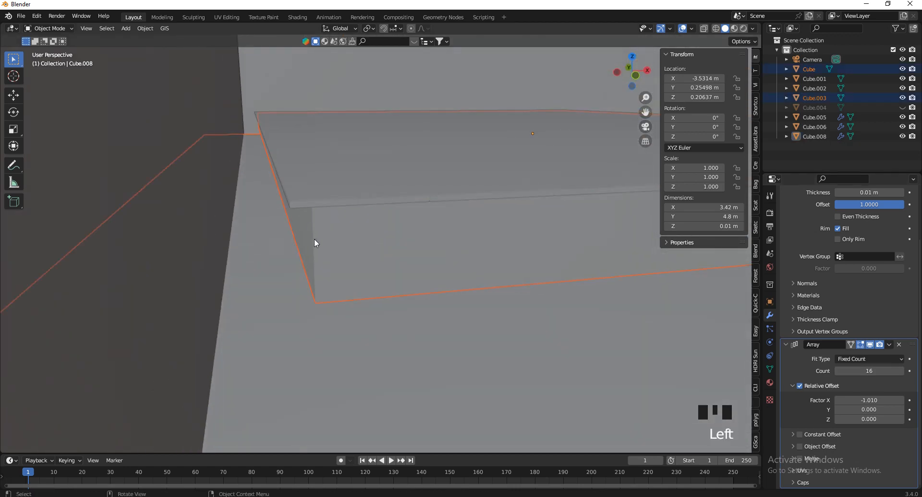
Use edge snapping to push Cube.003's side face flush with the deck edge, widening it to 3.42 m
key("Tab")
key("Tab")
left_click(314, 251)
key("Tab")
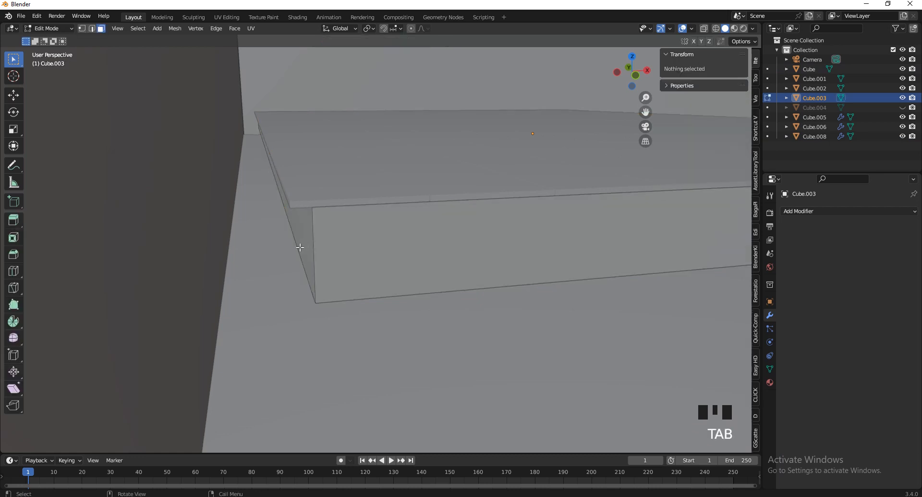
left_click(304, 236)
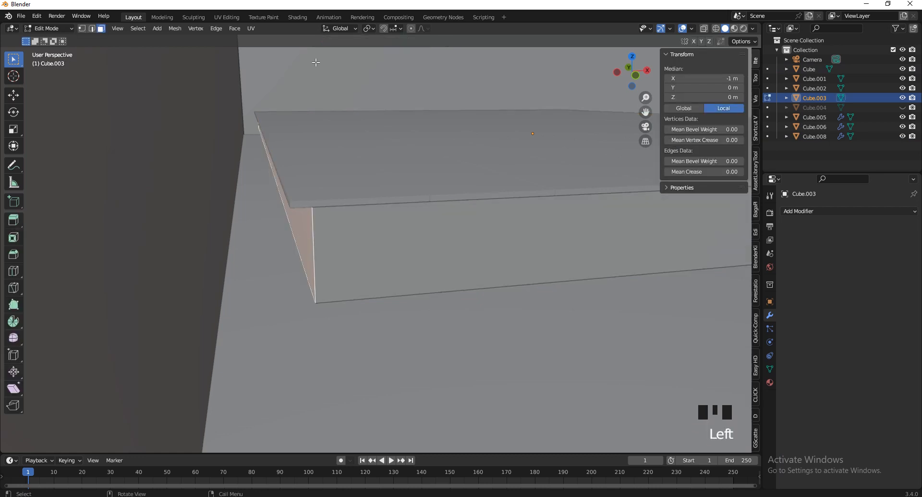
left_click(383, 29)
left_click_drag(390, 29, 368, 79)
key("Escape")
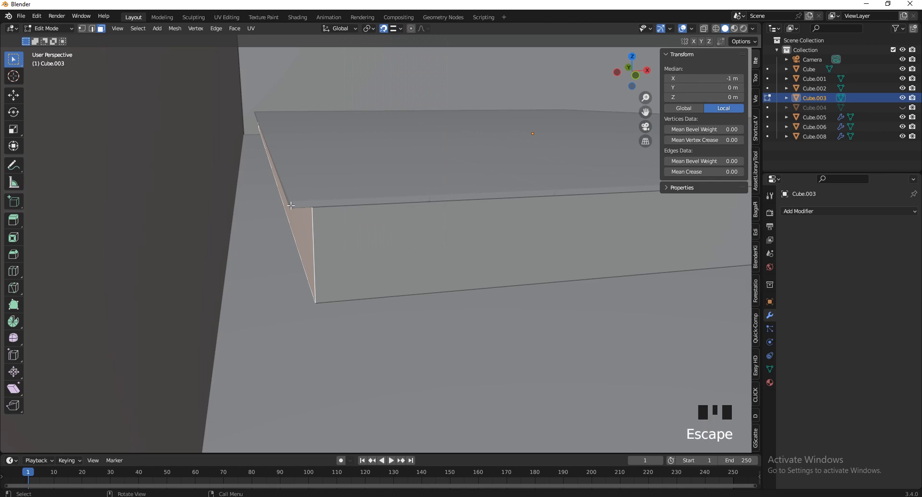
key("g")
left_click(283, 191)
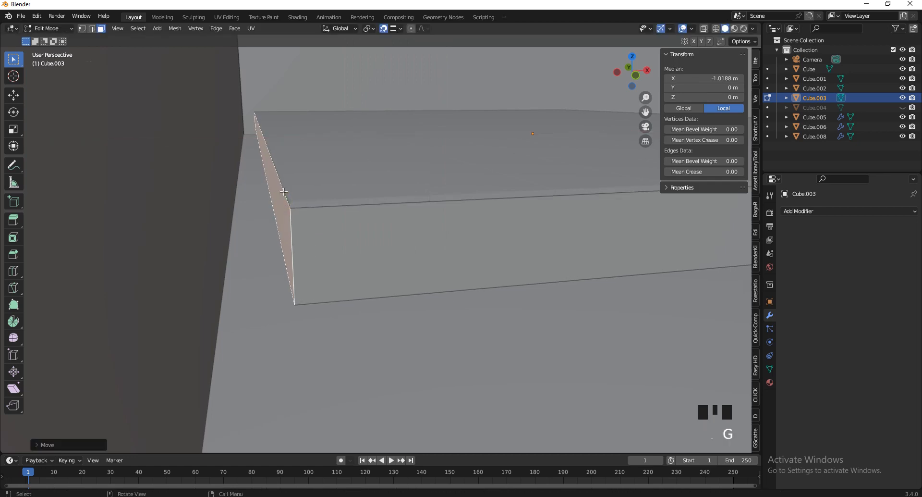
key("Tab")
Fly around the slab corner and select the plank platform Cube.008
key("v")
key("w")
key("s")
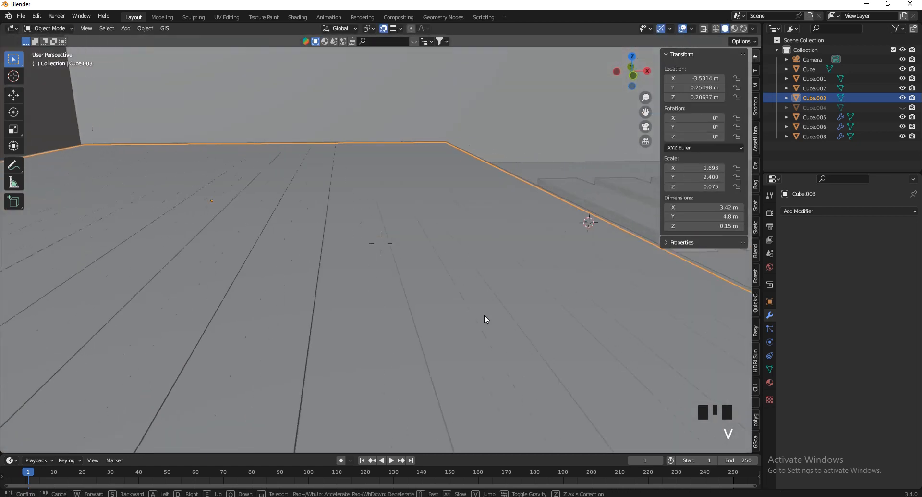
key("d")
key("w")
key("w")
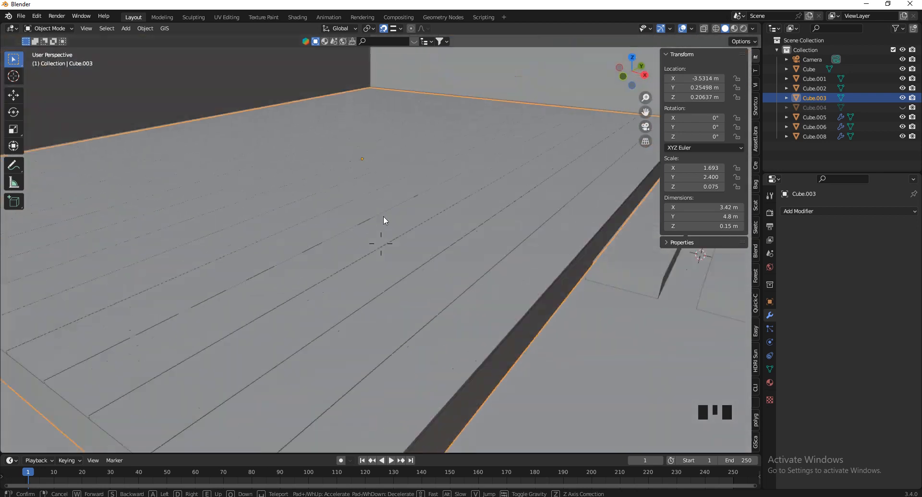
key("s")
left_click(308, 248)
left_click(323, 294)
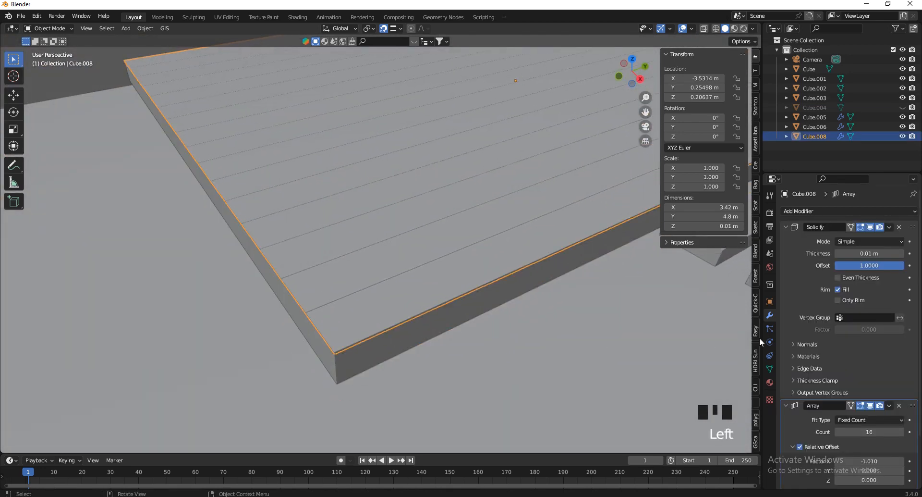
Add a Bevel modifier to the Cube.008 planks and fly in close to the deck corner
left_click(835, 211)
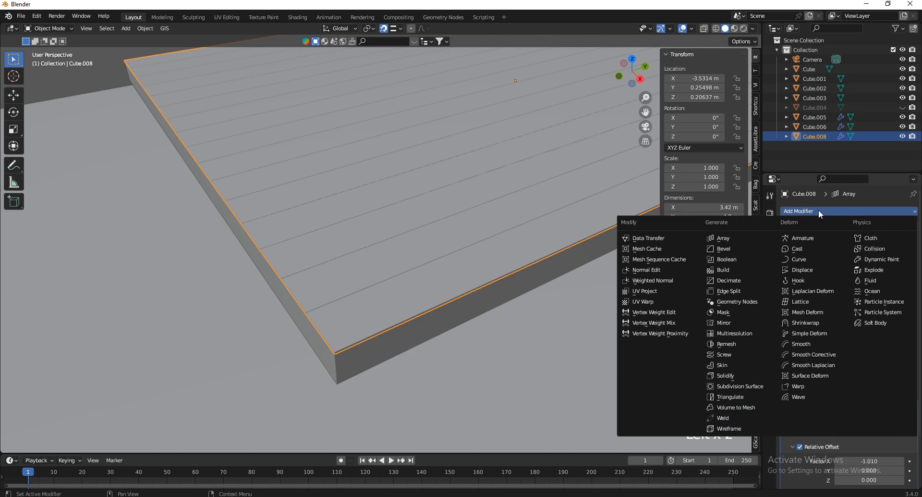
left_click(733, 244)
key("v")
key("w")
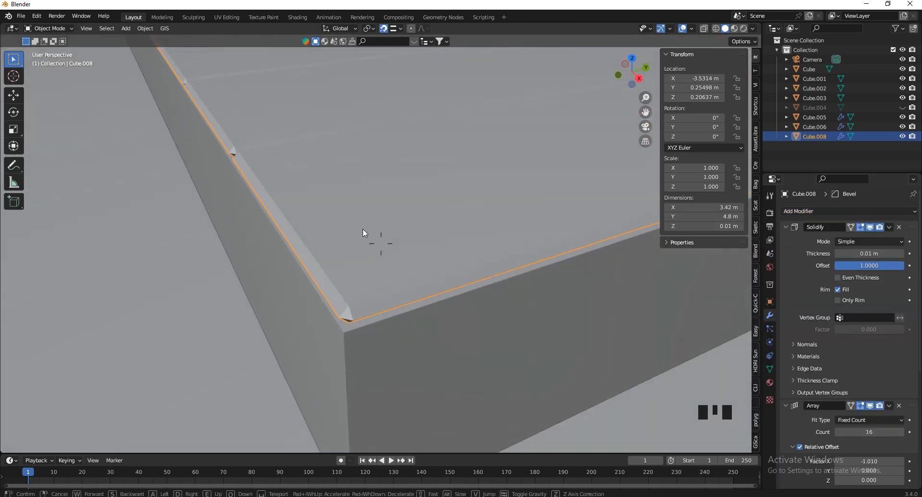
key("w")
left_click(420, 298)
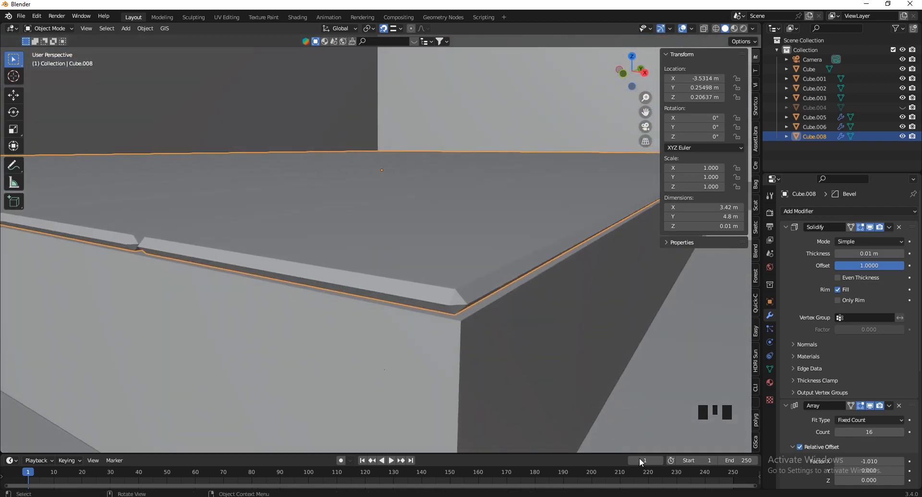
Set the plank bevel Amount to 0.002 m and Segments to 4
scroll(912, 388, "down", 3)
scroll(913, 388, "down", 3)
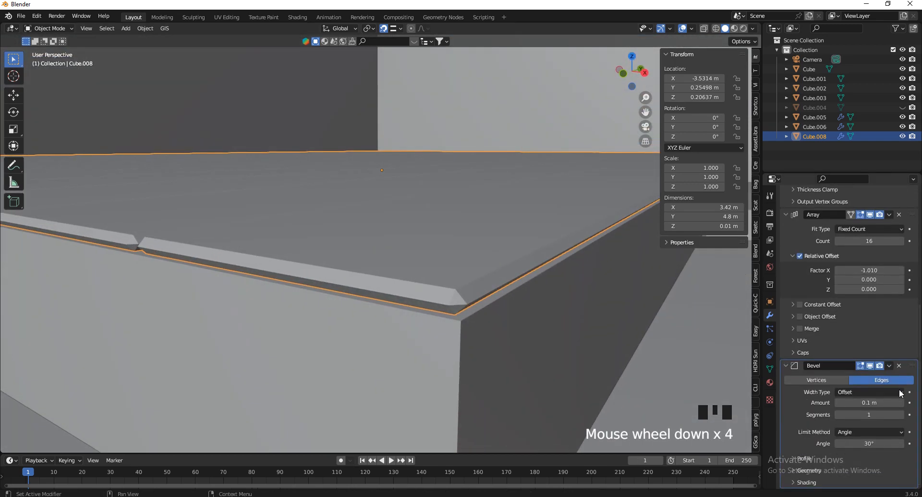
left_click(869, 405)
type(".003")
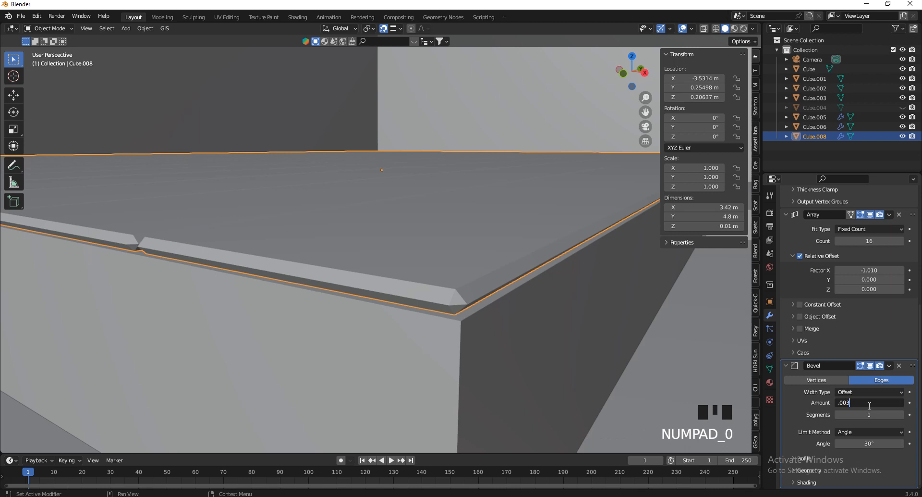
key("Return")
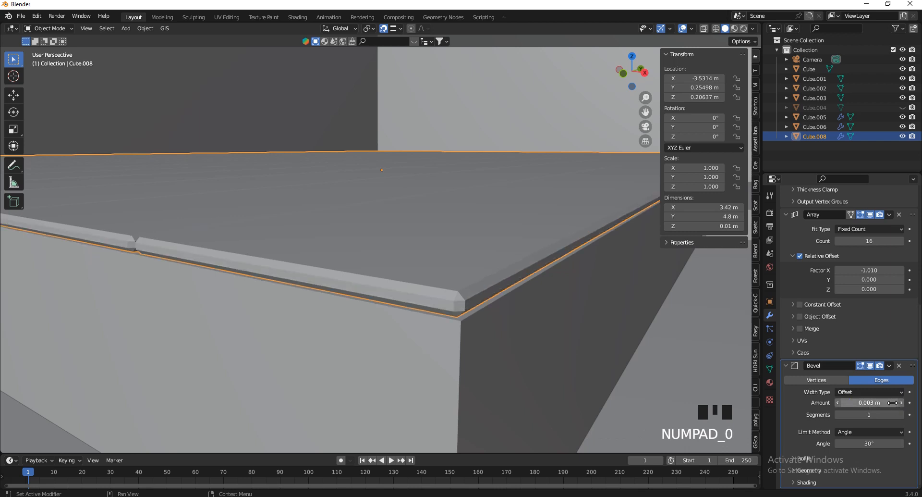
left_click(893, 401)
type(".002")
key("Return")
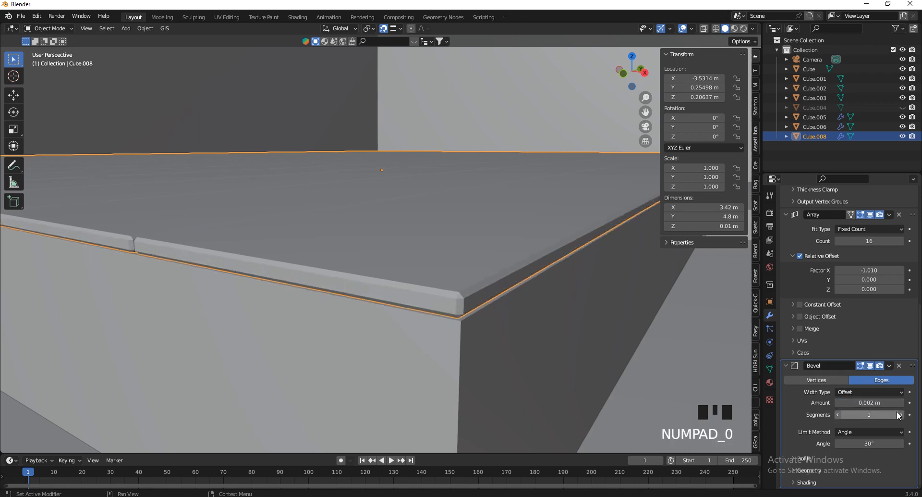
left_click(898, 414)
left_click(898, 414)
left_click(898, 415)
left_click(899, 414)
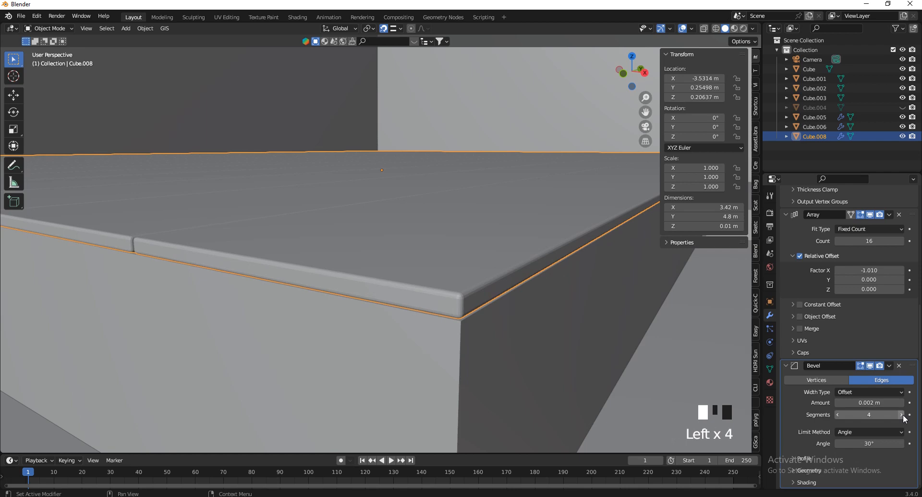
Fly around until the stairs show and select the step slabs
key("v")
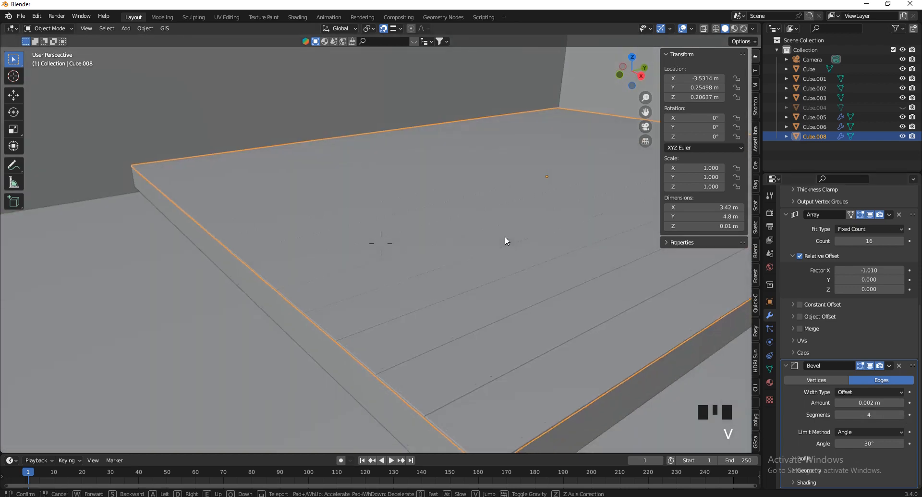
key("d")
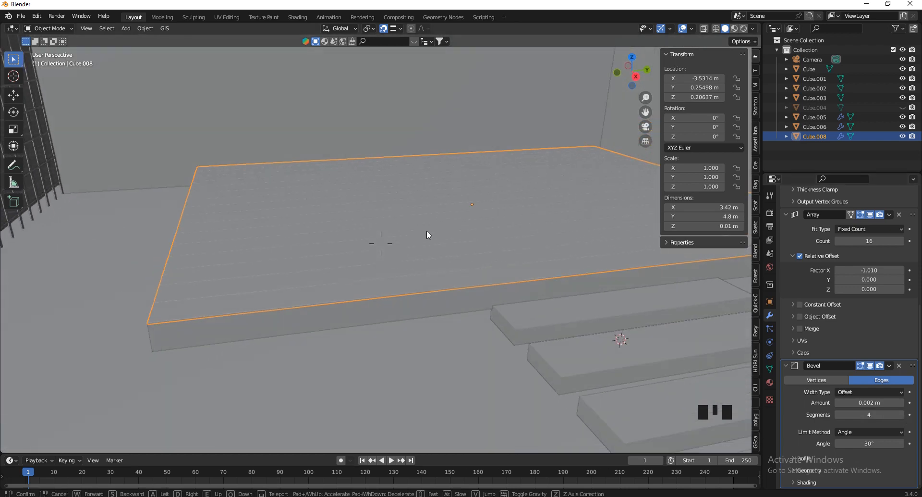
left_click(558, 321)
left_click(336, 281)
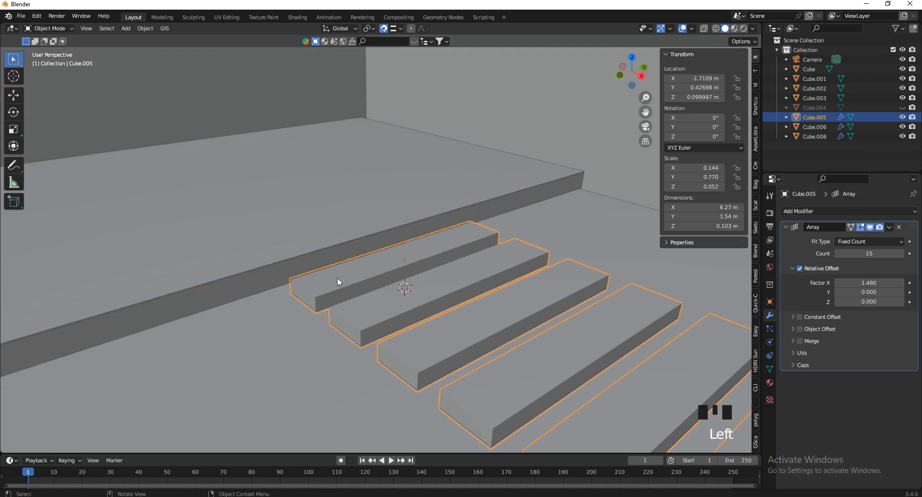
Add a Bevel modifier to the step slabs Cube.005 and apply their scale
left_click(824, 213)
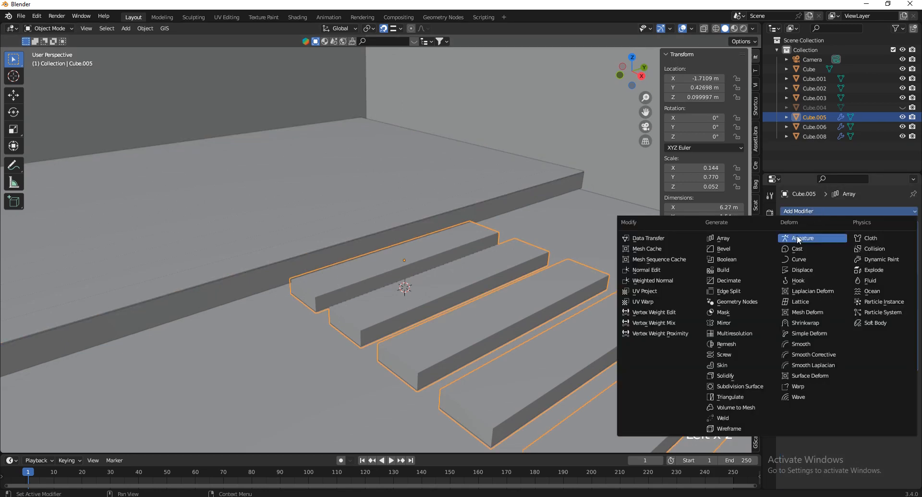
left_click(692, 243)
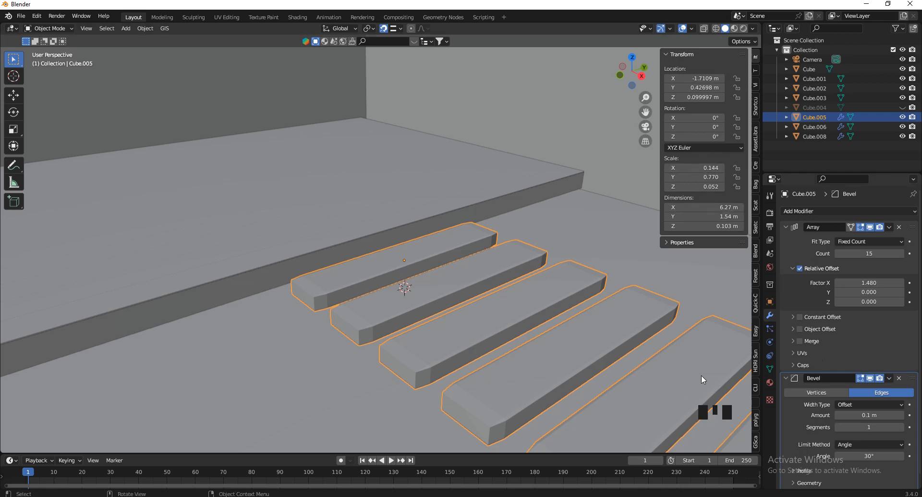
key("ctrl+a")
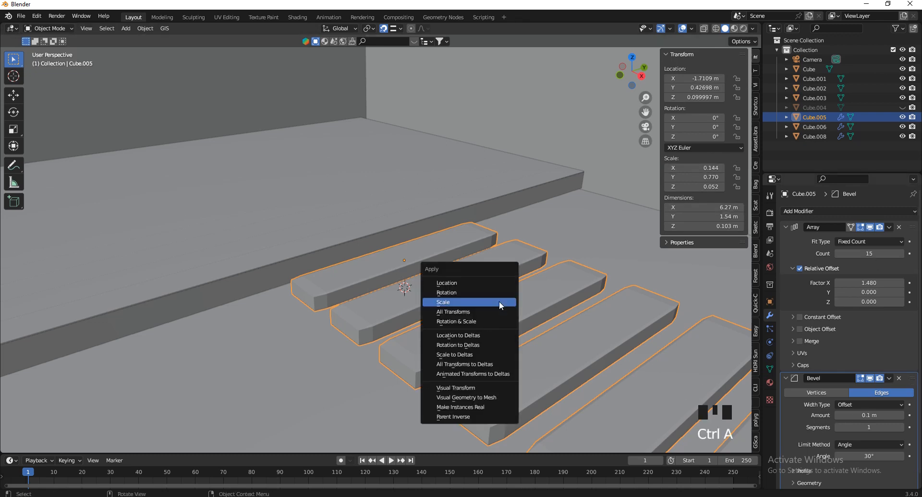
left_click(500, 304)
Set the steps' bevel Amount to 0.003 m and Segments to 4
scroll(826, 416, "down", 5)
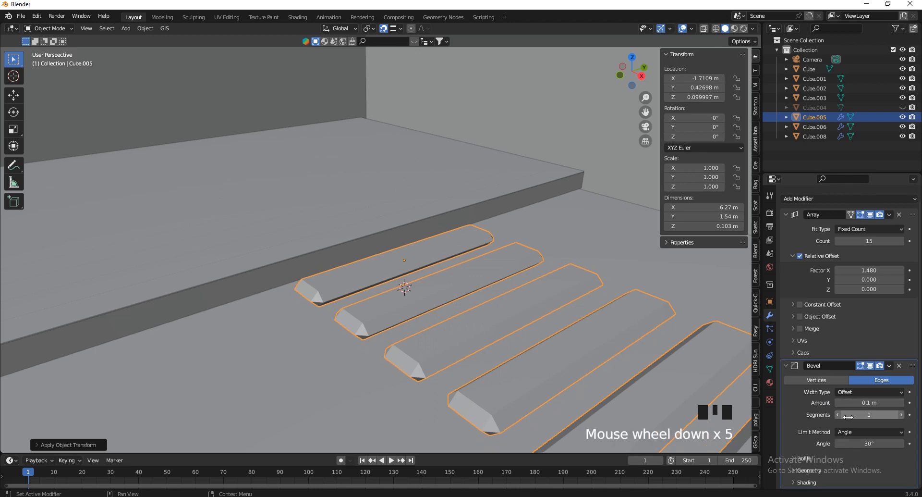
left_click(863, 402)
type(".003")
key("Return")
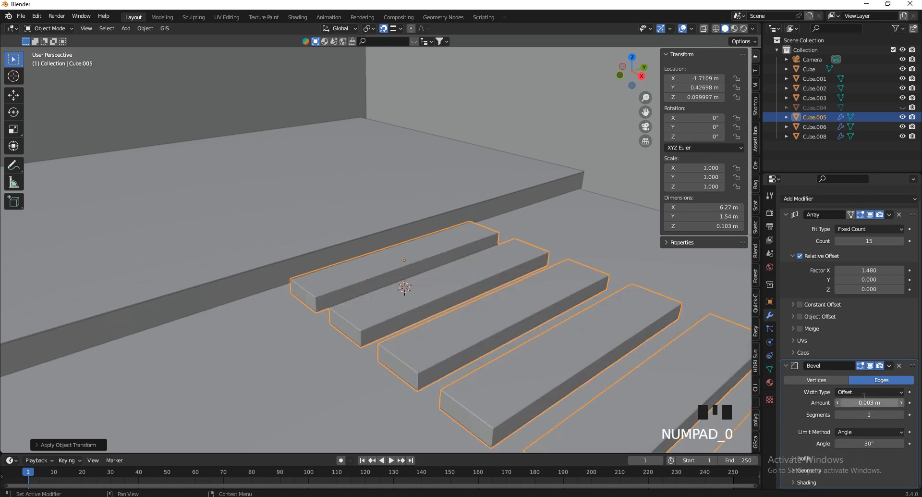
left_click(903, 415)
left_click(902, 414)
left_click(902, 415)
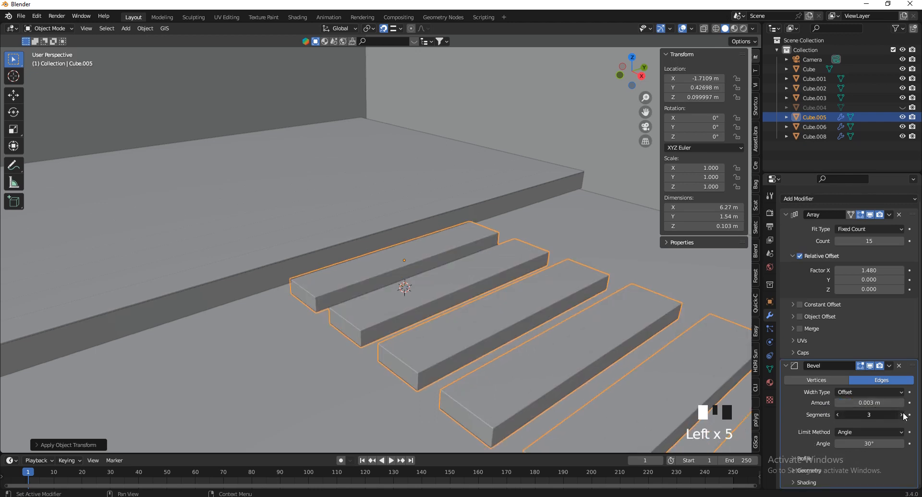
Nudge the steps along X to X −1.605 m
mouse_move(390, 302)
middle_mouse_down()
mouse_move(519, 212)
mouse_move(391, 303)
middle_mouse_up()
key("g")
key("x")
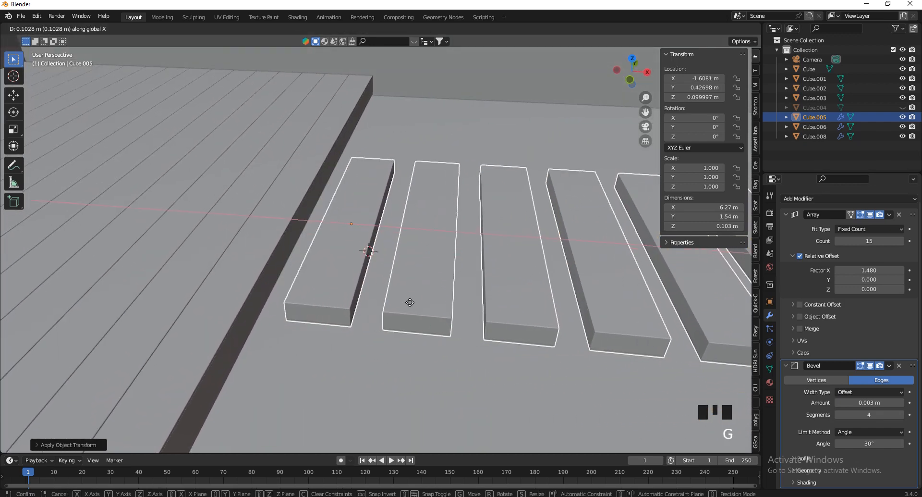
left_click(415, 306)
Unhide the hidden objects and delete the revealed large slab Cube.004
key("v")
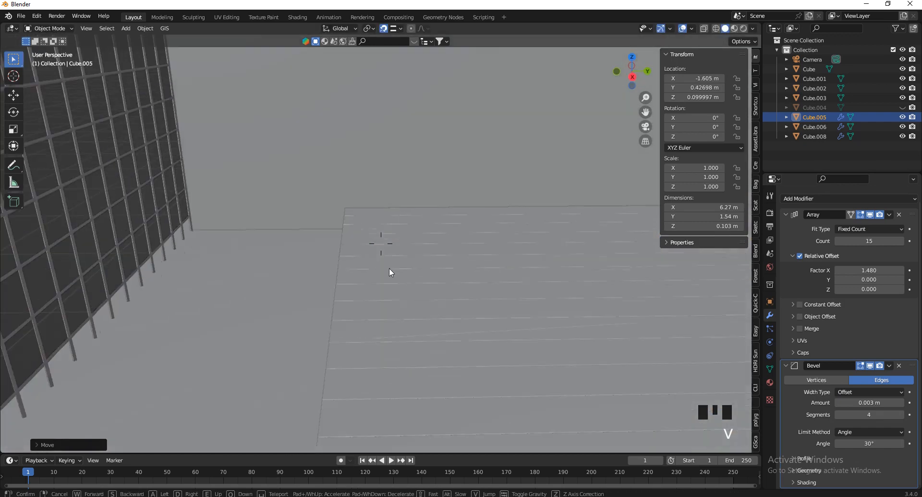
left_click(417, 309)
key("alt+h")
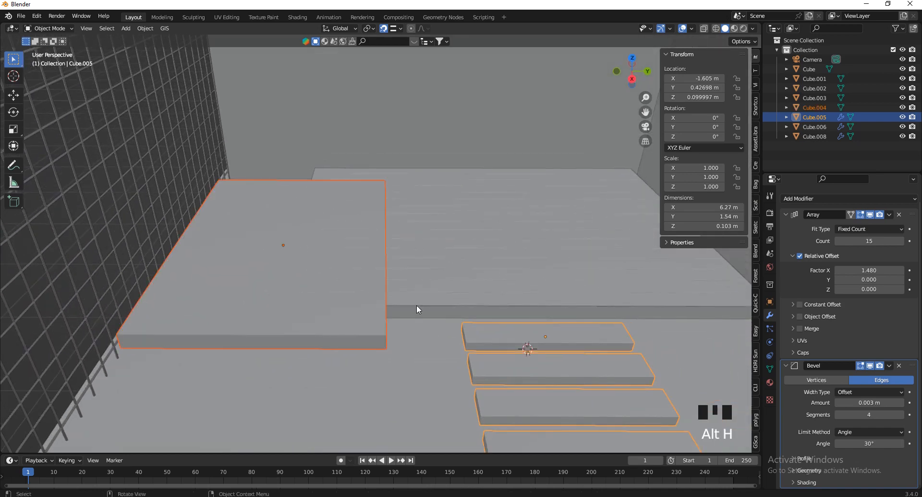
left_click(349, 336)
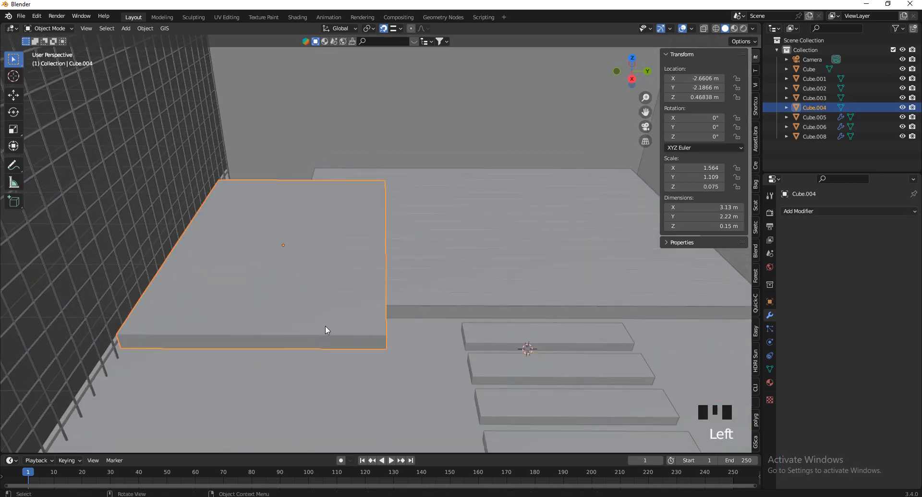
key("x")
left_click(287, 290)
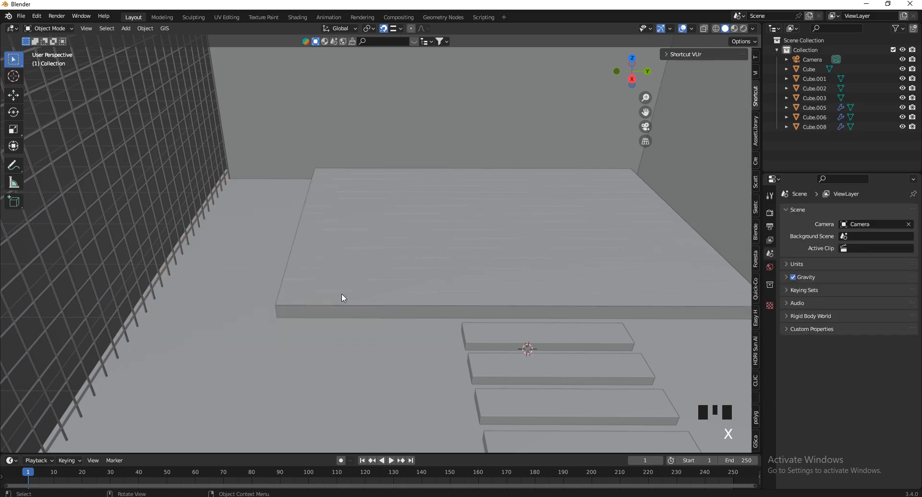
Select the plank platform Cube.008 and the thicker slab Cube.003, then view from the top
left_click(362, 314)
left_click(367, 298)
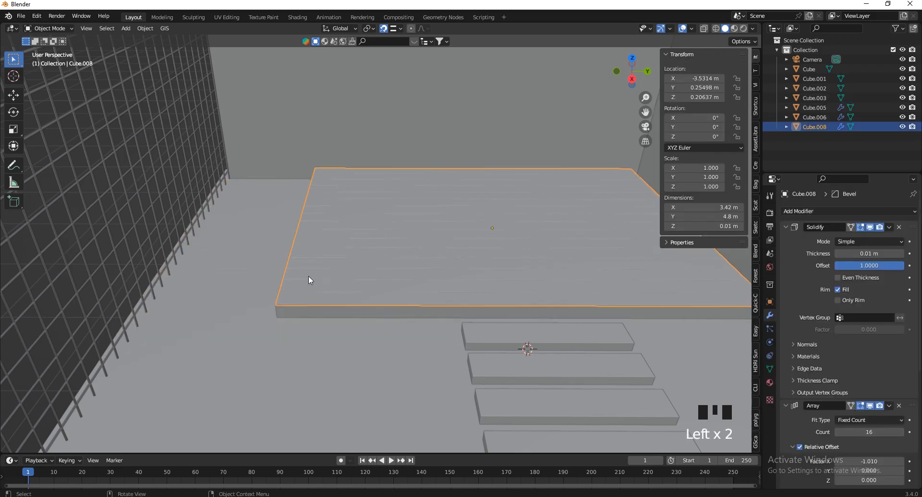
key("v")
key("w")
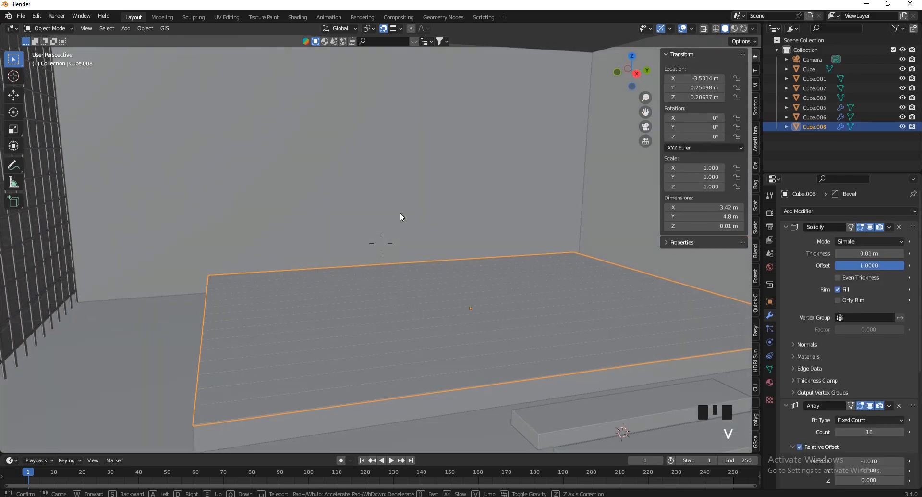
key("Escape")
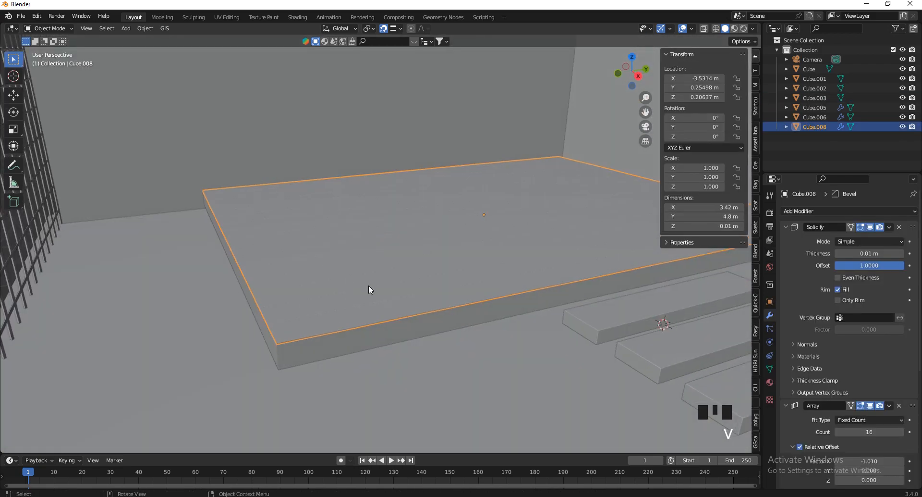
left_click(335, 354, "shift")
left_click(632, 58)
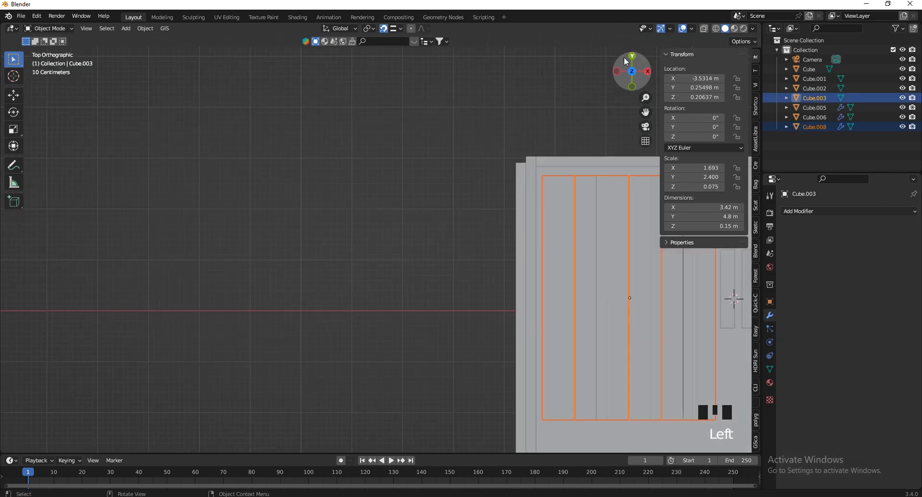
scroll(201, 245, "down", 7)
scroll(381, 285, "up", 6)
Duplicate the plank platform and its slab, shift the copy right and rotate it 90°
key("shift+d")
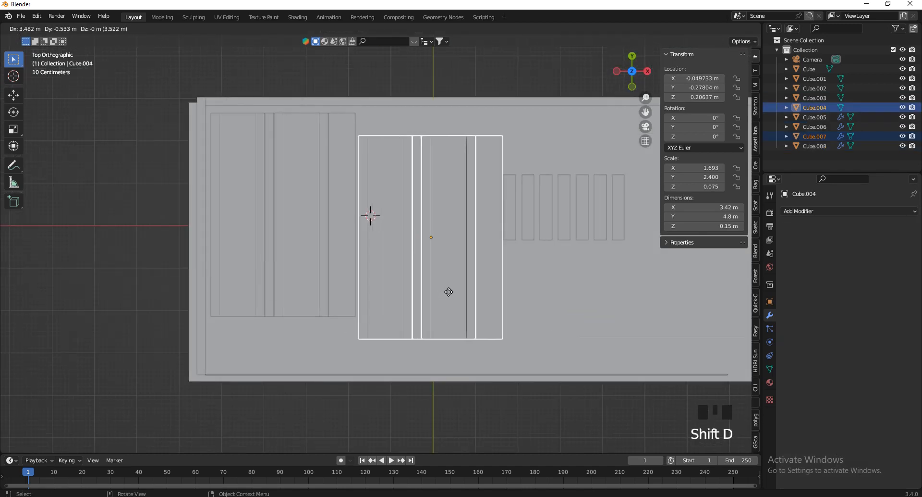
right_click(434, 313)
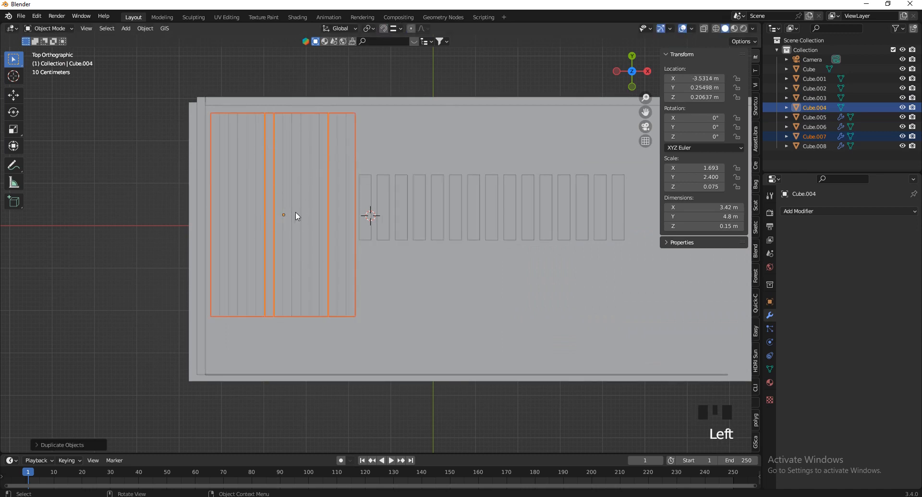
key("g")
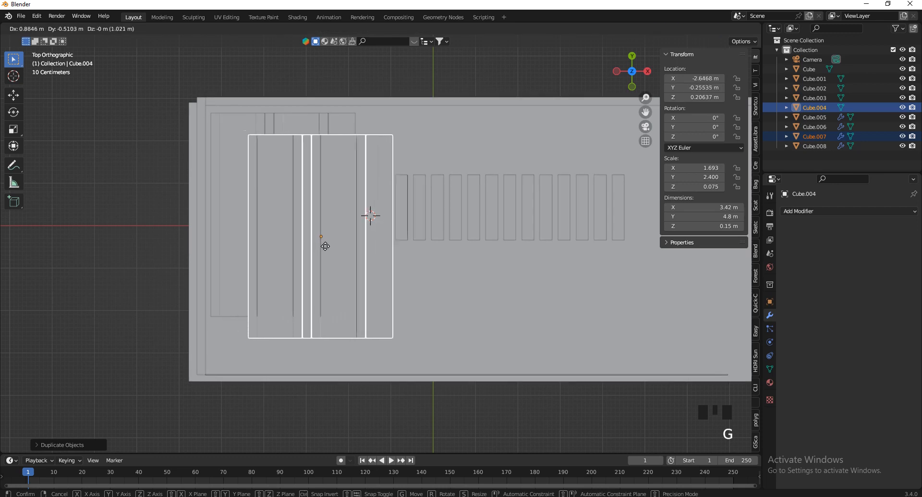
left_click(325, 246)
type("r90")
key("Return")
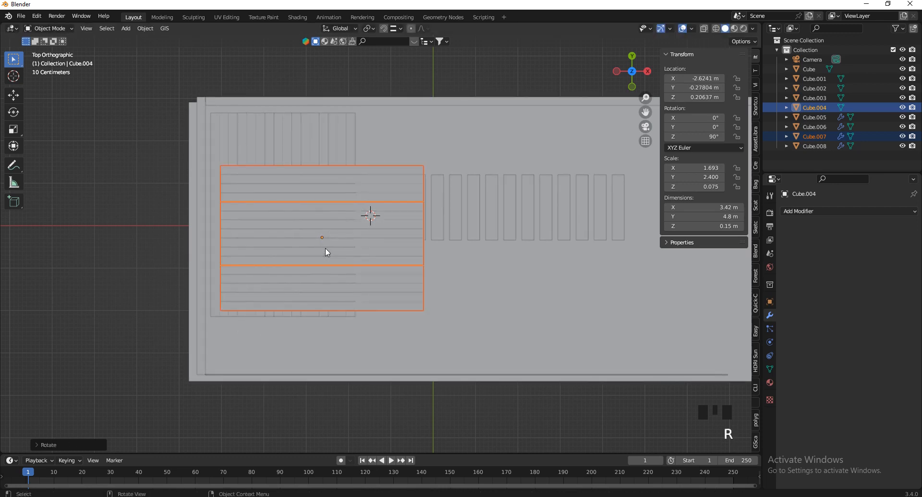
key("g")
left_click(471, 332)
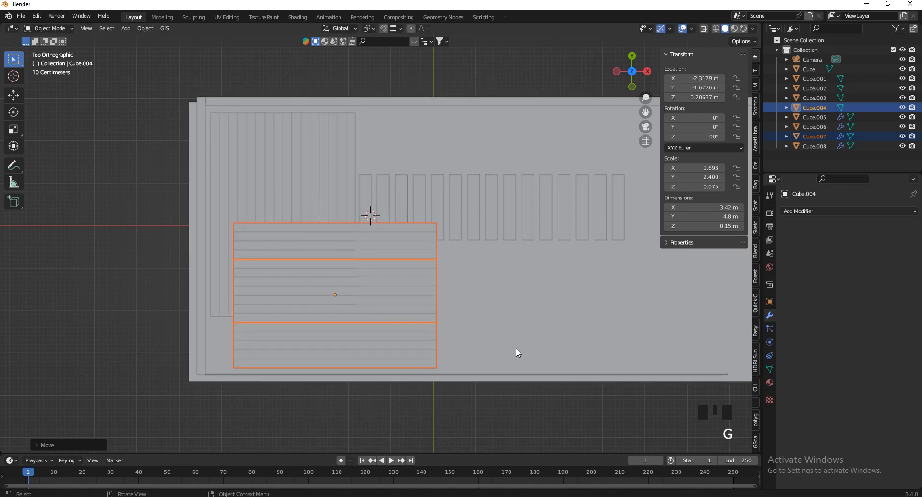
Scale the copy narrower along X to 3.2 × 2.12 m, rotate it back 90° and move it
key("s")
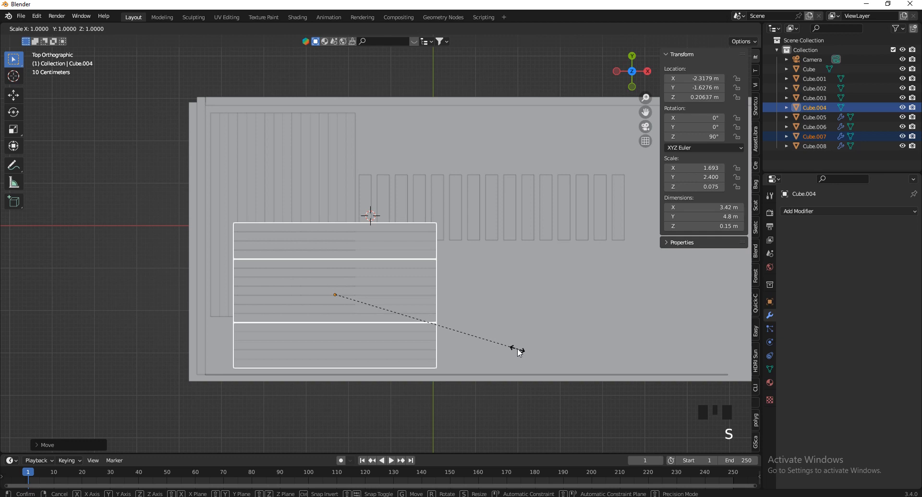
right_click(487, 352)
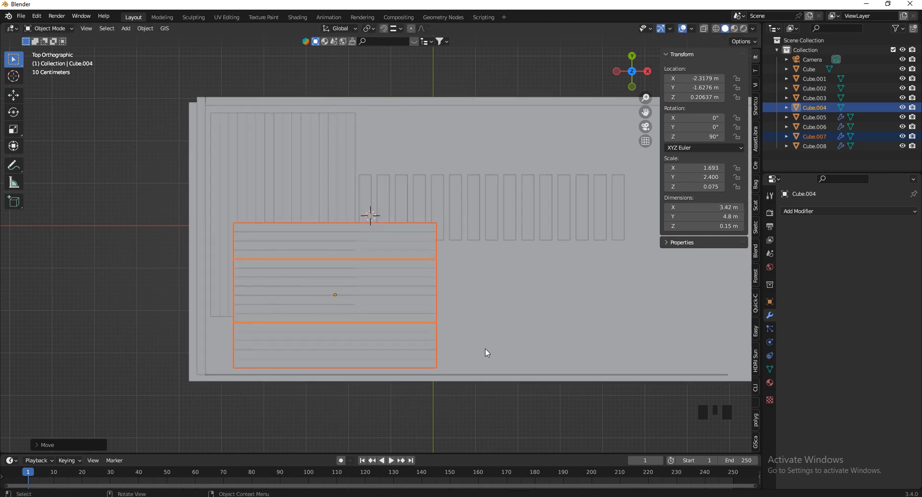
key("s")
key("x")
left_click(407, 338)
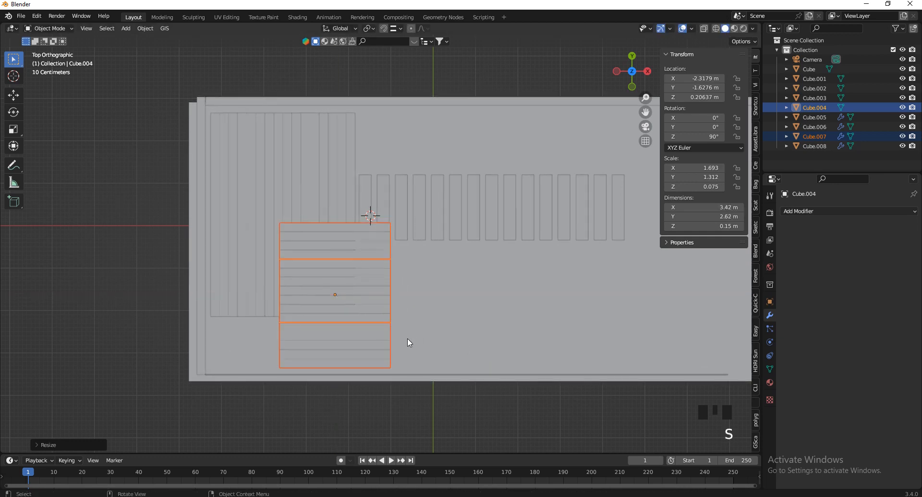
scroll(408, 342, "up", 2)
key("s")
key("x")
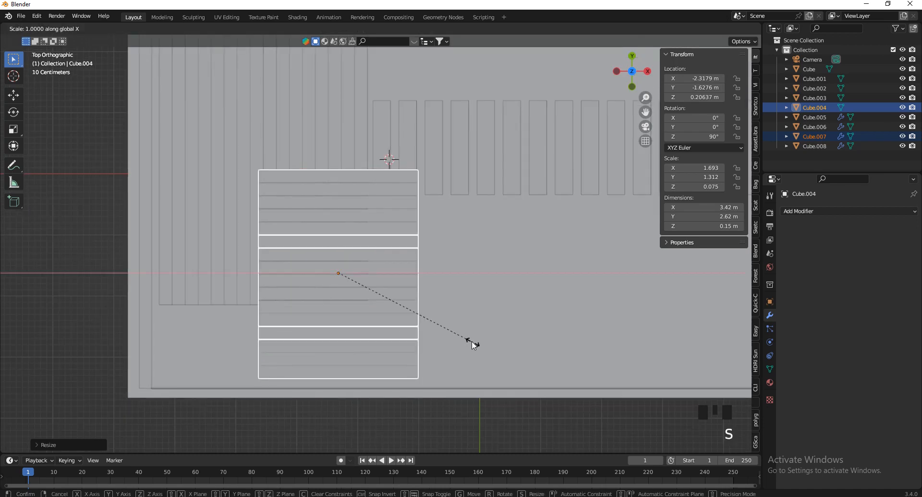
left_click(462, 340)
type("r")
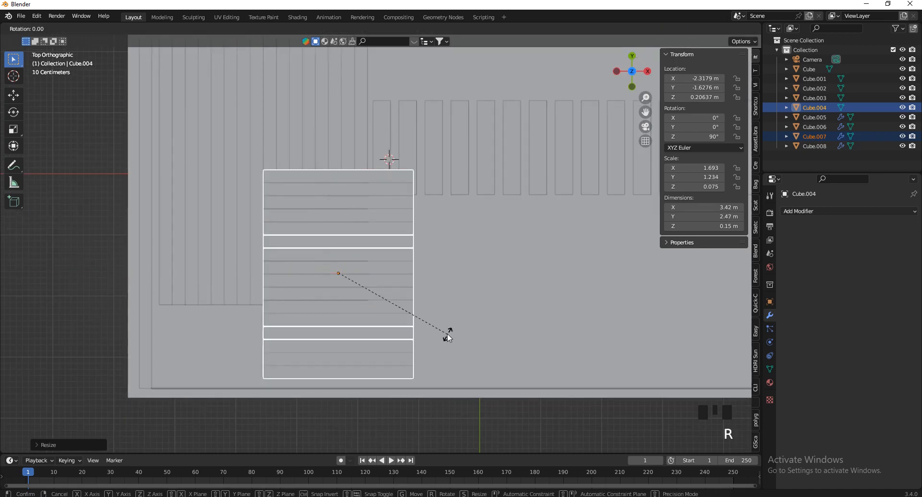
type("90")
key("Return")
key("g")
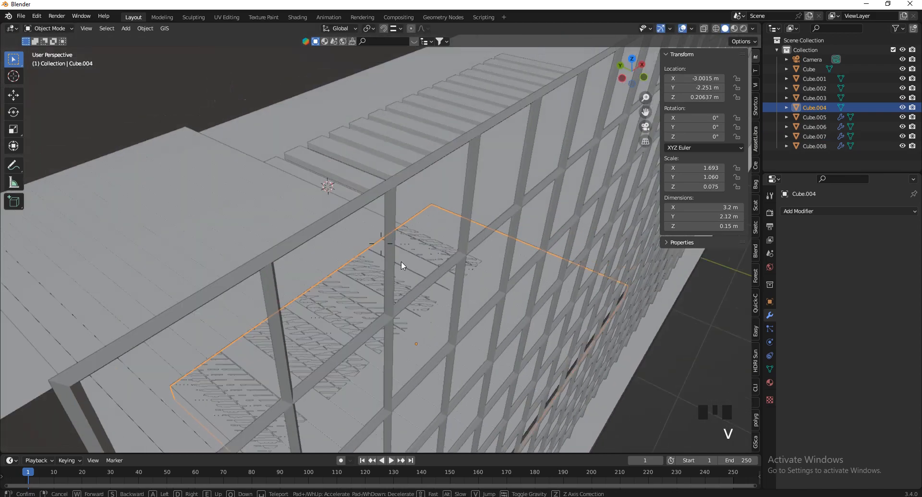
Walk around to the new copy, select its top board and lower slab, and switch to side view
key("w")
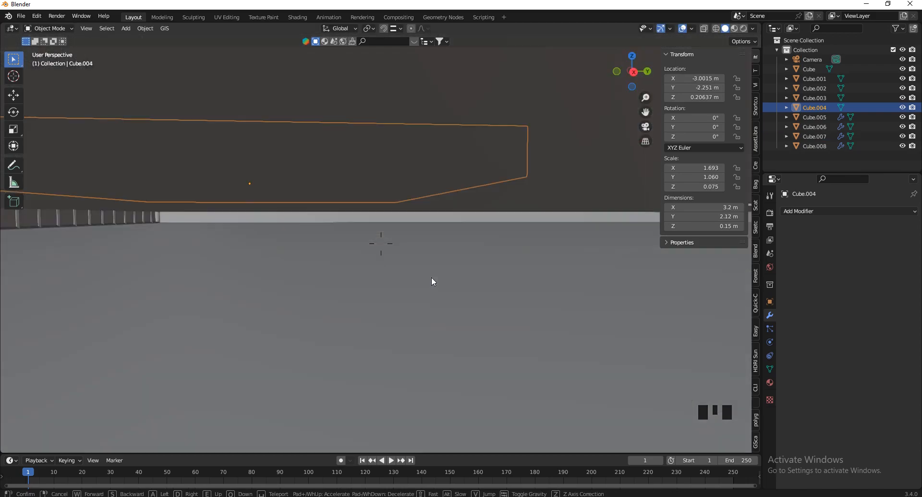
key("s")
key("d")
left_click(404, 192)
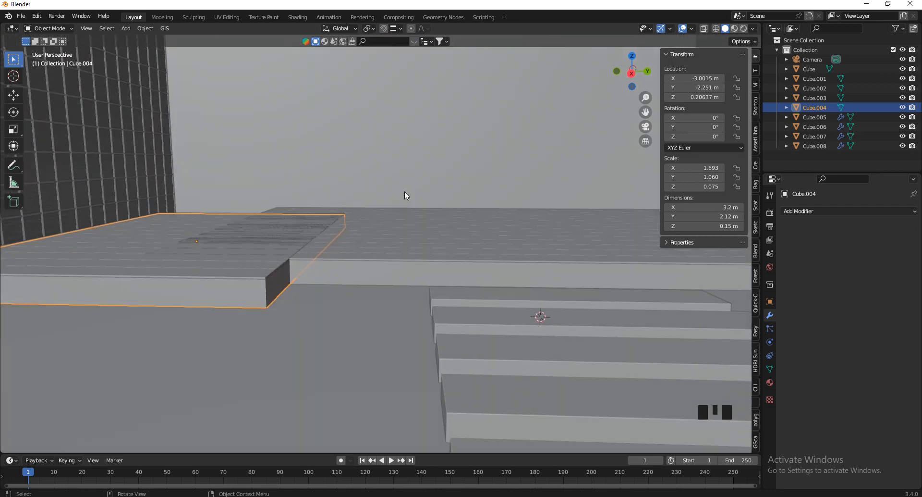
left_click(258, 279)
left_click(265, 304, "shift")
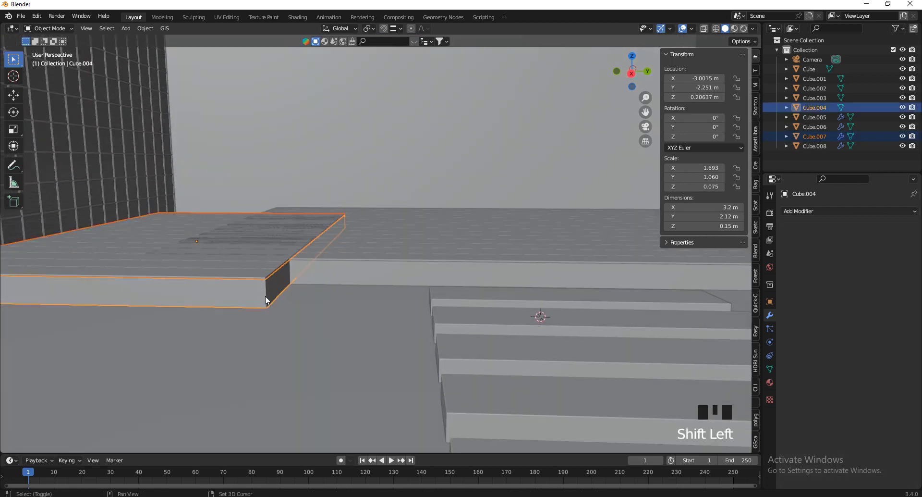
left_click(634, 75)
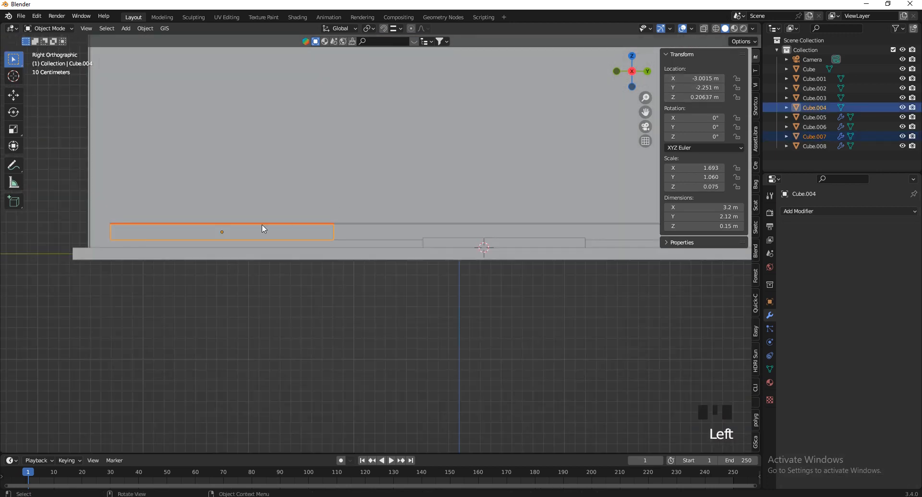
scroll(368, 215, "up", 4)
Move Cube.004 along Z to 0.374 m, then reselect it alone in Right Orthographic view
key("g")
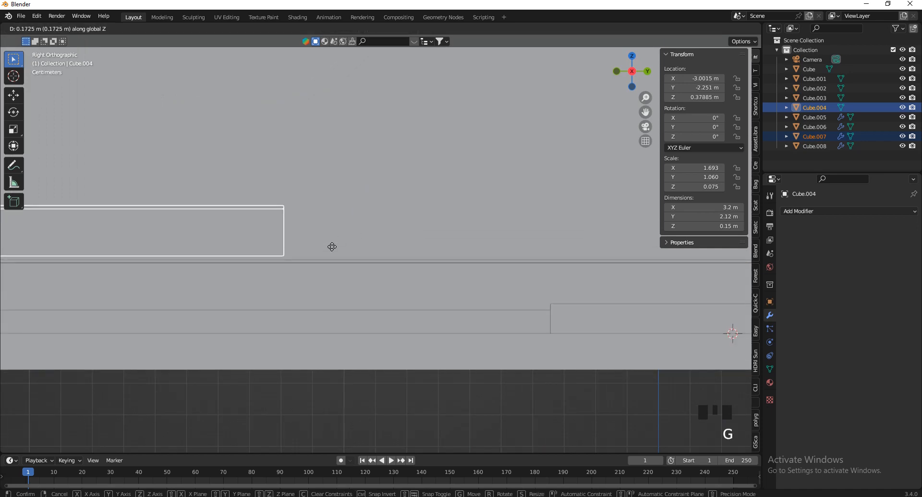
left_click(345, 330)
scroll(387, 252, "down", 3)
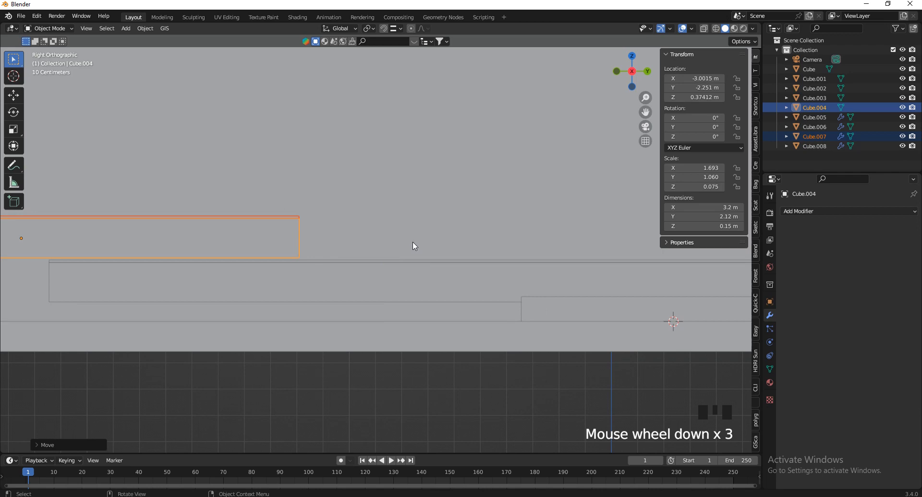
scroll(413, 242, "down", 1)
left_click_drag(633, 95, 603, 112)
left_click(293, 313)
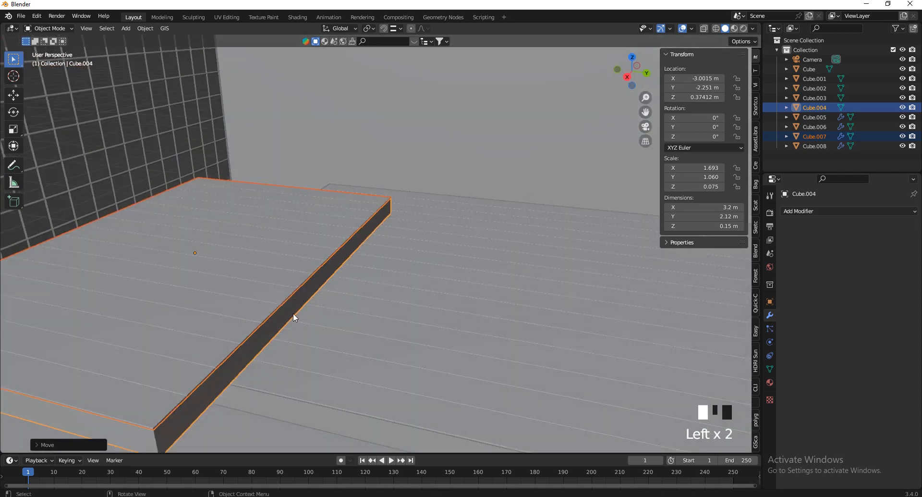
scroll(432, 254, "down", 3)
left_click(622, 78)
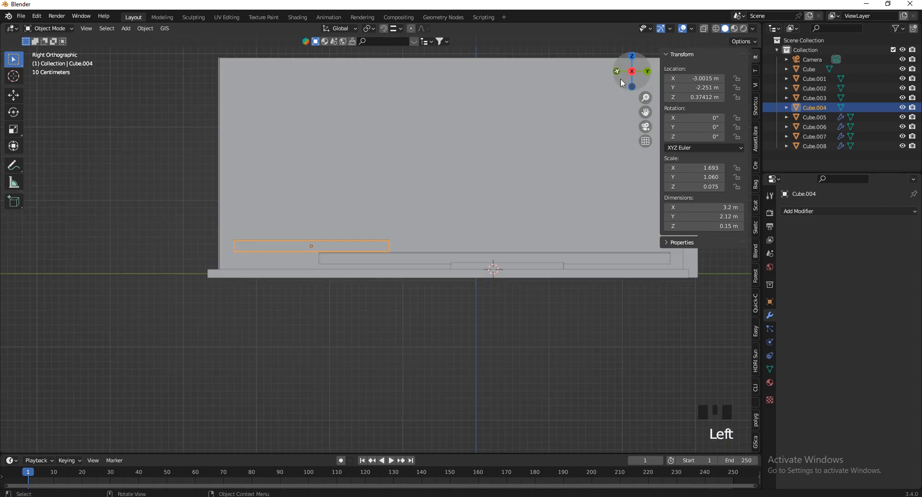
scroll(355, 236, "up", 2)
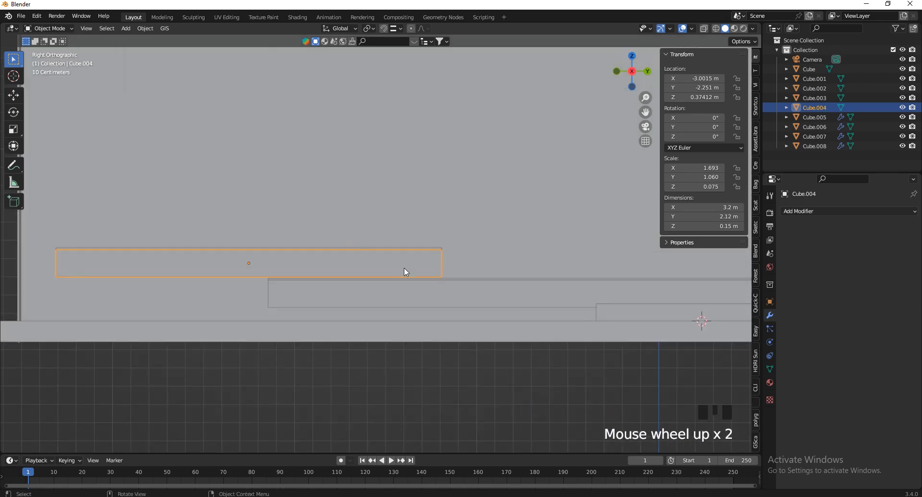
Make a linked duplicate of the Cube.004 slab and lower it along Z
scroll(409, 267, "down", 2)
key("alt+d")
right_click(452, 253)
scroll(325, 264, "up", 1)
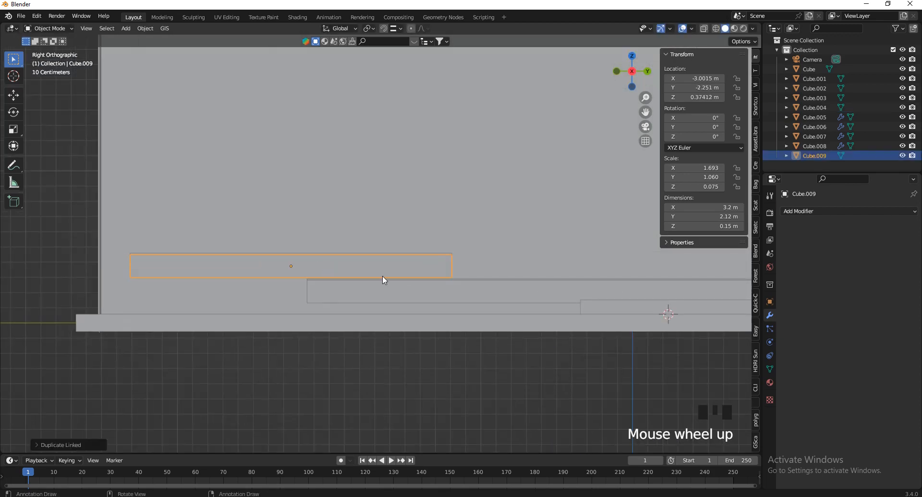
key("d")
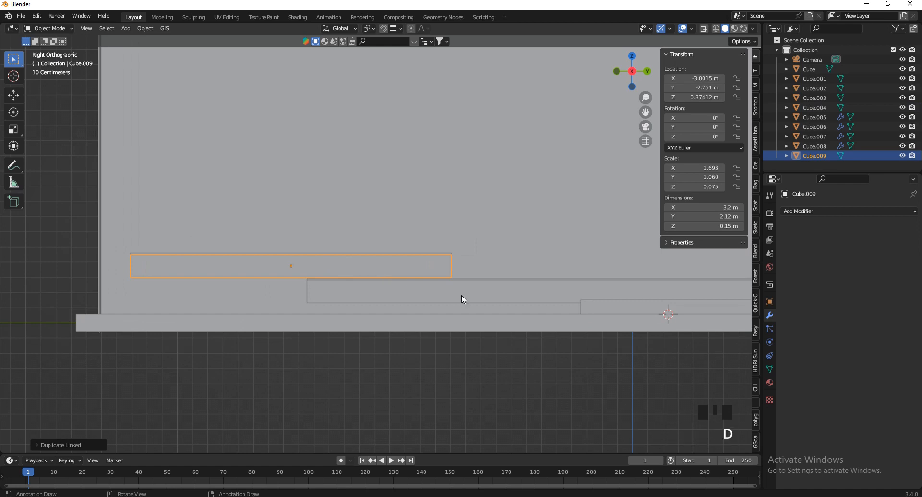
key("g")
key("z")
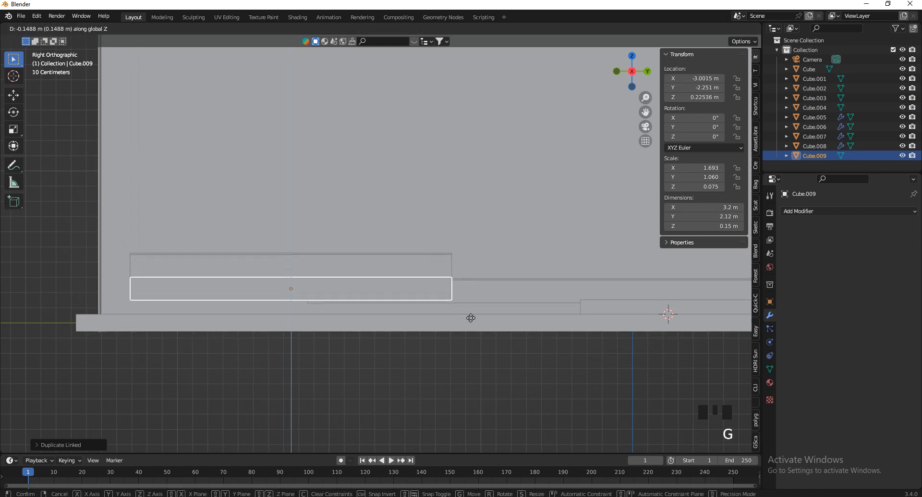
left_click(477, 335)
Shrink the copy to 2.81 × 1.86 m and thicken it to 0.35 m along Z
scroll(512, 321, "up", 2)
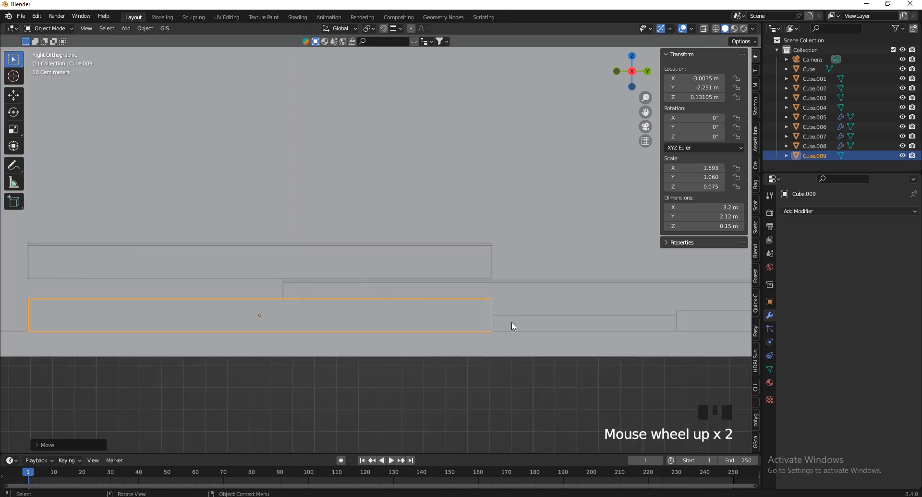
scroll(581, 303, "down", 1)
key("s")
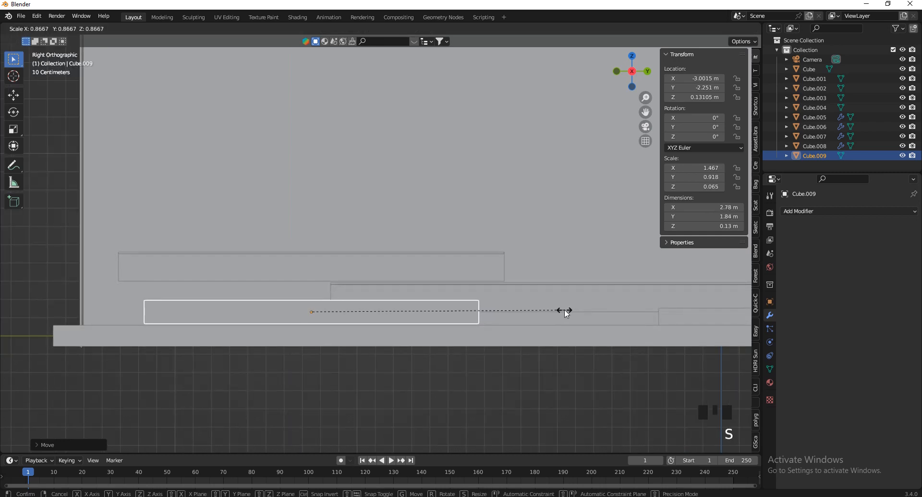
left_click(566, 310)
key("s")
key("z")
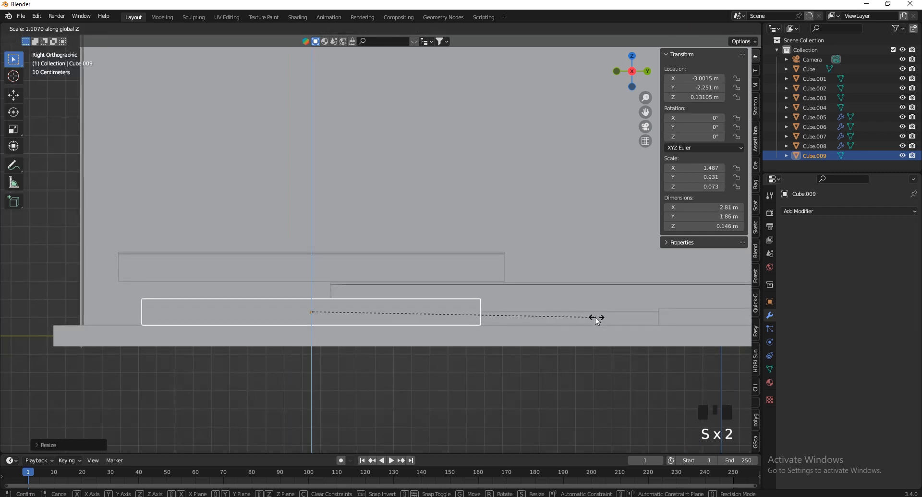
left_click(225, 418)
Raise the thick copy Cube.009 along Z to 0.229 m beneath the planked step
key("g")
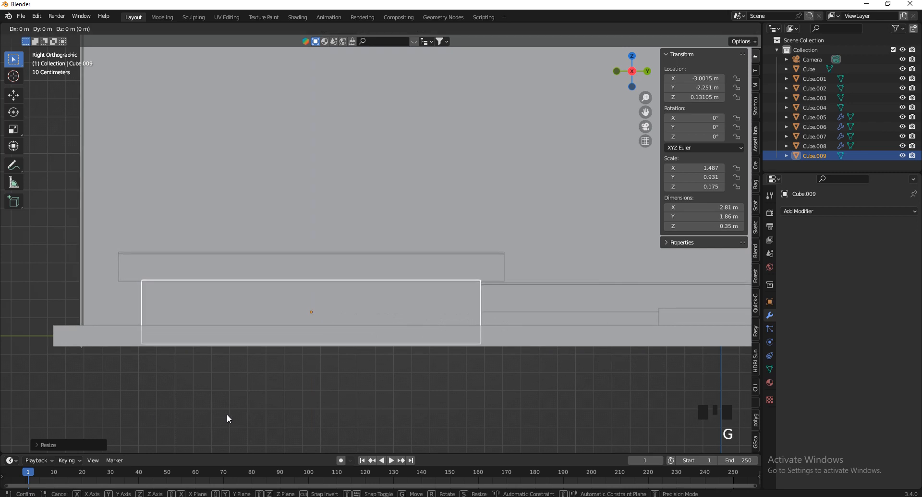
key("z")
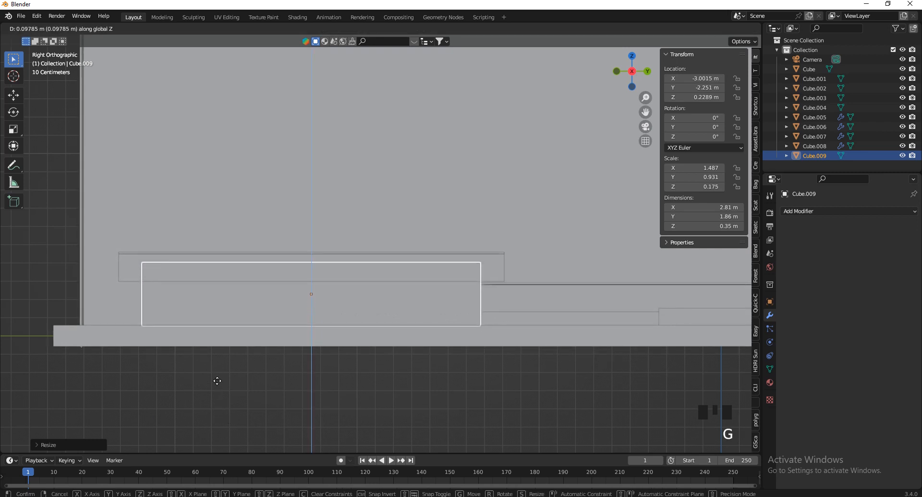
left_click(216, 382)
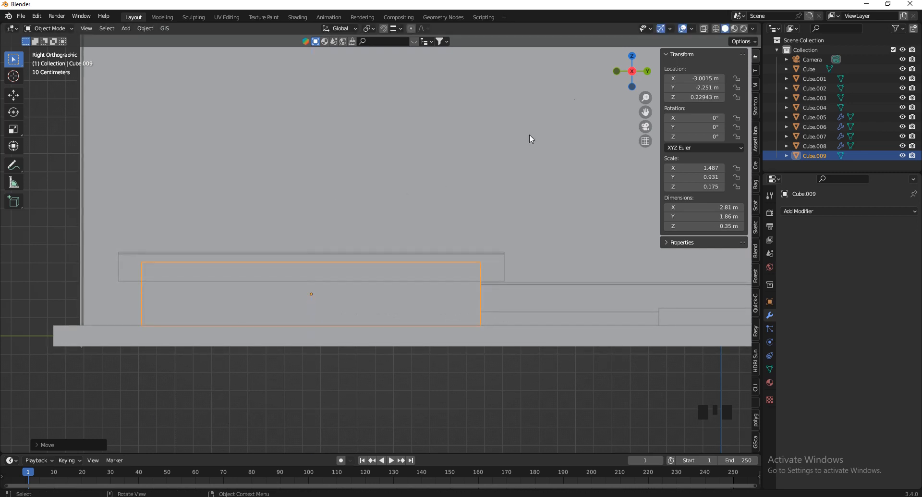
mouse_move(629, 72)
left_mouse_down()
mouse_move(617, 80)
mouse_move(612, 46)
mouse_move(629, 75)
mouse_move(622, 70)
left_mouse_up()
scroll(472, 110, "down", 4)
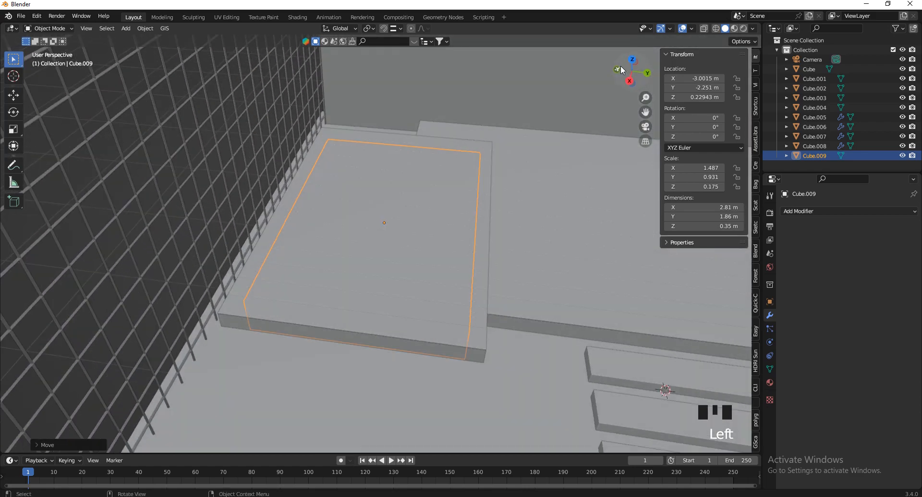
scroll(528, 338, "down", 2)
Make an in-place linked duplicate of the large floor slab Cube.003, viewed from the right side
scroll(515, 300, "up", 2)
left_click(543, 174)
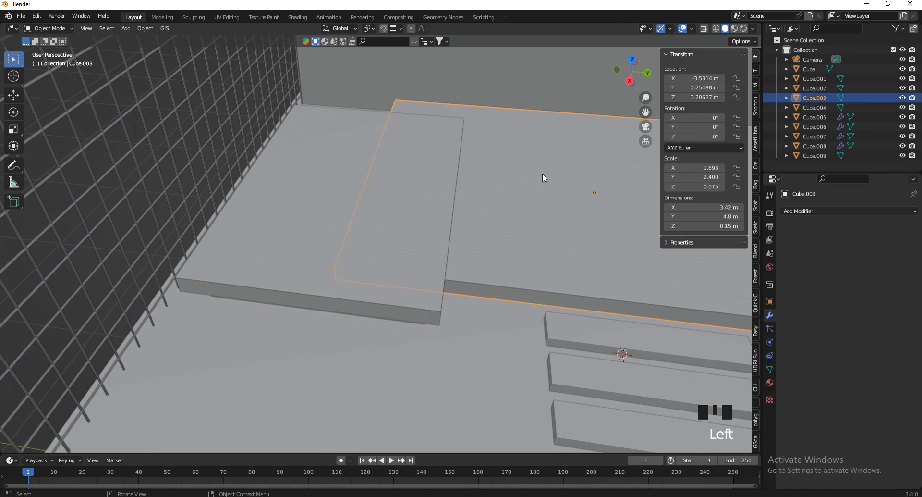
left_click(630, 82)
scroll(554, 173, "up", 3)
scroll(467, 201, "up", 4)
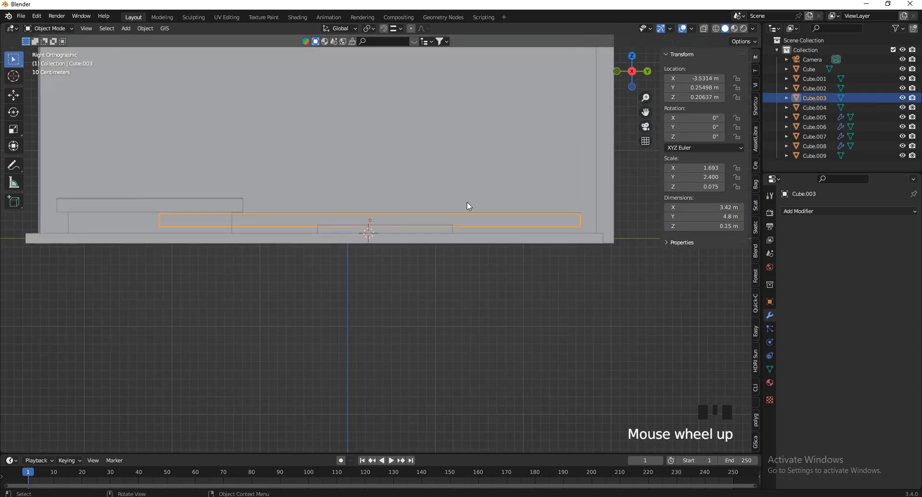
scroll(402, 237, "down", 4)
scroll(445, 247, "up", 5)
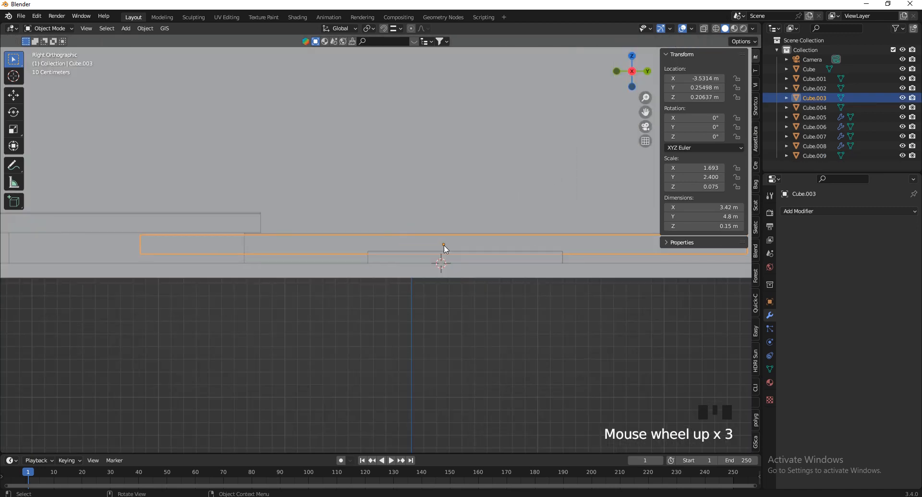
key("alt+d")
right_click(441, 269)
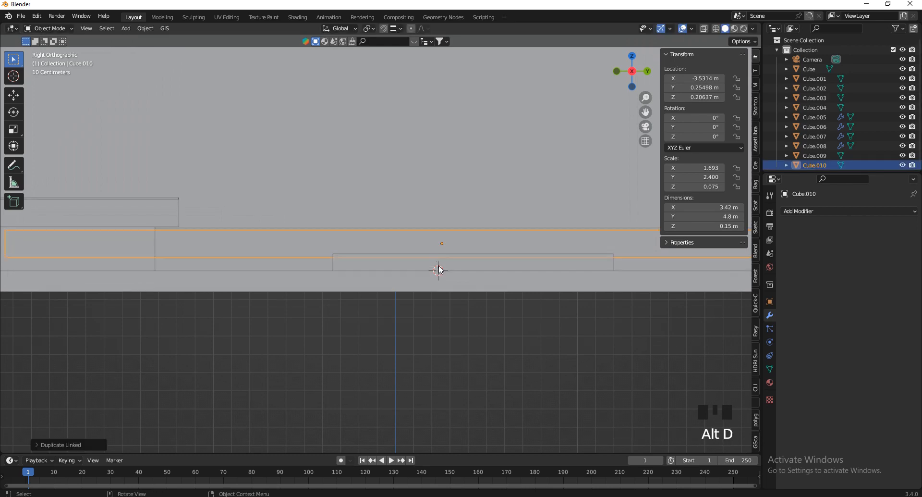
Shrink the linked copy to 3.25 × 4.57 m and thicken it to 0.228 m
key("s")
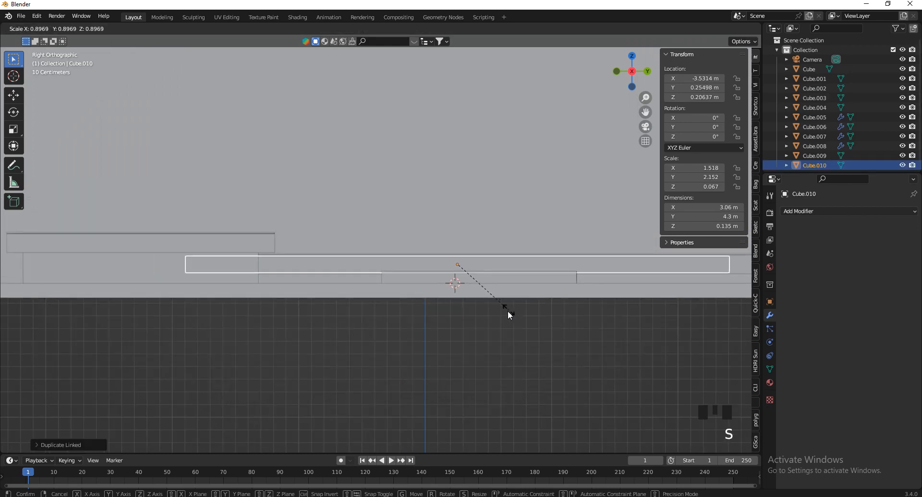
left_click(508, 311)
scroll(540, 261, "down", 2)
scroll(618, 271, "up", 2)
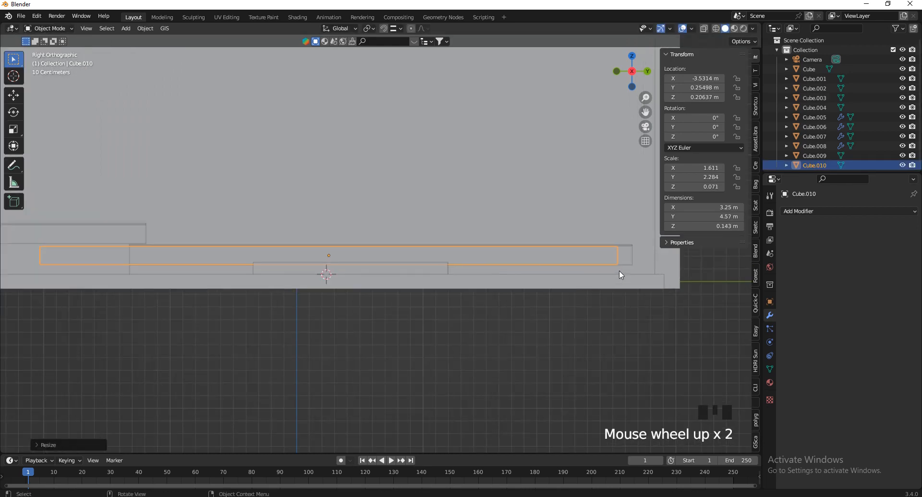
key("s")
key("z")
left_click(31, 297)
Lower the copy to Z 0.091 m, just beneath the large planked platform
key("g")
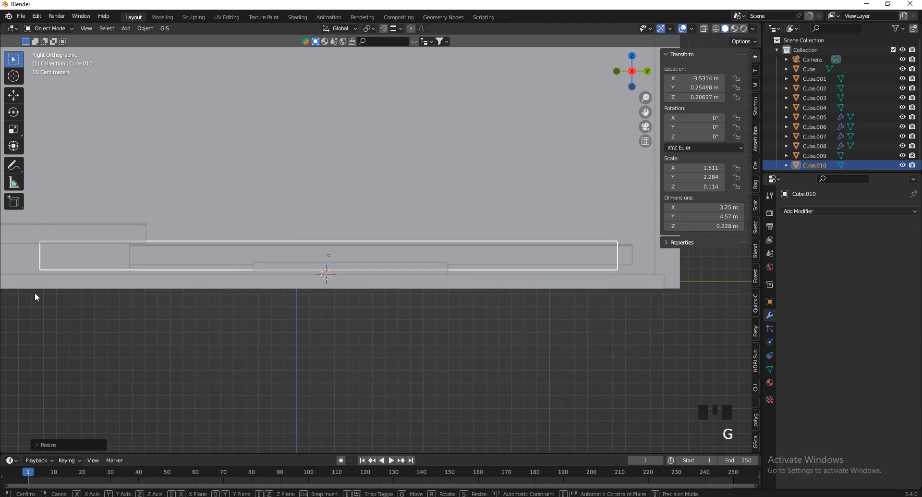
key("z")
left_click(38, 312)
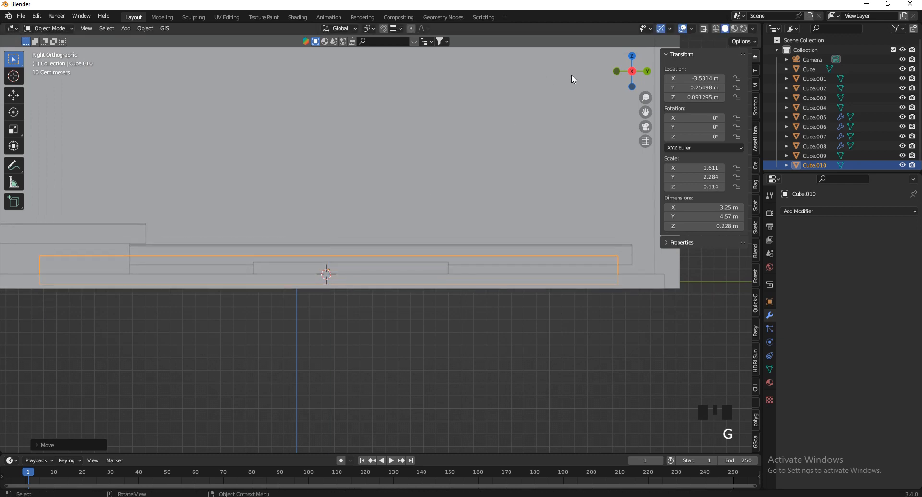
left_click_drag(632, 73, 468, 176)
scroll(456, 195, "down", 5)
left_click_drag(619, 81, 481, 167)
scroll(328, 344, "down", 3)
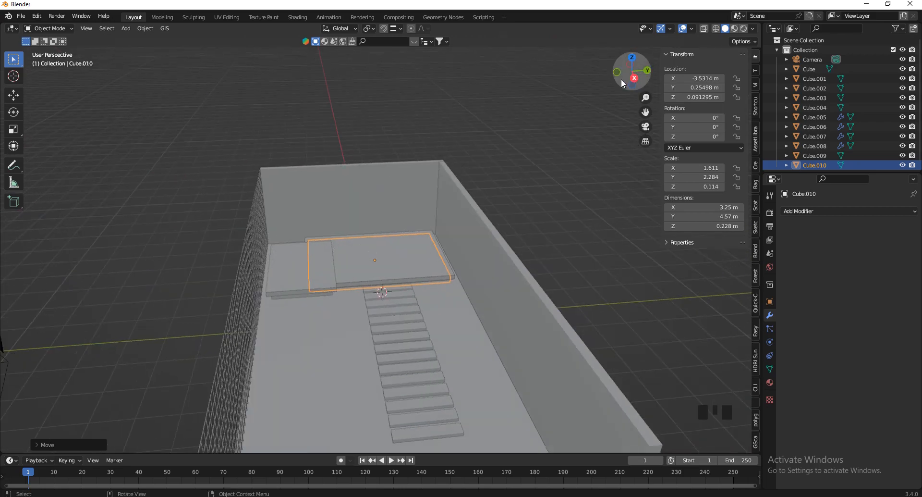
left_click_drag(622, 82, 651, 68)
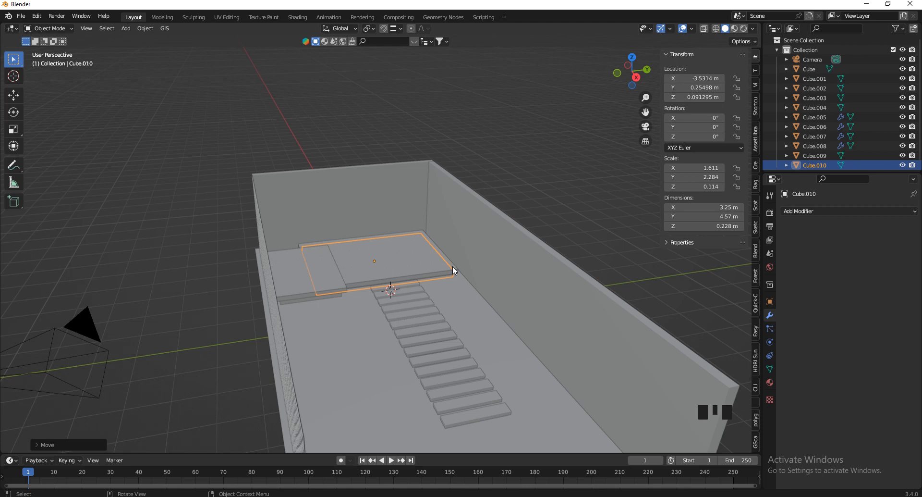
Orbit the room to inspect the wire fence and the objects near the back wall
left_click_drag(629, 72, 644, 56)
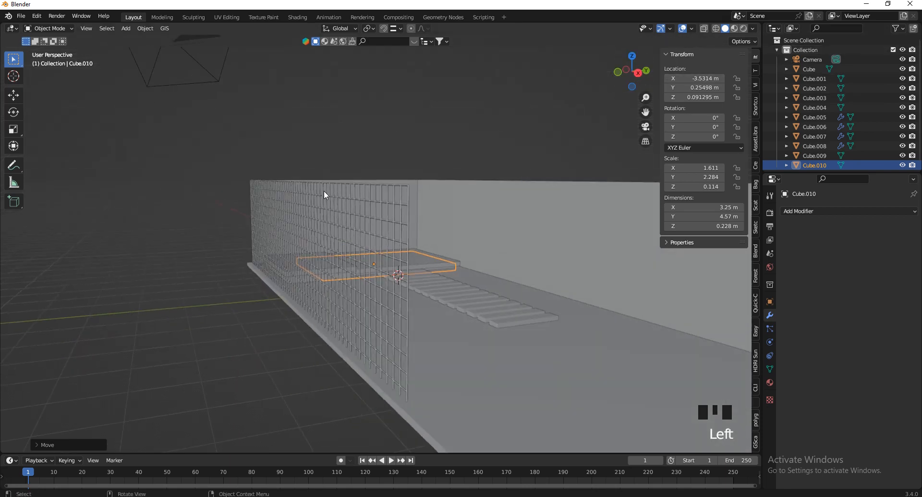
left_click(319, 230)
left_click(430, 94)
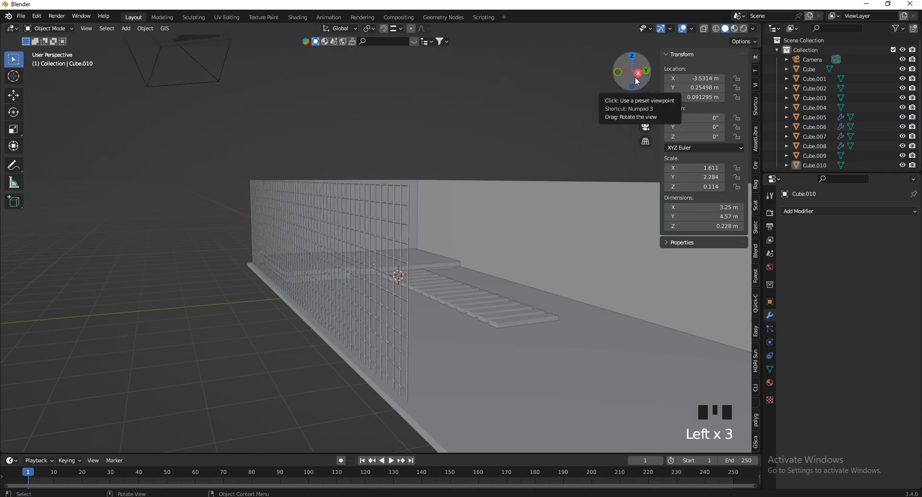
left_click_drag(636, 78, 627, 94)
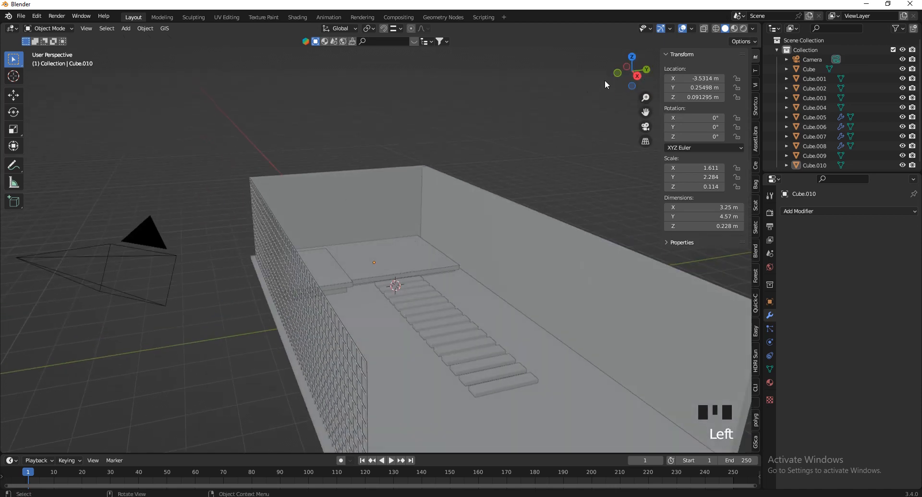
left_click_drag(468, 138, 453, 389)
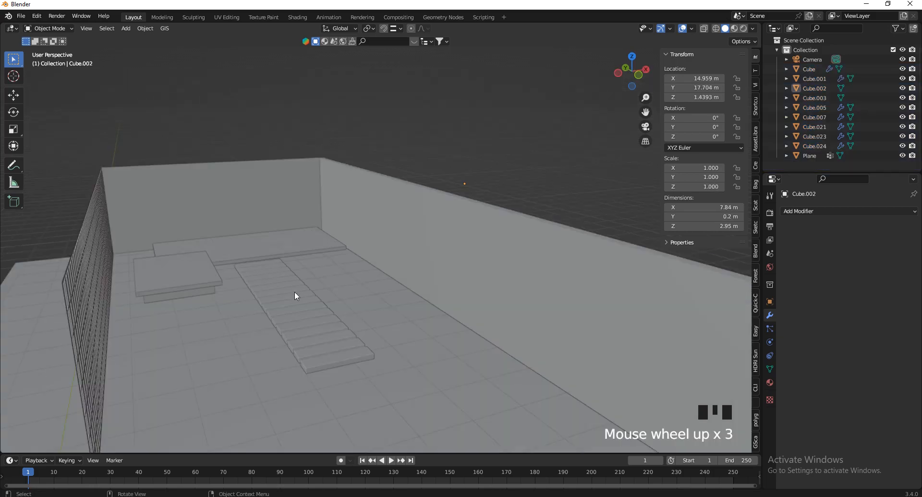
Walk in first person past the side wall, step path and platform, ending on an overhead view
key("v")
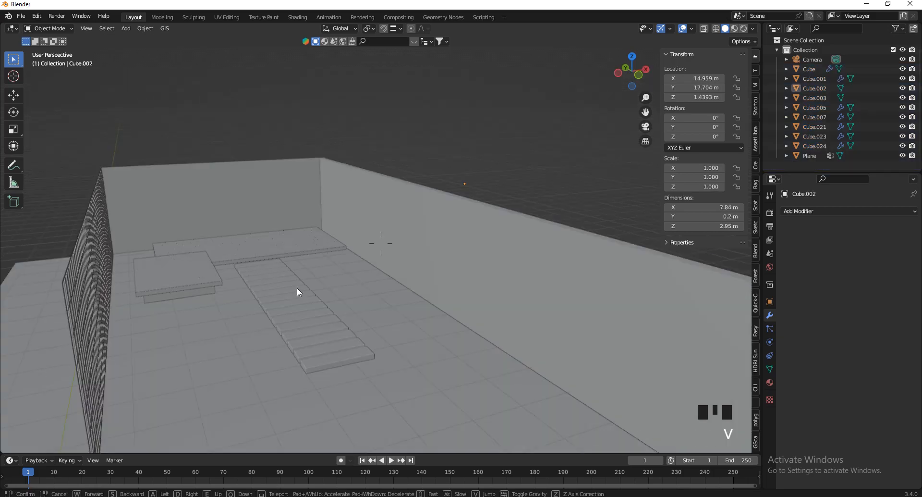
key("d")
key("a")
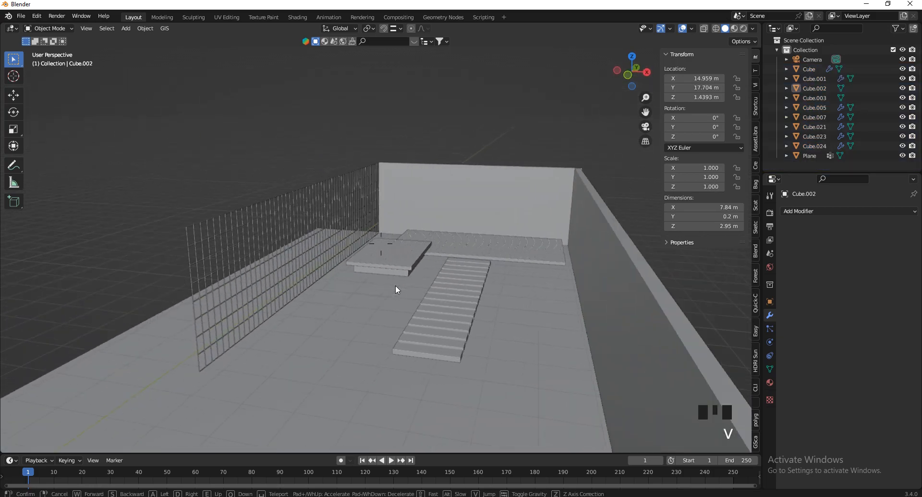
key("d")
key("w")
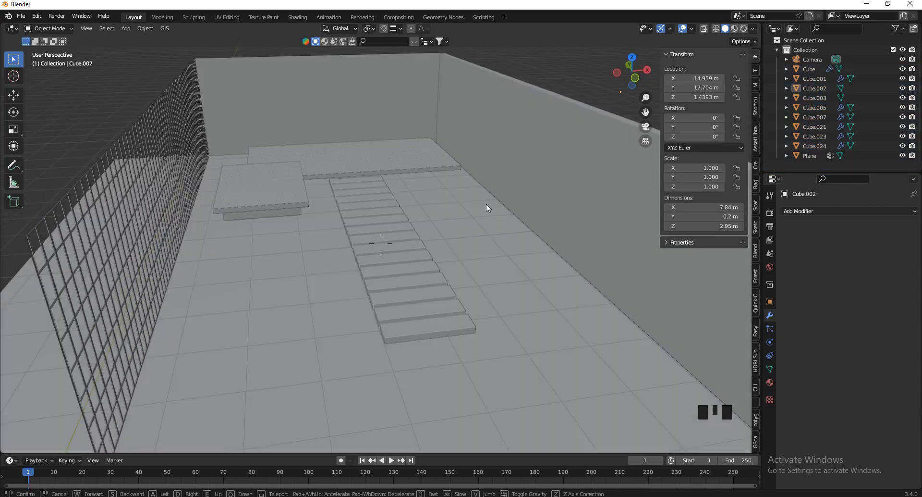
key("e")
key("w")
key("s")
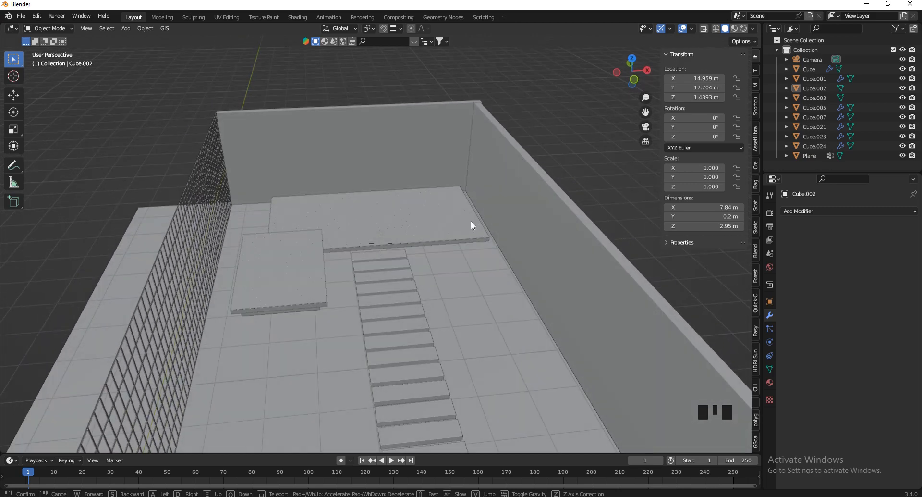
key("w")
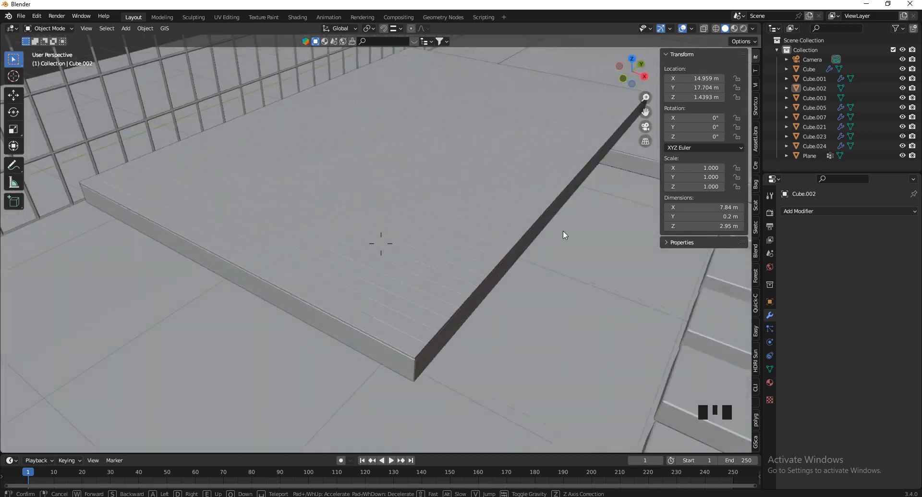
key("d")
key("w")
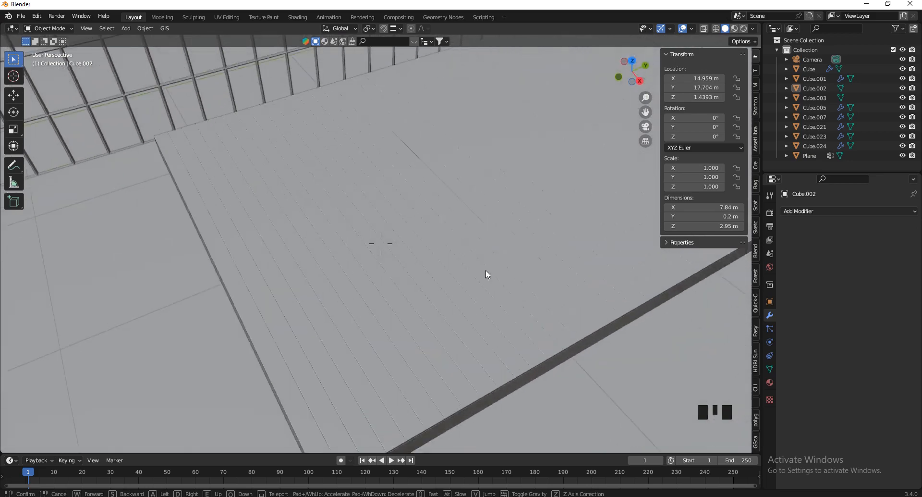
key("s")
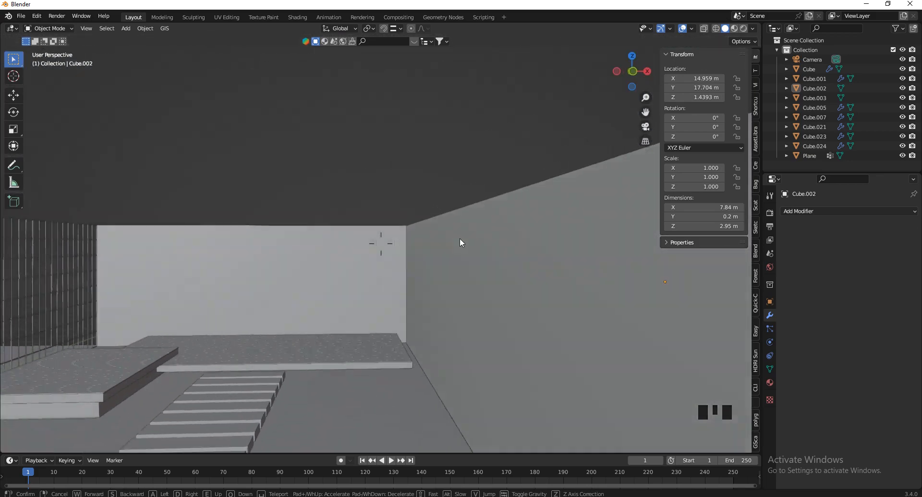
key("v")
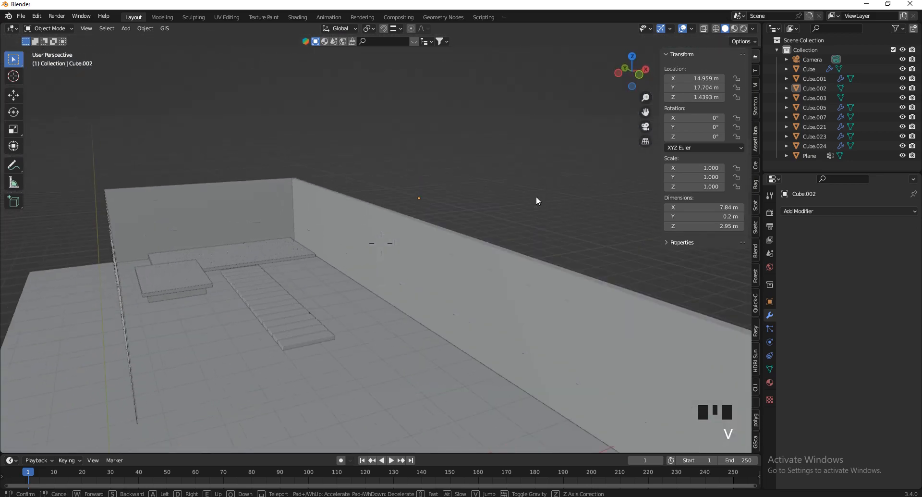
left_click(297, 287)
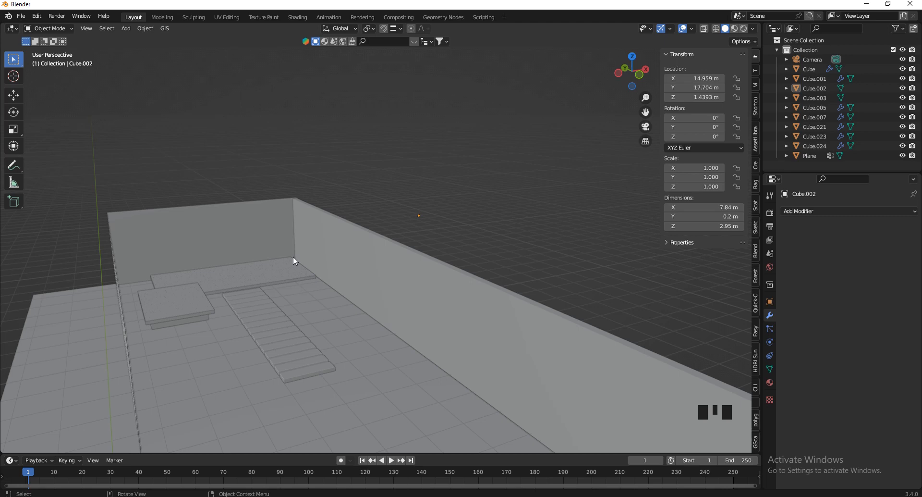
Walk back to the wall's end and select the scene camera
key("v")
key("s")
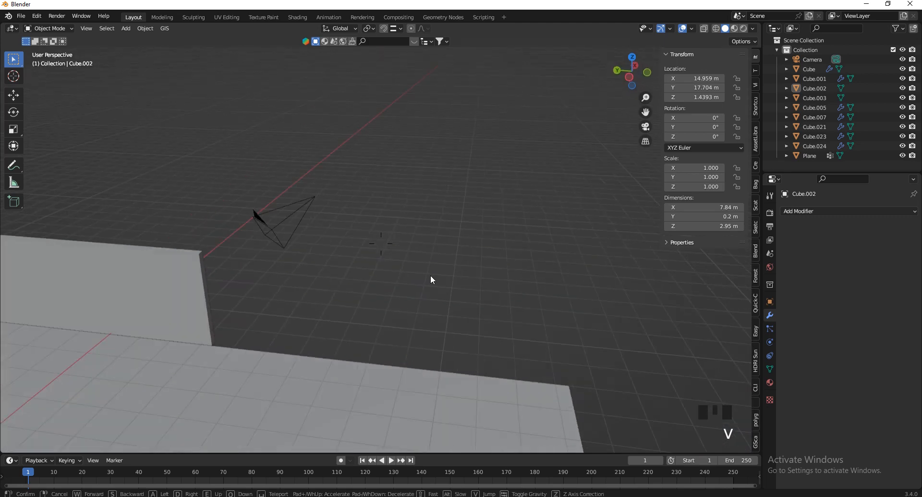
left_click(290, 257)
left_click(398, 261)
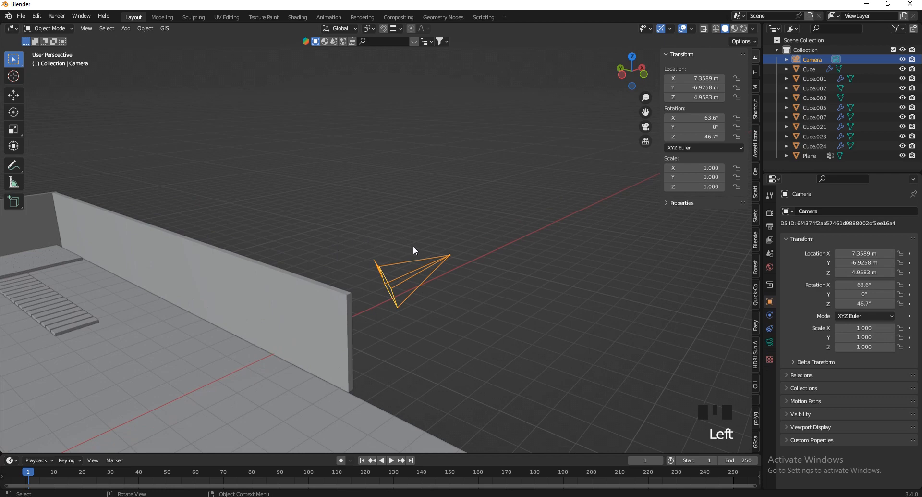
Switch to Camera view with Numpad 0 and open the View > Navigation submenu
key("KP_0")
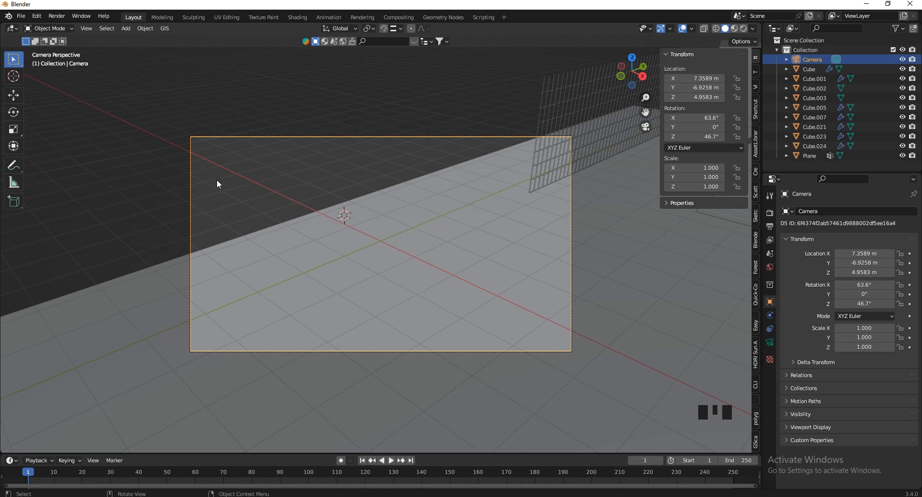
left_click(87, 28)
mouse_move(138, 157)
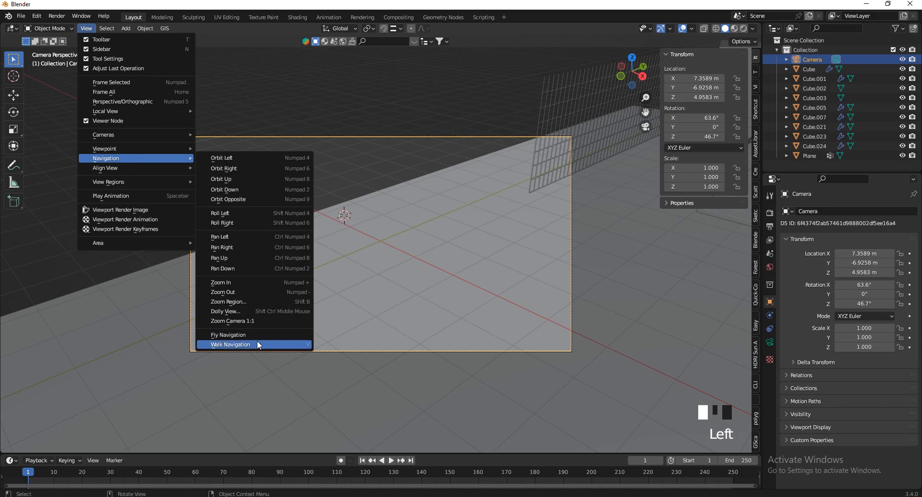
Walk the camera forward and down toward the step path until it is near ground level
left_click(246, 348)
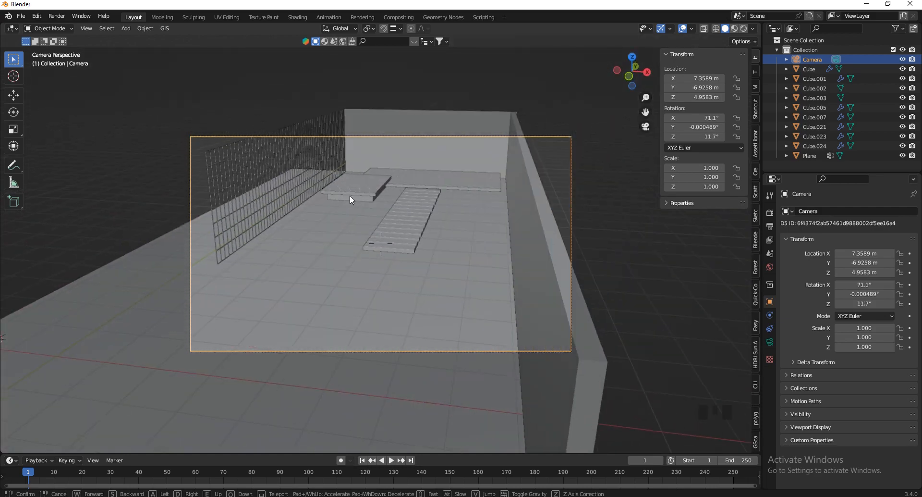
key("w")
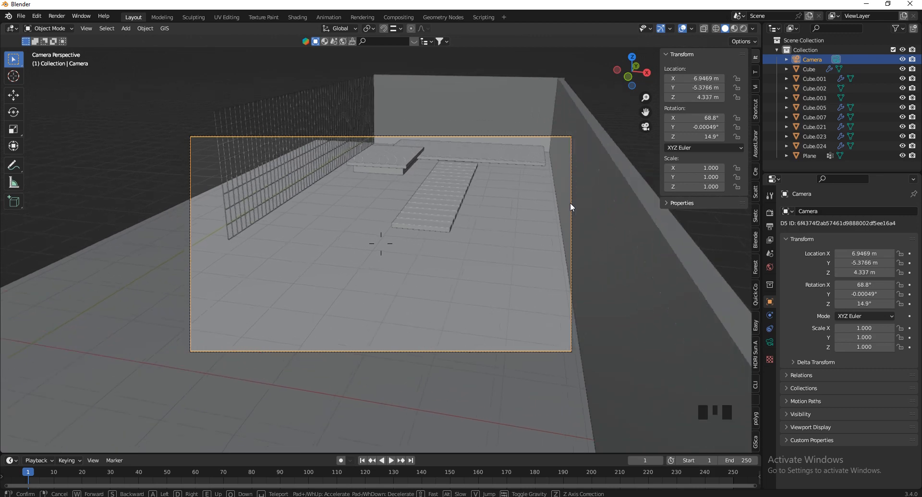
key("s")
key("a")
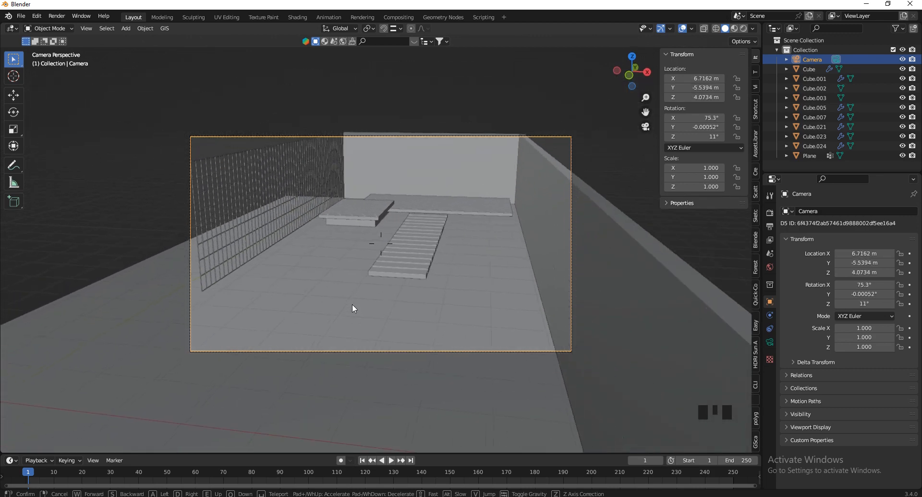
key("d")
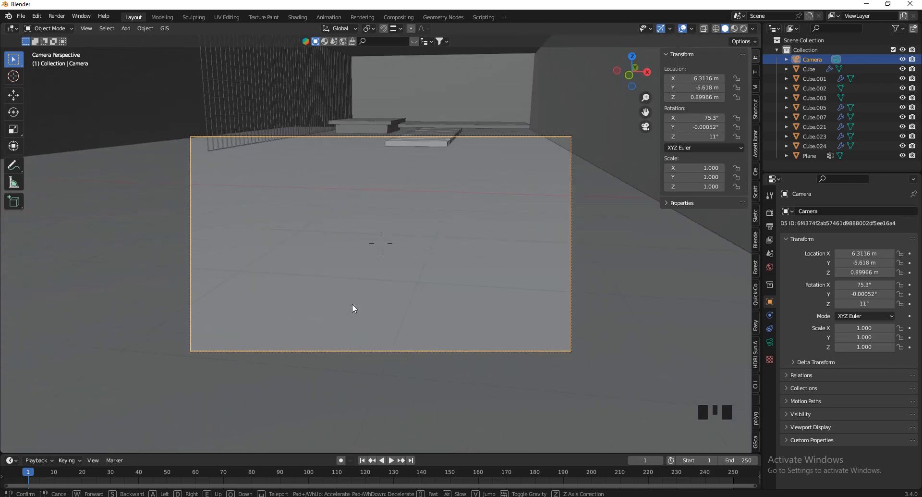
key("a")
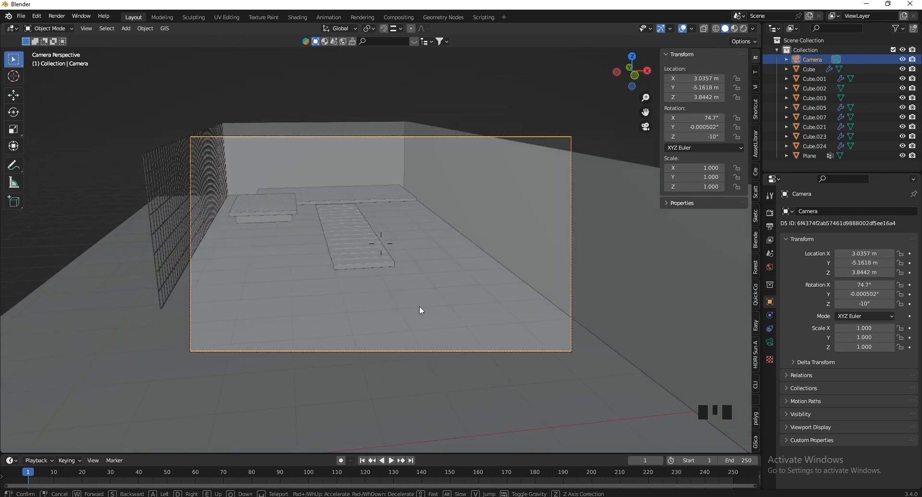
key("w")
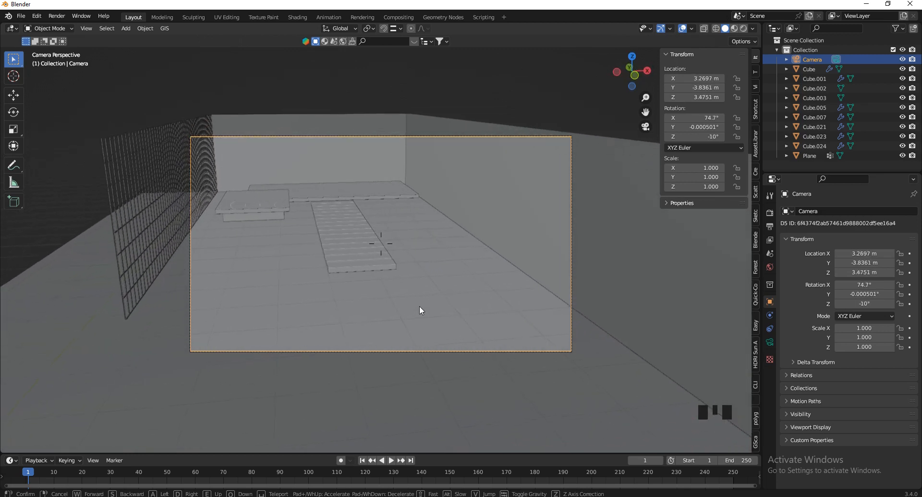
key("w")
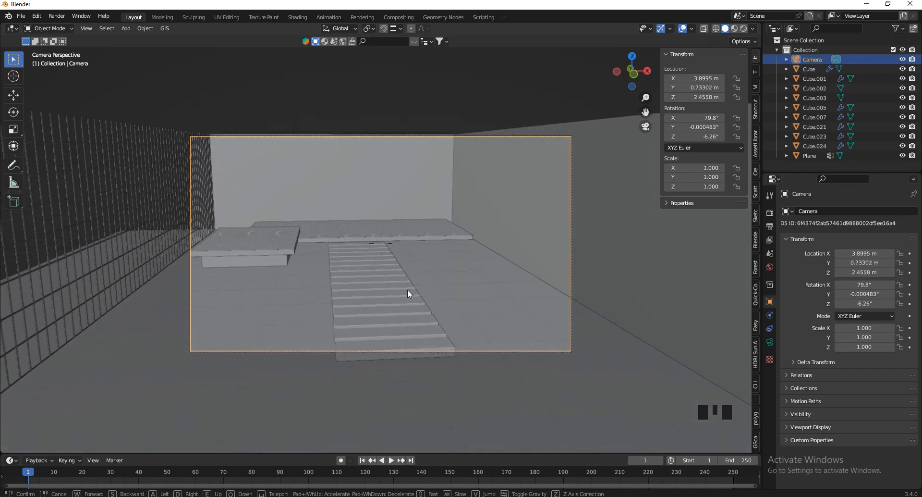
key("w")
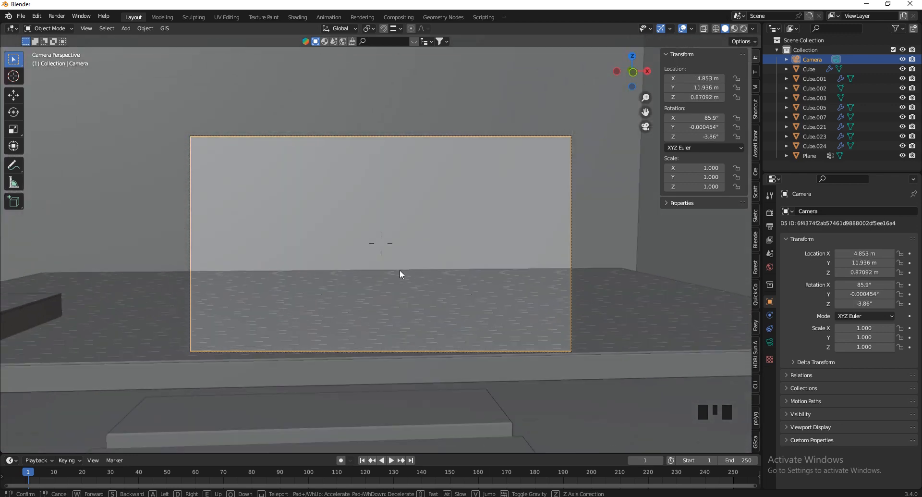
Fine-tune the camera's height and sideways position to centre the path, then confirm
key("s")
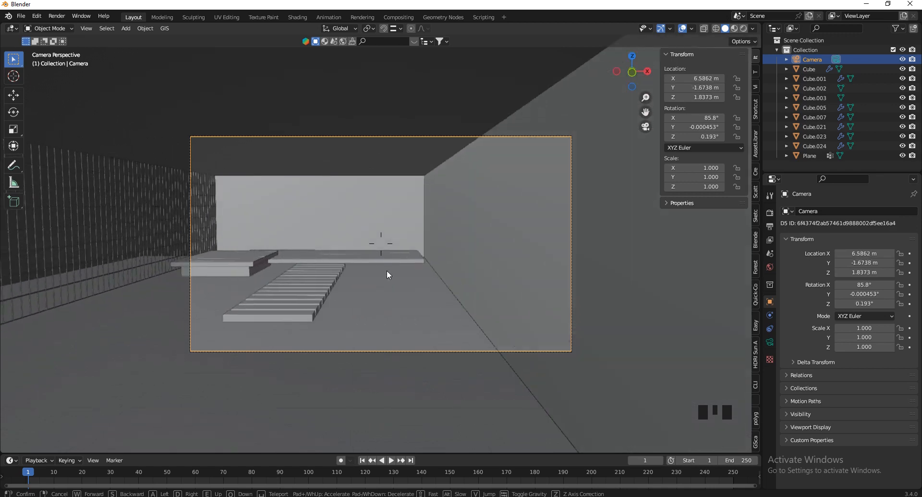
key("d")
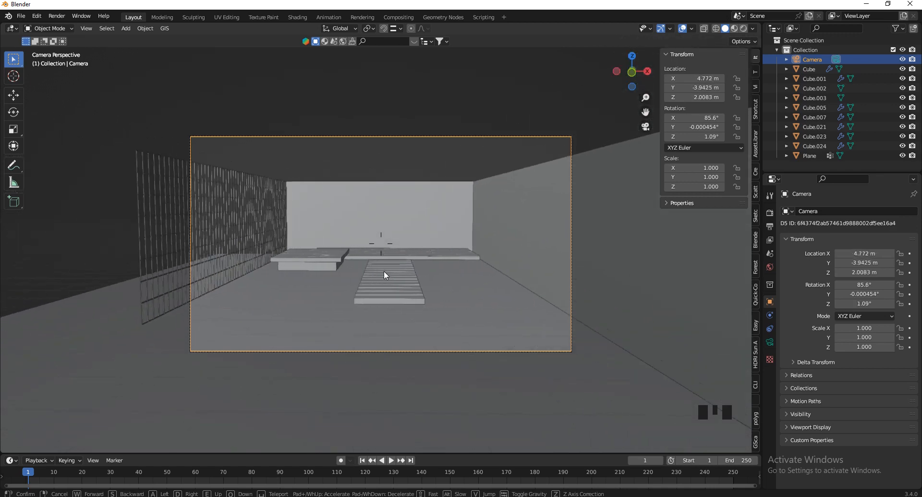
key("w")
key("w")
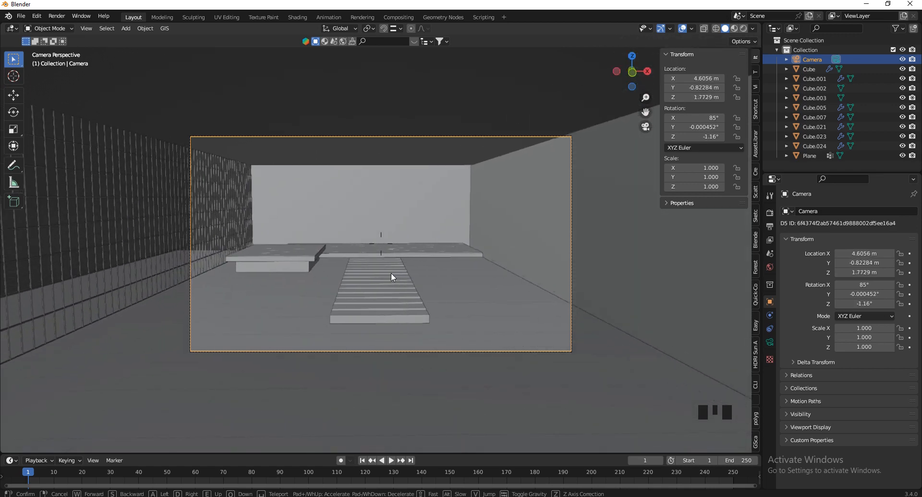
key("a")
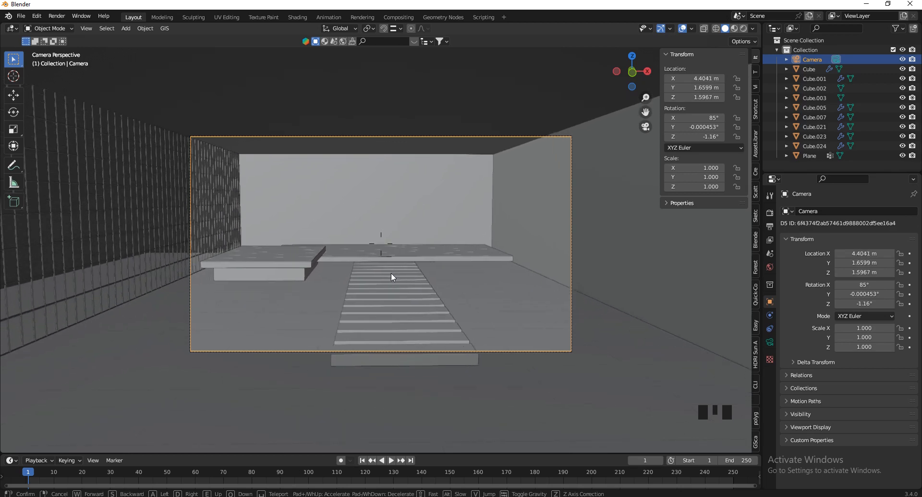
key("d")
key("e")
key("s")
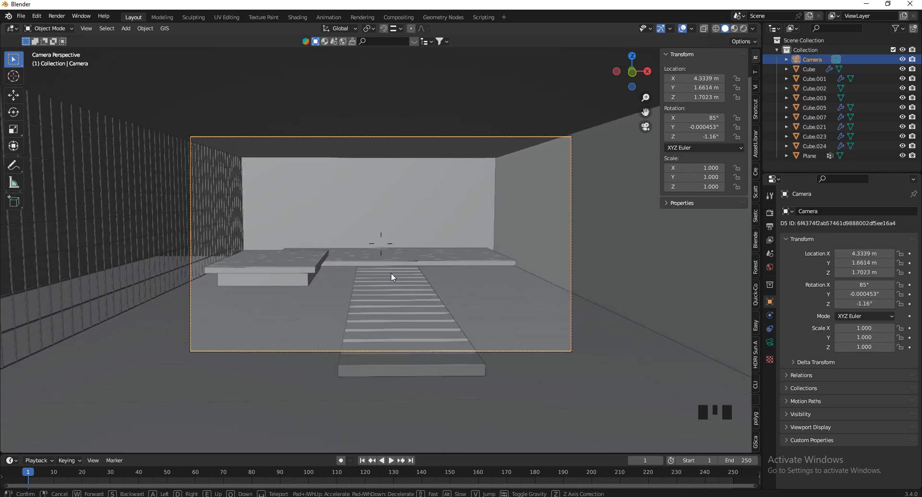
key("d")
key("e")
key("q")
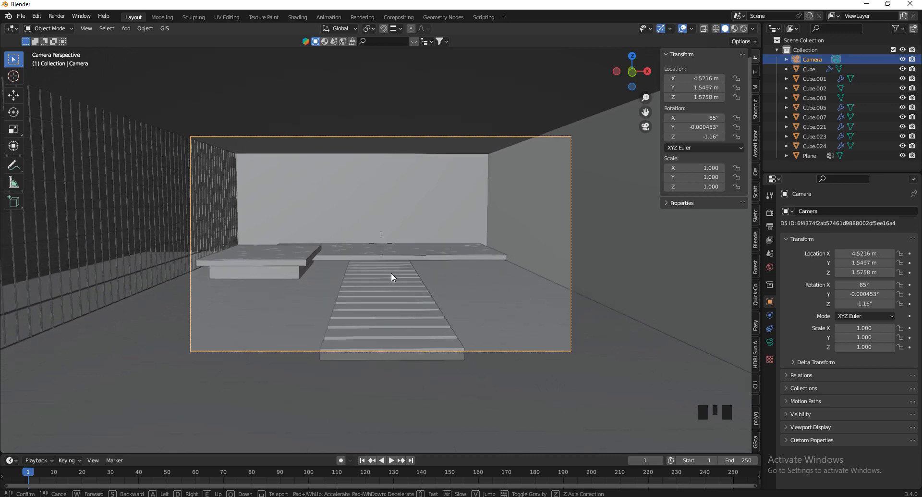
key("e")
left_click(391, 272)
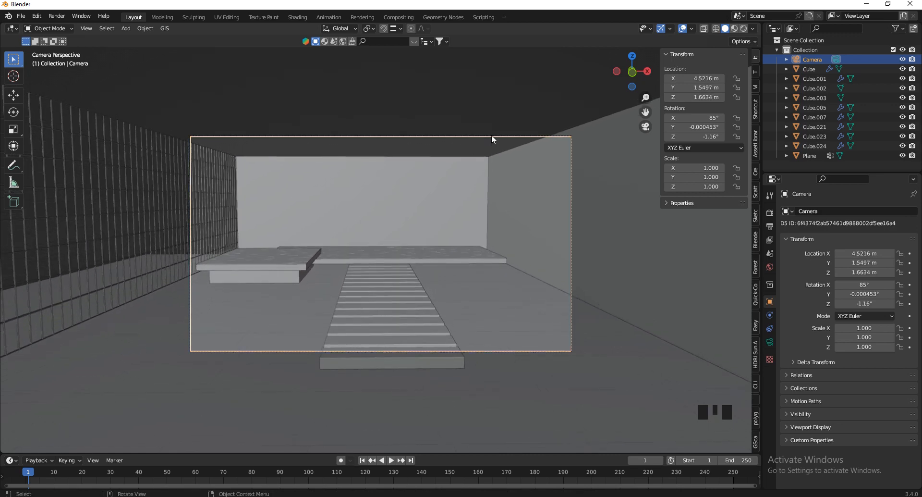
Try out the camera's focal length and shift values in Lens settings, cancelling each change
left_click(772, 337)
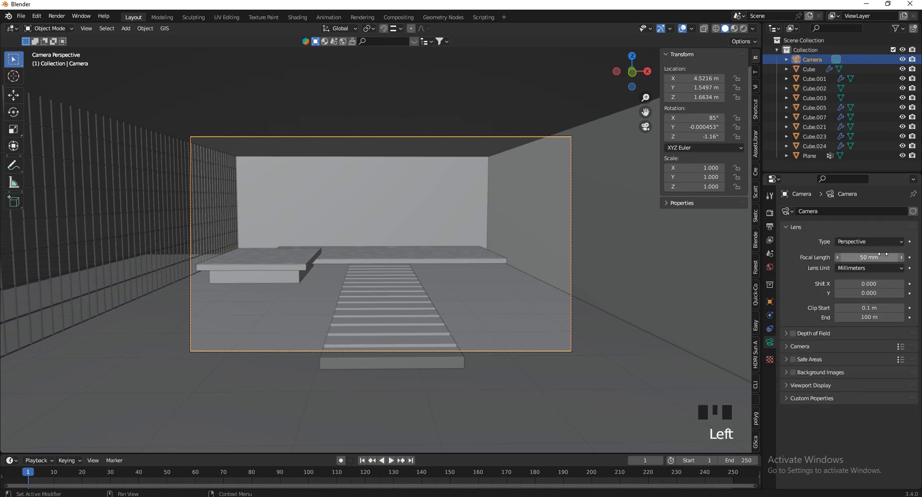
left_click_drag(884, 255, 514, 261, "shift")
right_click(514, 261)
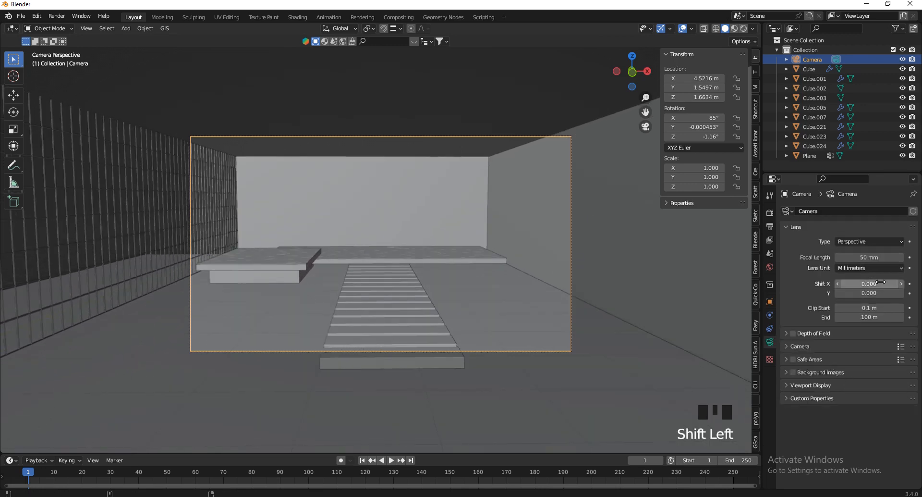
left_click_drag(882, 282, 535, 285, "shift")
right_click(535, 285)
left_click_drag(884, 292, 553, 265, "shift")
right_click(552, 266)
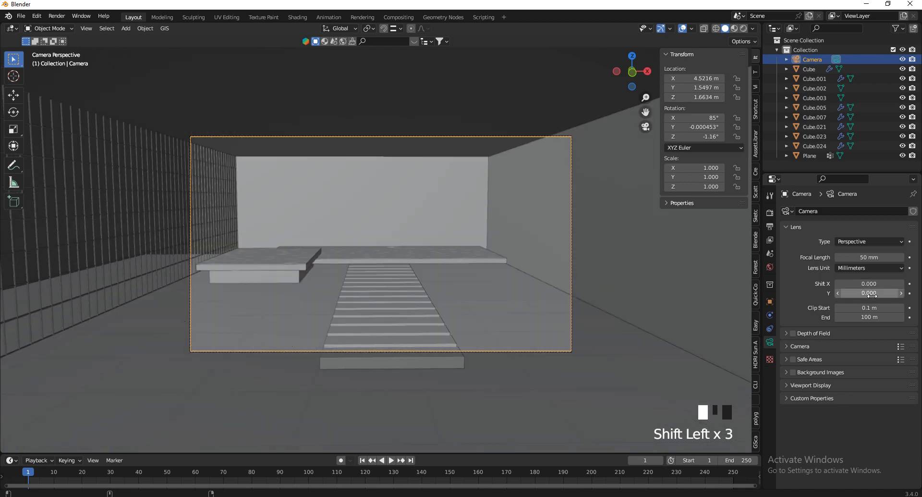
Expand the camera's Viewport Display and raise Passepartout to 1.000
left_click(789, 344)
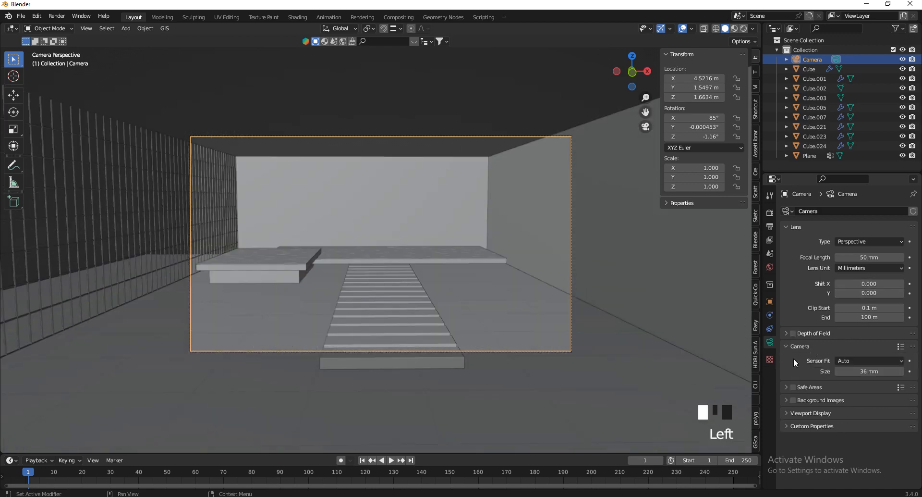
left_click(800, 412)
scroll(817, 404, "down", 3)
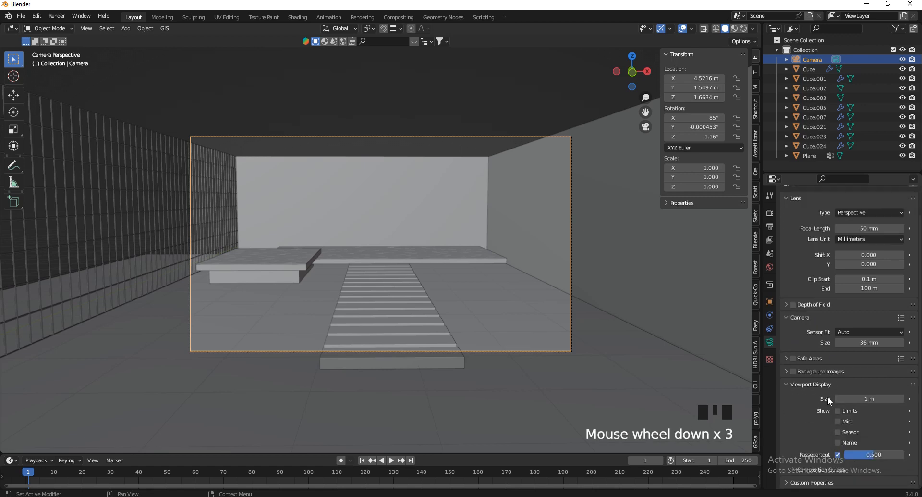
left_click_drag(865, 454, 903, 454)
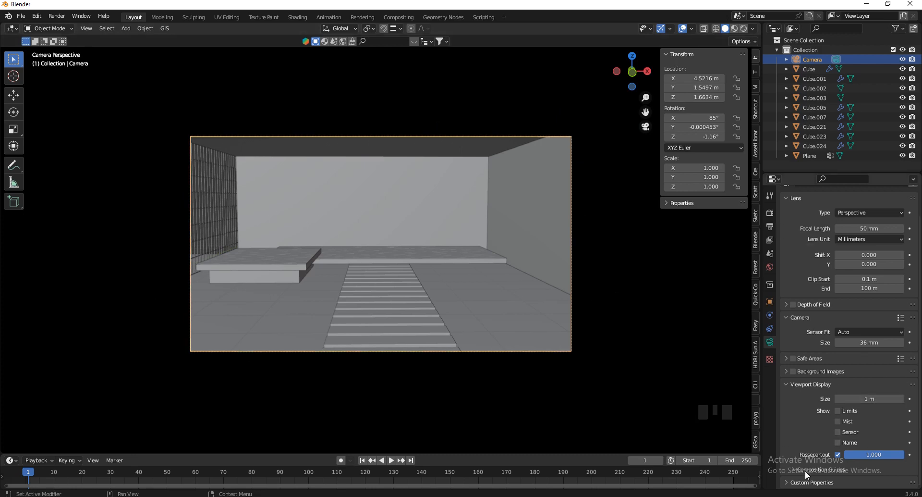
Enable the Thirds, Center and Diagonal composition guides
scroll(826, 394, "down", 2)
left_click(846, 446)
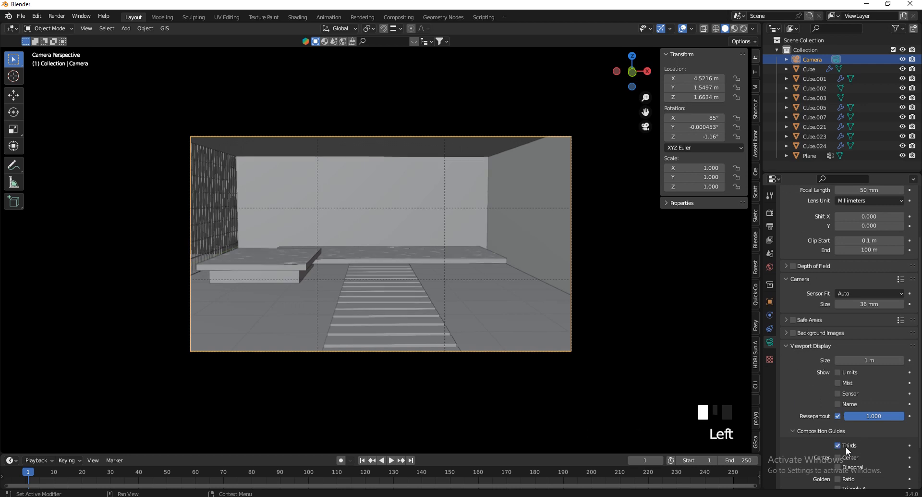
scroll(846, 399, "down", 4)
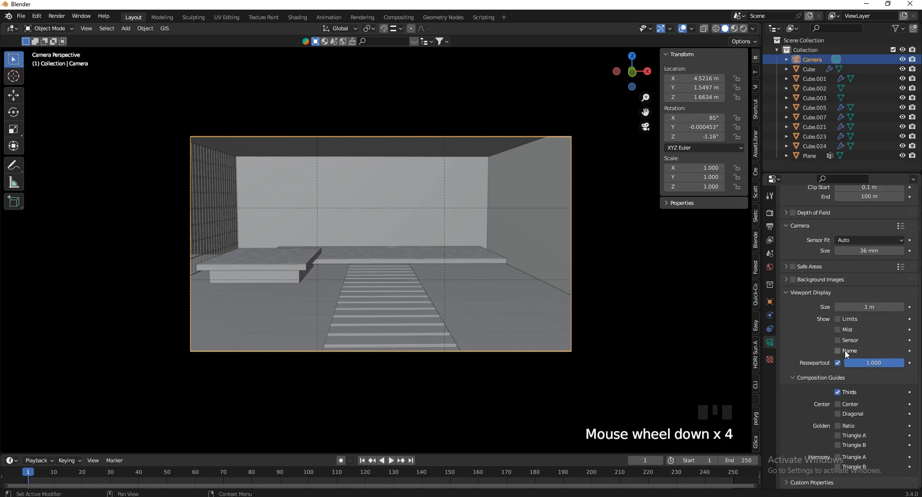
left_click(855, 403)
left_click(852, 414)
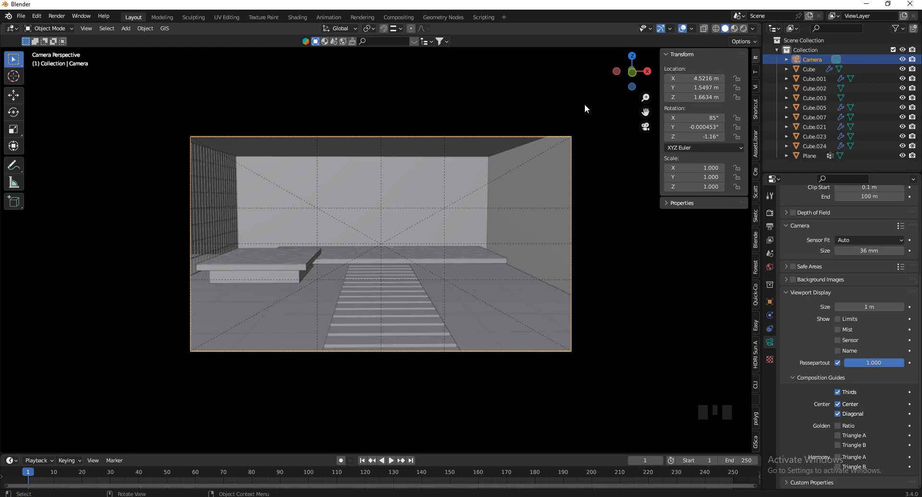
scroll(451, 144, "up", 1)
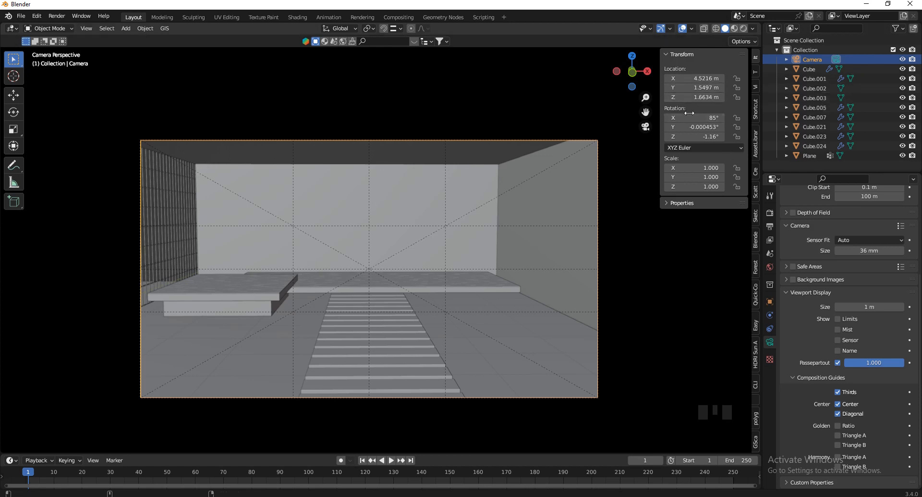
Move the camera along X and set its rotation to 90°, 0°, 0°
left_click_drag(692, 78, 421, 287, "shift")
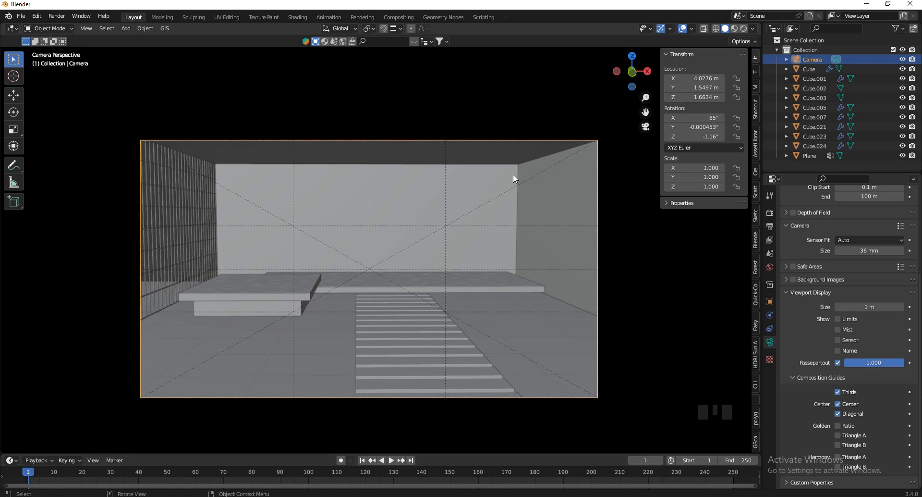
left_click(702, 118)
type("90")
key("Return")
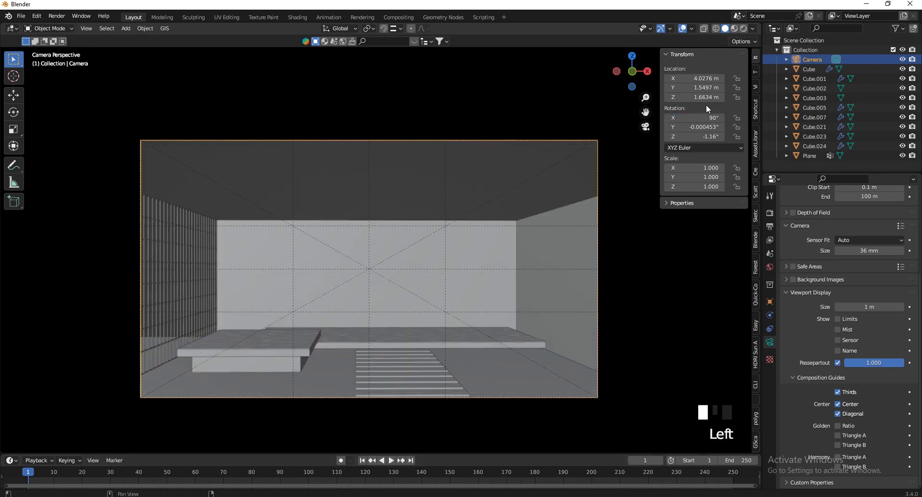
scroll(401, 204, "down", 1)
scroll(487, 282, "up", 2)
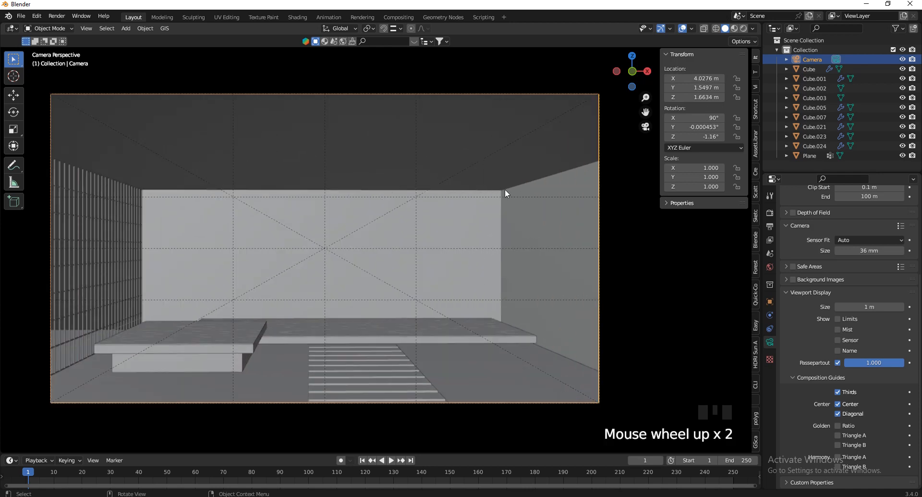
left_click(706, 127)
type("0")
key("Return")
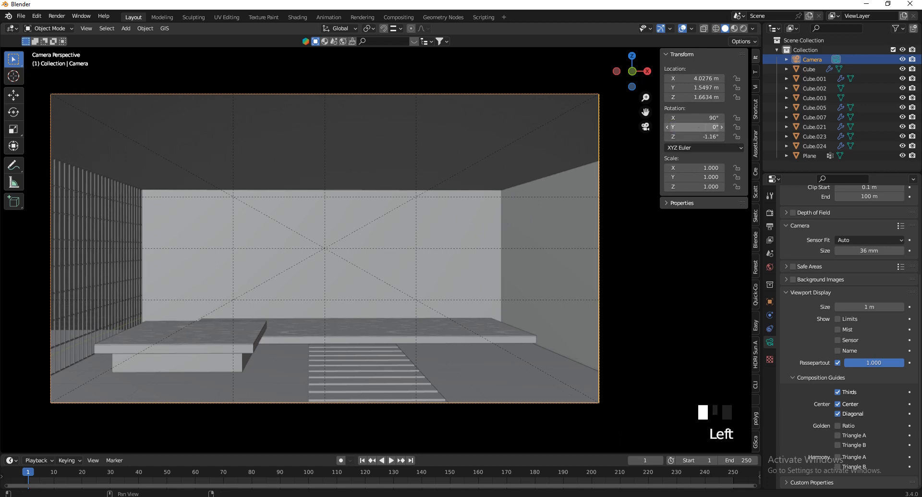
double_click(694, 137)
type("0")
key("Return")
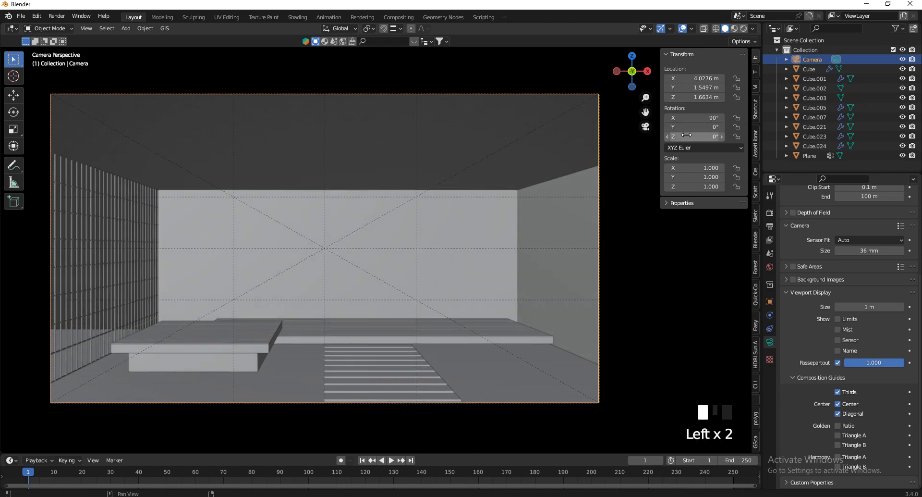
Nudge the camera's X position and height, and set Lens Shift Y to -0.040
left_click_drag(694, 79, 547, 199, "shift")
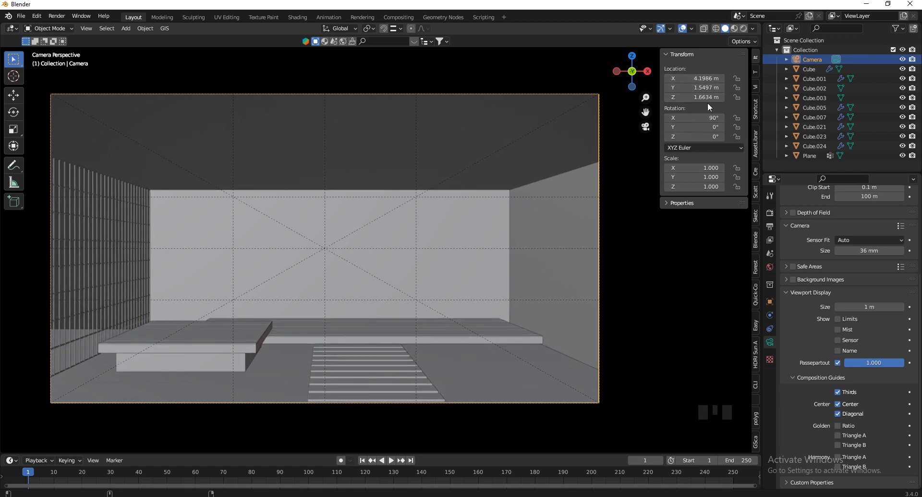
left_click_drag(710, 97, 479, 217, "shift")
scroll(840, 250, "up", 1)
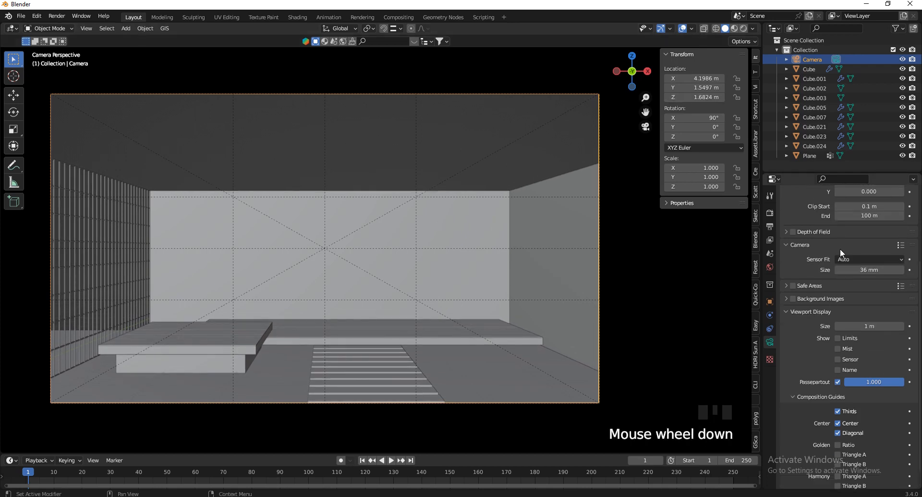
scroll(840, 249, "up", 3)
left_click_drag(870, 292, 413, 302, "shift")
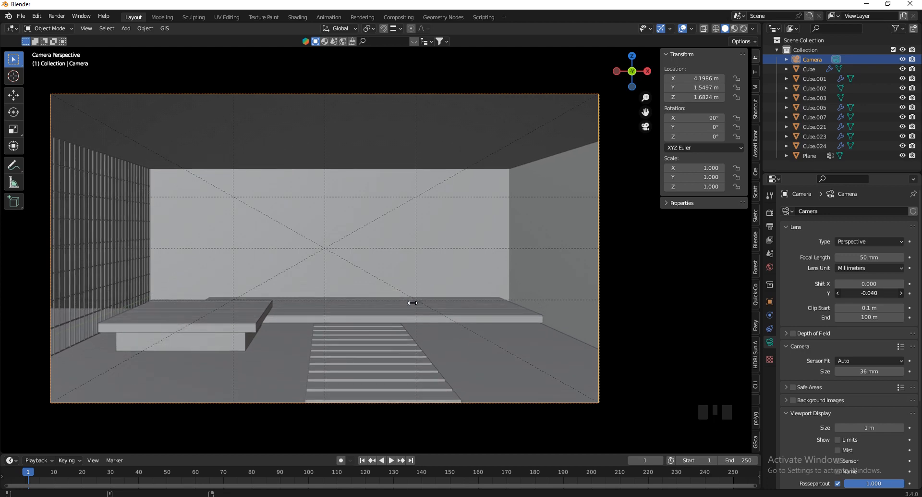
left_click_drag(413, 302, 412, 303, "shift")
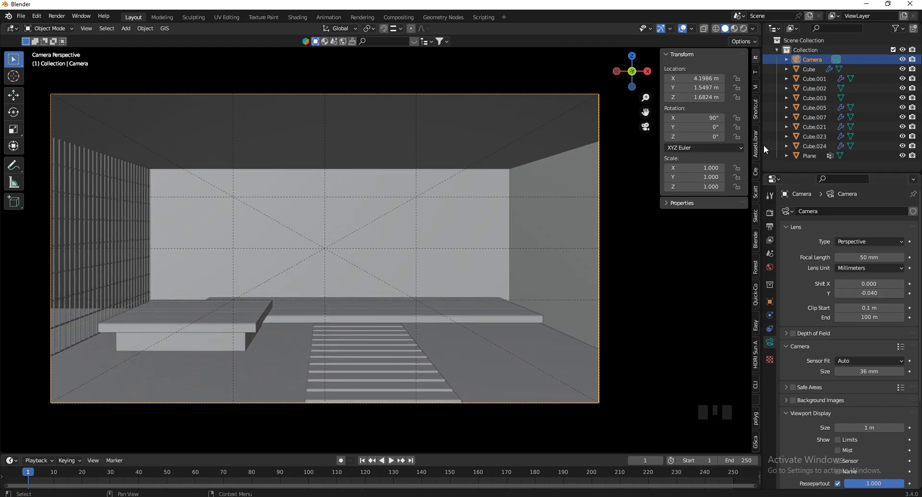
Nudge the camera further along X and pull it to Y -0.29333 m to recentre the room
left_click_drag(694, 77, 508, 203, "shift")
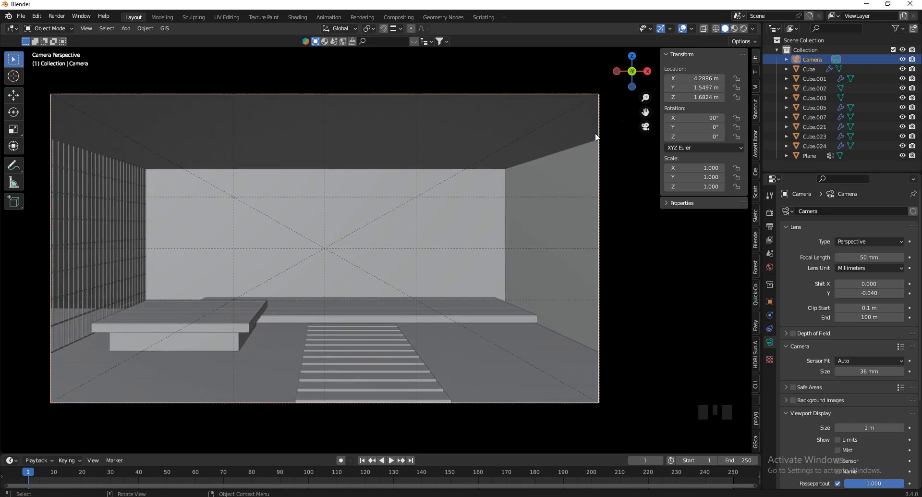
scroll(582, 321, "down", 1)
scroll(423, 327, "up", 2)
scroll(441, 285, "down", 1)
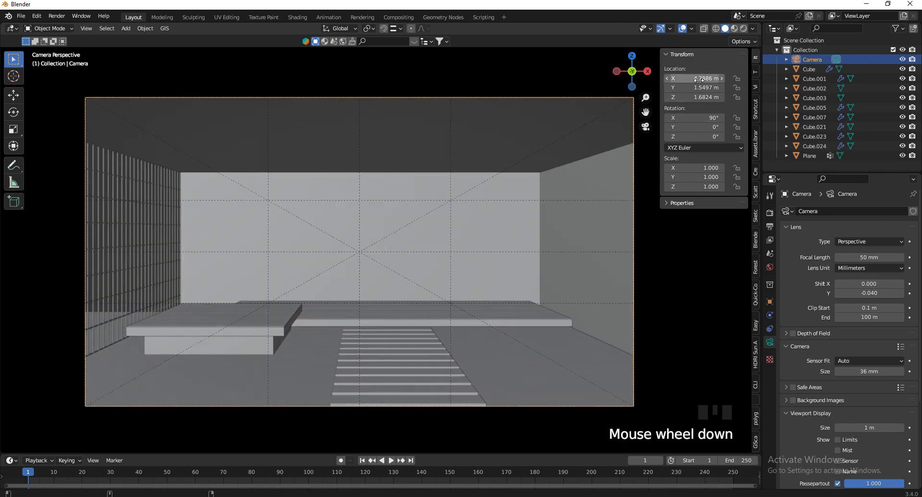
left_click_drag(701, 92, 498, 249, "shift")
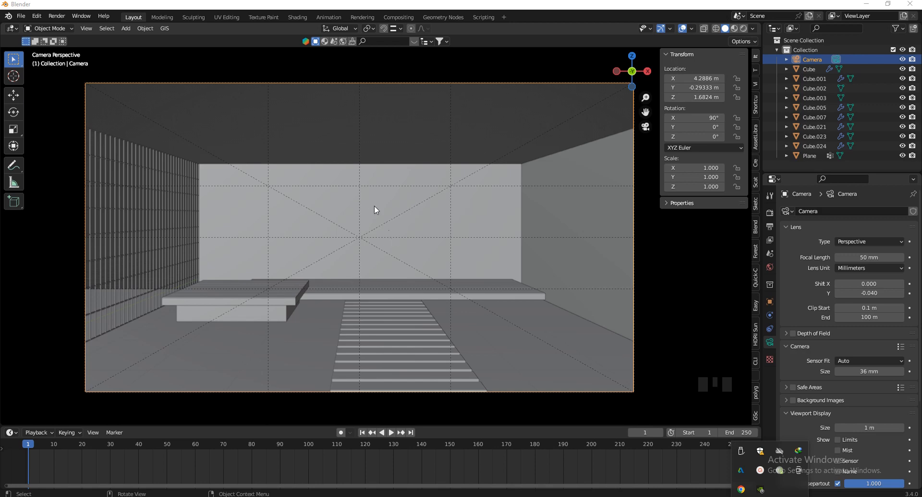
left_click_drag(633, 72, 477, 241)
Orbit out to a lower side angle and switch the viewport to Material Preview shading
scroll(483, 214, "down", 5)
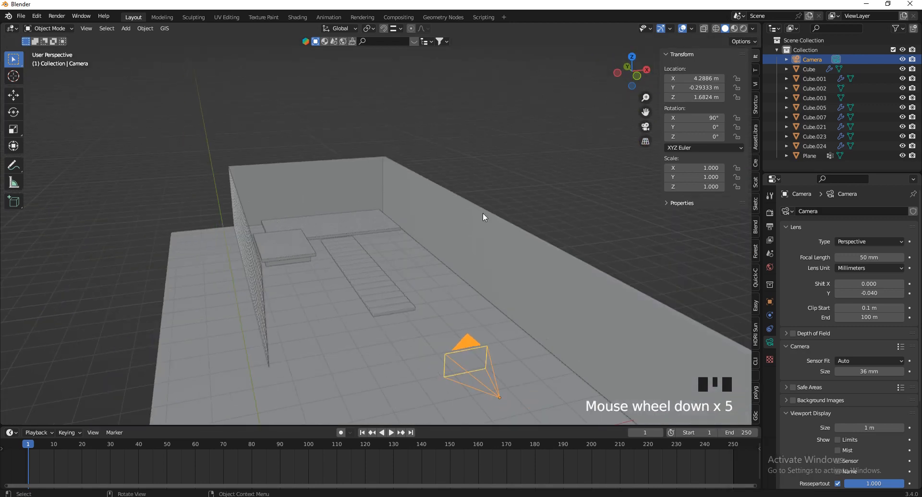
left_click_drag(621, 83, 650, 77)
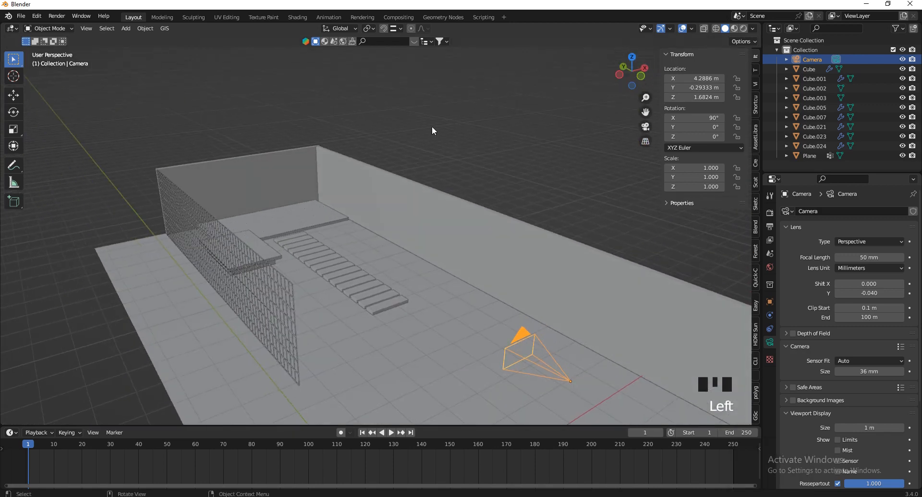
left_click(735, 28)
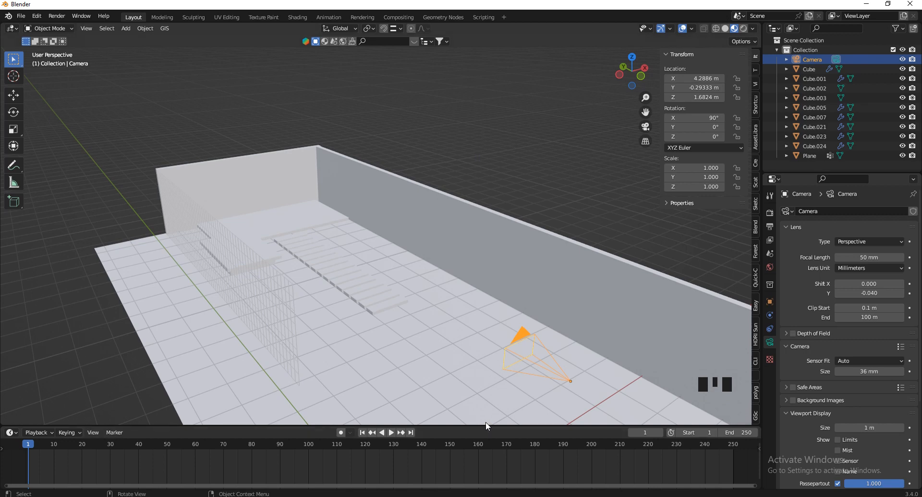
Drag the timeline border up to enlarge it and open its Editor Type menu
left_click_drag(486, 424, 487, 380)
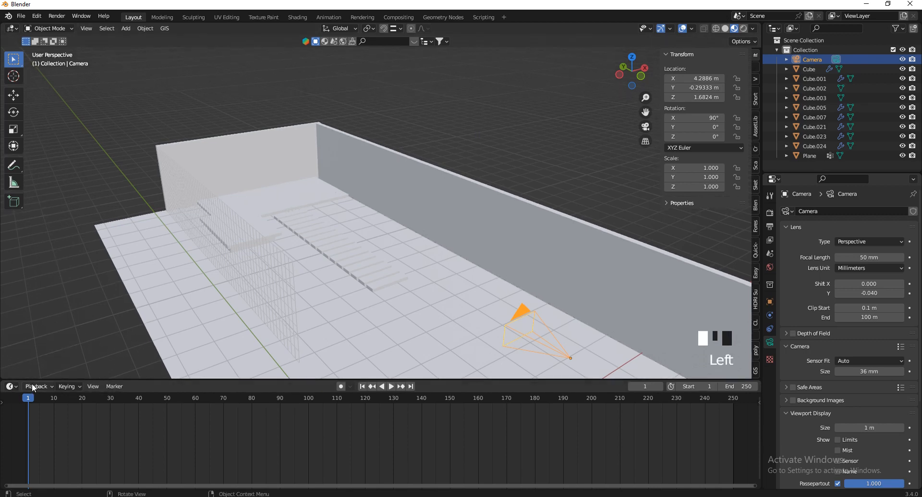
mouse_move(33, 379)
left_mouse_down()
mouse_move(33, 362)
mouse_move(33, 375)
left_mouse_up()
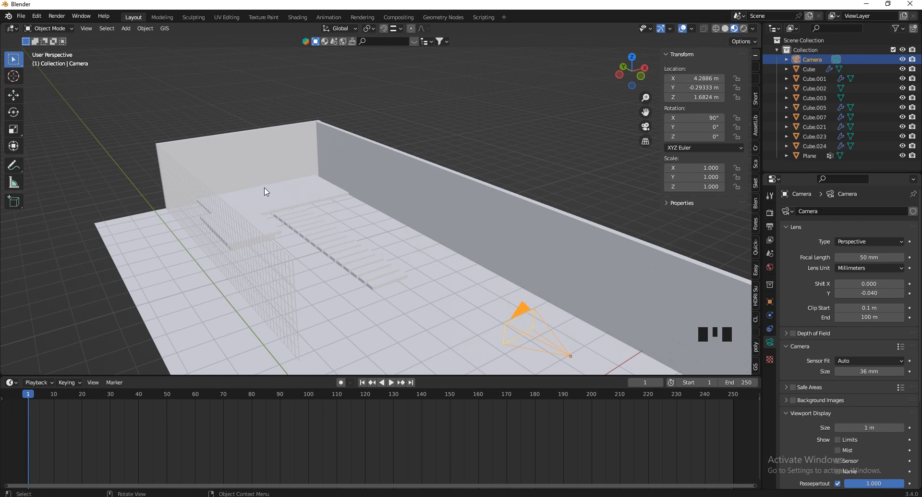
left_click_drag(221, 375, 33, 348)
left_click(10, 355)
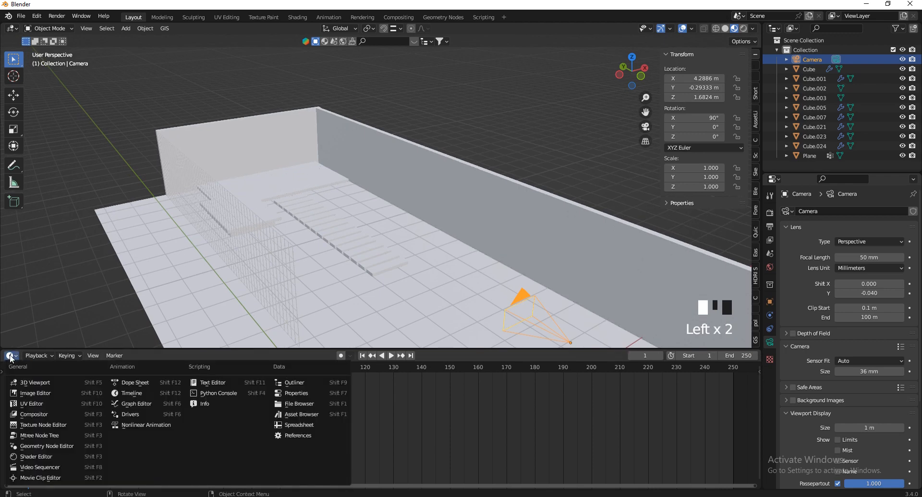
Turn the timeline into a taller Shader Editor with the material assets panel showing
left_click(34, 455)
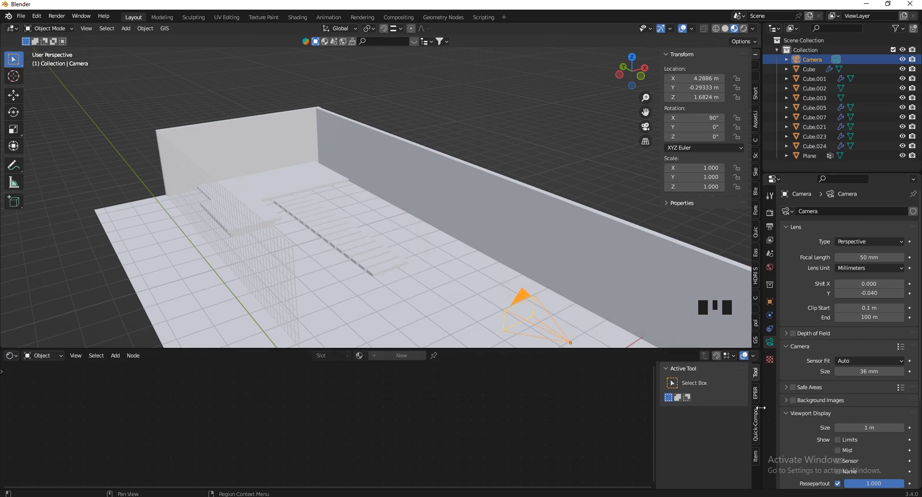
left_click(756, 392)
left_click_drag(647, 348, 647, 332)
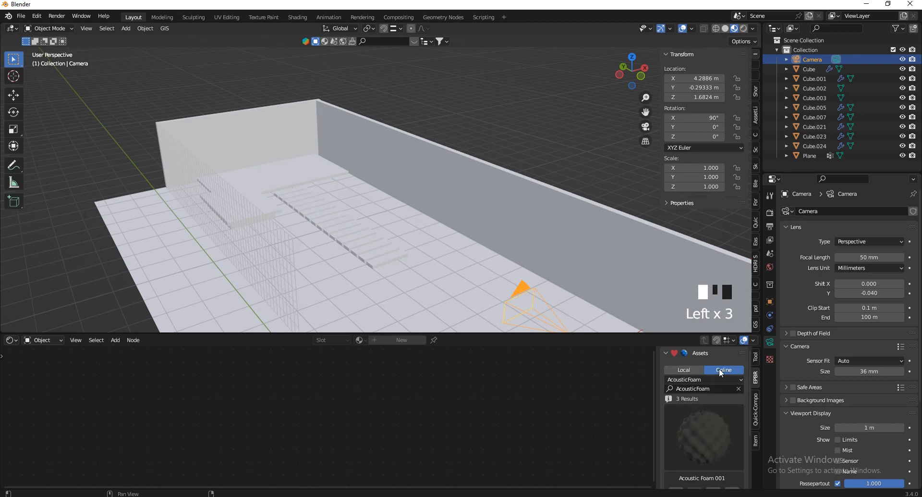
left_click(704, 386)
left_click(704, 380)
scroll(346, 79, "down", 3)
scroll(422, 232, "up", 2)
Select the floor plane and filter the asset library to the Grass category
left_click(391, 247)
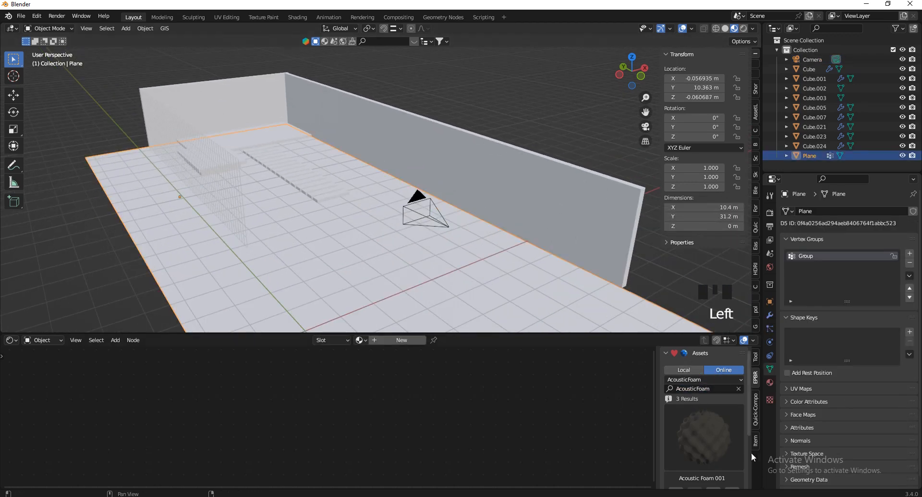
left_click(711, 379)
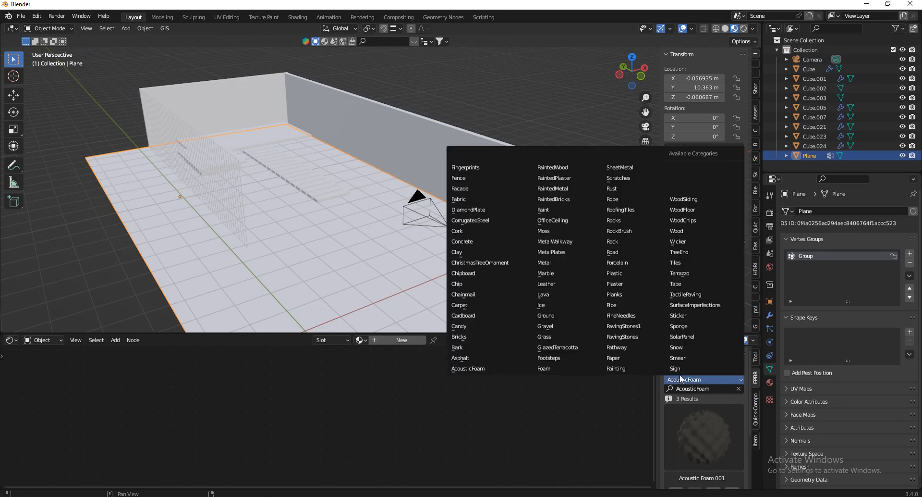
left_click(561, 335)
left_click(720, 438)
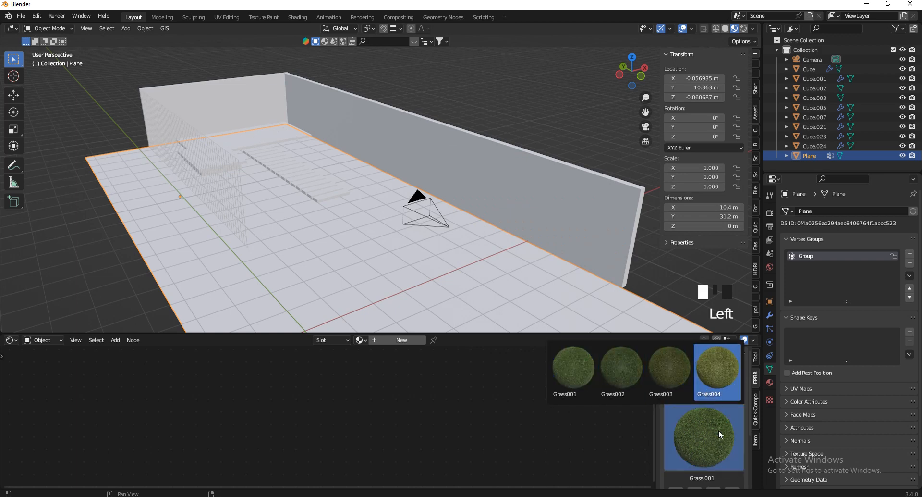
scroll(720, 423, "down", 2)
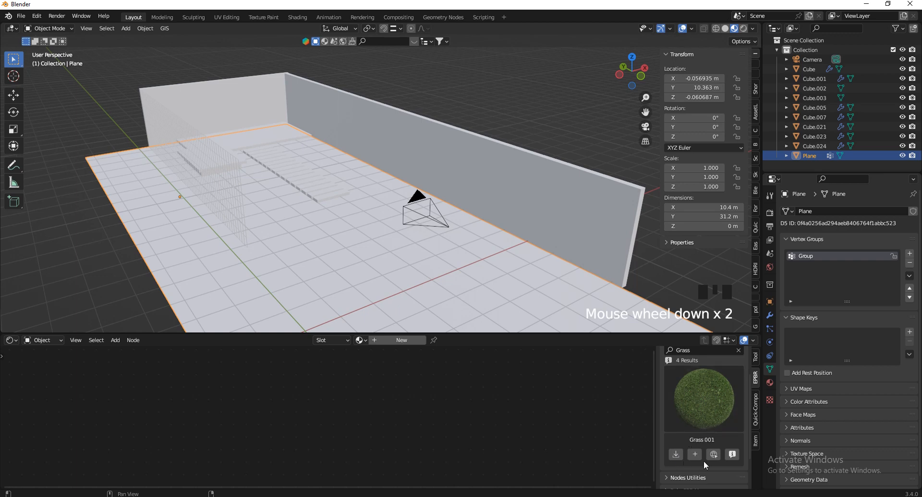
scroll(705, 460, "up", 4)
Show only Local grass shaders, select Grass001, then open Grass 004's details
left_click(687, 370)
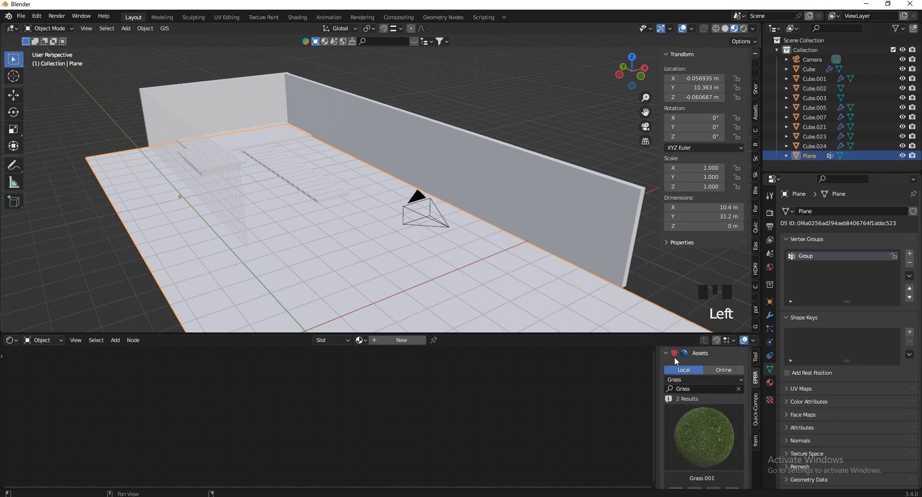
scroll(706, 432, "down", 2)
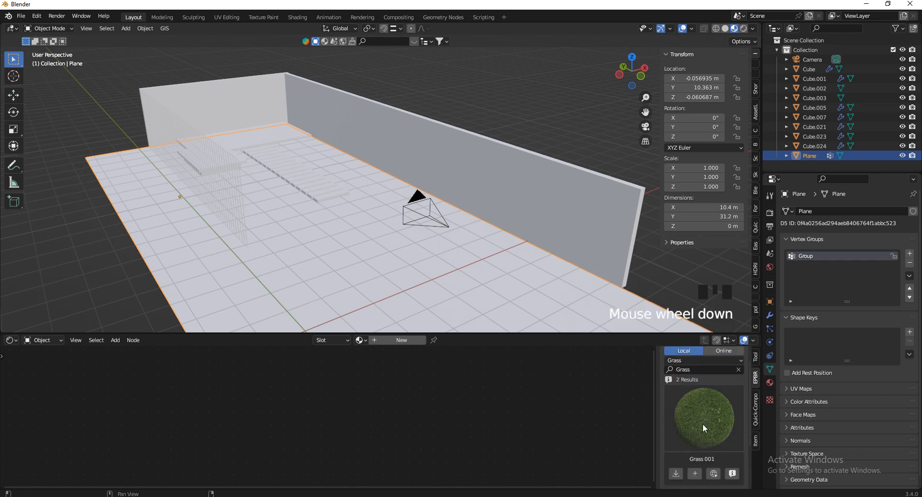
left_click(714, 404)
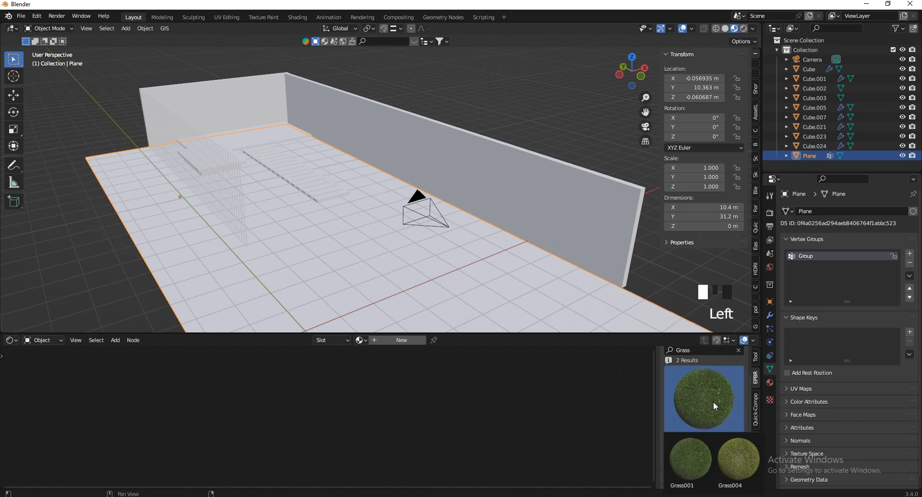
left_click(711, 449)
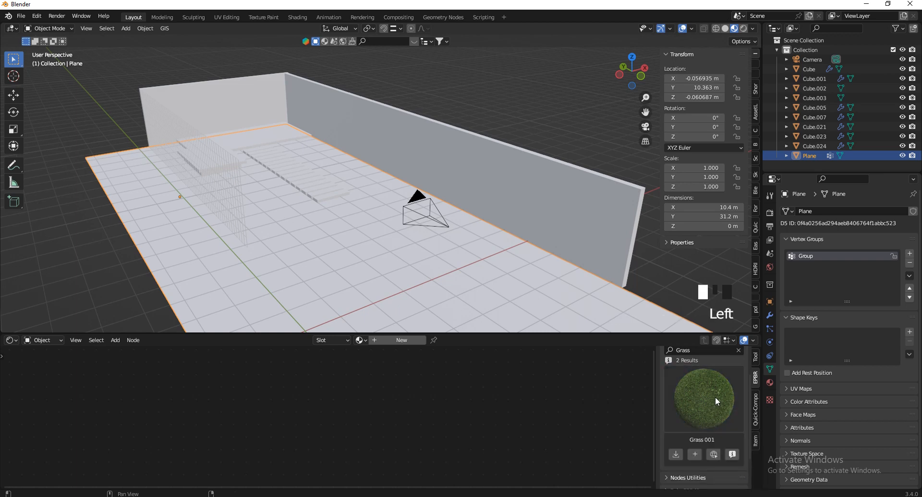
scroll(718, 395, "down", 2)
left_click(747, 420)
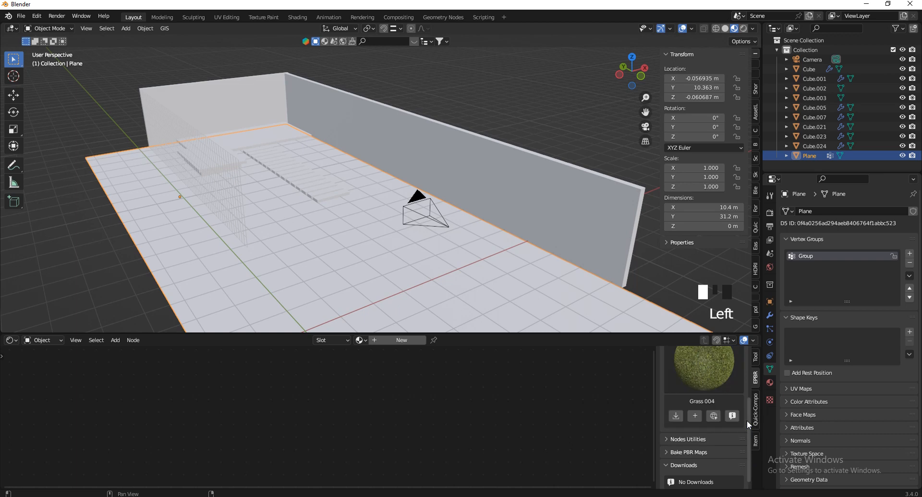
scroll(705, 454, "up", 2)
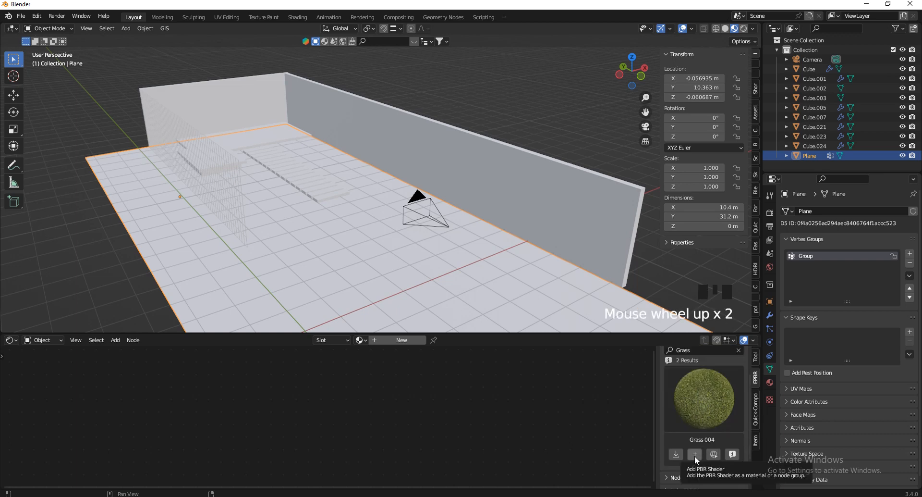
Open the Add PBR Shader dialog for Grass 004, check resolutions, keep 1K-JPG, and dismiss it
left_click(695, 455)
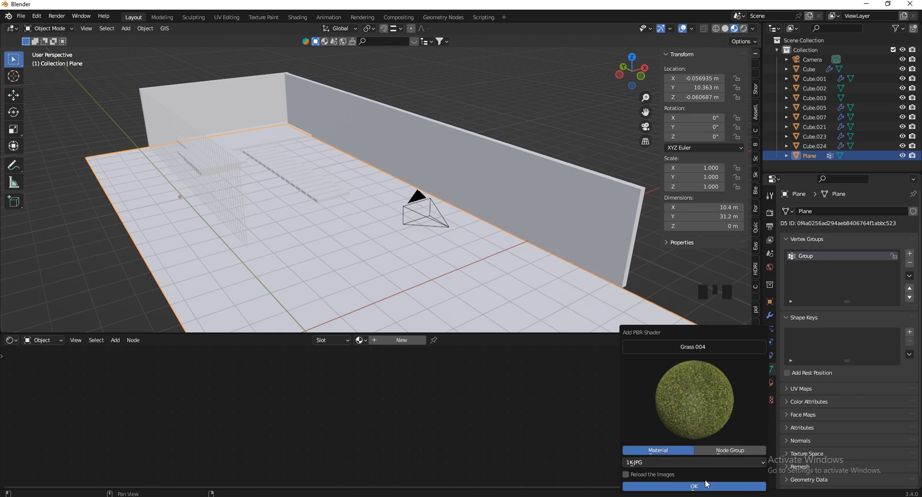
left_click(658, 459)
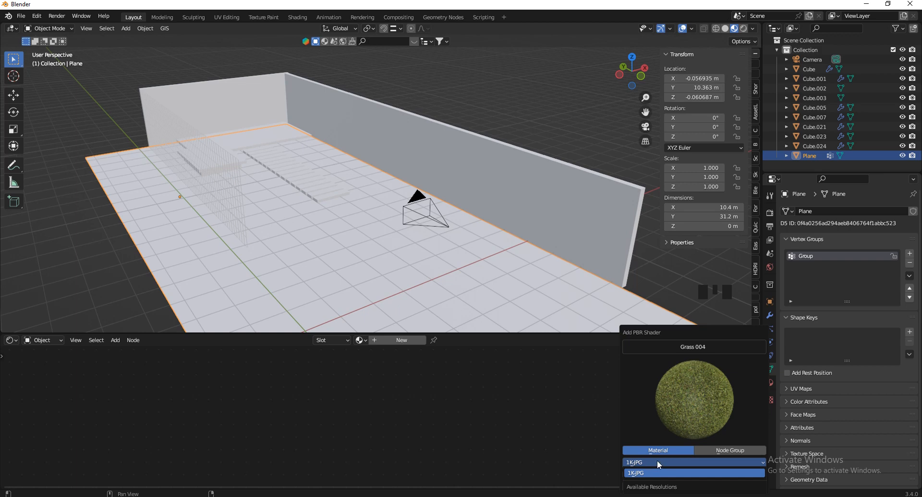
left_click(657, 462)
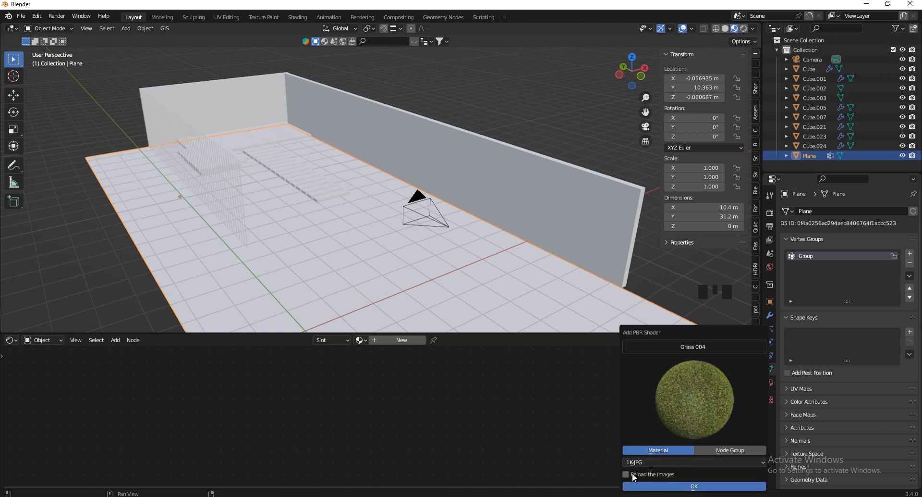
left_click(687, 486)
Check Grass 004's 2K-JPG download option without downloading, then apply Grass 004 to the plane
left_click(677, 454)
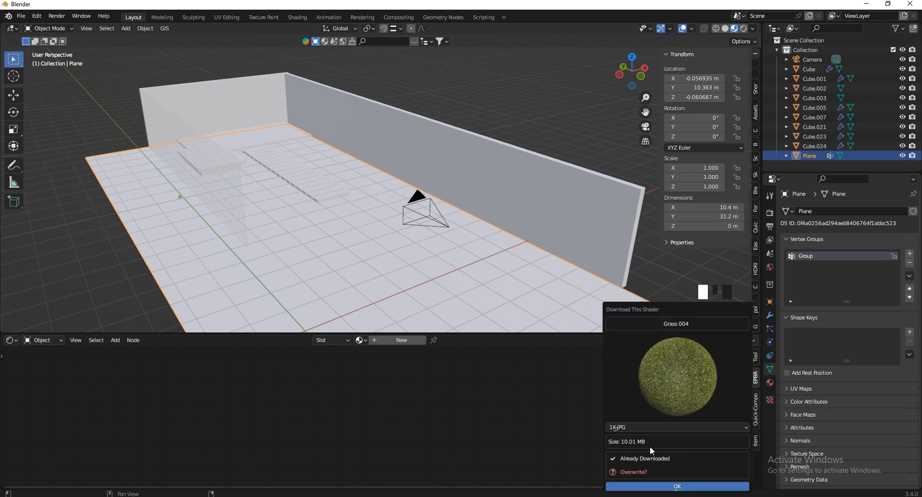
left_click(627, 426)
left_click(636, 423)
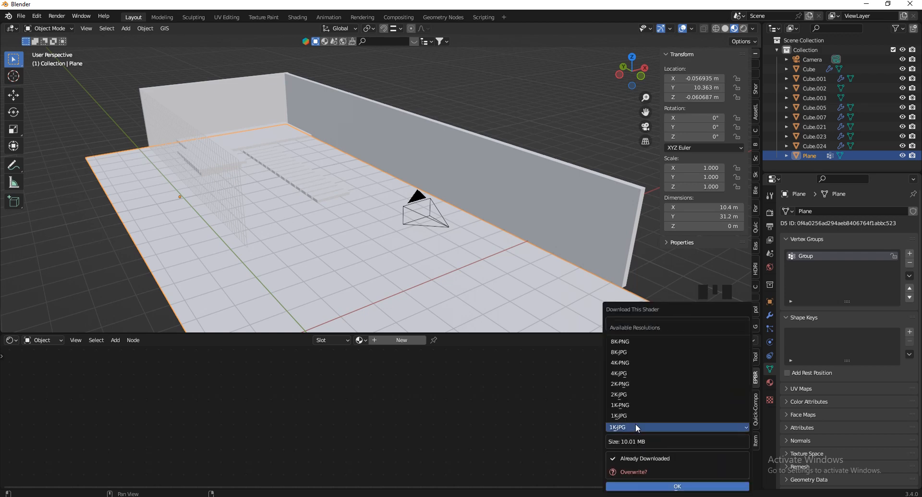
left_click(630, 394)
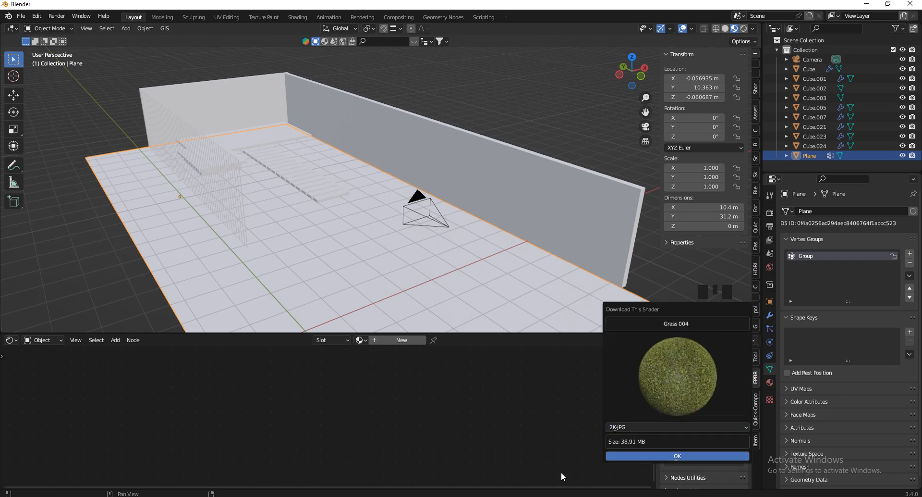
left_click(535, 468)
scroll(671, 420, "down", 1)
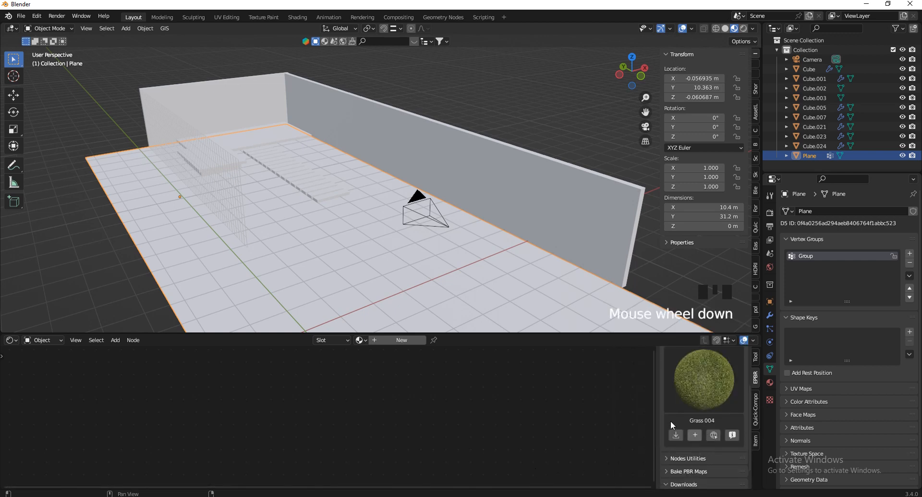
left_click(695, 434)
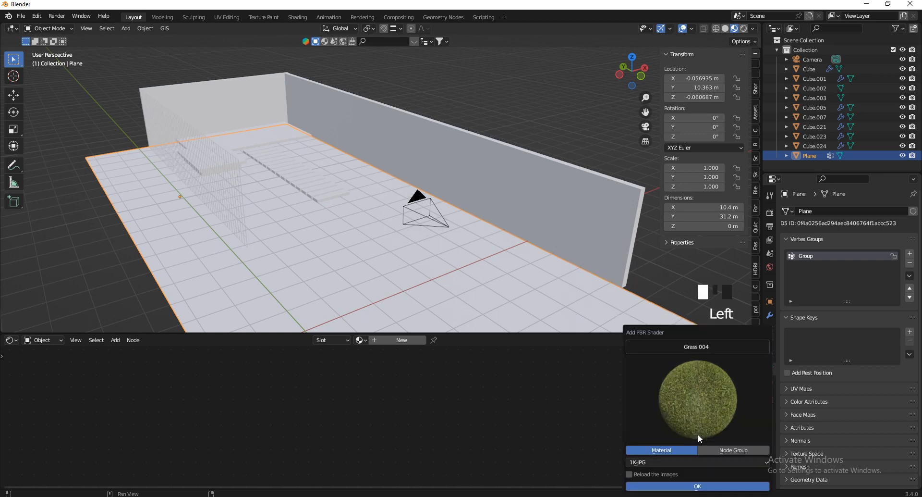
left_click(669, 486)
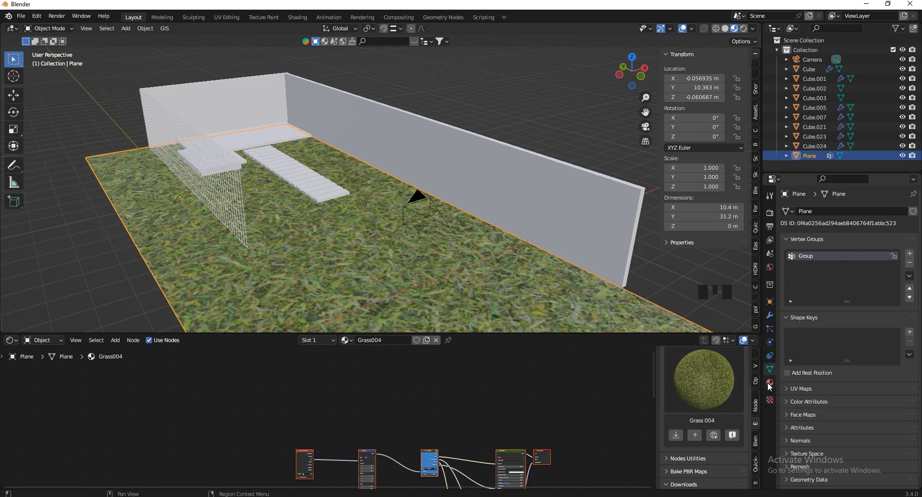
Show the floor plane's material settings and orbit around the scene
left_click(770, 383)
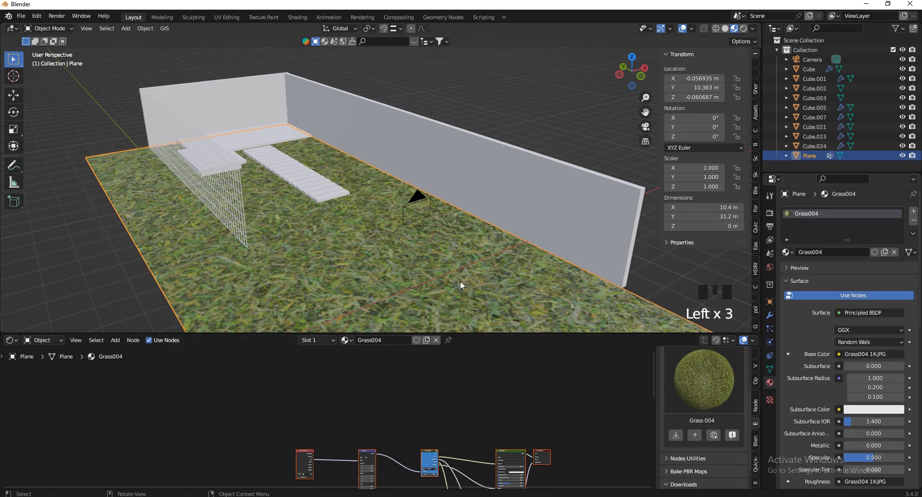
scroll(373, 165, "down", 4)
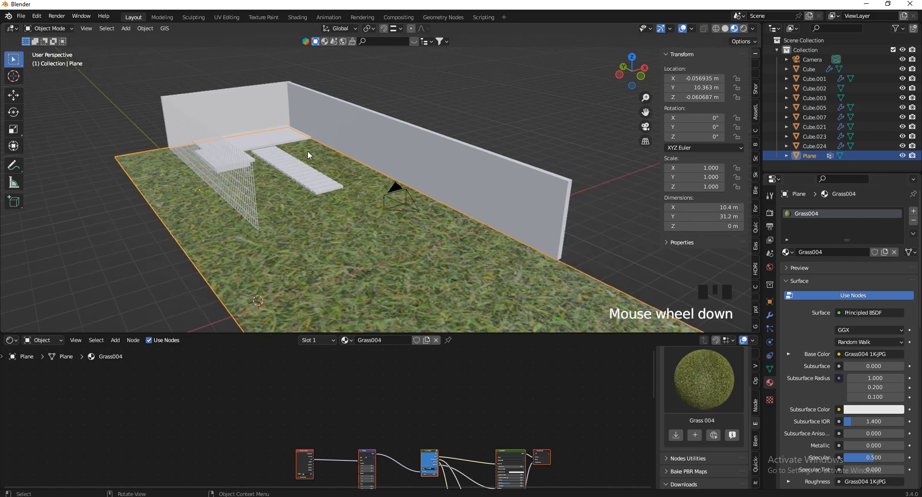
scroll(425, 192, "up", 2)
left_click_drag(637, 69, 659, 83)
scroll(287, 186, "up", 3)
scroll(336, 232, "up", 4)
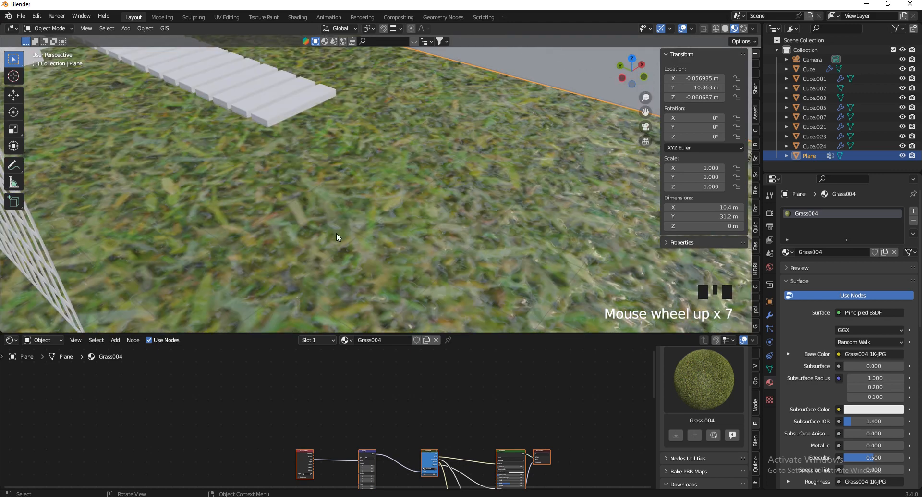
scroll(346, 188, "down", 3)
scroll(361, 196, "down", 4)
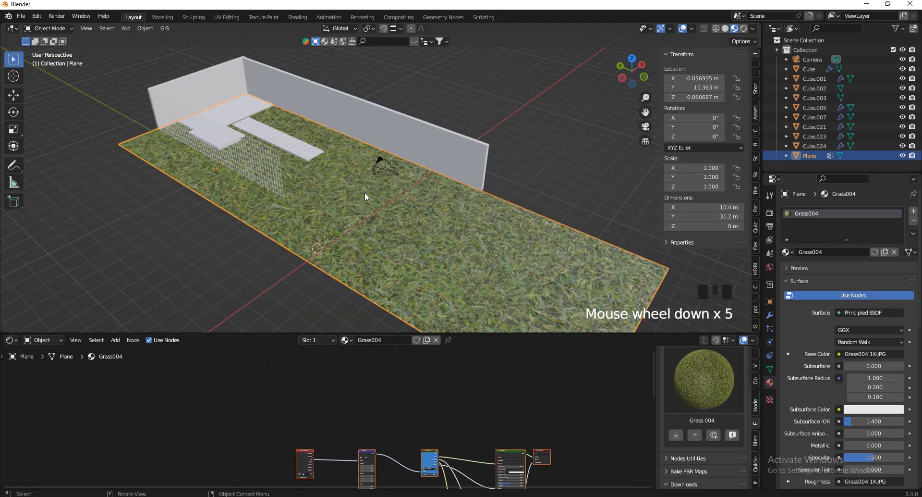
Apply the floor plane's scale with Ctrl+A
left_click(451, 214)
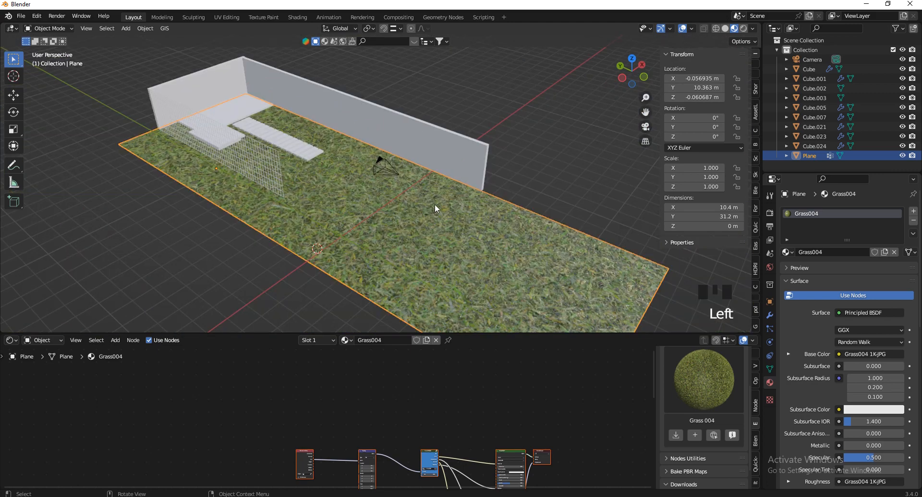
key("ctrl+a")
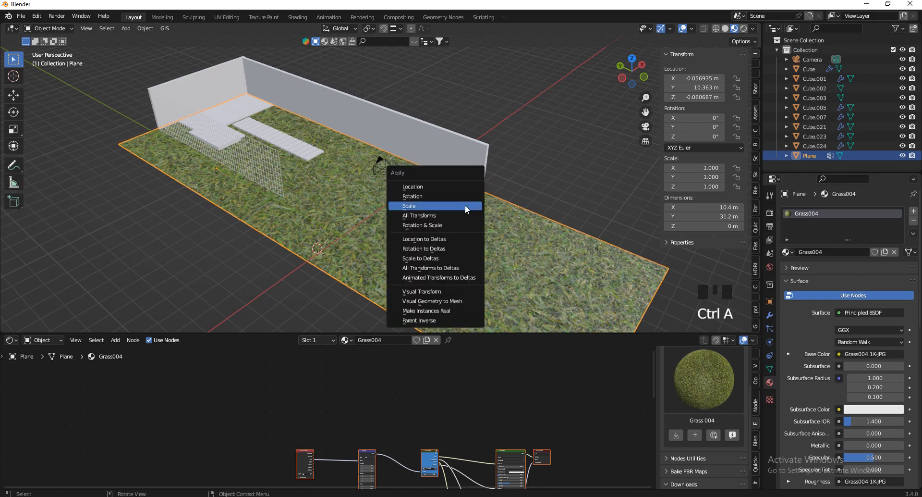
left_click(428, 208)
Cube-project the floor plane's UVs in Edit Mode, then return to Object Mode
scroll(366, 156, "up", 1)
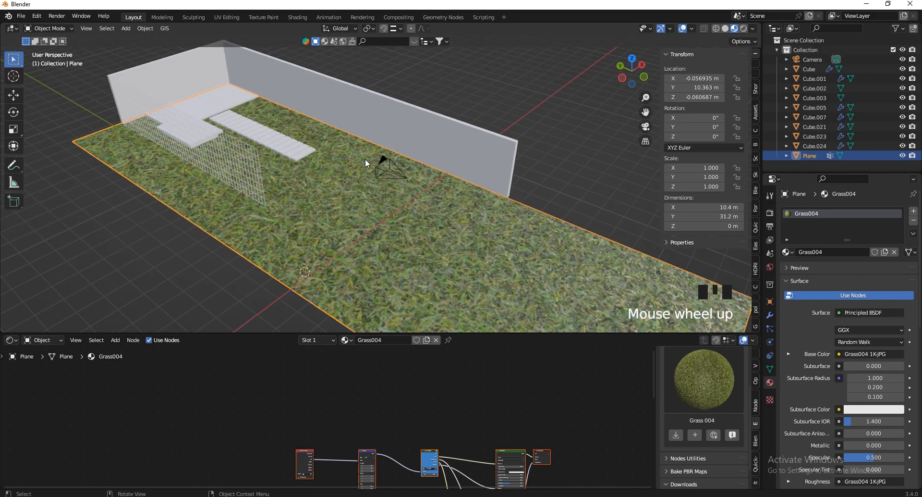
key("Tab")
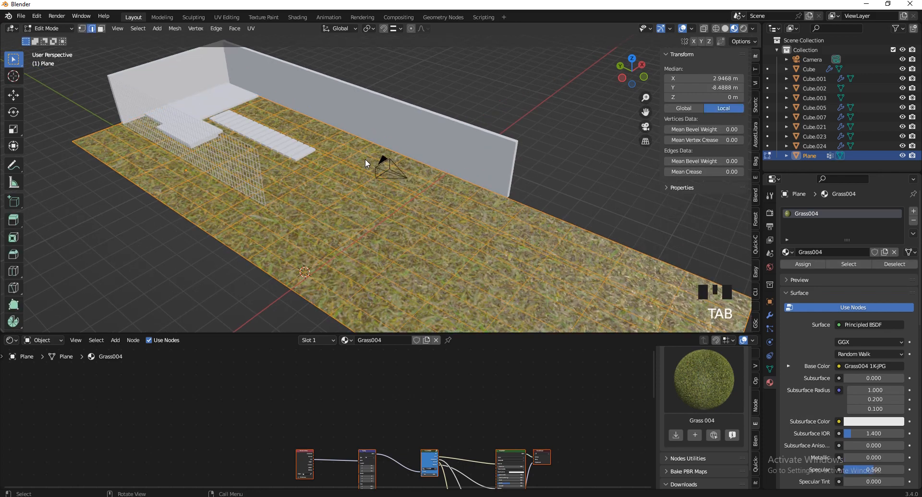
key("u")
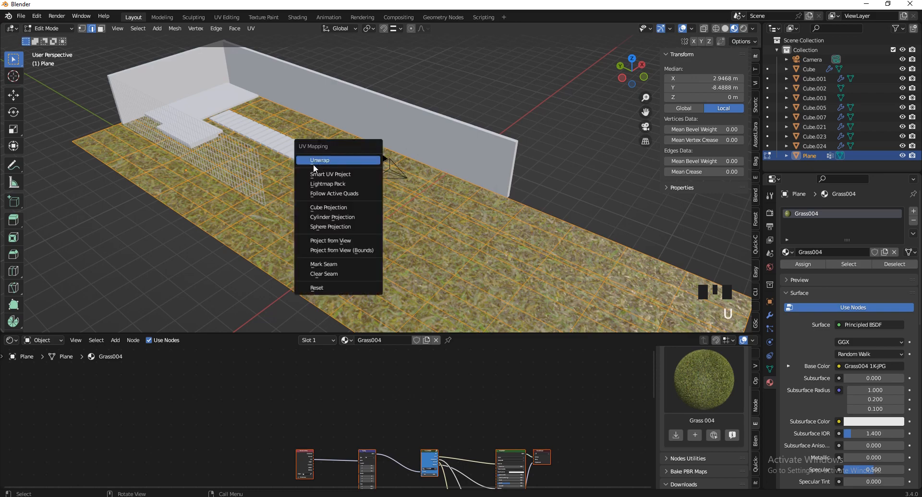
left_click(329, 207)
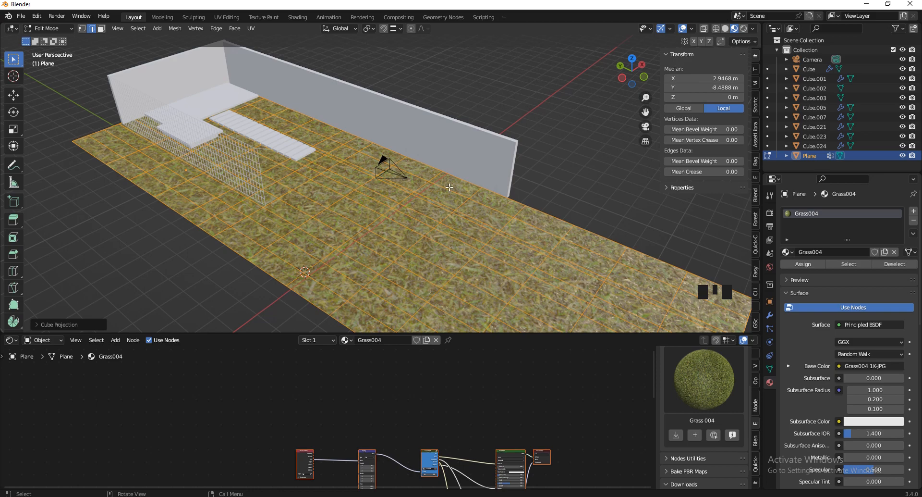
key("Tab")
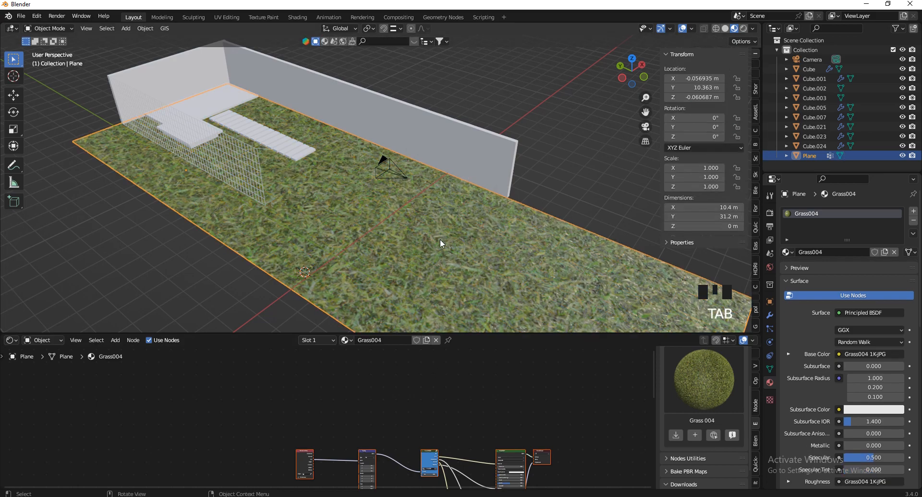
Add a Value node to the grass material by searching 'va'
scroll(448, 448, "down", 2)
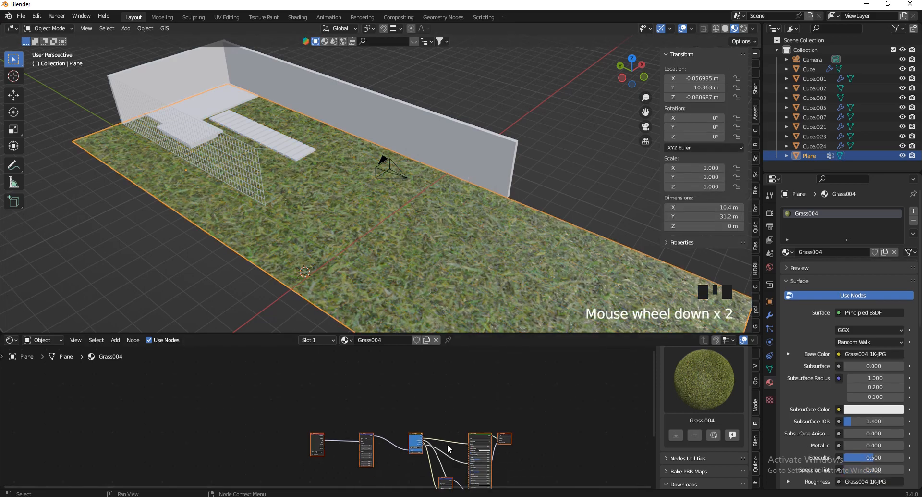
scroll(448, 448, "up", 2)
scroll(499, 389, "down", 5)
scroll(510, 378, "up", 4)
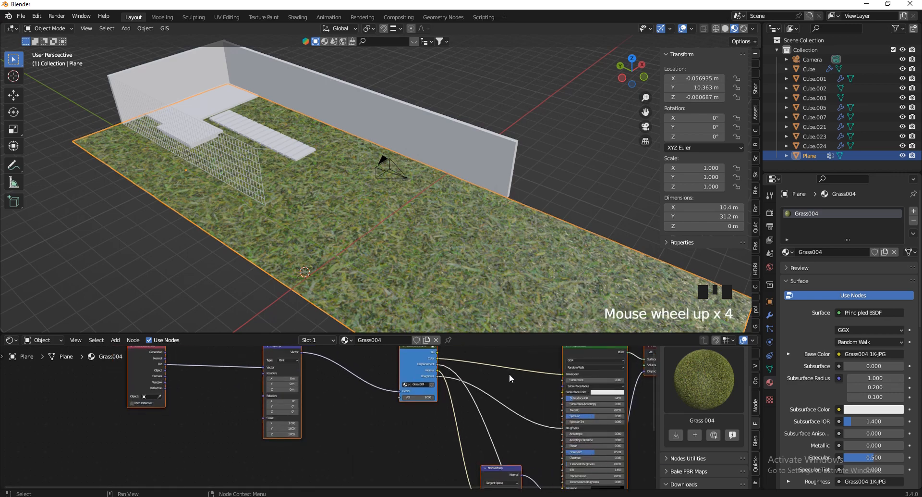
scroll(510, 378, "down", 7)
scroll(316, 427, "up", 10)
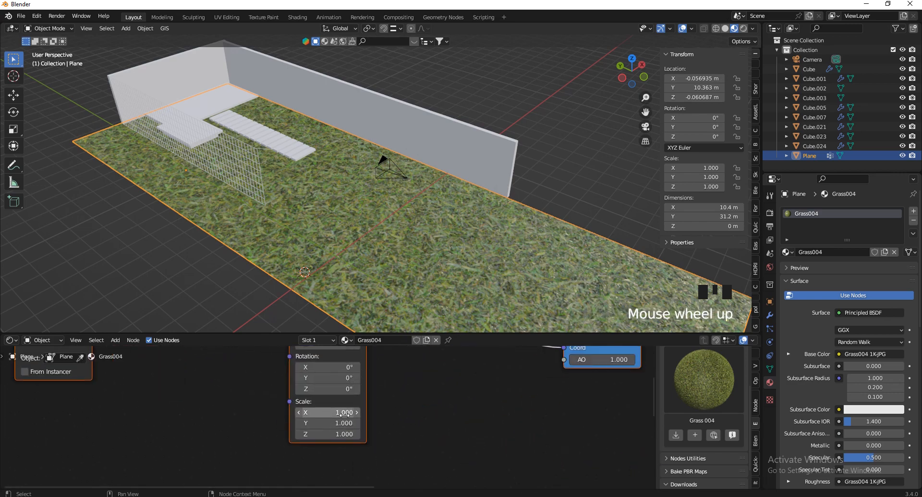
key("shift+a")
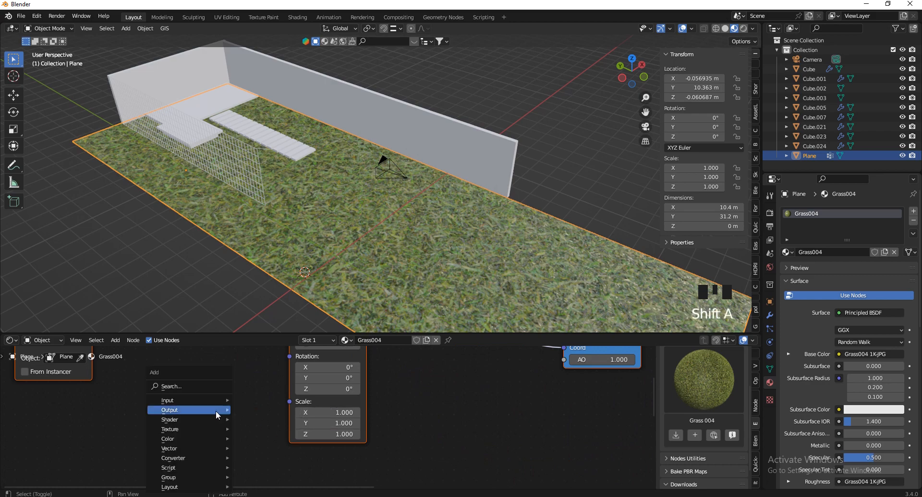
left_click(174, 385)
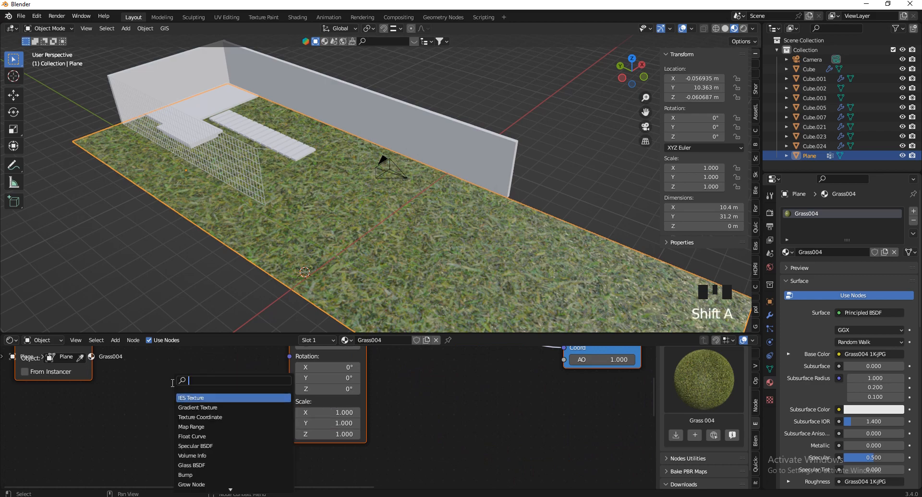
type("va")
left_click(191, 397)
left_click(159, 440)
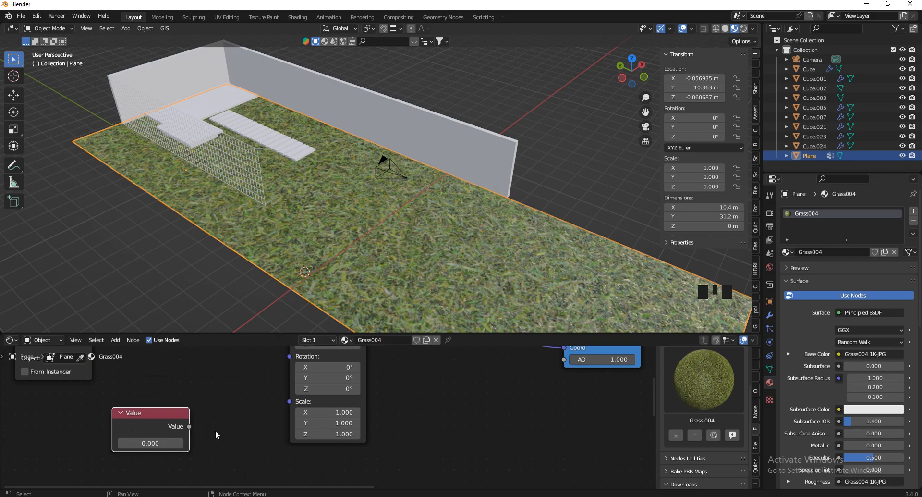
Link the Value node to the texture Scale and raise it to about 4.3
left_click_drag(188, 432, 288, 405)
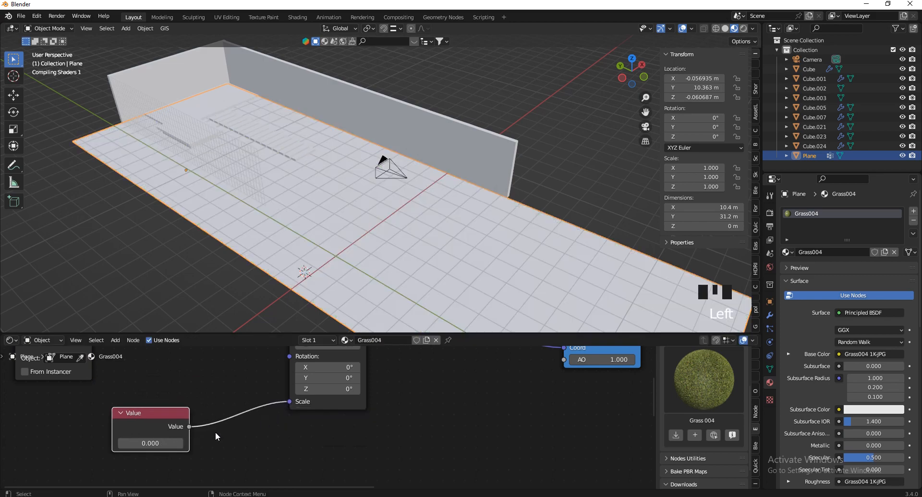
left_click_drag(147, 443, 179, 443)
scroll(258, 164, "up", 7)
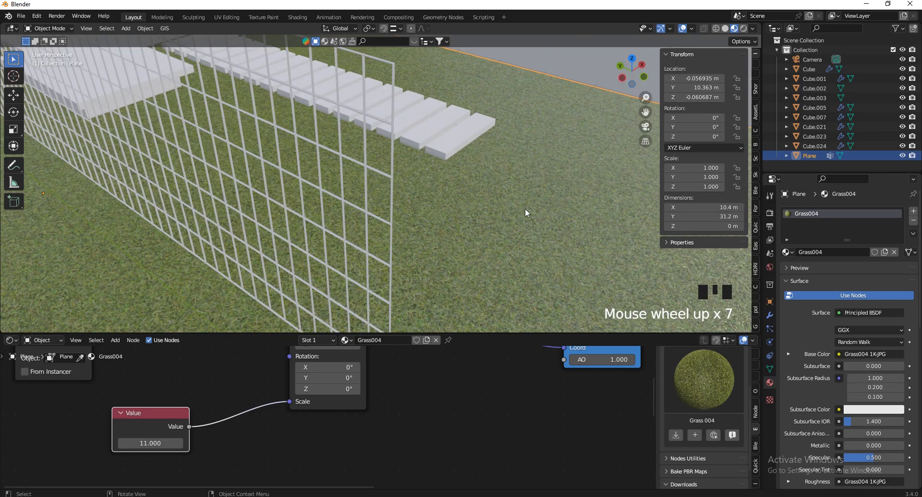
scroll(329, 205, "down", 3)
scroll(448, 174, "up", 12)
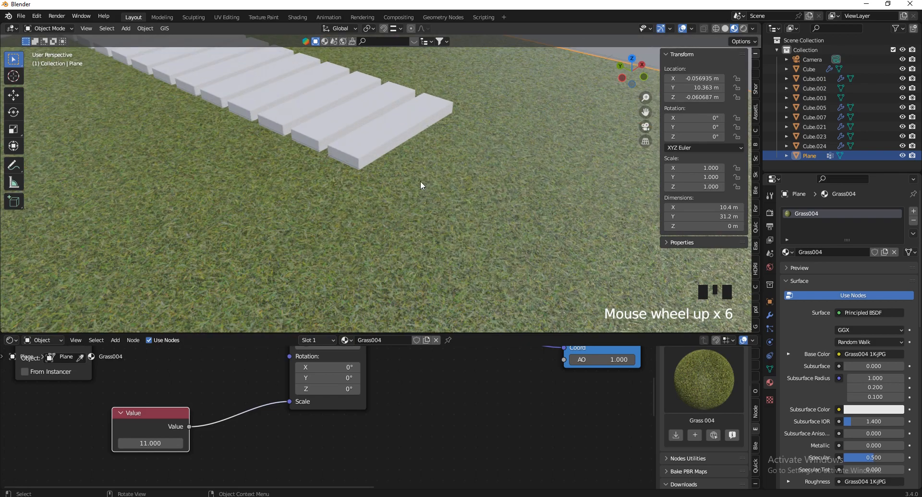
scroll(341, 213, "down", 5)
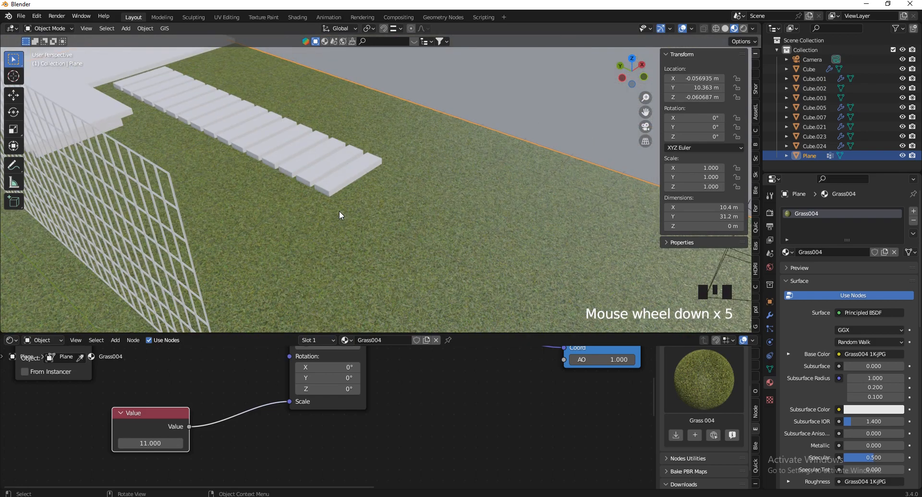
Check through the camera and raise the Value to 29.400 for finer grass
key("KP_0")
scroll(340, 214, "down", 5)
scroll(326, 249, "up", 9)
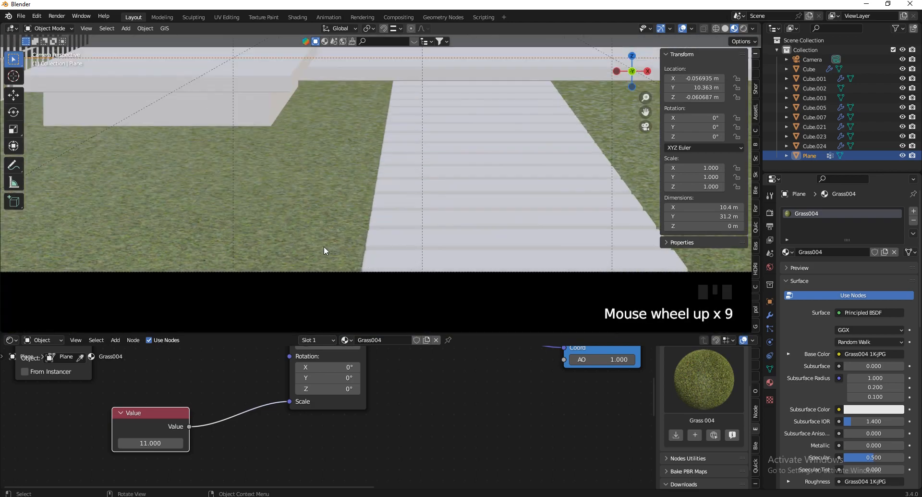
scroll(324, 250, "up", 9)
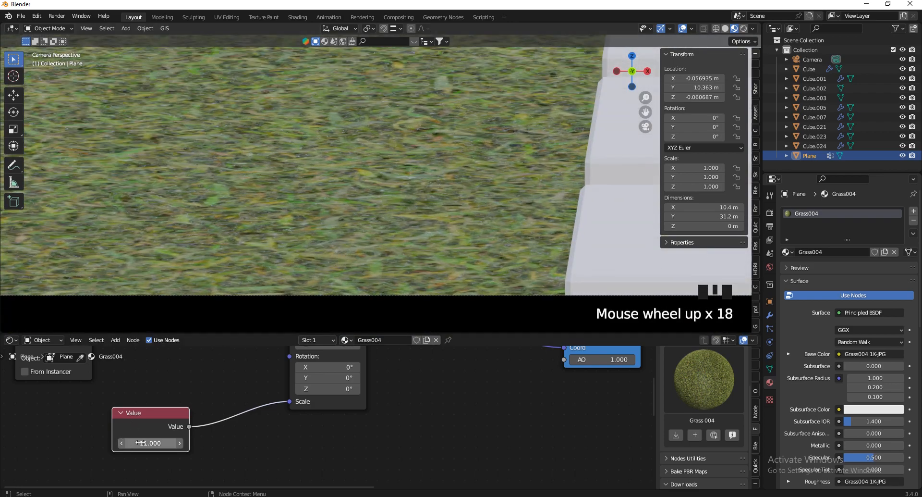
left_click_drag(140, 442, 186, 389)
scroll(295, 236, "down", 8)
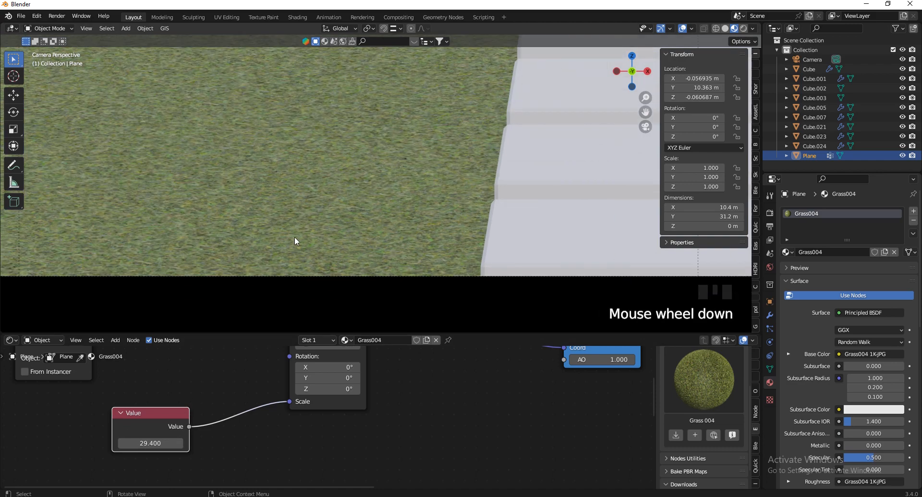
scroll(269, 250, "up", 4)
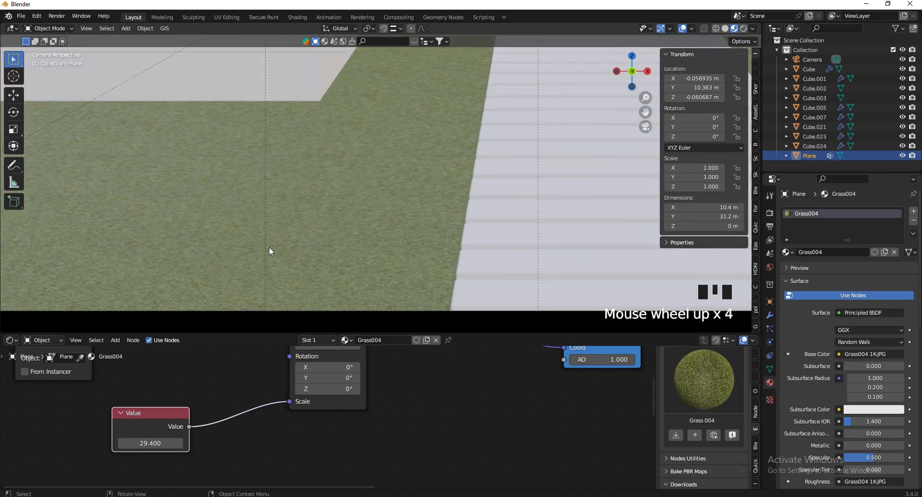
scroll(321, 242, "down", 4)
scroll(240, 390, "down", 2)
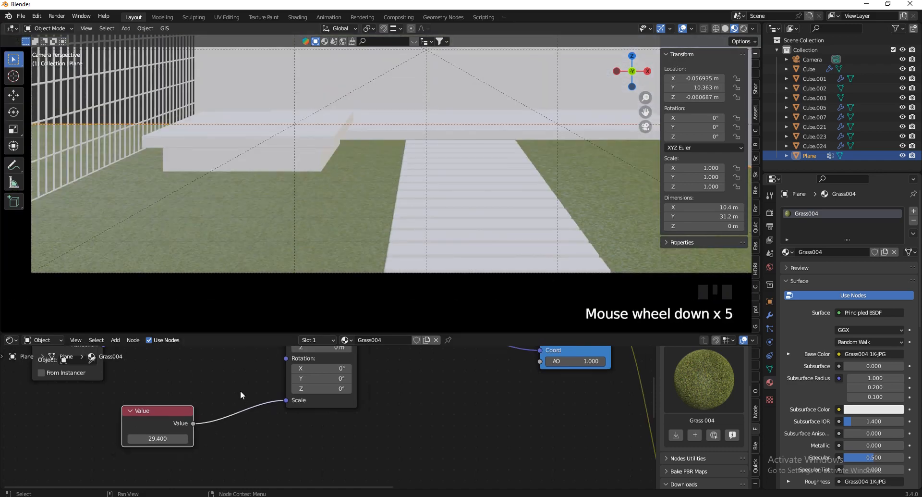
Lower the Grass004 Principled BSDF Specular from 0.500 to 0.000
scroll(501, 394, "up", 16)
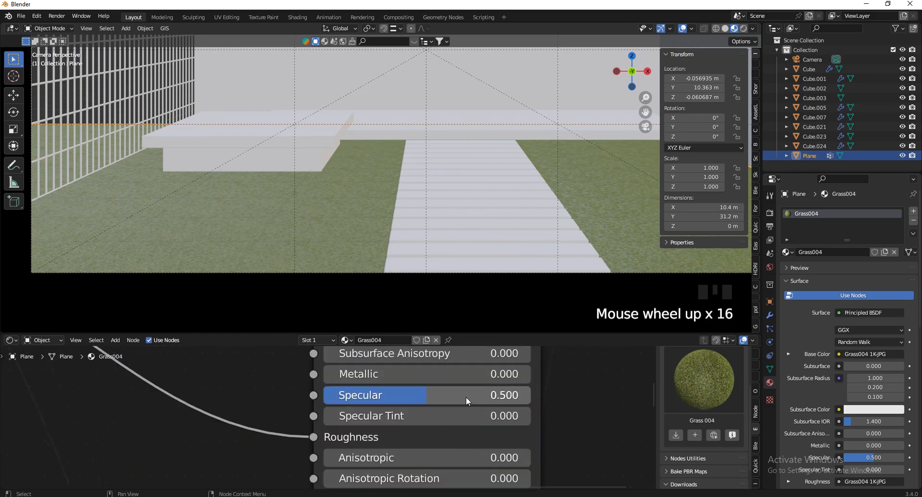
left_click_drag(466, 394, 394, 395)
scroll(314, 226, "down", 11)
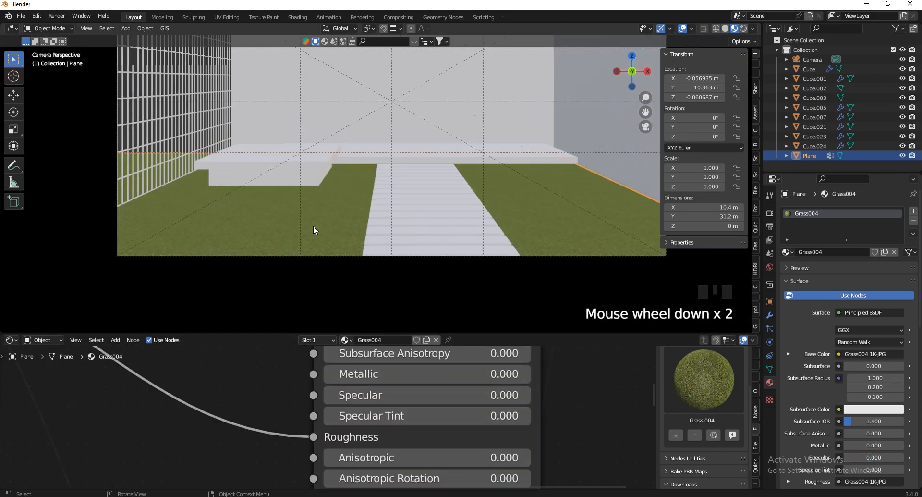
scroll(416, 153, "up", 5)
scroll(410, 211, "up", 2)
scroll(423, 252, "up", 12)
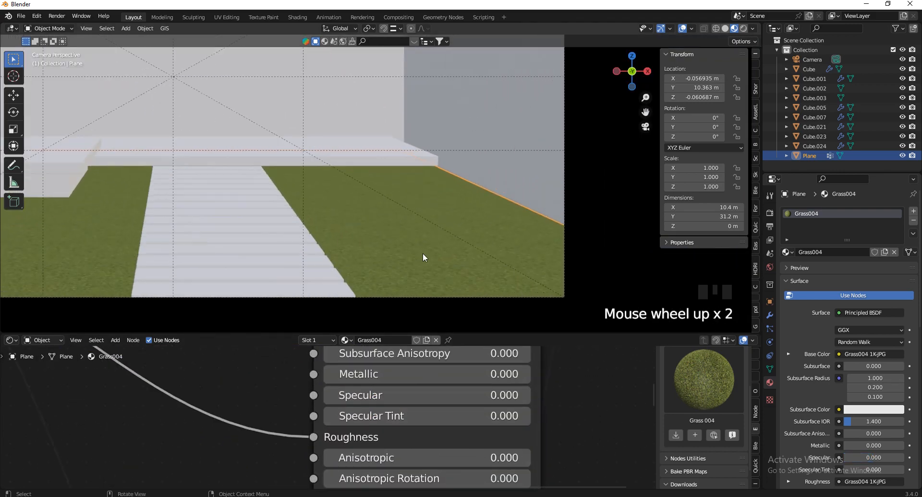
scroll(429, 249, "up", 2)
scroll(473, 240, "down", 4)
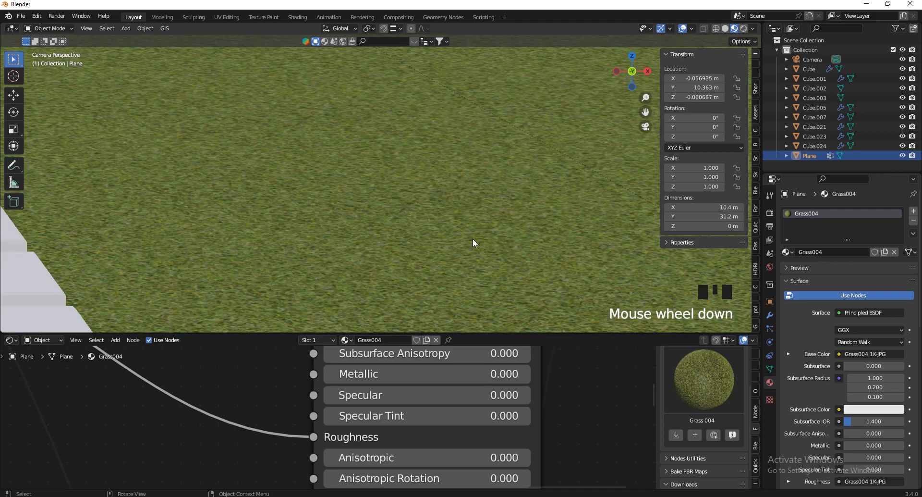
scroll(478, 207, "down", 4)
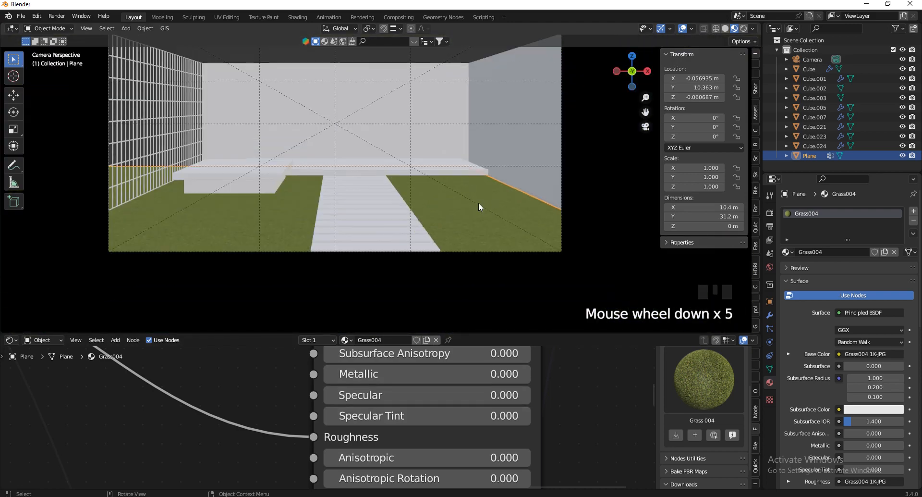
Select the white step path and filter the EPBR asset category to Wood
left_click(365, 215)
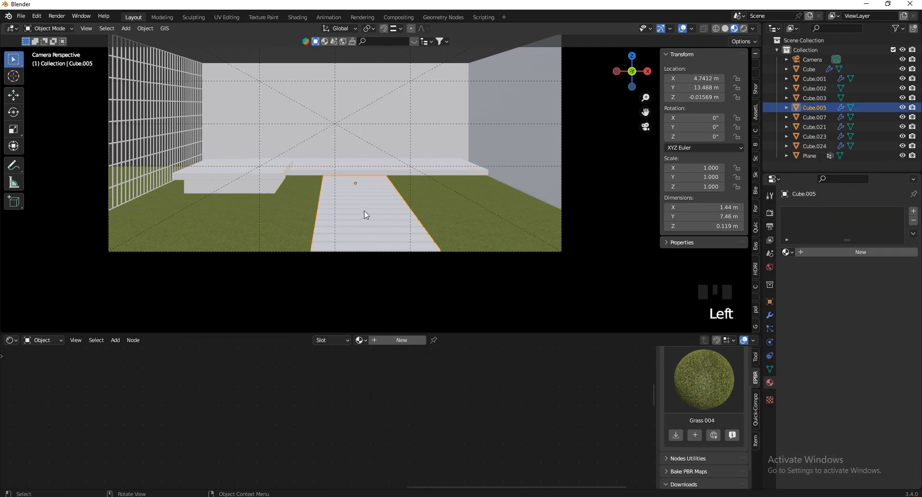
scroll(725, 414, "up", 8)
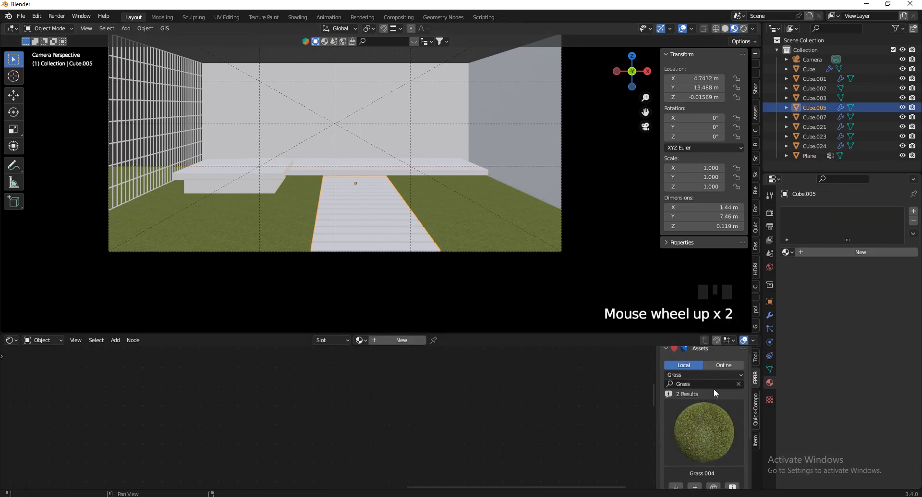
left_click(717, 380)
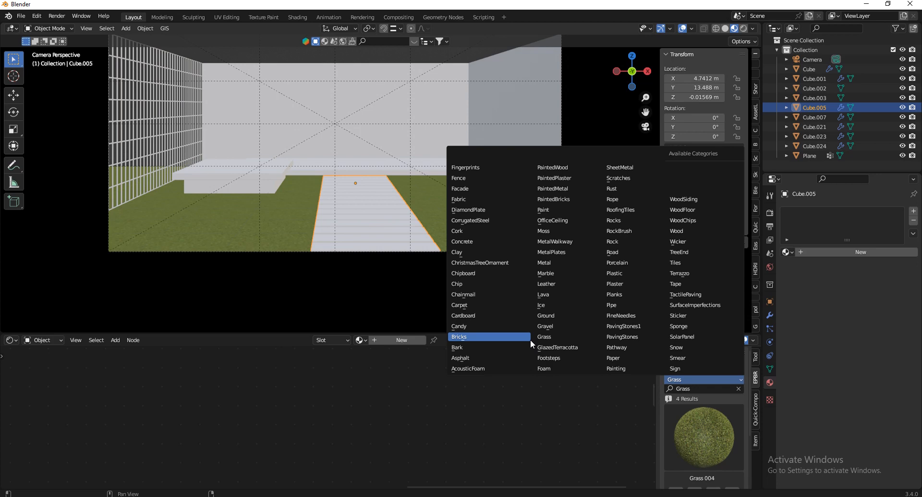
left_click(693, 230)
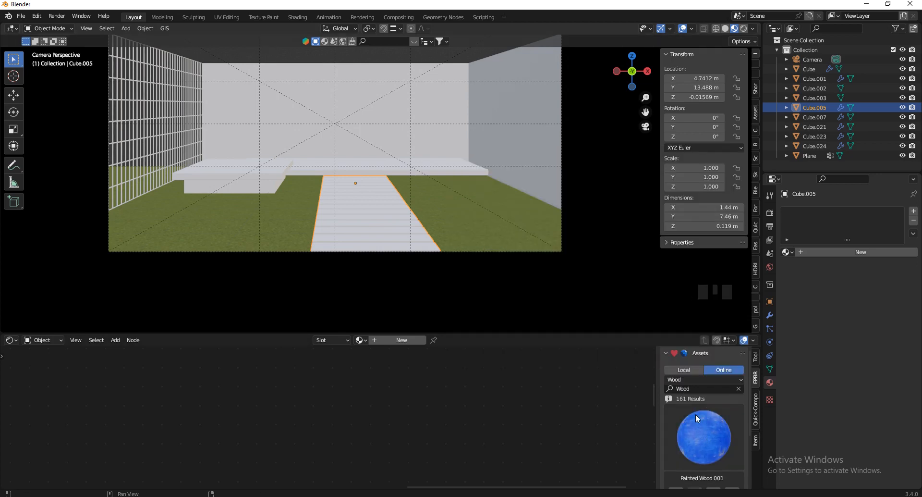
Pick Wood049 from the wood gallery and bring up its download options
left_click(701, 435)
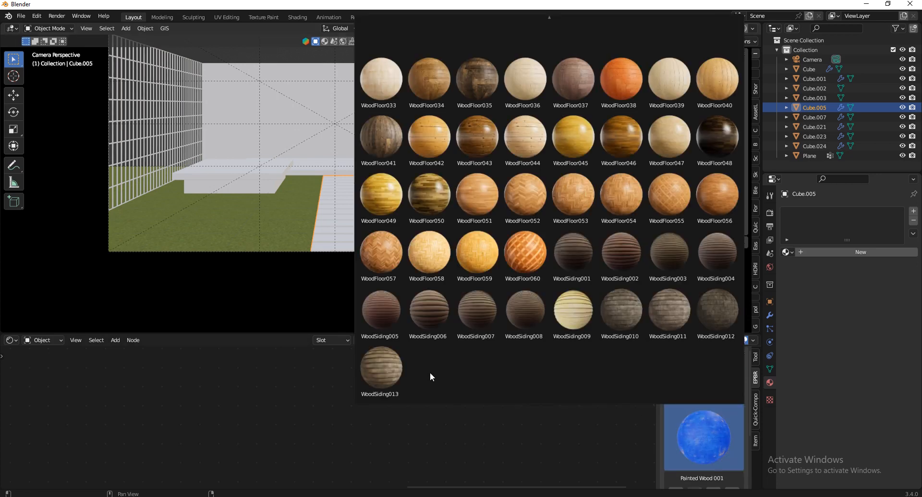
mouse_move(554, 11)
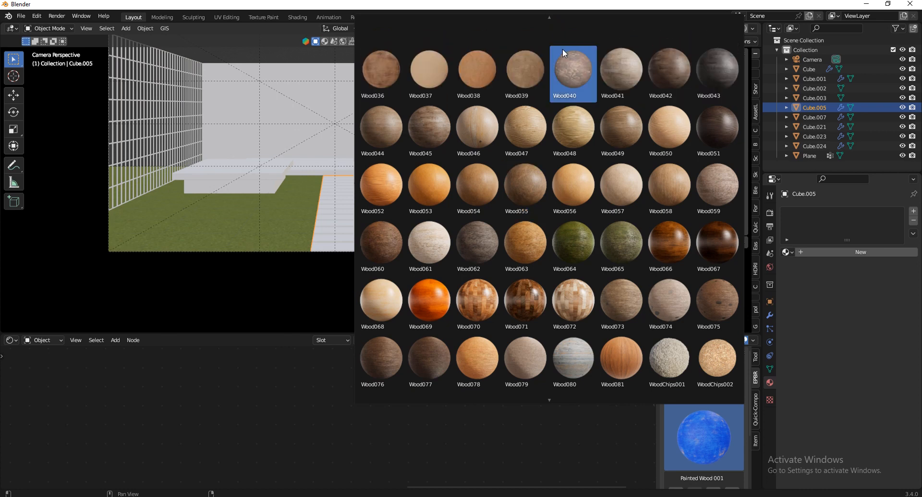
left_click(625, 115)
scroll(728, 428, "down", 2)
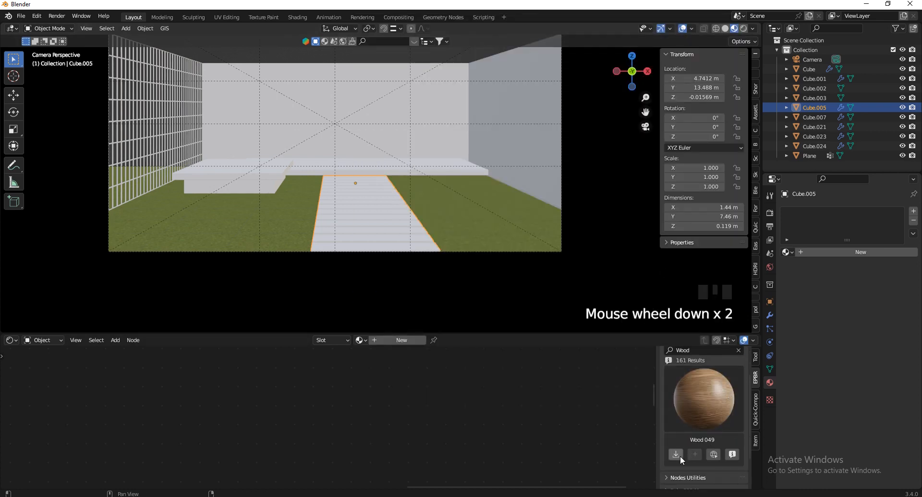
left_click(680, 455)
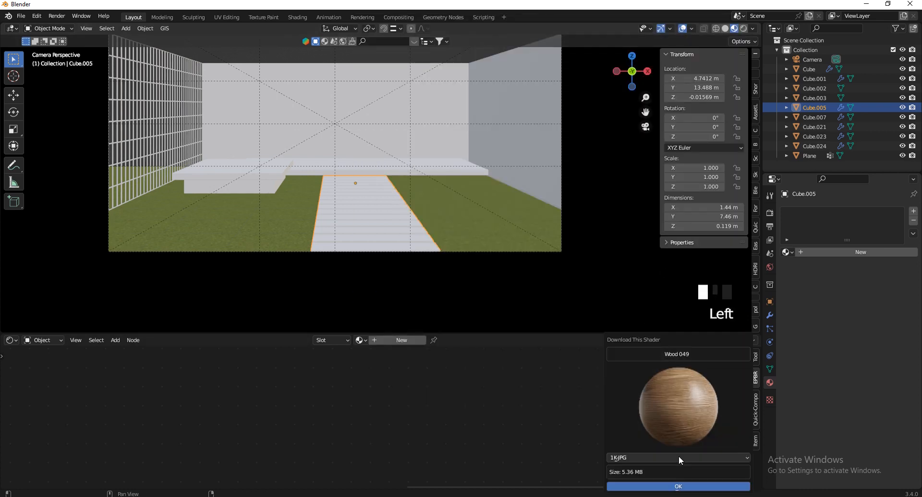
Download Wood 049 at 2K-JPG resolution
left_click(664, 487)
scroll(721, 461, "down", 5)
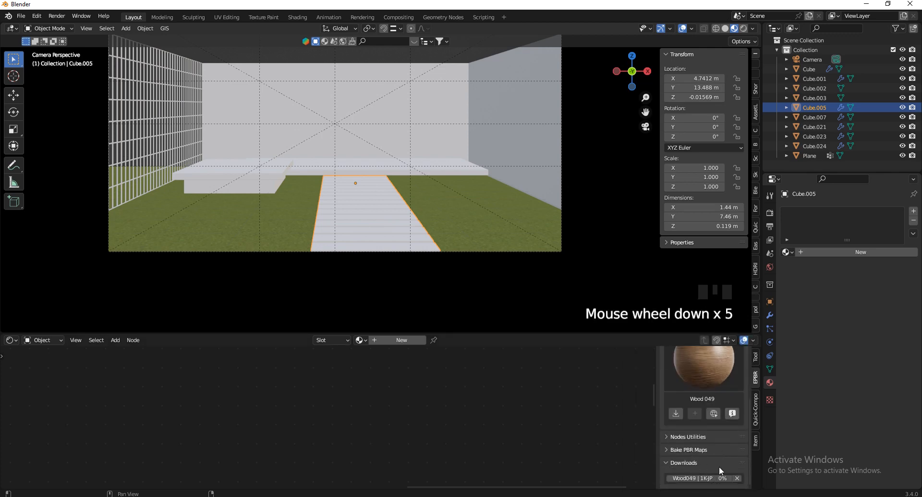
left_click(676, 414)
left_click(627, 453)
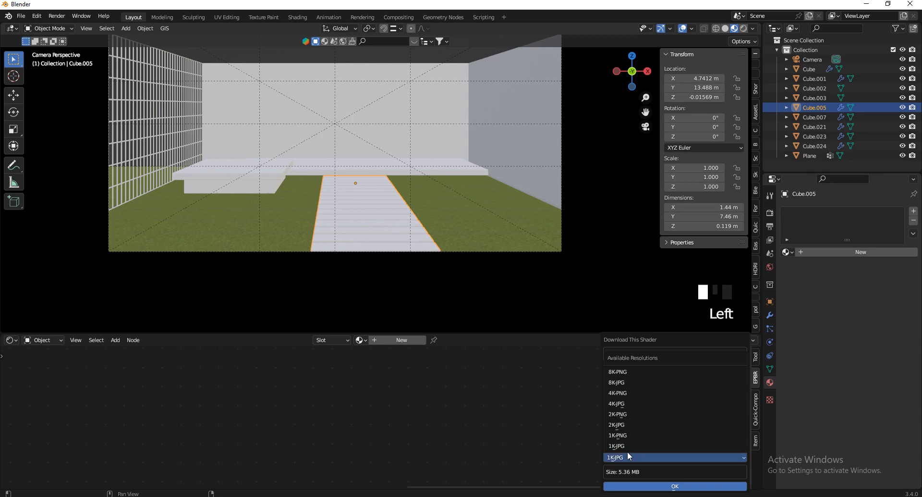
left_click(633, 426)
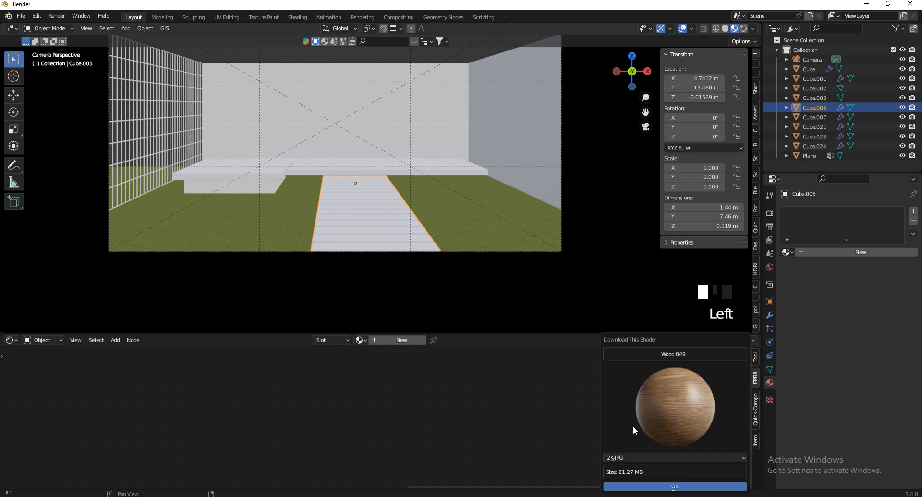
left_click(675, 486)
Orbit the view away from the camera to inspect the step slabs
scroll(702, 419, "up", 6)
left_click_drag(636, 75, 286, 303)
scroll(287, 307, "up", 9)
scroll(542, 179, "down", 3)
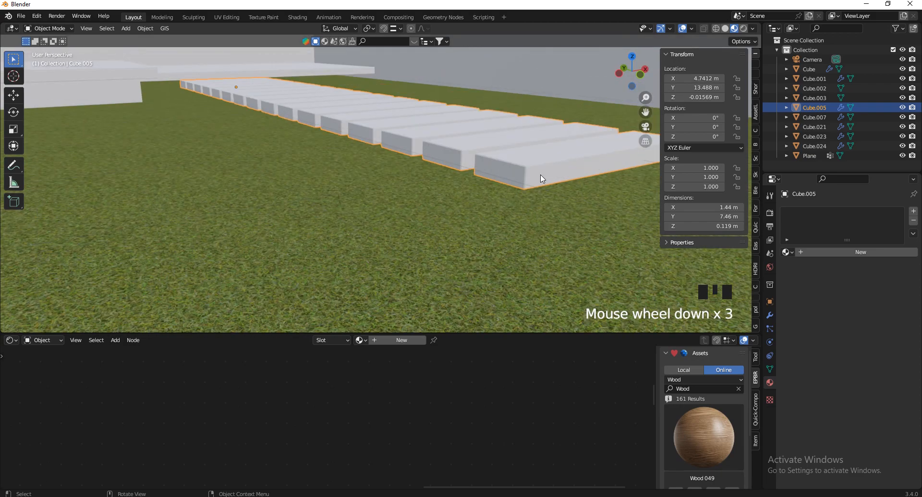
scroll(590, 166, "up", 5)
scroll(410, 296, "down", 7)
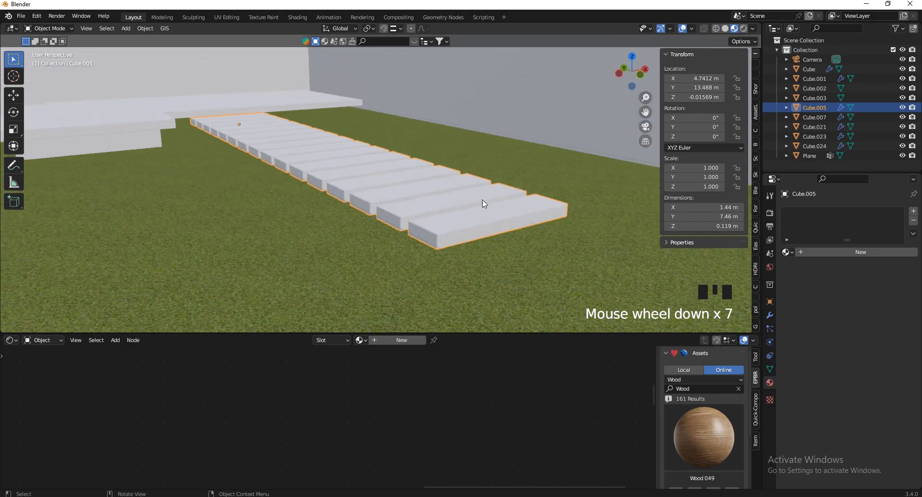
scroll(631, 177, "up", 2)
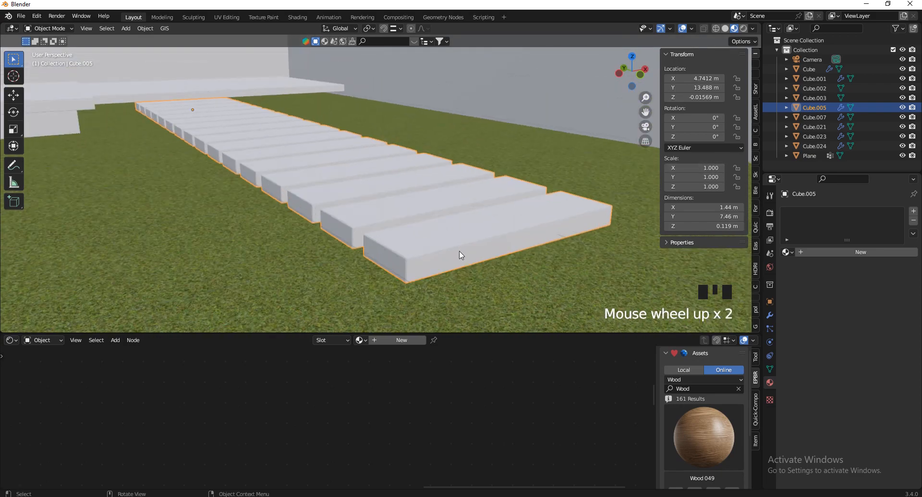
In Edit Mode, select the whole step path mesh and mark its edges as seams
key("Tab")
left_click(320, 293)
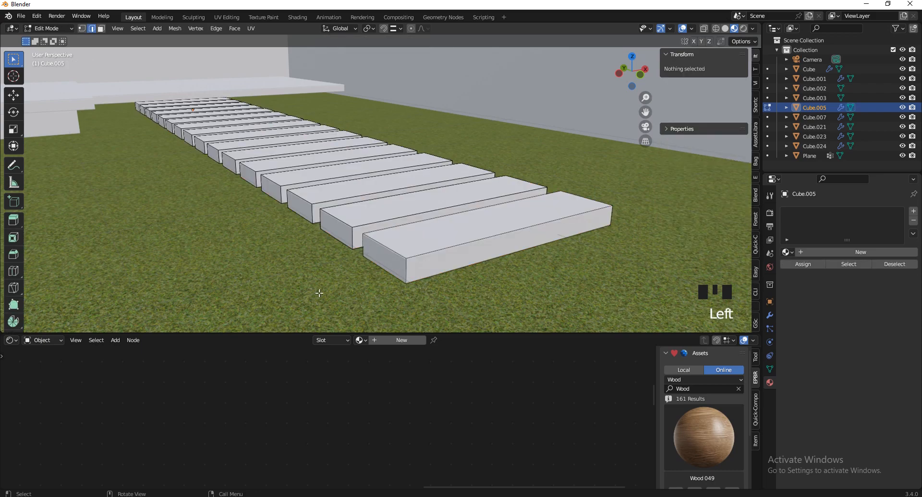
key("a")
right_click(209, 233)
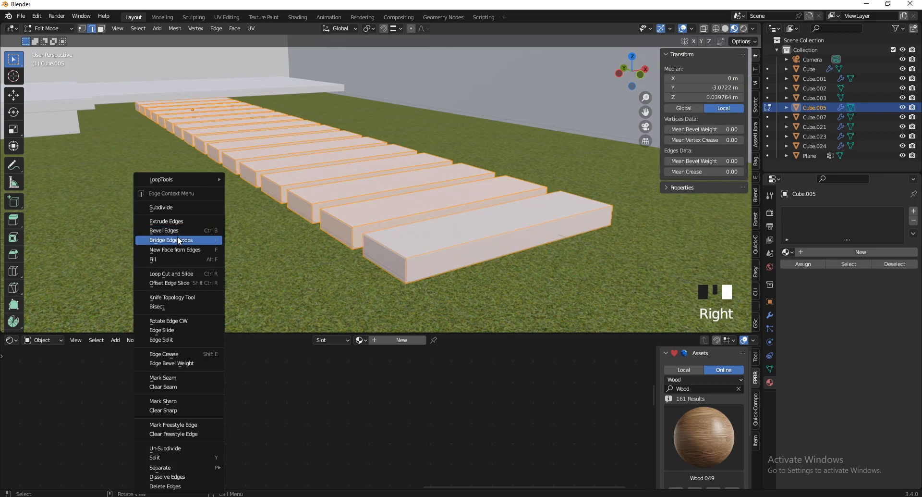
left_click(163, 377)
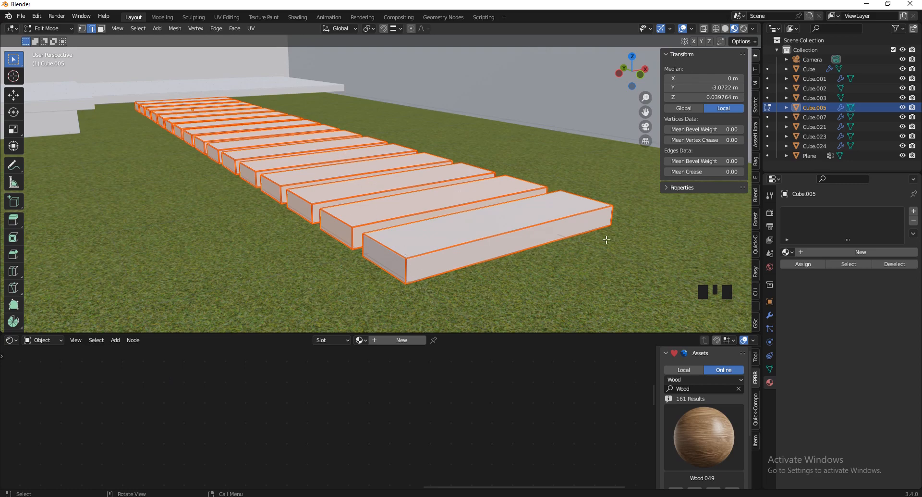
scroll(536, 237, "up", 2)
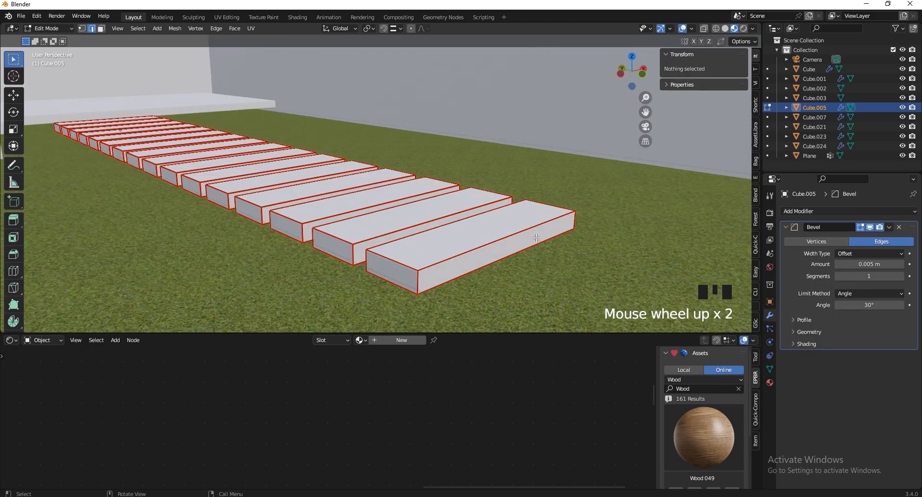
Unwrap the entire plank mesh and return to Object Mode
key("a")
key("u")
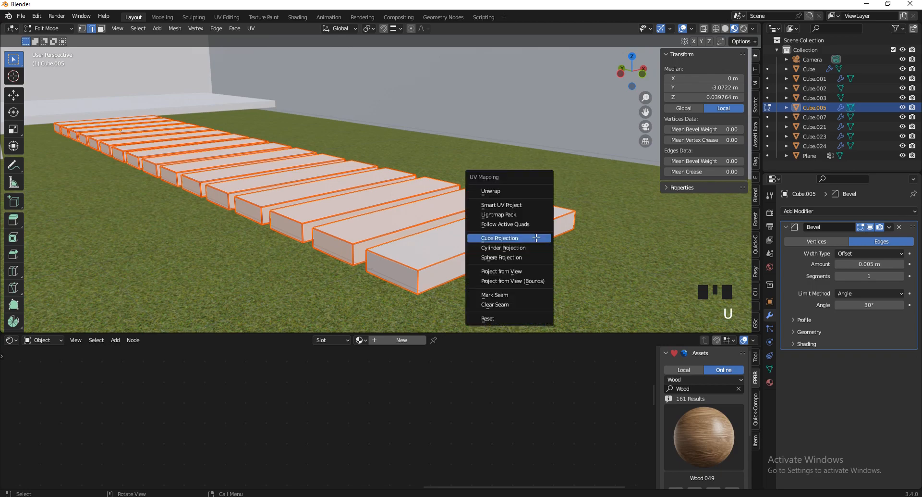
left_click(490, 192)
key("Tab")
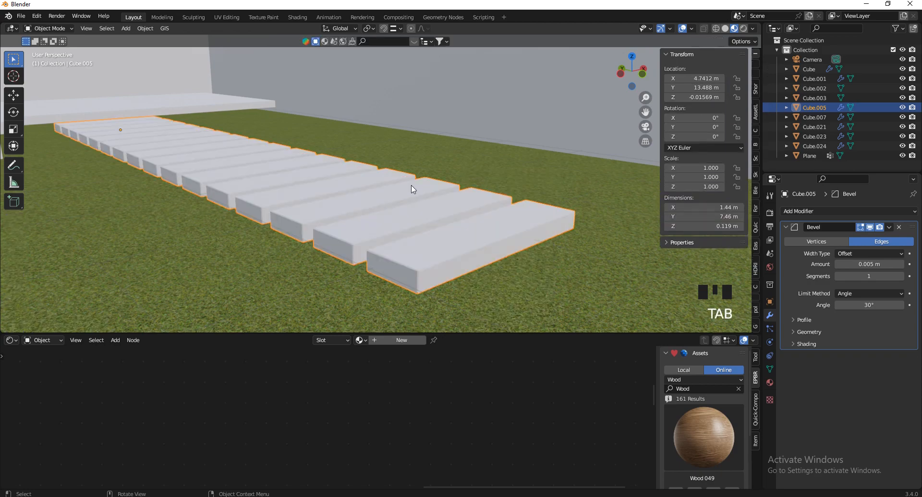
Apply the Wood 049 material to the plank path
scroll(708, 455, "down", 2)
left_click(699, 453)
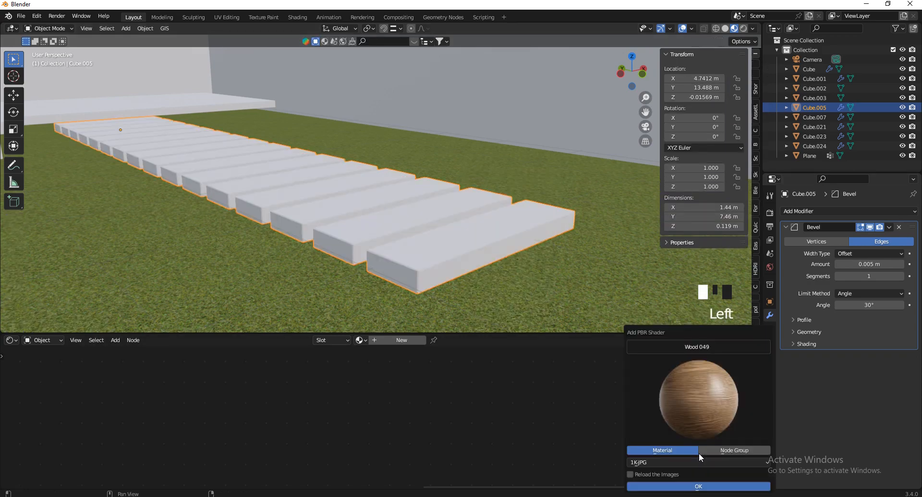
left_click(680, 486)
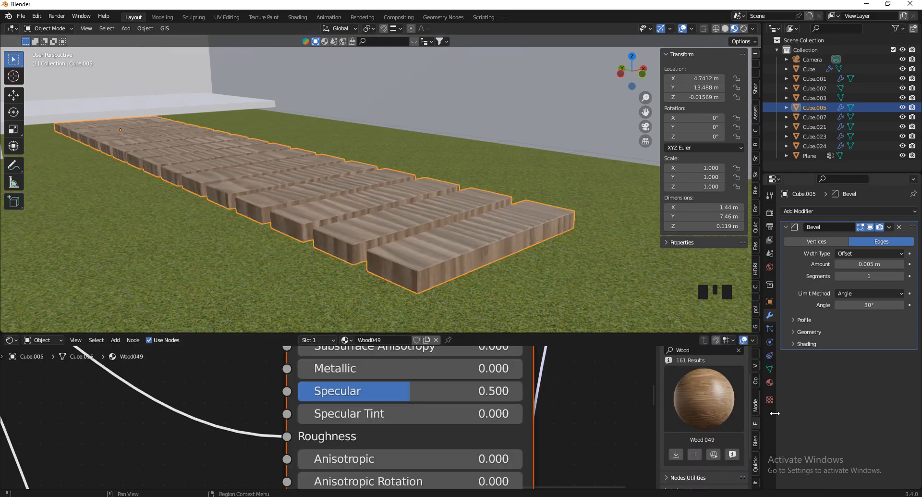
Walk the view closer to the planks to inspect the wood texture
key("shift+grave")
key("w")
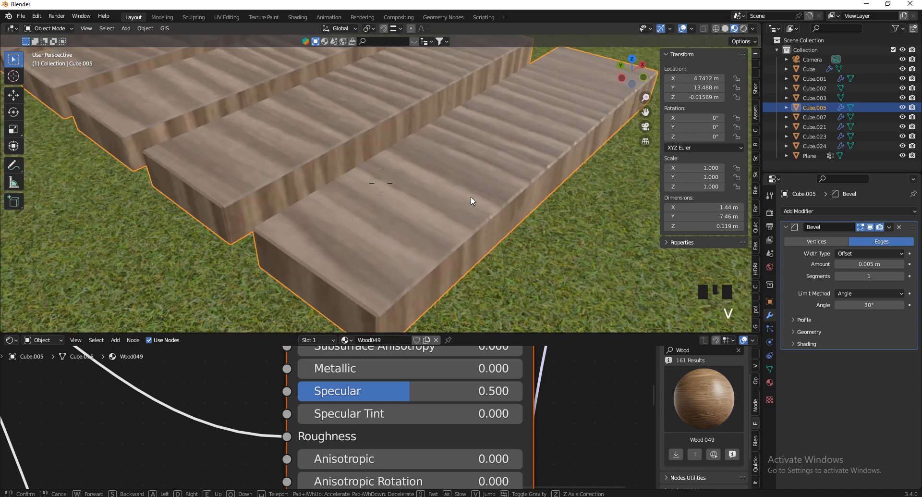
left_click(466, 226)
scroll(454, 382, "down", 3)
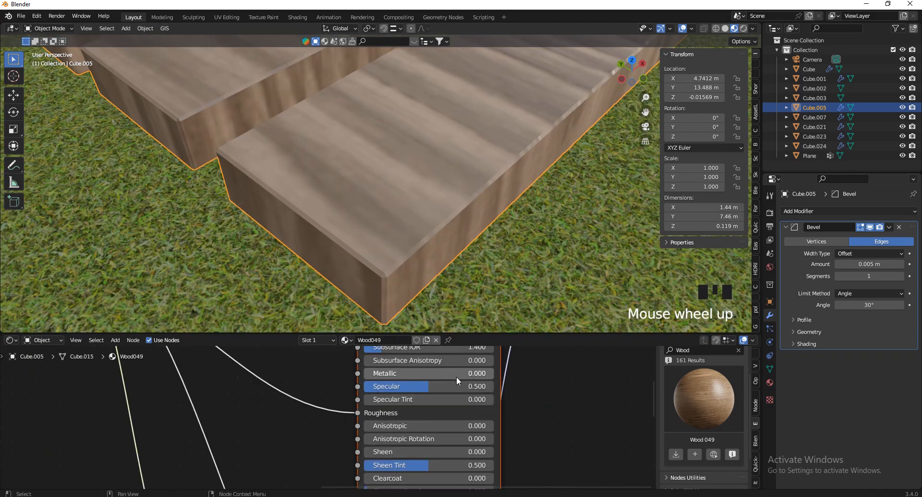
scroll(462, 372, "down", 1)
scroll(239, 388, "up", 2)
scroll(238, 388, "down", 1)
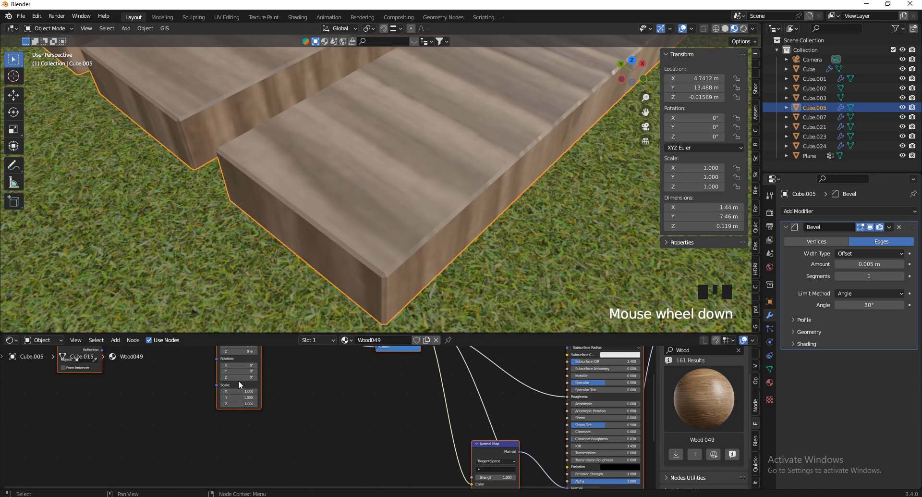
scroll(239, 388, "up", 1)
left_click_drag(238, 390, 239, 419)
Add a Value node and link it to the wood texture's Scale
left_click_drag(466, 202, 239, 419)
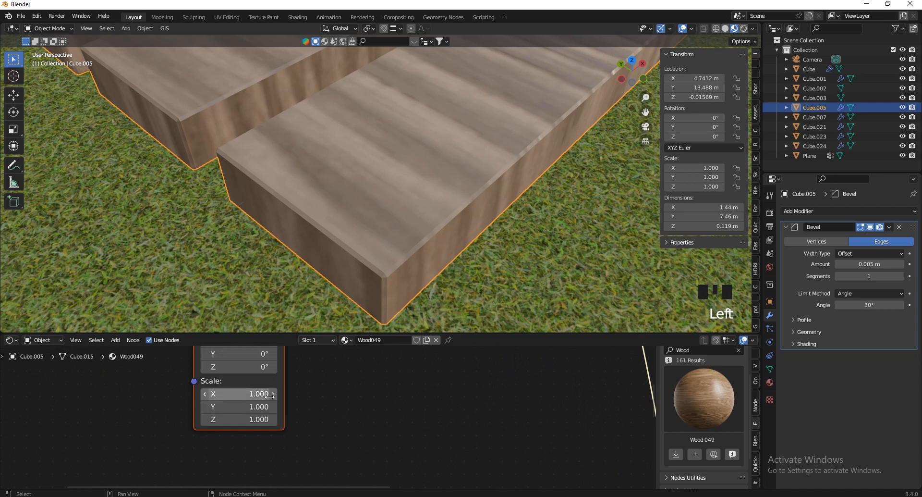
key("shift+a")
left_click(274, 388)
type("va")
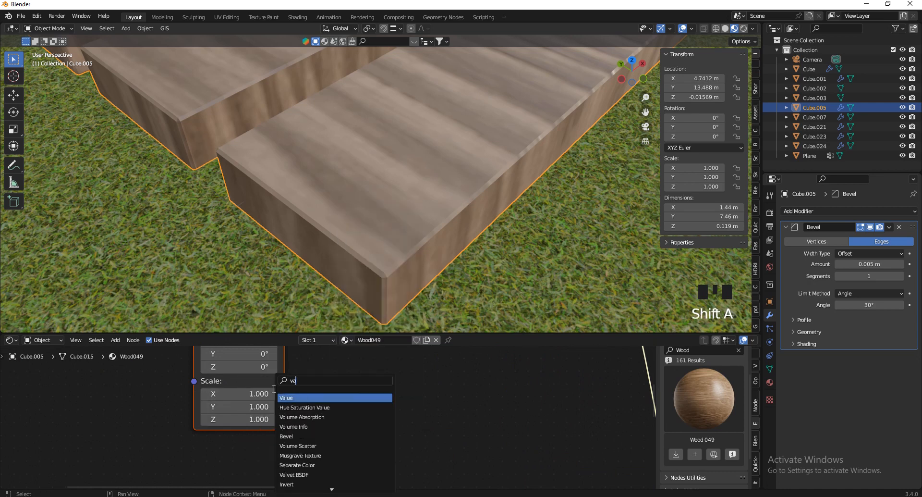
key("Return")
left_click(106, 411)
left_click_drag(103, 411, 190, 382)
Set the Value node to 5, then change it to 10
left_click(72, 430)
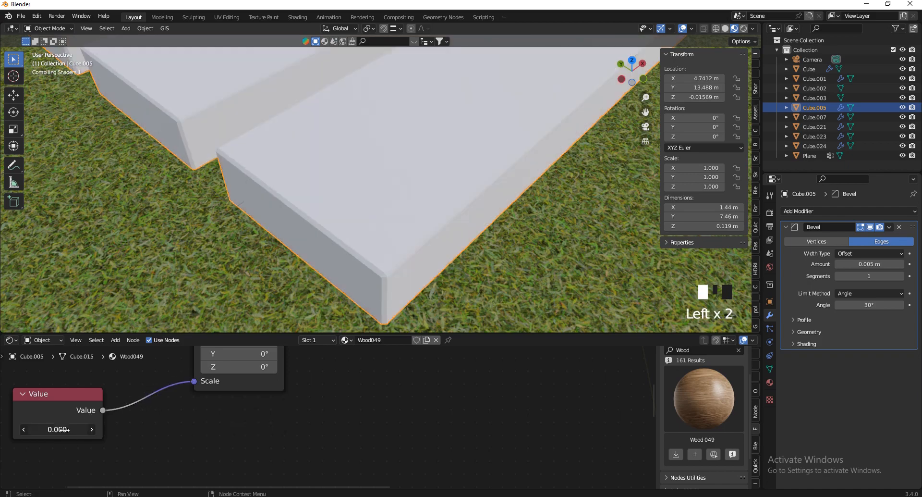
type("5")
key("Return")
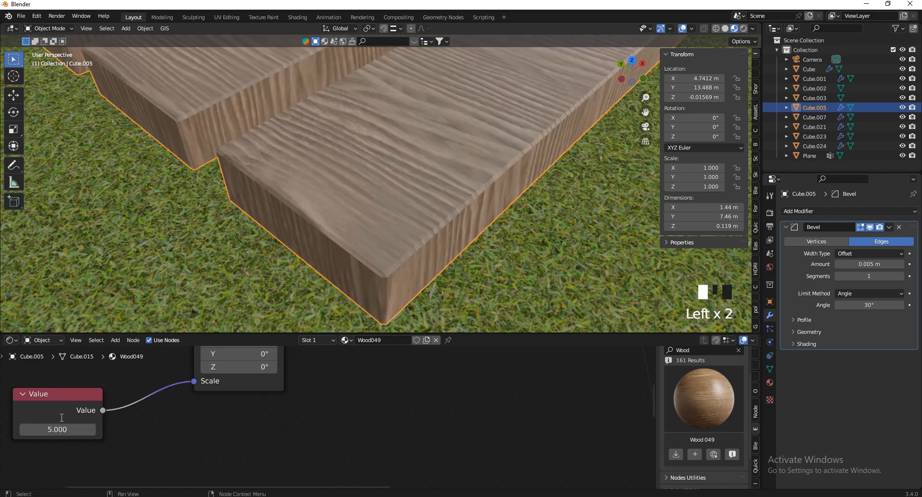
scroll(266, 267, "down", 4)
scroll(277, 244, "up", 2)
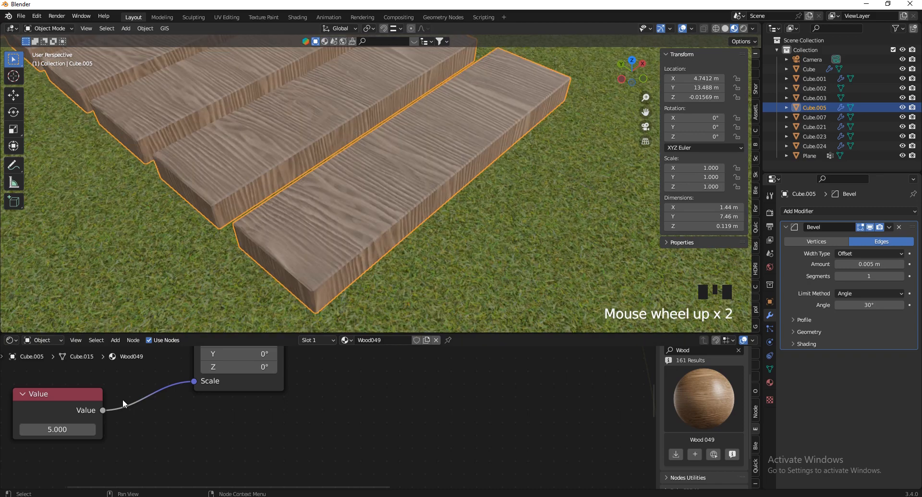
scroll(72, 442, "up", 3)
left_click(69, 426)
type("10")
key("Return")
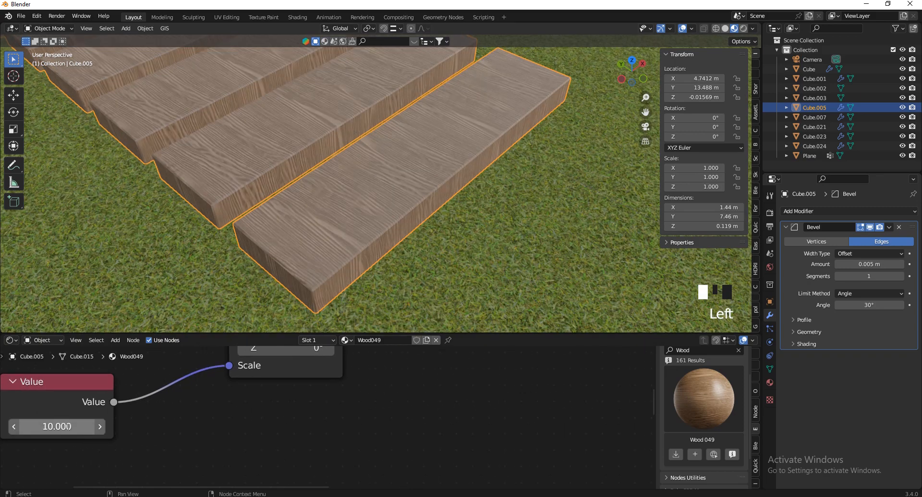
Rotate the wood texture mapping 90° around Z
scroll(302, 449, "down", 4)
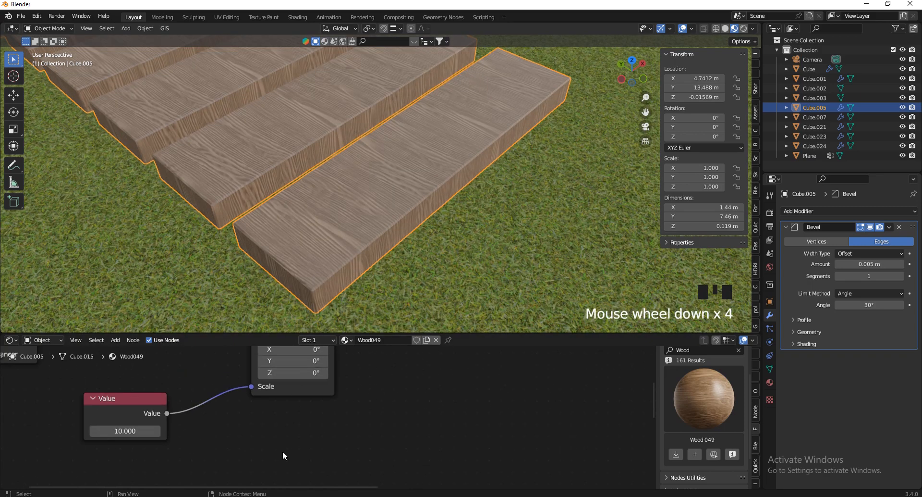
scroll(283, 433, "down", 1)
scroll(287, 389, "up", 5)
scroll(250, 432, "up", 1)
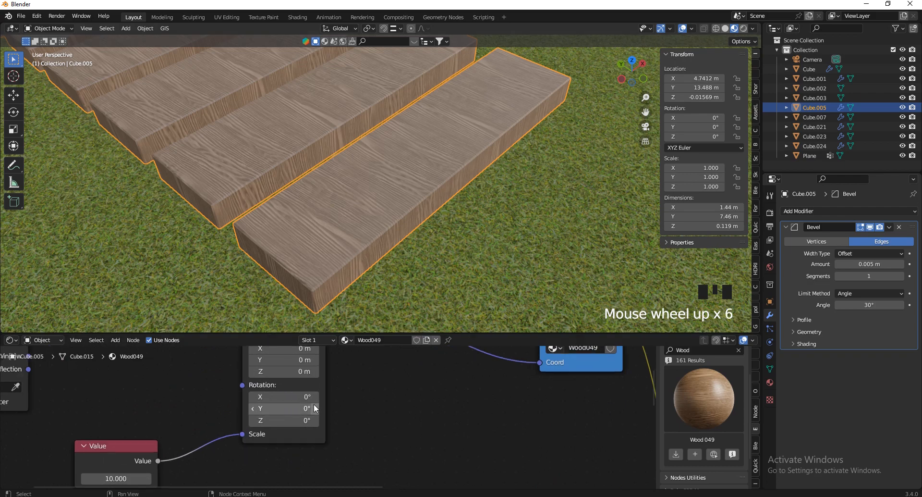
scroll(346, 167, "down", 2)
scroll(327, 166, "up", 2)
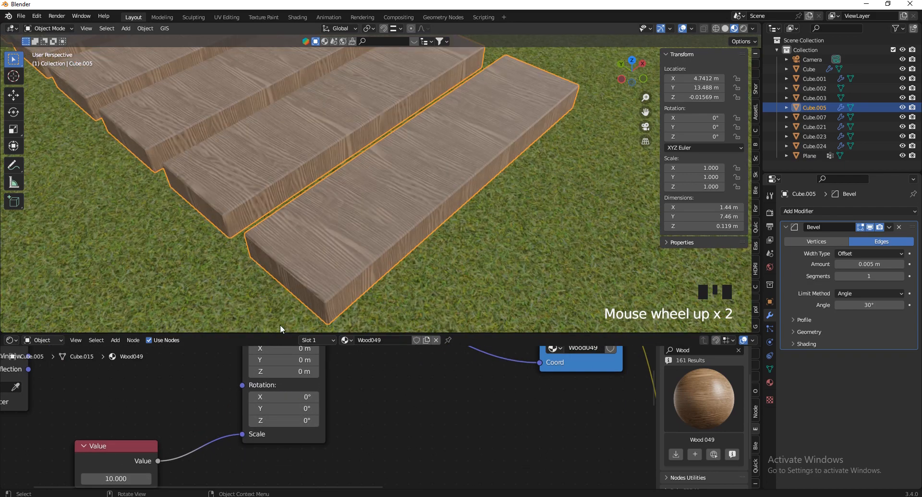
left_click(283, 419)
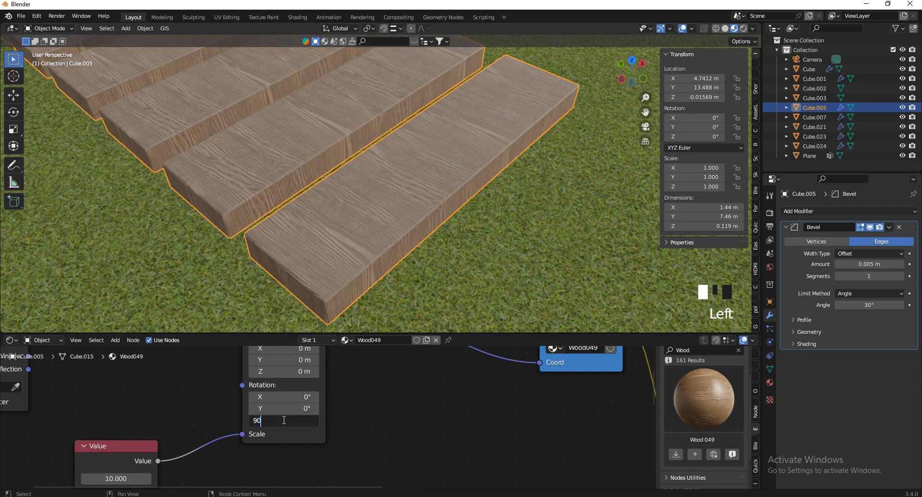
type("90")
key("Return")
mouse_move(627, 72)
left_mouse_down()
mouse_move(592, 62)
mouse_move(636, 73)
mouse_move(625, 93)
mouse_move(705, 85)
mouse_move(623, 82)
left_mouse_up()
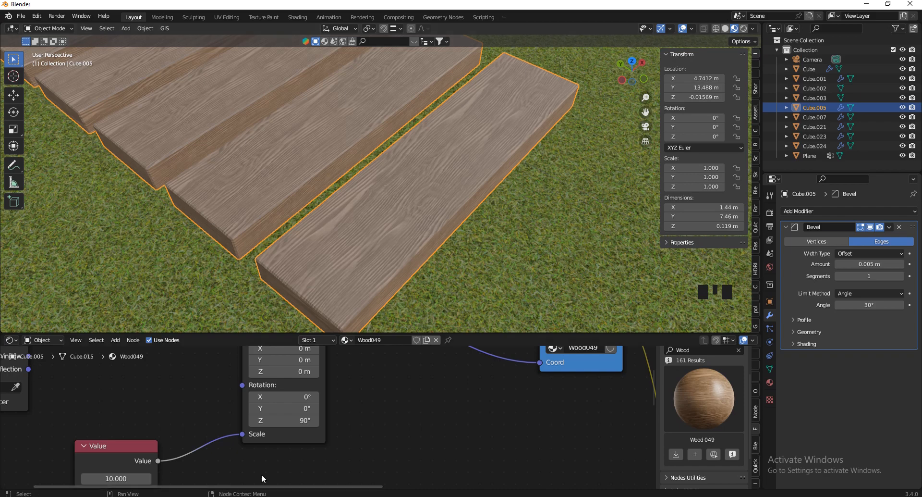
Disconnect the Value node and set the Mapping scale to X 21.6, Y 10, Z 10
scroll(262, 475, "down", 3)
scroll(247, 434, "up", 1)
left_click_drag(247, 433, 209, 409)
scroll(301, 447, "down", 6)
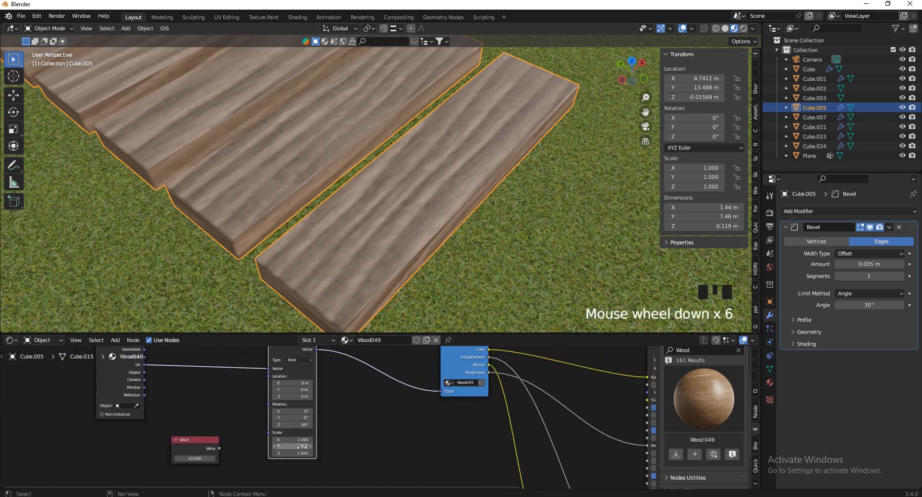
scroll(302, 447, "up", 3)
left_click(295, 439)
key("Escape")
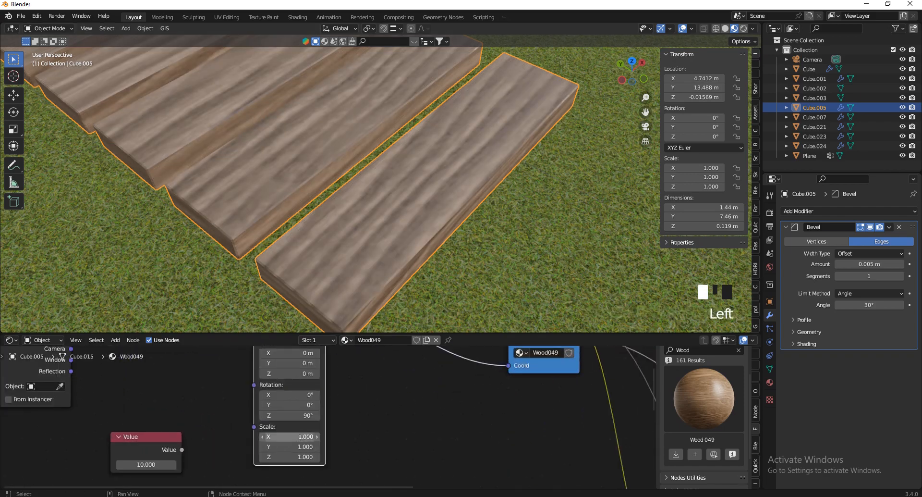
left_click_drag(299, 439, 293, 456)
left_click(302, 440)
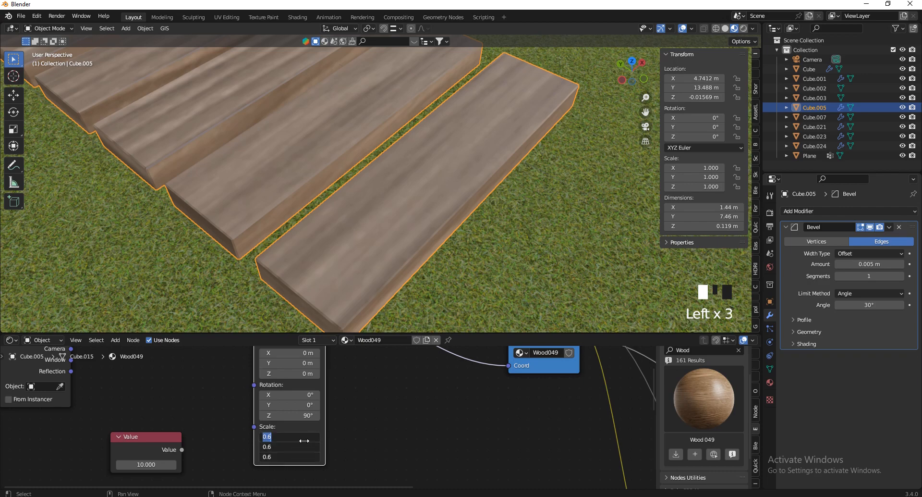
type("10")
key("Return")
scroll(277, 441, "up", 11)
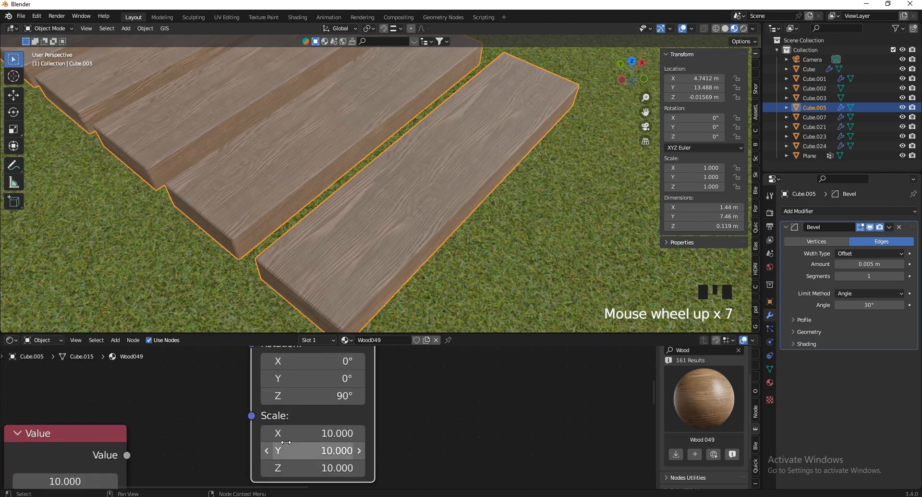
left_click_drag(304, 451, 357, 194)
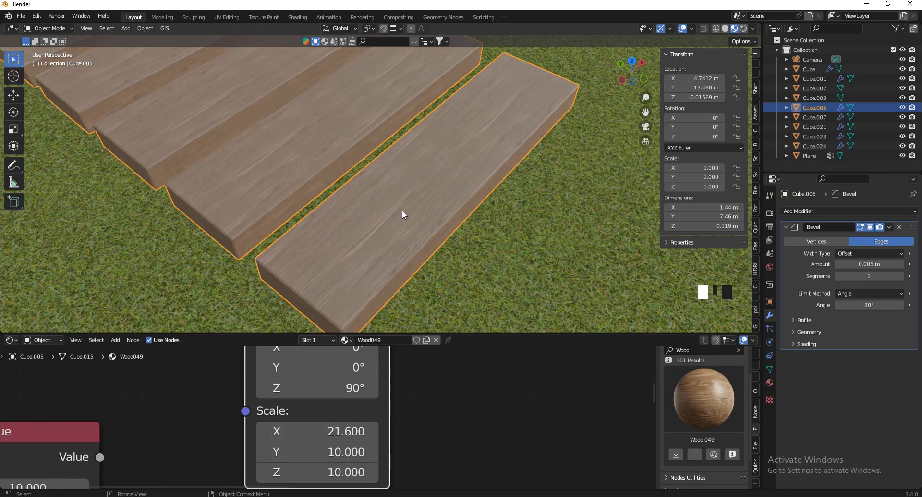
Walk through the view to inspect the wood grain along the plank path
key("v")
key("w")
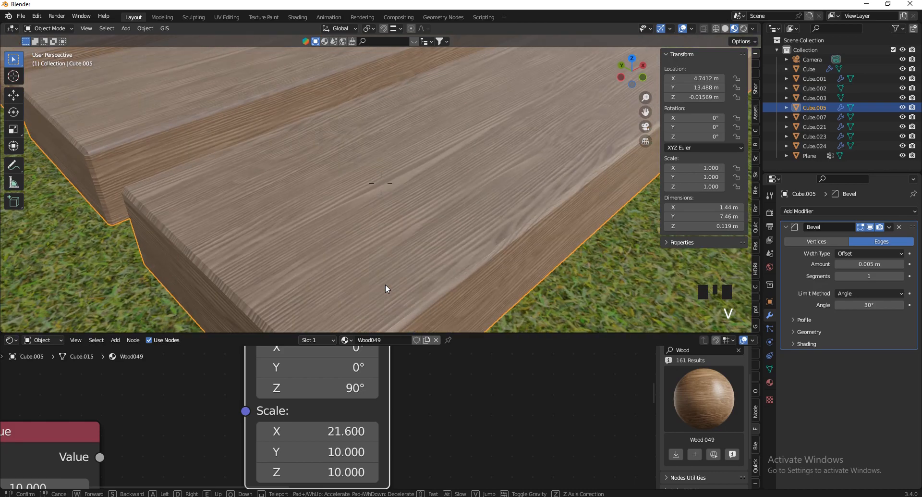
key("s")
key("a")
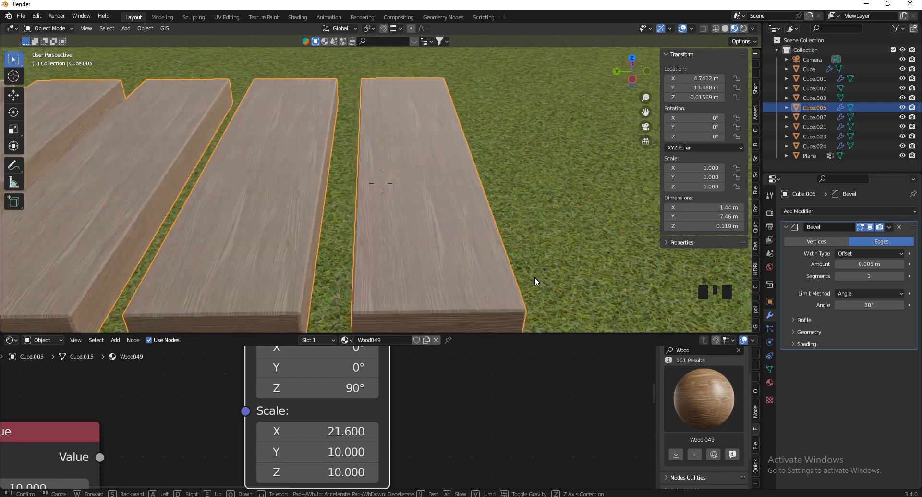
left_click(535, 279)
key("v")
key("s")
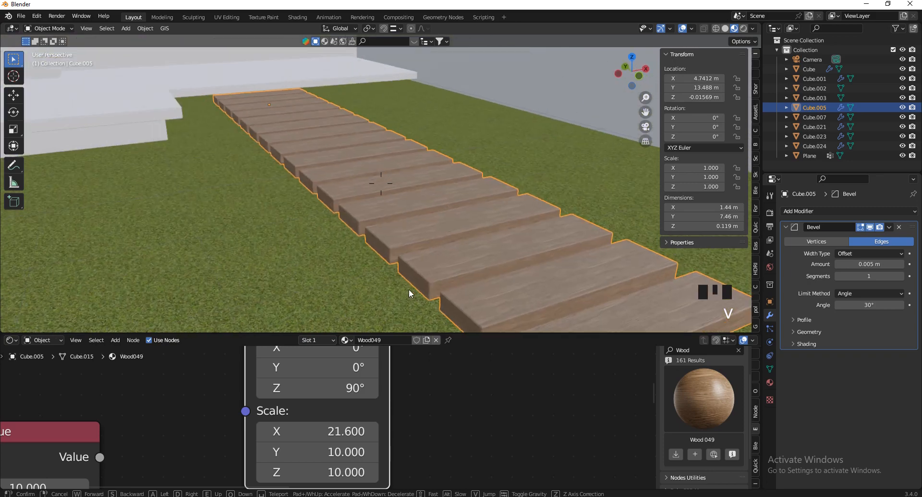
key("w")
key("w")
left_click(517, 214)
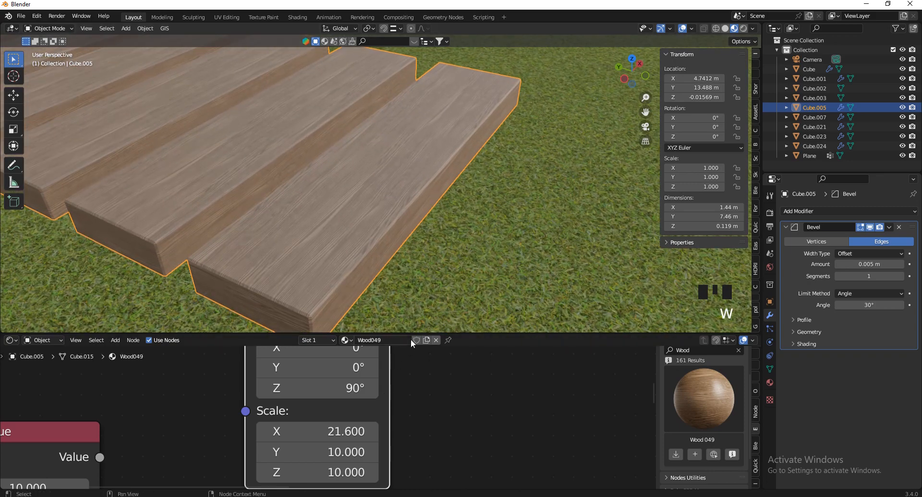
Make the node editor taller to fit the full Wood049 node network, then bring up the Add node list
left_click_drag(408, 332, 384, 221)
scroll(326, 396, "down", 5)
scroll(363, 212, "down", 4)
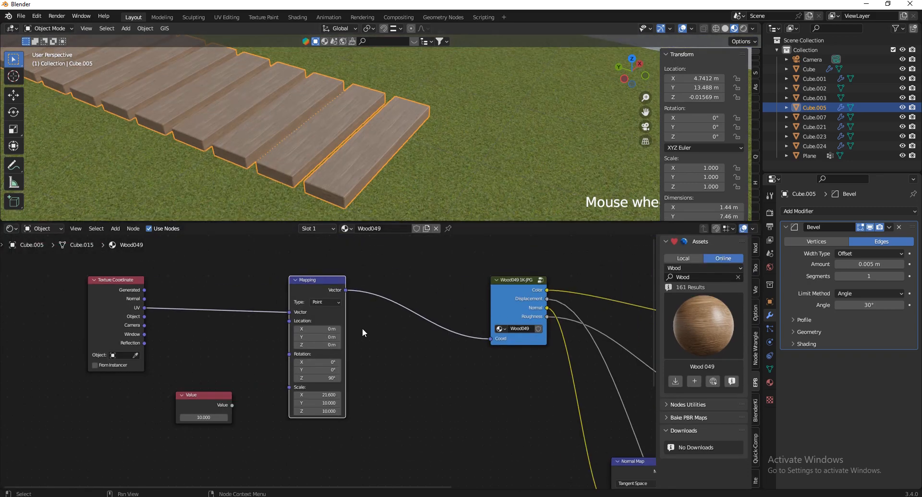
scroll(237, 387, "down", 4)
scroll(433, 319, "up", 3)
key("shift+a")
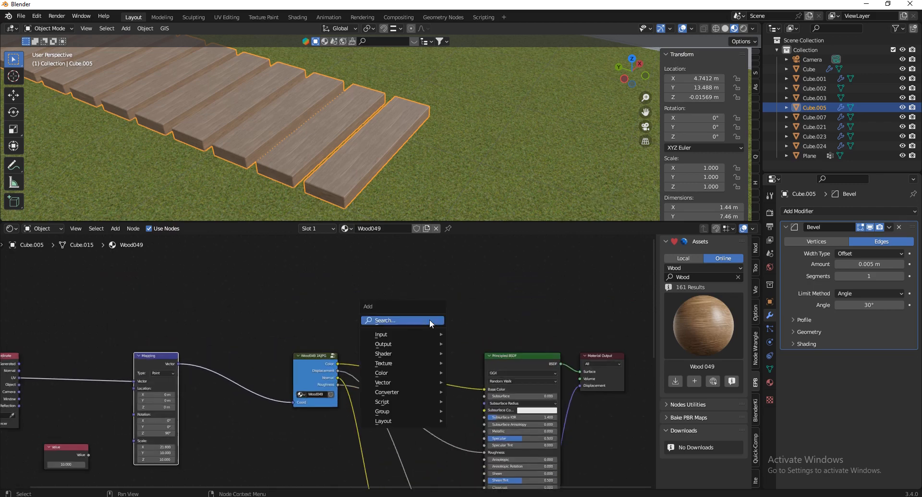
Insert an RGB Curves node into the Wood049 colour link feeding Base Color
left_click(429, 319)
type("rtgb")
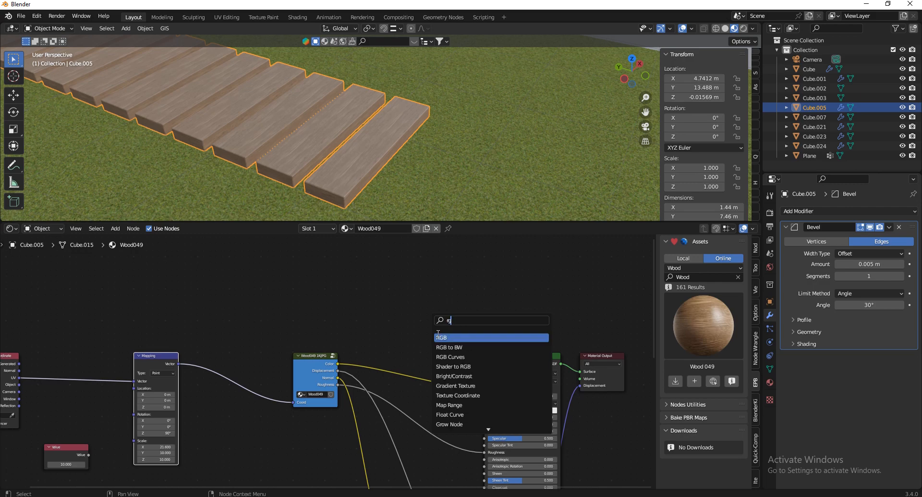
left_click(465, 364)
left_click(401, 328)
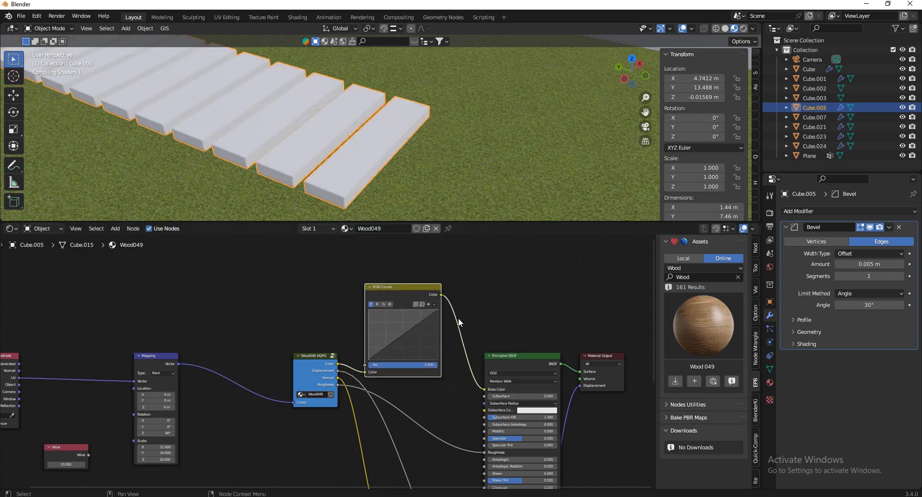
Shape the combined C curve into an S-curve with two points for stronger grain contrast
scroll(458, 318, "up", 2)
scroll(367, 292, "up", 3)
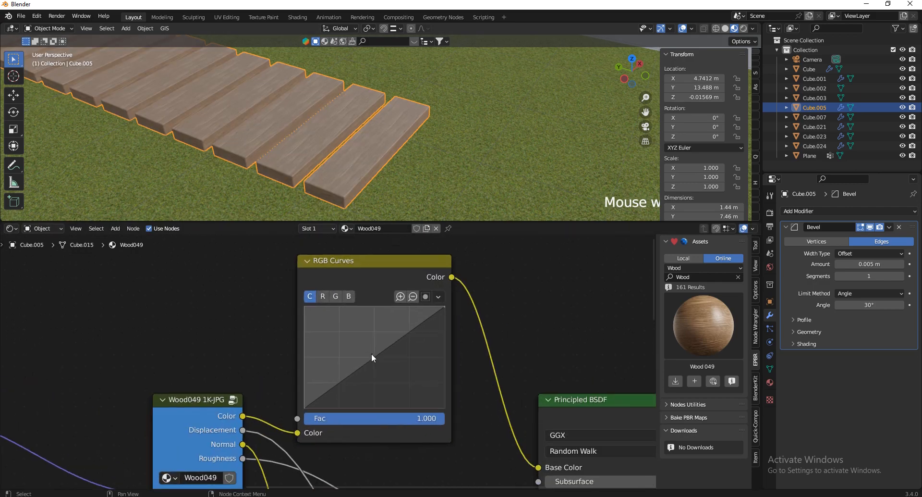
left_click_drag(372, 359, 383, 366)
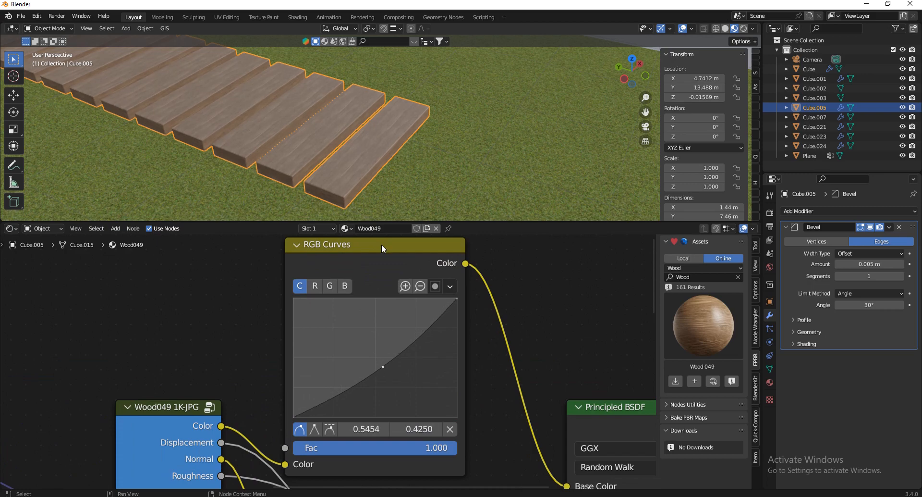
left_click_drag(338, 391, 340, 402)
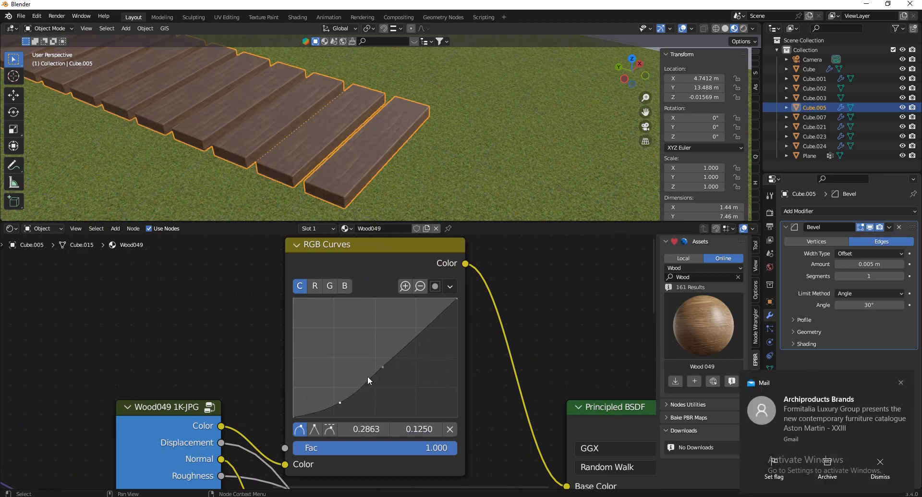
scroll(382, 147, "up", 3)
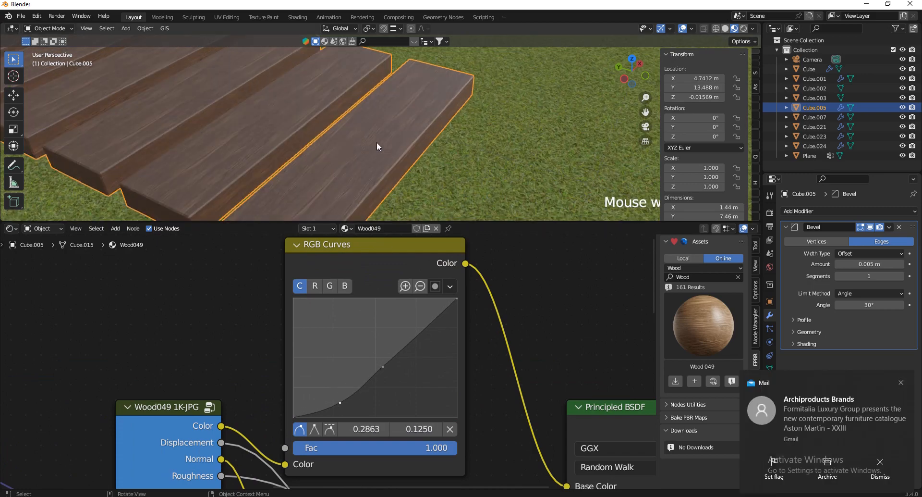
left_click(902, 384)
scroll(381, 371, "up", 3)
left_click_drag(383, 365, 422, 308)
mouse_move(329, 411)
left_mouse_down()
mouse_move(316, 398)
mouse_move(316, 409)
mouse_move(321, 396)
left_mouse_up()
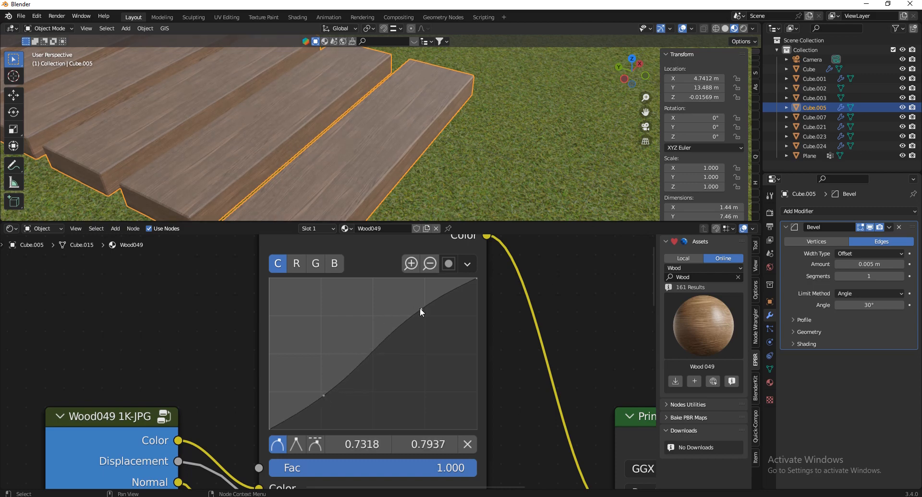
mouse_move(420, 308)
left_mouse_down()
mouse_move(402, 295)
mouse_move(416, 296)
left_mouse_up()
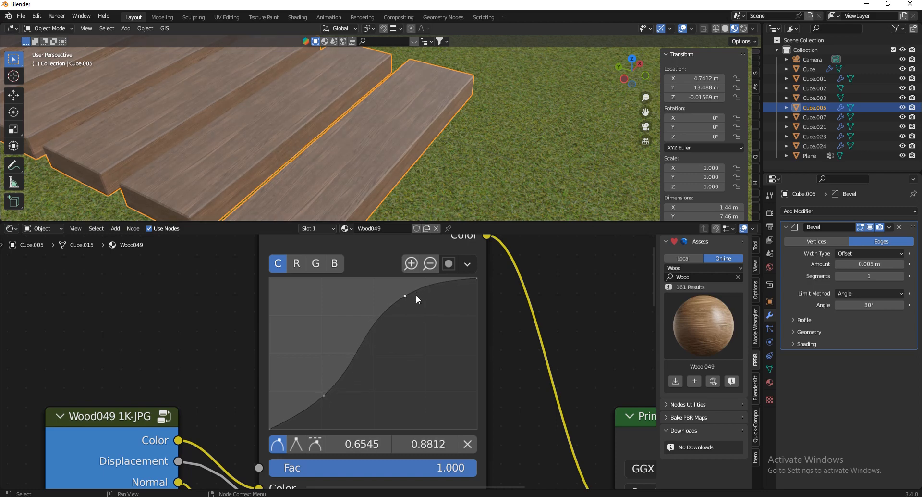
Bend the red channel curve, then reset it to a straight line
key("shift+grave")
key("w")
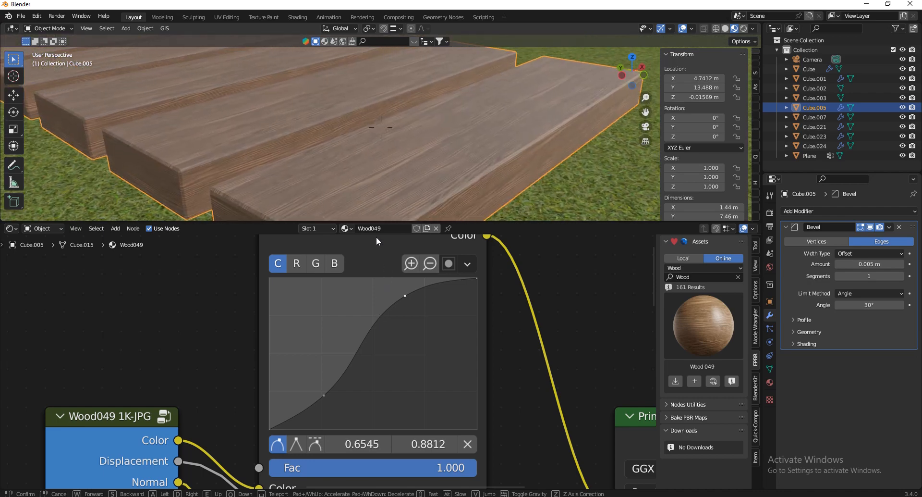
left_click(409, 157)
left_click(297, 264)
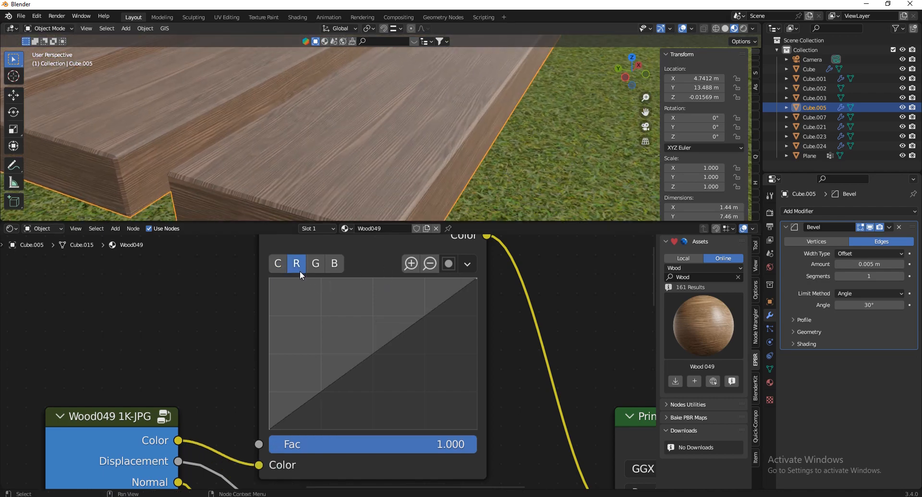
mouse_move(359, 364)
left_mouse_down()
mouse_move(376, 369)
mouse_move(357, 361)
left_mouse_up()
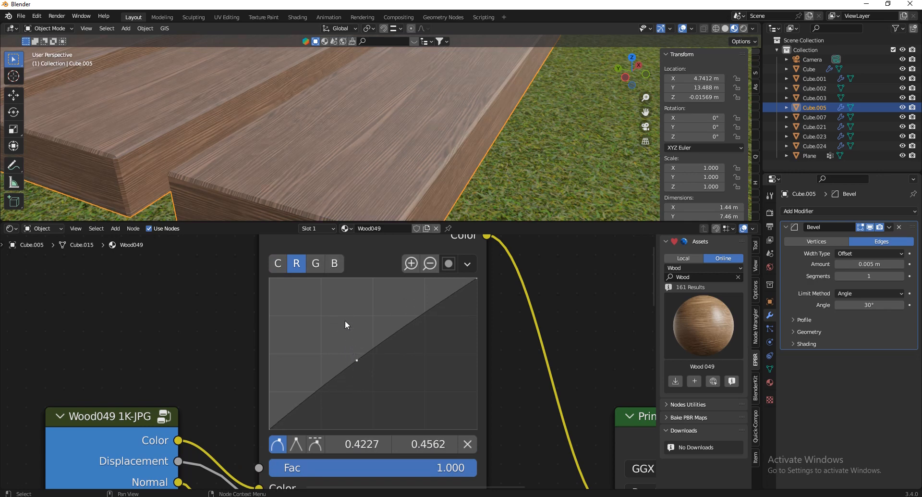
left_click(470, 264)
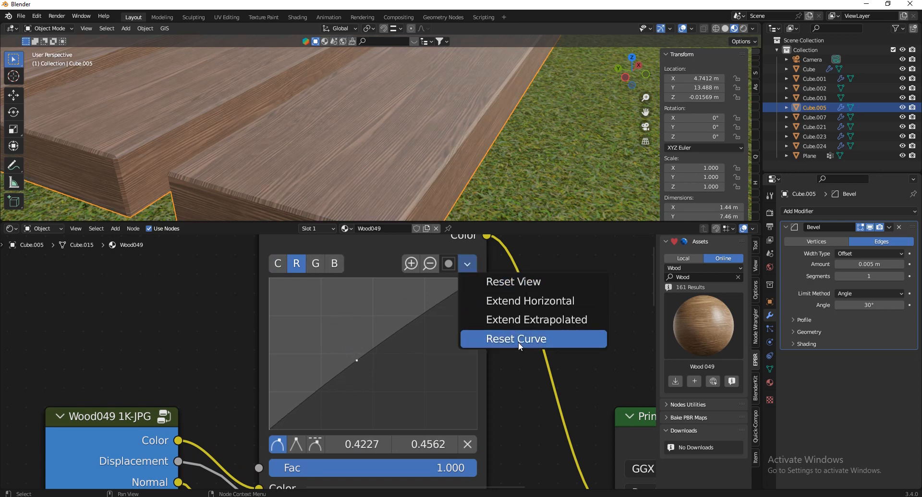
left_click(522, 339)
scroll(436, 378, "down", 2)
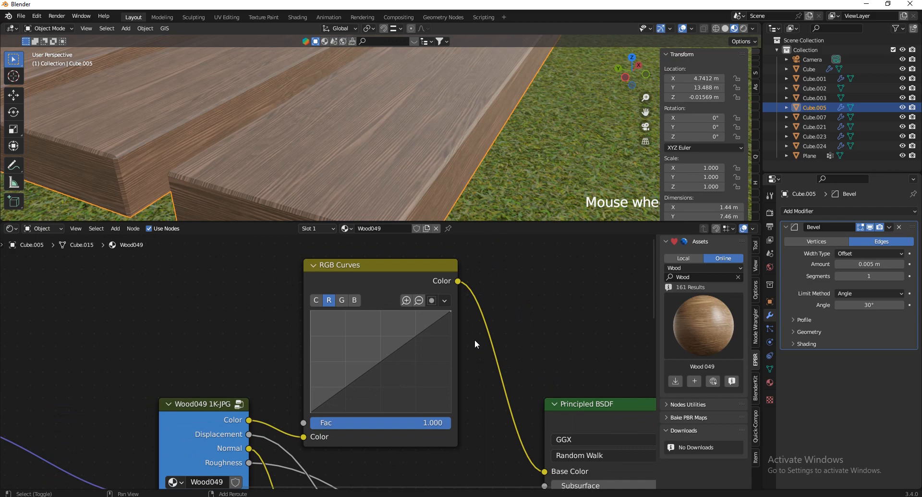
Add a Hue Saturation Value node onto the link after RGB Curves
key("shift+a")
type("hu")
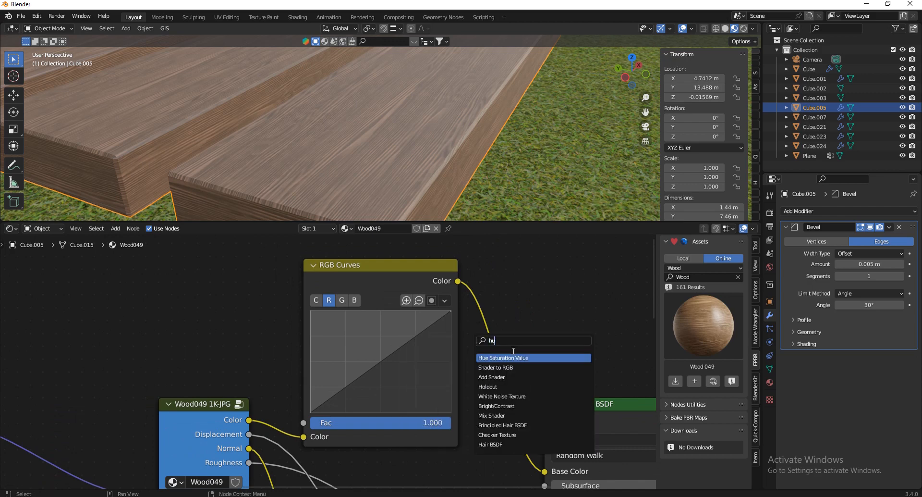
key("Return")
left_click(500, 338)
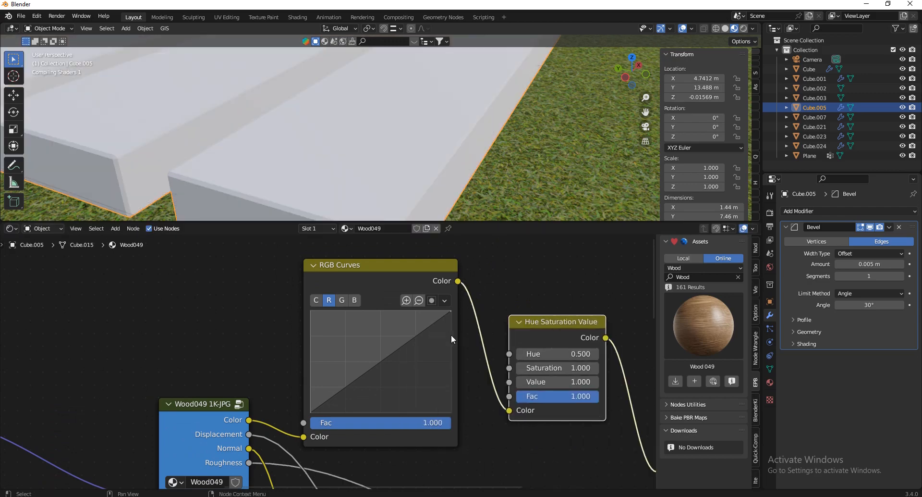
scroll(445, 343, "down", 5)
scroll(595, 358, "up", 8)
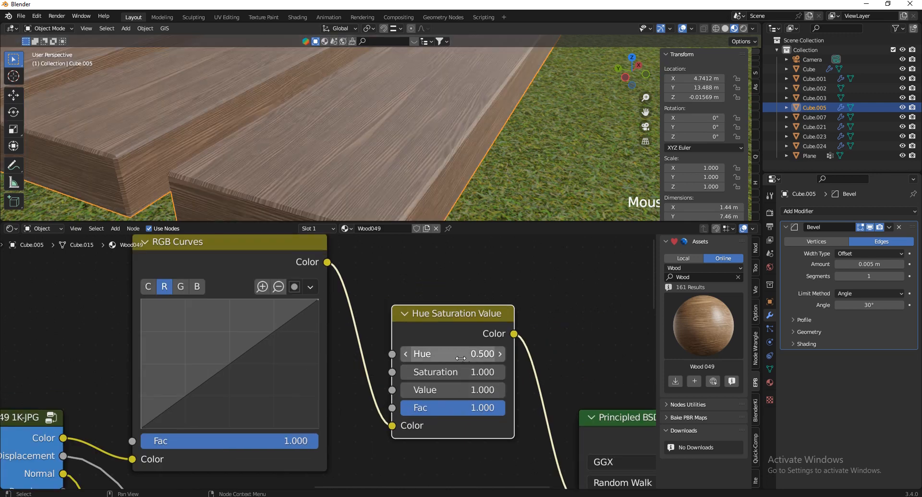
Try Hue, Saturation and Value changes, cancel them back to defaults, and enlarge the 3D view
left_click_drag(452, 354, 467, 235)
left_click_drag(474, 374, 390, 285)
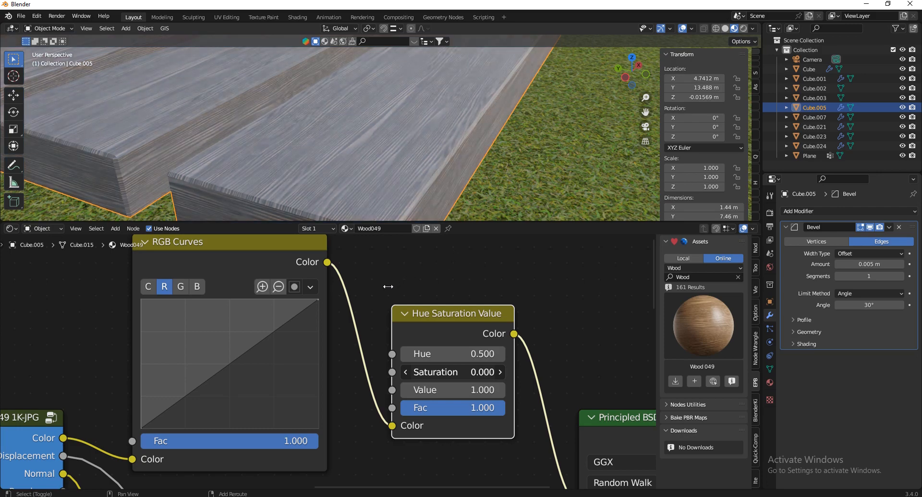
key("Escape")
left_click_drag(471, 390, 447, 283)
key("Escape")
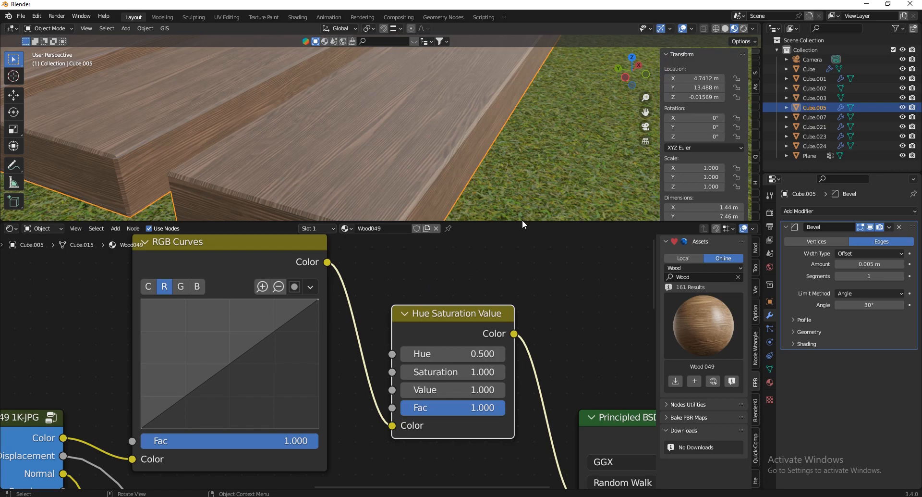
left_click_drag(522, 221, 529, 398)
key("shift+grave")
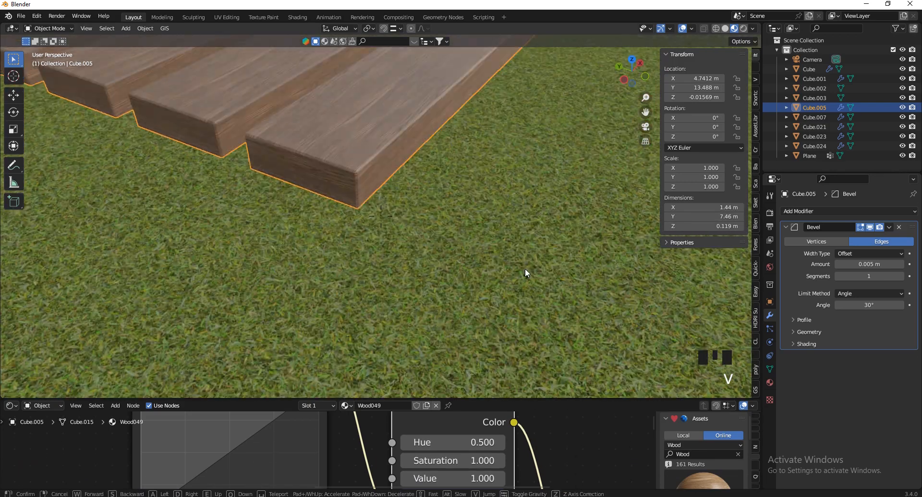
Show the Material properties and apply Wood049 to the large floor
key("e")
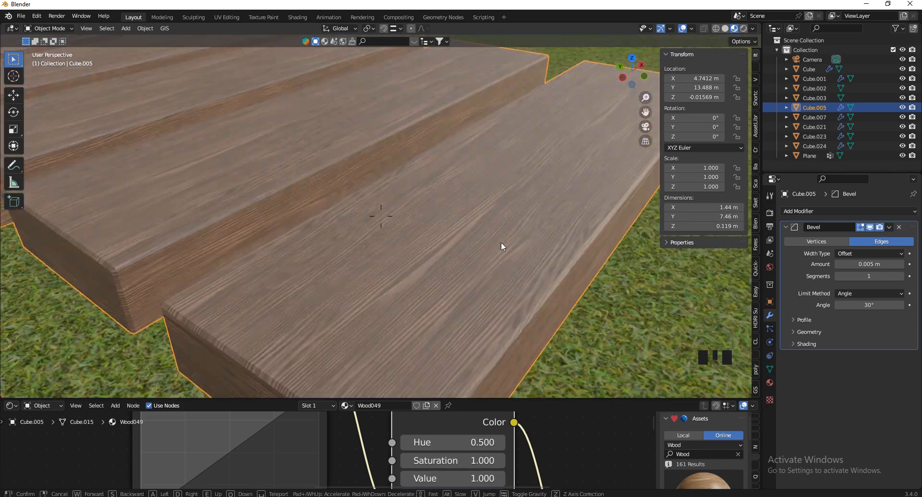
key("s")
key("w")
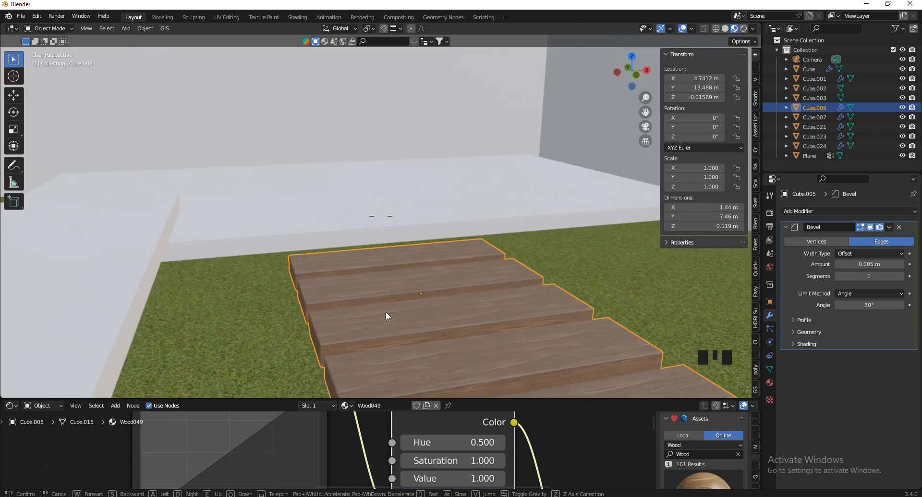
left_click(541, 226)
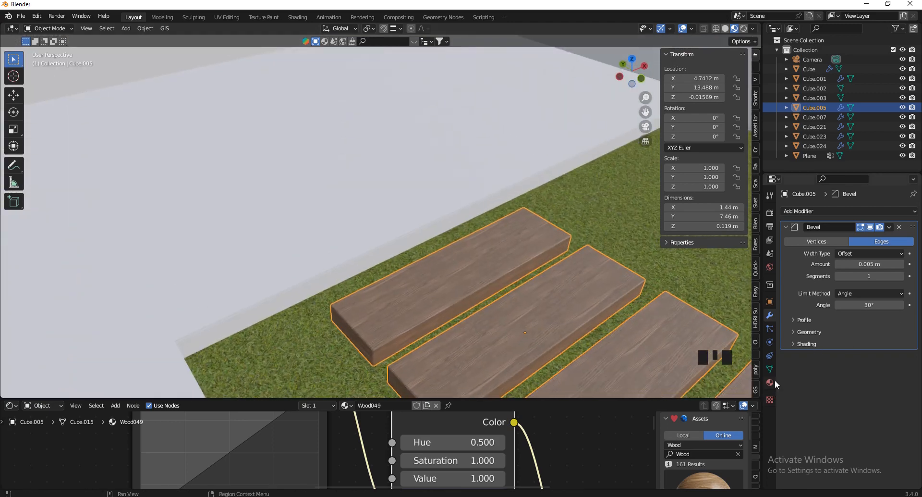
left_click(770, 383)
left_click_drag(785, 253, 439, 197)
Apply Wood049 to the white slab and the lower white slab
key("v")
left_click(565, 230)
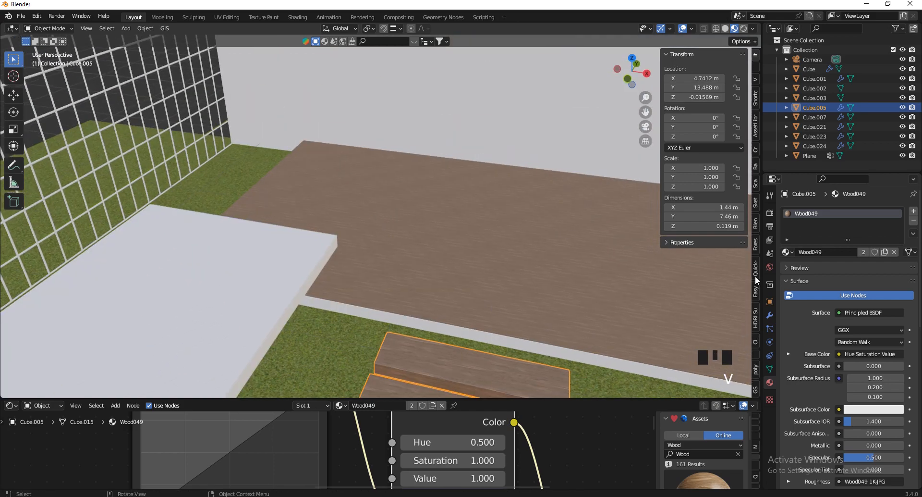
left_click_drag(786, 254, 237, 292)
key("v")
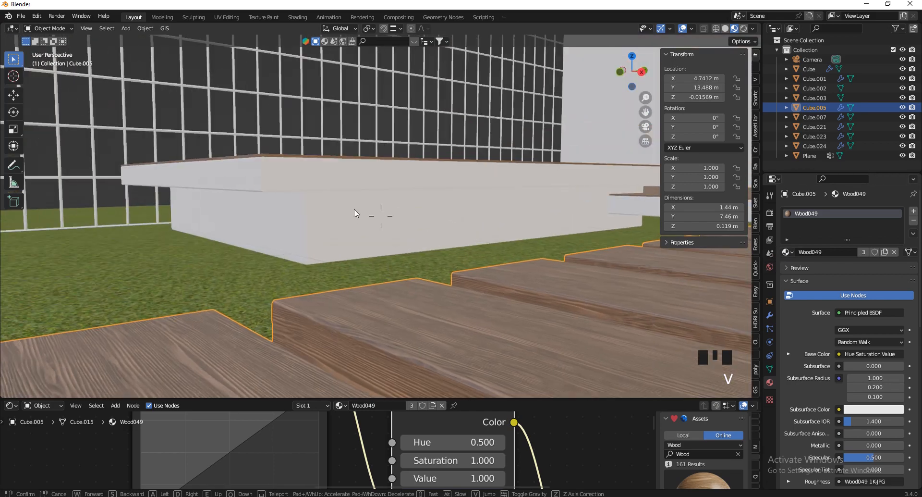
left_click(599, 266)
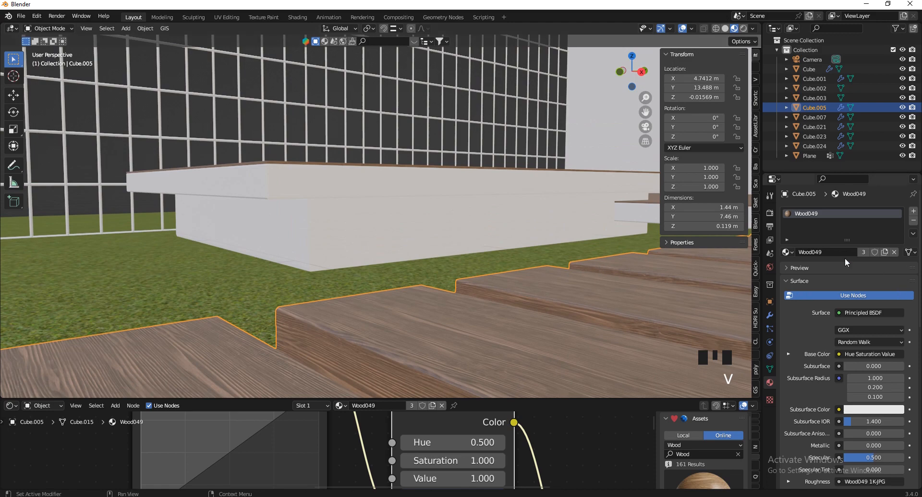
left_click_drag(791, 256, 321, 252)
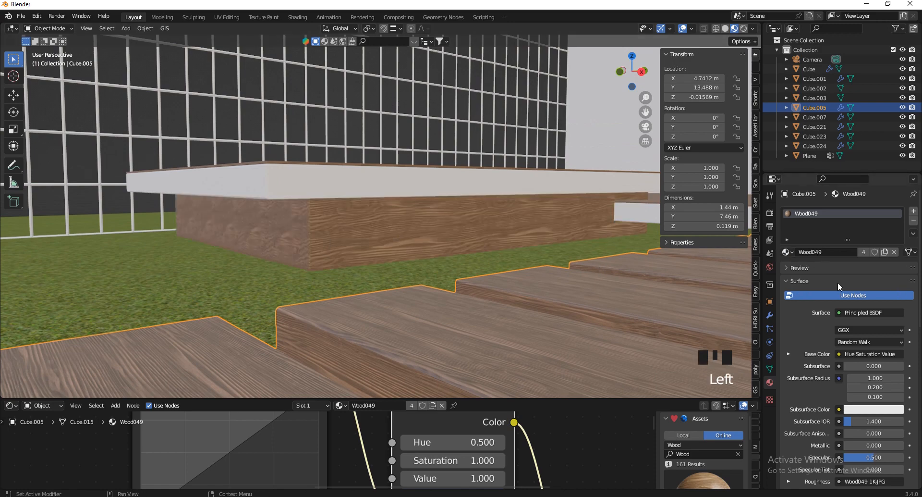
left_click_drag(788, 250, 354, 185)
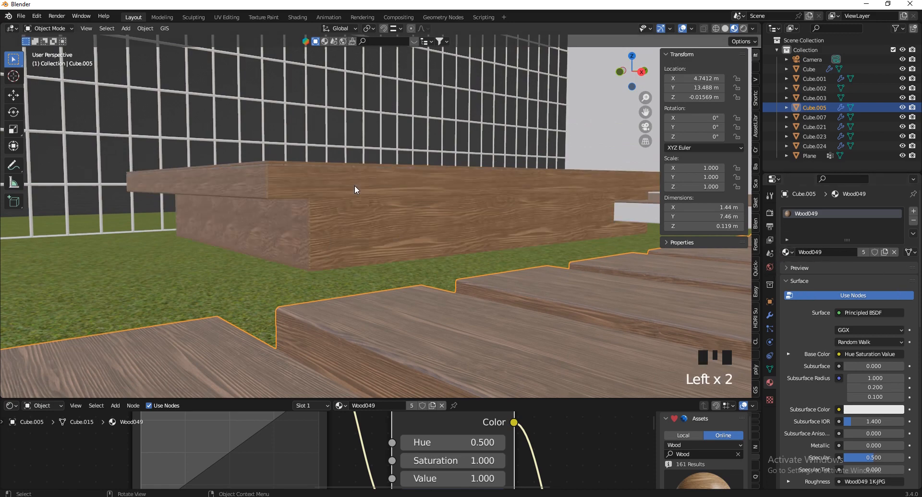
Apply Wood049 to the long white strip, then view the deck from above
key("v")
key("w")
key("w")
key("s")
left_click(367, 189)
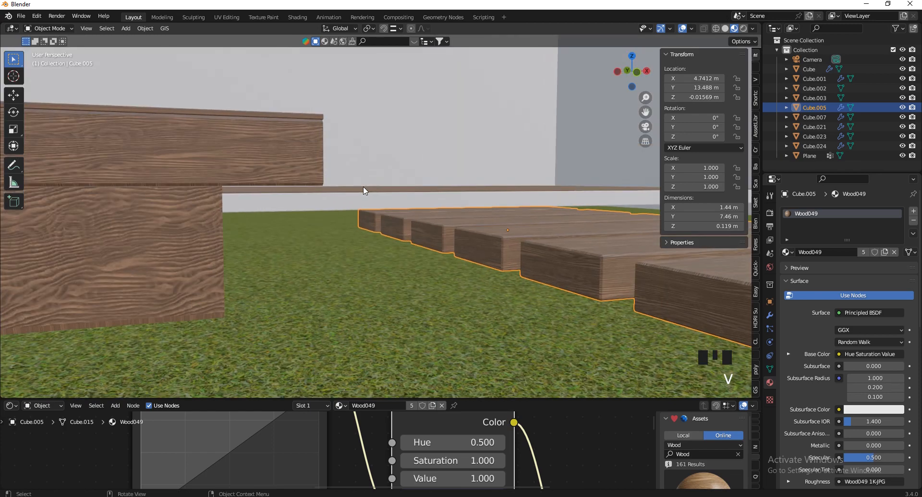
left_click_drag(788, 254, 308, 207)
key("v")
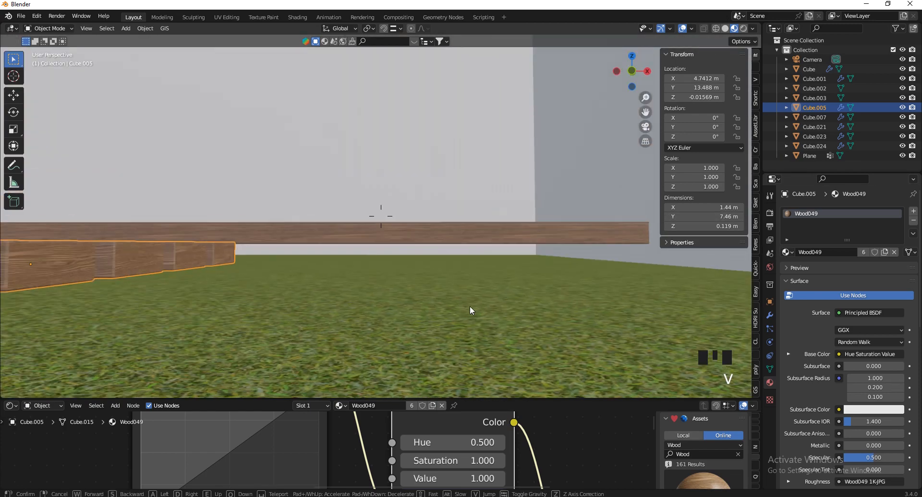
key("e")
key("w")
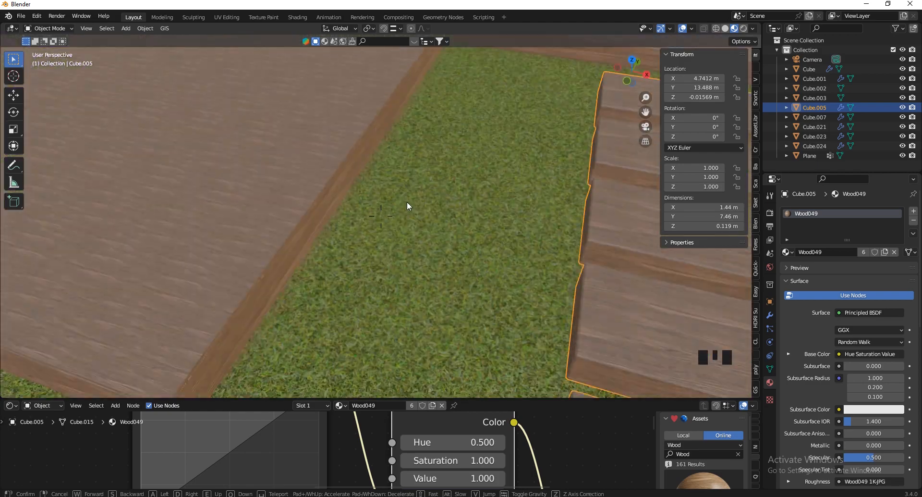
left_click(197, 240)
Select Cube.024, unwrap its UVs in Edit Mode, and return to Object Mode
left_click(197, 240)
key("Tab")
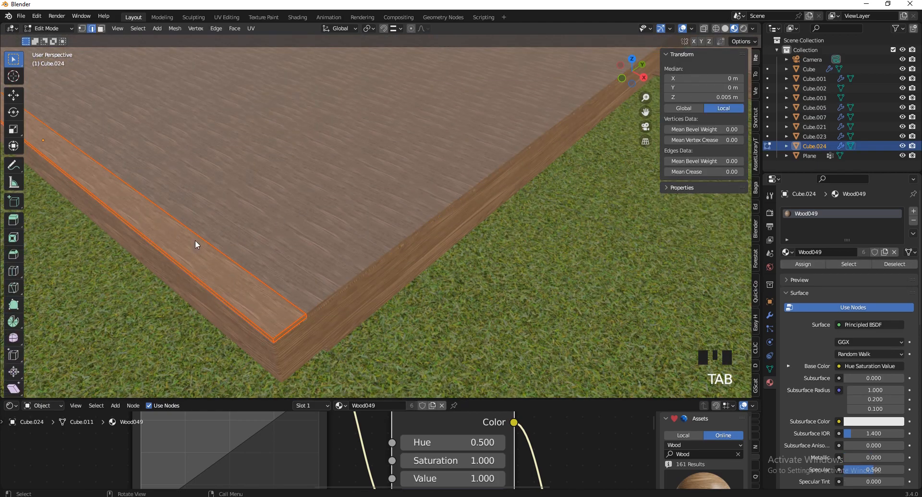
key("u")
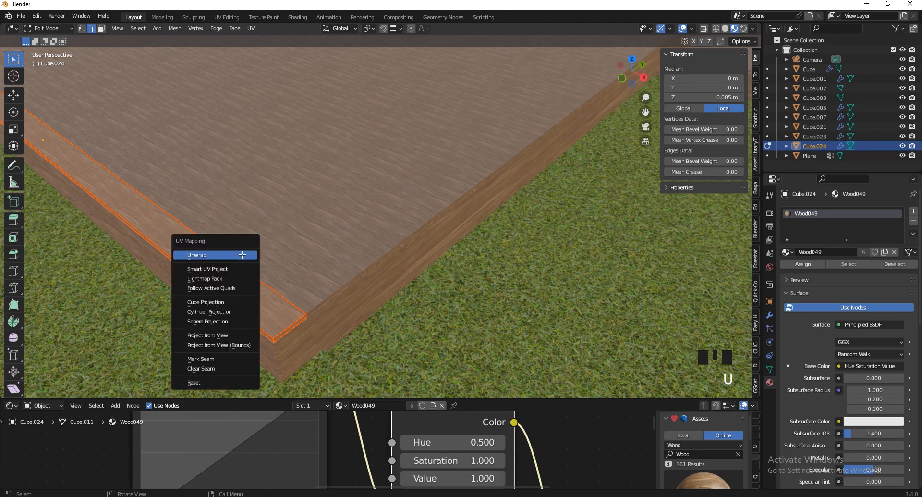
left_click(211, 253)
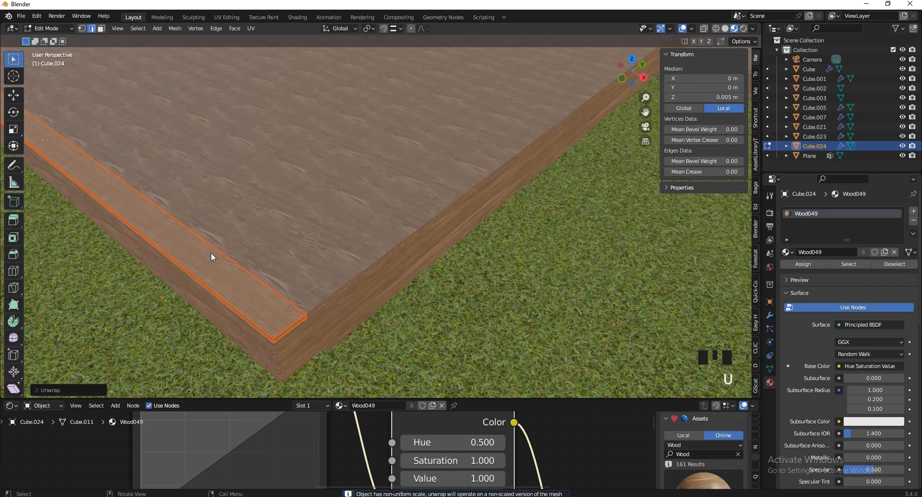
key("Tab")
Move the view to the deck corner and show the platform's Modifier properties
key("v")
key("w")
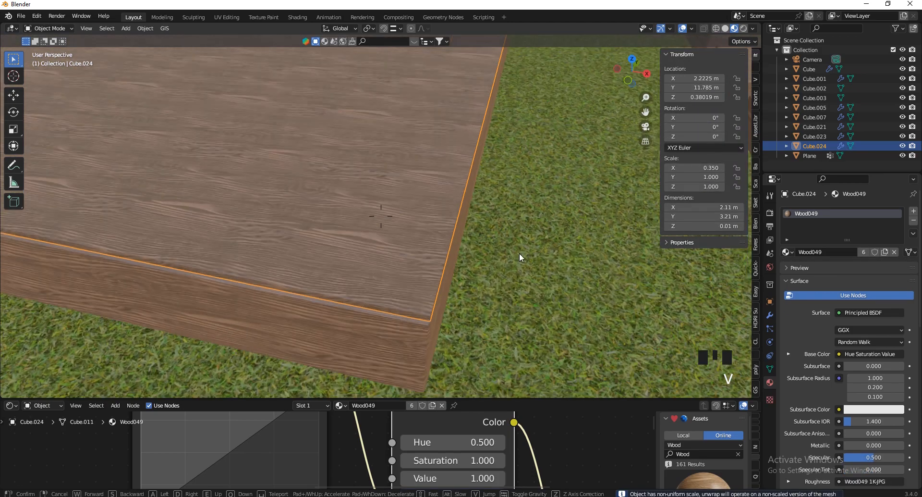
key("d")
left_click(419, 253)
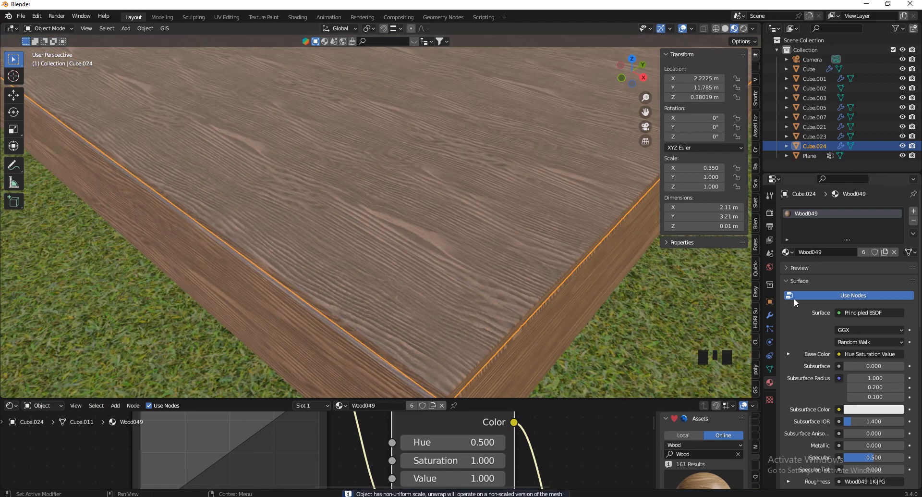
left_click(770, 314)
scroll(836, 333, "down", 8)
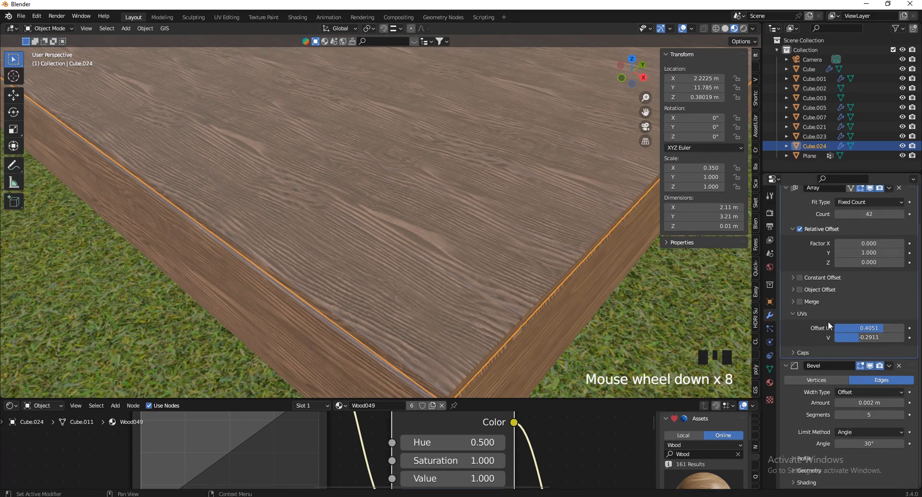
scroll(420, 330, "down", 3)
scroll(432, 309, "up", 2)
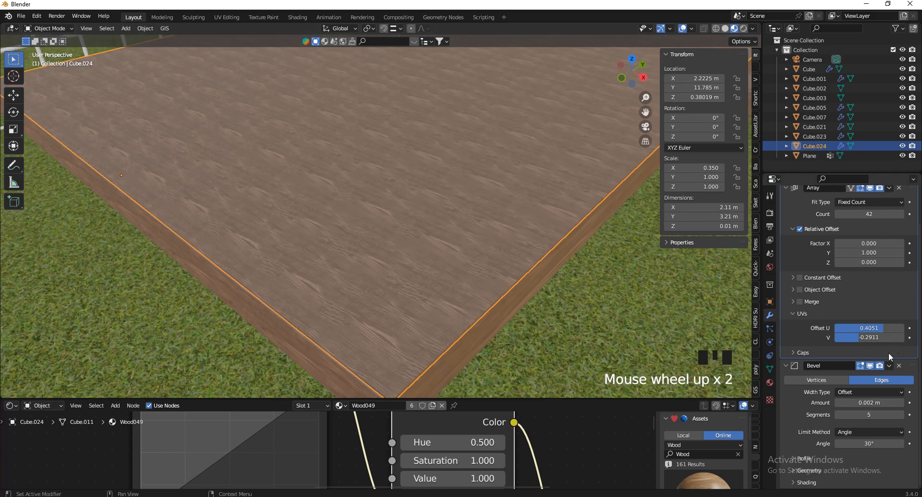
Reset the Array's UV Offset U and V to 0, then set them to U 0.15 and V -0.1905
left_click_drag(881, 328, 538, 208)
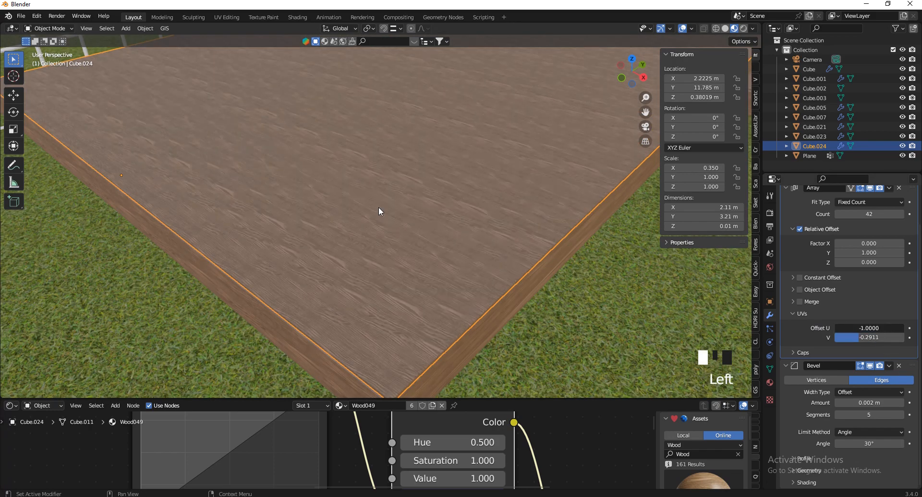
double_click(869, 328)
type("0")
key("Return")
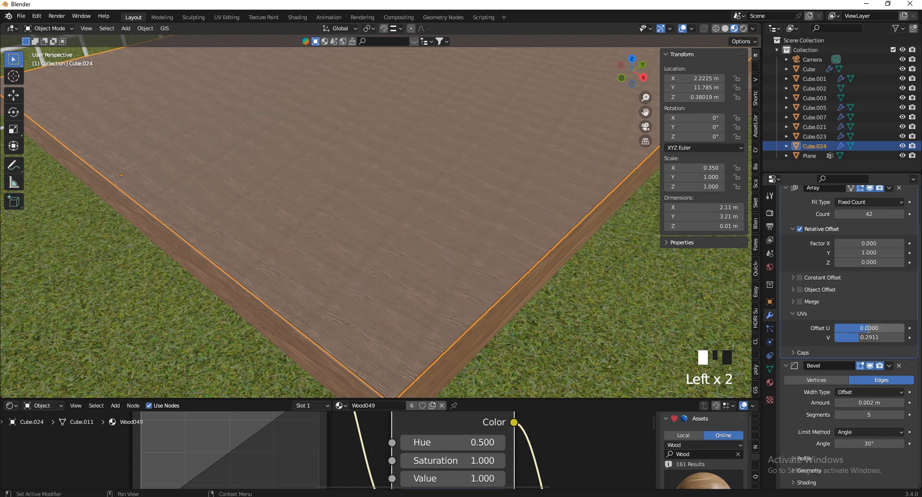
left_click(867, 336)
type("0")
key("Return")
left_click_drag(867, 328, 432, 201)
left_click_drag(894, 339, 423, 222)
left_click_drag(887, 329, 420, 205)
Inspect the shifted deck texture along the deck, then select the lower deck box
key("v")
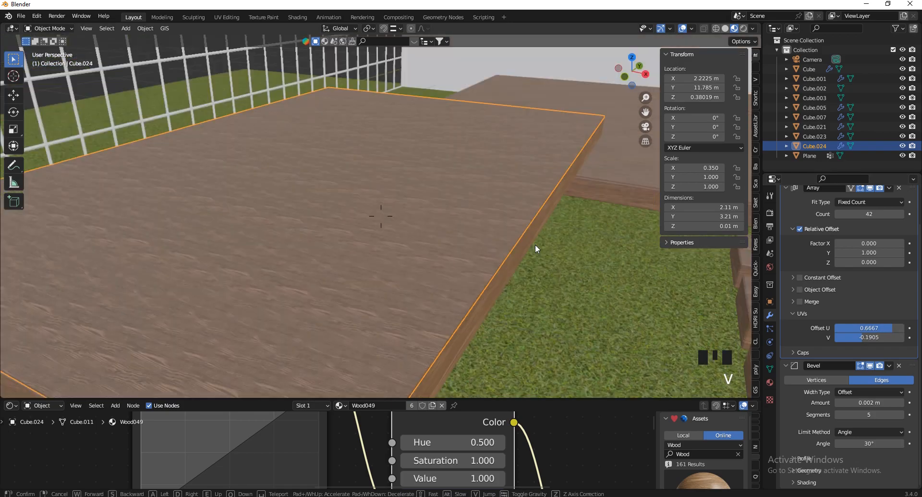
key("a")
key("a")
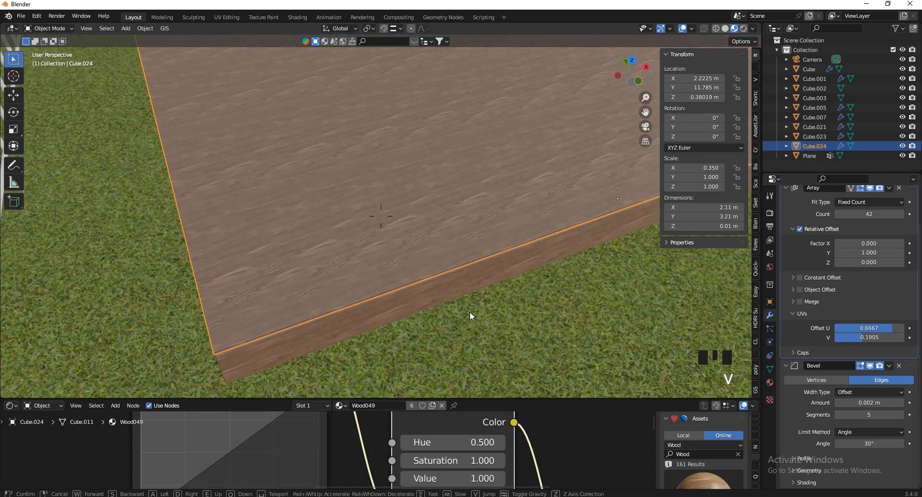
key("Escape")
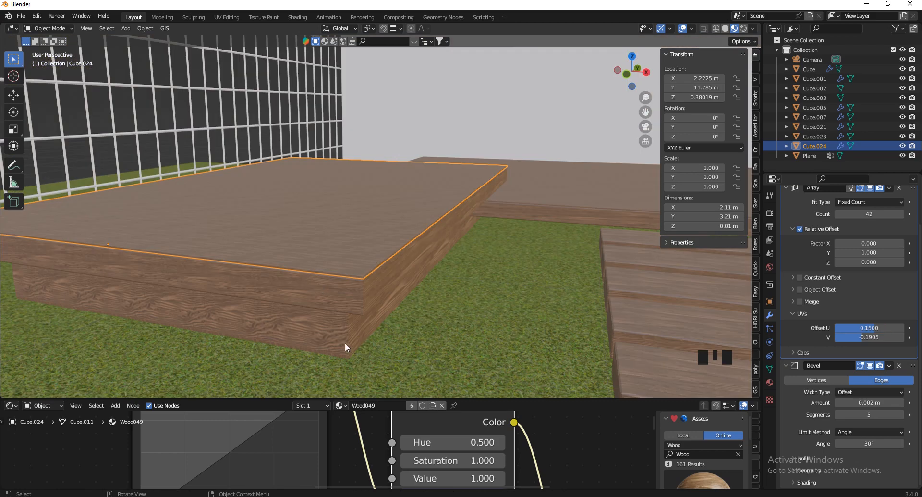
left_click(314, 332)
Apply scale to the lower deck box and UV-unwrap its mesh
key("v")
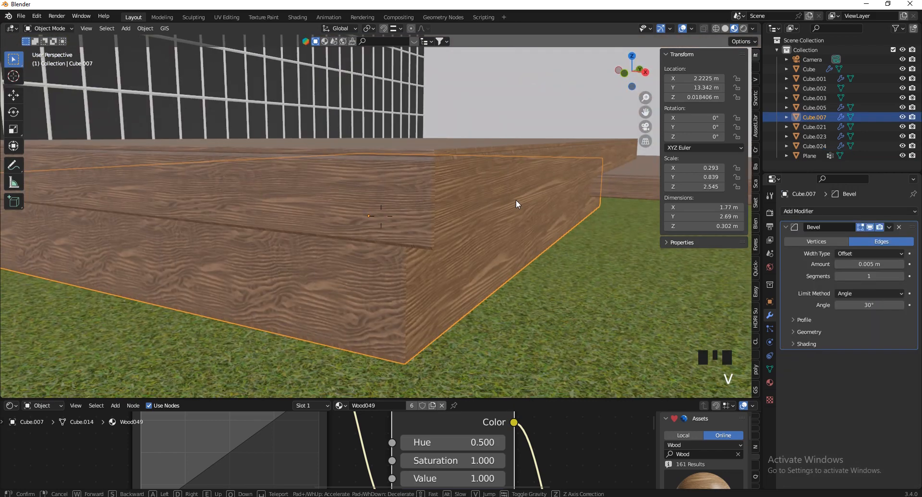
left_click(516, 200)
key("ctrl+a")
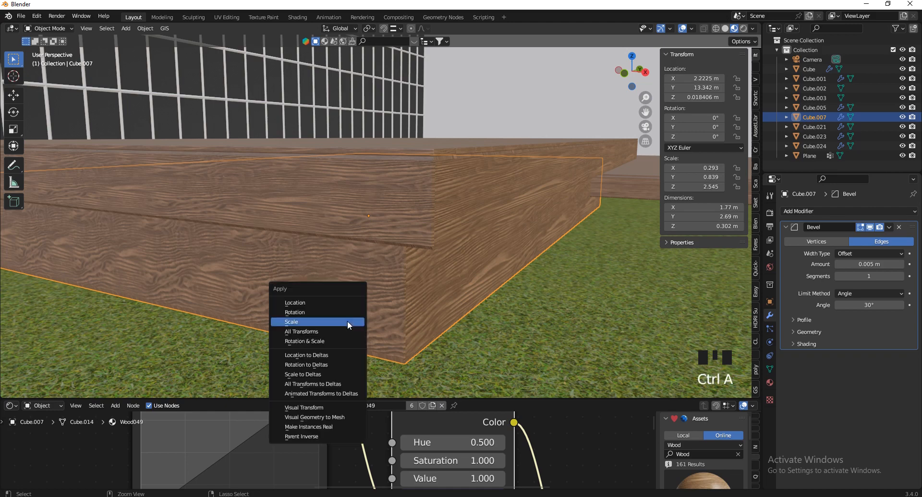
key("Tab")
key("a")
key("u")
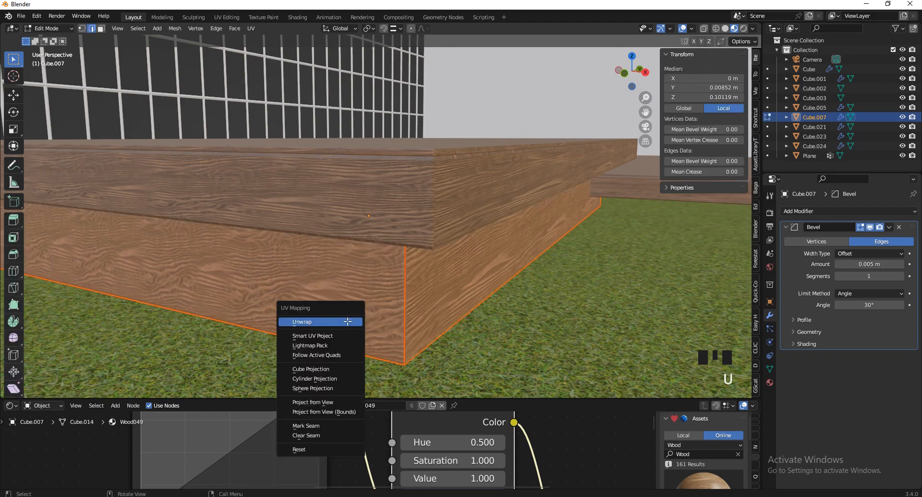
left_click(348, 321)
key("Tab")
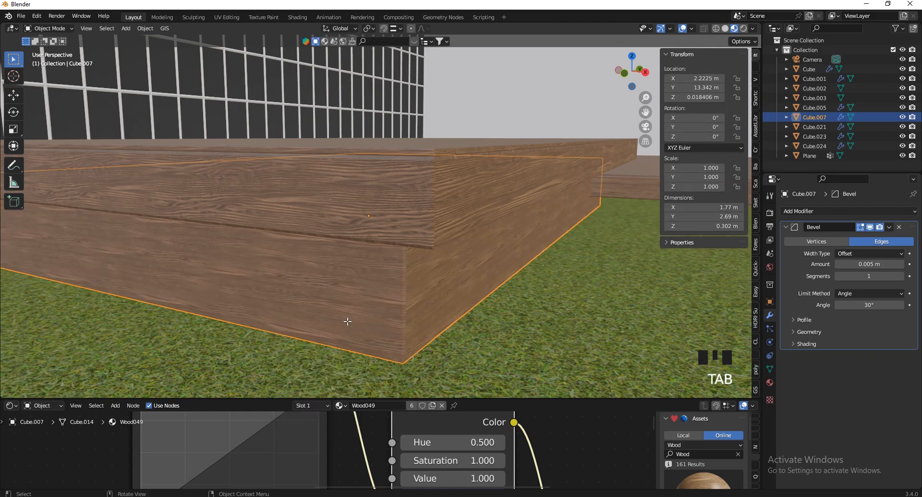
Apply scale to the upper plank and UV-unwrap all its geometry
left_click(410, 204)
key("ctrl+a")
left_click(410, 204)
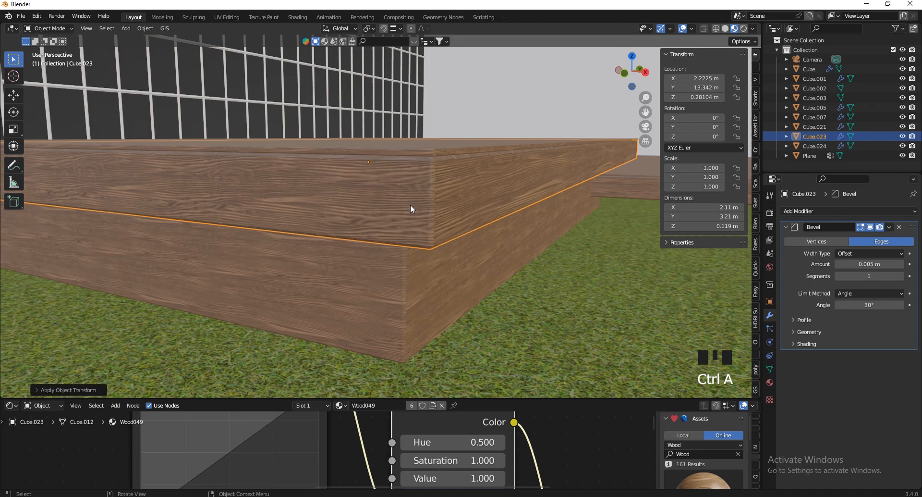
key("Tab")
key("a")
key("u")
left_click(411, 204)
key("Tab")
Walk around the platform corner to inspect the re-mapped wood texture
key("v")
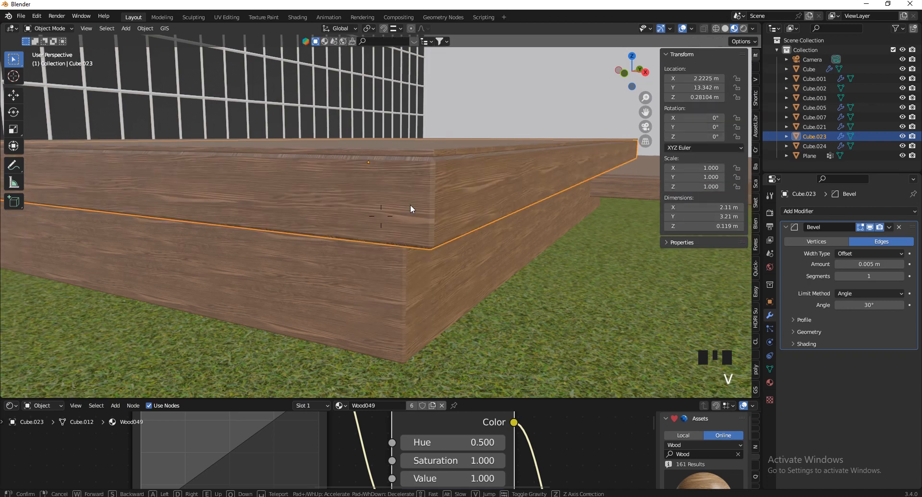
key("e")
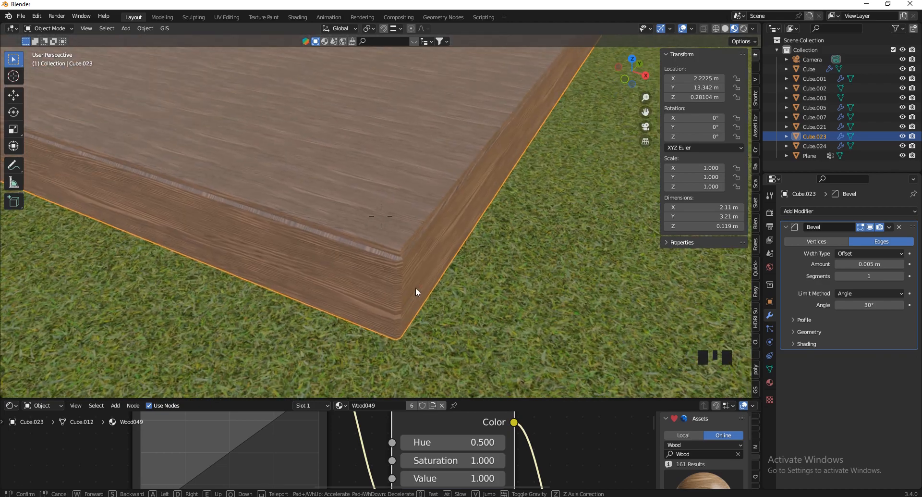
key("w")
key("s")
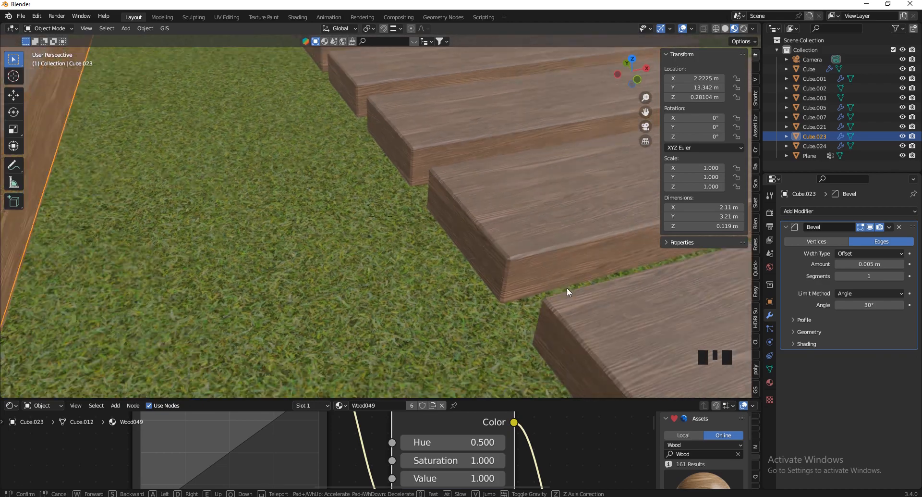
key("q")
left_click(384, 199)
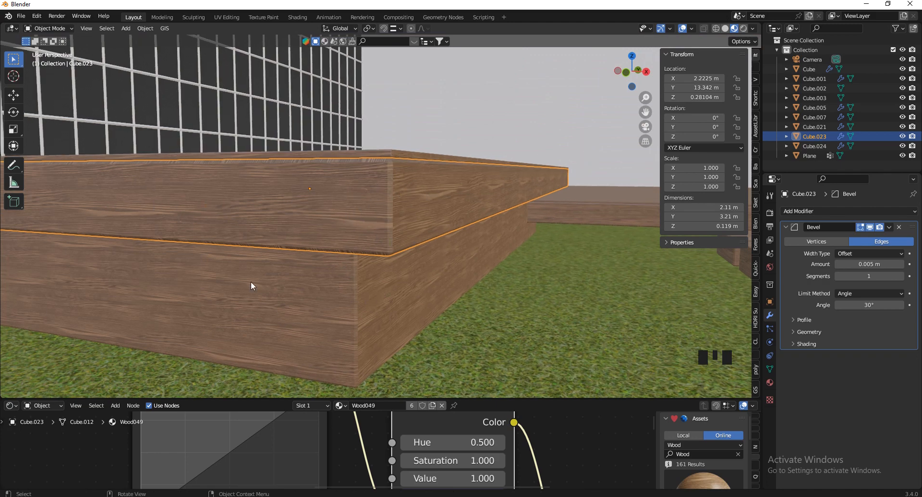
Enlarge the node editor area and try, then cancel, a Scale X change on the texture mapping
left_click_drag(329, 399, 331, 319)
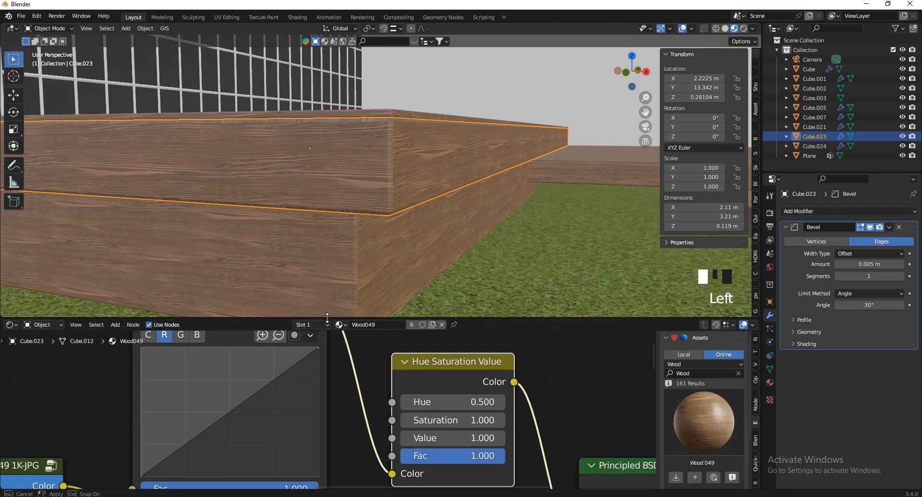
scroll(370, 365, "down", 7)
scroll(368, 361, "down", 4)
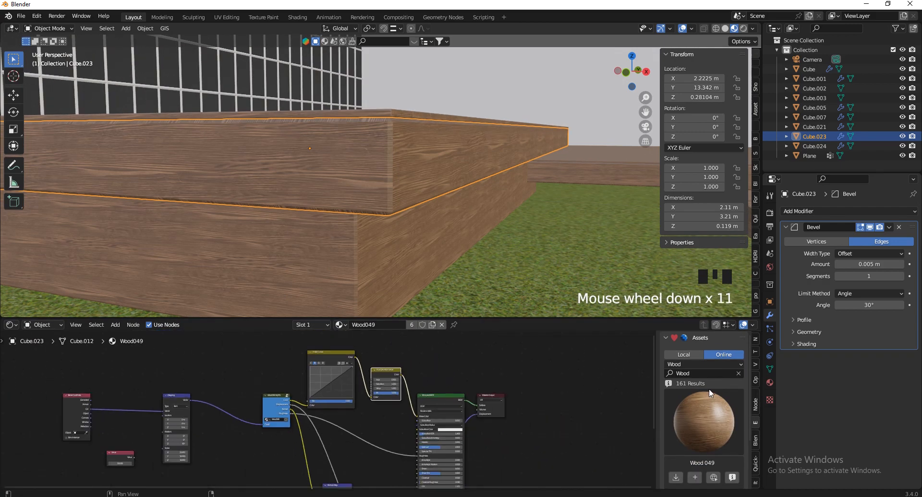
scroll(149, 456, "up", 12)
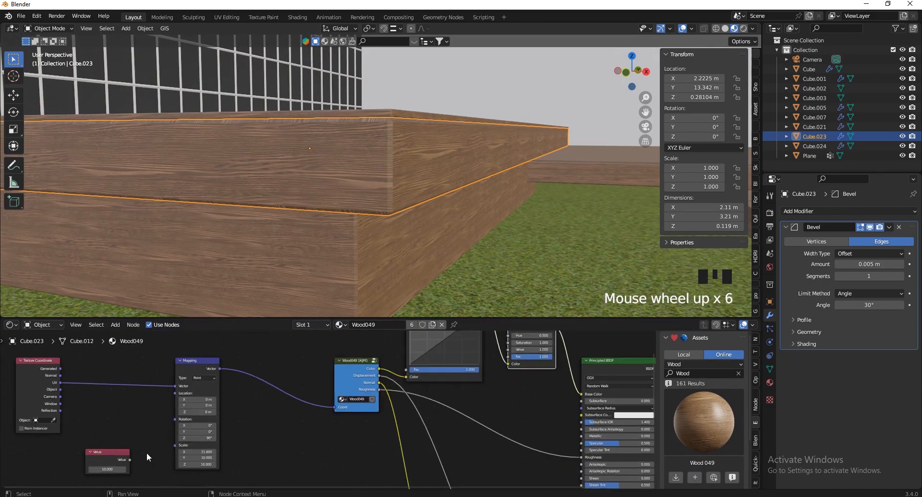
scroll(185, 448, "up", 2)
mouse_move(187, 440)
left_mouse_down()
mouse_move(212, 440)
mouse_move(187, 440)
left_mouse_up()
right_click(186, 440)
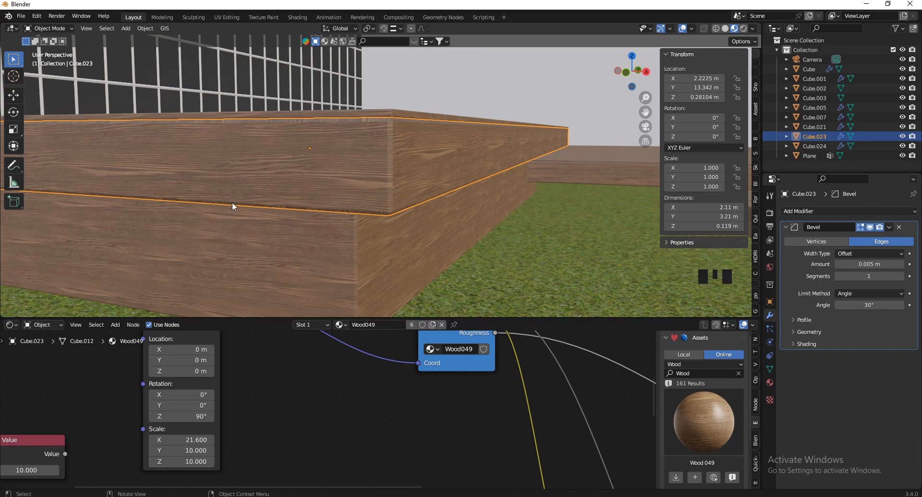
Switch the bottom area to an Image Editor and scale the upper plank's UVs by 1.3376
left_click(14, 323)
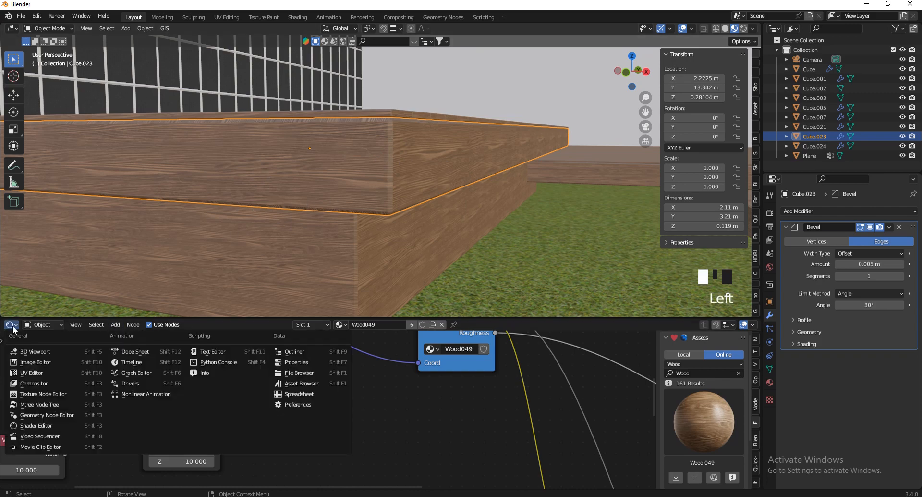
left_click(23, 377)
scroll(375, 416, "down", 4)
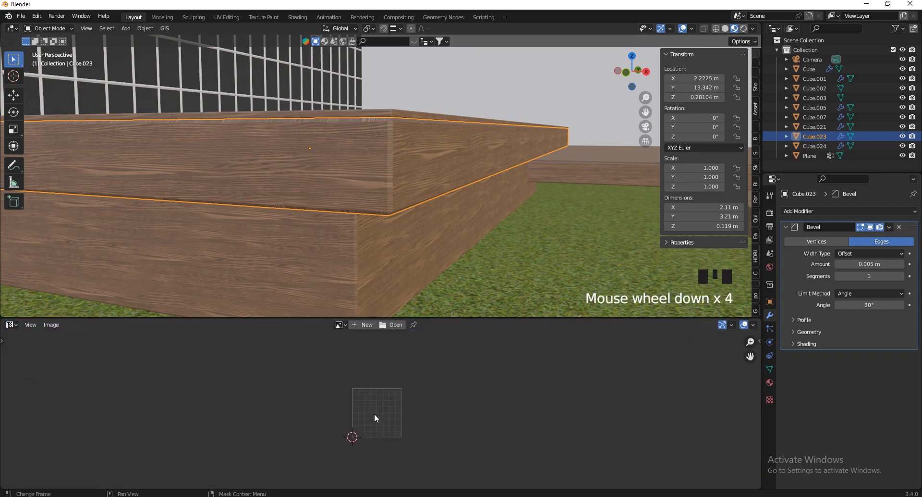
key("Tab")
scroll(434, 392, "down", 1)
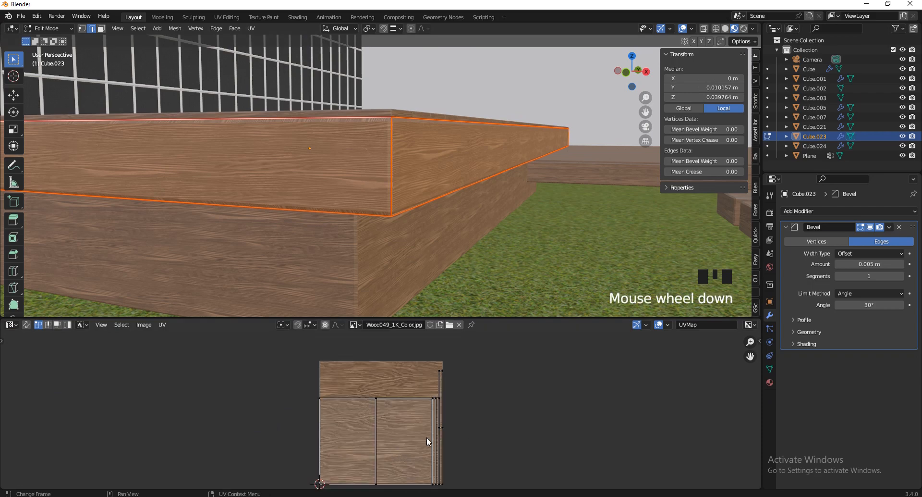
key("a")
key("s")
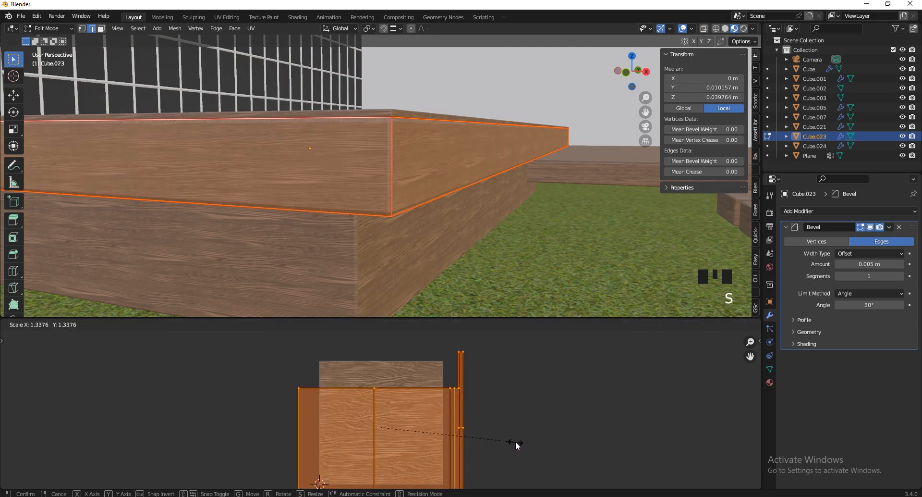
left_click(520, 442)
key("Tab")
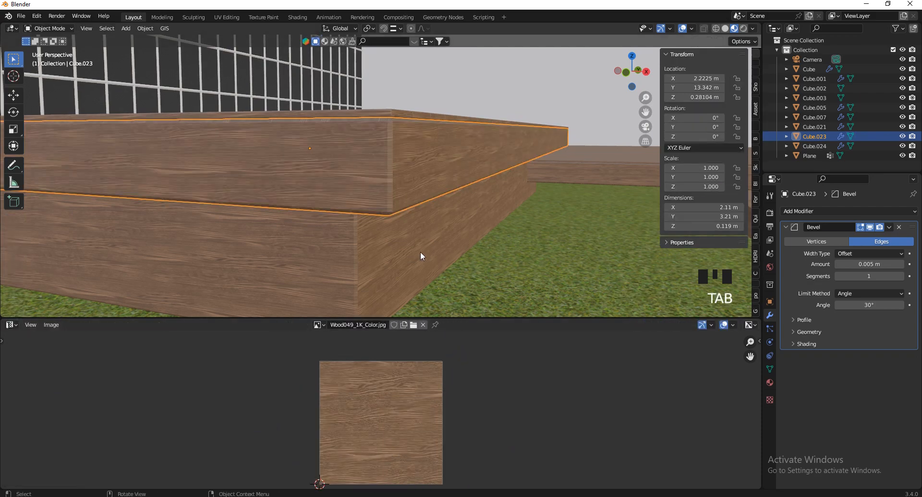
Walk-navigate along the upper plank to check its tighter wood grain
key("v")
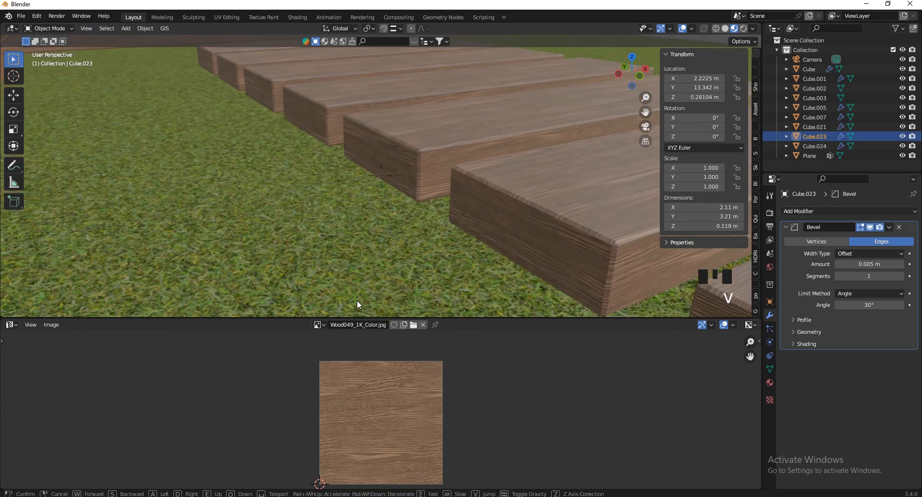
key("w")
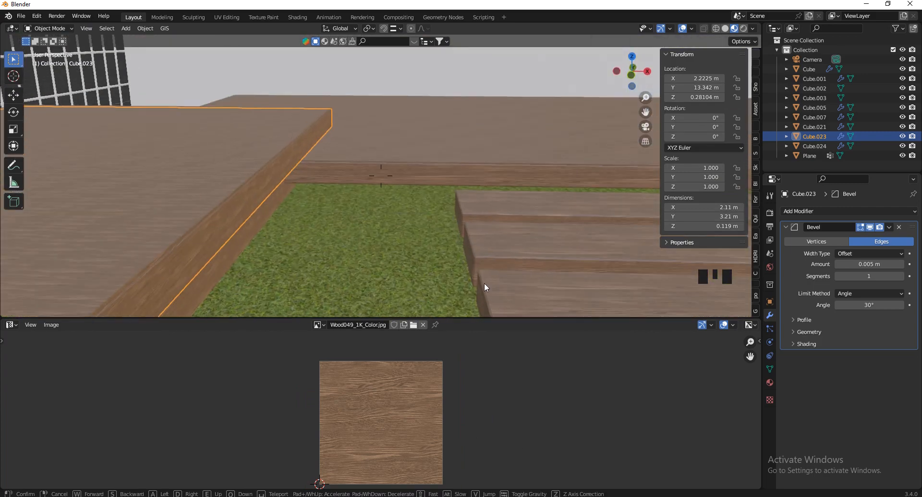
key("w")
key("s")
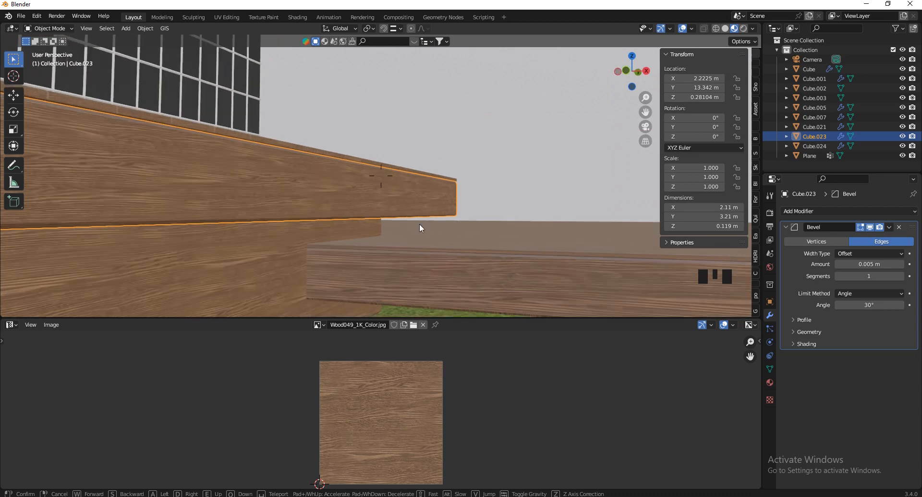
left_click(421, 253)
Select the deck box Cube and scale all its UVs up about 1.89 times
left_click(451, 259)
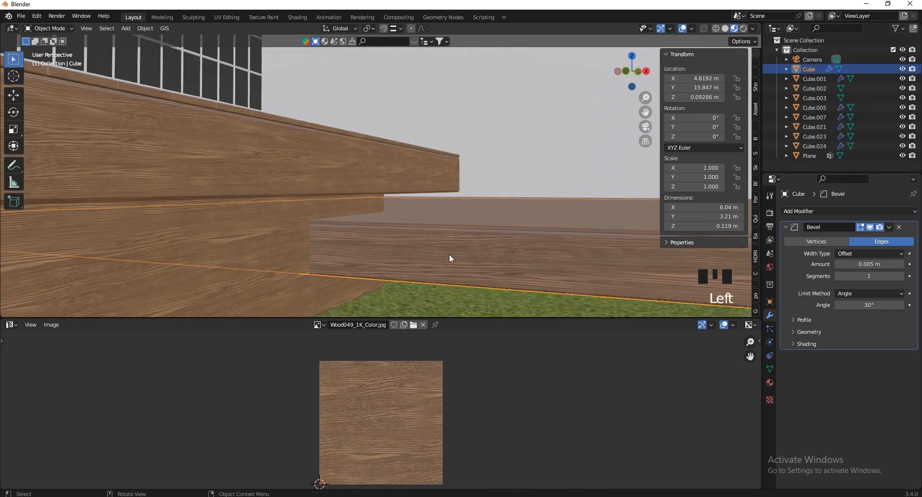
key("Tab")
key("a")
key("a")
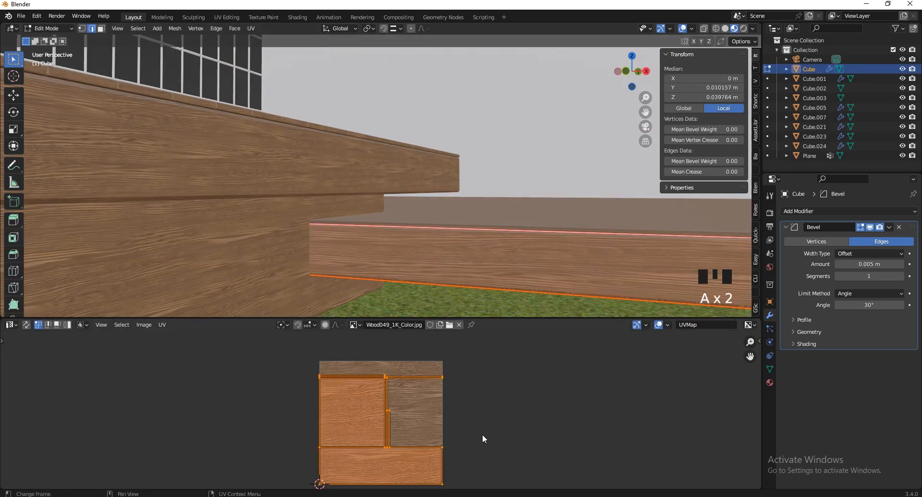
key("Tab")
key("Tab")
key("a")
key("s")
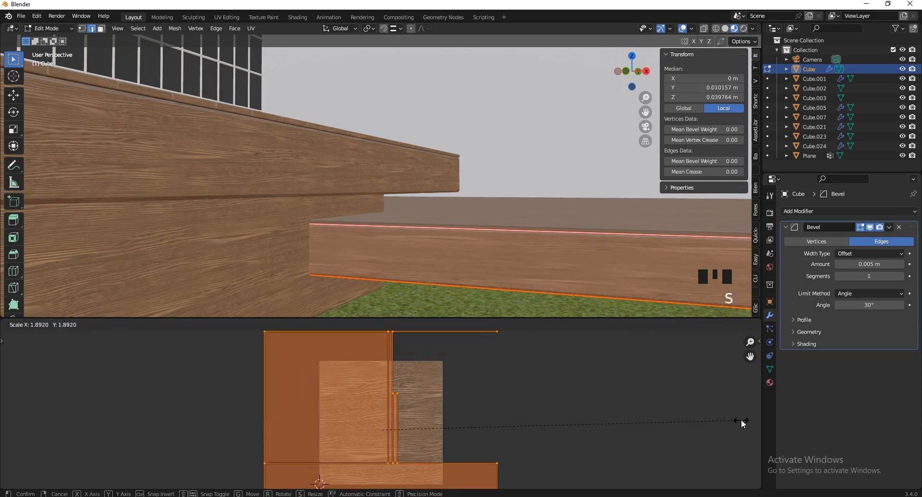
left_click(715, 421)
key("Tab")
Fly the view over the wooden deck to inspect the rescaled wood
key("v")
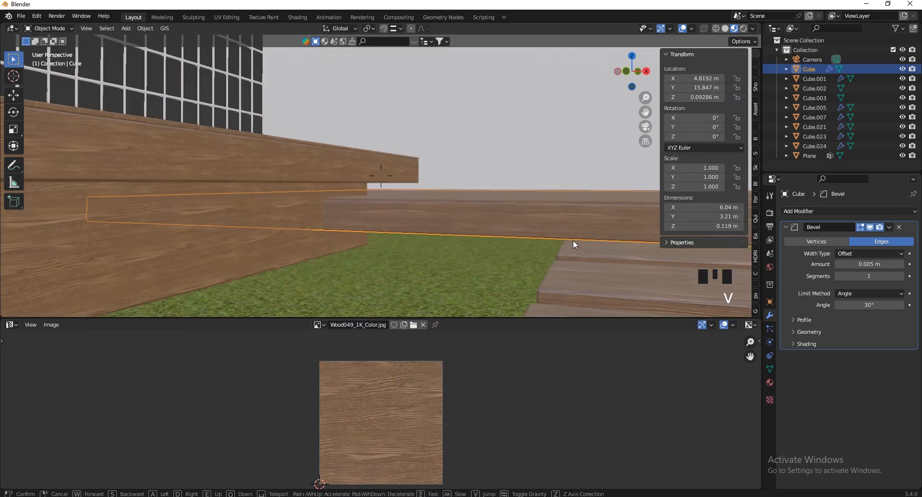
key("e")
key("s")
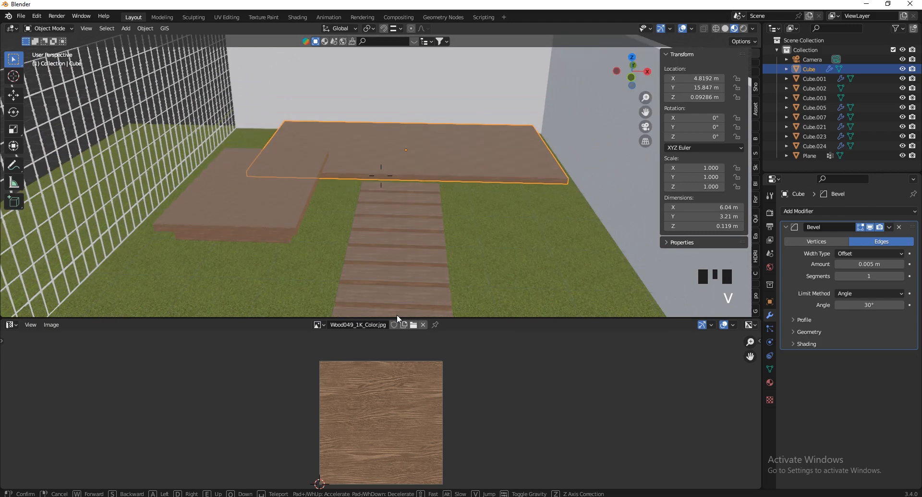
left_click(562, 236)
Change the lower Image Editor into a Shader Editor showing the Wood049 nodes
left_click(11, 326)
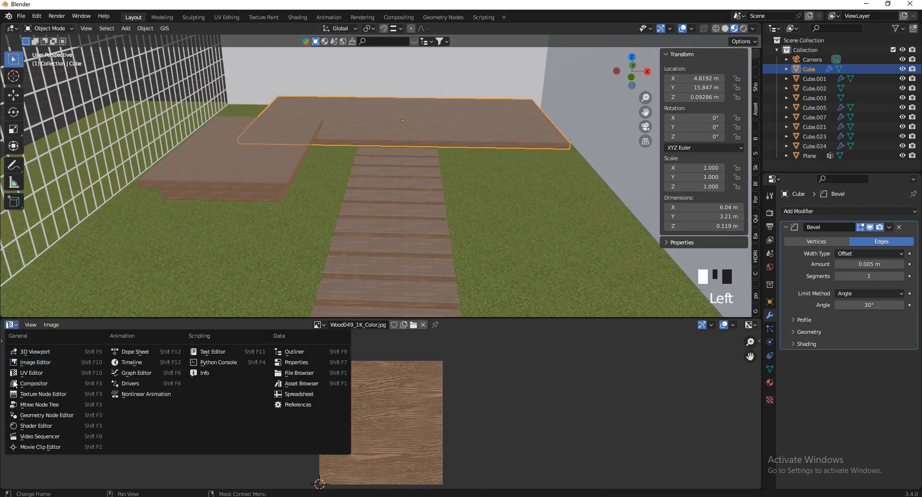
left_click(29, 417)
left_click(697, 421)
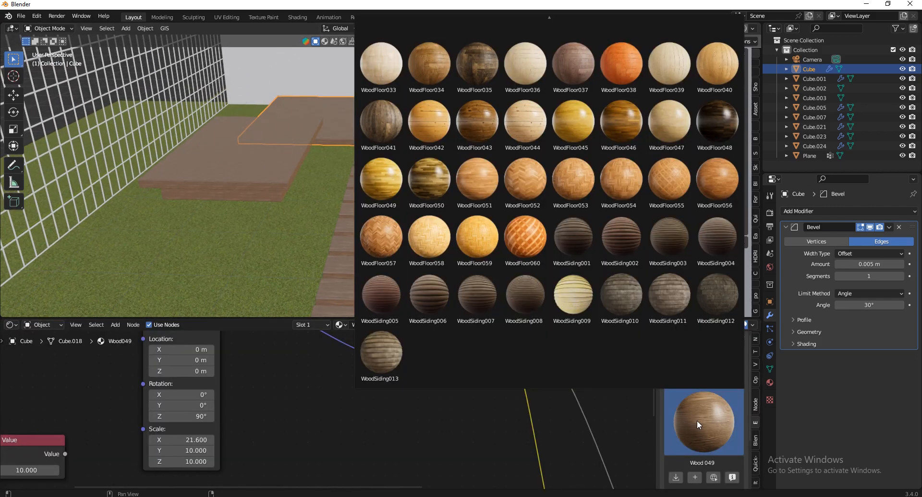
left_click(697, 421)
Walk the view to an overview and select the wall Cube.002
key("v")
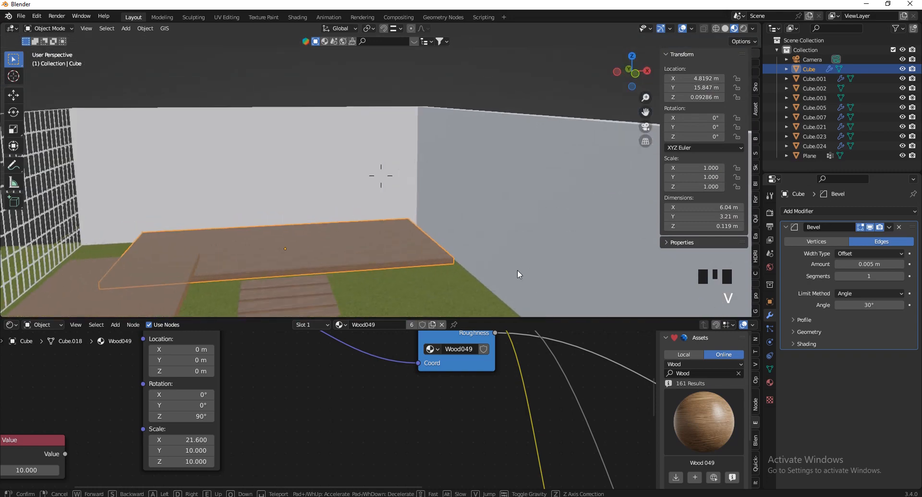
key("w")
key("e")
left_click(570, 290)
left_click(302, 204)
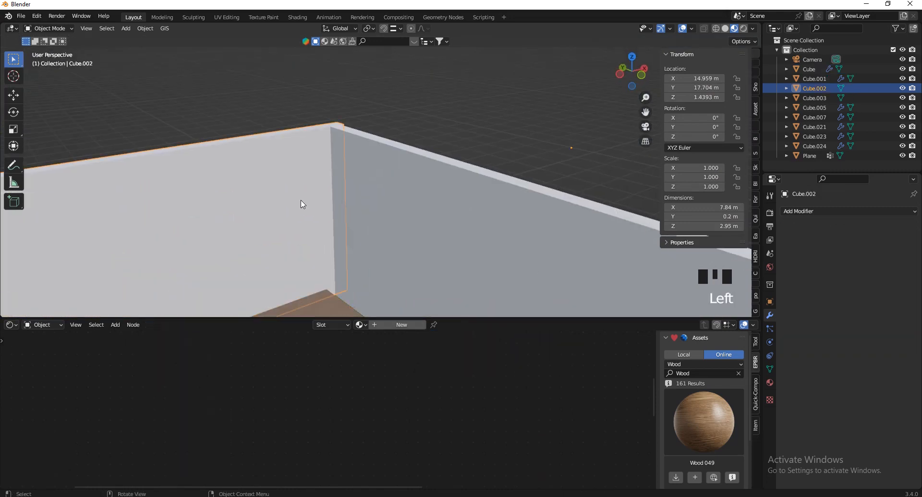
key("v")
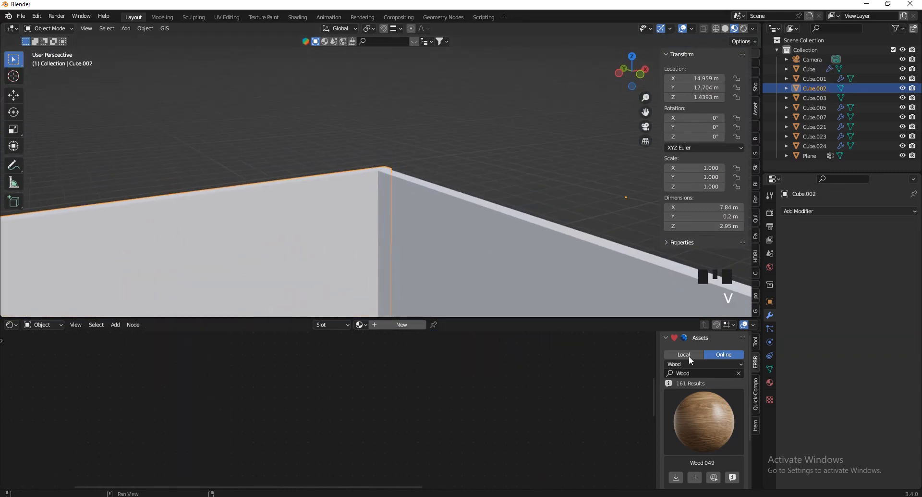
Set the asset category to PaintedPlaster and download Painted Plaster 015 for the wall
left_click(696, 363)
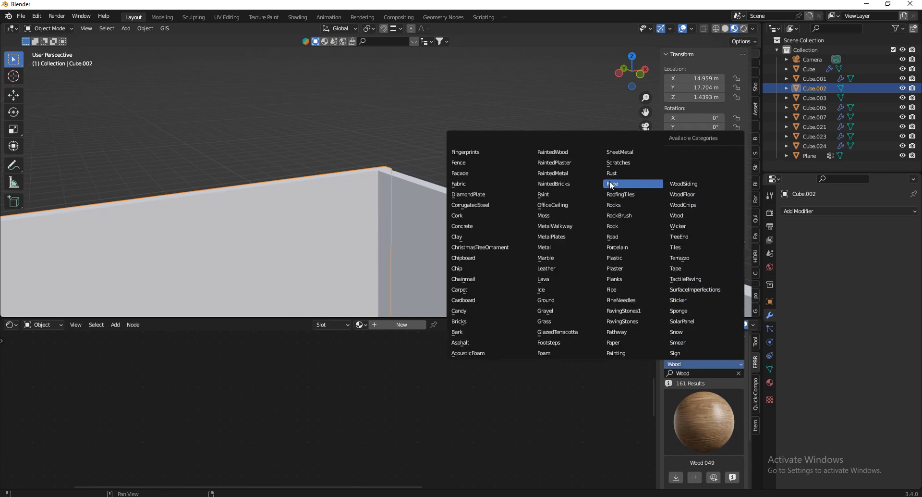
left_click(559, 163)
left_click(699, 404)
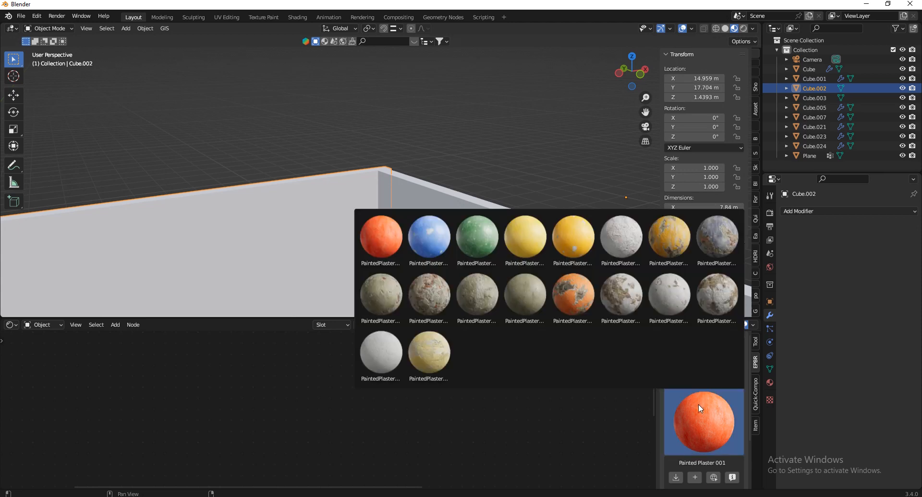
left_click(664, 299)
scroll(706, 428, "down", 2)
left_click(677, 439)
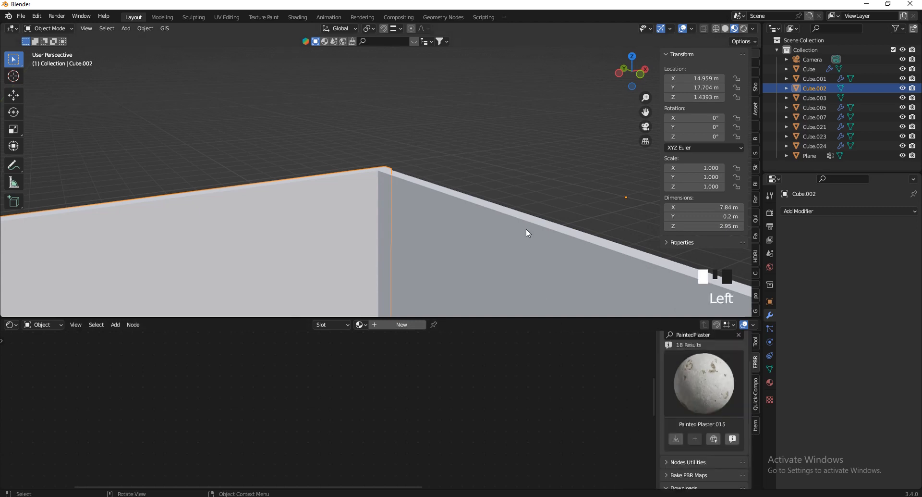
Hide the N sidebar and back away from the wall to see the fence
key("v")
key("n")
key("v")
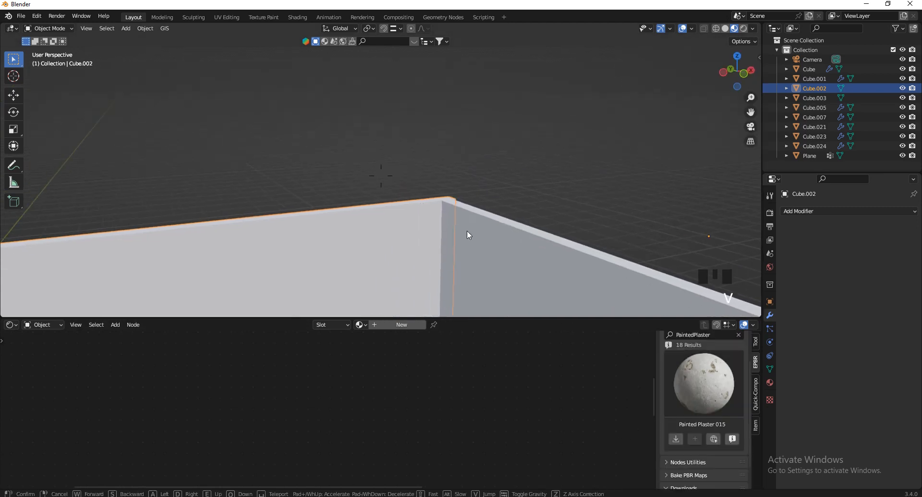
key("s")
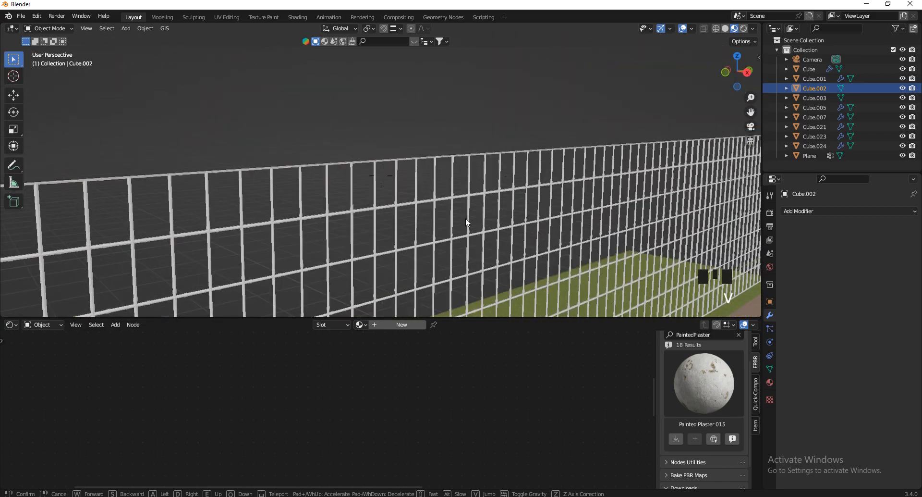
Give the wire fence a new material with a Glossy BSDF surface
left_click(492, 152)
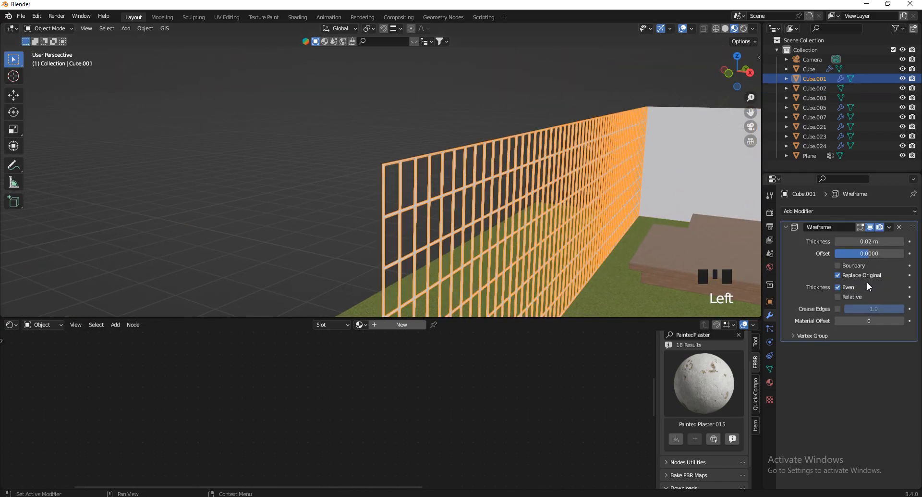
double_click(770, 383)
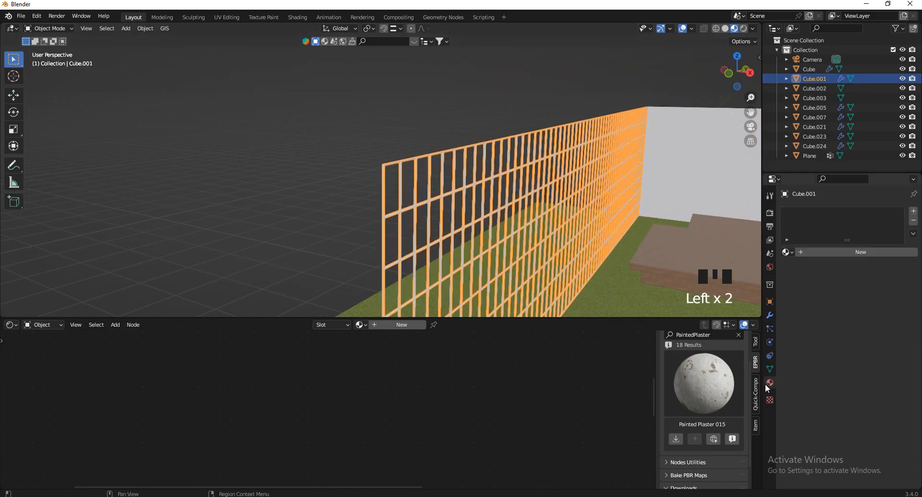
left_click(849, 255)
left_click(866, 311)
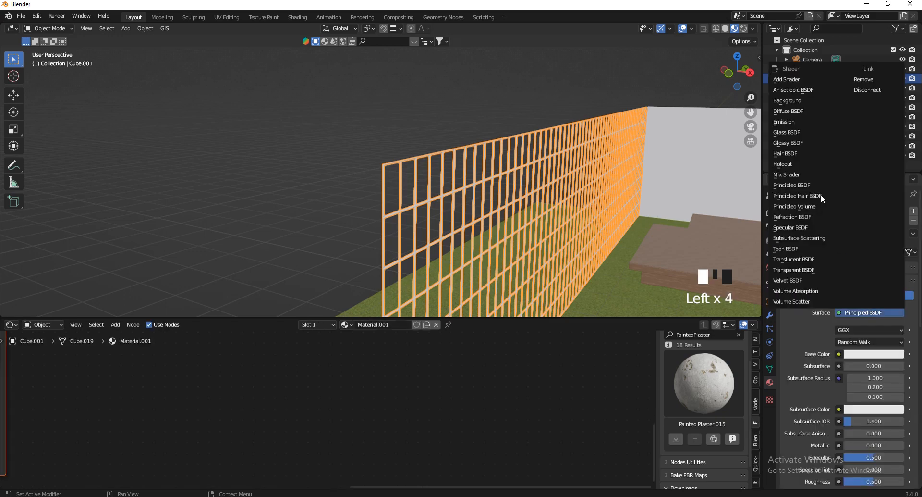
left_click(793, 142)
left_click(381, 110)
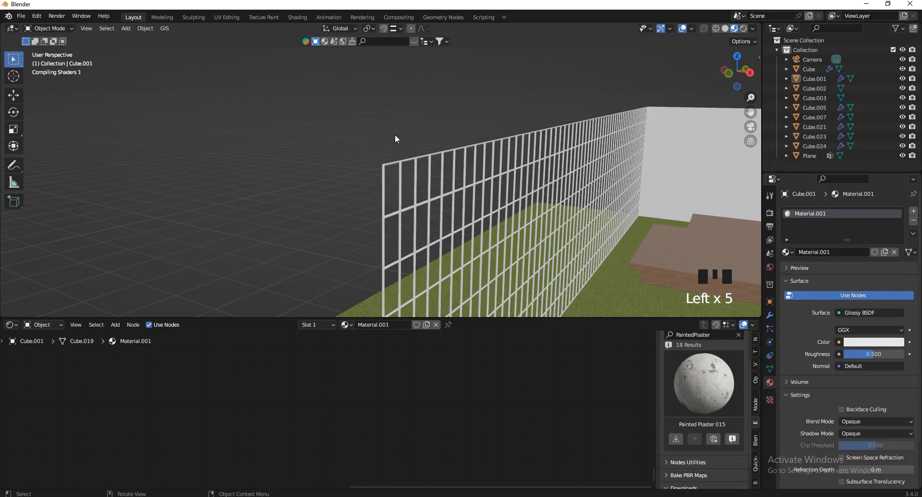
Set the fence's roughness to 0.264 and its colour to dark green (HSV 0.479, 0.213, 0.152)
key("v")
key("w")
key("s")
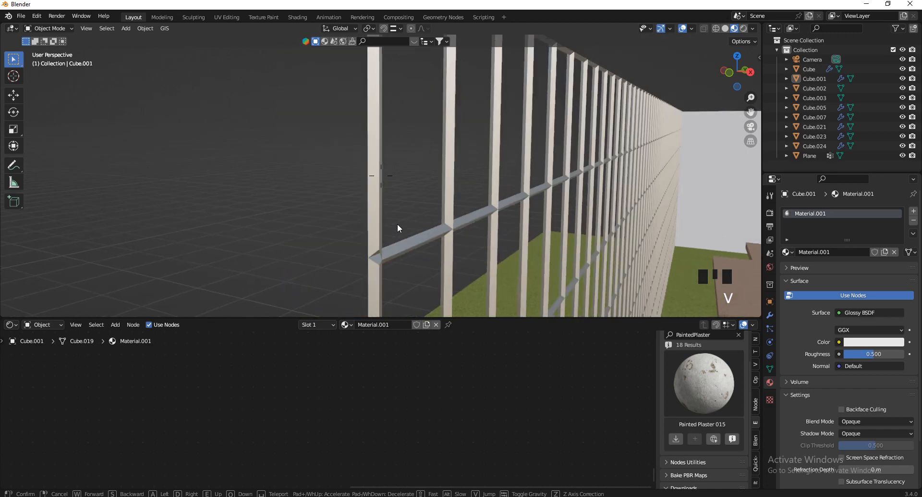
left_click(398, 225)
left_click_drag(883, 353, 862, 353)
left_click(864, 341)
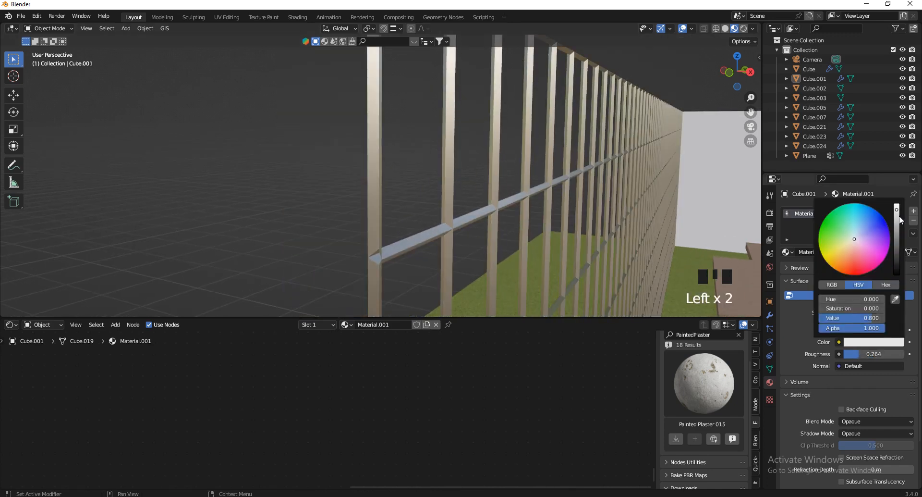
left_click_drag(901, 220, 437, 249)
left_click_drag(897, 249, 854, 235)
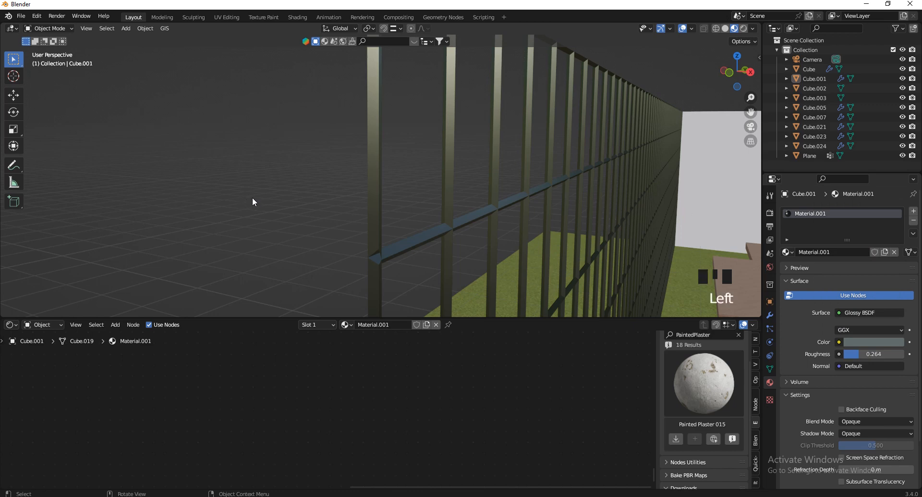
Orbit to an overview of the garden and select the right wall
middle_click_drag(255, 202, 296, 207)
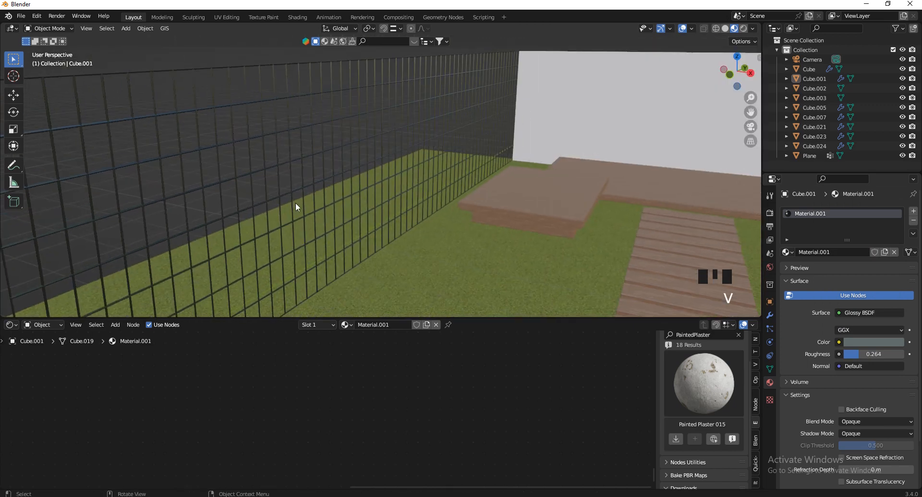
key("v")
left_click(465, 161)
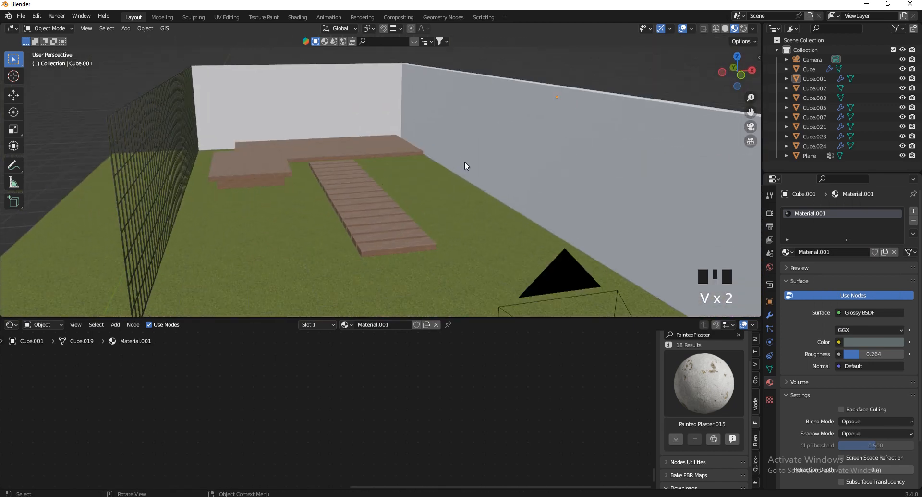
left_click(442, 119)
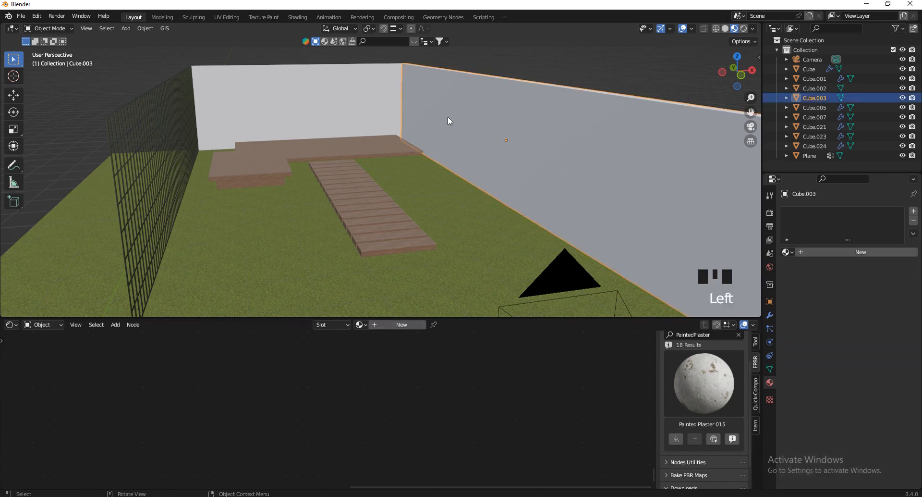
Select the back wall, walkway, both deck platforms and grass floor in turn to inspect their materials
left_click(342, 99)
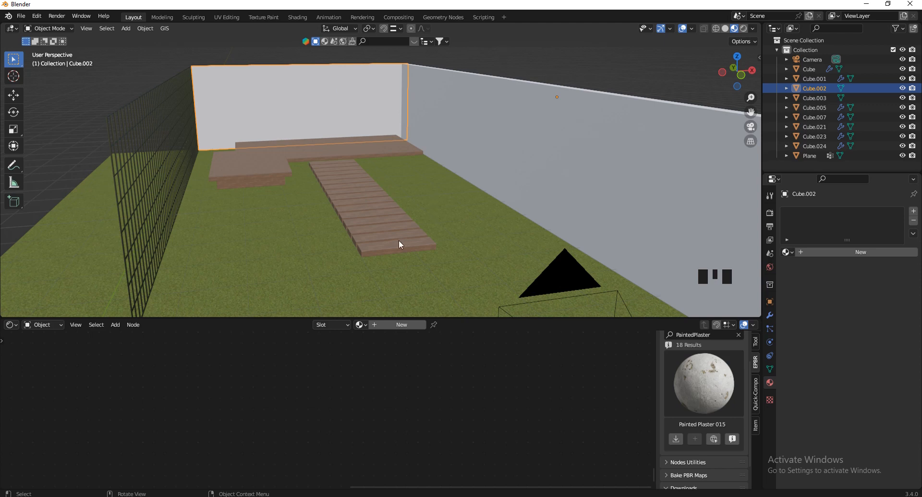
left_click(397, 221)
left_click(337, 145)
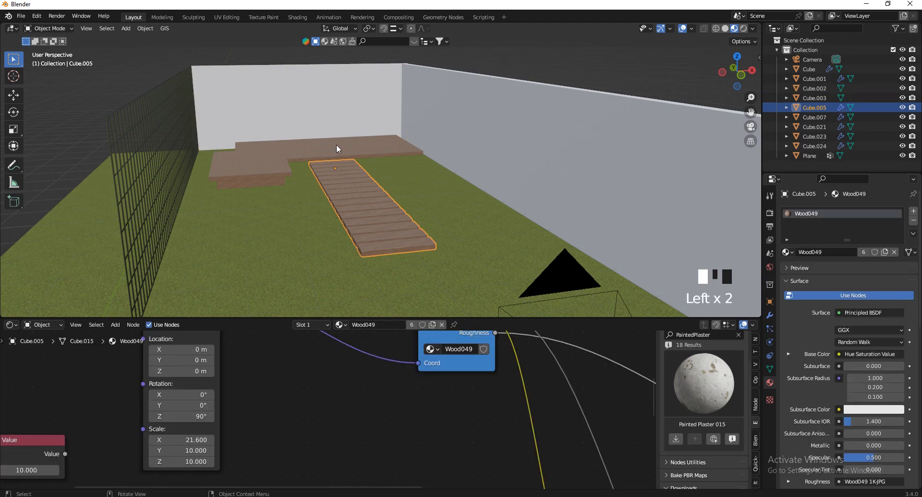
left_click(257, 167)
left_click(255, 190)
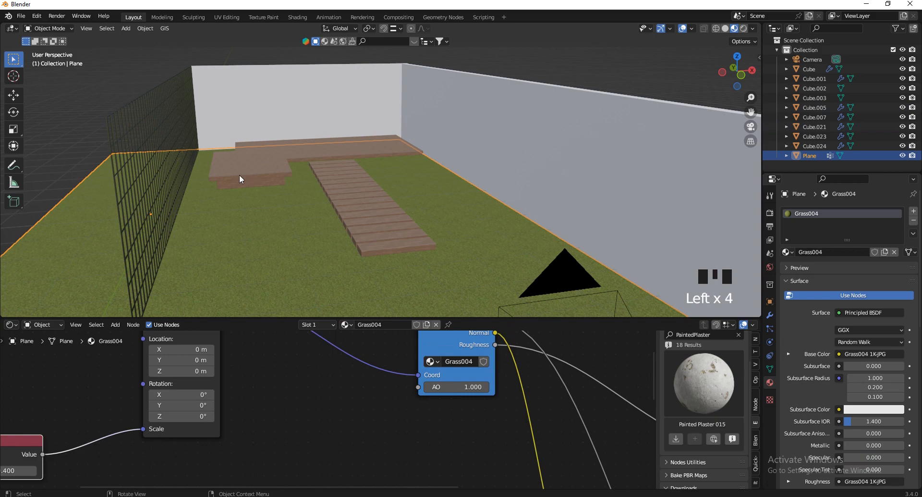
Open the PaintedPlaster material grid and select the right wall for the concrete texture
key("shift+grave")
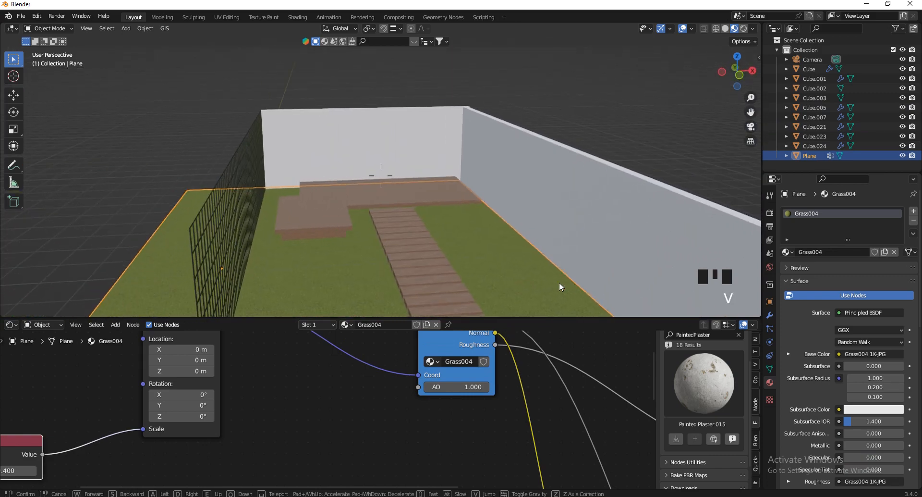
left_click(343, 161)
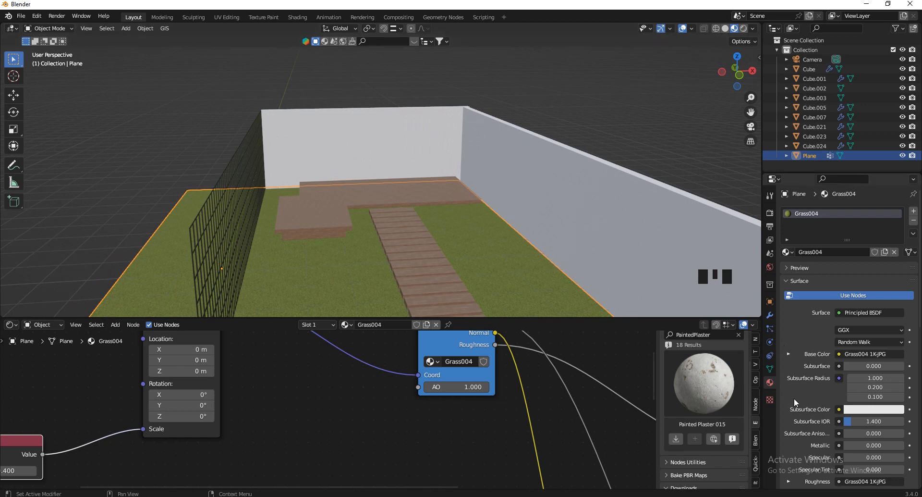
left_click(701, 394)
left_click(495, 155)
Walk past the concrete walls, deck and step planks, back away, then view through the camera (Numpad 0)
key("v")
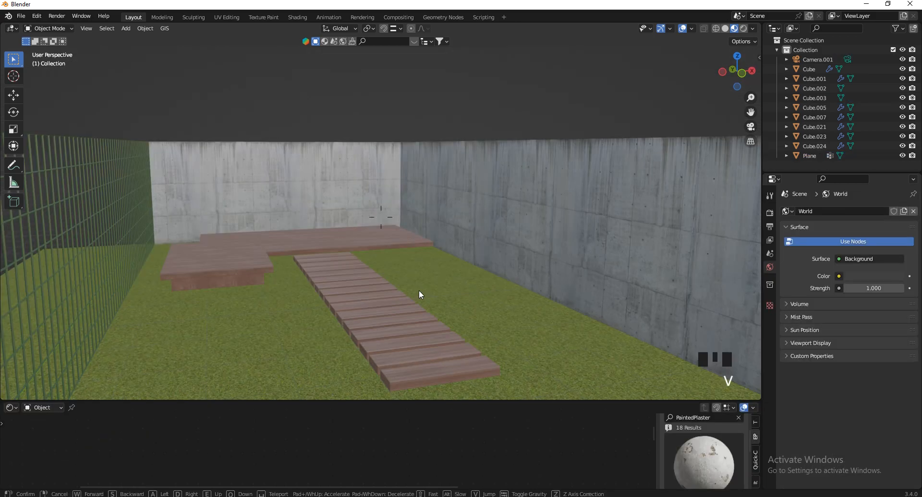
key("w")
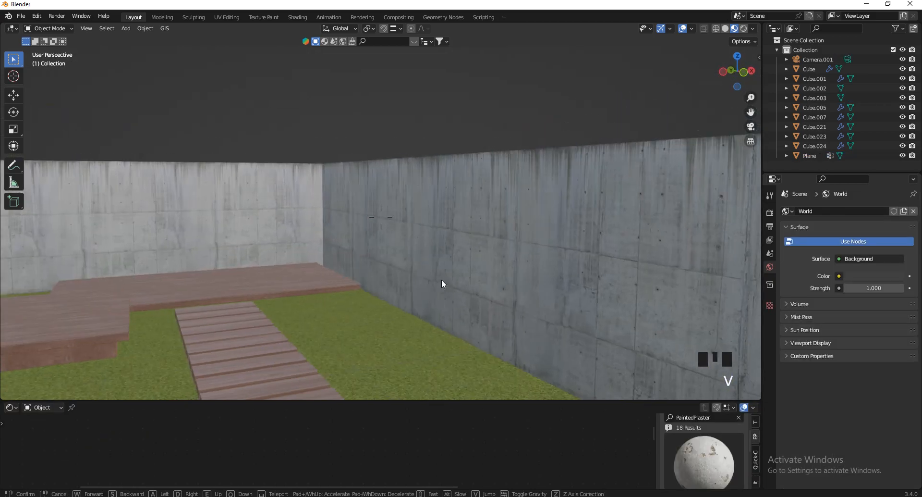
key("a")
key("w")
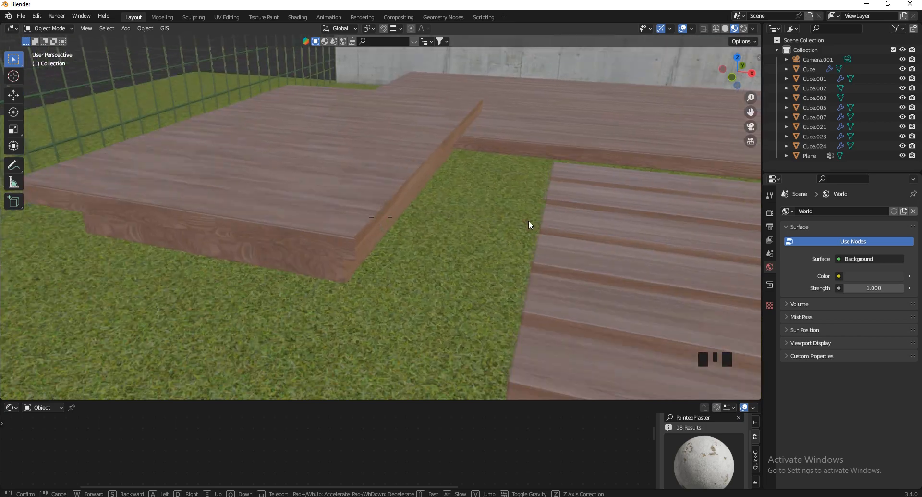
key("w")
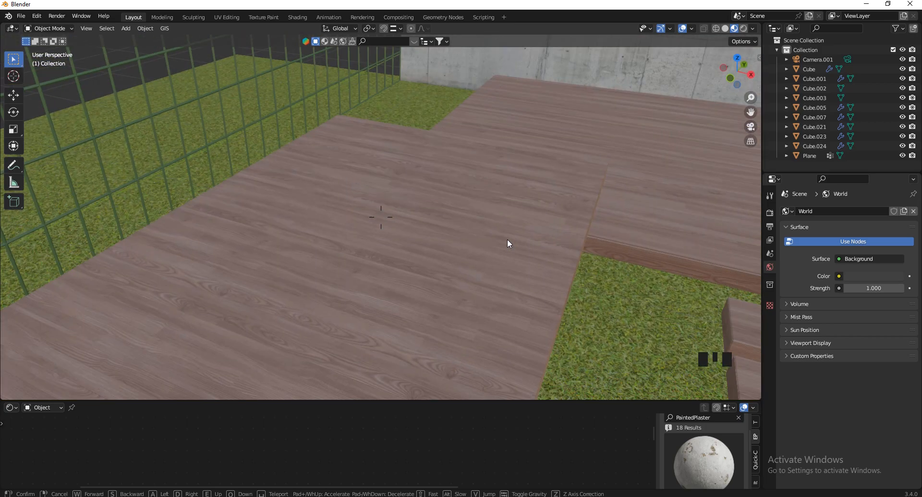
key("s")
key("a")
key("w")
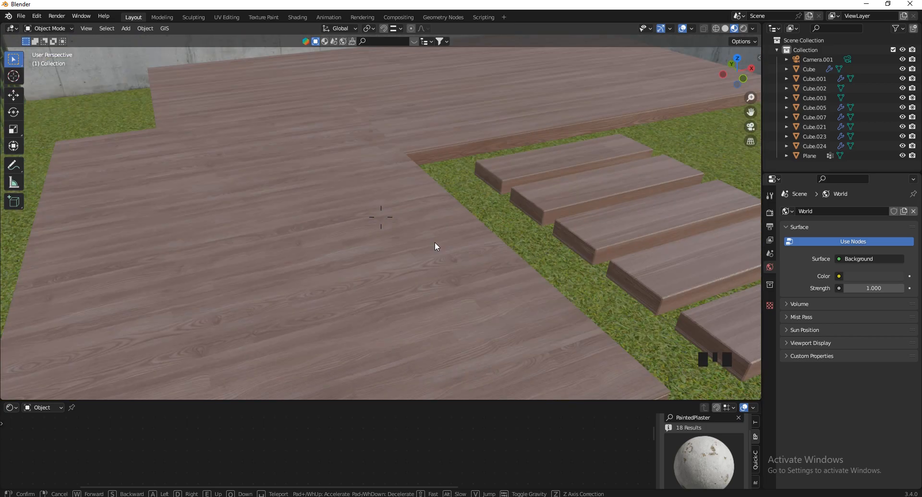
key("s")
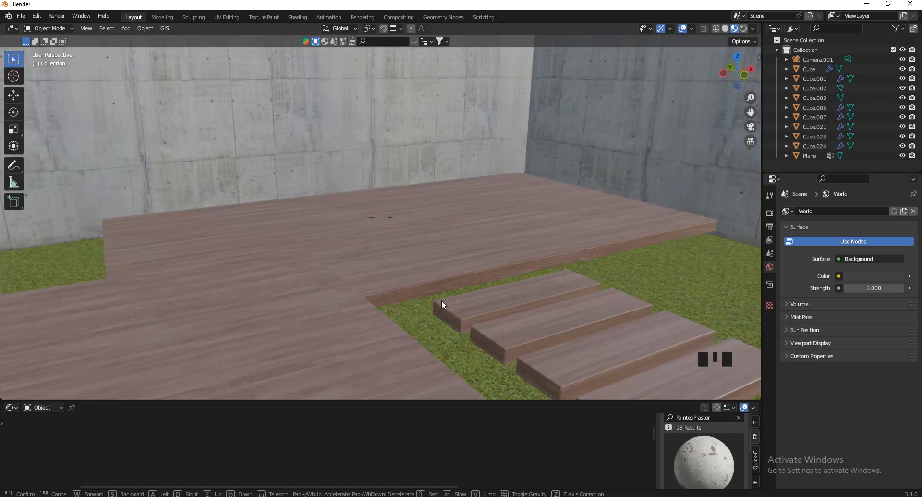
key("s")
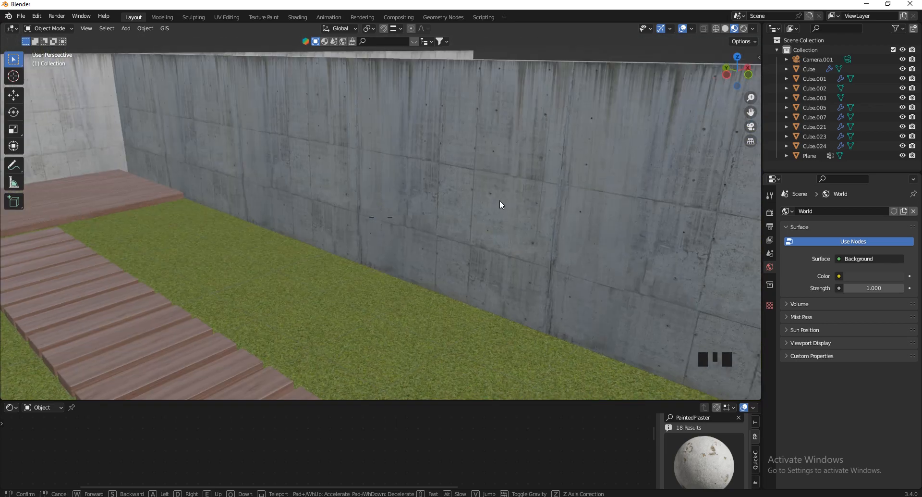
left_click(418, 290)
key("KP_0")
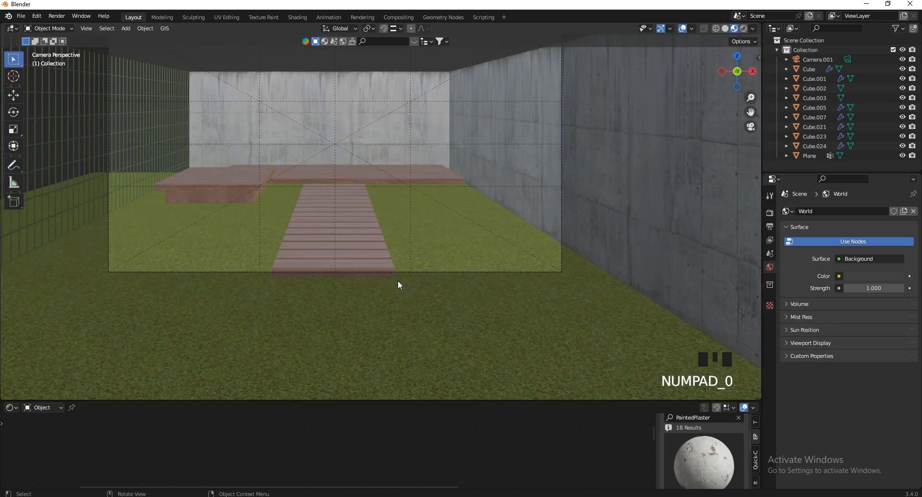
Zoom the camera view and select the back wall Cube.002 to show its Concrete_Simple_G01_4m material
scroll(385, 280, "up", 3)
scroll(404, 310, "up", 7)
scroll(528, 336, "down", 8)
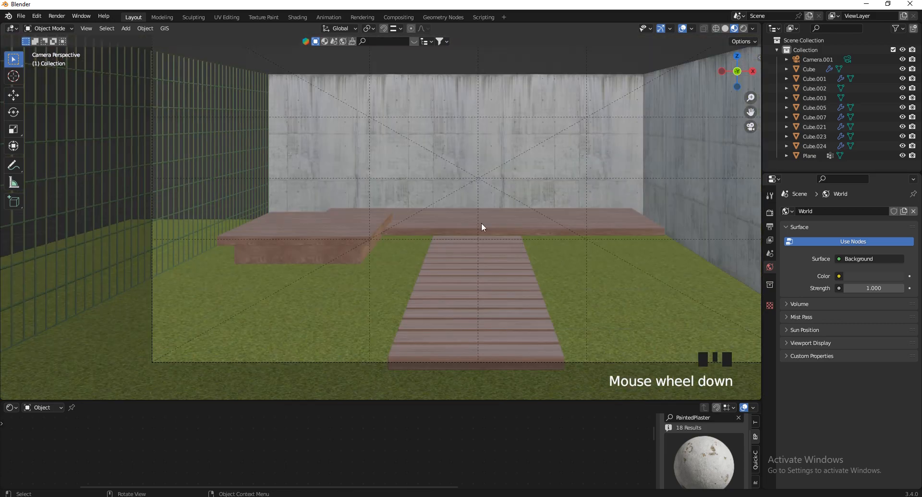
scroll(409, 356, "down", 5)
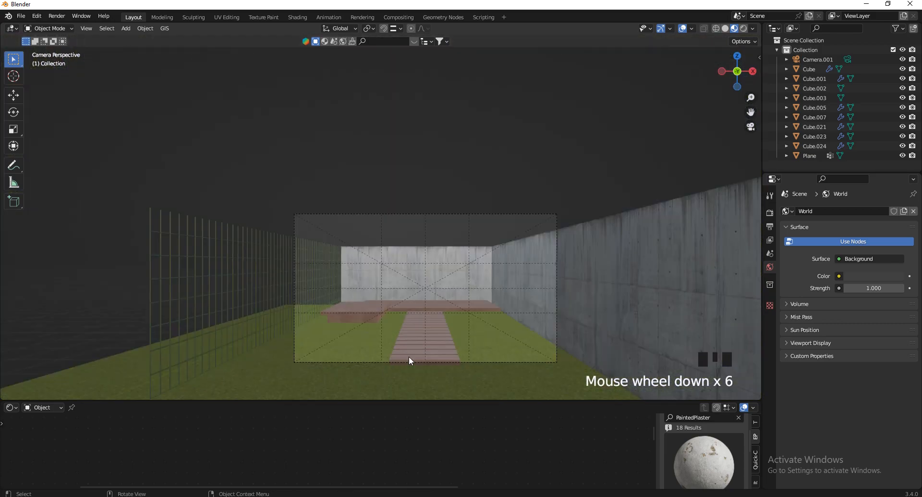
scroll(480, 325, "up", 3)
scroll(436, 241, "up", 1)
left_click(352, 185)
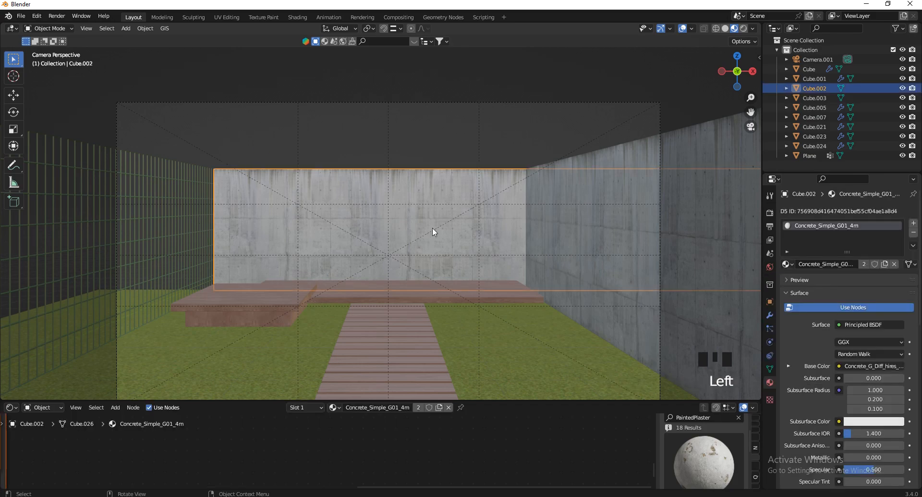
Zoom and orbit into User Perspective to view the whole garden from above
scroll(538, 173, "up", 2)
scroll(536, 204, "up", 1)
scroll(537, 172, "down", 3)
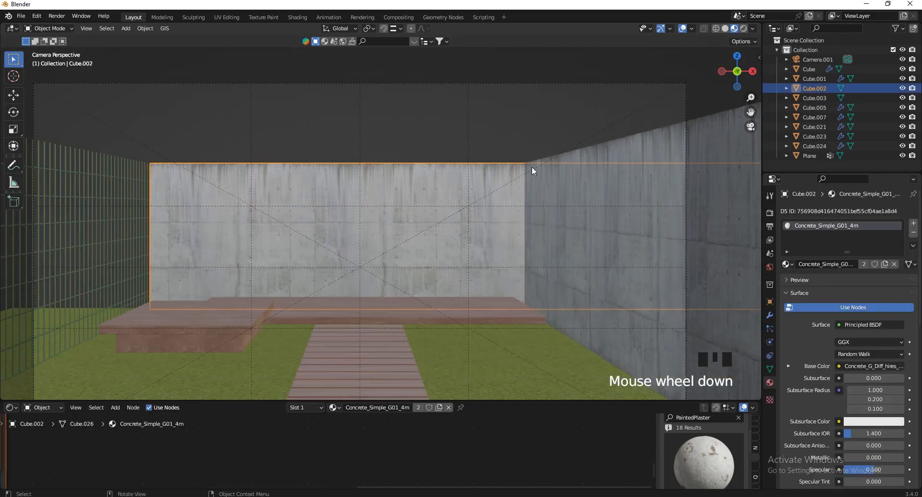
scroll(429, 212, "up", 3)
scroll(426, 197, "up", 2)
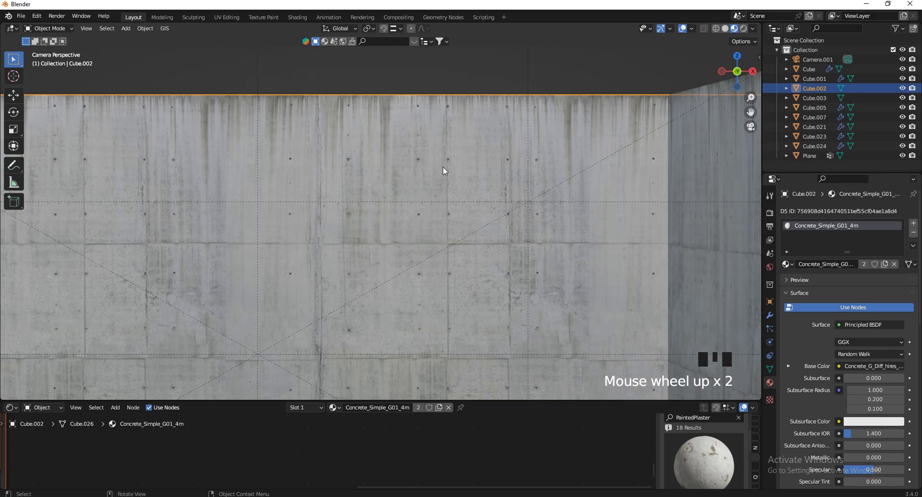
scroll(442, 168, "down", 4)
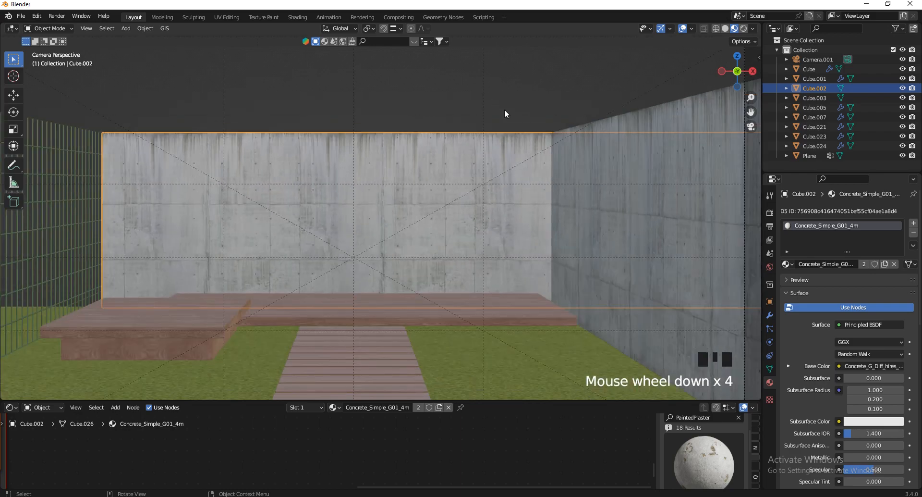
scroll(540, 179, "down", 3)
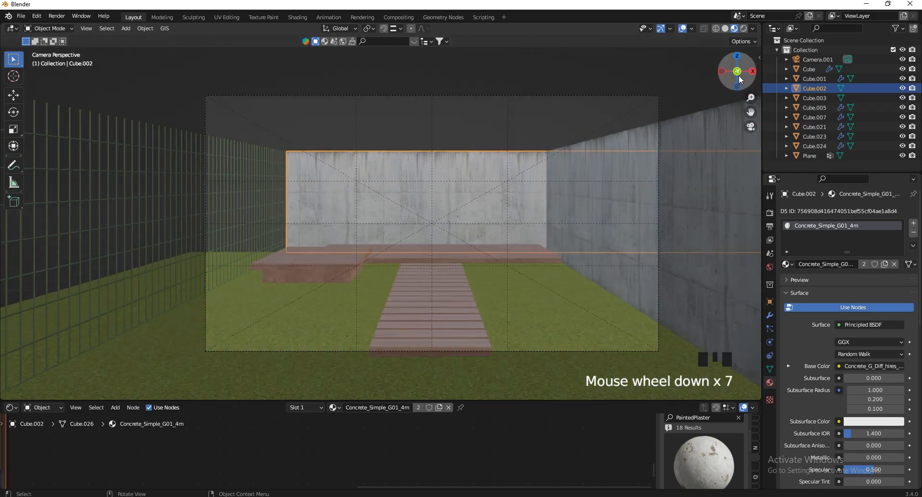
left_click_drag(737, 72, 765, 90)
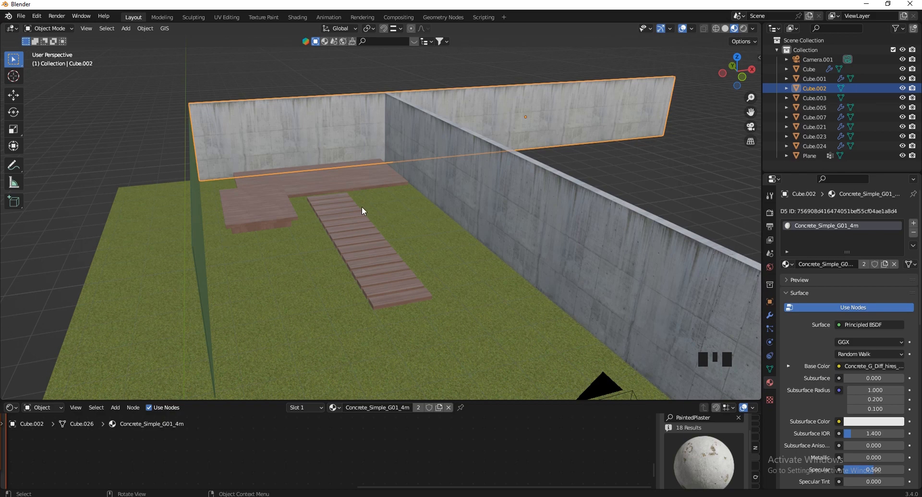
scroll(423, 333, "up", 2)
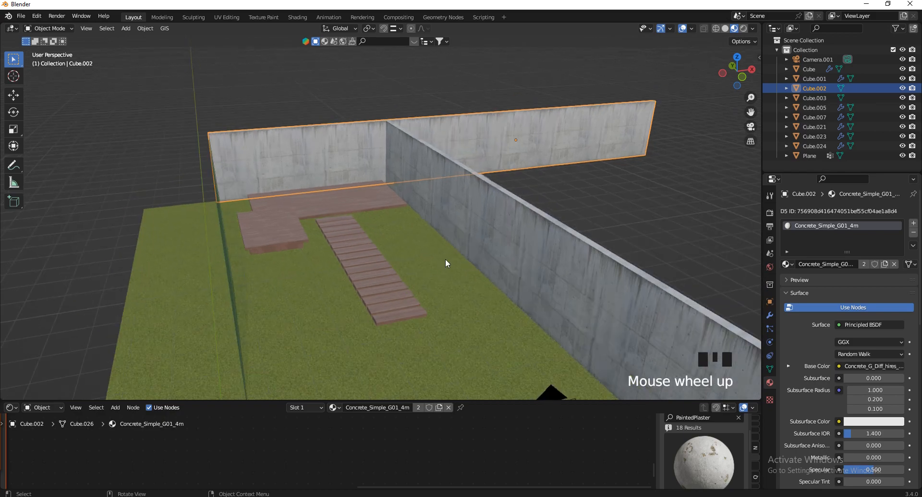
mouse_move(315, 496)
left_click(260, 463)
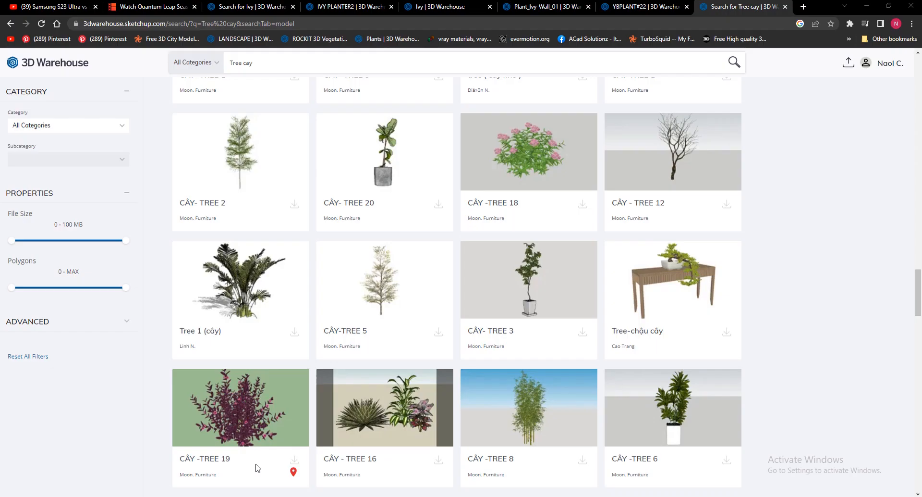
left_click(632, 7)
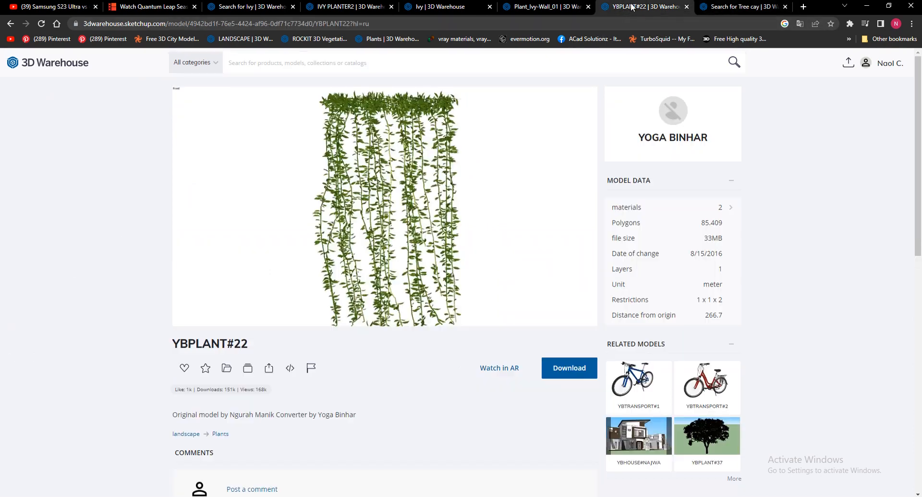
left_click(221, 8)
left_click(330, 7)
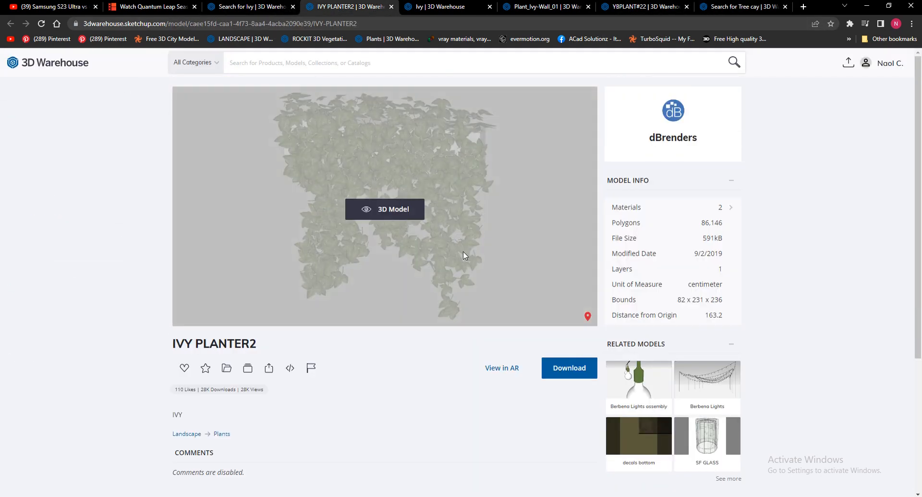
left_click(441, 8)
left_click(567, 7)
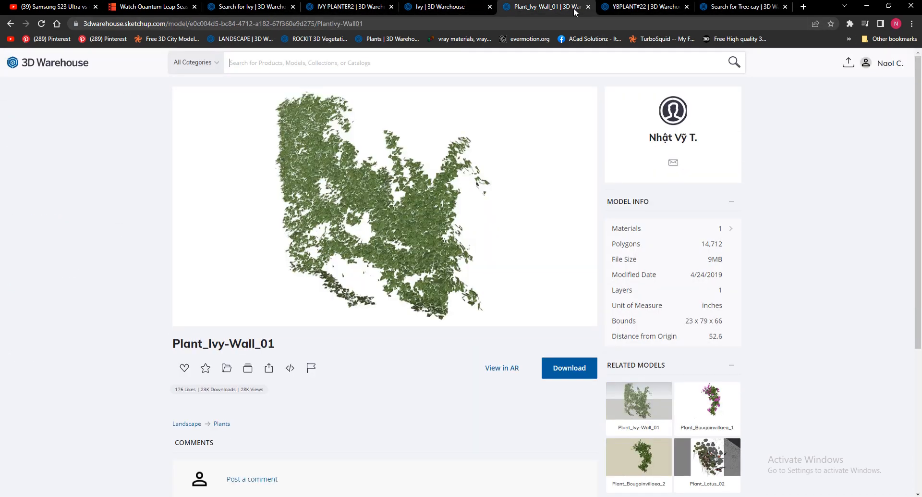
left_click(631, 8)
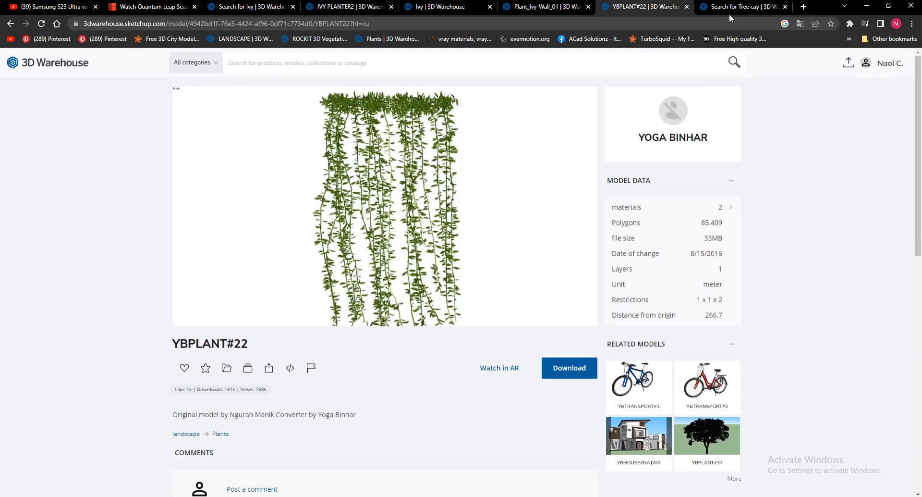
left_click(729, 11)
scroll(466, 306, "up", 5)
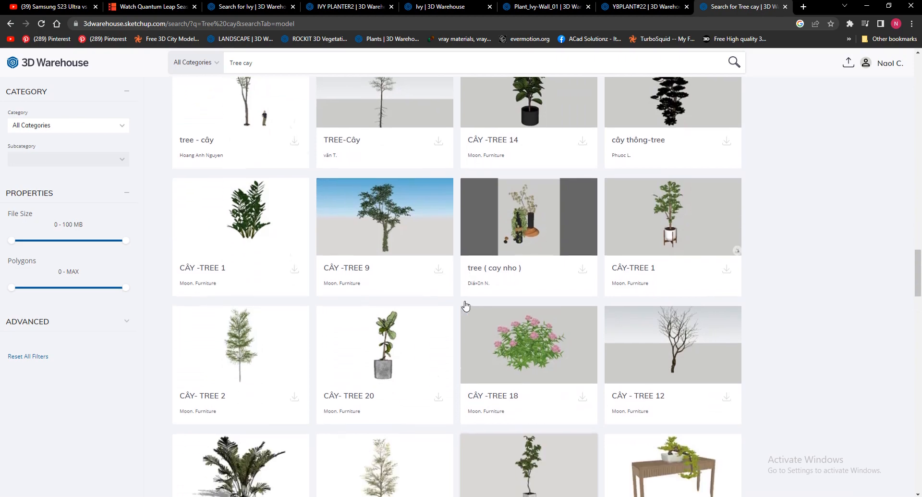
scroll(465, 305, "up", 15)
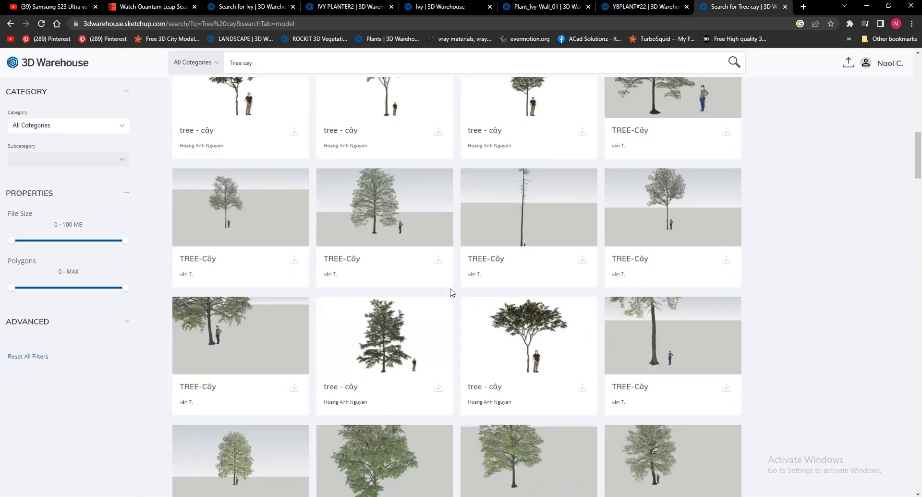
scroll(452, 291, "up", 10)
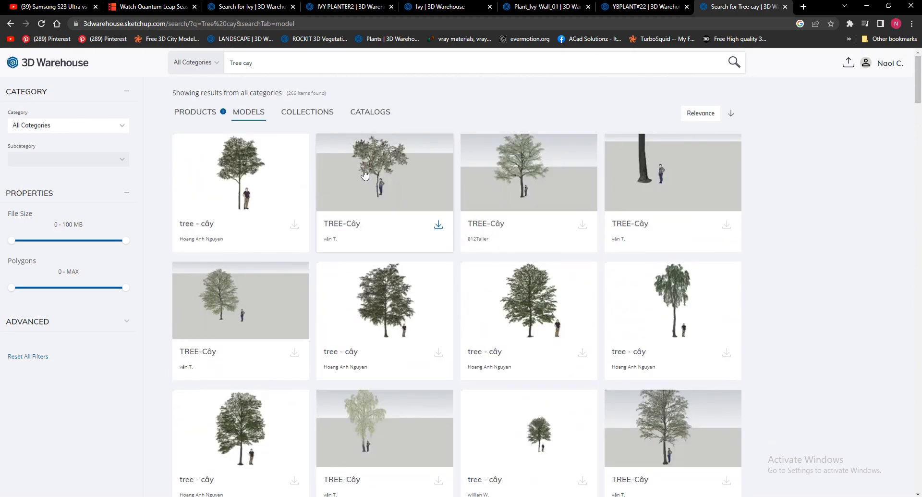
scroll(391, 350, "down", 5)
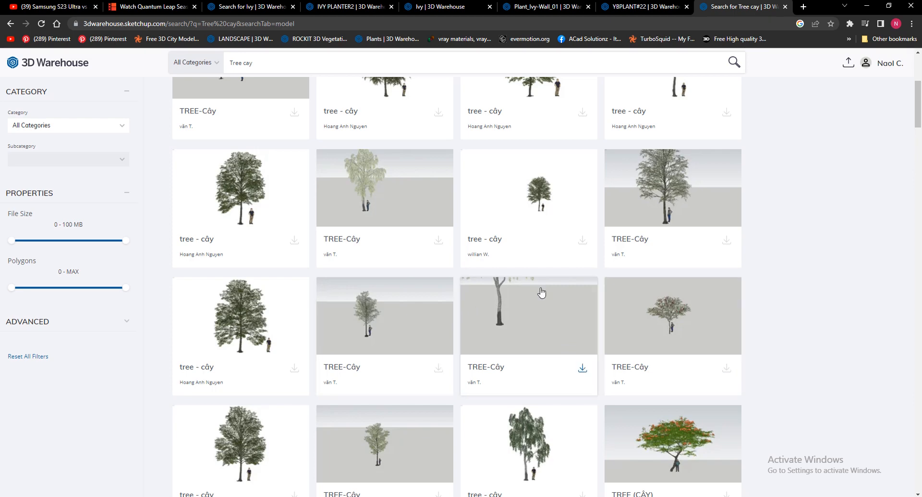
scroll(541, 289, "down", 4)
left_click(869, 6)
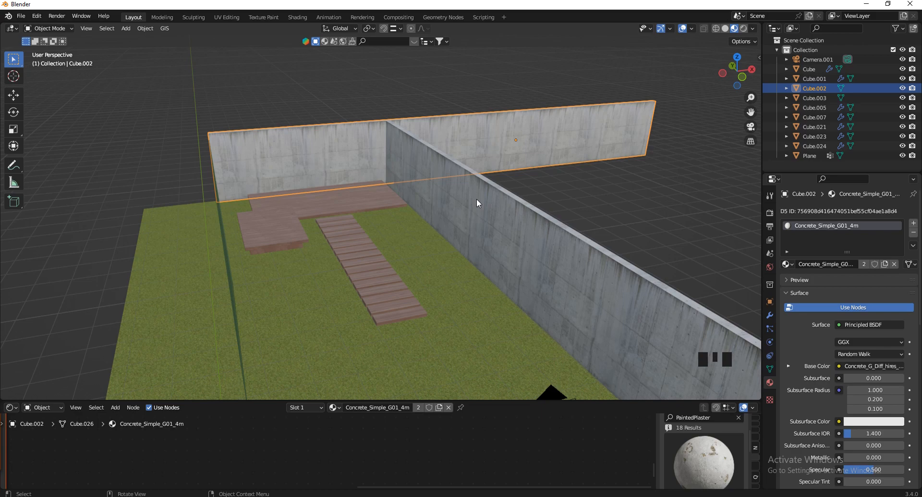
Launch a new Blender window and delete its default cube, camera and light
right_click(399, 495)
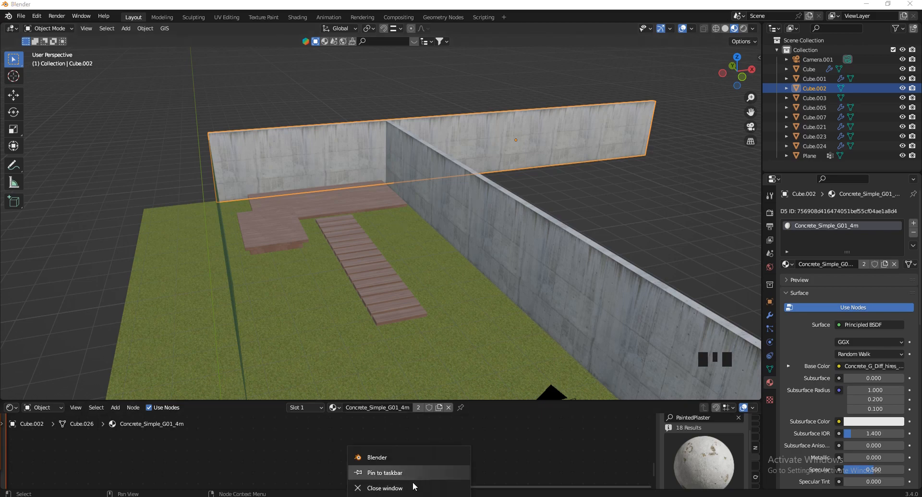
left_click(399, 459)
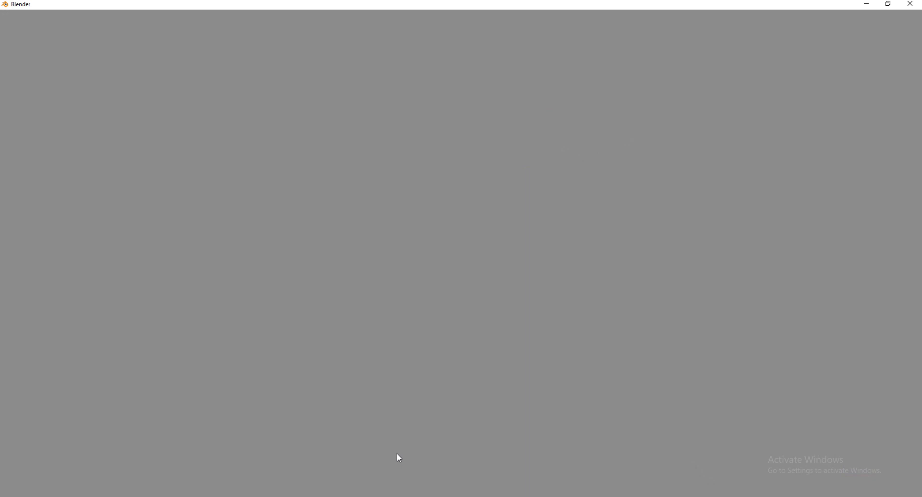
key("a")
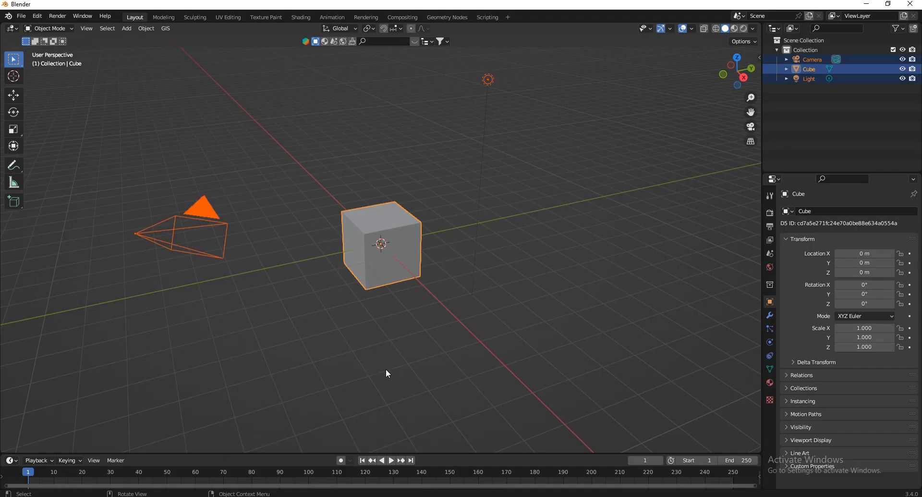
key("x")
left_click(385, 368)
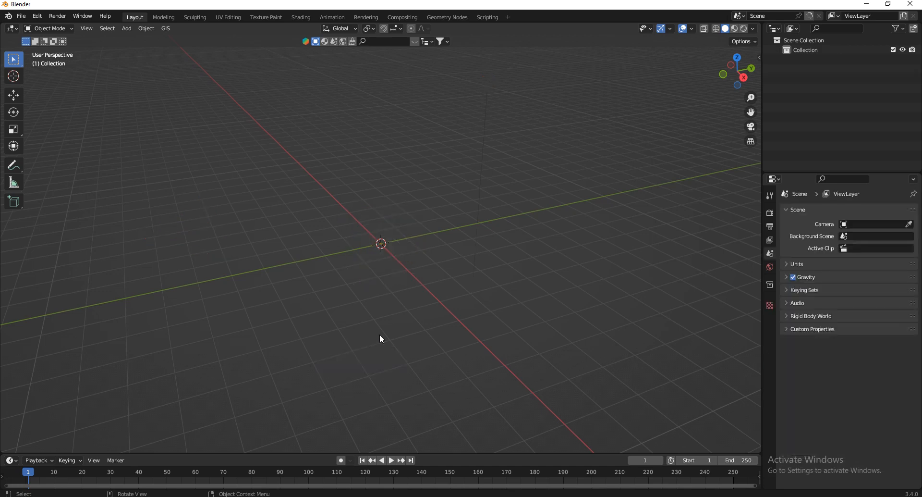
Open Edit > Preferences on the Add-ons list
left_click(43, 19)
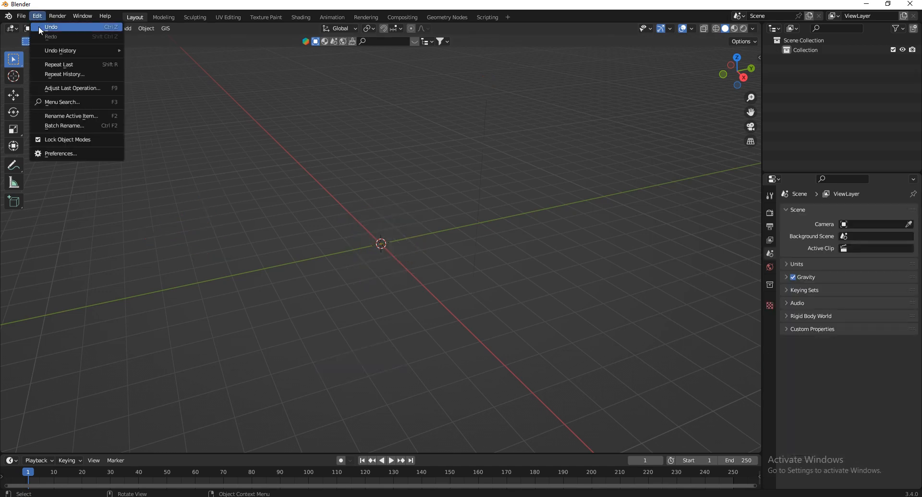
left_click(73, 150)
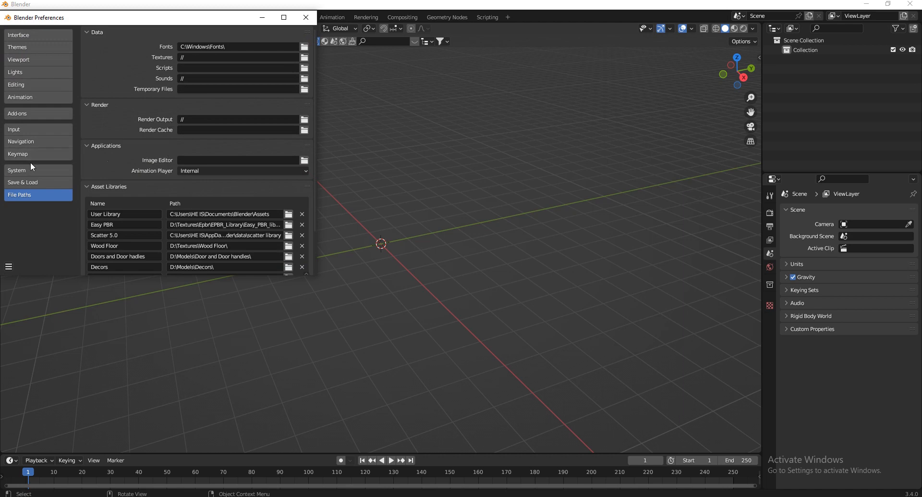
left_click(25, 114)
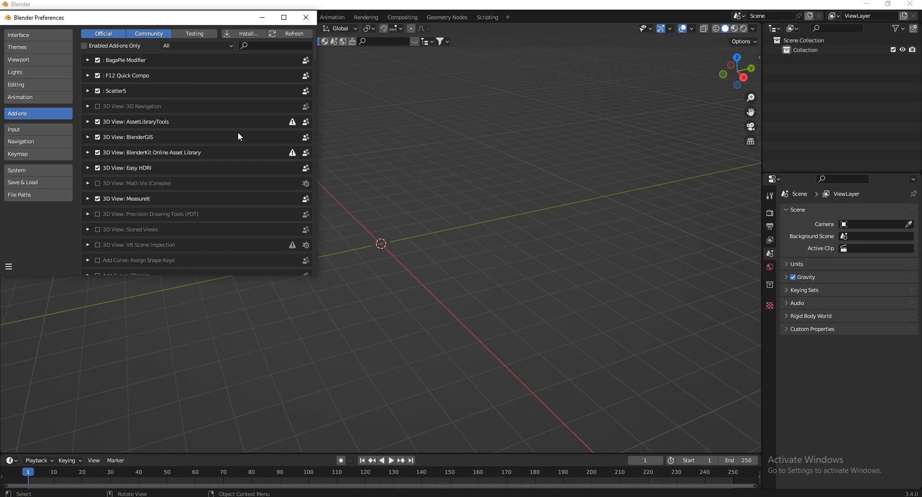
Search the add-ons list for 'ske' to locate SketchUp Importer, then save the preferences
left_click(240, 32)
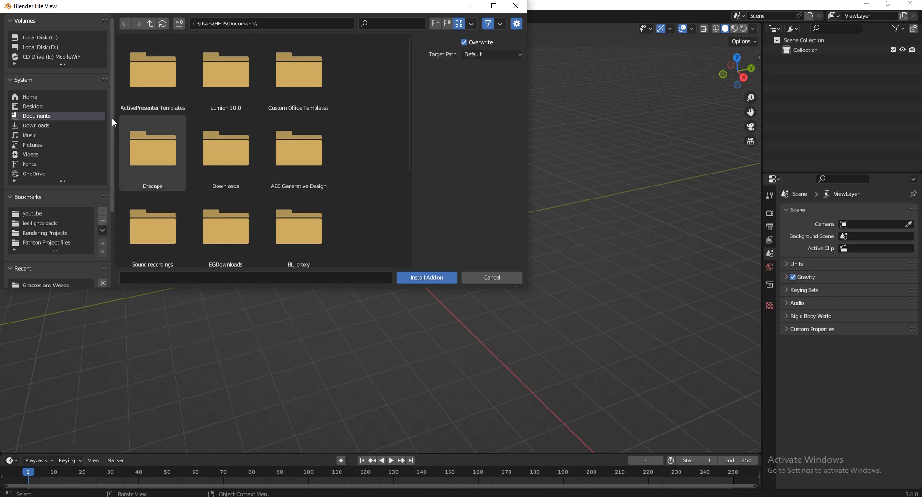
left_click(483, 277)
left_click(265, 46)
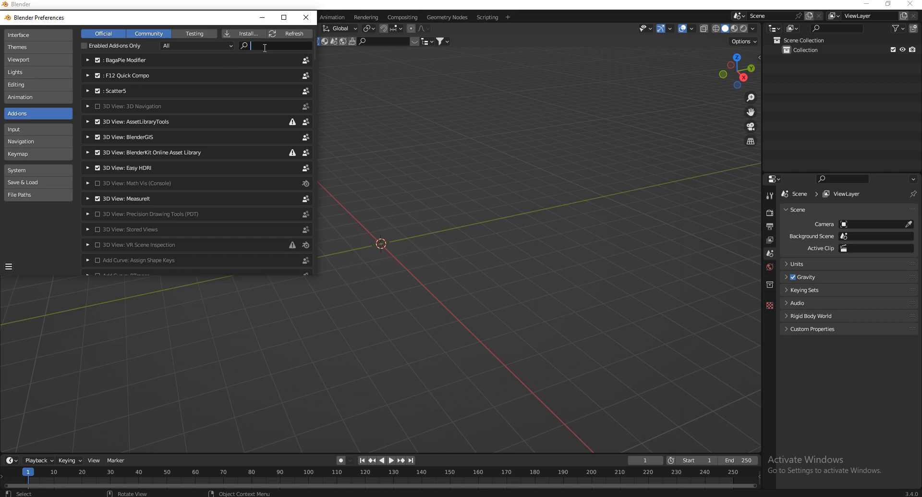
type("ske")
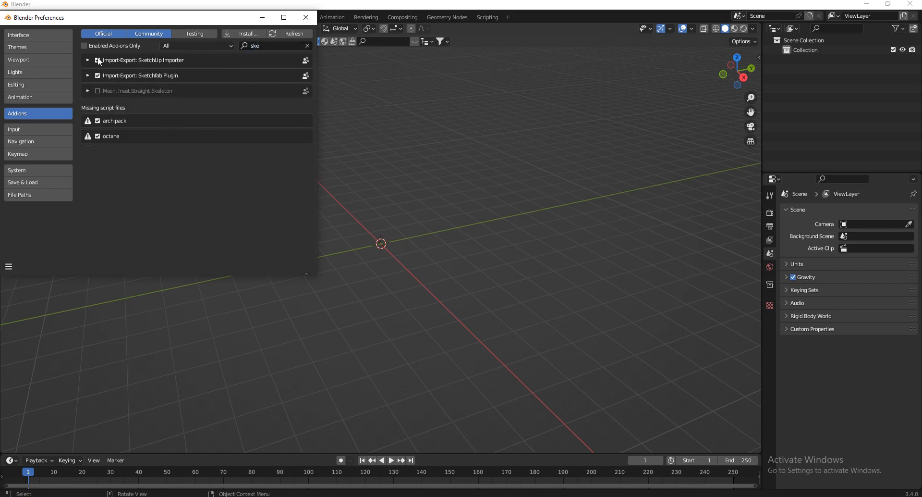
left_click(9, 268)
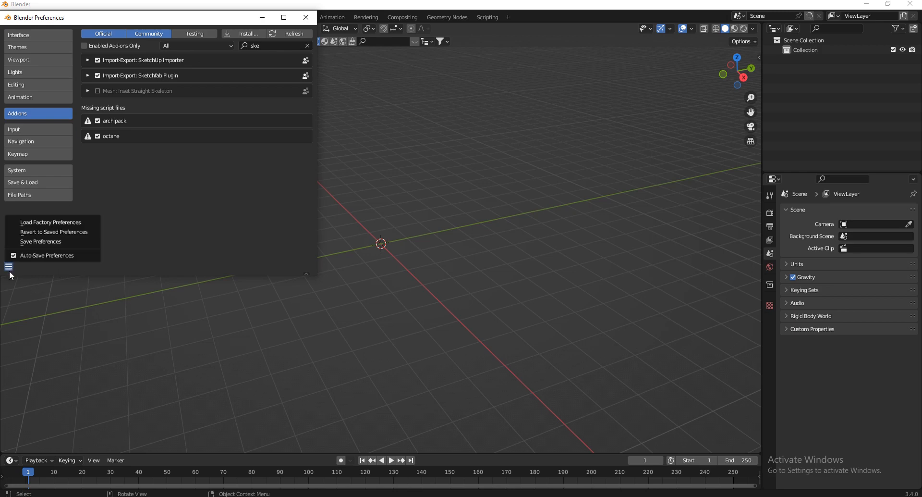
left_click(34, 242)
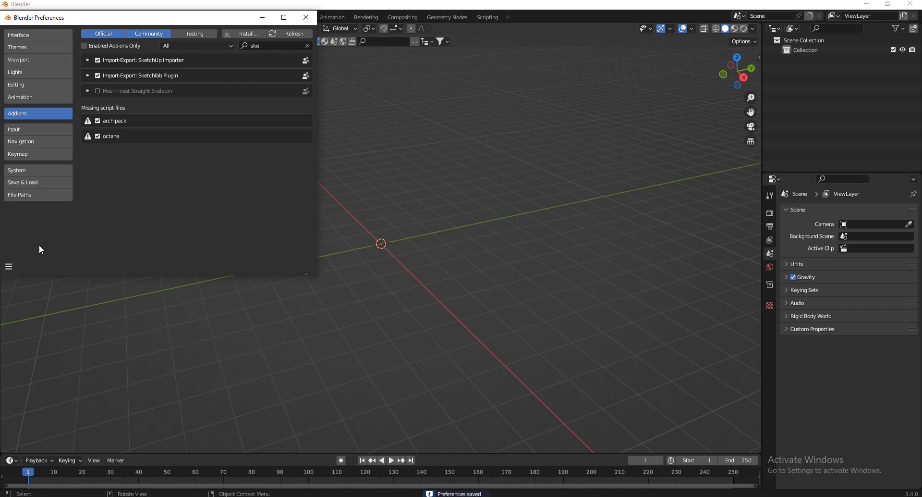
Re-toggle the SketchUp Importer checkbox, save preferences again, and close the Preferences window
left_click(98, 60)
left_click(97, 61)
left_click(8, 266)
left_click(33, 241)
left_click(306, 18)
Start File > Import > Import Sketchup Scene and browse to the Downloads folder
left_click(22, 16)
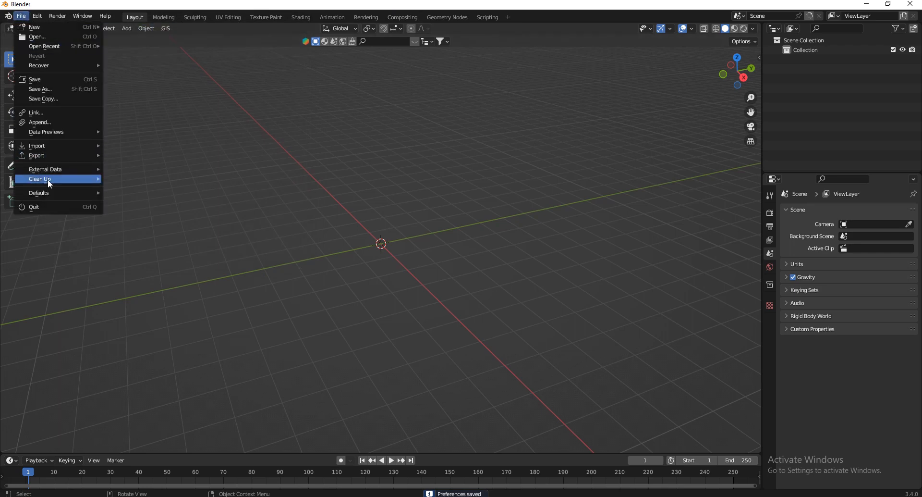
mouse_move(51, 145)
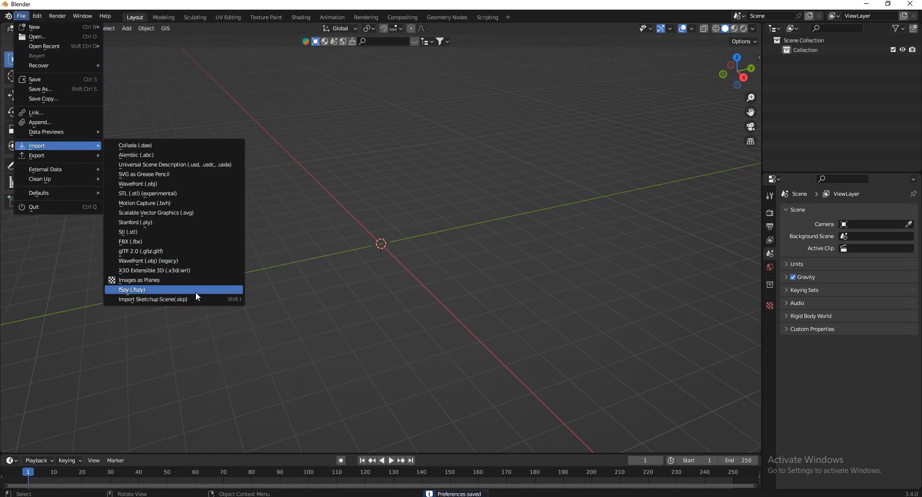
left_click(168, 299)
left_click(245, 232)
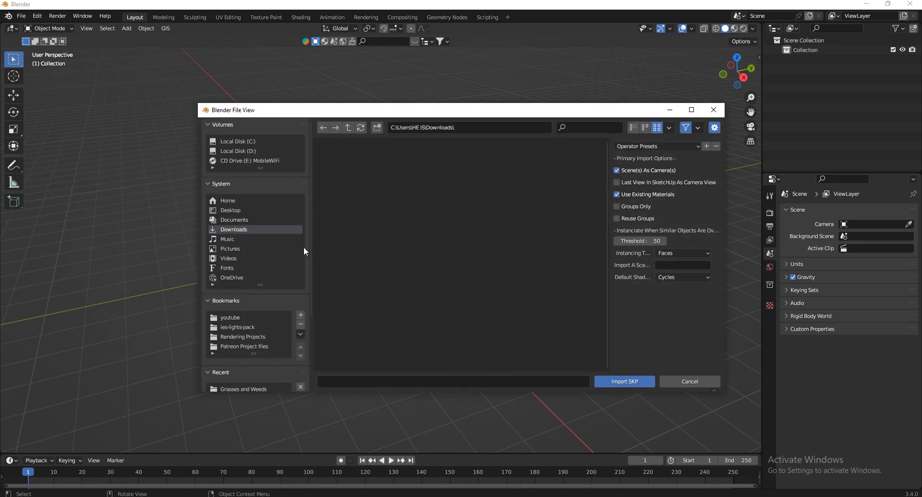
scroll(442, 275, "down", 2)
scroll(442, 274, "down", 10)
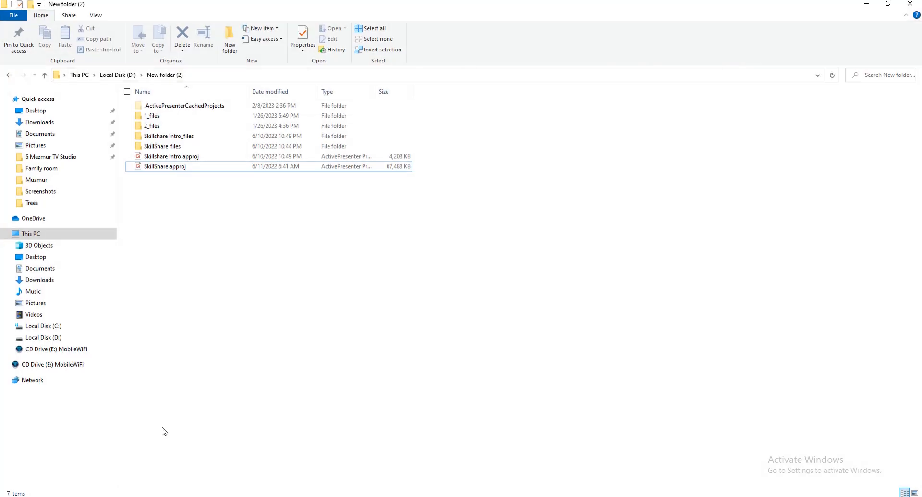
Open the Downloads folder in File Explorer and browse its contents
left_click(35, 122)
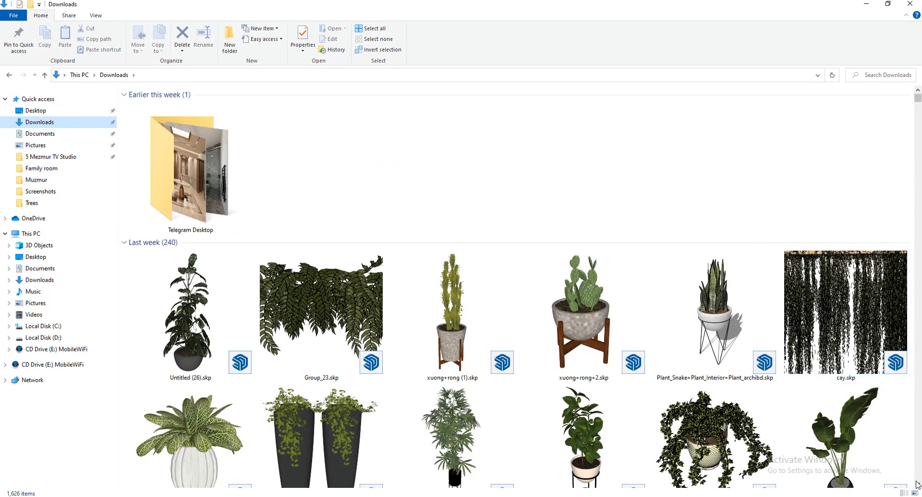
scroll(917, 485, "down", 10)
scroll(918, 486, "down", 20)
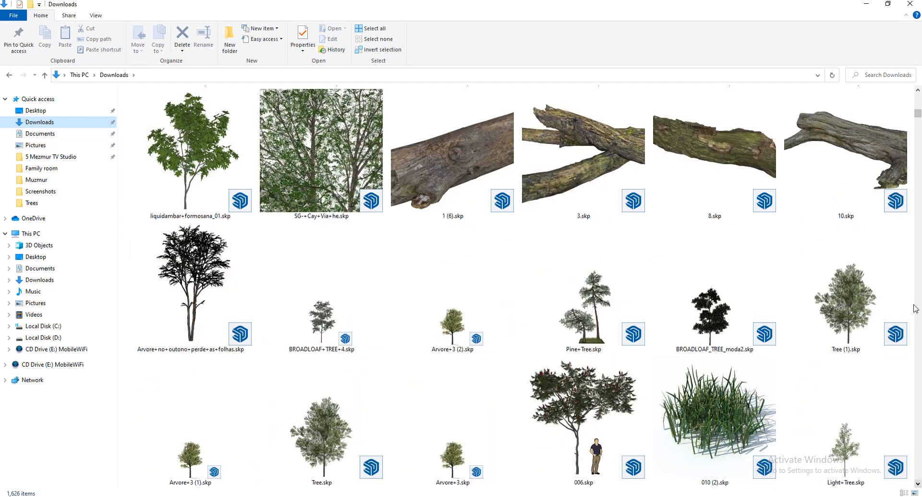
scroll(918, 94, "up", 5)
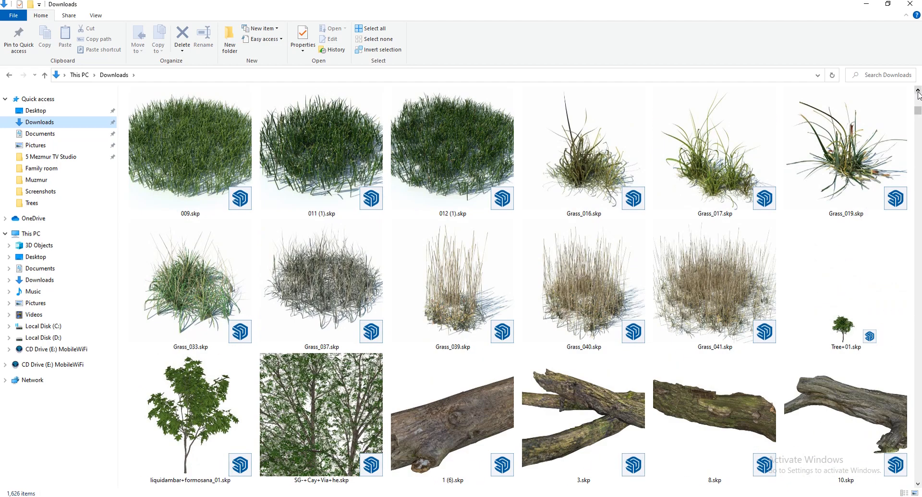
left_click(918, 485)
left_click(918, 485)
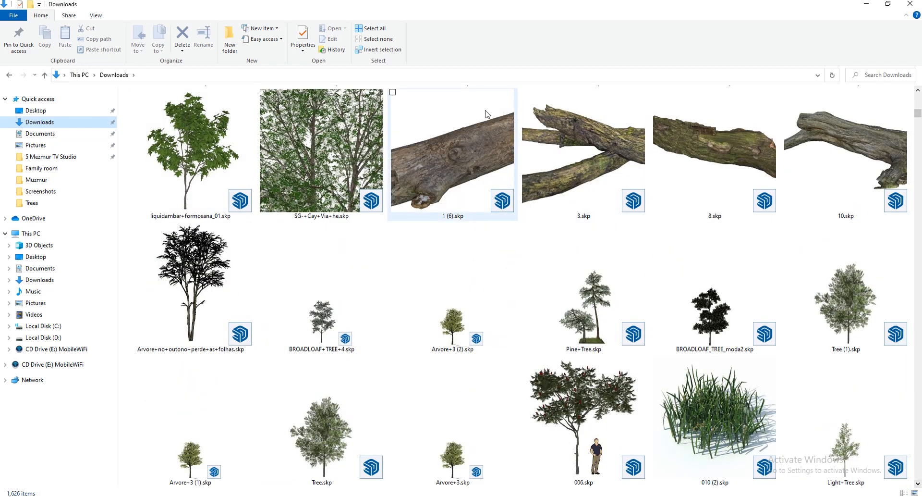
left_click(917, 484)
left_click(918, 485)
left_click(917, 485)
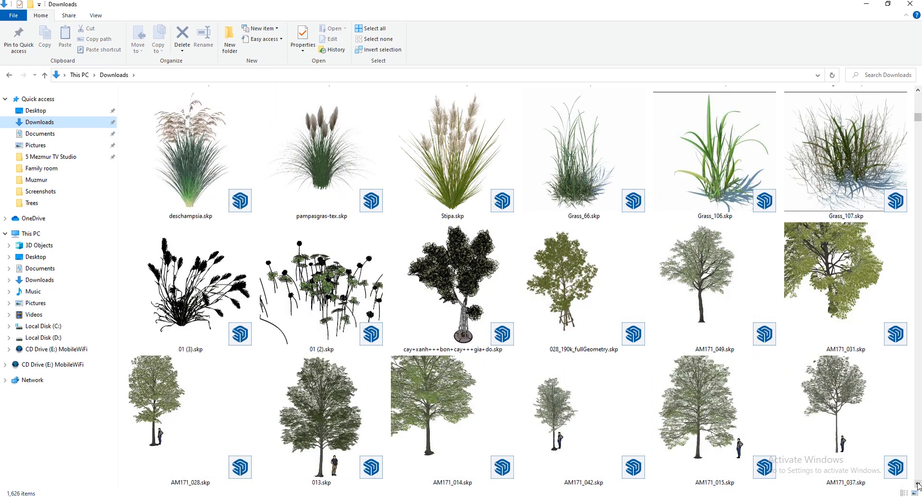
left_click(918, 485)
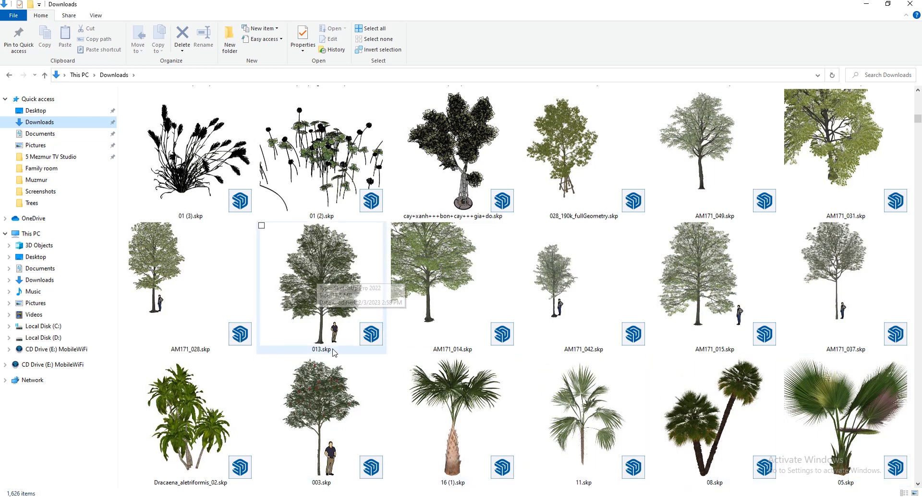
Check the 013.skp tree model's full name via Rename, then cancel
left_click(317, 298)
right_click(317, 277)
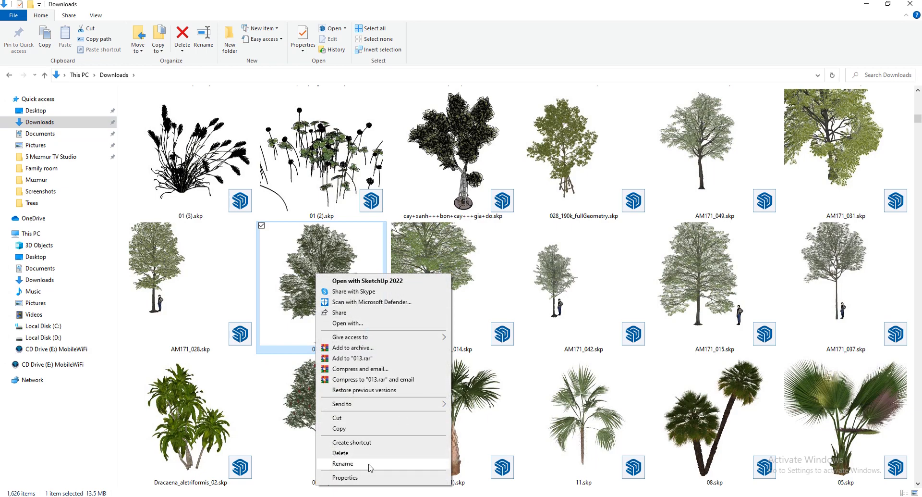
left_click(343, 463)
key("Return")
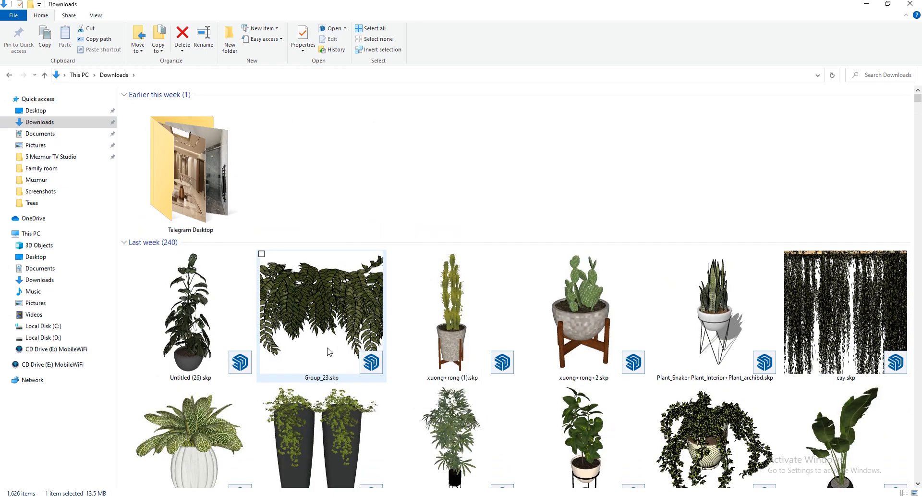
Copy the file name AM171_040.skp from its rename field, leaving it unchanged
scroll(348, 326, "down", 12)
scroll(347, 326, "down", 3)
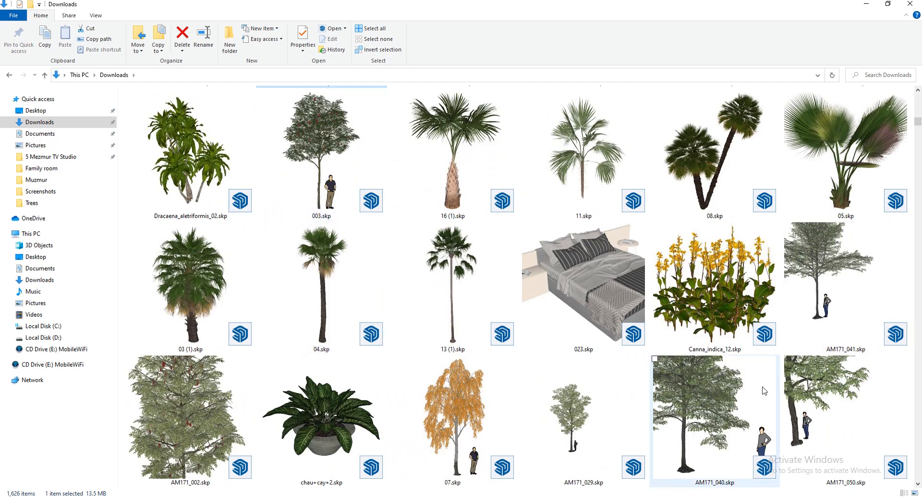
left_click(718, 406)
right_click(724, 407)
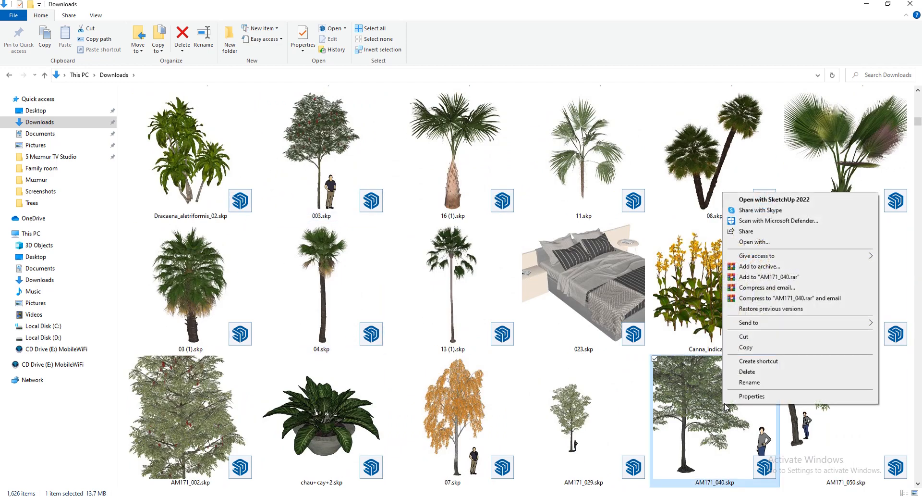
left_click(748, 388)
double_click(704, 482)
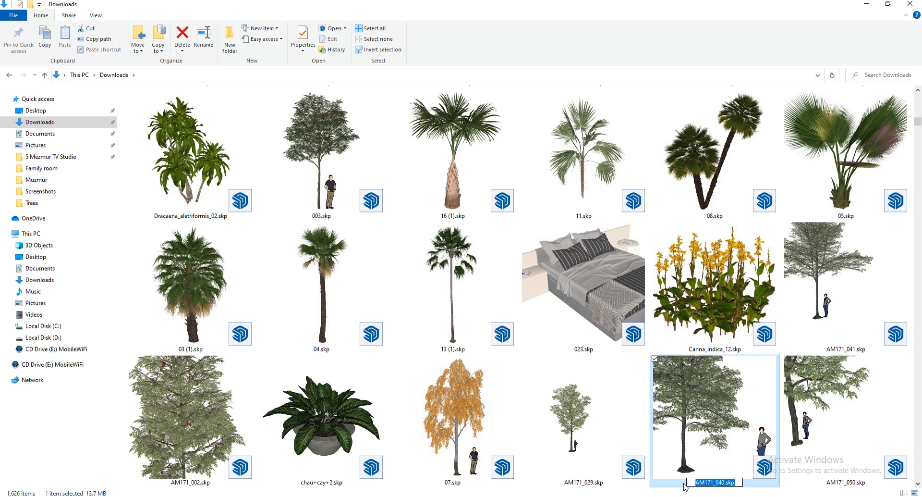
right_click(704, 482)
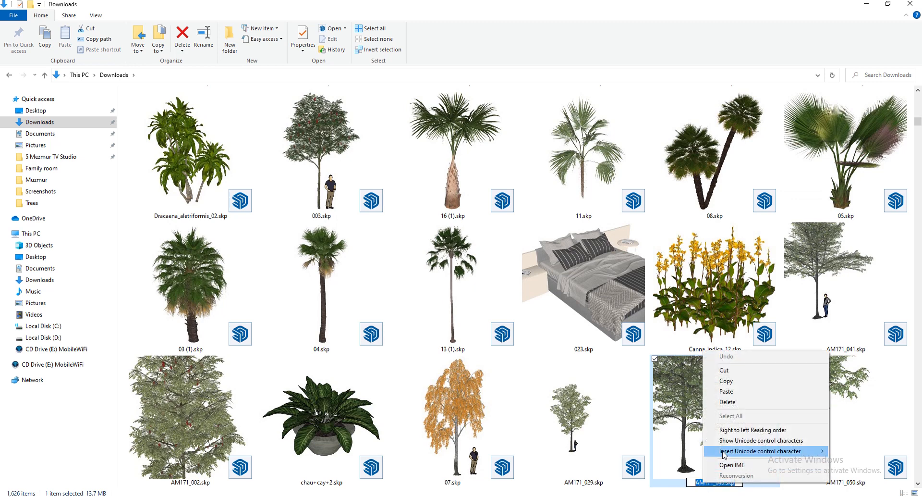
left_click(727, 380)
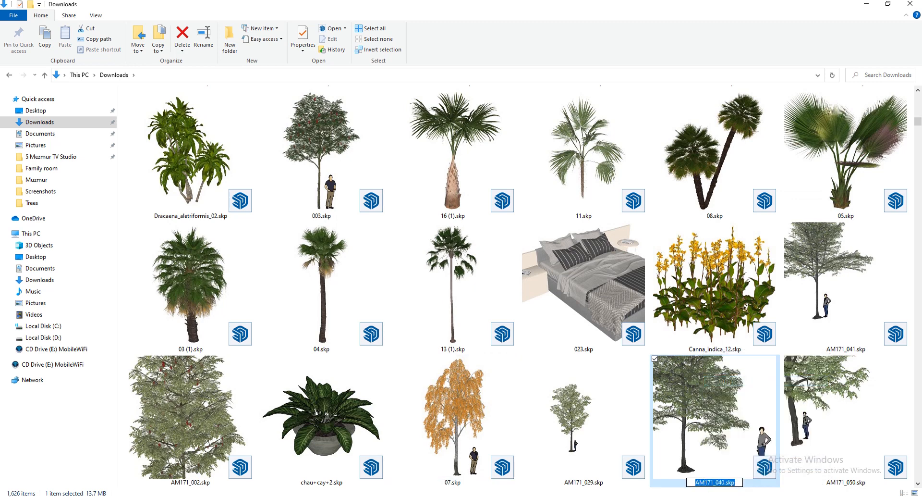
left_click(720, 416)
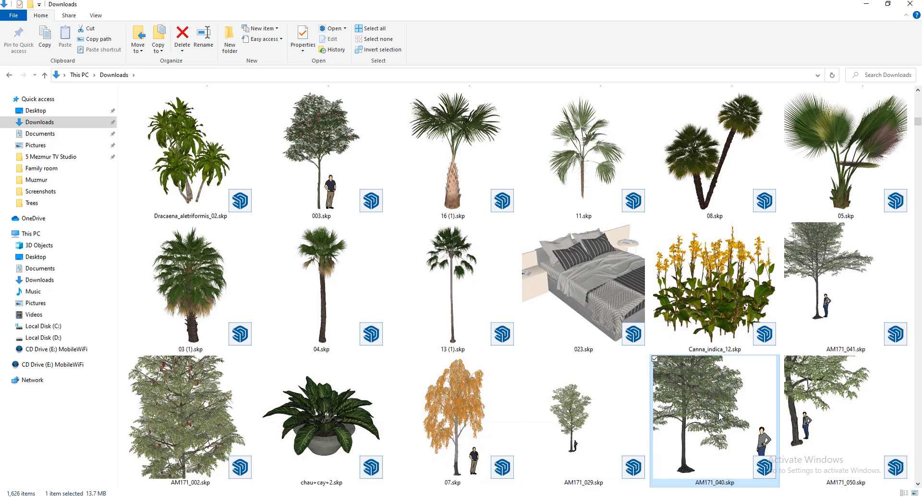
Drag AM171_040.skp onto Blender's import window to set it as the import file
mouse_move(410, 495)
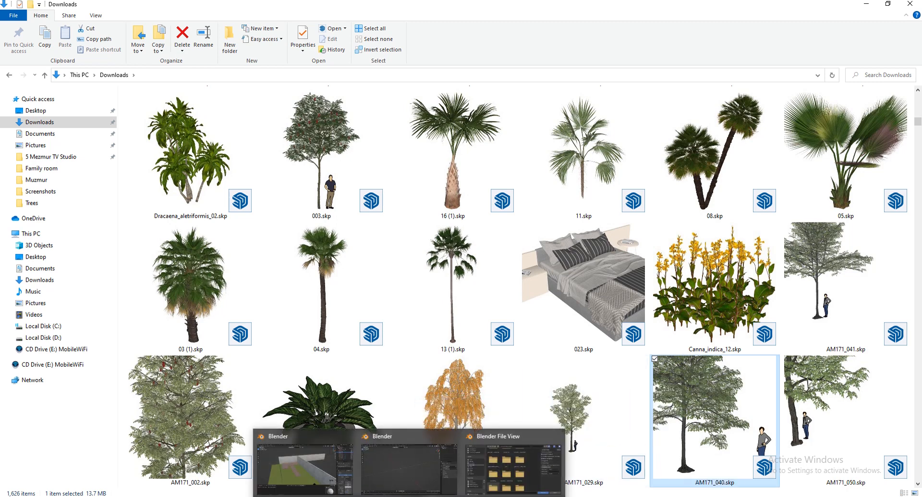
left_click_drag(410, 495, 508, 450)
left_click_drag(508, 420, 511, 279)
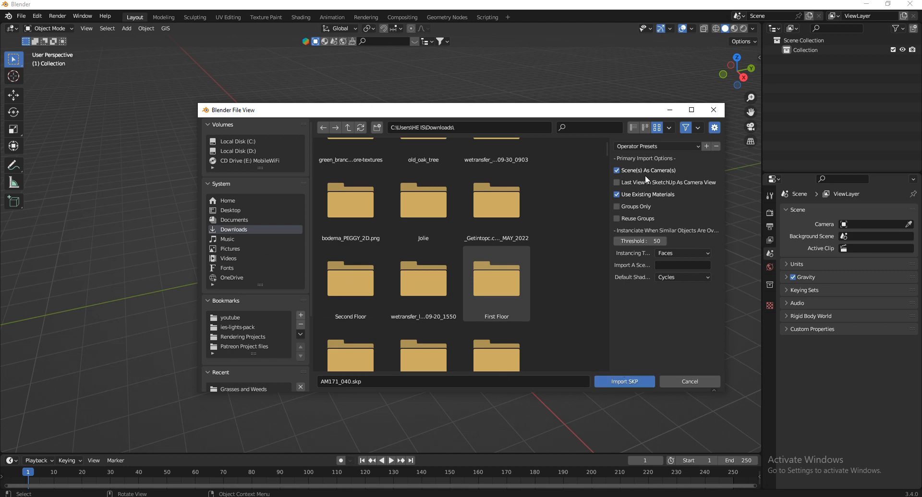
Turn off importing scenes as cameras and import the AM171_040.skp tree
left_click(628, 171)
left_click(631, 380)
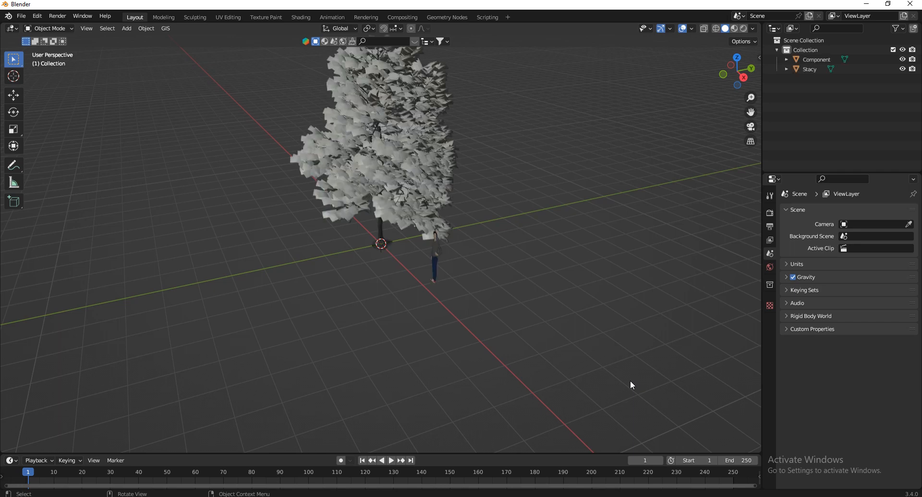
scroll(452, 345, "down", 3)
scroll(444, 238, "up", 6)
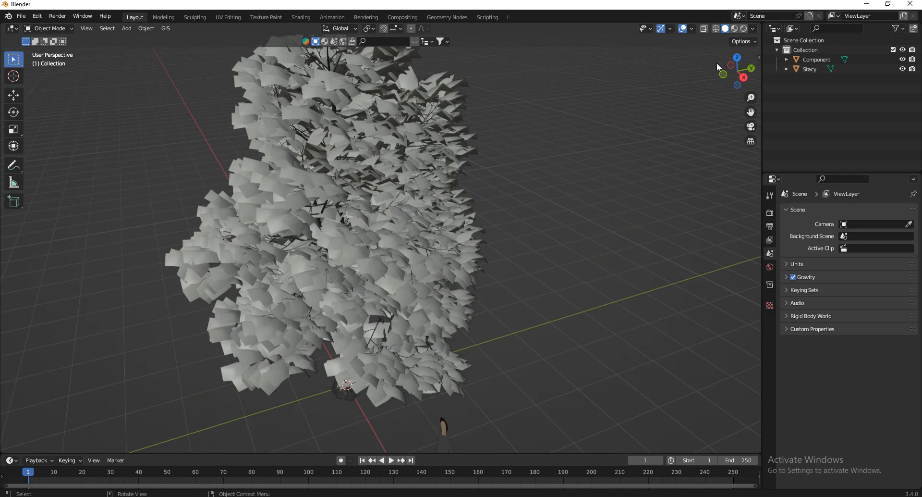
Show the tree with its leaf textures and orbit around it
left_click(735, 30)
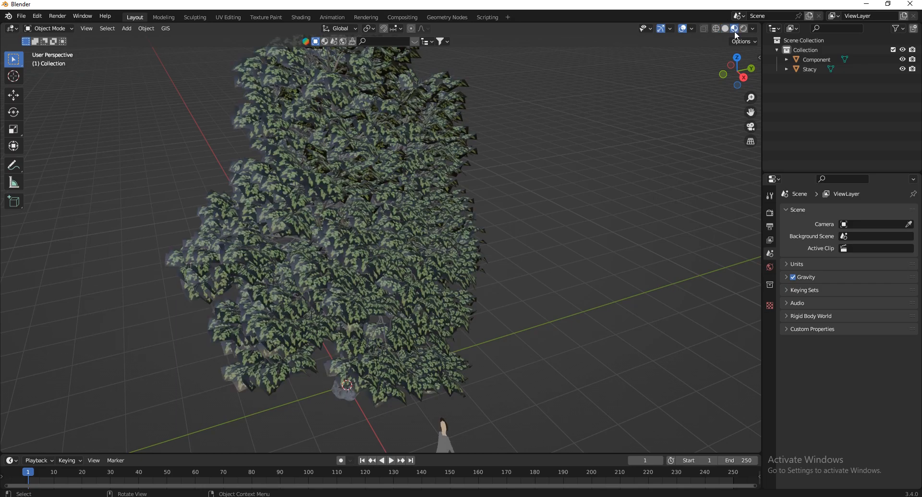
left_click_drag(734, 70, 738, 70)
scroll(483, 238, "up", 6)
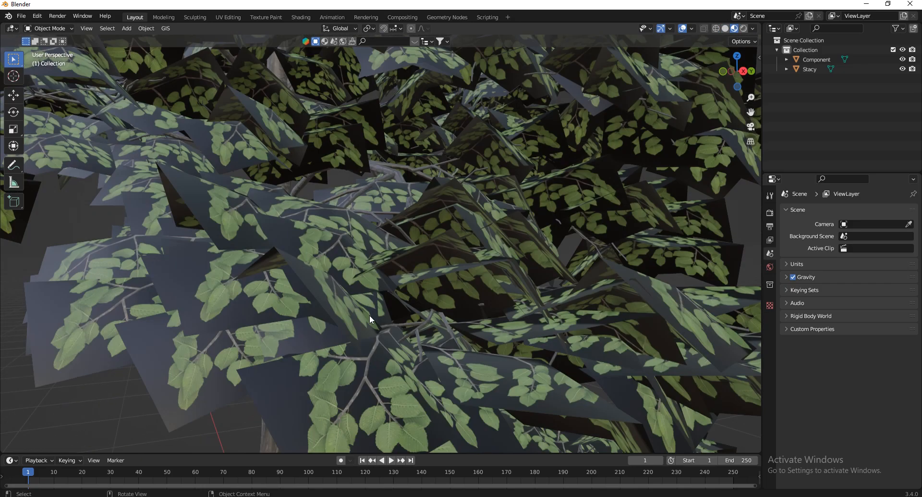
scroll(441, 259, "down", 5)
scroll(396, 275, "up", 5)
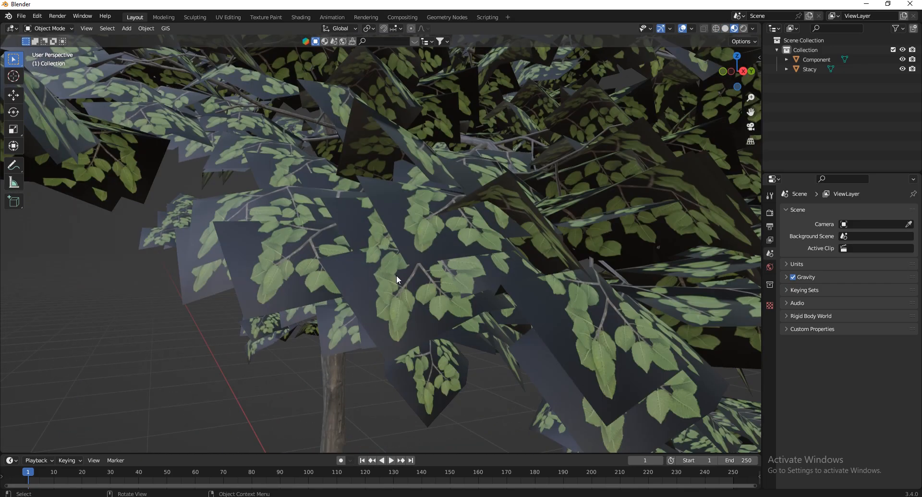
Select the tree's Component object and drag the Timeline border up to enlarge it
left_click(388, 294)
scroll(519, 160, "down", 4)
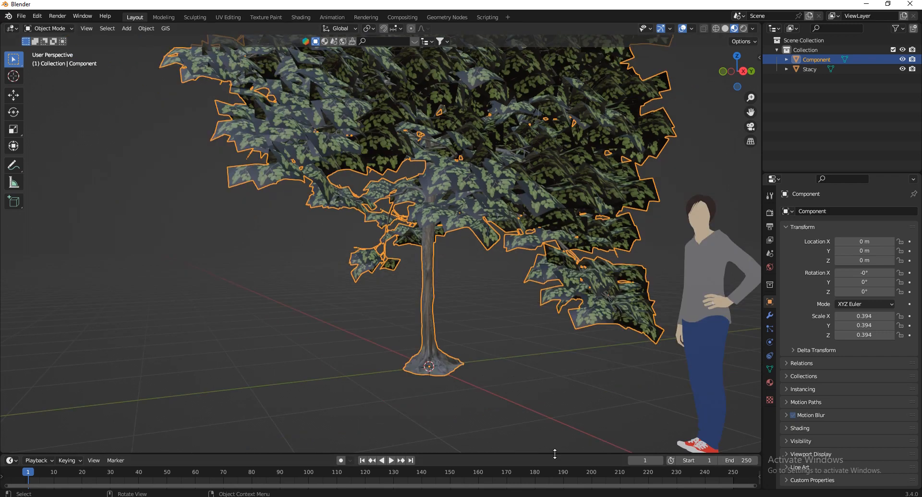
left_click_drag(555, 454, 552, 366)
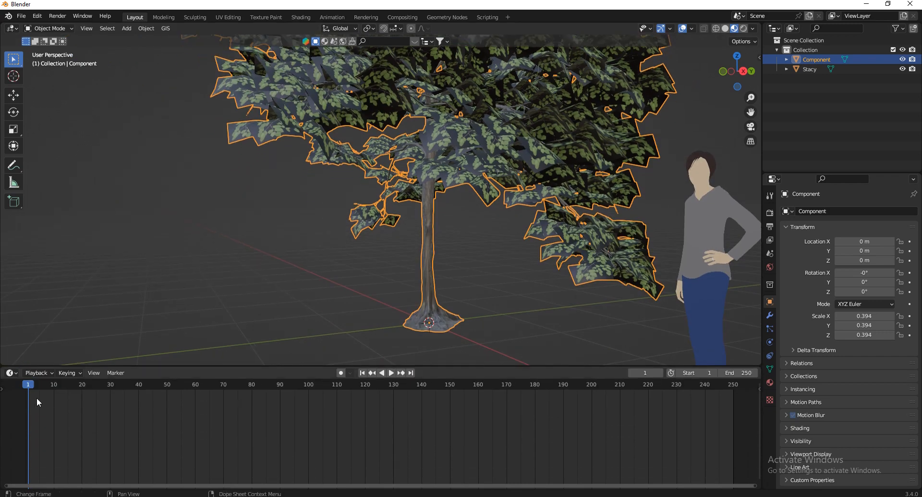
Turn the bottom area into a Shader Editor showing the tree's Material #1
left_click(16, 374)
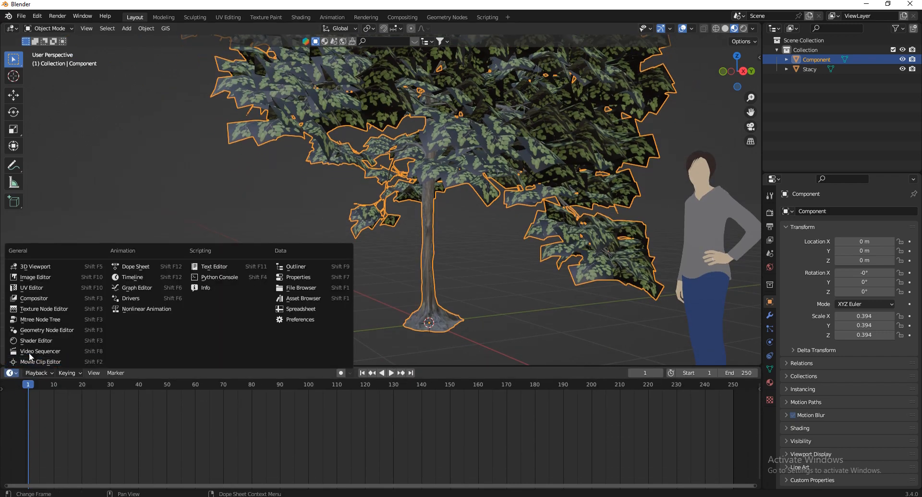
left_click(31, 340)
left_click_drag(243, 366, 245, 344)
left_click(770, 382)
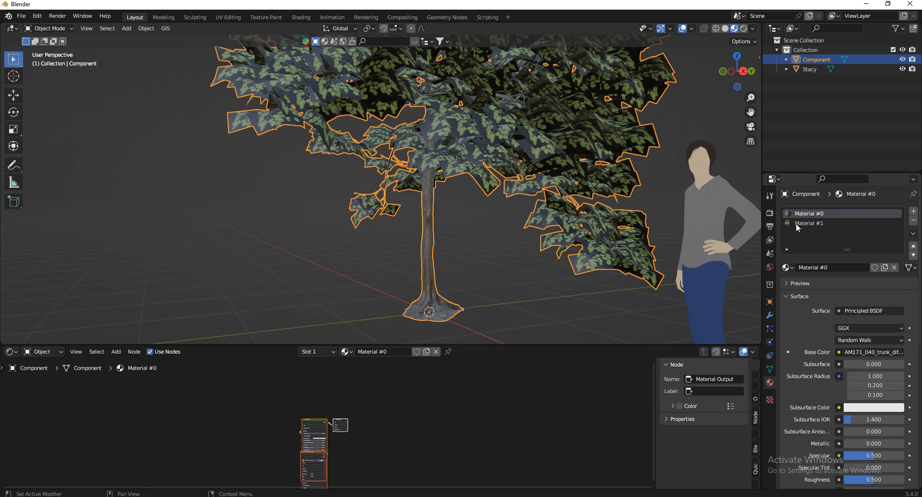
left_click(811, 223)
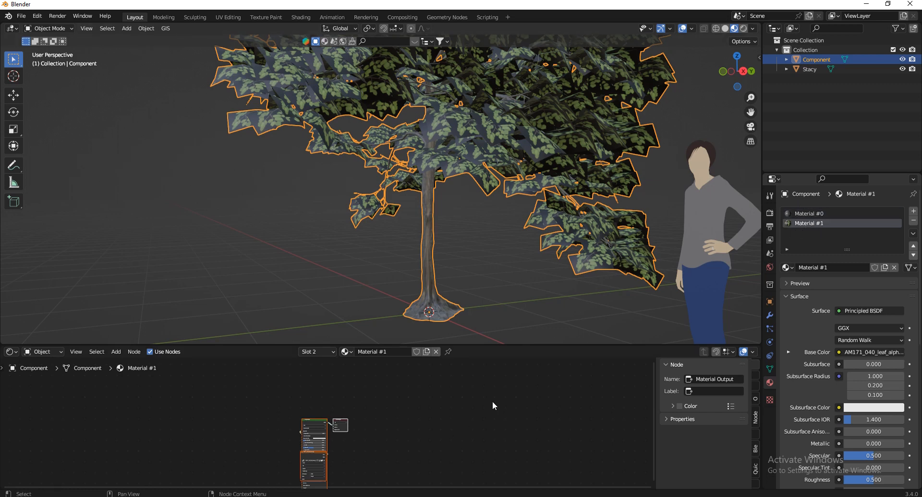
left_click(536, 281)
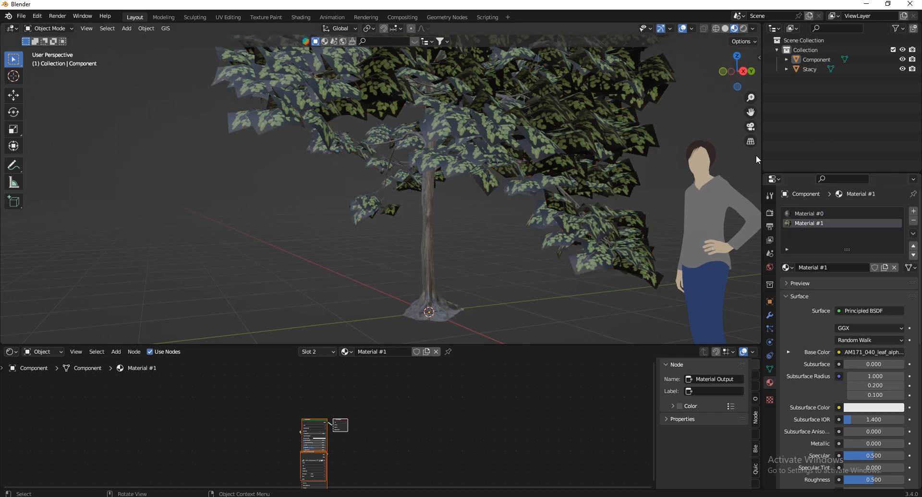
scroll(844, 397, "down", 10)
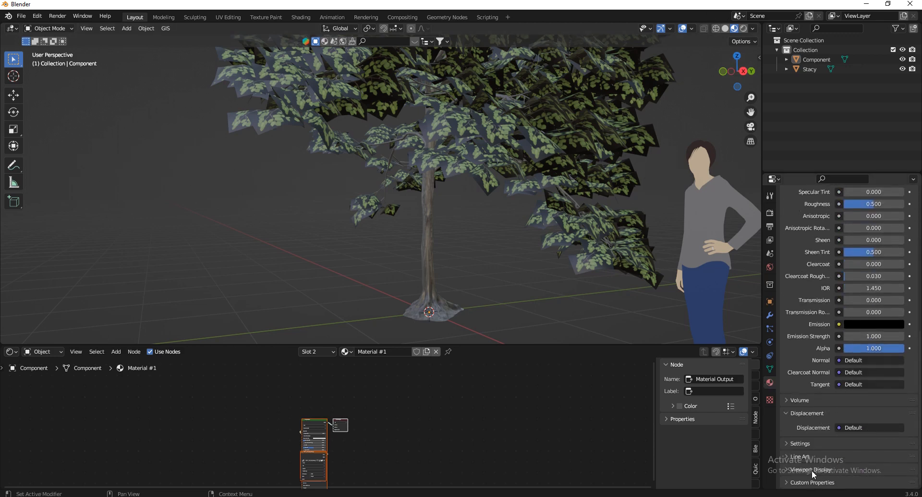
Try Alpha Hashed blend and shadow modes on Material #1, then revert both to Opaque
left_click(812, 470)
scroll(829, 390, "down", 8)
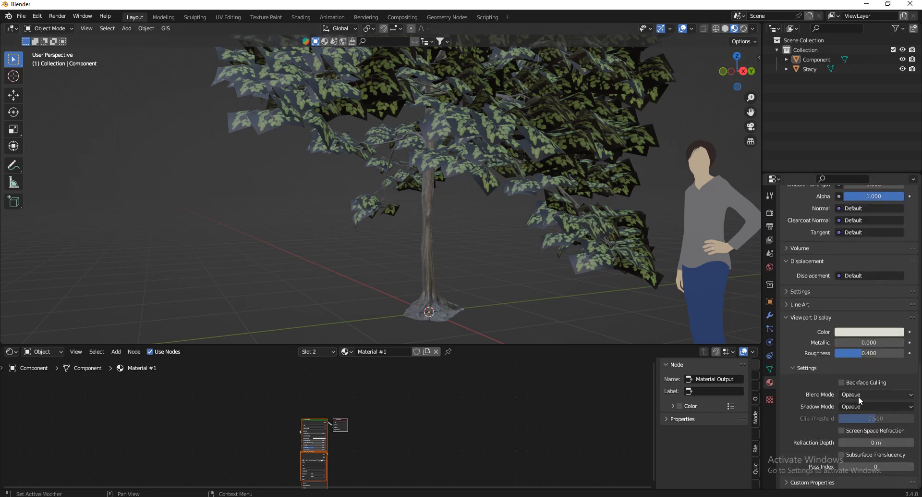
left_click(858, 396)
left_click(869, 428)
left_click(866, 406)
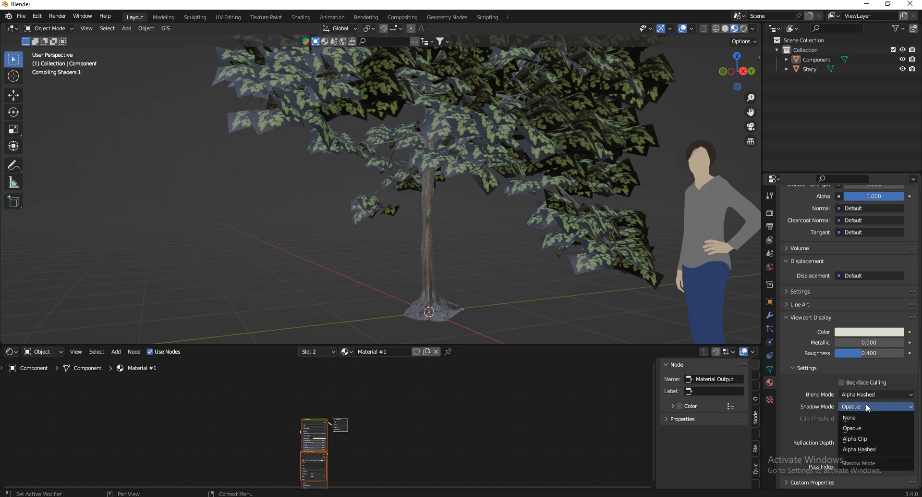
left_click(881, 449)
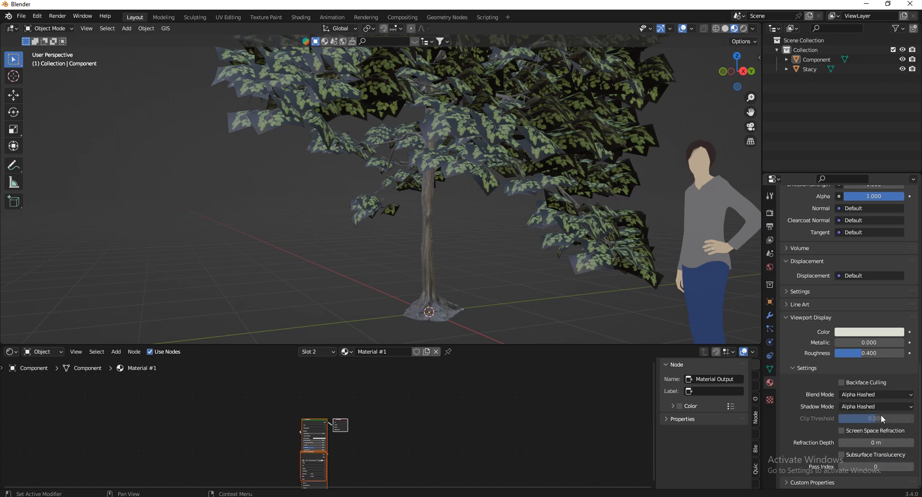
left_click(880, 395)
left_click(860, 407)
left_click(861, 407)
left_click(853, 428)
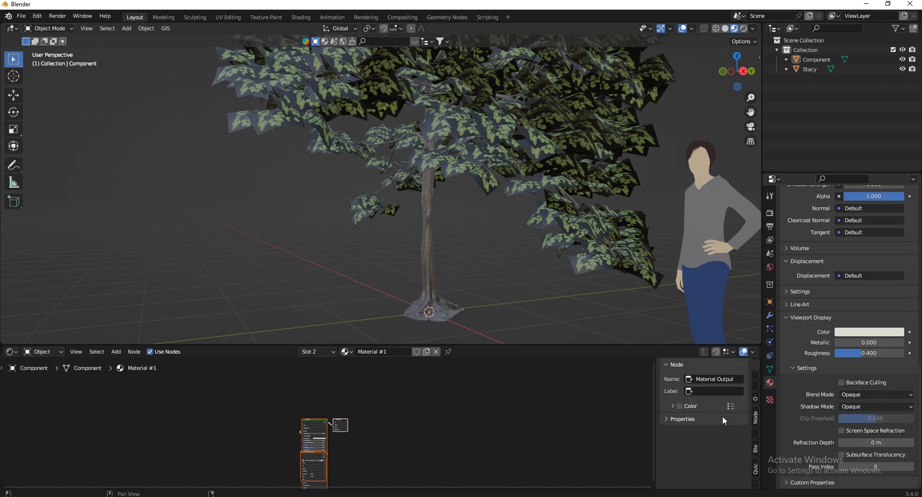
scroll(279, 457, "up", 7)
Move the Image Texture node further left with G
left_click(318, 456)
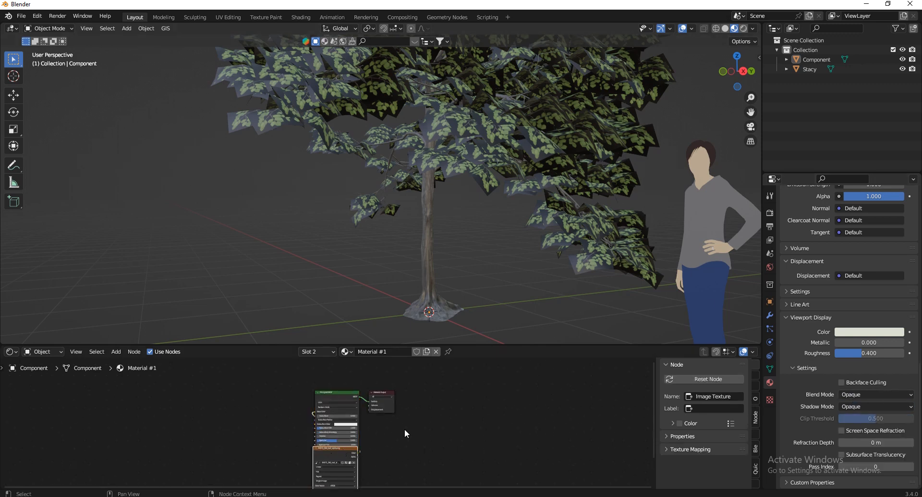
scroll(414, 432, "down", 5)
key("g")
left_click(307, 410)
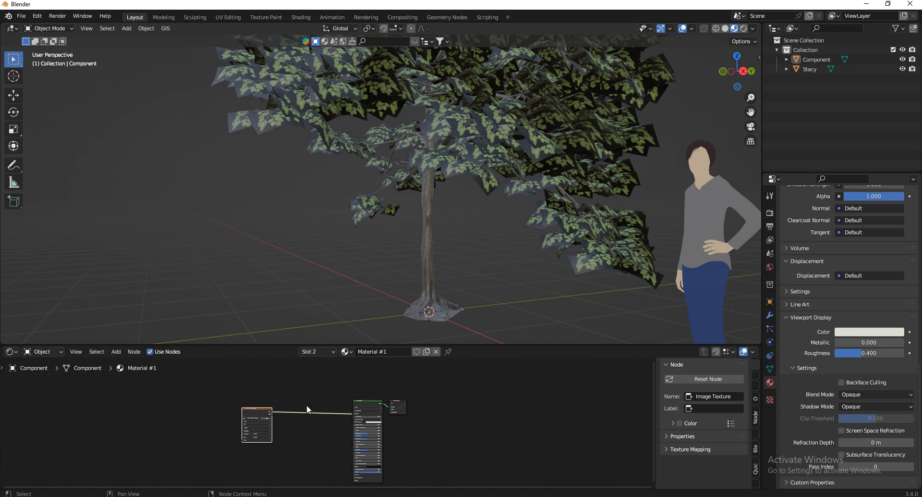
Set the on-screen key display's horizontal offset to 18 in the viewport sidebar
key("n")
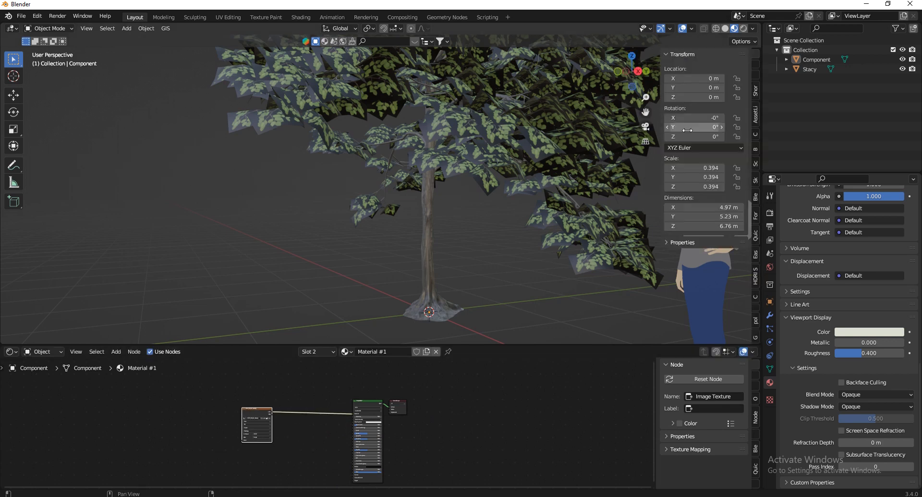
left_click(755, 88)
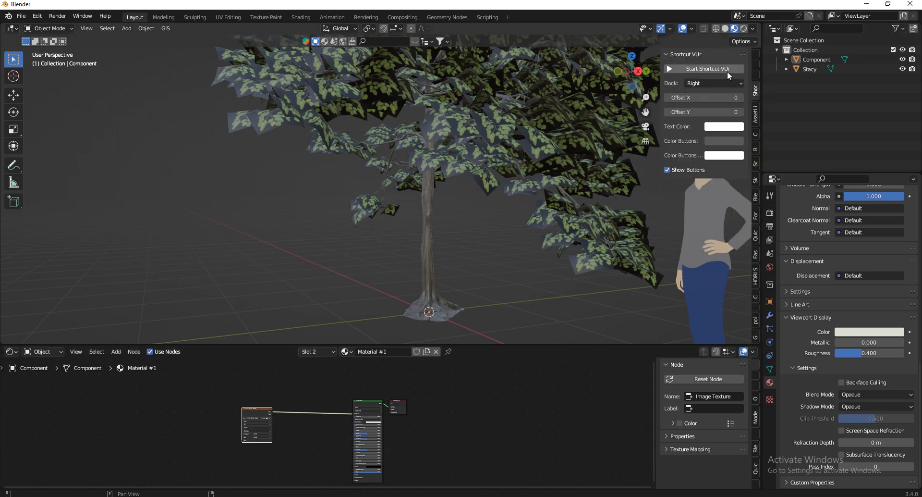
mouse_move(710, 99)
left_mouse_down()
mouse_move(490, 220)
mouse_move(698, 101)
left_mouse_up()
key("n")
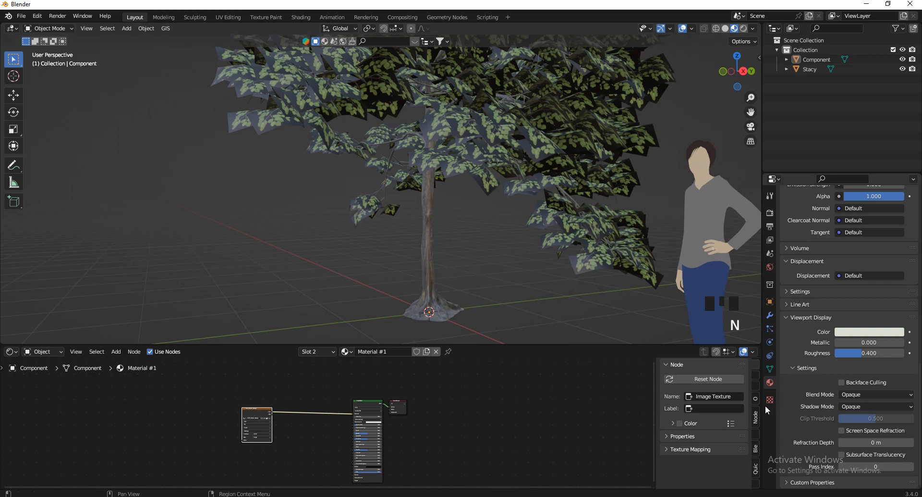
scroll(815, 351, "up", 12)
Connect the Image Texture's Alpha output to the Principled BSDF Alpha input
scroll(833, 295, "down", 1)
scroll(833, 286, "up", 11)
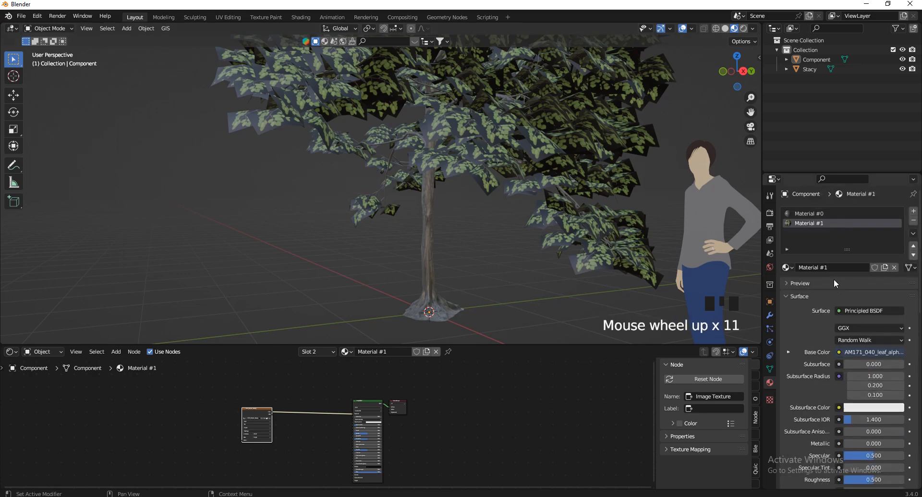
scroll(503, 240, "up", 5)
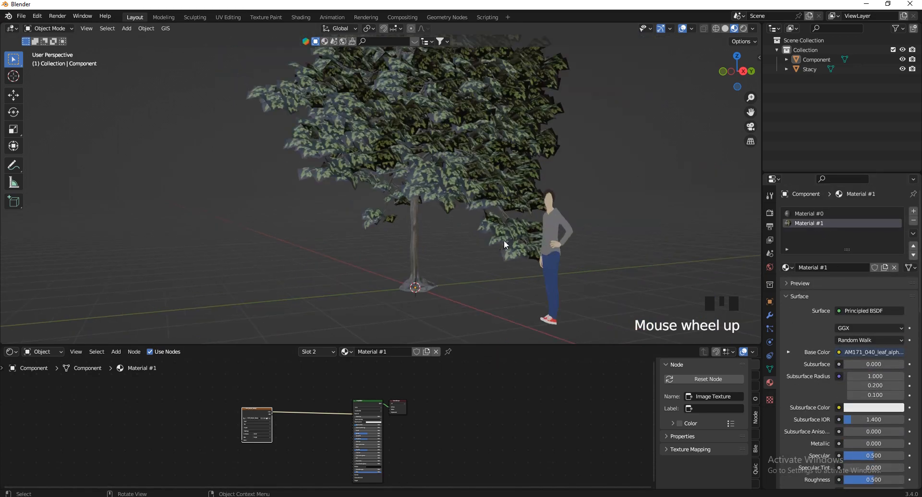
scroll(504, 240, "up", 4)
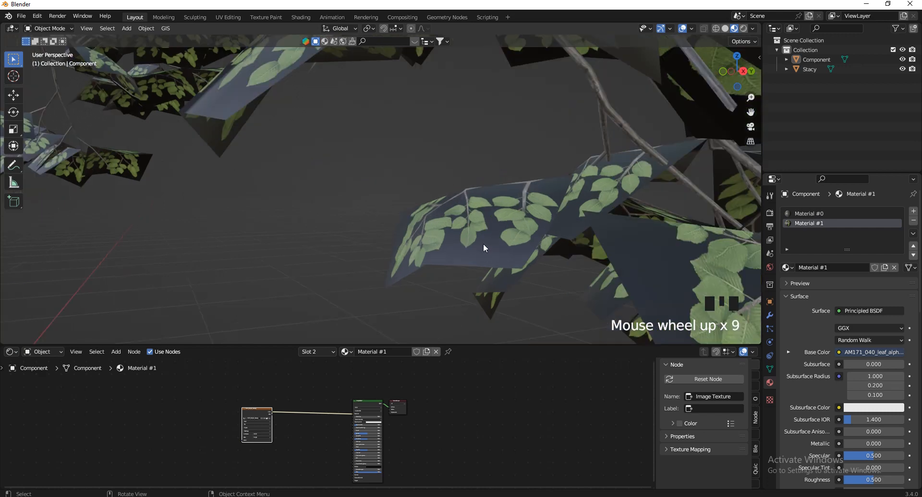
scroll(313, 452, "down", 5)
scroll(262, 385, "up", 20)
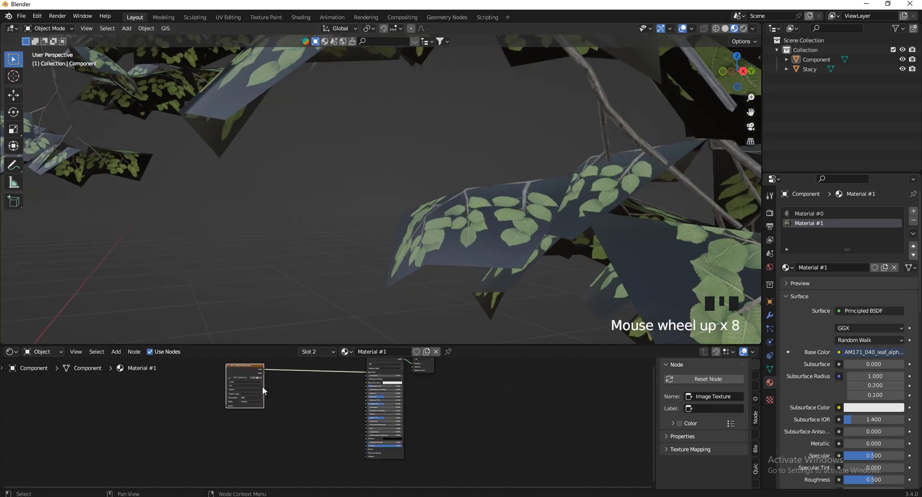
left_click_drag(266, 365, 565, 437)
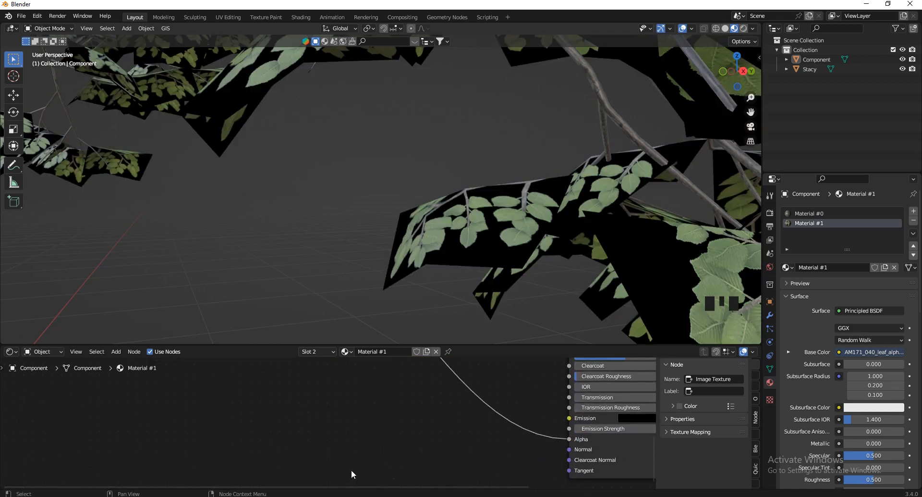
Remove that Alpha link and reconnect the leaf texture to the BSDF Alpha input
scroll(352, 474, "down", 3)
scroll(352, 472, "down", 2)
scroll(484, 275, "down", 2)
scroll(485, 276, "up", 3)
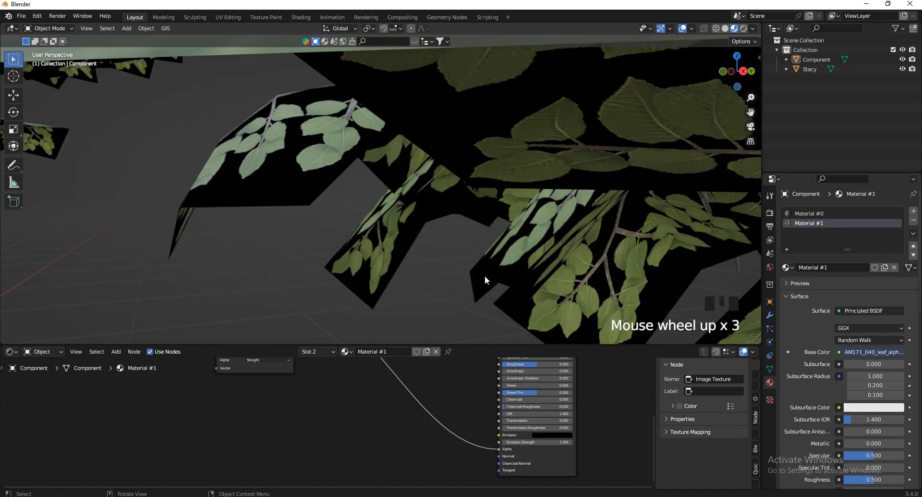
scroll(485, 277, "down", 1)
scroll(477, 454, "down", 3)
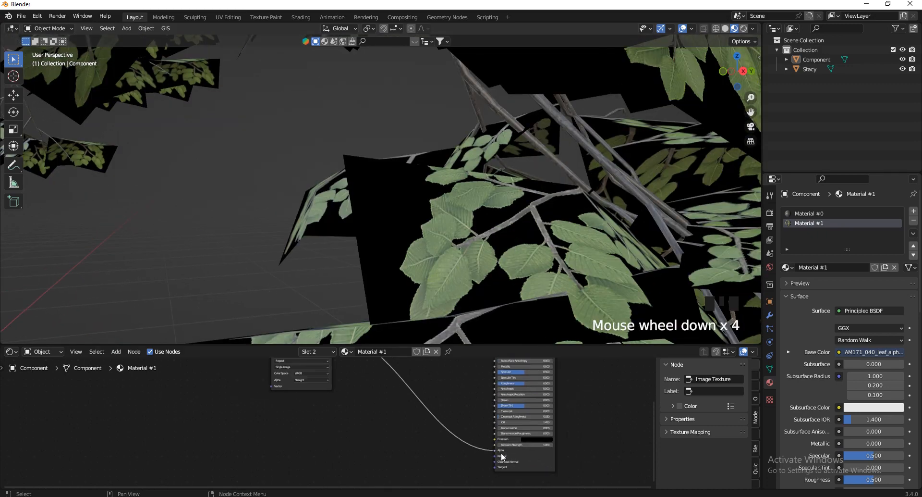
scroll(501, 452, "up", 3)
left_click_drag(491, 447, 394, 463)
scroll(423, 481, "down", 5)
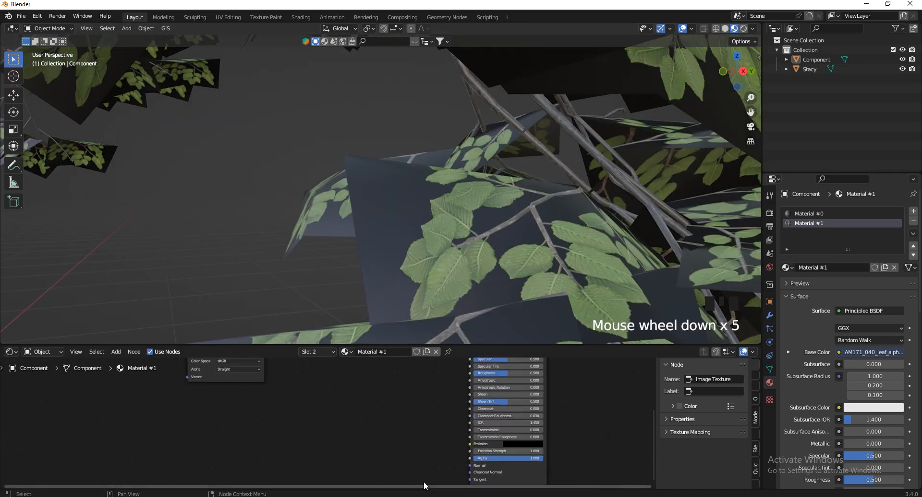
scroll(393, 463, "down", 3)
scroll(345, 394, "down", 1)
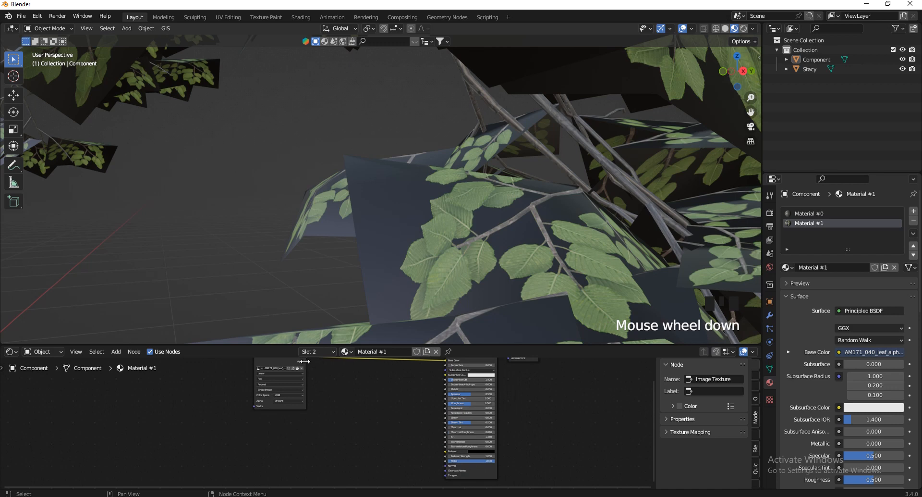
left_click_drag(305, 361, 447, 449)
Set Material #1's Blend Mode and Shadow Mode to Alpha Hashed, stepping back to see the tree
scroll(820, 401, "down", 7)
scroll(820, 399, "down", 2)
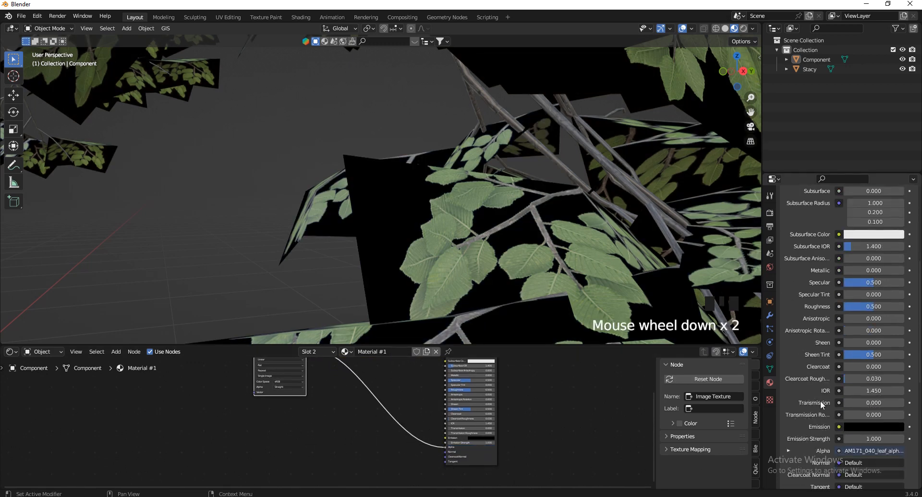
scroll(822, 401, "down", 5)
left_click(858, 394)
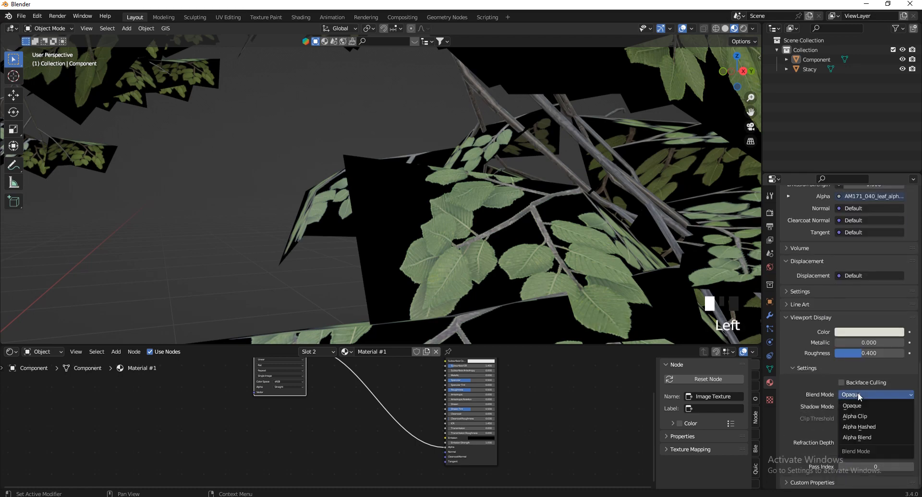
left_click(858, 426)
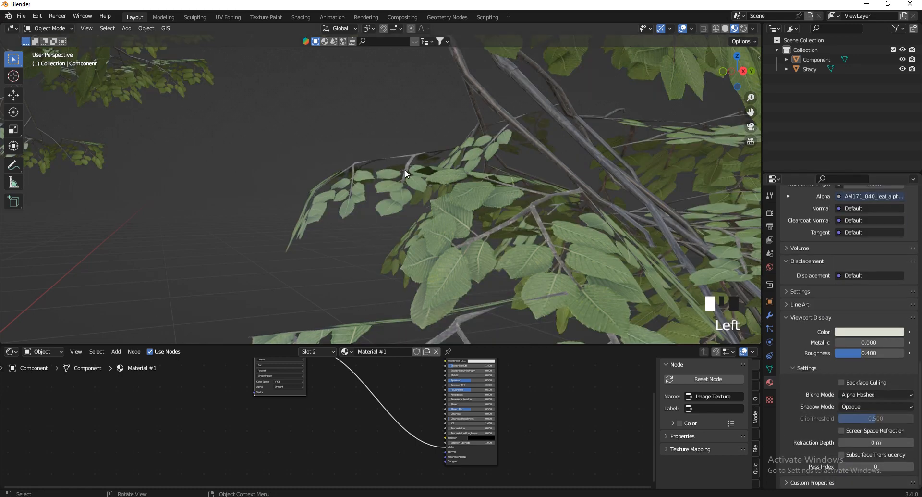
key("v")
key("s")
key("a")
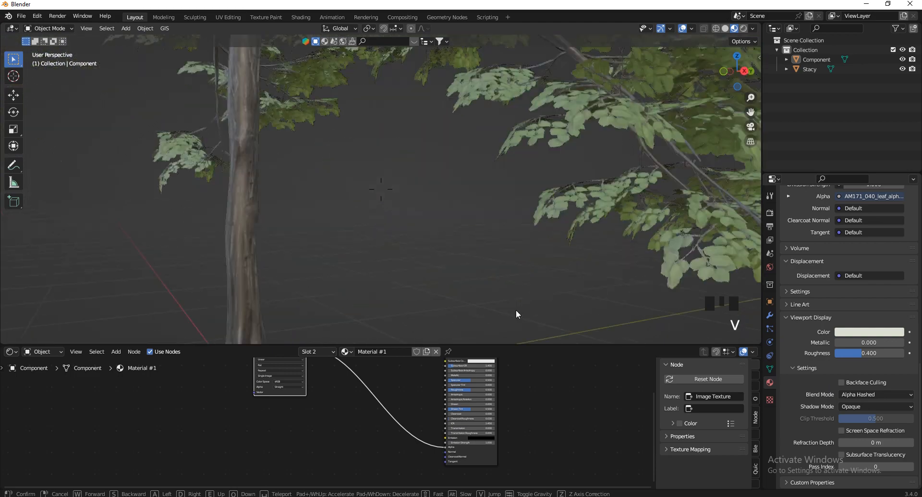
left_click(500, 191)
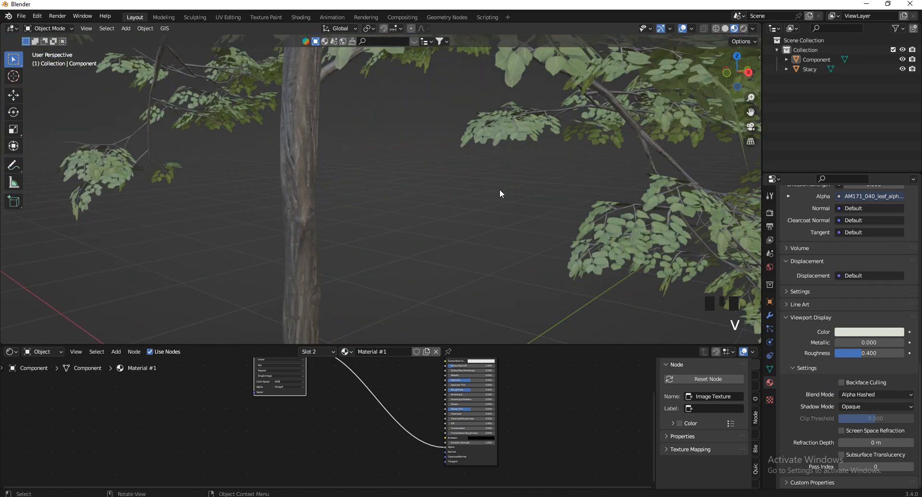
left_click(866, 409)
left_click(857, 448)
scroll(426, 277, "down", 2)
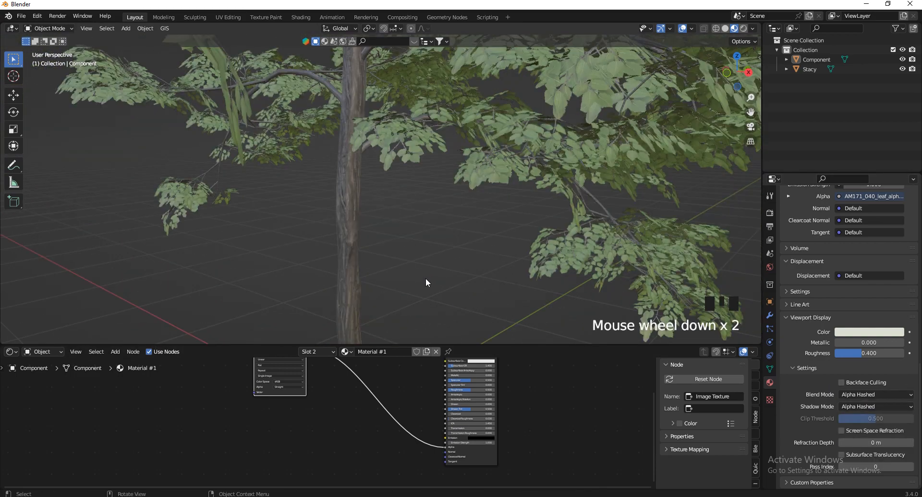
scroll(426, 278, "down", 8)
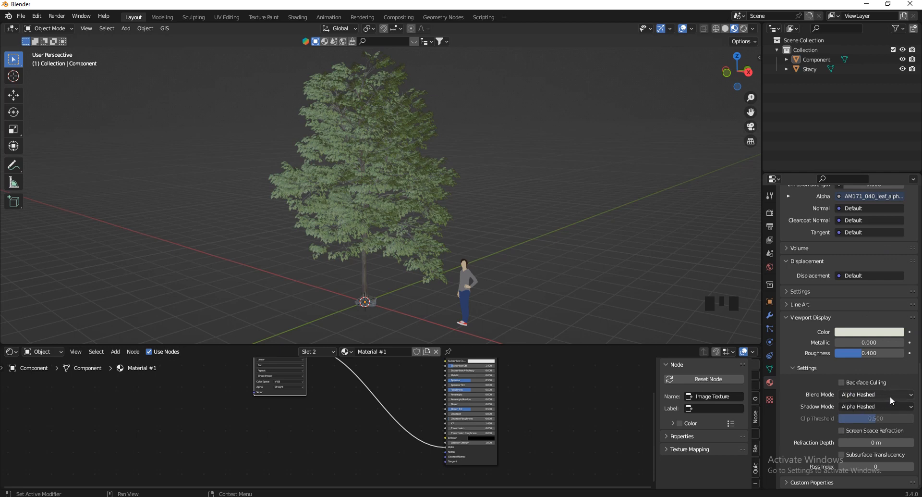
Orbit and zoom to the tree and select it
scroll(872, 429, "up", 2)
scroll(863, 422, "down", 3)
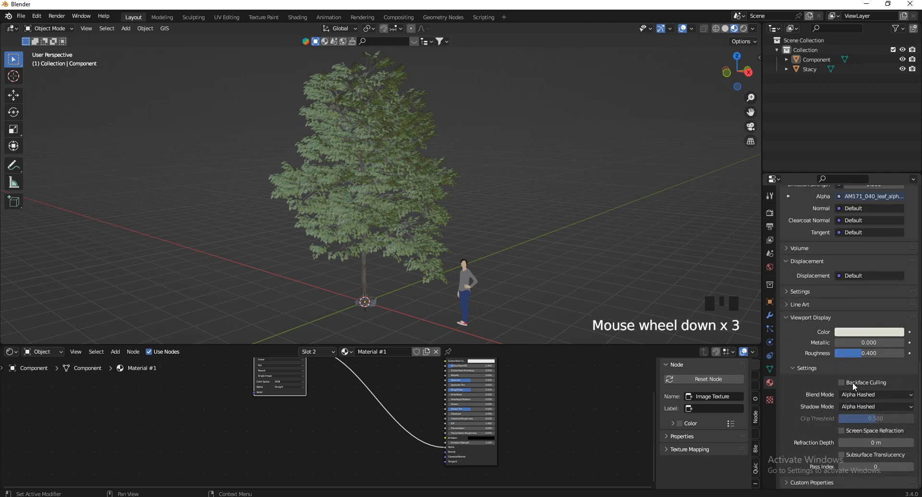
scroll(448, 296, "up", 7)
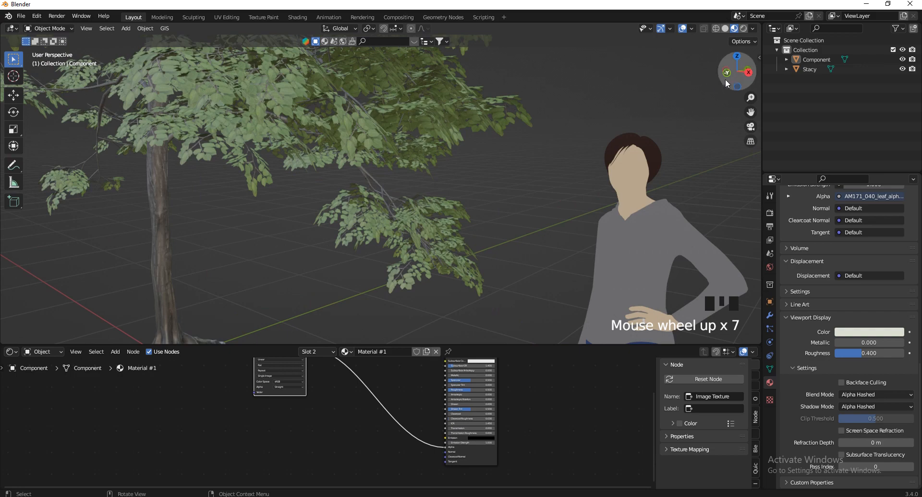
left_click_drag(727, 83, 697, 97)
scroll(630, 152, "down", 2)
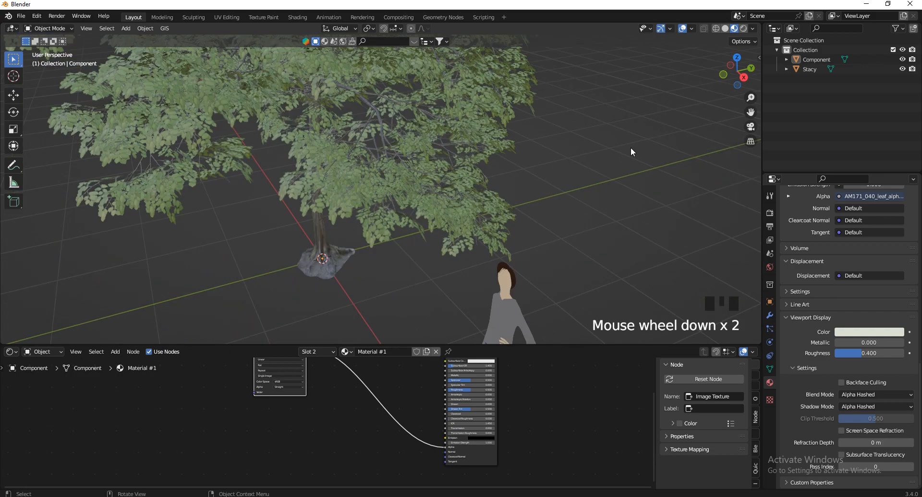
left_click(321, 192)
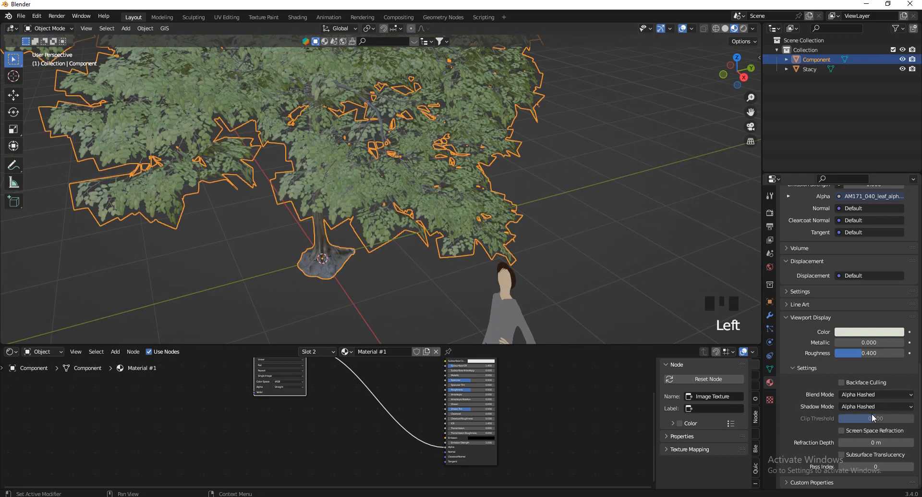
Nudge the Image Texture node slightly right and switch the viewport to Rendered shading
left_click(561, 168)
scroll(543, 184, "up", 3)
left_click(520, 157)
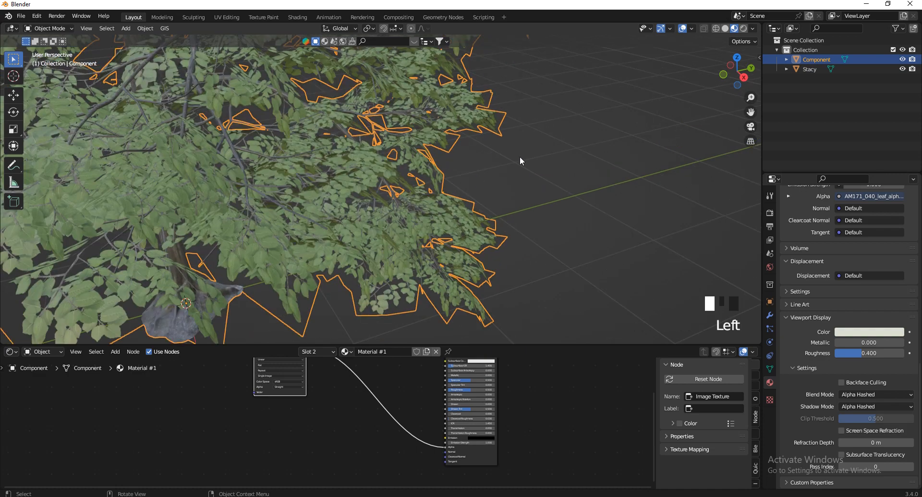
left_click(411, 221)
scroll(421, 461, "down", 6)
scroll(360, 401, "up", 4)
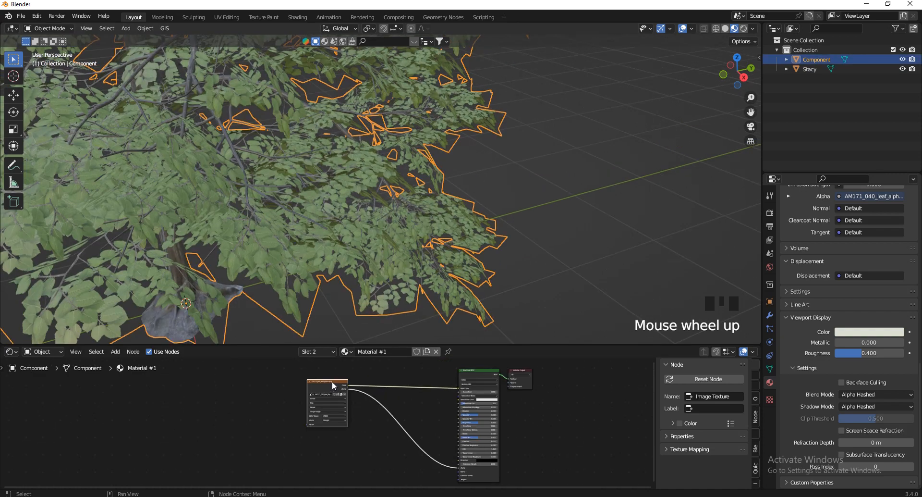
left_click_drag(333, 383, 336, 391)
left_click(744, 29)
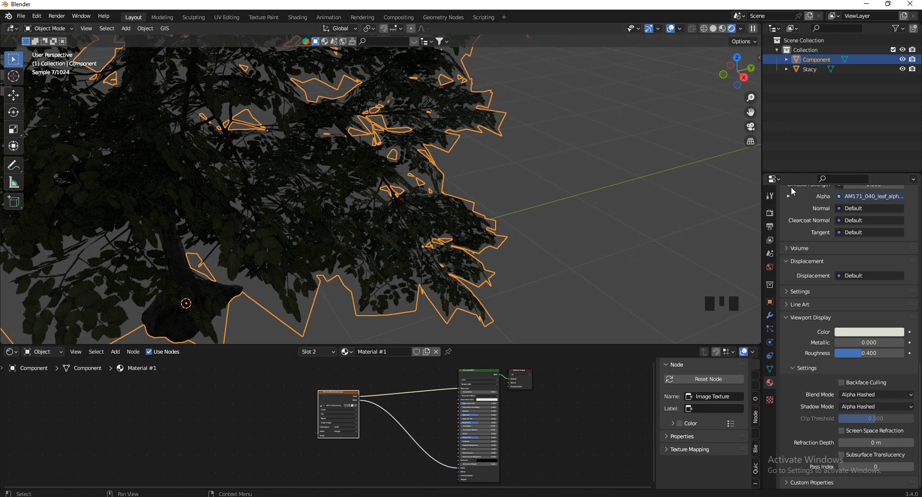
Switch the render device to GPU Compute and enable Viewport Denoise
left_click(770, 213)
scroll(837, 255, "up", 7)
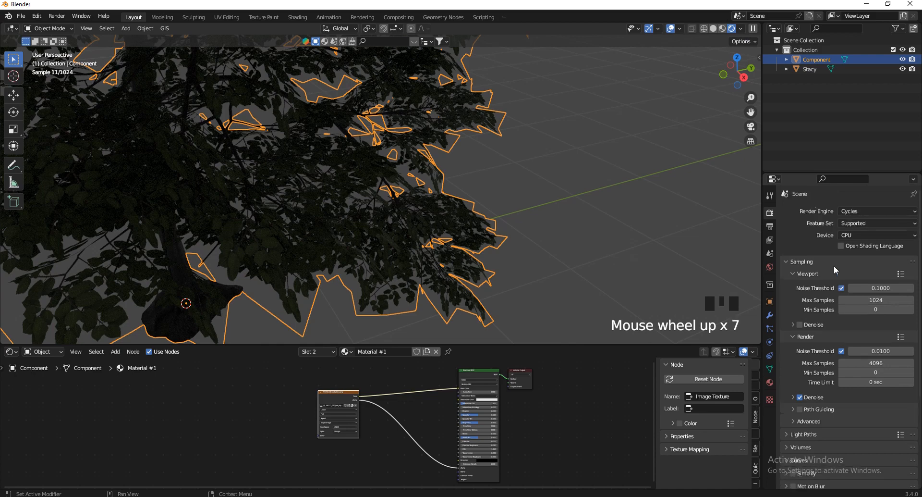
scroll(865, 274, "up", 2)
scroll(875, 278, "up", 7)
left_click(858, 235)
left_click(861, 259)
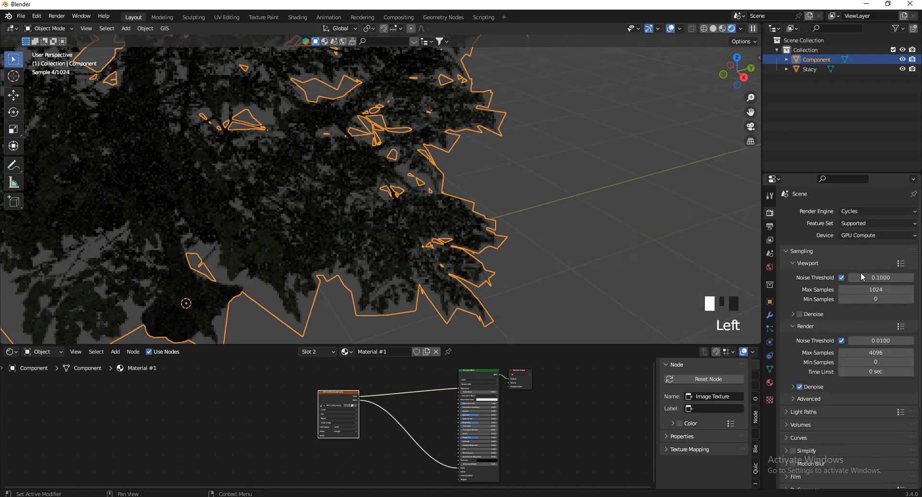
left_click(805, 316)
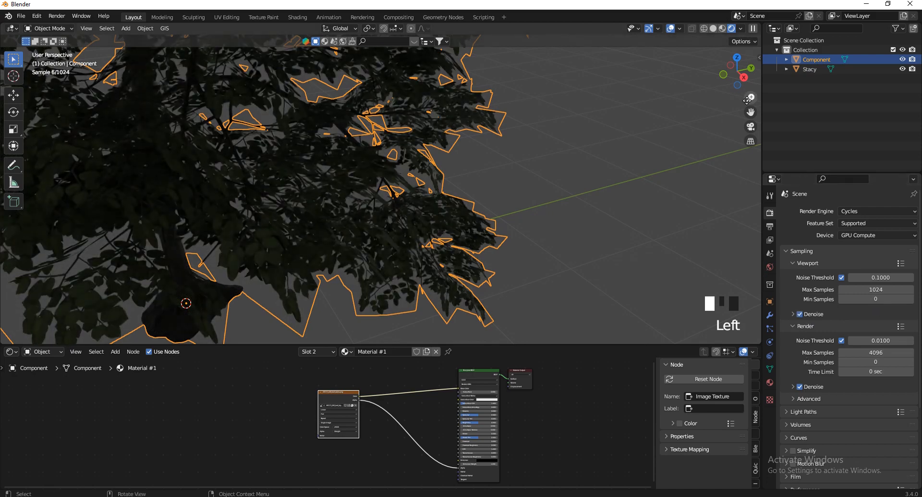
Untick Scene World so the preview uses the built-in environment, then check the lit tree
left_click(741, 29)
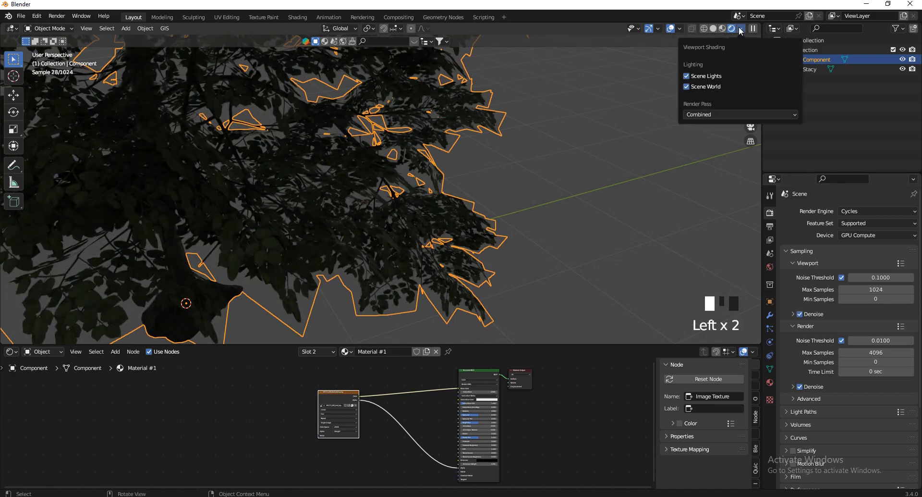
left_click(701, 87)
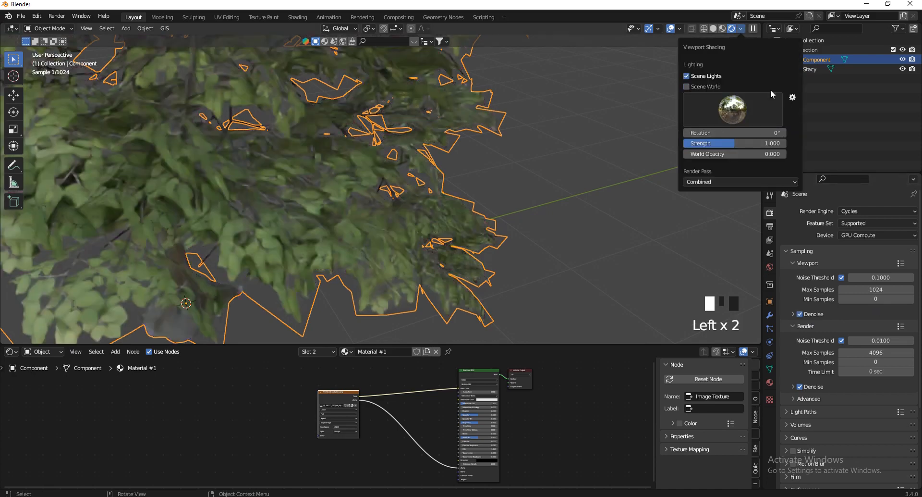
scroll(550, 214, "down", 9)
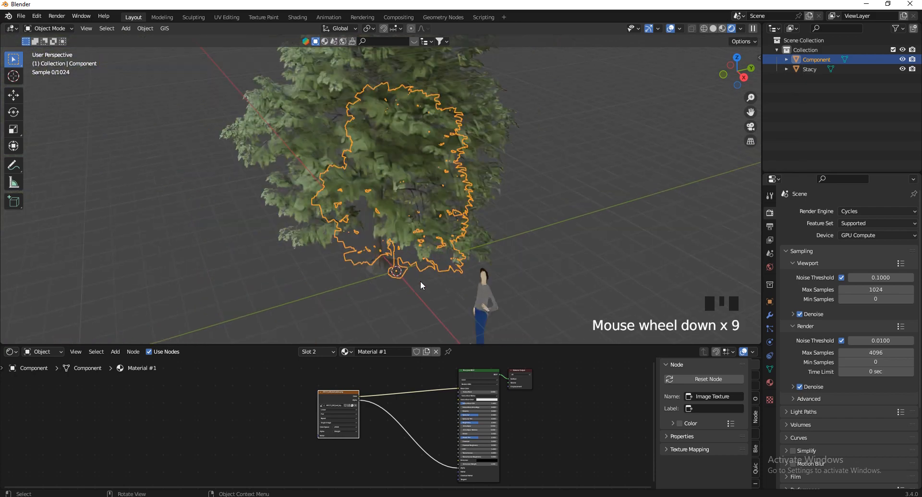
left_click(569, 179)
scroll(426, 167, "up", 4)
left_click(425, 166)
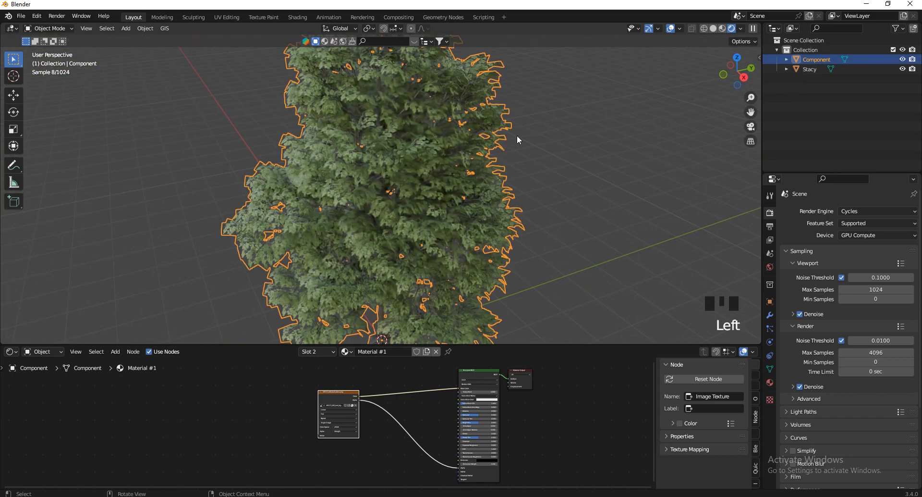
left_click(551, 131)
left_click(451, 138)
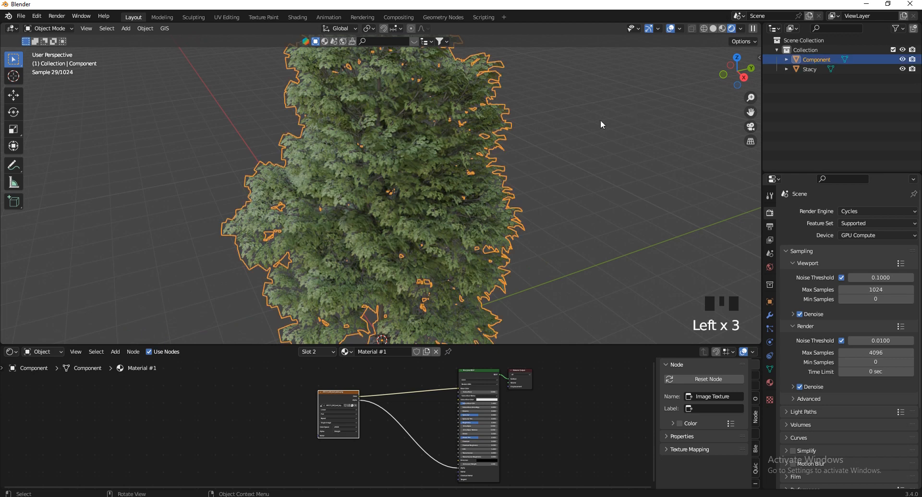
left_click(770, 382)
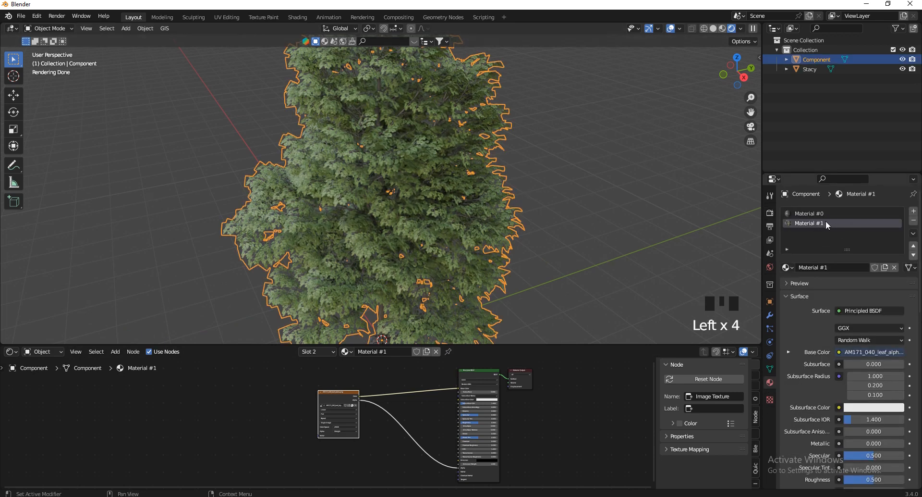
Move the Material Output node further right to make room for new nodes
scroll(402, 442, "down", 3)
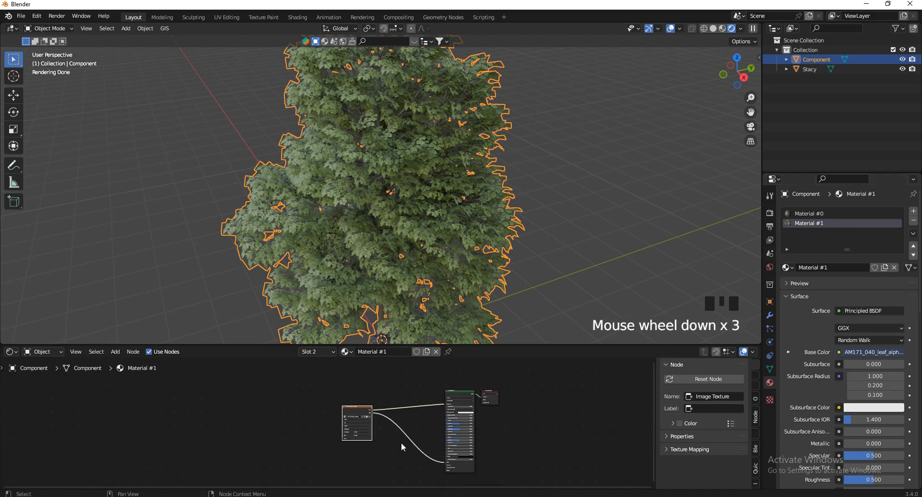
scroll(539, 361, "up", 4)
scroll(500, 388, "down", 2)
scroll(500, 389, "up", 1)
scroll(500, 381, "up", 1)
scroll(497, 383, "up", 10)
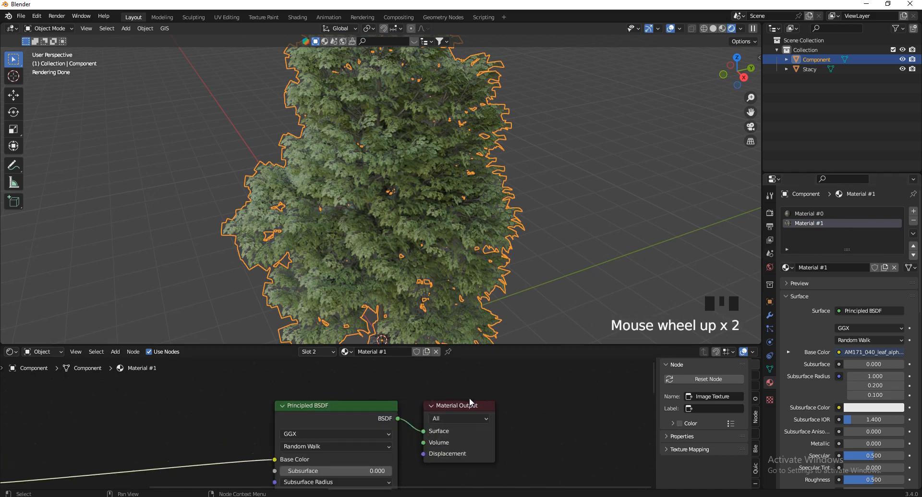
left_click_drag(469, 402, 592, 395)
left_click_drag(743, 81, 59, 319)
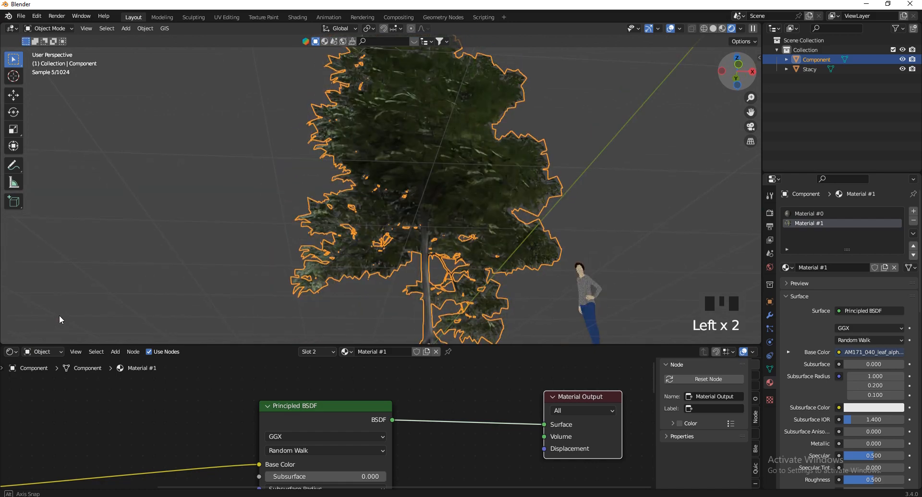
left_click(628, 124)
scroll(464, 178, "up", 3)
scroll(695, 117, "down", 2)
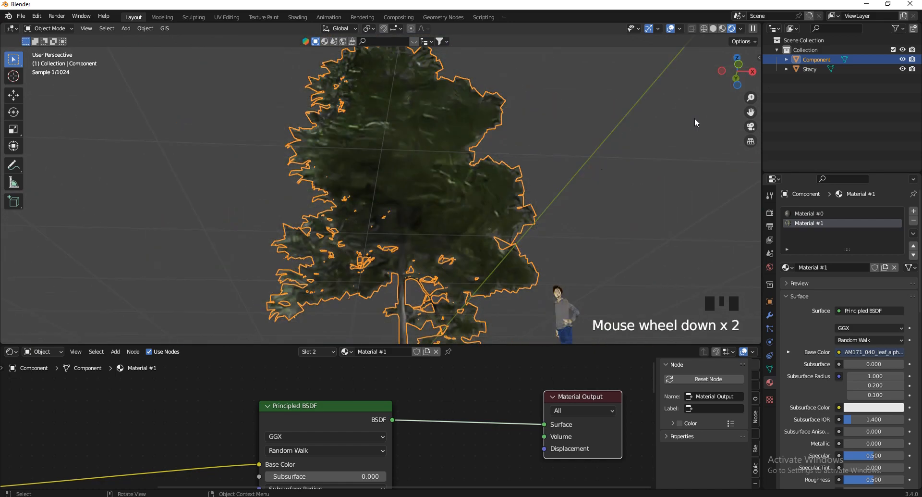
left_click_drag(735, 67, 703, 112)
scroll(445, 413, "down", 5)
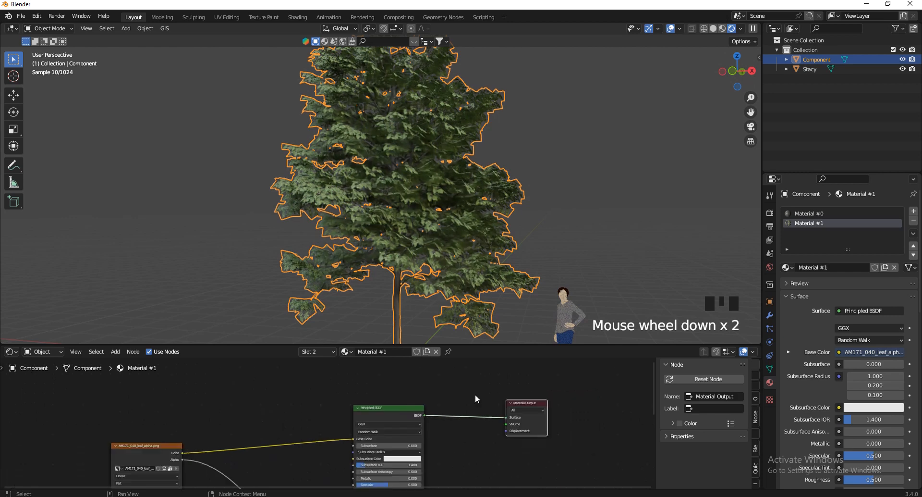
scroll(475, 380, "up", 4)
Insert an Add Shader node in front of the Material Output
key("shift+a")
left_click(475, 372)
type("add")
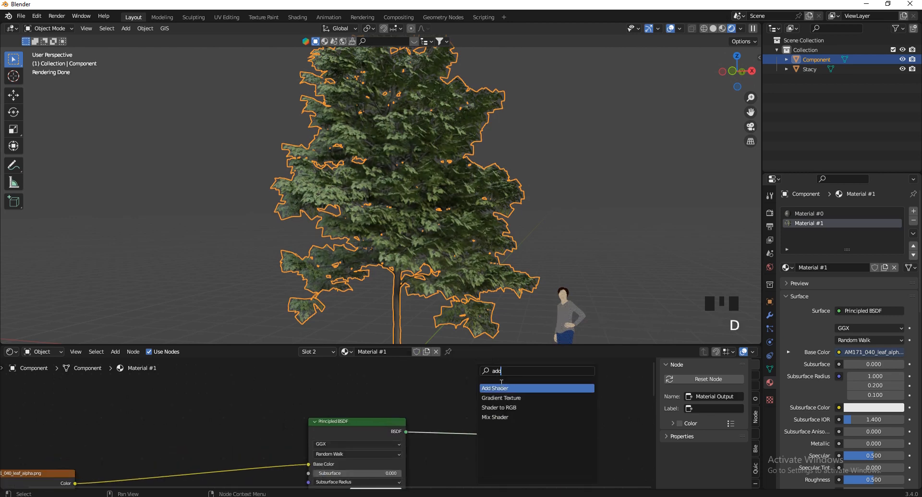
left_click(515, 387)
left_click(478, 414)
scroll(447, 409, "down", 5)
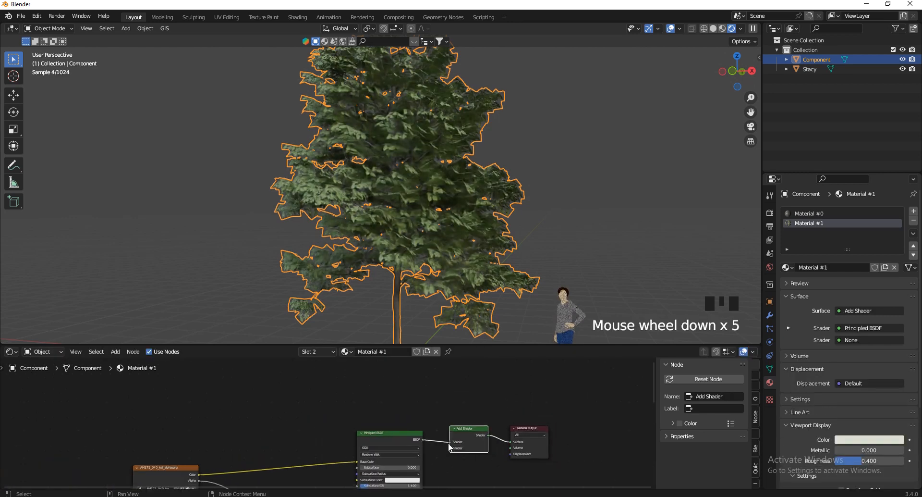
scroll(419, 392, "up", 9)
scroll(419, 392, "down", 3)
Add a Translucent BSDF and feed it the leaf image texture's colour
key("shift+a")
type("tr")
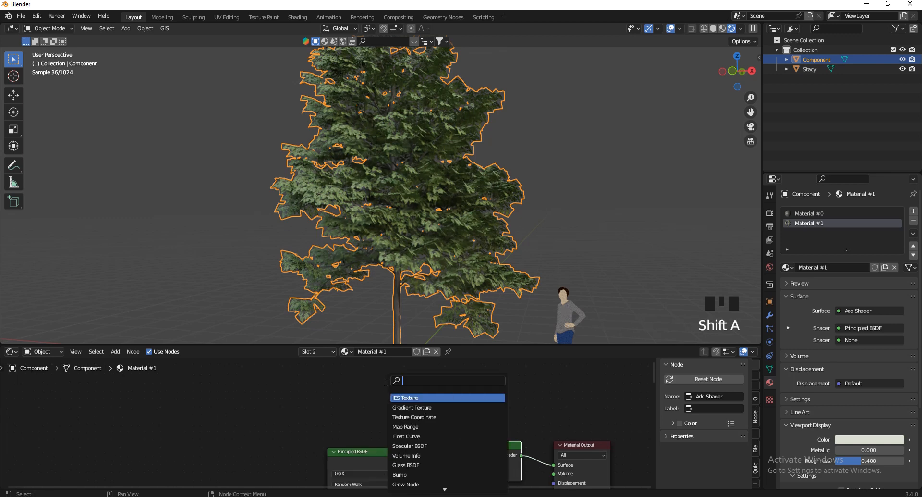
left_click(422, 416)
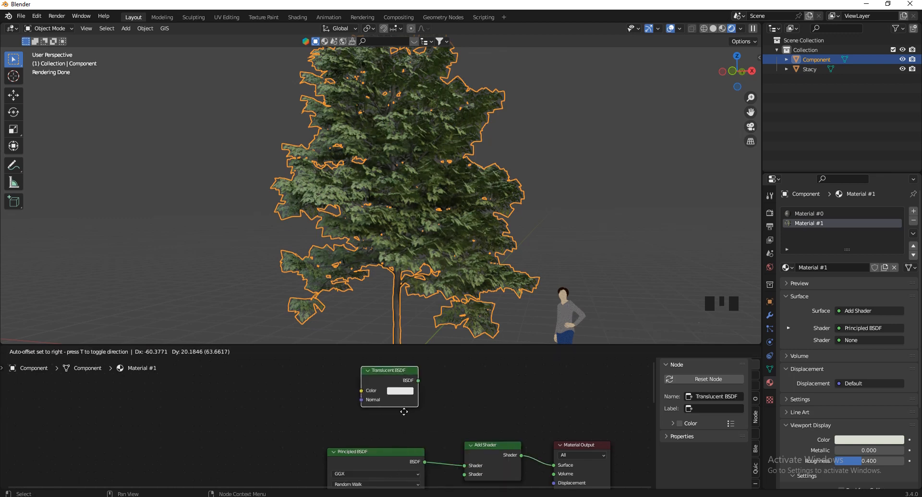
left_click(405, 433)
scroll(420, 379, "down", 3)
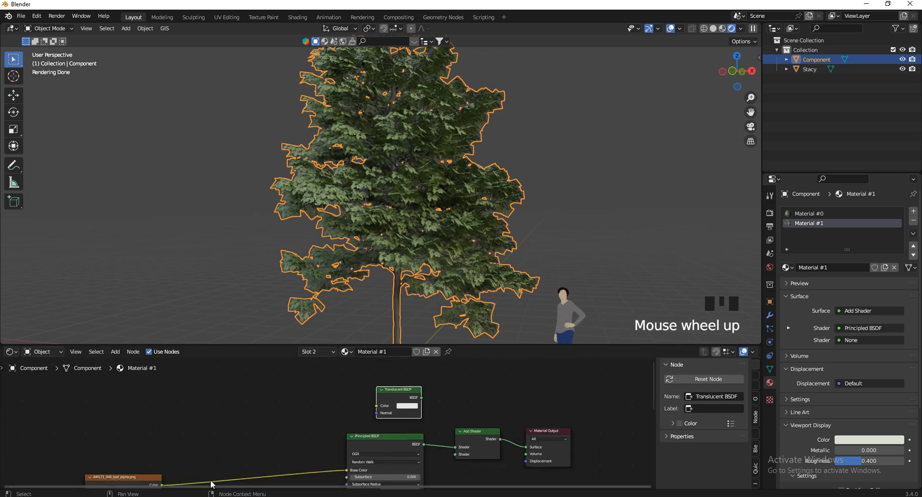
left_click_drag(159, 485, 336, 403)
scroll(334, 407, "down", 1)
scroll(335, 409, "up", 3)
left_click(223, 447)
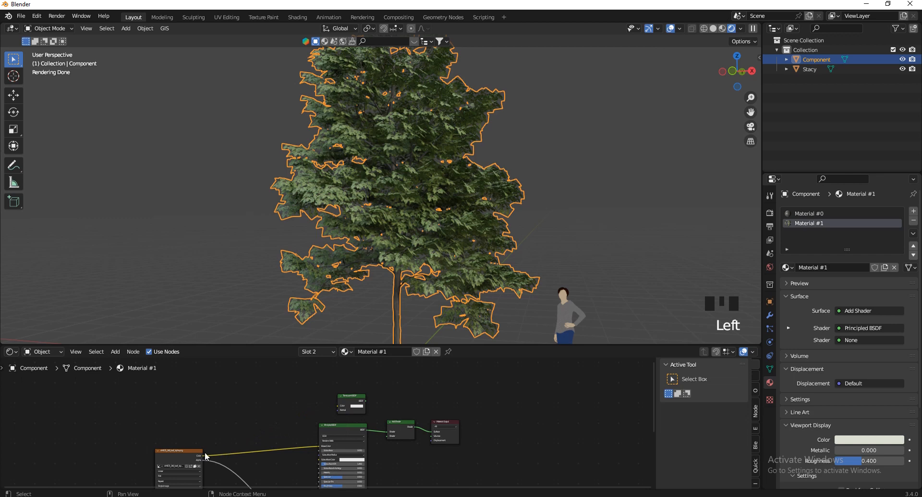
left_click_drag(205, 458, 333, 399)
scroll(372, 408, "up", 3)
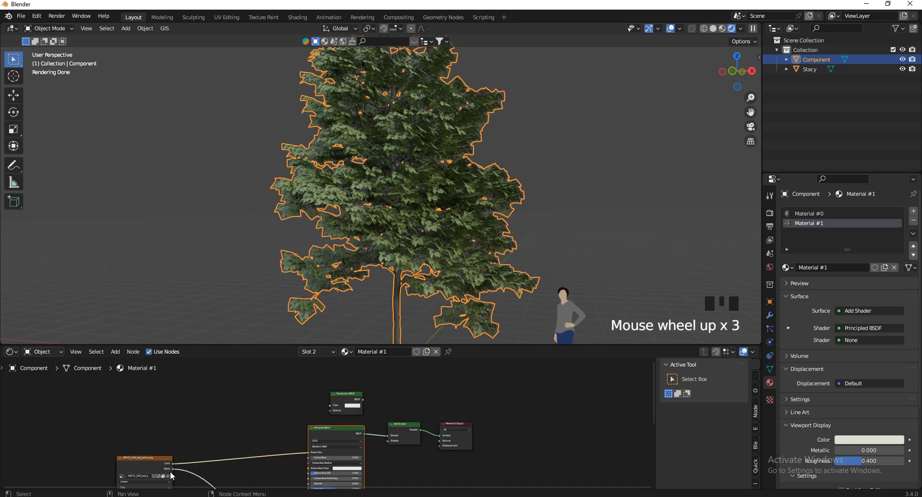
left_click_drag(172, 463, 388, 441)
Deselect the tree and orbit around it to judge the brighter, translucent leaves
left_click(578, 159)
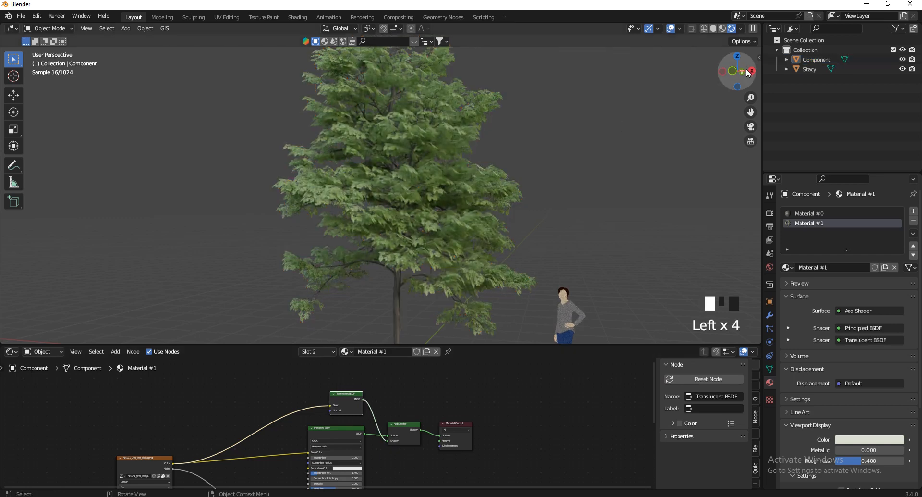
left_click_drag(748, 73, 635, 124)
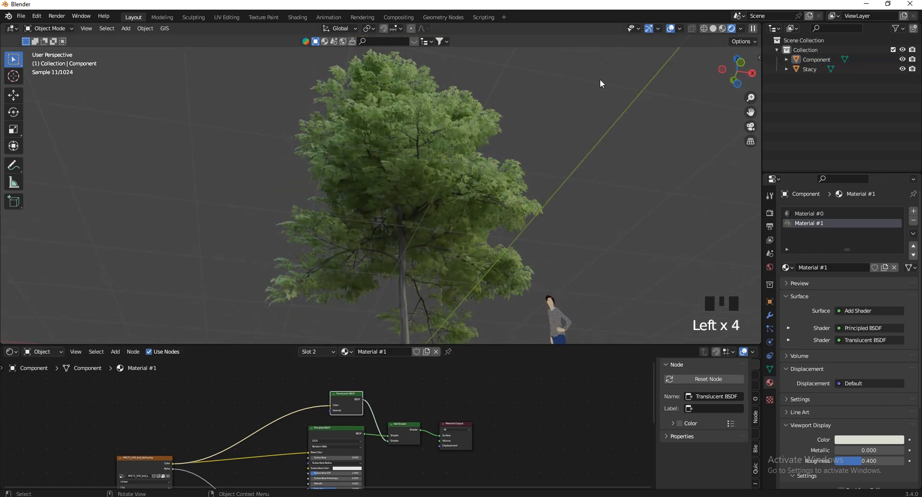
scroll(451, 174, "up", 4)
scroll(552, 132, "down", 3)
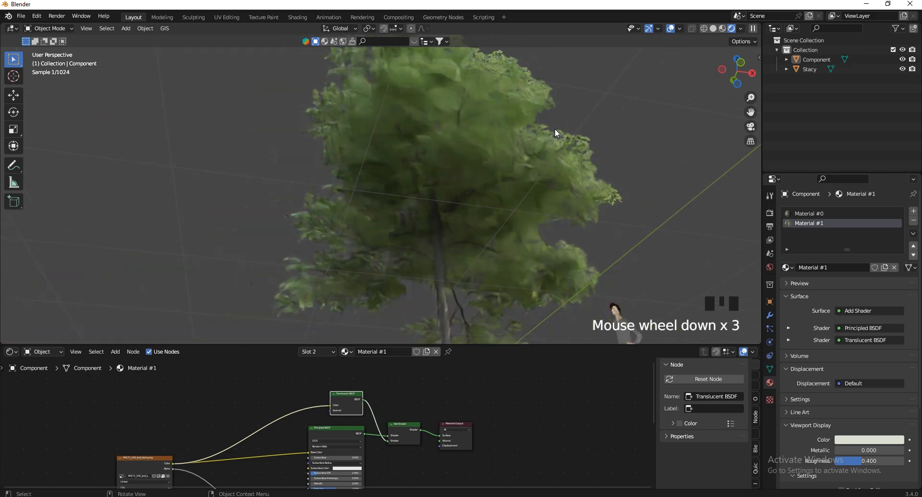
left_click_drag(736, 71, 667, 144)
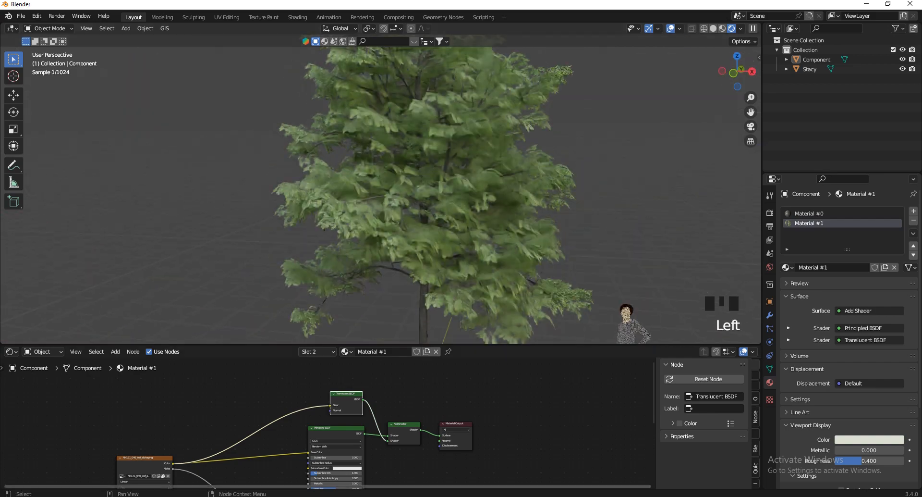
Enlarge the node editor and move the leaf image texture node further left
left_click_drag(144, 458, 118, 431)
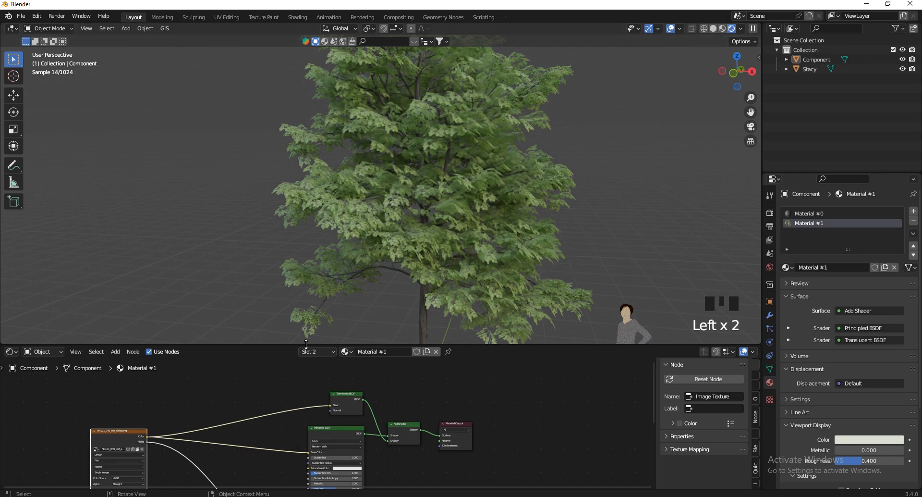
left_click_drag(306, 343, 306, 263)
scroll(373, 336, "down", 8)
scroll(230, 365, "up", 5)
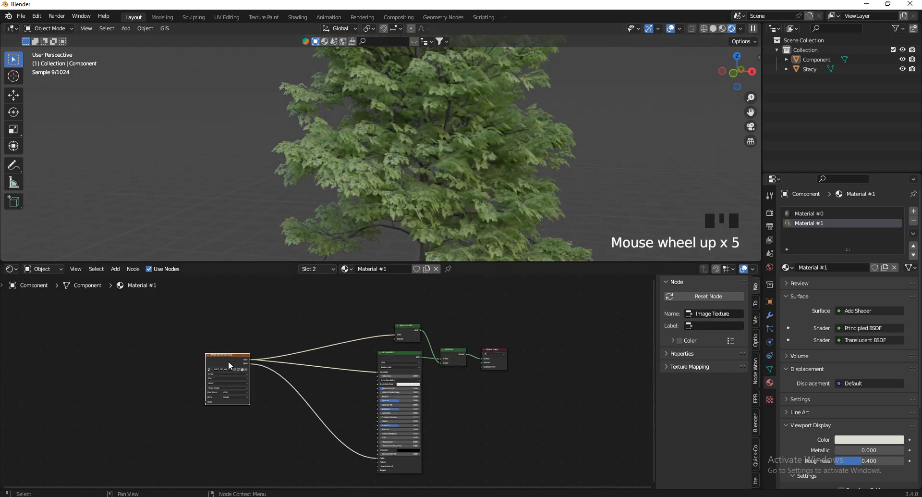
left_click_drag(229, 365, 183, 361)
scroll(346, 377, "up", 3)
Add a Bump node and position it beside the Principled BSDF
key("shift+a")
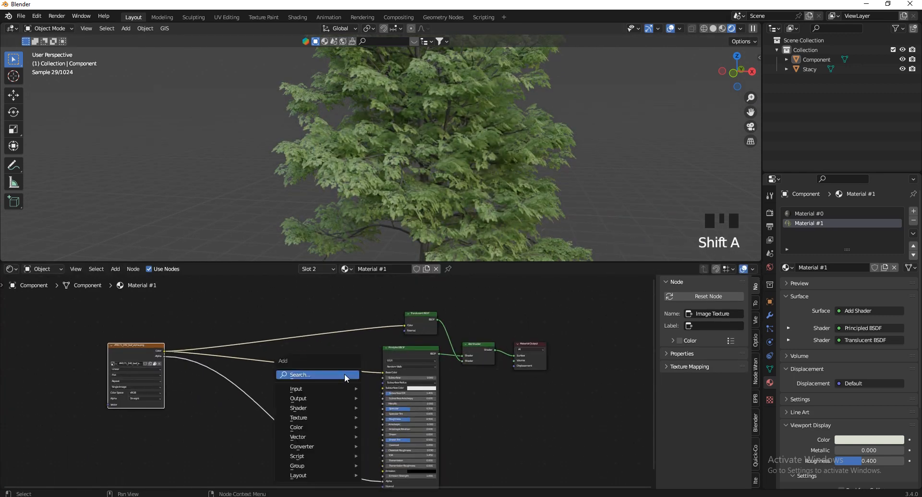
left_click(345, 376)
type("bum")
left_click(366, 392)
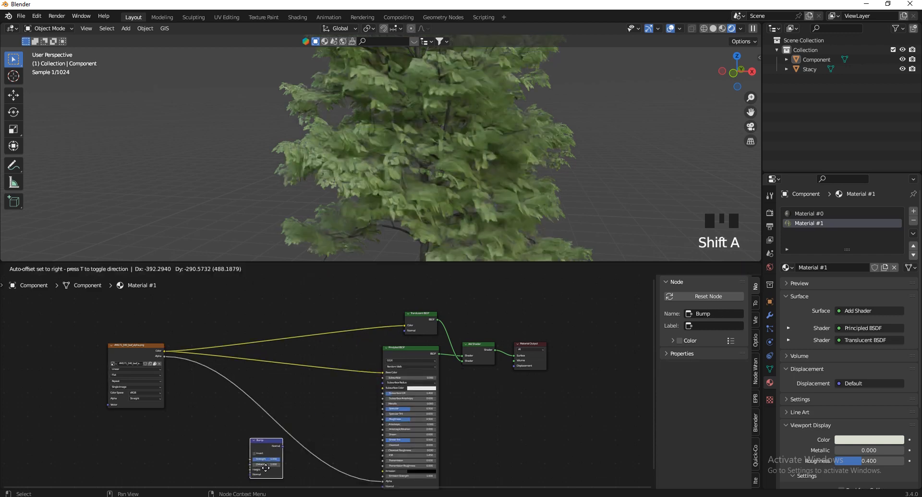
left_click(273, 458)
scroll(342, 380, "up", 1)
scroll(311, 456, "up", 1)
scroll(351, 351, "down", 3)
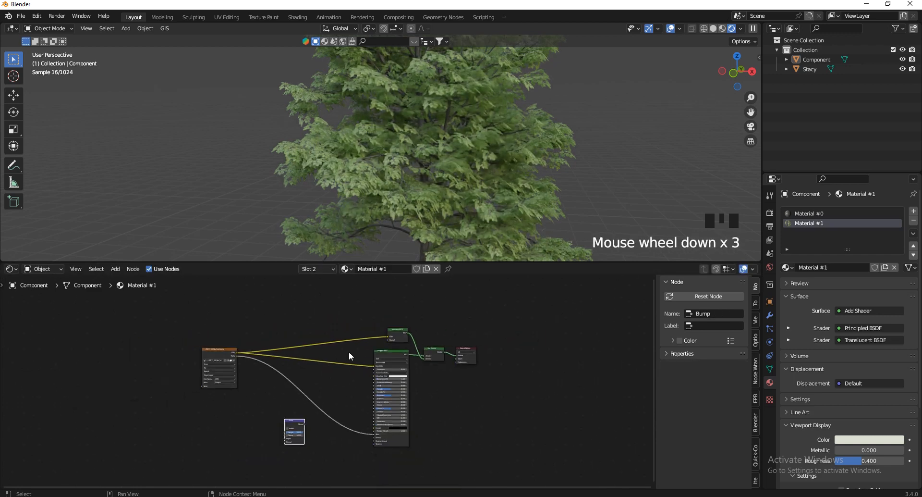
scroll(319, 439, "up", 2)
scroll(310, 426, "up", 1)
key("g")
scroll(347, 444, "up", 5)
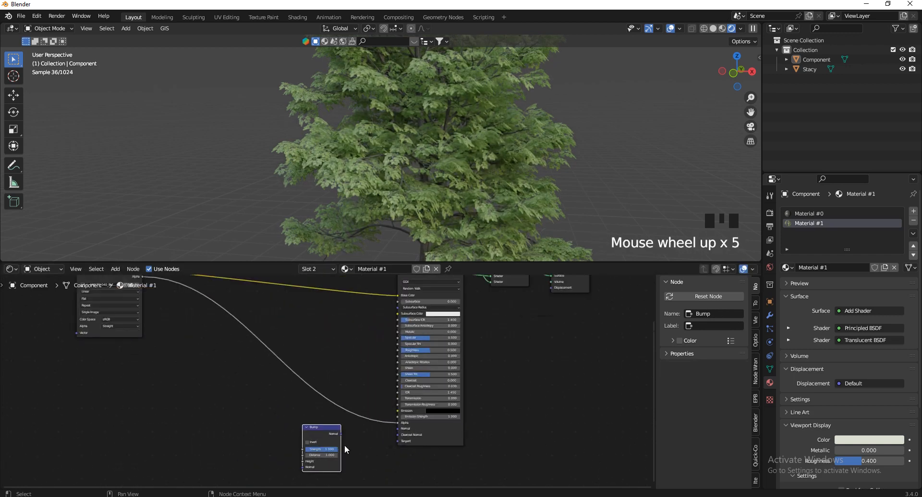
scroll(344, 439, "up", 1)
left_click(344, 435)
Connect Bump to the shader's Normal and the texture's Color to Bump Height
left_click_drag(340, 433, 403, 428)
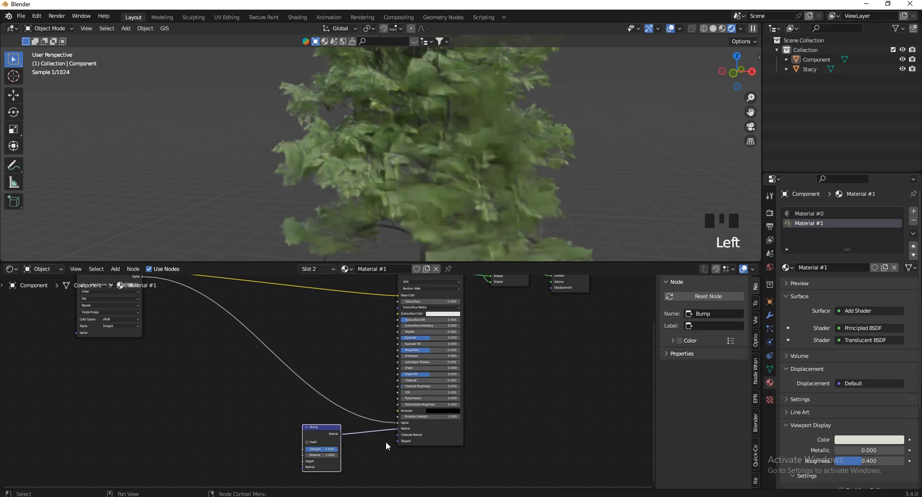
scroll(384, 442, "down", 5)
left_click_drag(220, 327, 329, 456)
scroll(335, 460, "up", 4)
scroll(336, 461, "up", 4)
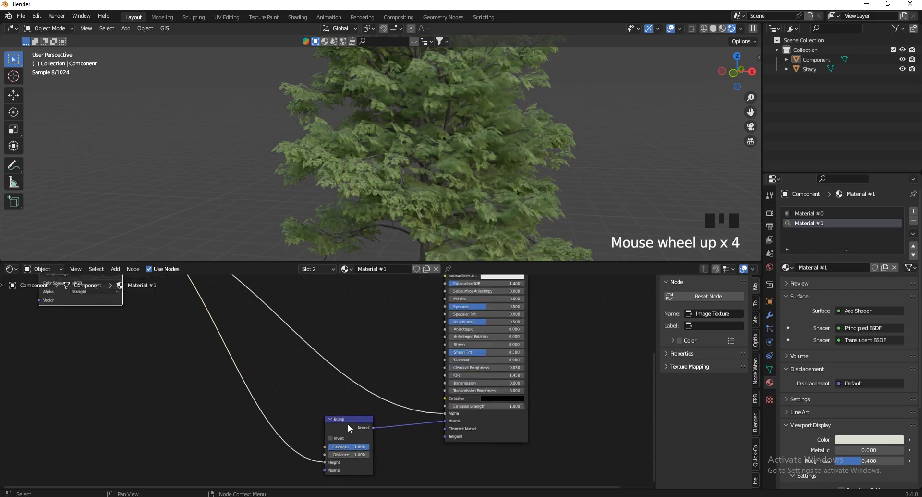
Set the Bump node's Distance to 0.005
left_click(331, 434)
scroll(309, 440, "up", 2)
left_click(310, 421)
key("BackSpace")
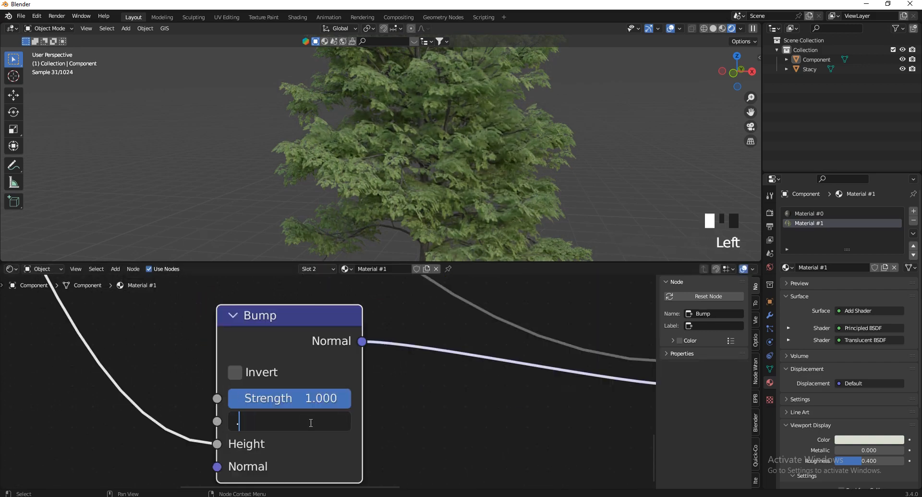
type(".005")
key("Return")
Link the leaf texture's Color to the Principled BSDF's Roughness
scroll(363, 190, "up", 8)
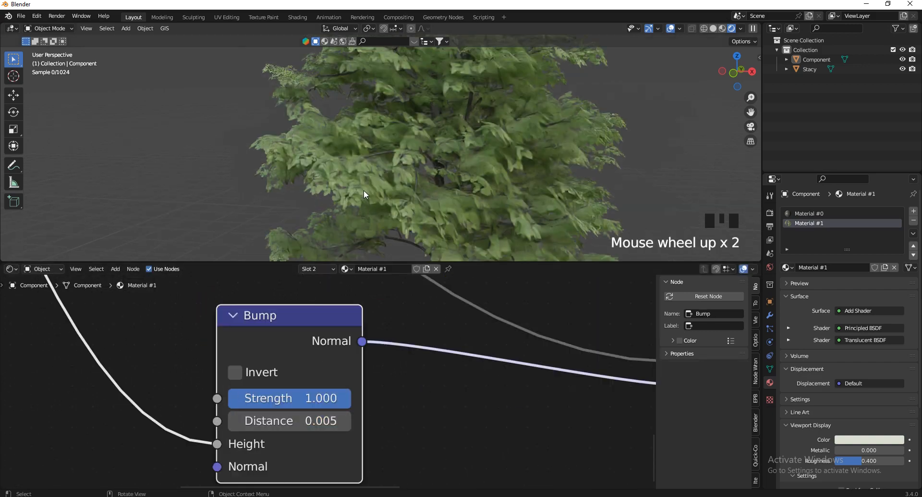
scroll(361, 192, "down", 1)
scroll(360, 194, "down", 1)
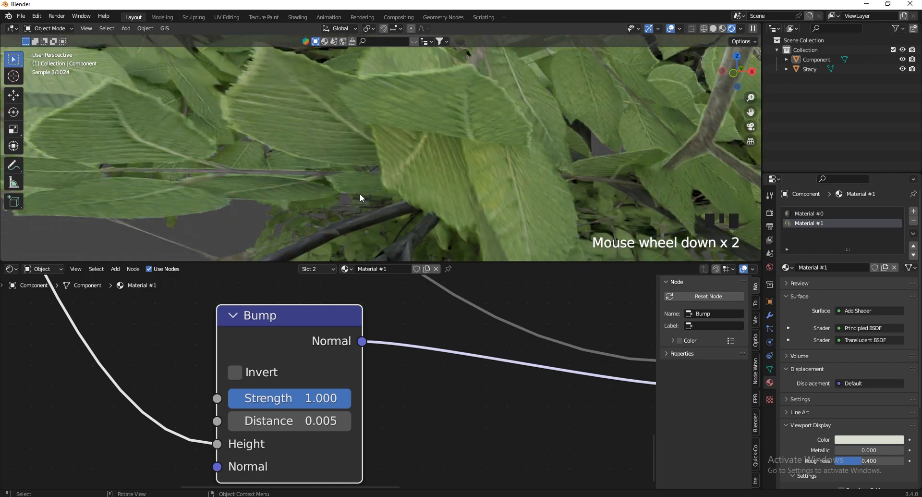
scroll(331, 475, "down", 8)
scroll(405, 451, "down", 7)
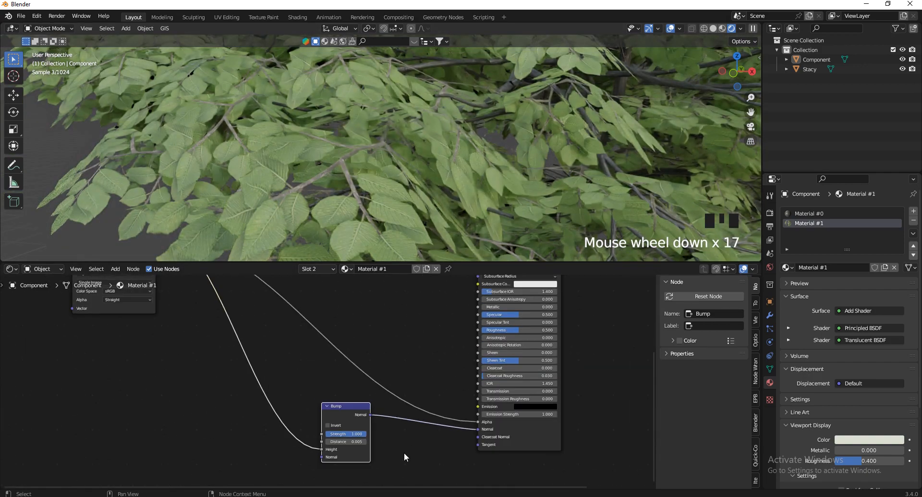
scroll(393, 450, "down", 9)
scroll(416, 376, "up", 2)
scroll(416, 378, "up", 6)
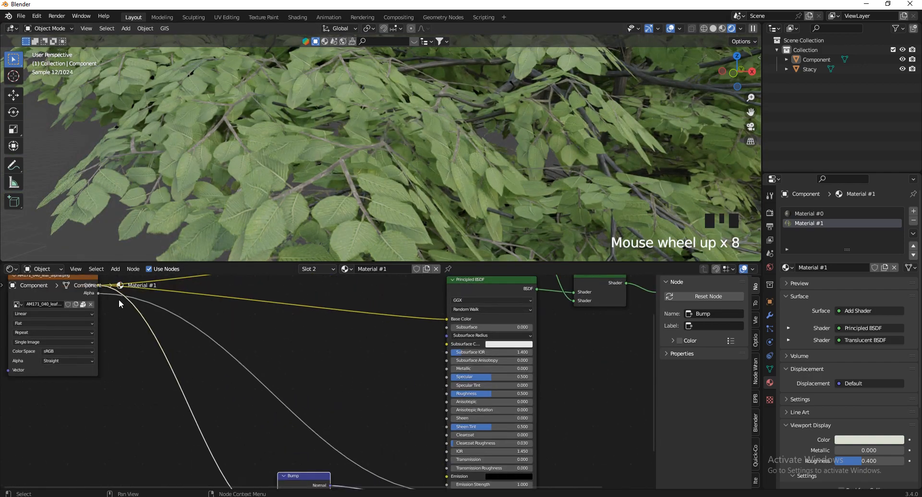
left_click_drag(96, 284, 445, 392)
scroll(442, 399, "down", 4)
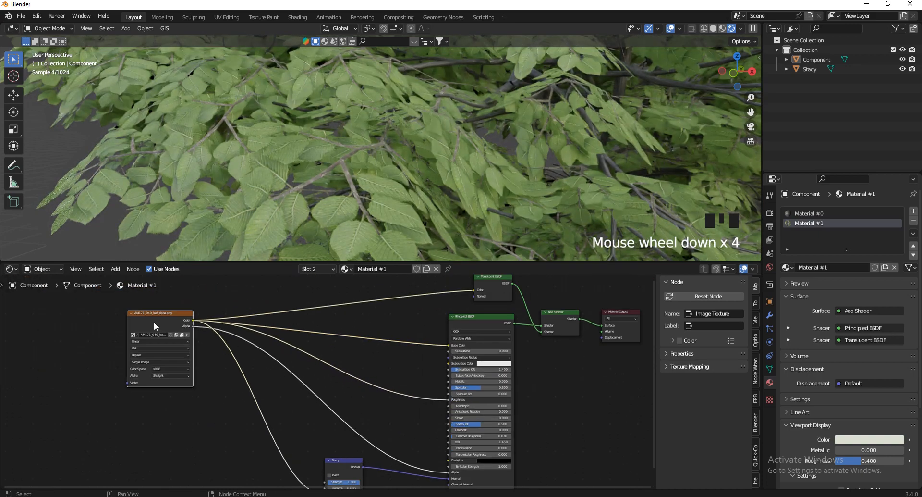
Duplicate the leaf image texture node and place the copy below the original
key("shift+d")
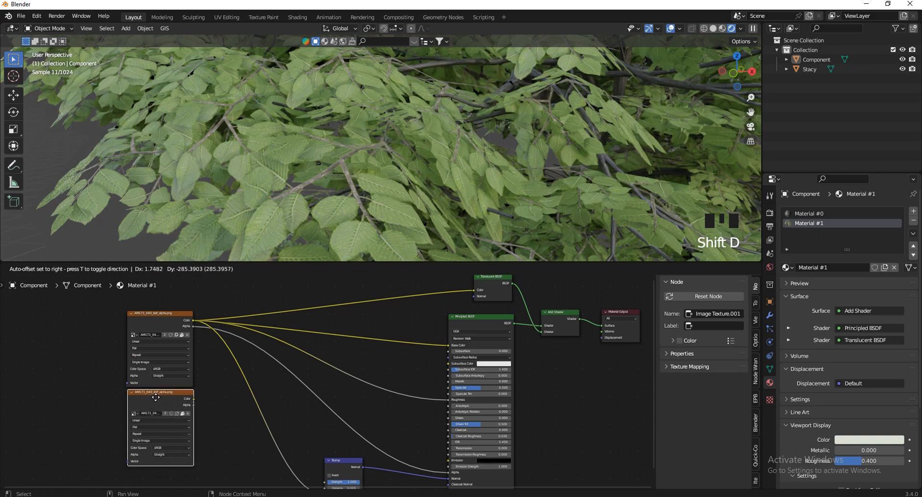
left_click(150, 398)
scroll(154, 422, "up", 9)
scroll(168, 406, "down", 10)
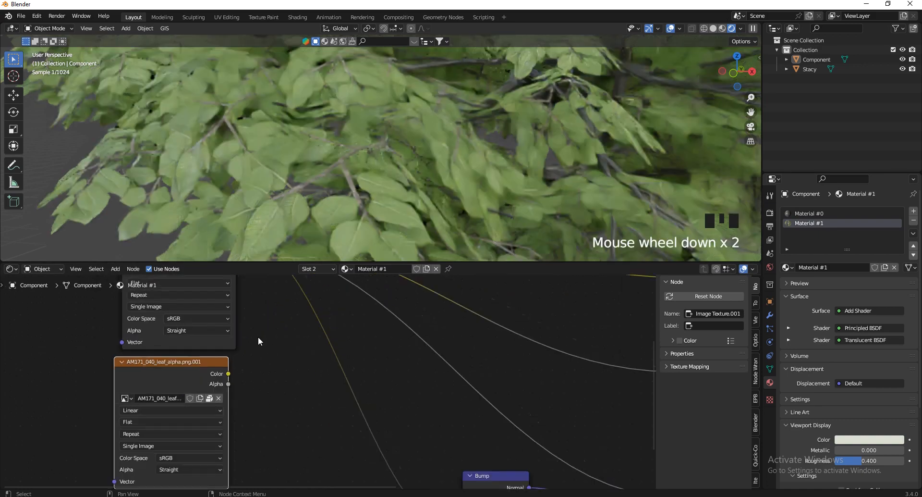
scroll(175, 311, "up", 1)
scroll(175, 311, "up", 13)
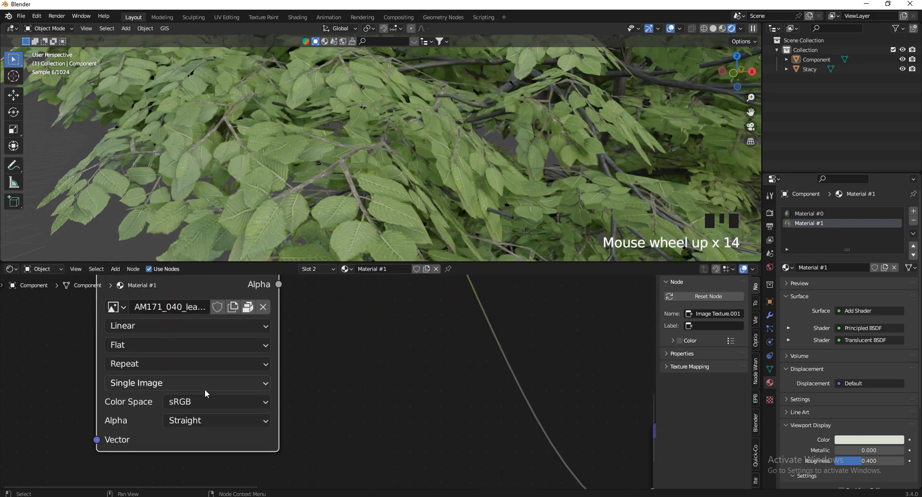
scroll(172, 322, "down", 4)
scroll(218, 420, "up", 3)
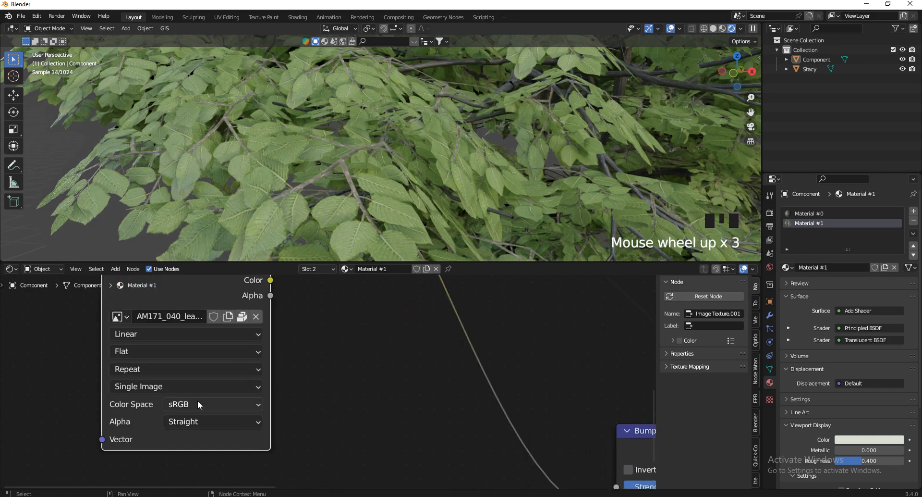
Set the copy's color space to Non-Color and link its Color to Roughness
left_click(199, 405)
left_click(191, 310)
scroll(99, 440, "down", 3)
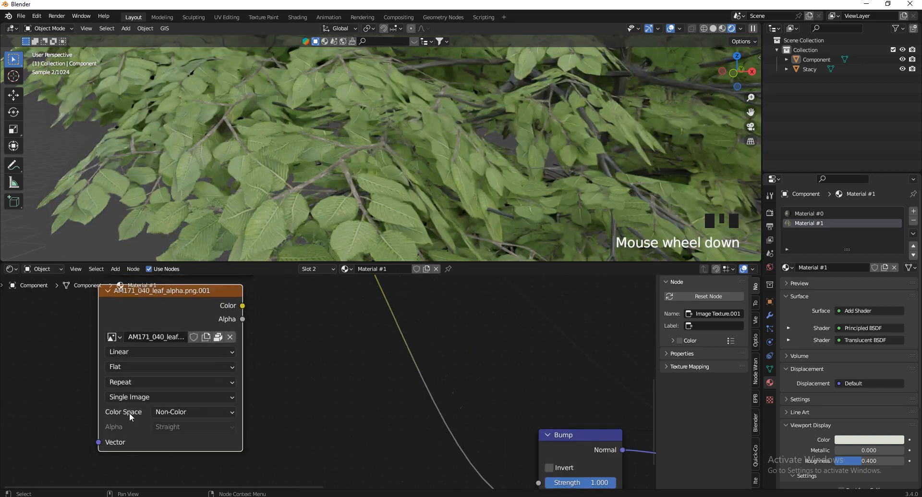
scroll(96, 423, "down", 3)
scroll(144, 394, "down", 3)
scroll(156, 378, "up", 1)
scroll(163, 367, "down", 2)
left_click_drag(163, 367, 466, 366)
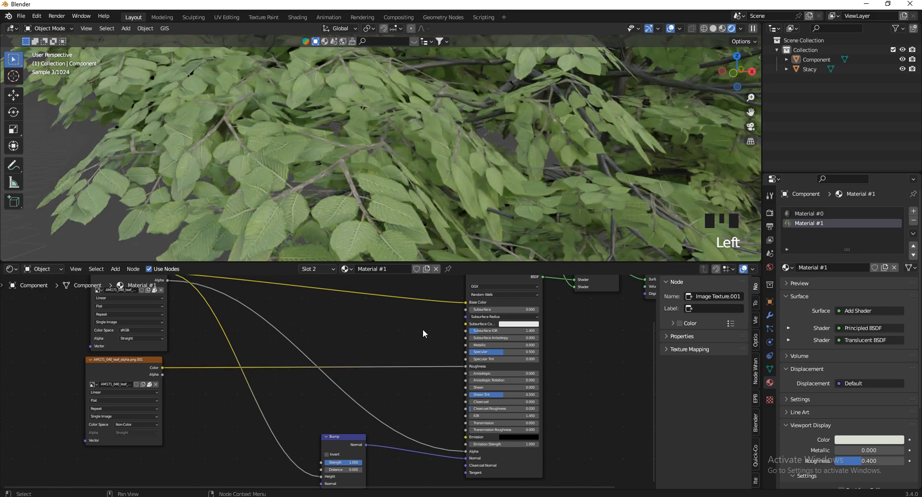
Drop a ColorRamp node onto the link between the Non-Color texture and Roughness
key("shift+a")
type("c")
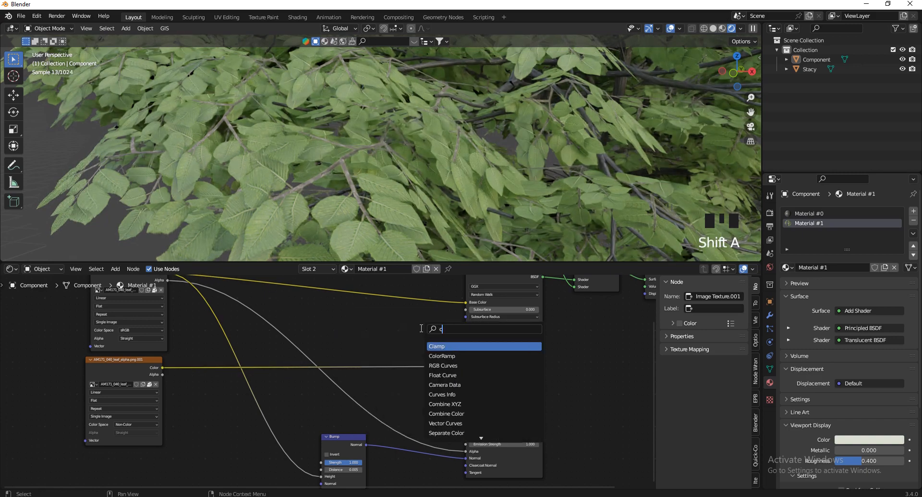
left_click(453, 356)
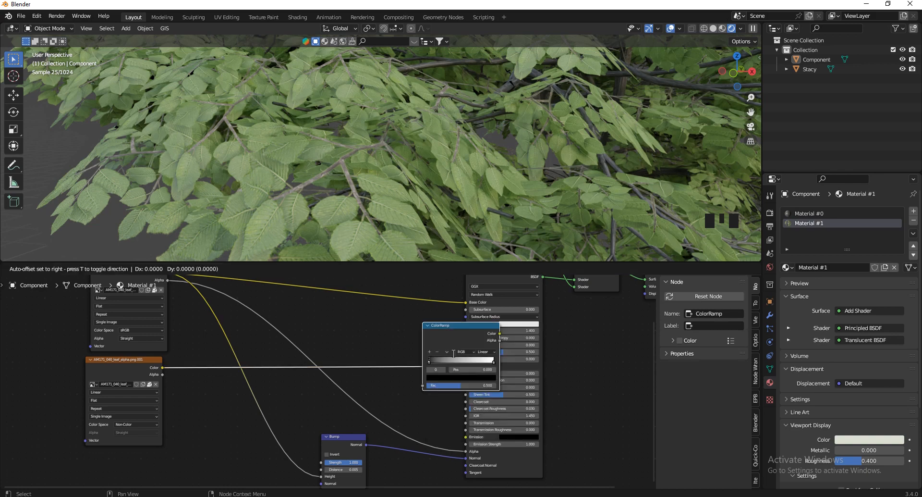
left_click(389, 346)
scroll(356, 406, "up", 2)
key("shift+a")
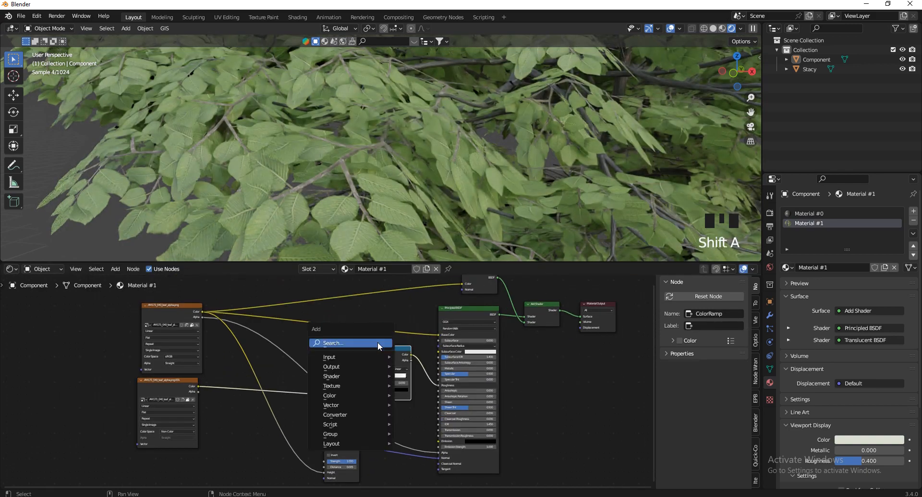
key("Escape")
scroll(370, 342, "up", 4)
scroll(363, 344, "down", 1)
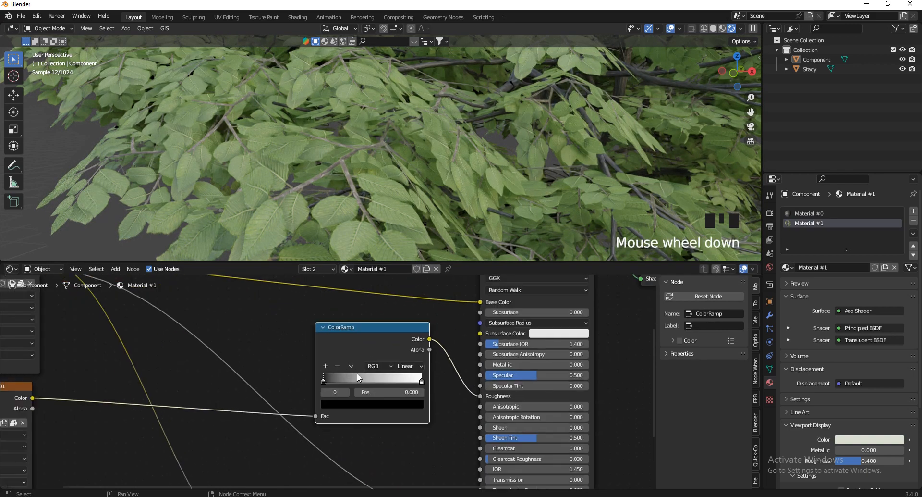
scroll(359, 346, "up", 1)
scroll(359, 336, "up", 6)
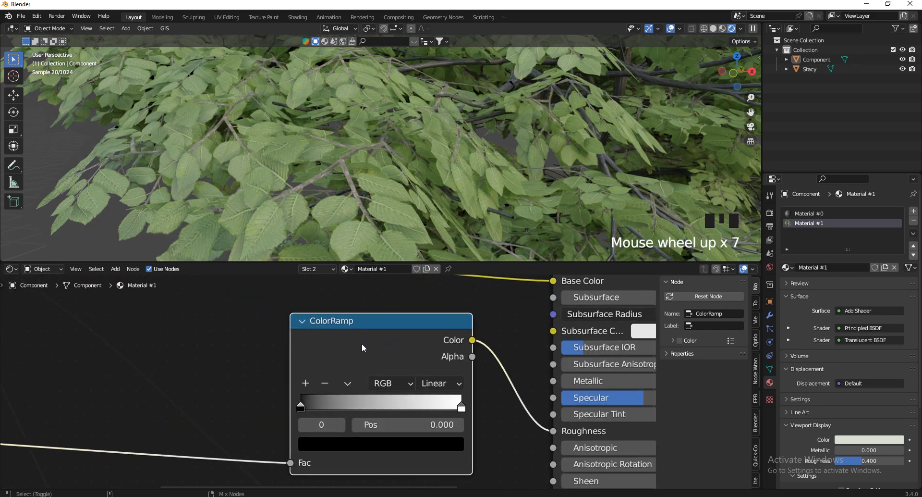
Preview the ColorRamp, move its black stop to 0.459, and restore the Add Shader output
left_click(361, 343, "ctrl+shift")
scroll(328, 403, "up", 5)
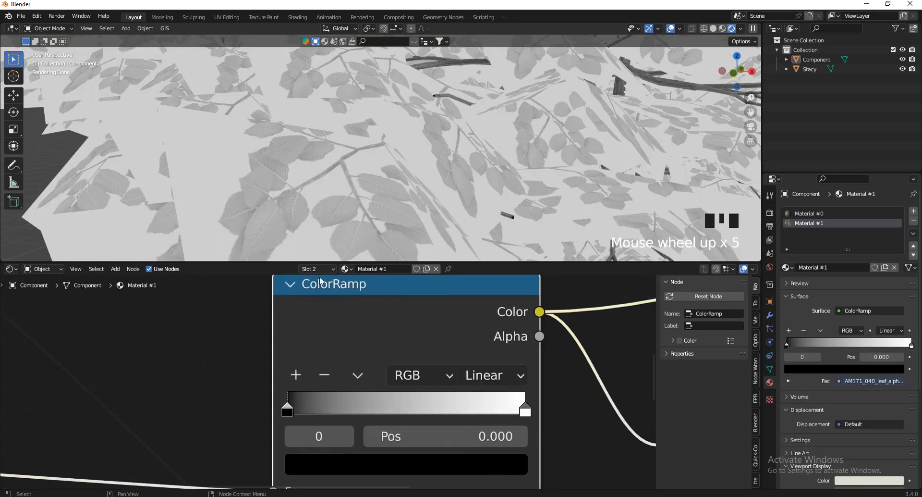
scroll(317, 194, "down", 2)
scroll(305, 203, "up", 3)
scroll(305, 203, "down", 1)
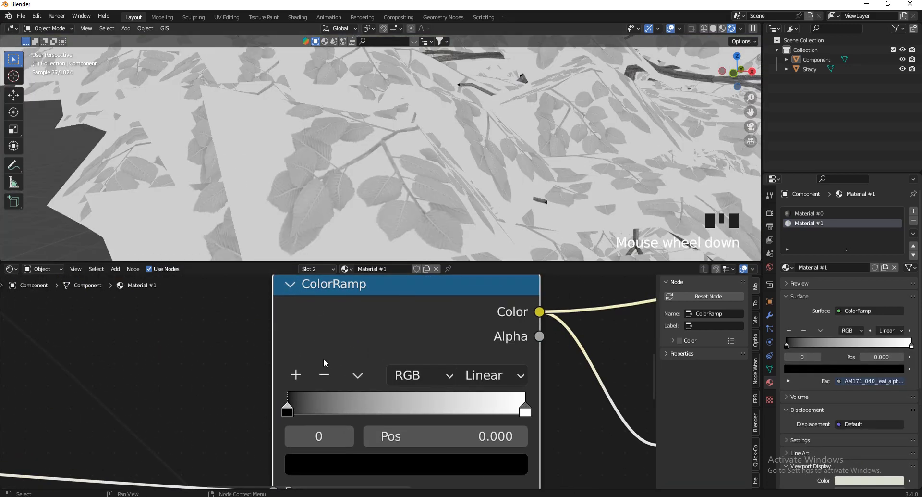
left_click_drag(308, 414, 401, 433)
scroll(373, 412, "down", 2)
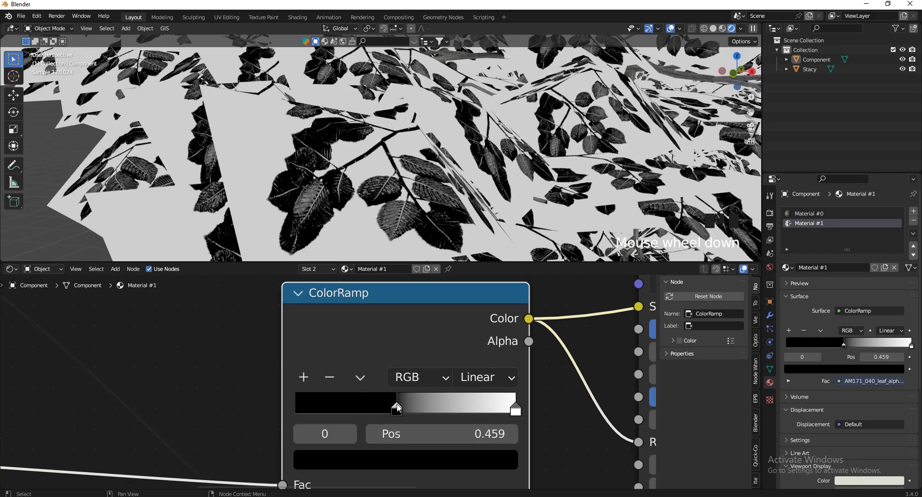
scroll(339, 422, "down", 3)
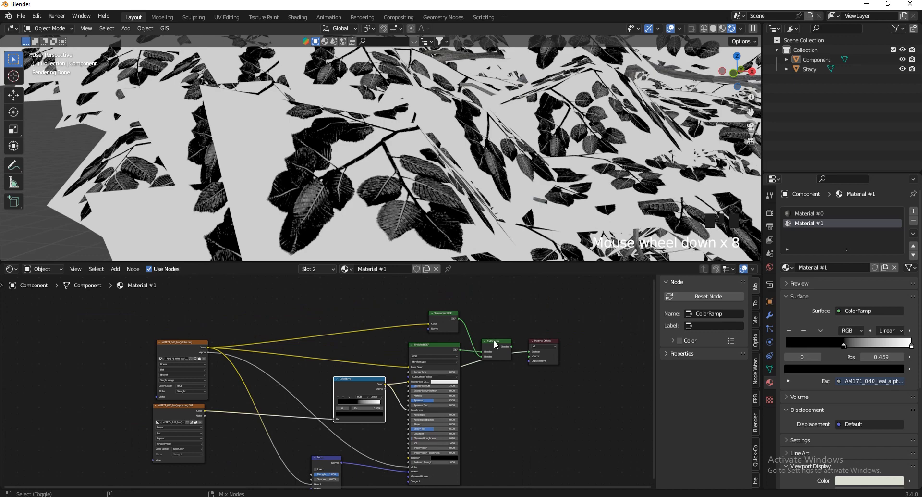
left_click(494, 339, "ctrl+shift")
key("v")
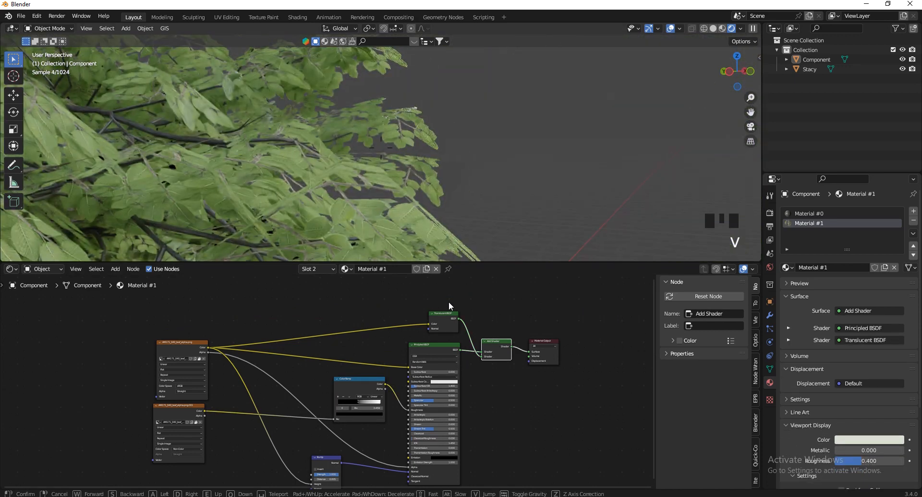
Fly in close to the leaves and drag the roughness ramp's black stop to about 0.082
key("w")
key("w")
key("s")
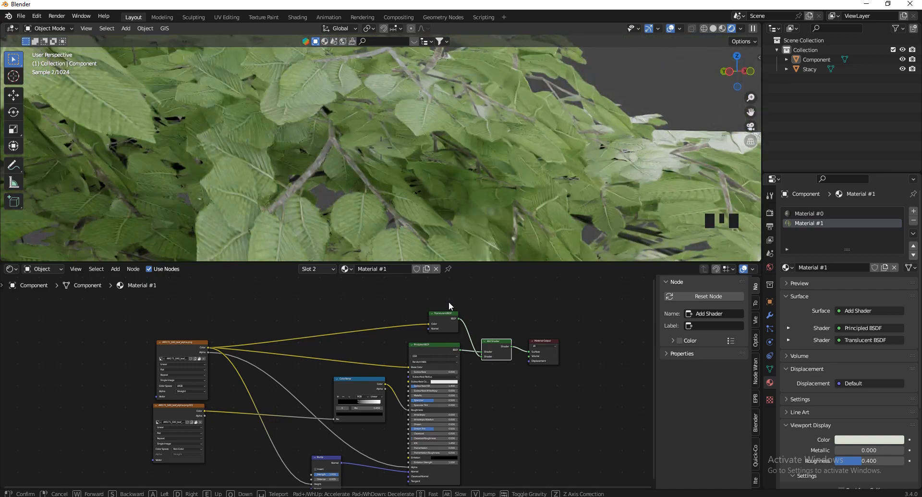
key("w")
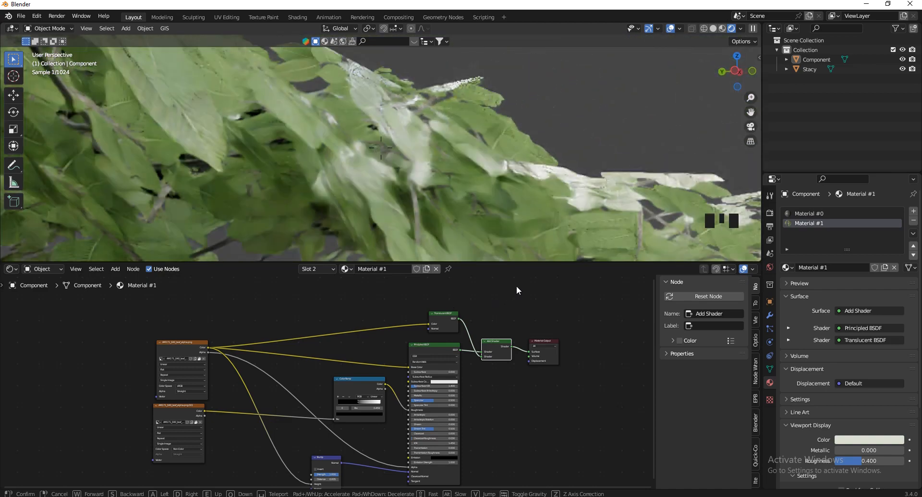
left_click(443, 198)
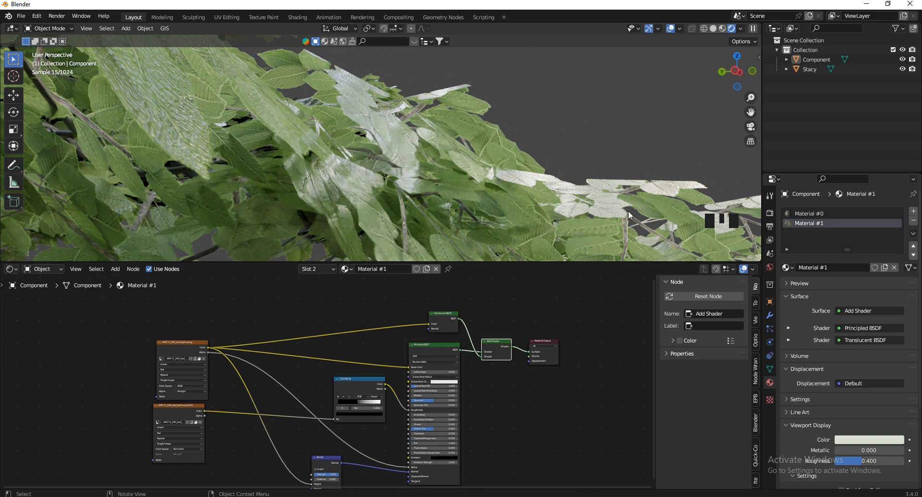
scroll(355, 394, "up", 13)
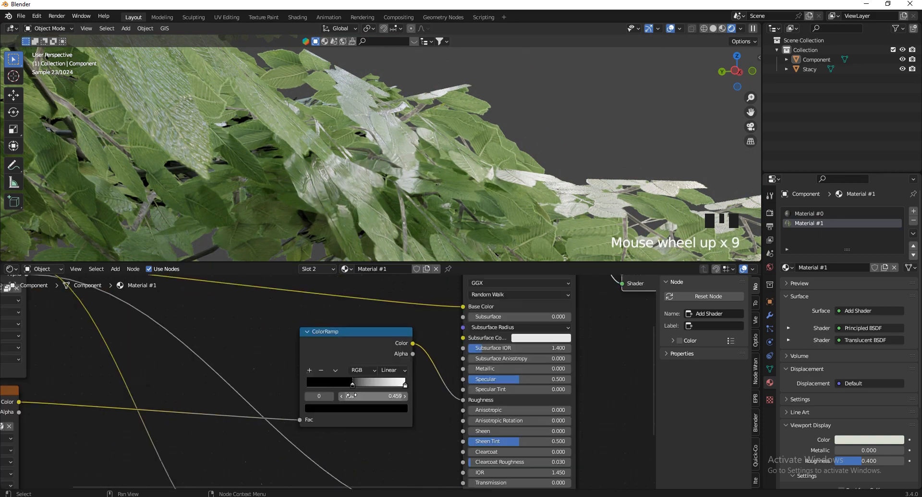
left_click_drag(352, 382, 225, 384)
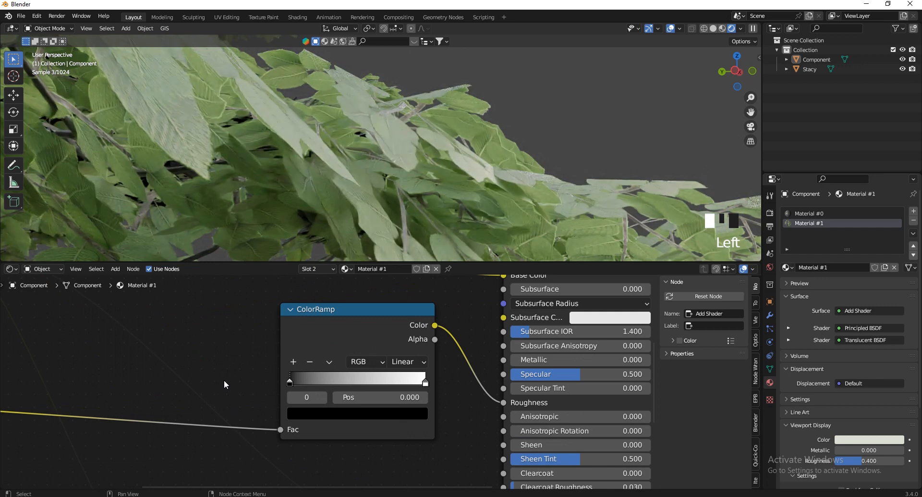
left_click_drag(294, 383, 338, 387)
left_click_drag(415, 387, 400, 403)
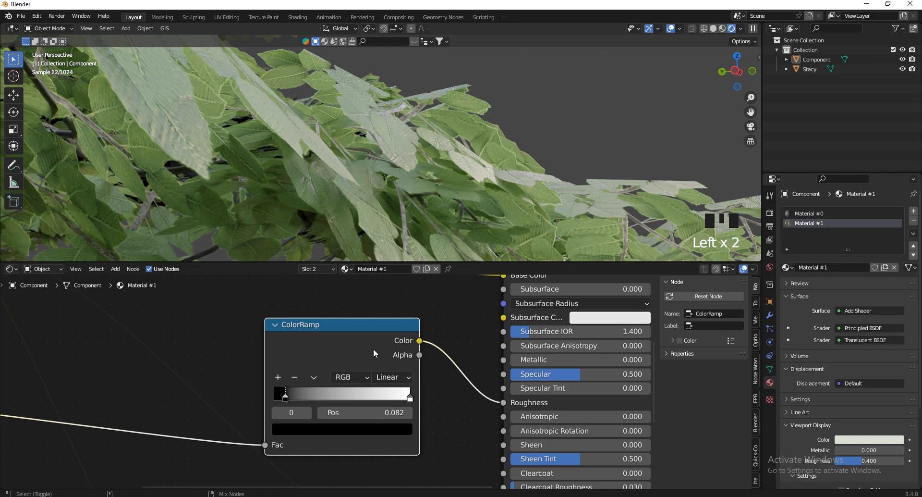
Preview the roughness ramp, set its stops near 0.227 and 0.45, and restore the leaf shader output
left_click(372, 349, "ctrl+shift")
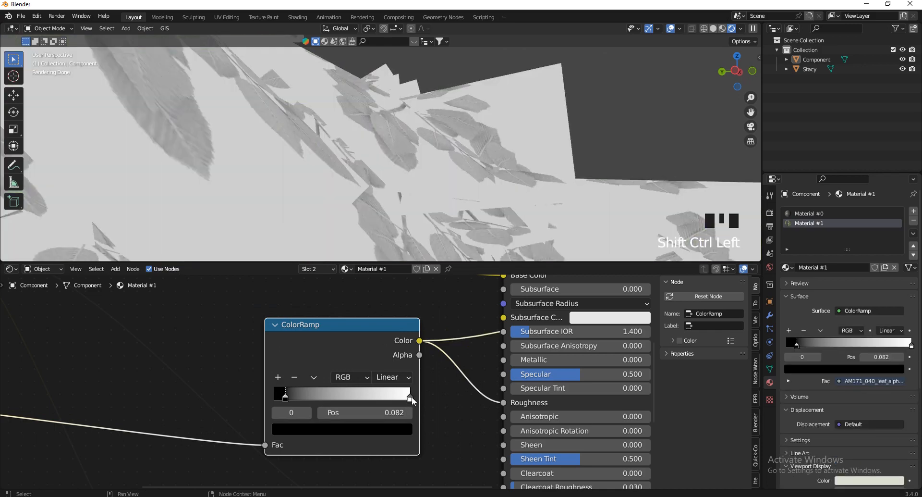
left_click_drag(411, 398, 350, 406)
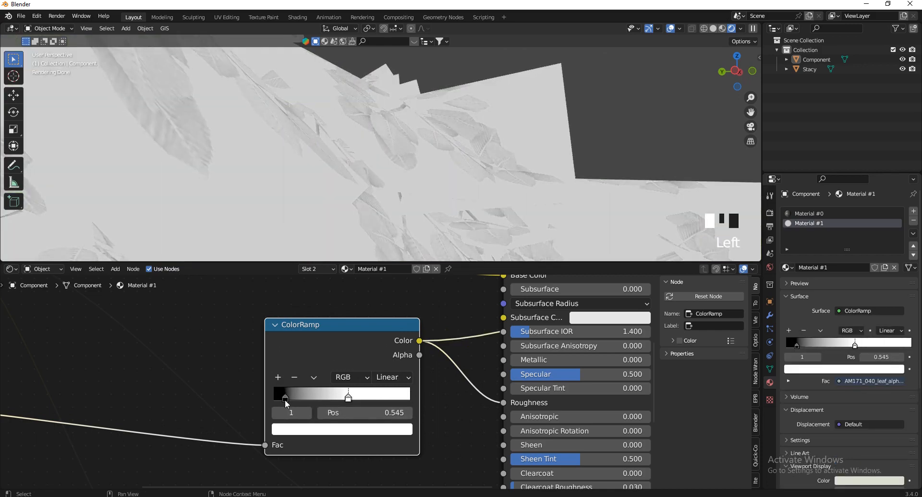
left_click_drag(285, 399, 304, 391)
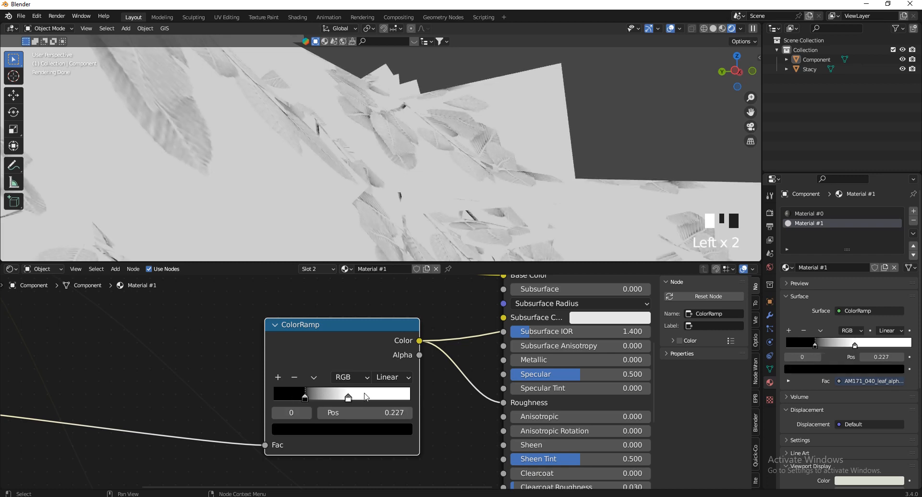
left_click(349, 396)
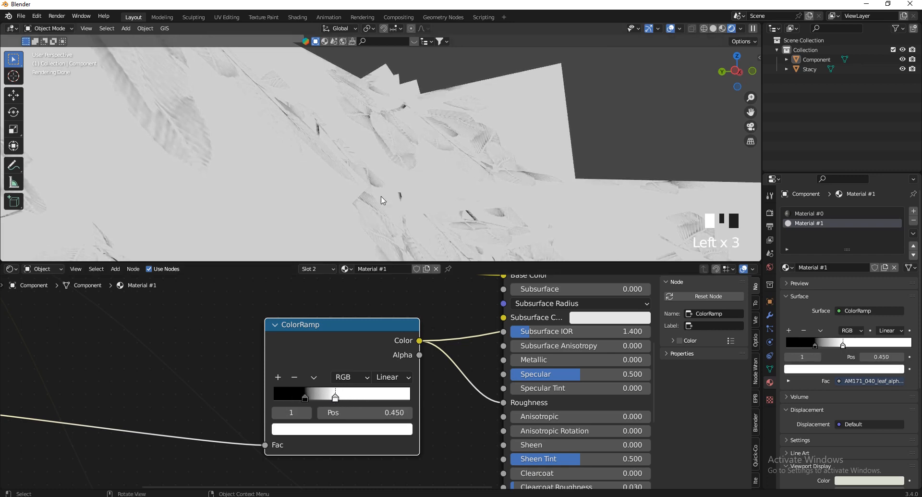
scroll(356, 435, "down", 3)
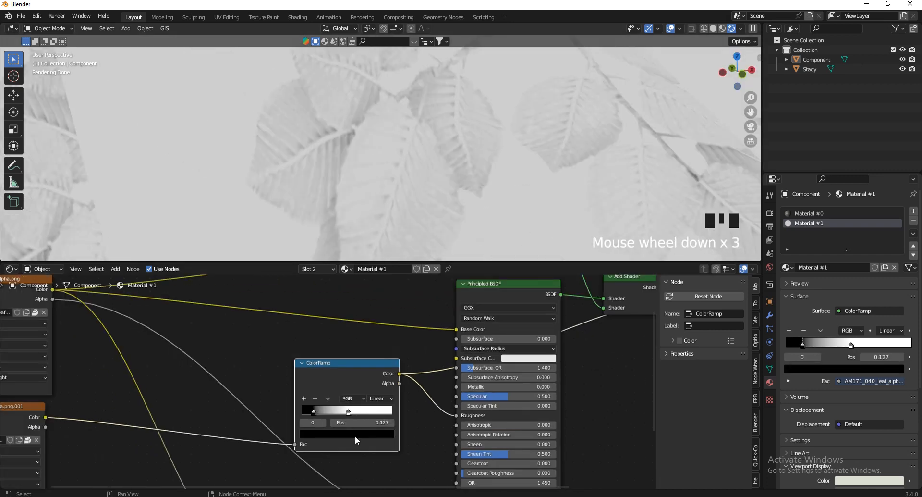
scroll(356, 435, "down", 2)
left_click(559, 320, "ctrl+shift")
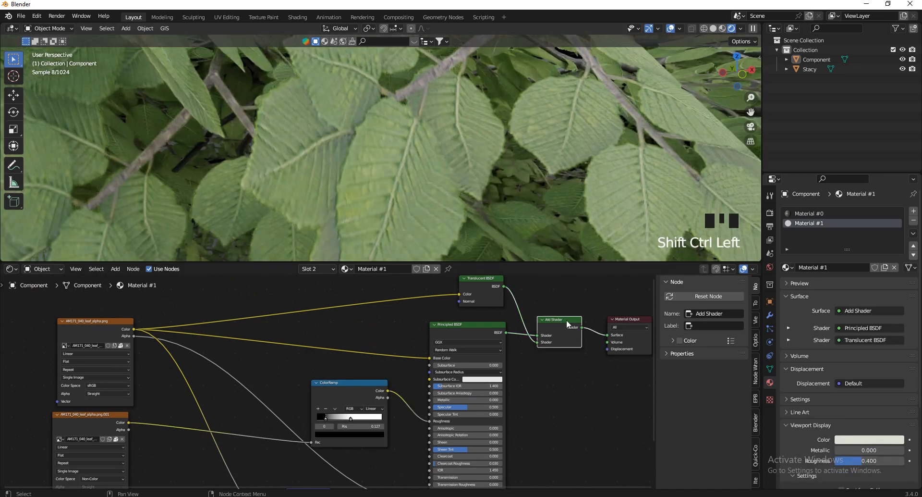
Search 'obj' to add an Object Info node and position it beside the leaf textures
scroll(455, 144, "down", 6)
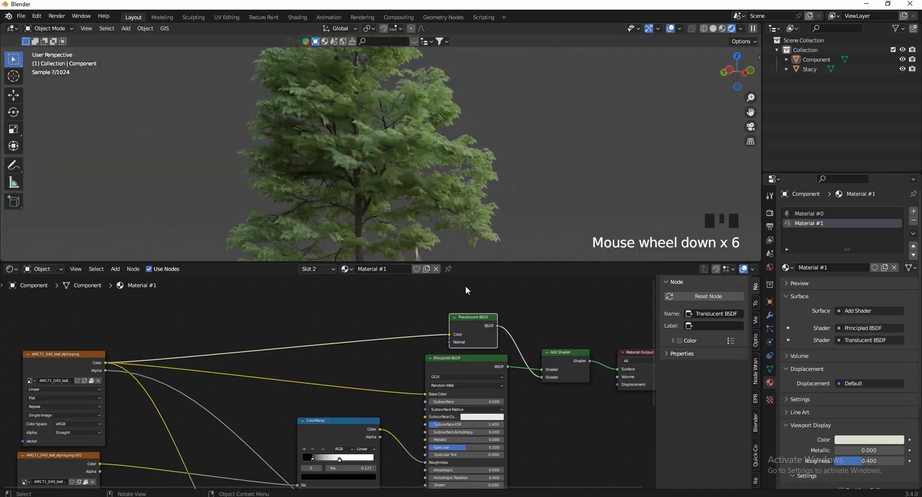
scroll(443, 428, "down", 5)
scroll(380, 330, "up", 5)
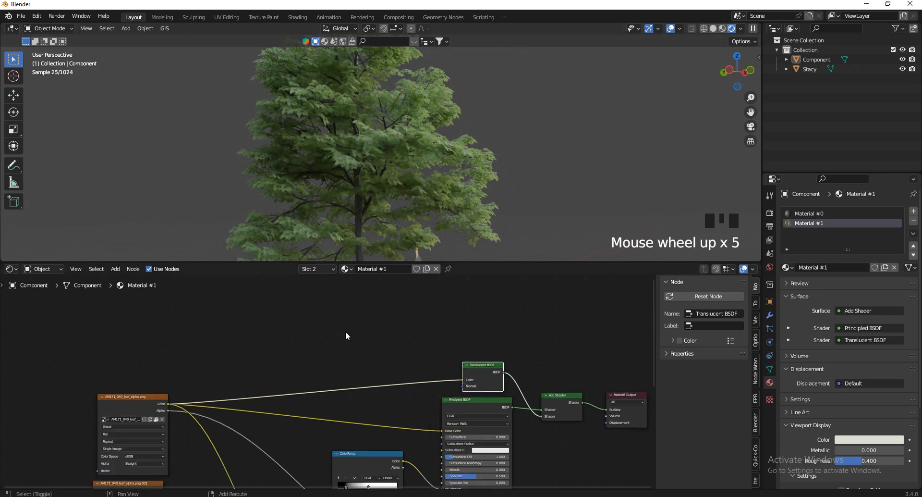
key("shift+a")
left_click(311, 331)
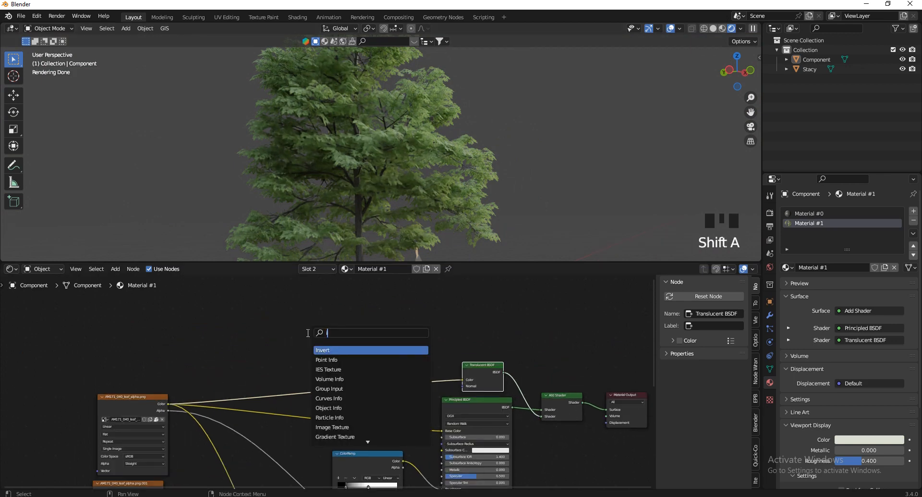
type("obj")
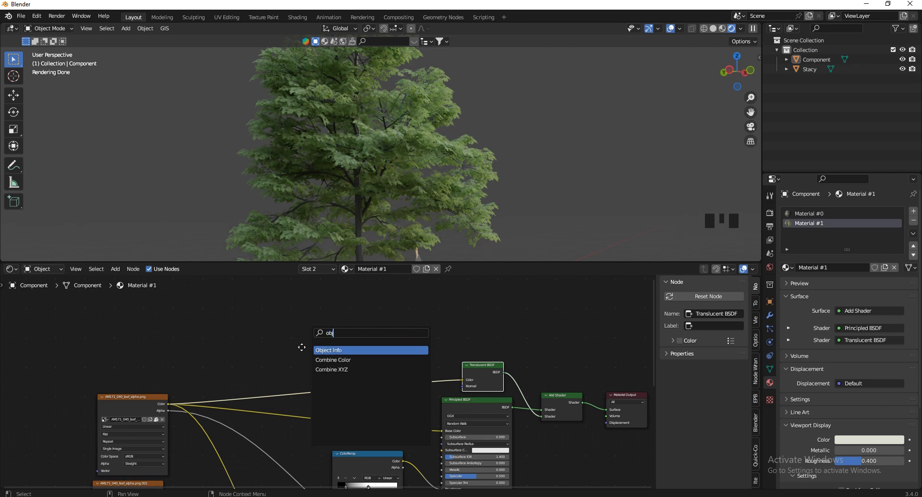
key("Return")
left_click(68, 347)
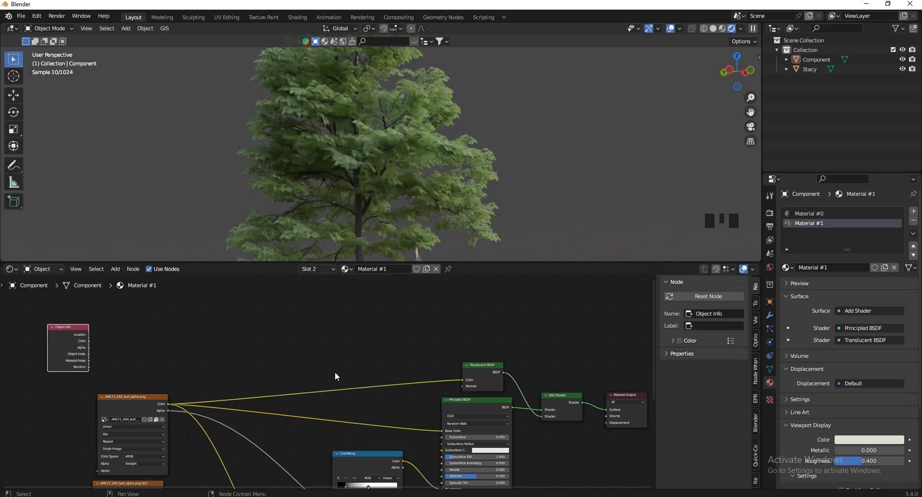
left_click(724, 71)
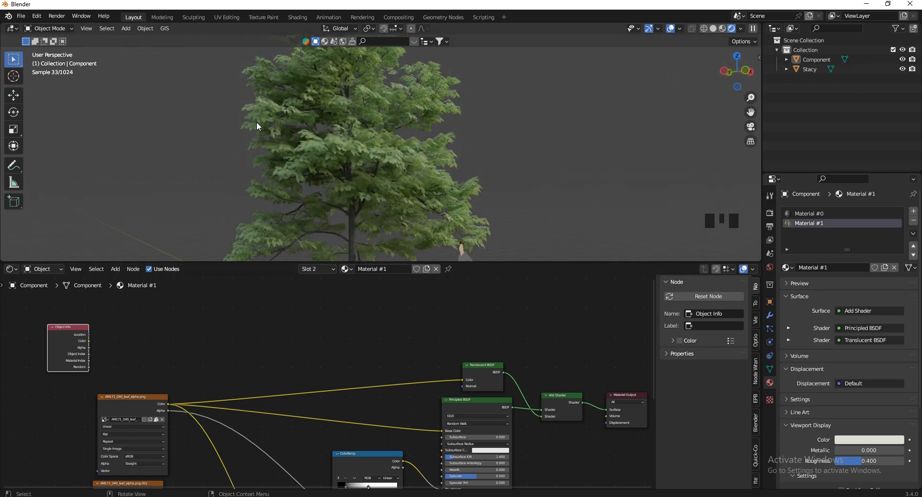
scroll(489, 319, "down", 6)
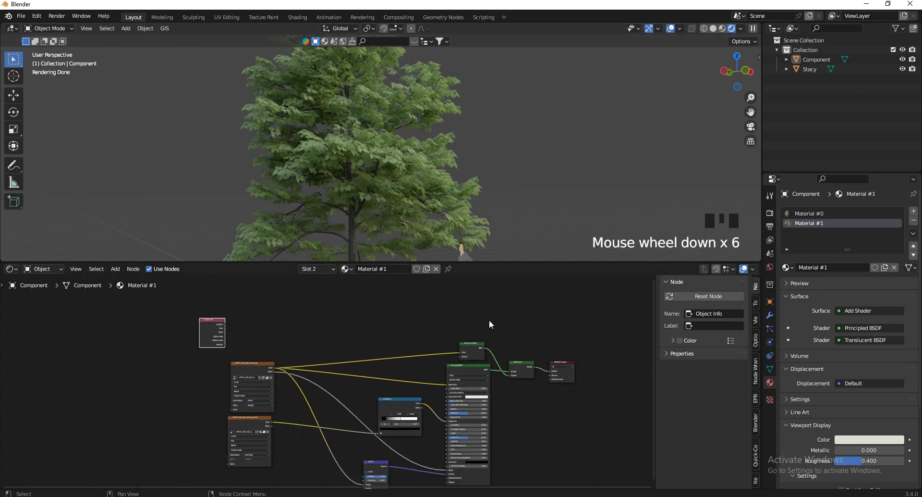
scroll(291, 317, "up", 7)
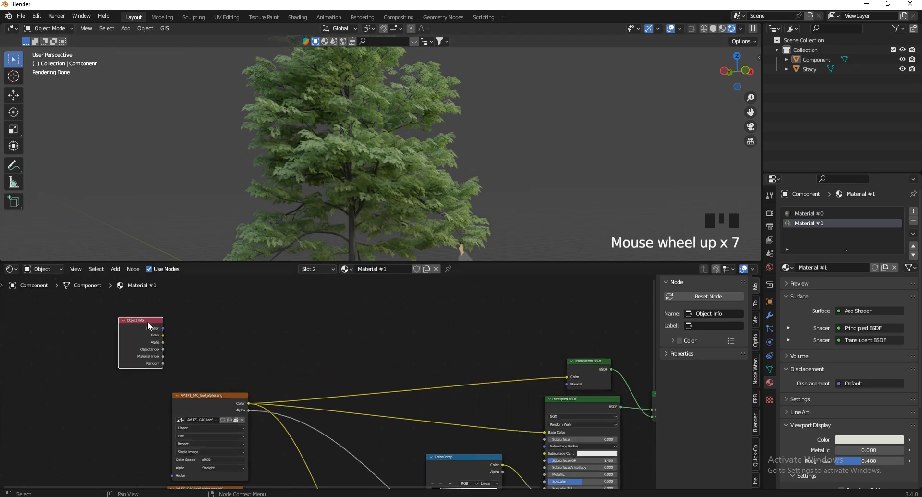
left_click_drag(148, 320, 234, 333)
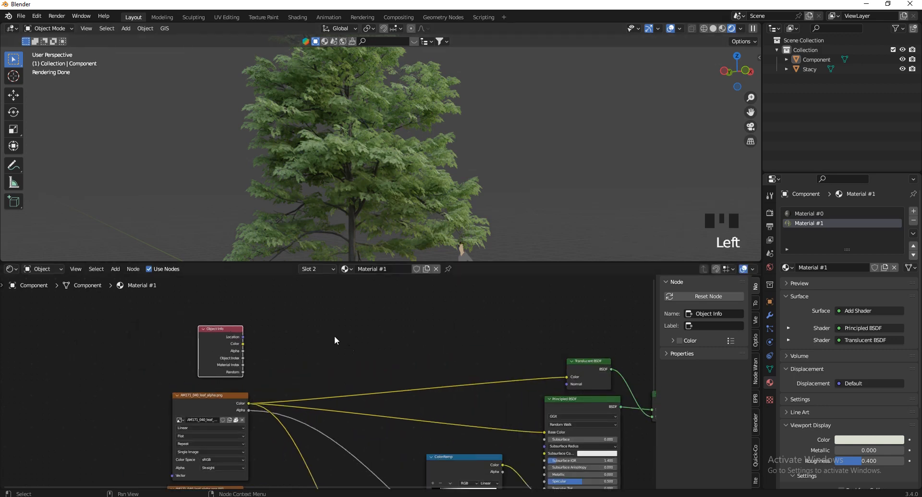
Insert a Hue Saturation Value node on the leaf image link and feed it into Base Color
key("shift+a")
type("h")
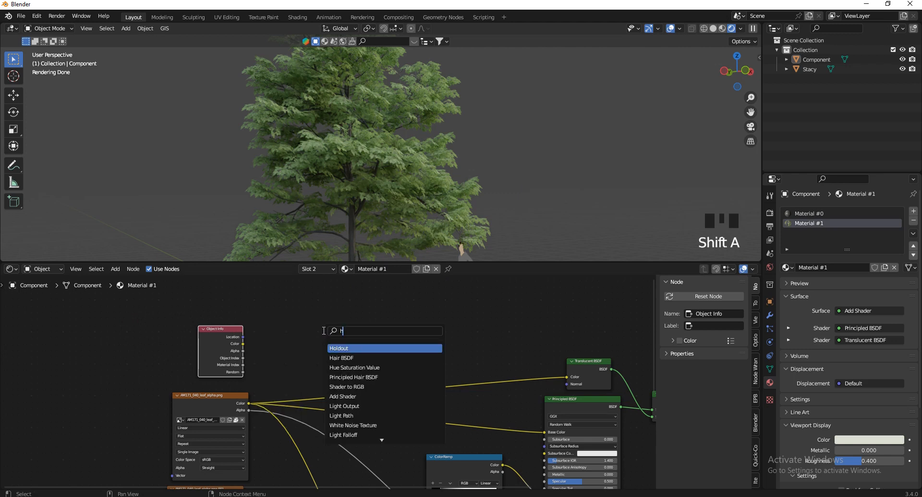
type("ue")
key("Return")
left_click(440, 368)
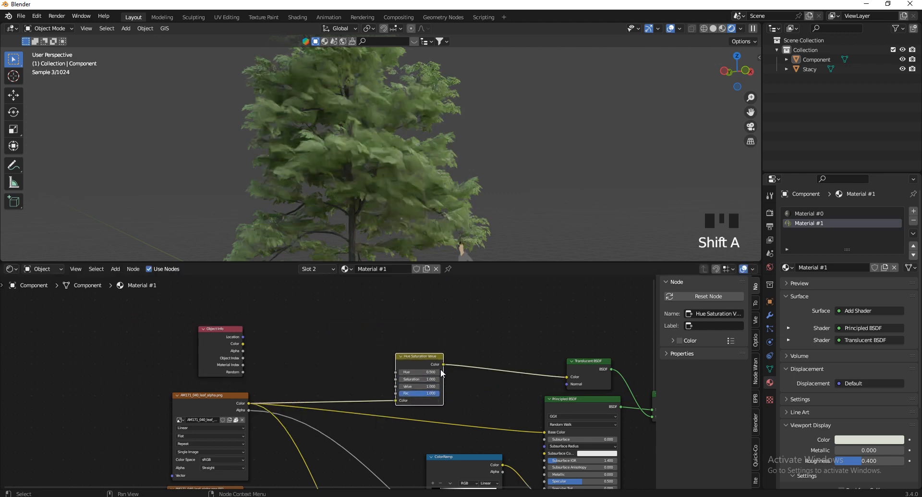
left_click_drag(443, 364, 545, 432)
left_click_drag(416, 362, 433, 379)
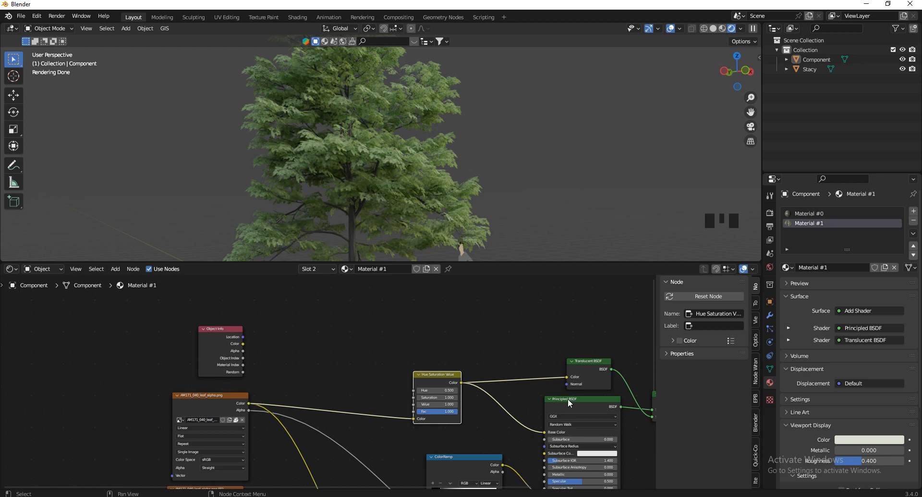
scroll(331, 371, "up", 4)
Add a ColorRamp driven by Object Info Random, with its Color feeding the Hue input
key("shift+a")
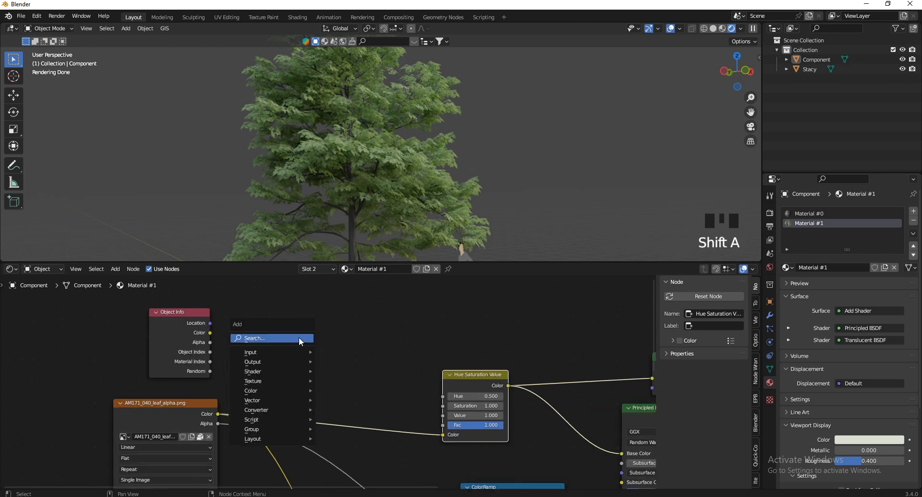
left_click(299, 338)
type("colo")
key("Return")
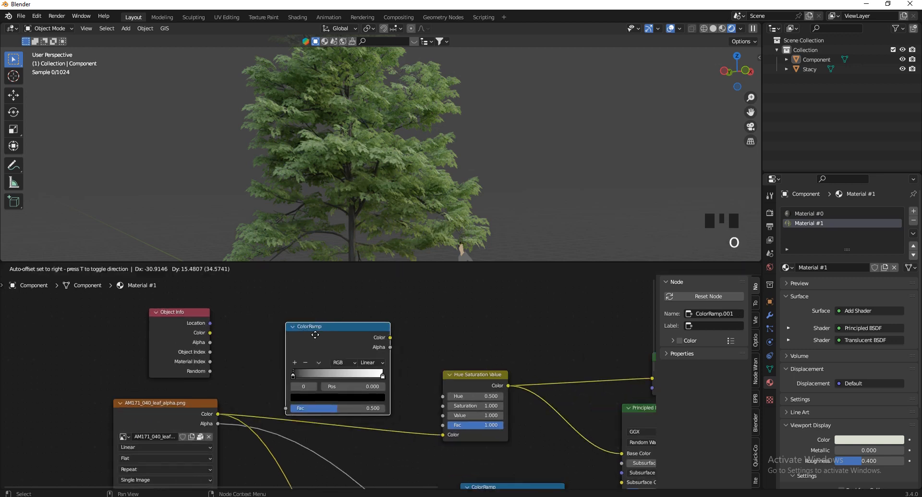
left_click(296, 315)
left_click_drag(210, 371, 269, 388)
left_click_drag(372, 318, 443, 397)
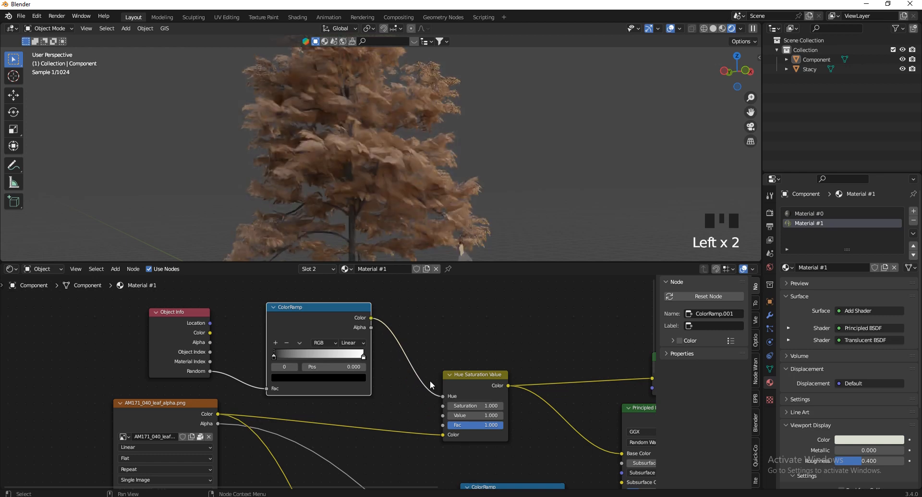
Make two linked duplicates of the tree, spaced out along the Y axis
left_click_drag(724, 81, 687, 94)
scroll(521, 140, "down", 3)
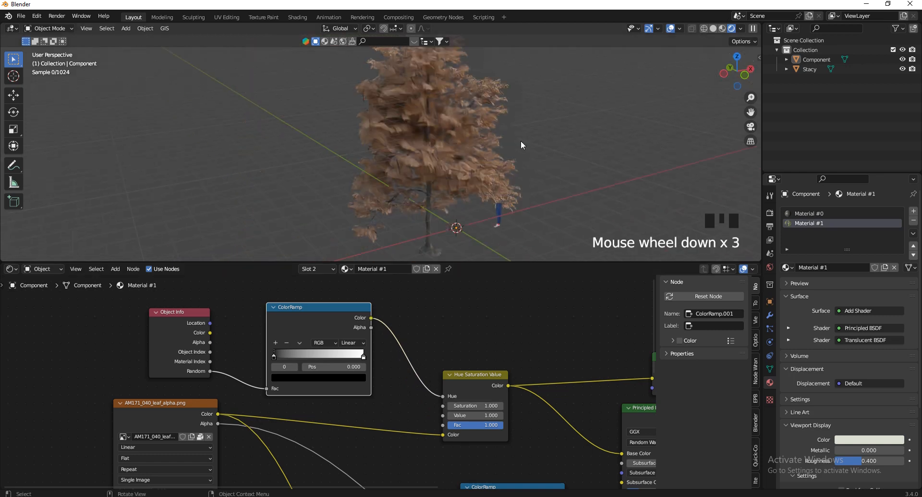
left_click(450, 177)
scroll(515, 131, "down", 3)
key("alt+d")
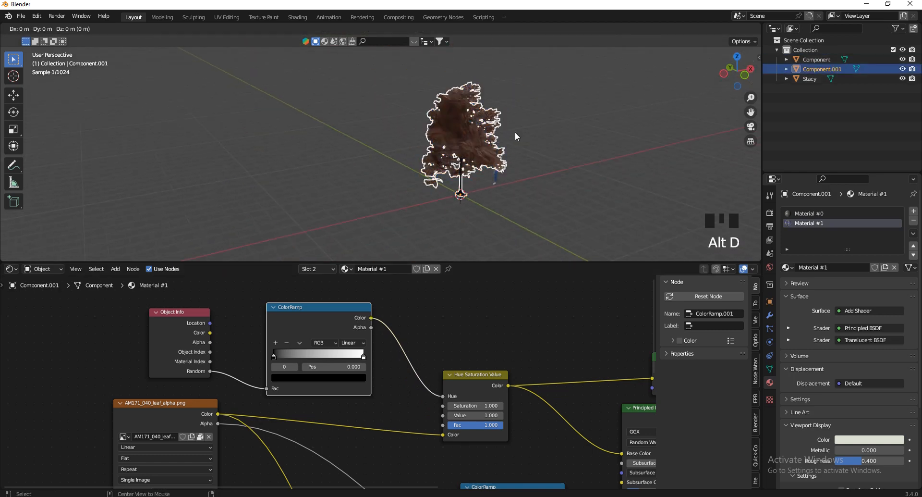
key("y")
left_click(579, 165)
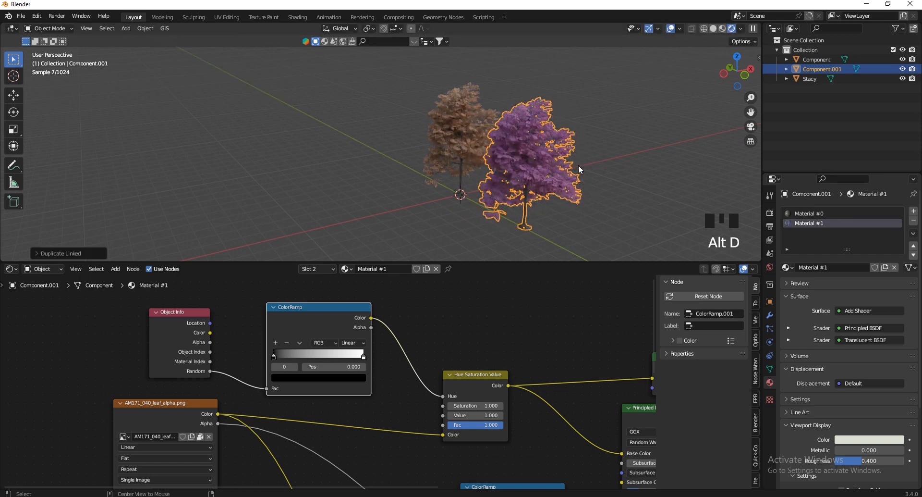
key("alt+d")
key("y")
left_click(695, 133)
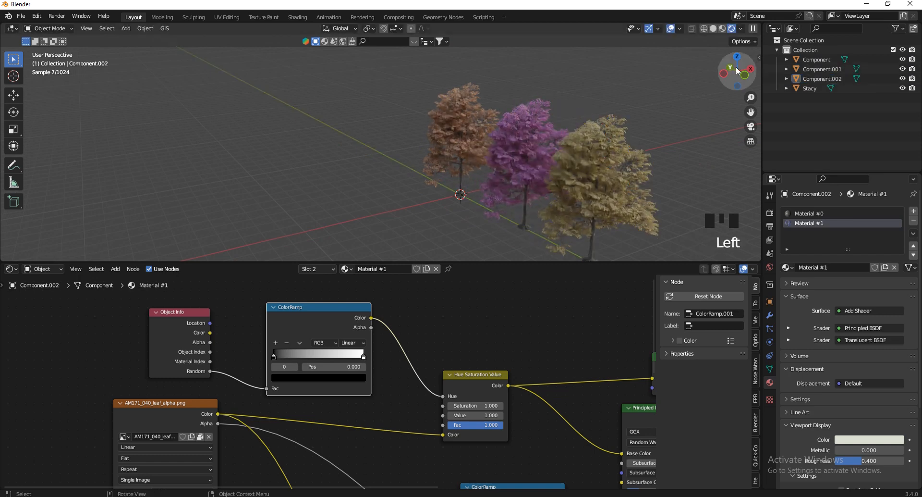
Select the yellow tree on the right, Component.002
scroll(287, 350, "down", 3)
scroll(287, 350, "down", 4)
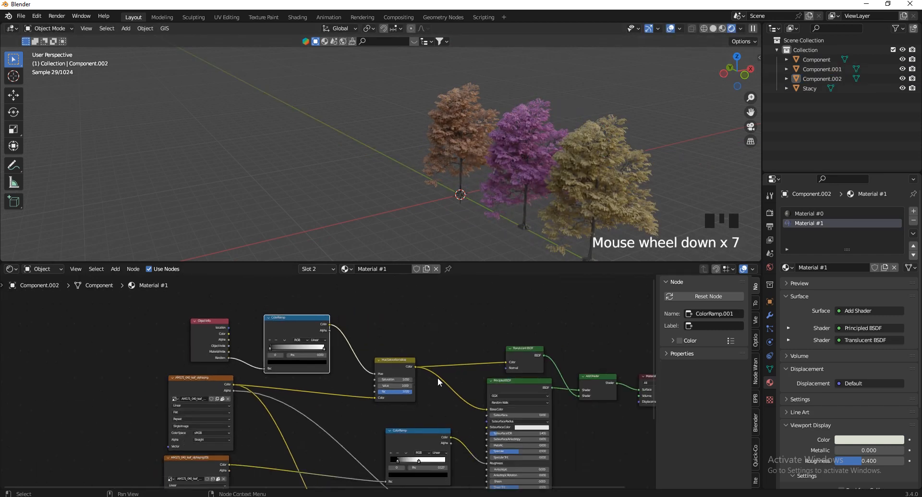
left_click(611, 157)
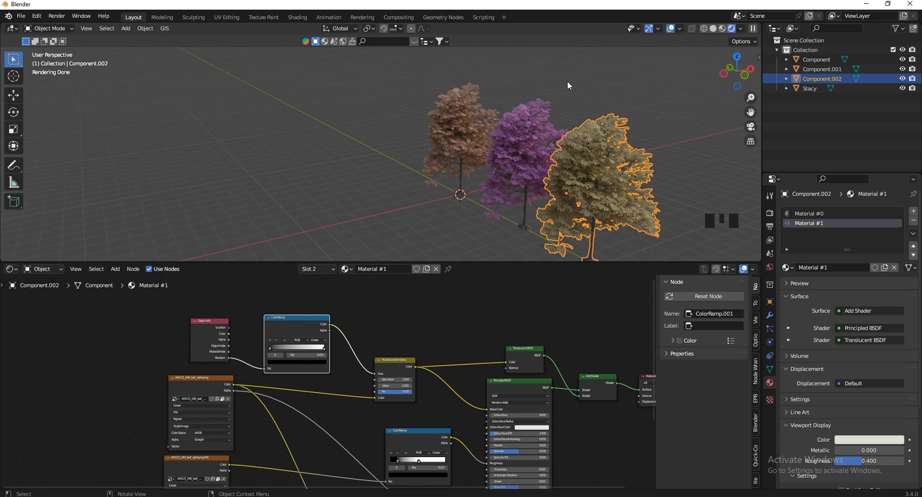
Orbit to face the trees and darken the hue ramp's white stop to Value 0.096
left_click_drag(729, 63, 711, 91)
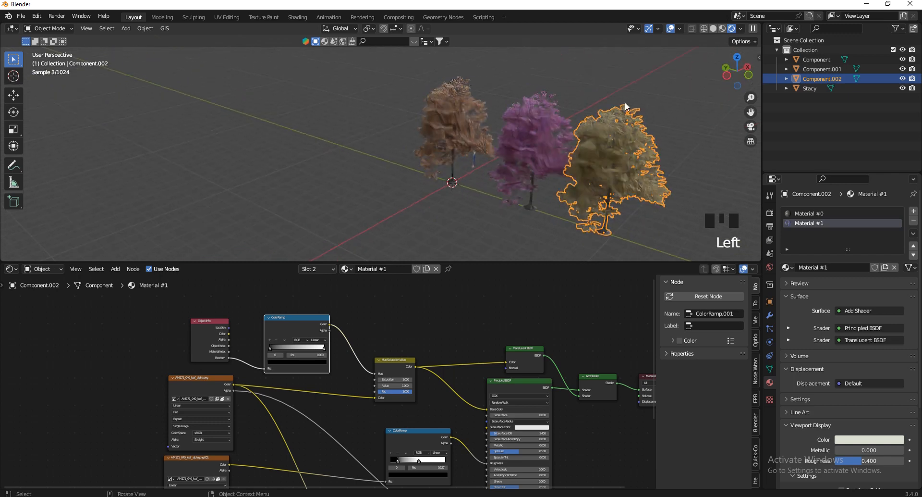
scroll(587, 108, "up", 2)
scroll(394, 324, "up", 4)
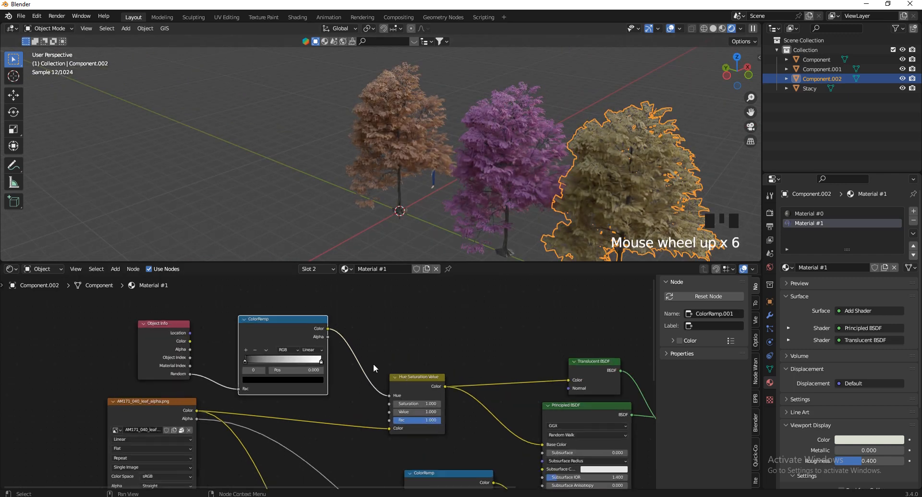
scroll(417, 370, "up", 1)
scroll(676, 108, "up", 2)
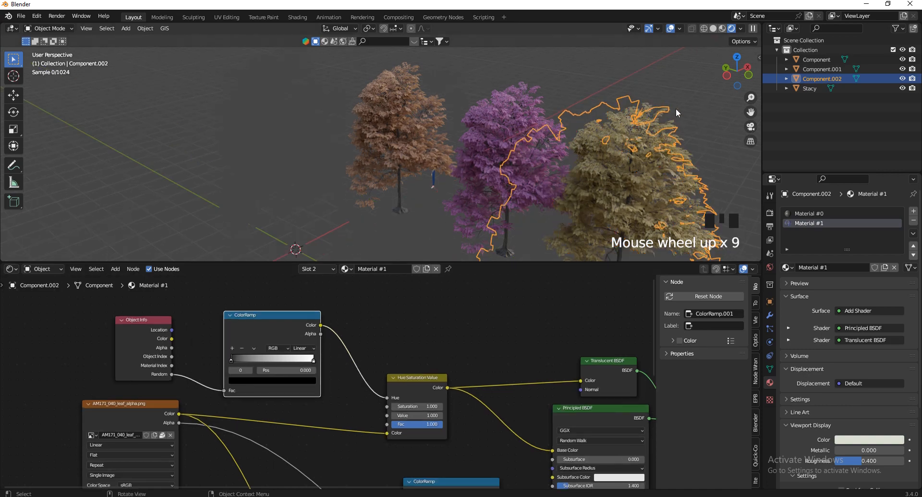
left_click_drag(739, 72, 708, 84)
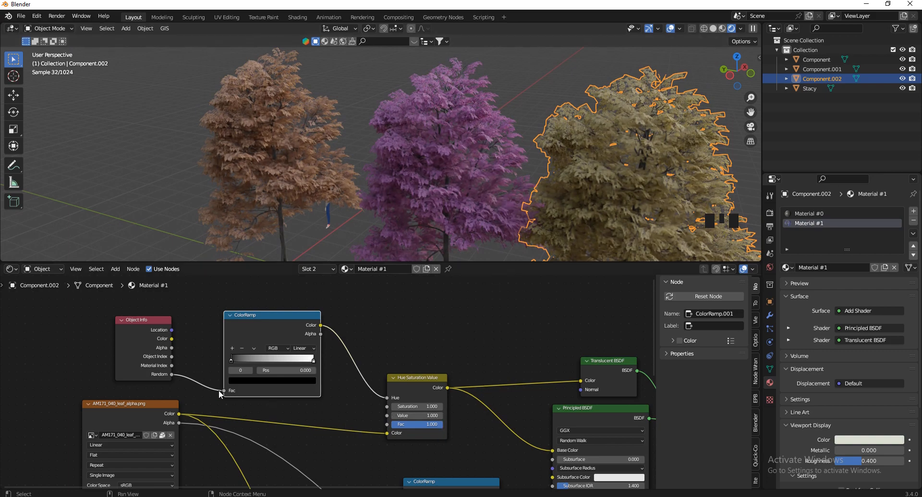
scroll(218, 390, "up", 8)
left_click(384, 347)
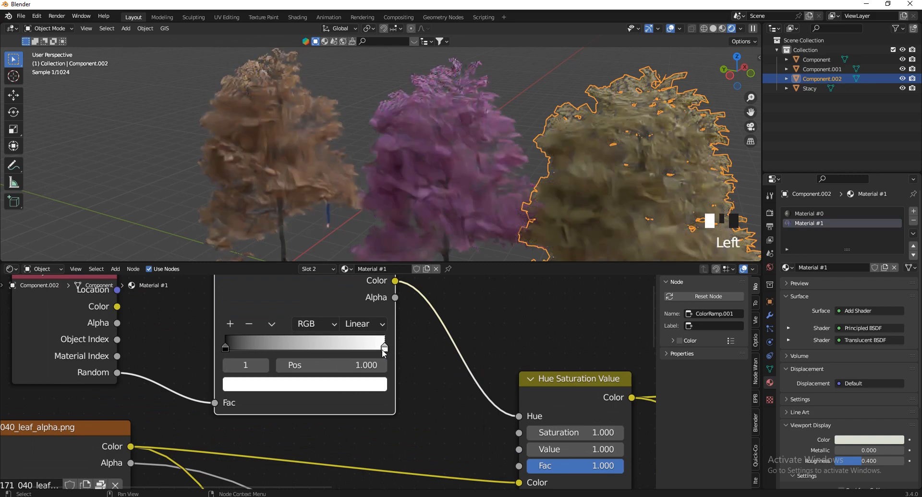
left_click(349, 384)
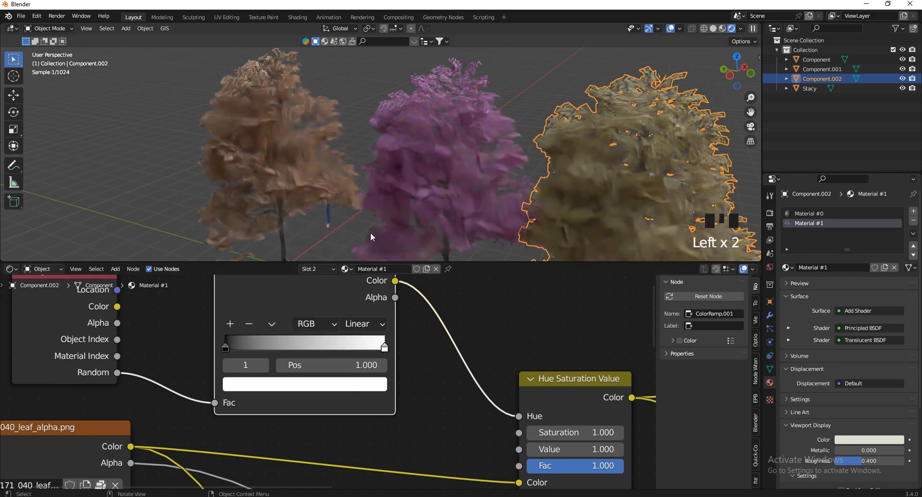
left_click(386, 385)
left_click_drag(353, 193, 356, 173)
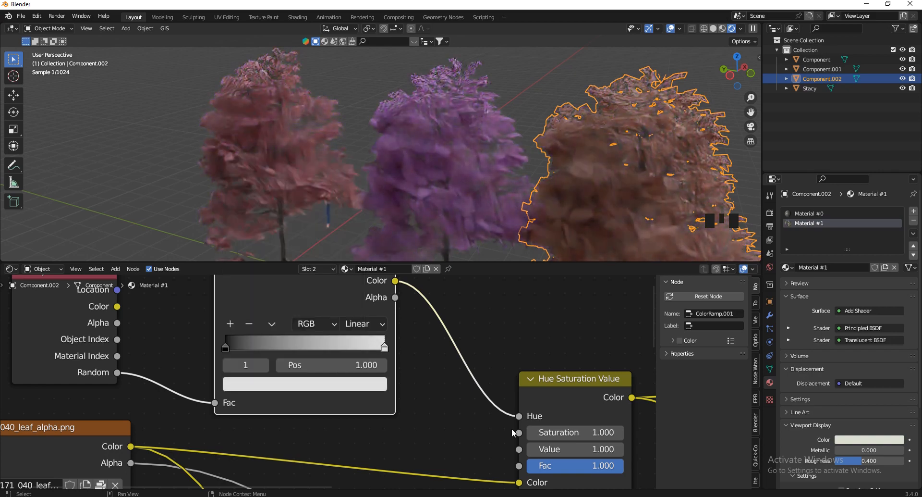
Lower the ramp's end stop Value further to 0.054, turning all leaves purple
left_click(225, 348)
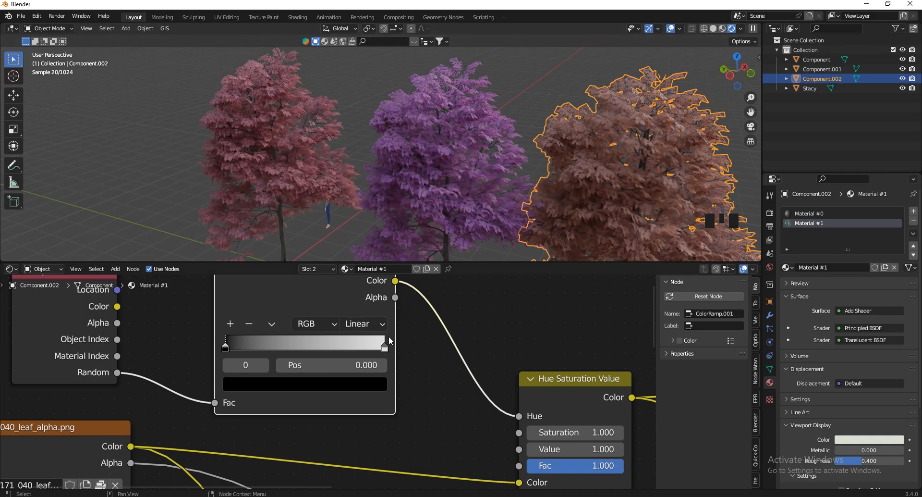
left_click(384, 348)
left_click(373, 385)
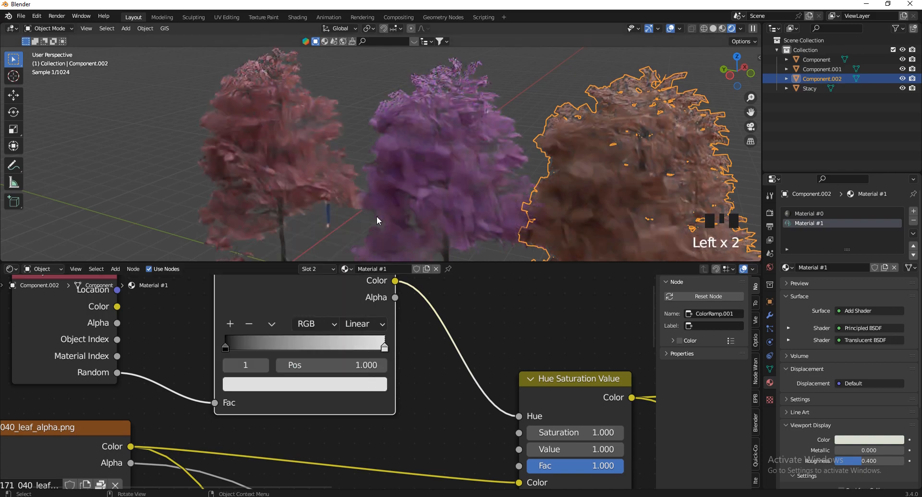
left_click(381, 385)
left_click_drag(356, 204, 358, 249)
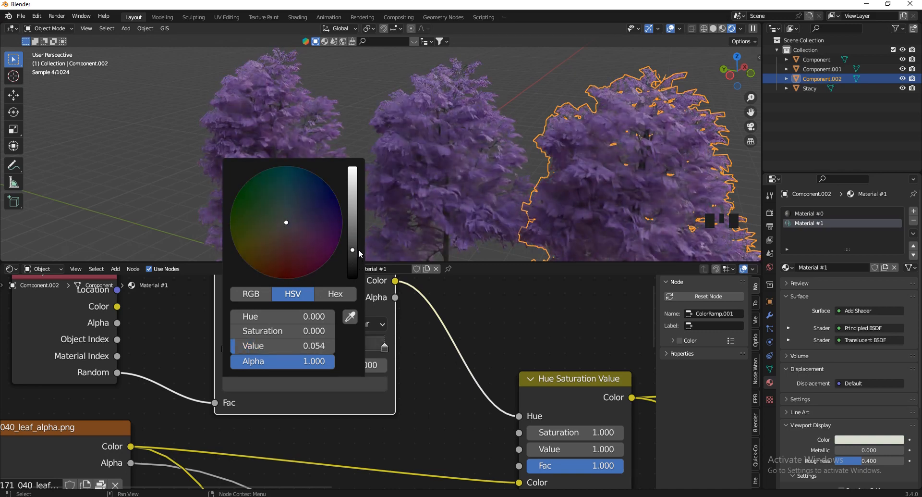
scroll(401, 379, "down", 2)
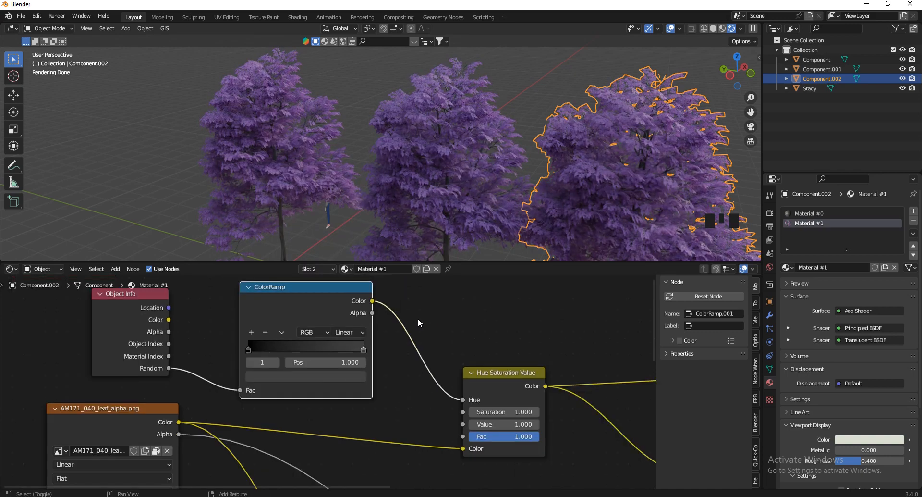
Insert a Math Add node on the link between the hue ColorRamp and Hue Saturation Value
key("shift+a")
type("hu")
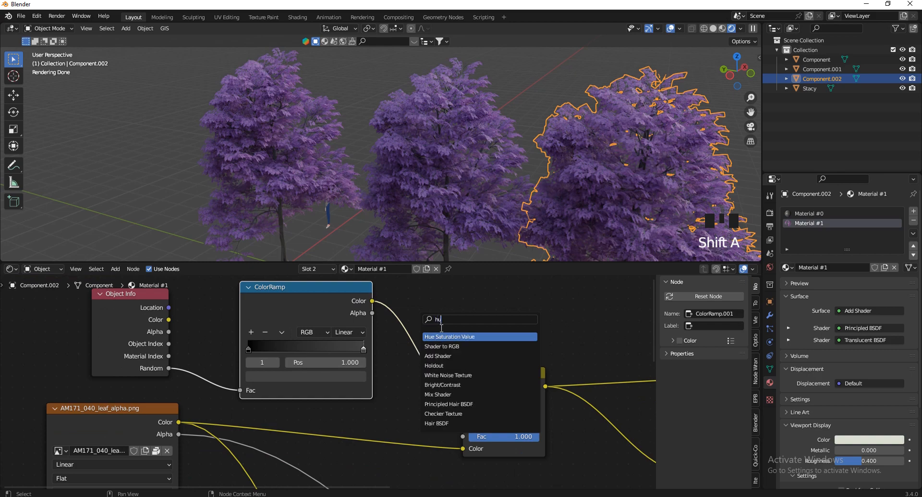
key("Return")
right_click(451, 329)
key("shift+a")
left_click(455, 332)
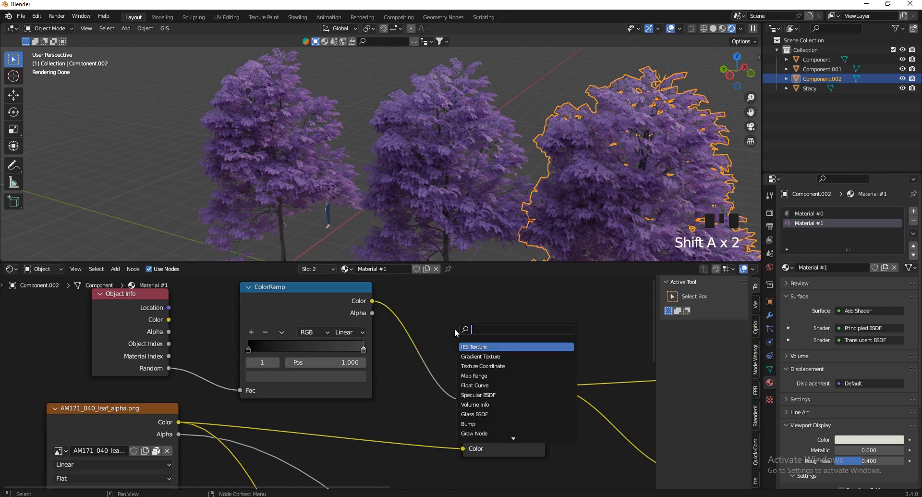
type("add")
key("Return")
left_click(397, 319)
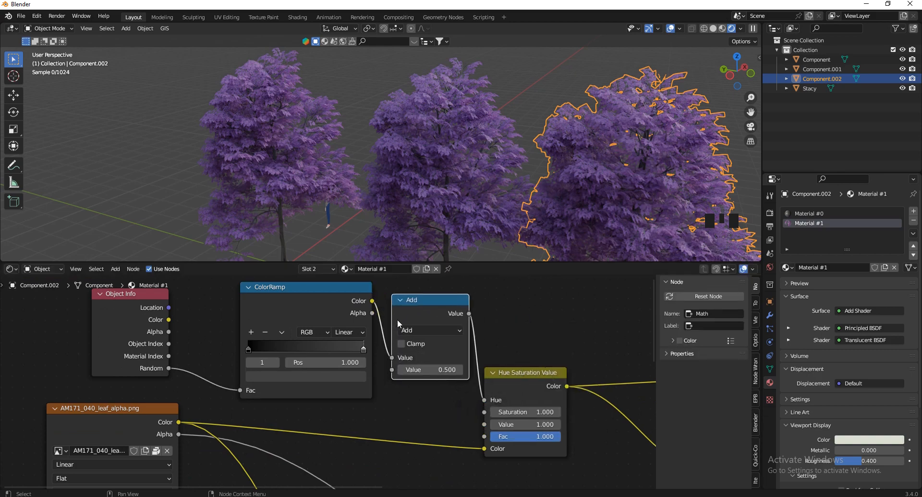
scroll(492, 303, "up", 7)
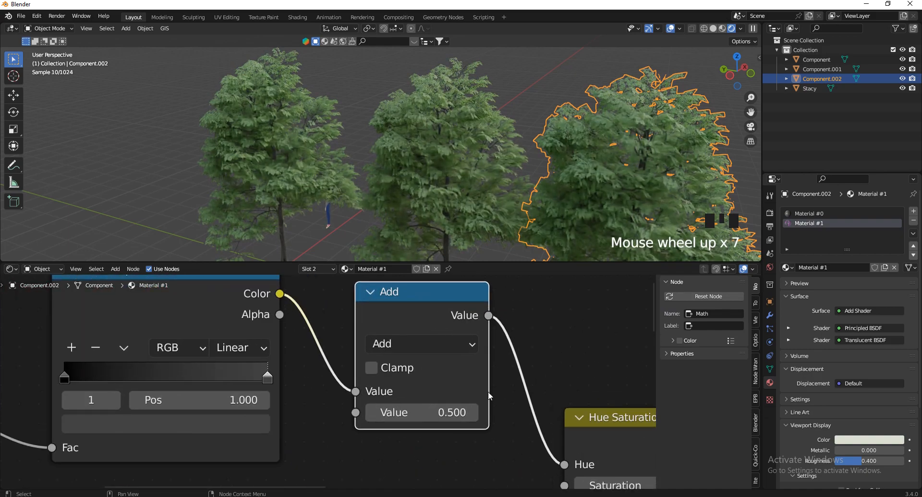
Tune the Add node's second value, trying 1 and 0, settling at 0.430 for green leaves
left_click_drag(474, 412, 446, 297, "shift")
left_click_drag(447, 296, 453, 296, "shift")
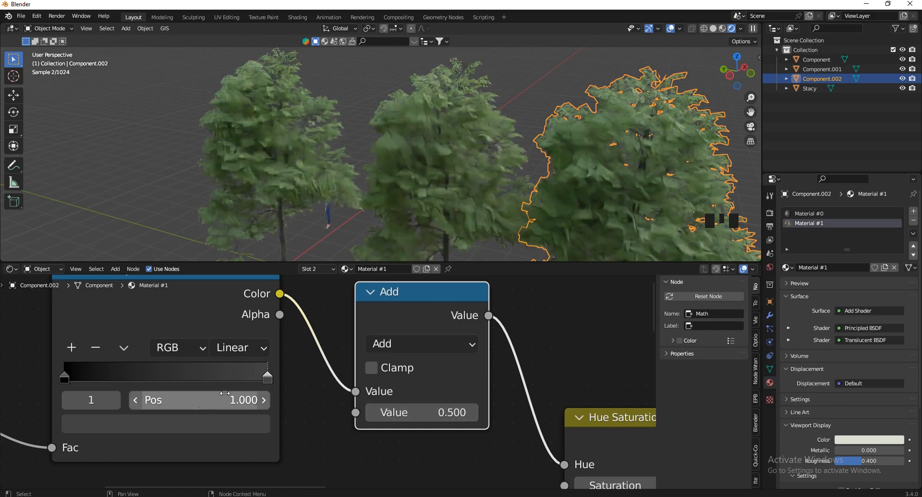
scroll(391, 384, "down", 3)
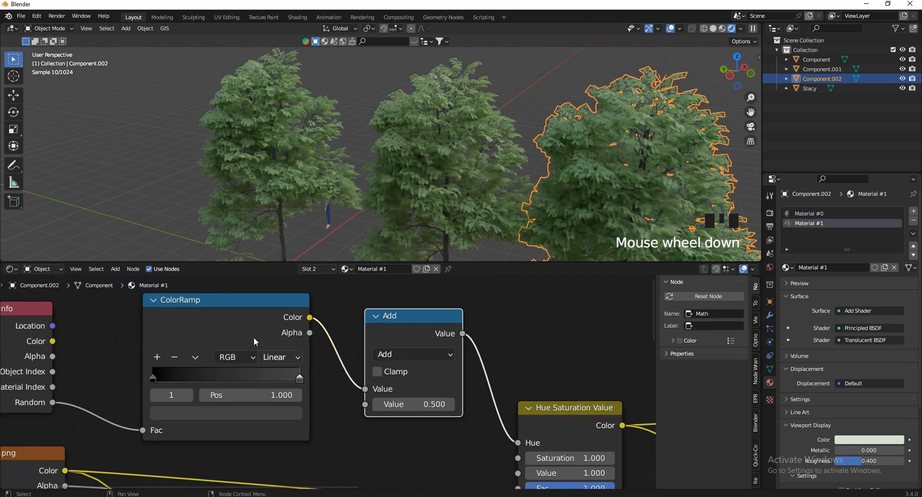
scroll(254, 336, "down", 3)
scroll(391, 353, "up", 7)
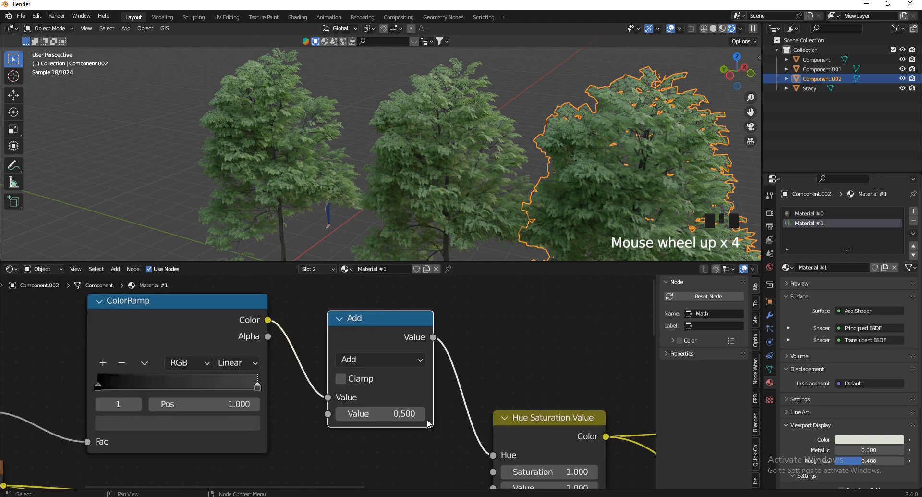
left_click_drag(385, 413, 432, 288, "shift")
left_click(380, 414)
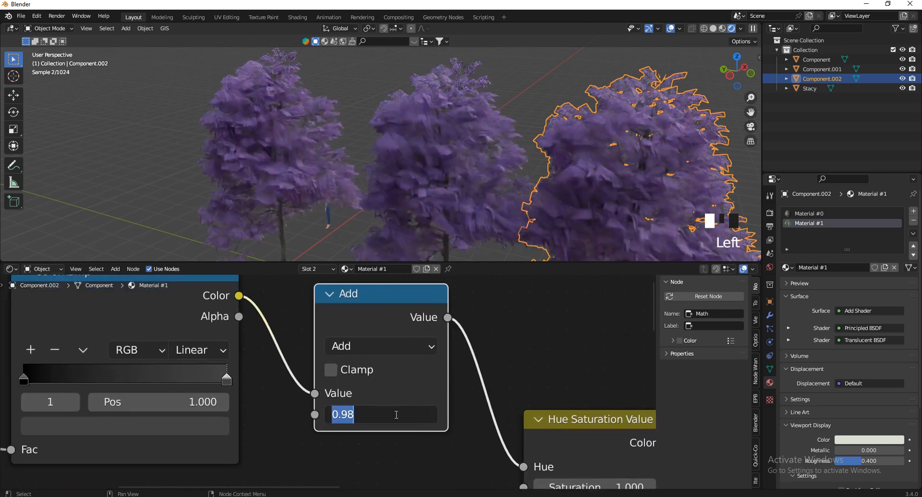
type("1")
key("Return")
left_click(380, 414)
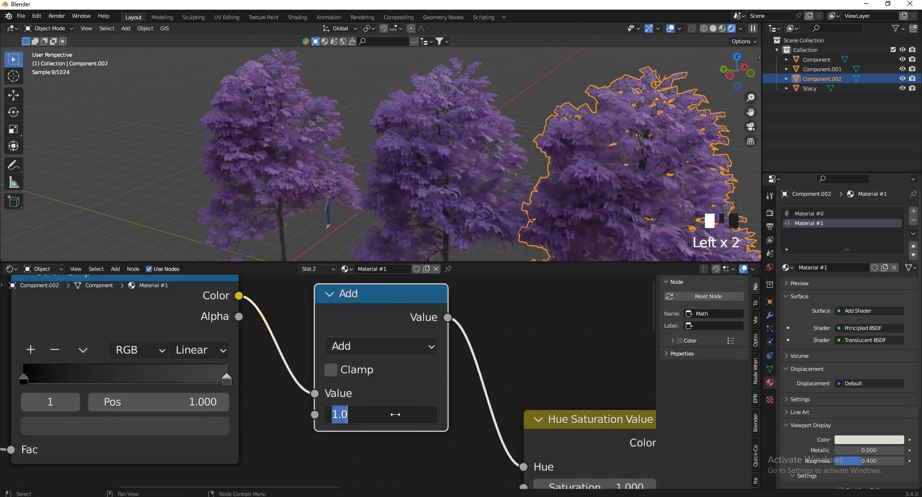
type("0")
key("Return")
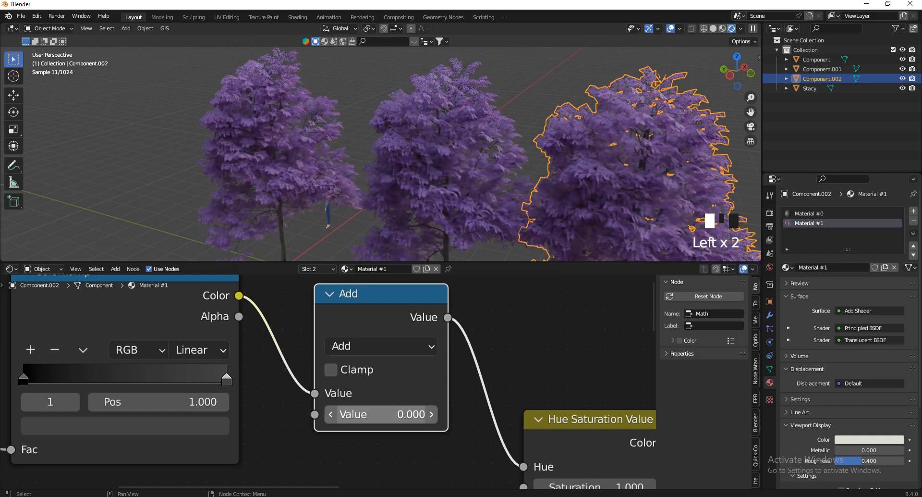
left_click_drag(380, 414, 422, 289, "shift")
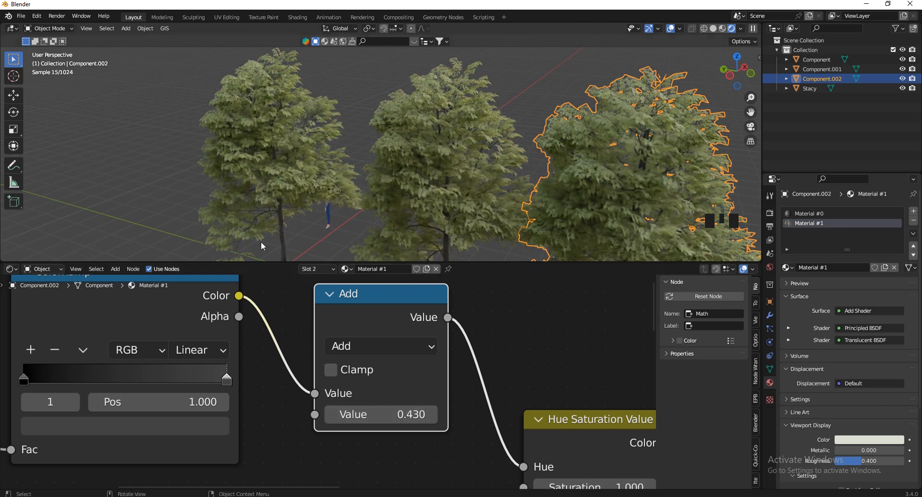
Make a linked duplicate of the leftmost tree, Component.003, placed further left
left_click(414, 118)
scroll(382, 119, "down", 3)
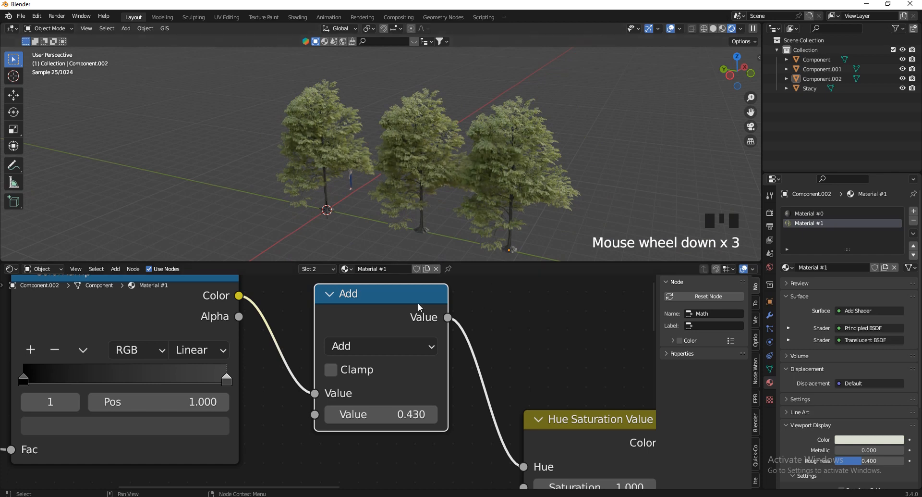
left_click(330, 134)
key("alt+d")
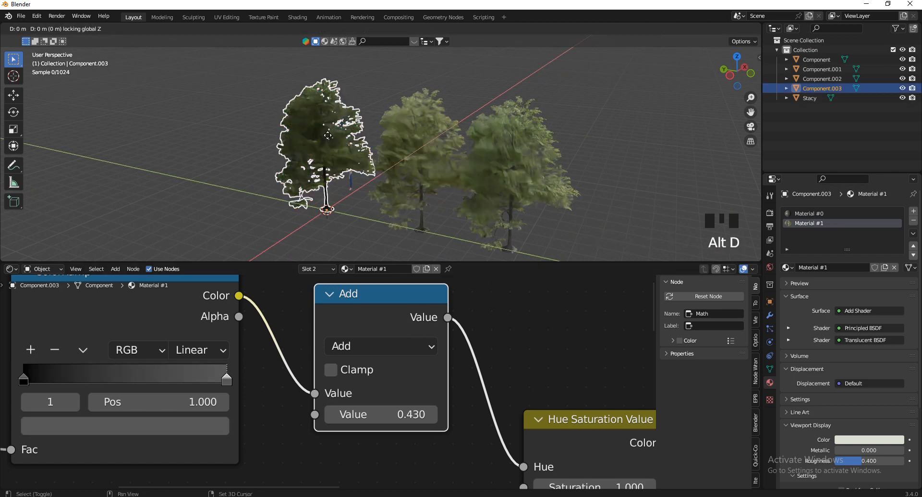
left_click(230, 188)
left_click(666, 118)
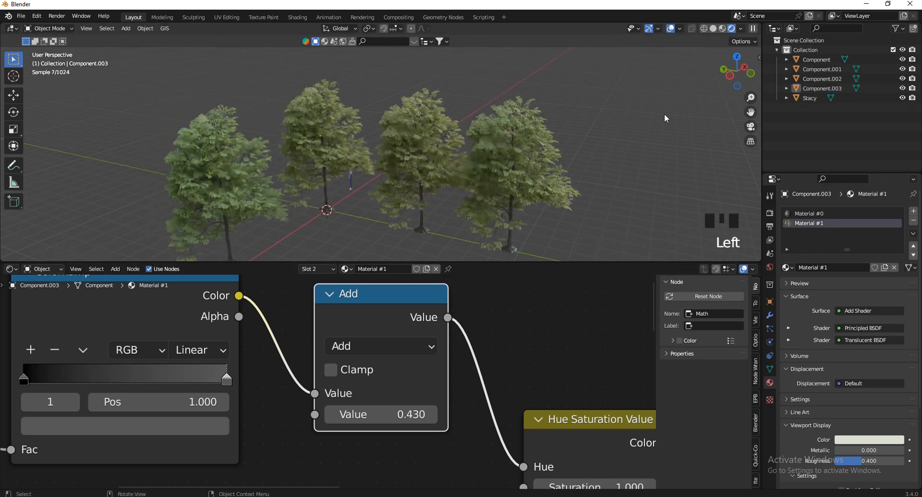
Connect the Add node's output to the Hue Saturation Value node's Value input
left_click_drag(733, 78, 742, 80)
scroll(336, 252, "down", 3)
scroll(336, 252, "down", 2)
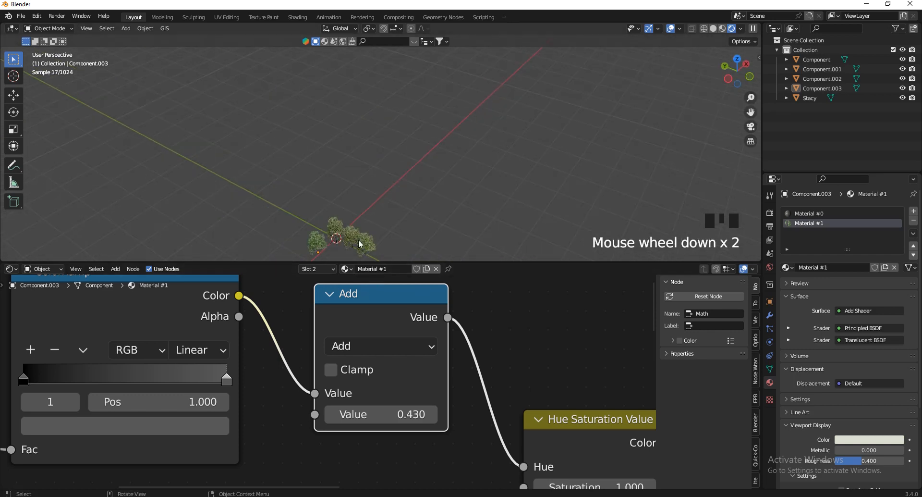
scroll(340, 140, "up", 4)
scroll(336, 174, "up", 9)
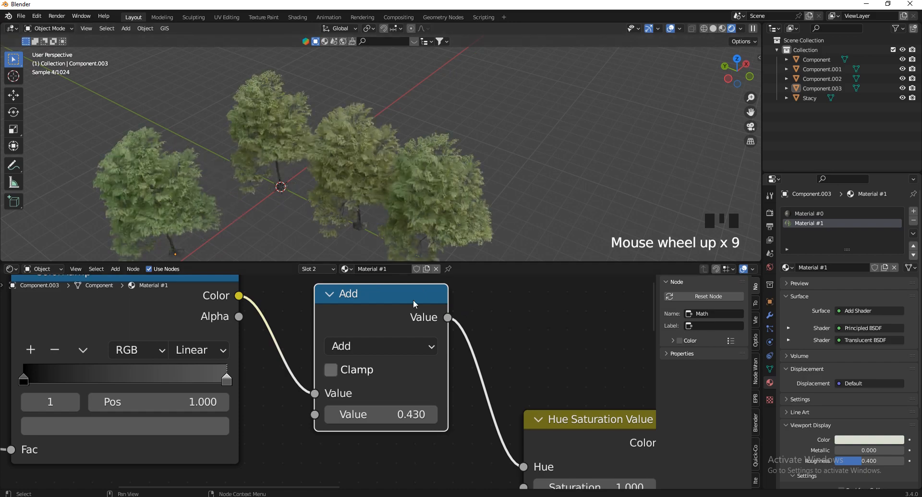
scroll(413, 304, "down", 7)
scroll(413, 303, "up", 1)
left_click_drag(426, 295, 443, 356)
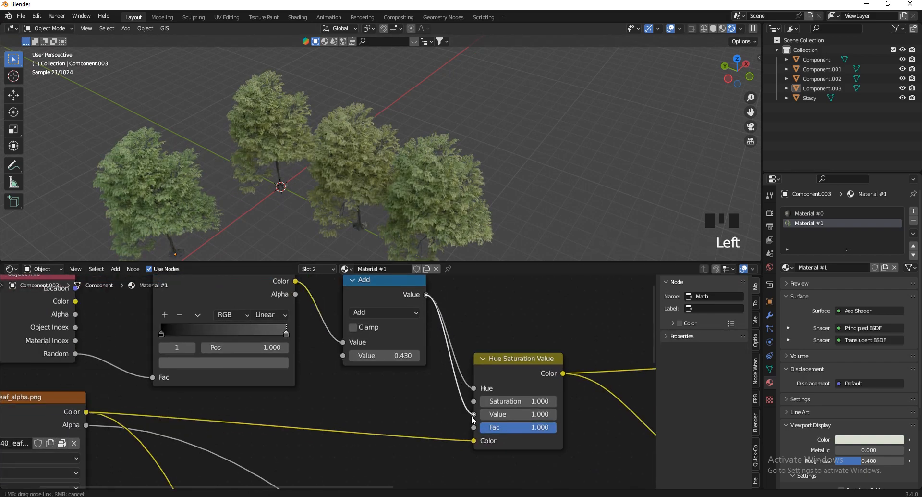
left_click_drag(472, 419, 440, 408)
Move the Object Info, ColorRamp and Add nodes upward together
scroll(440, 407, "down", 3)
left_click_drag(435, 303, 189, 333)
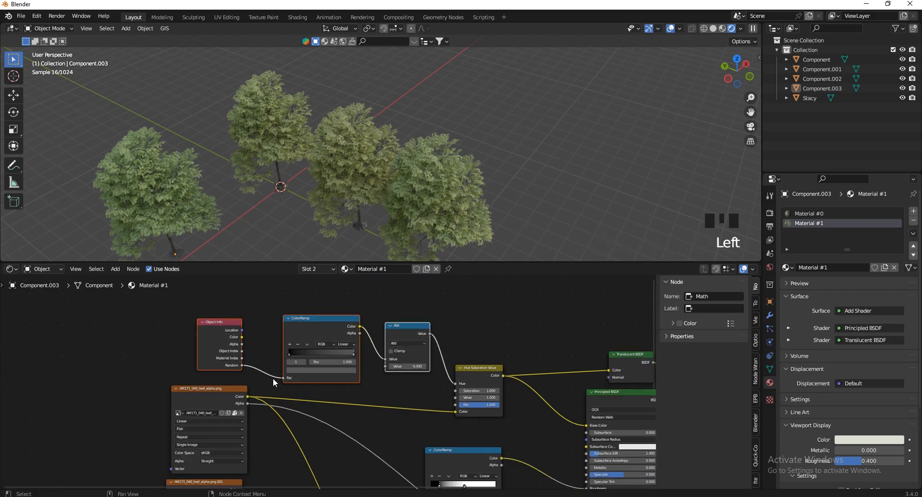
scroll(273, 377, "down", 1)
key("g")
left_click(313, 336)
Move both leaf image texture nodes lower in the node tree
left_click(249, 390)
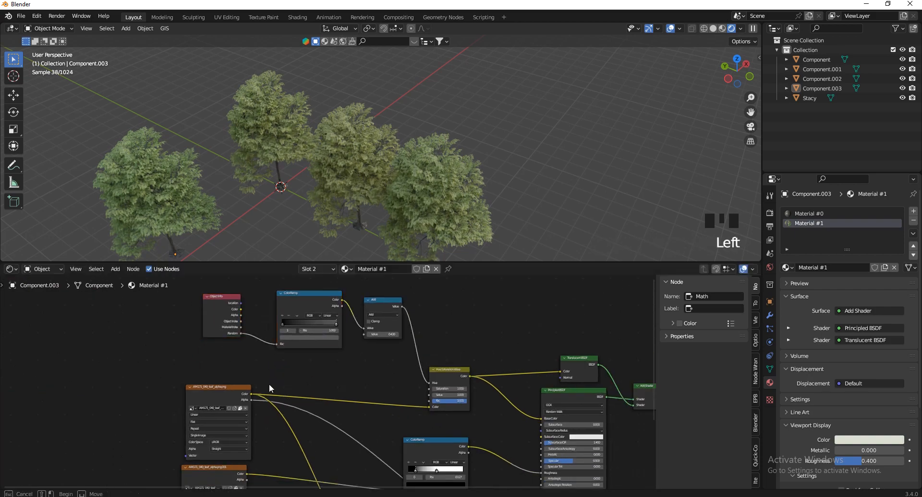
scroll(269, 386, "down", 5)
left_click_drag(280, 386, 223, 439)
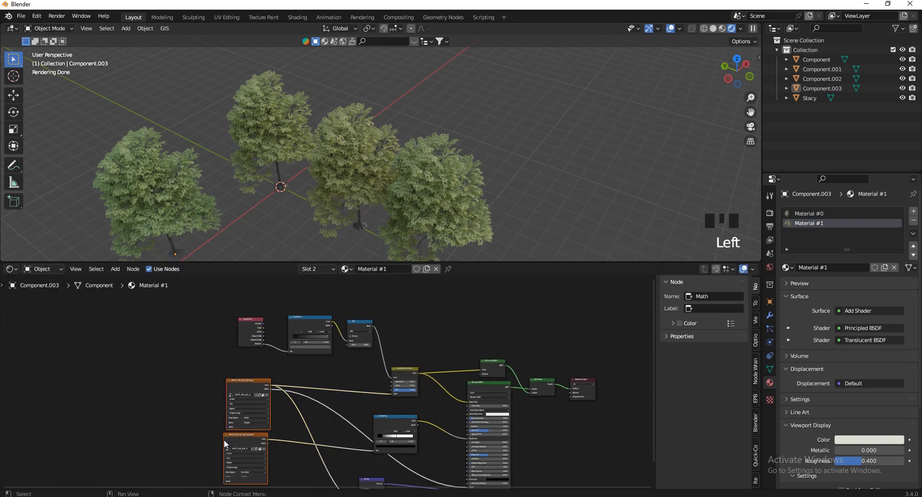
key("g")
left_click(224, 483)
Duplicate the ColorRamp, feed it Object Info Random, and connect it to the HSV Value input
scroll(347, 299, "up", 5)
scroll(313, 307, "down", 3)
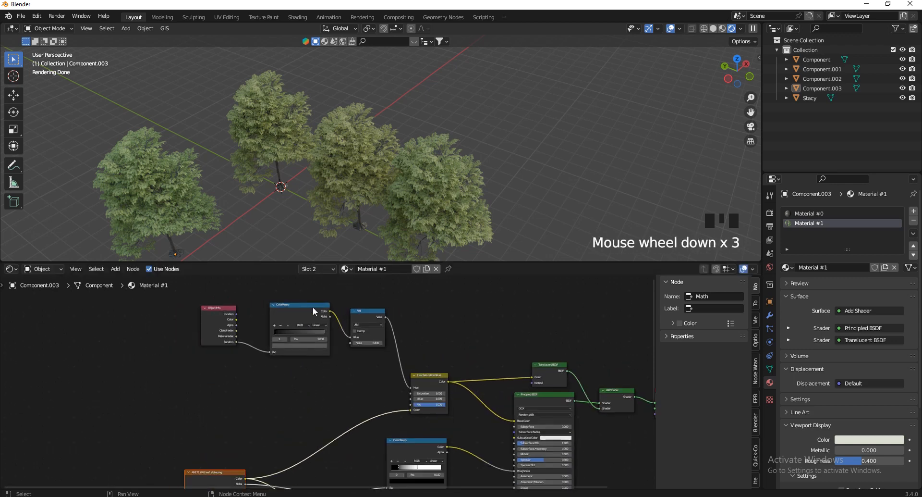
scroll(305, 308, "up", 4)
left_click(306, 311)
key("shift+d")
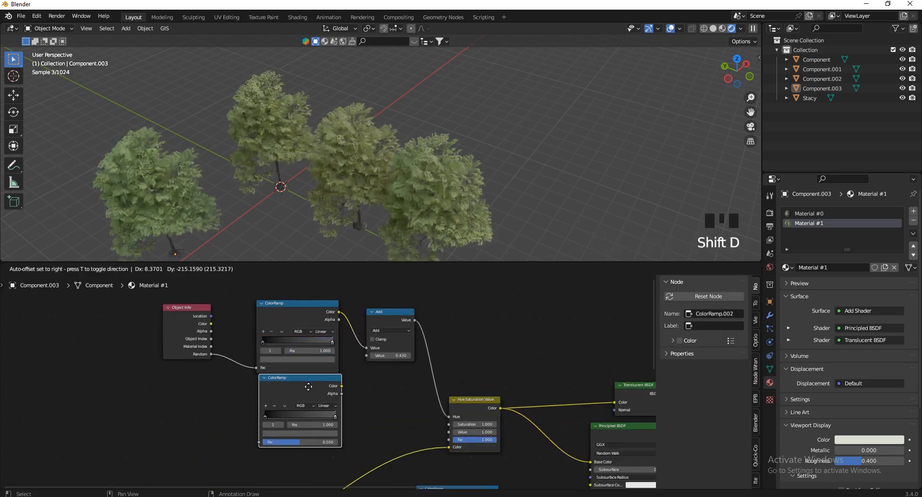
left_click(308, 393)
left_click_drag(212, 354, 259, 443)
left_click_drag(339, 390, 336, 391)
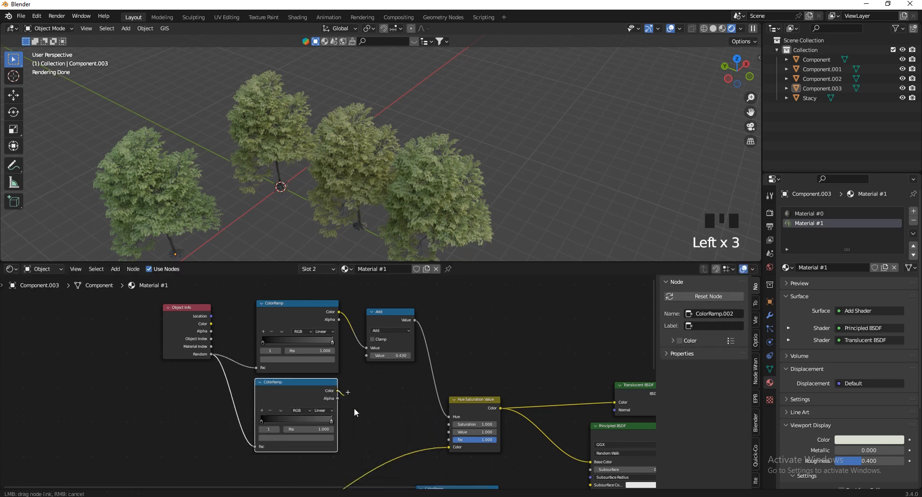
left_click_drag(448, 443, 449, 432)
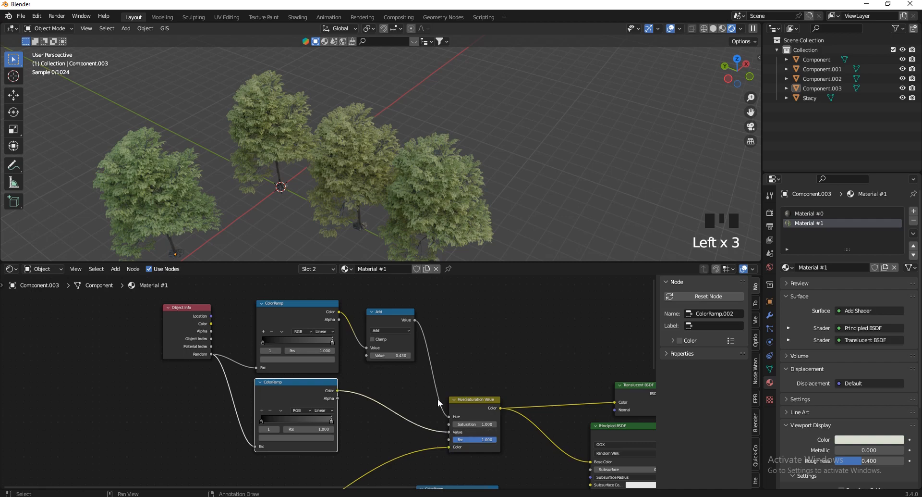
Drop a copy of the Add node onto the brightness link and raise its value toward 1
left_click(397, 313)
key("shift+d")
left_click(398, 380)
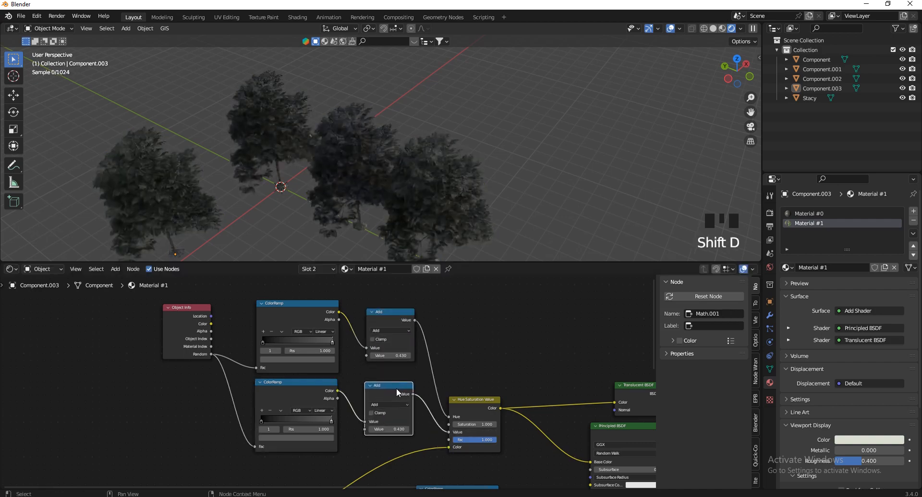
scroll(398, 423, "up", 14)
left_click_drag(398, 424, 436, 306, "shift")
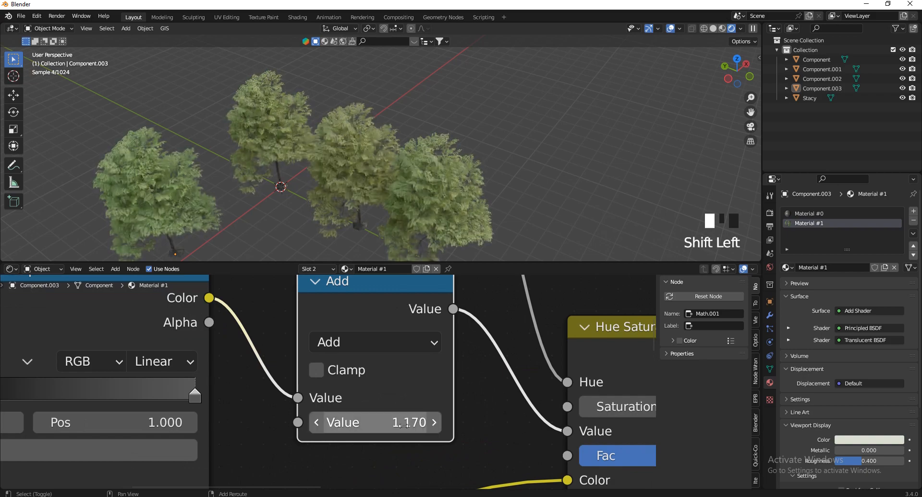
Set the second Add node to 1.000 and route its output into the HSV Value input
left_click(405, 425)
type("1")
key("Return")
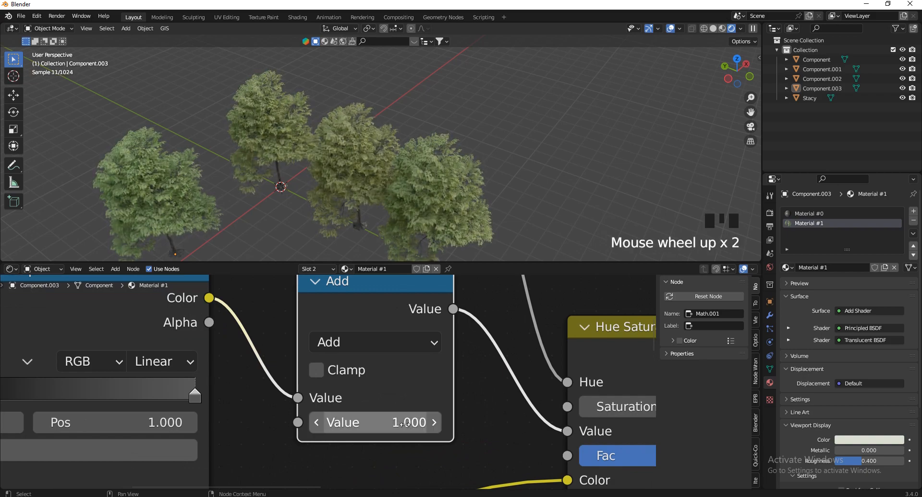
mouse_move(420, 422)
left_mouse_down("shift")
mouse_move(394, 306)
mouse_move(336, 306)
mouse_move(413, 306)
mouse_move(420, 423)
left_mouse_up("shift")
key("ctrl+z")
scroll(378, 412, "down", 5)
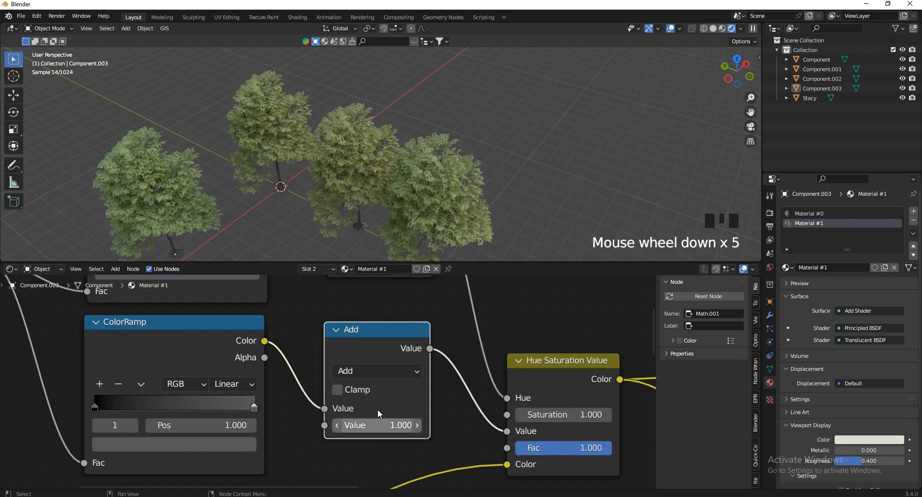
left_click_drag(507, 431, 457, 428)
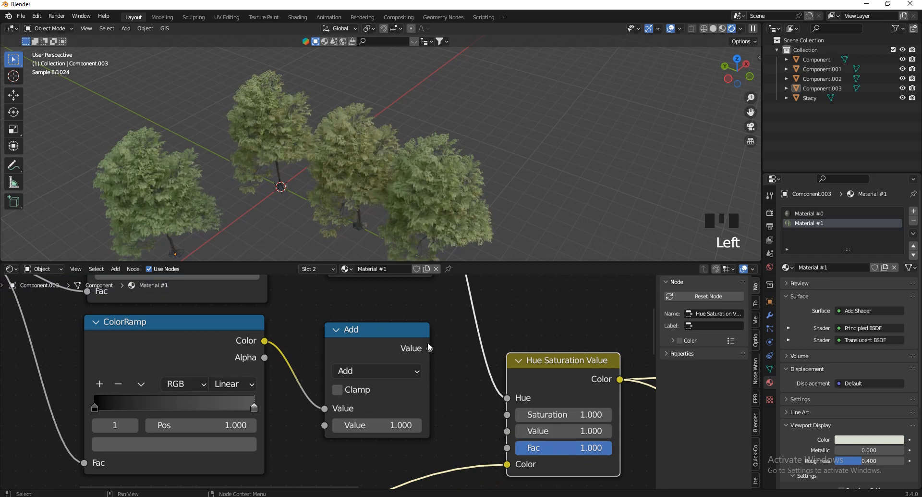
left_click_drag(429, 348, 519, 432)
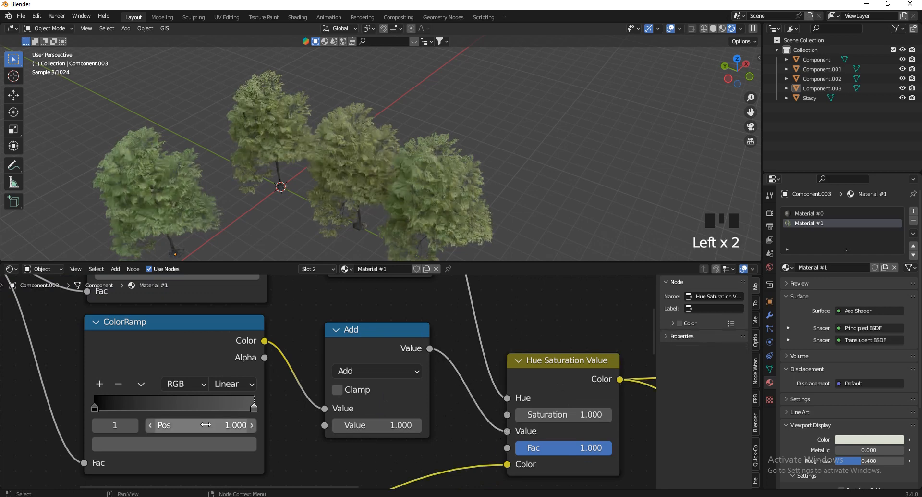
Move the brightness ColorRamp's right stop to 1.000 and lighten its colour to light grey
left_click_drag(252, 409, 264, 407)
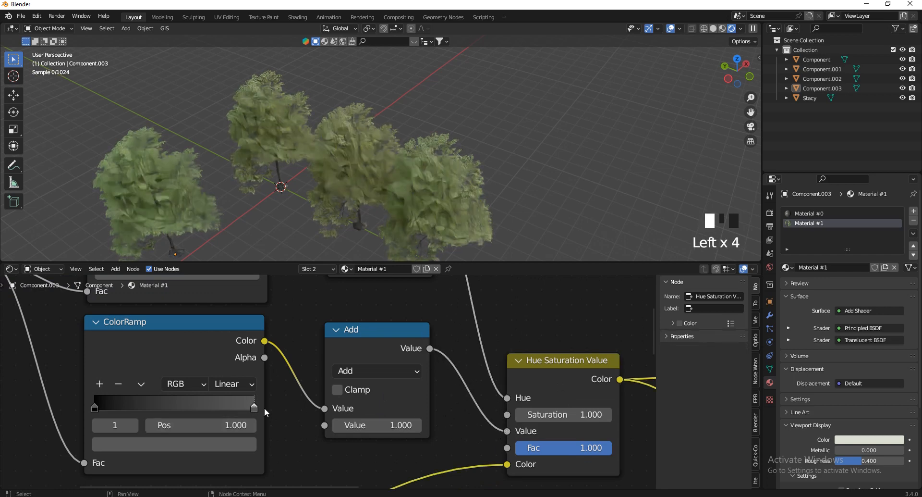
left_click(235, 444)
left_click_drag(222, 301, 220, 249)
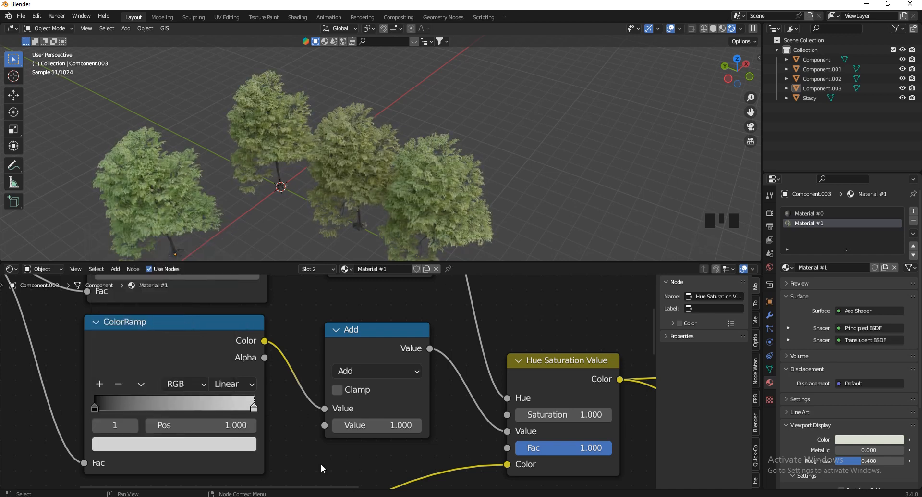
Keep the Add value at 1.000 and reconnect the Add output to HSV Value
left_click_drag(377, 425, 573, 309, "shift")
right_click(573, 310)
left_click_drag(467, 435, 467, 435)
left_click_drag(430, 348, 507, 427)
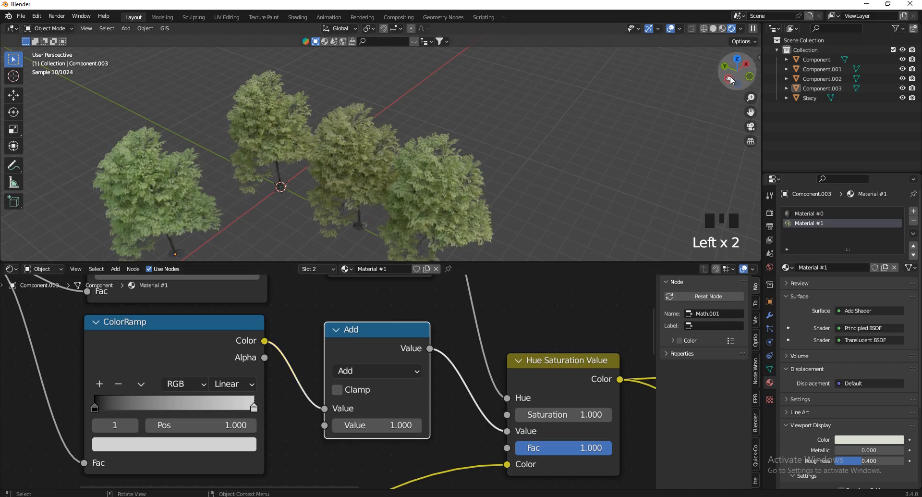
Orbit and zoom the viewport to a low side view of the four trees
mouse_move(731, 80)
left_mouse_down()
mouse_move(745, 36)
mouse_move(717, 81)
left_mouse_up()
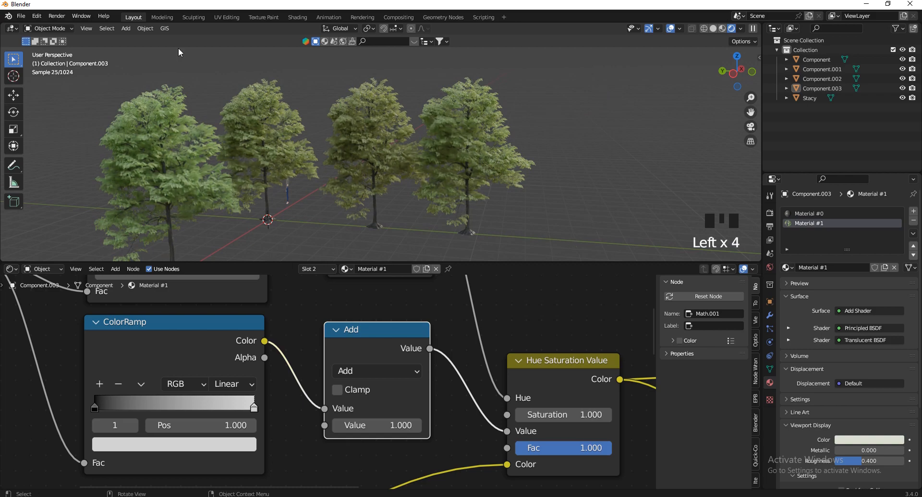
scroll(161, 165, "up", 3)
scroll(243, 186, "down", 4)
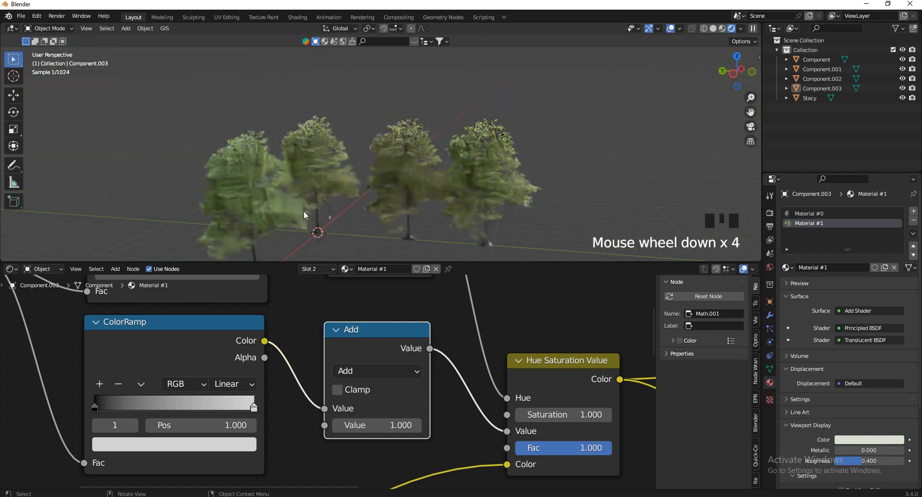
scroll(419, 420, "down", 5)
scroll(418, 308, "up", 7)
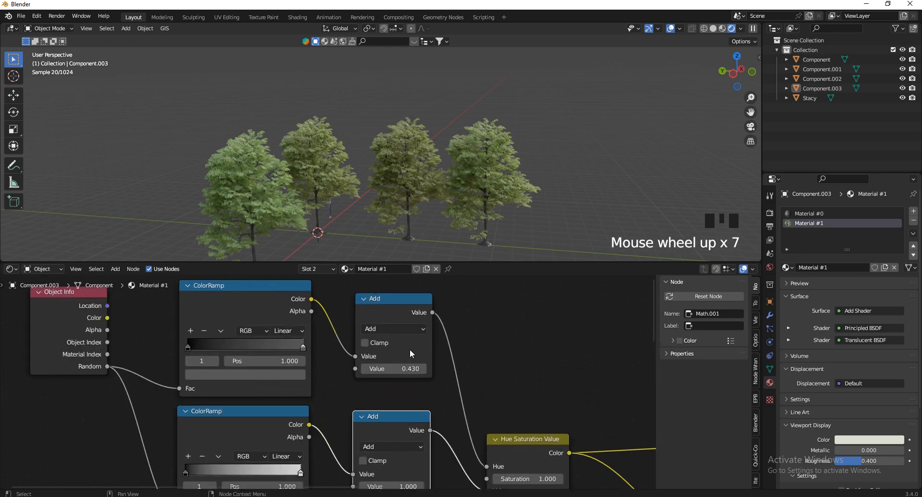
scroll(410, 349, "up", 1)
scroll(334, 189, "up", 2)
scroll(377, 286, "up", 1)
Try several hue offsets on the first Add node, leaving it at 0.430
left_click_drag(406, 369, 402, 252, "shift")
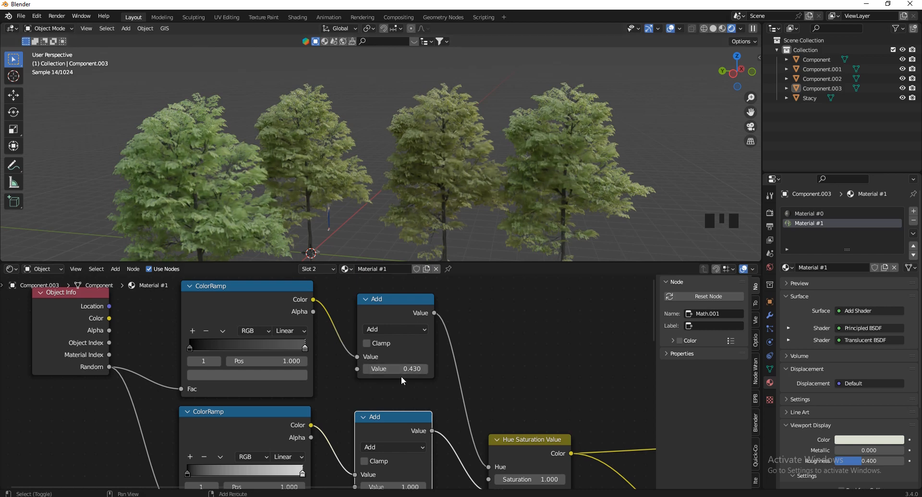
left_click_drag(401, 369, 410, 249, "shift")
left_click_drag(410, 252, 388, 368, "shift")
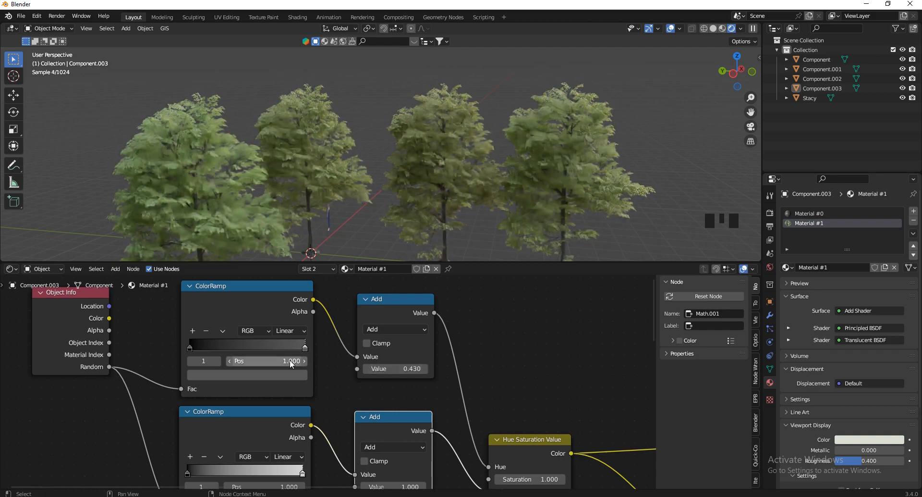
Darken the first ColorRamp's end stop colour to value 0.052
left_click(308, 350)
left_click(307, 348)
left_click(298, 375)
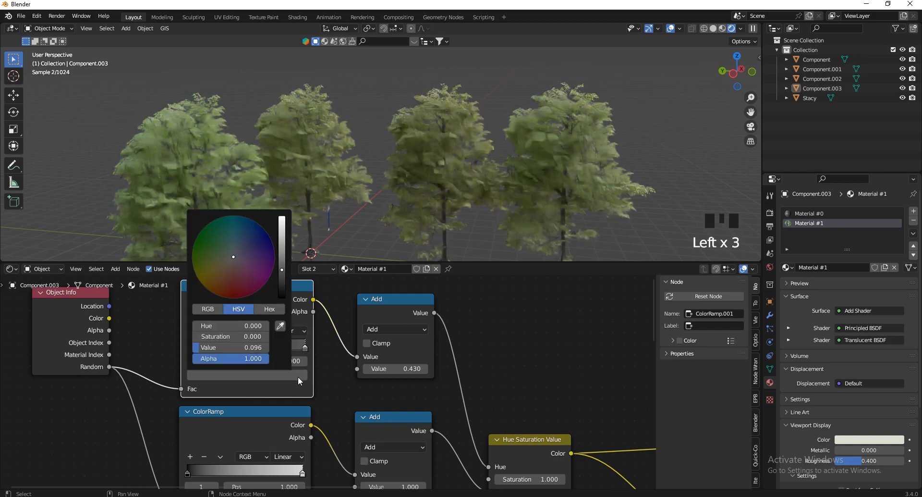
left_click(282, 277)
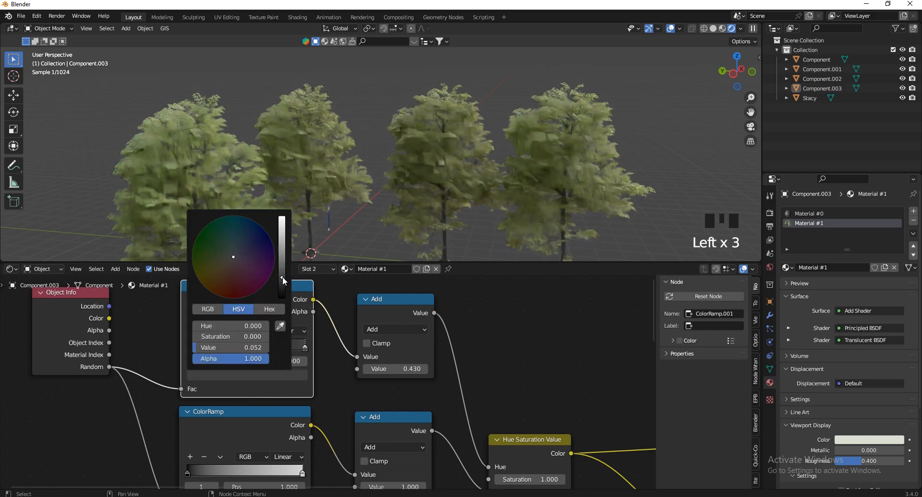
left_click(282, 282)
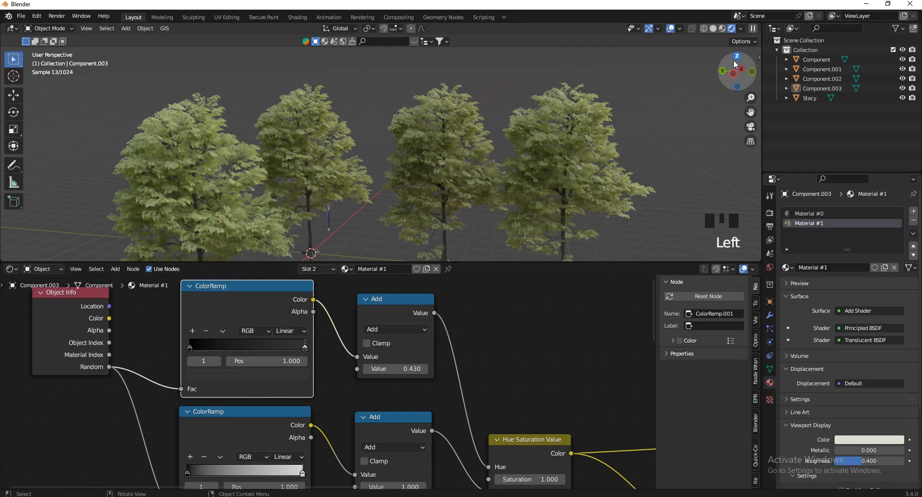
Select the tree Component.001 and show its Material #0 trunk nodes
left_click_drag(700, 74, 728, 79)
scroll(408, 368, "up", 1)
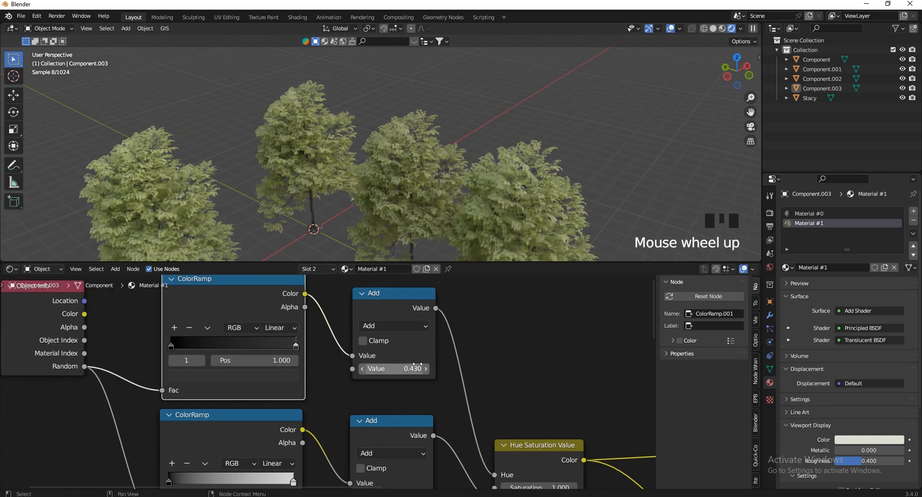
scroll(383, 358, "down", 2)
scroll(466, 85, "down", 1)
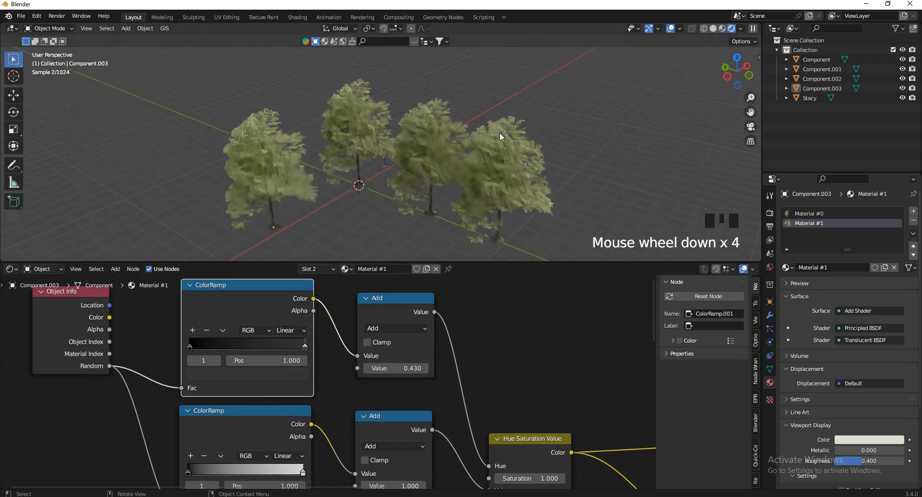
scroll(432, 134, "up", 2)
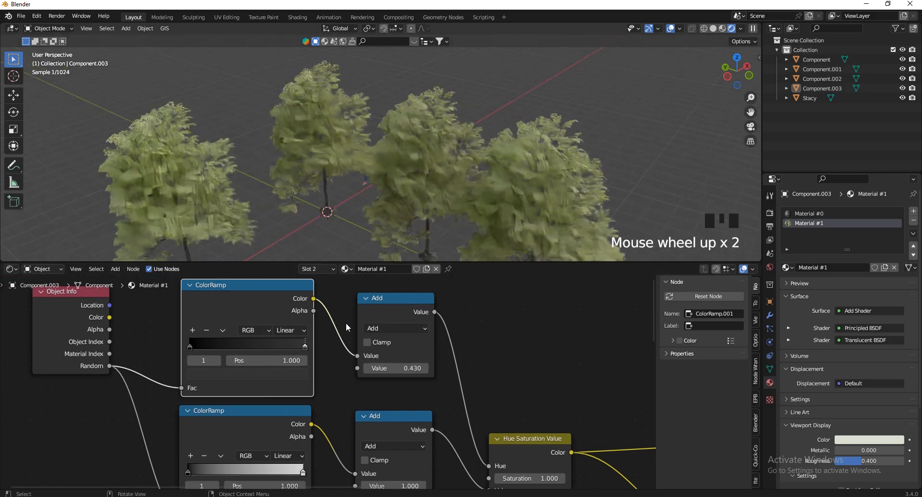
scroll(296, 358, "up", 3)
scroll(602, 221, "up", 1)
left_click(463, 194)
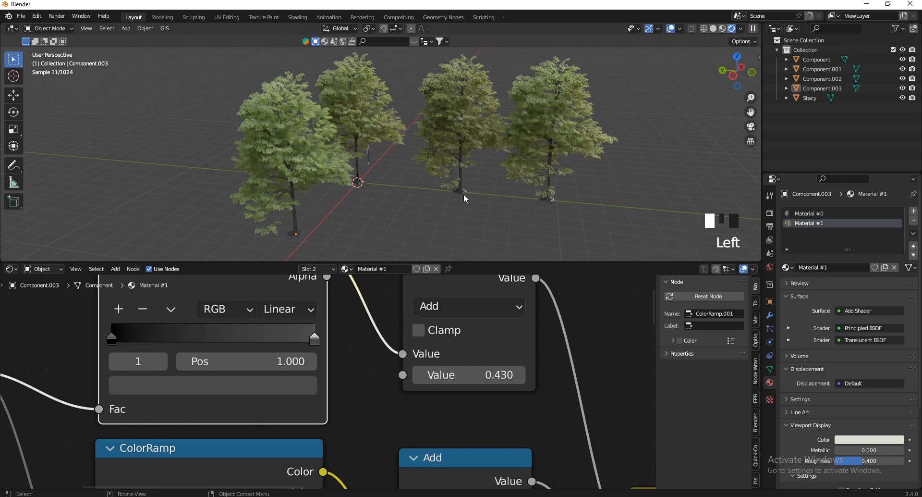
left_click(803, 212)
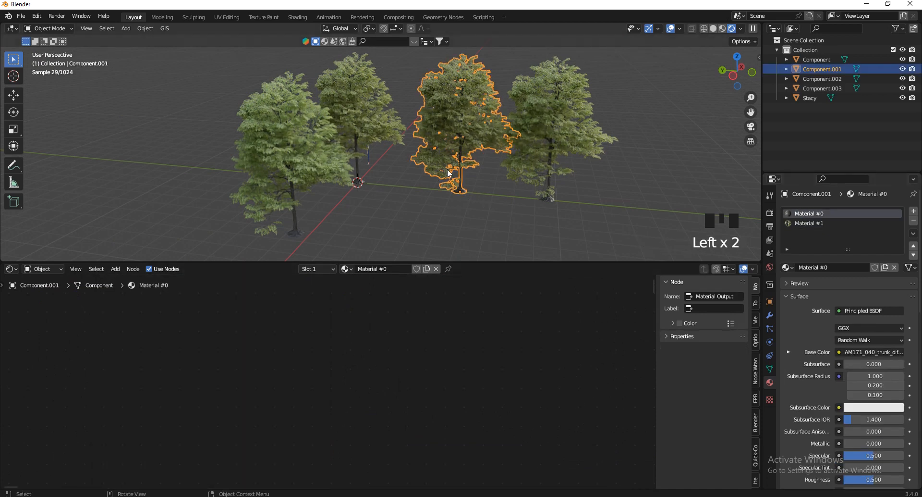
Select all the nodes in the tree's Material #1
left_click(799, 223)
scroll(336, 362, "up", 3)
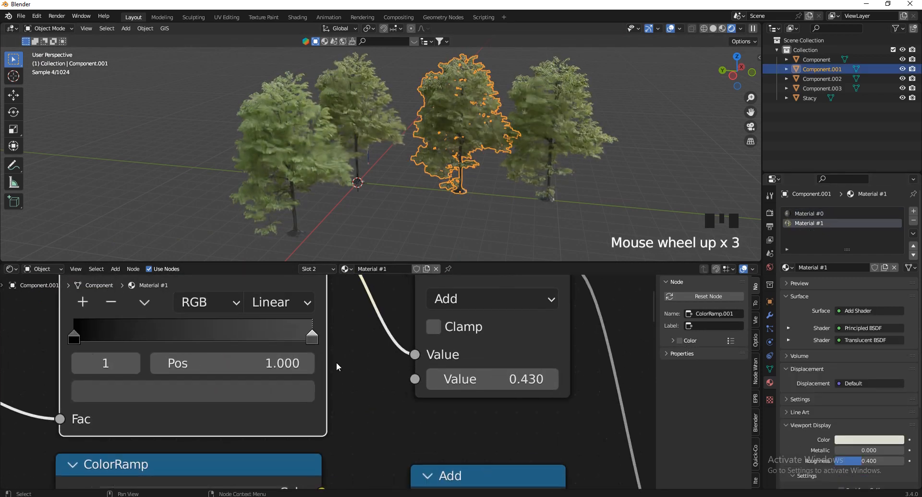
scroll(336, 361, "down", 2)
scroll(336, 362, "down", 1)
scroll(336, 362, "down", 6)
key("a")
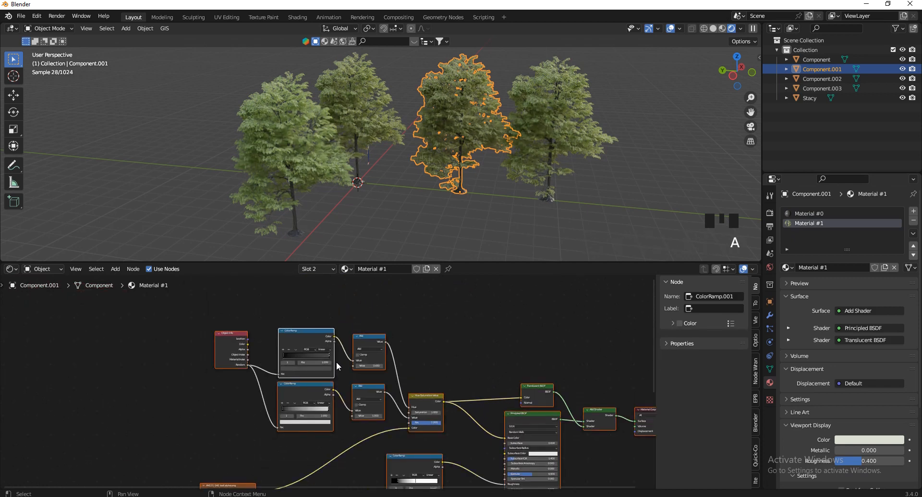
scroll(409, 344, "down", 7)
scroll(401, 336, "down", 3)
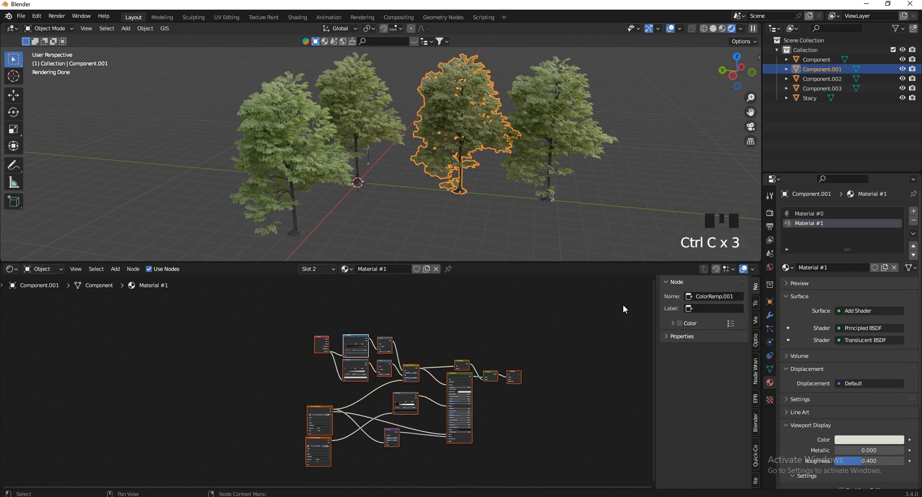
Back in Material #0, move the existing trunk texture node out of the way
left_click(803, 213)
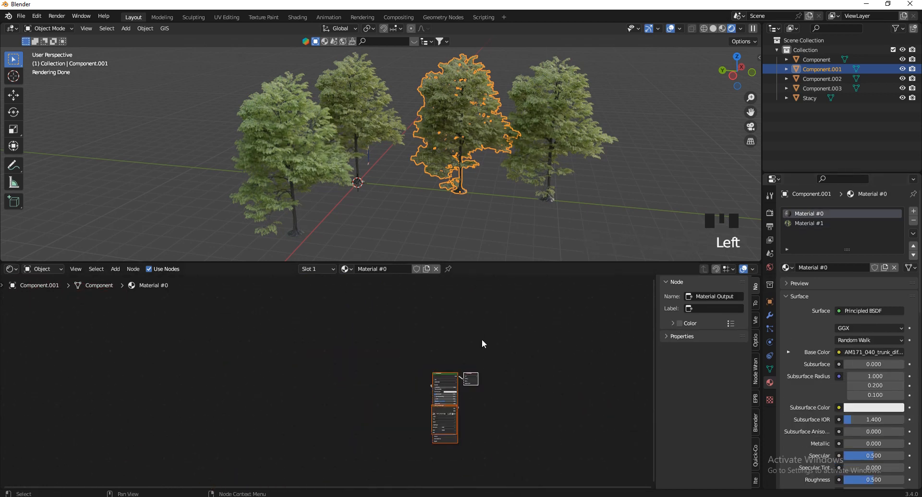
left_click(435, 412)
key("g")
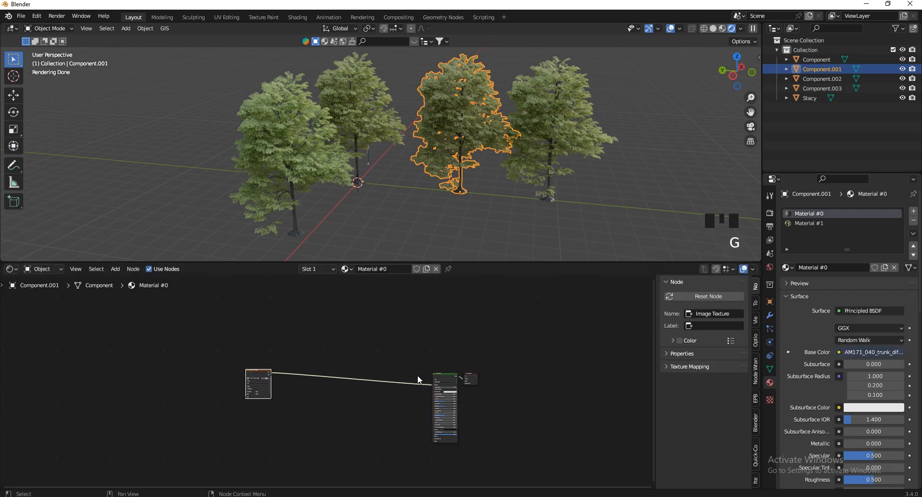
Paste the copied randomizing nodes into Material #0 and drop them below the trunk texture
key("ctrl+v")
scroll(391, 287, "down", 3)
key("g")
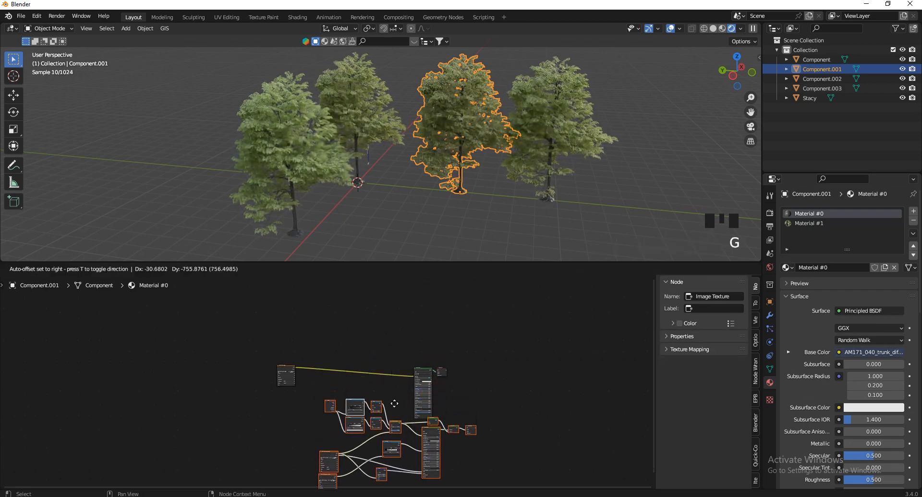
left_click(414, 352)
scroll(413, 352, "down", 6)
scroll(354, 324, "up", 3)
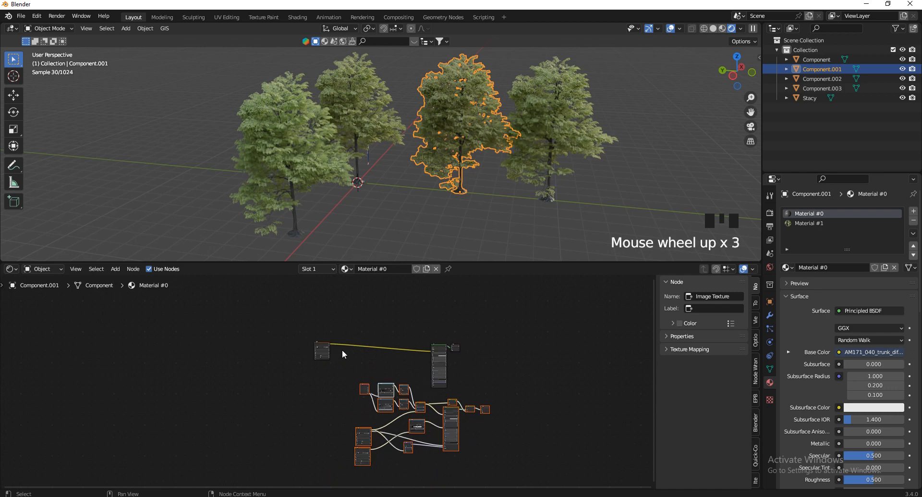
scroll(343, 355, "up", 4)
left_click(321, 349)
Place the trunk texture beside the pasted nodes and feed it into Hue Saturation Value
key("g")
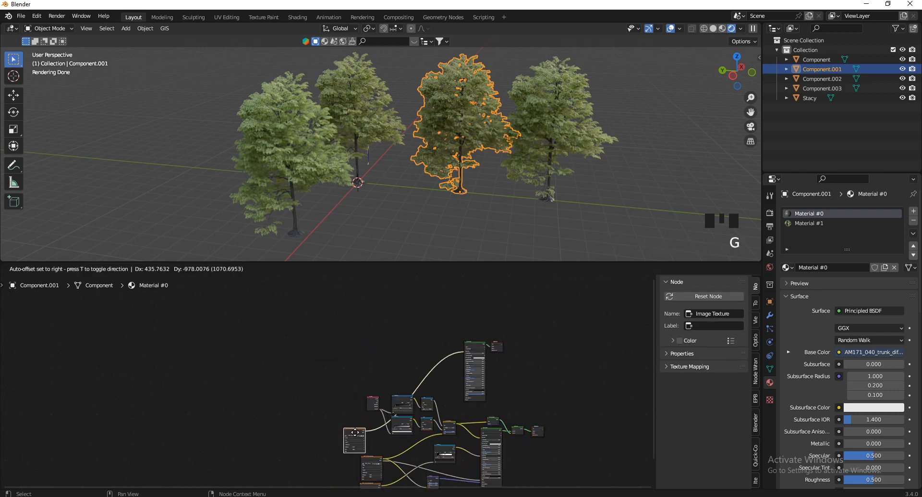
left_click(342, 452)
scroll(413, 475, "up", 4)
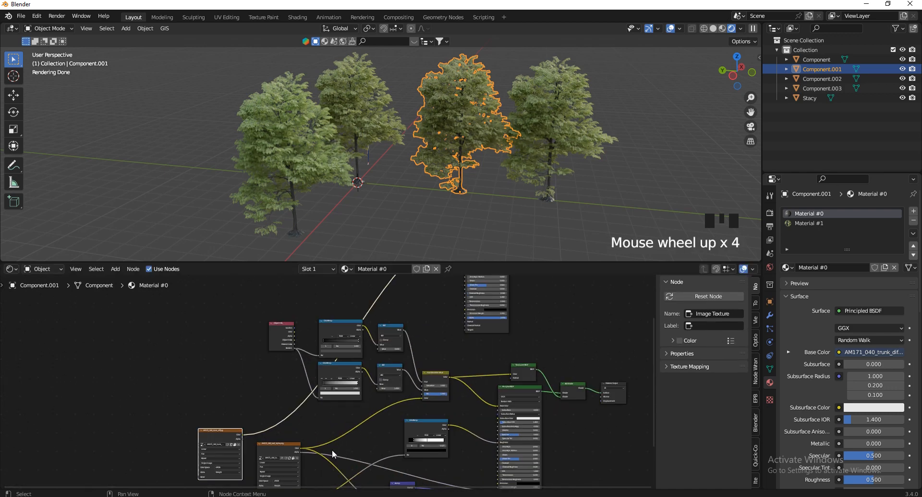
scroll(335, 453, "down", 2)
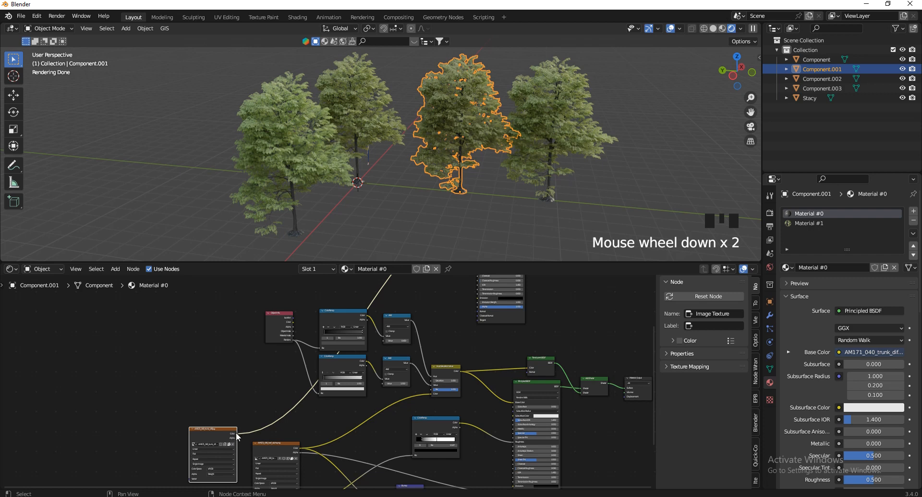
left_click_drag(431, 398, 431, 394)
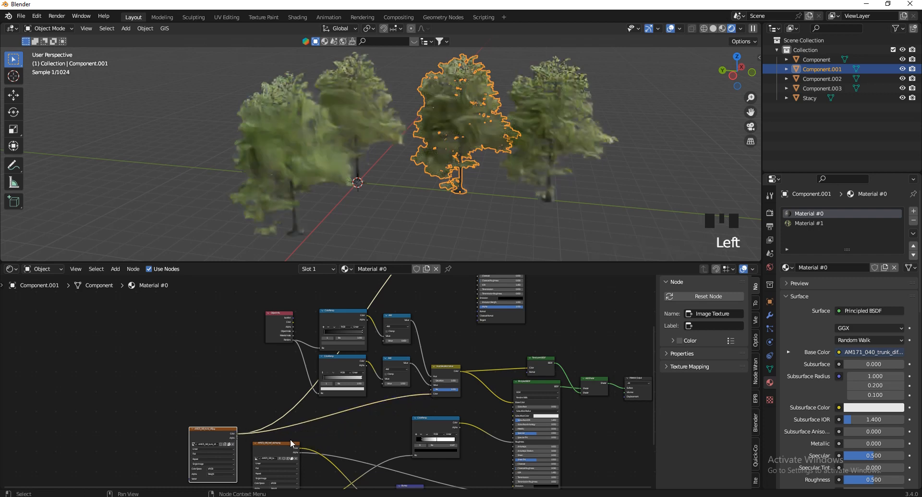
left_click_drag(249, 437, 525, 405)
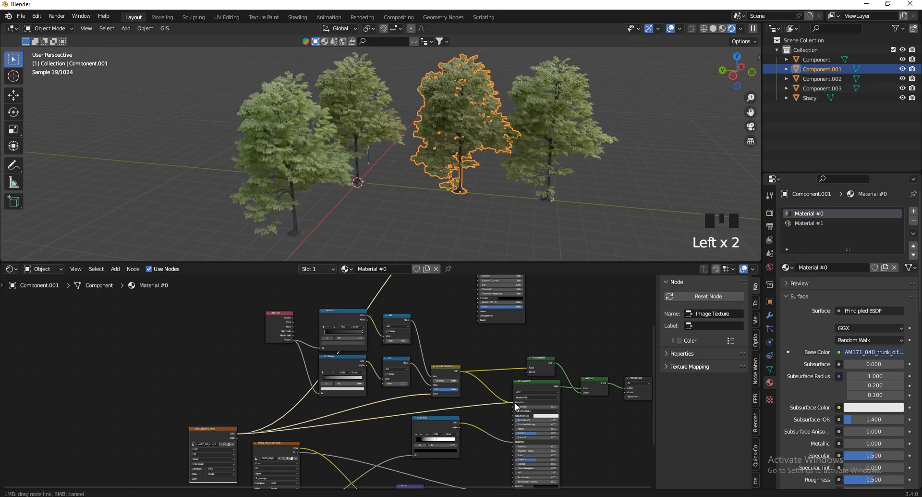
key("Escape")
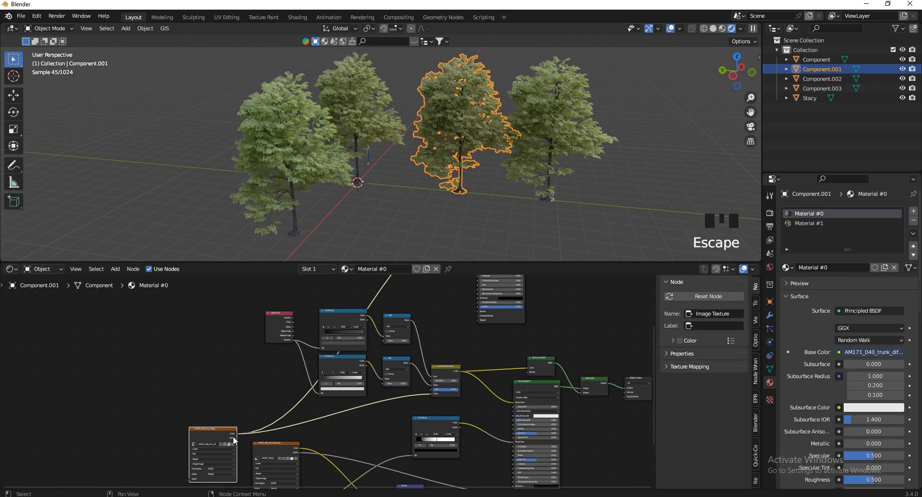
left_click_drag(240, 437, 513, 409)
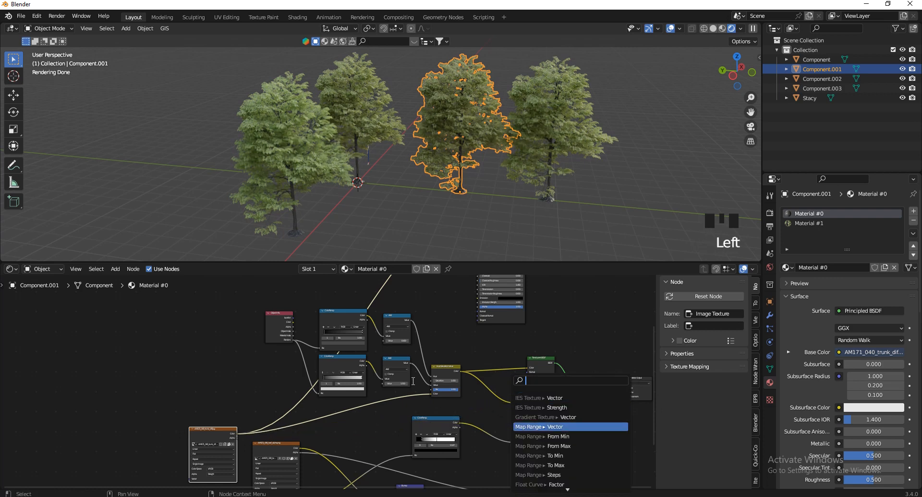
left_click_drag(238, 435, 513, 407)
Delete Add Shader and Translucent BSDF; link Hue Saturation Value to Base Color, BSDF to Surface
scroll(650, 375, "up", 7)
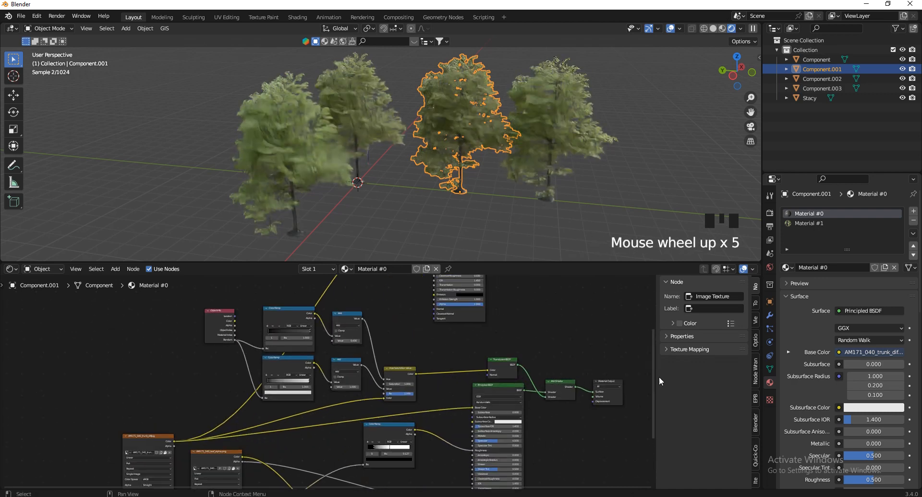
left_click_drag(553, 366, 527, 426)
left_click(468, 358, "shift")
key("x")
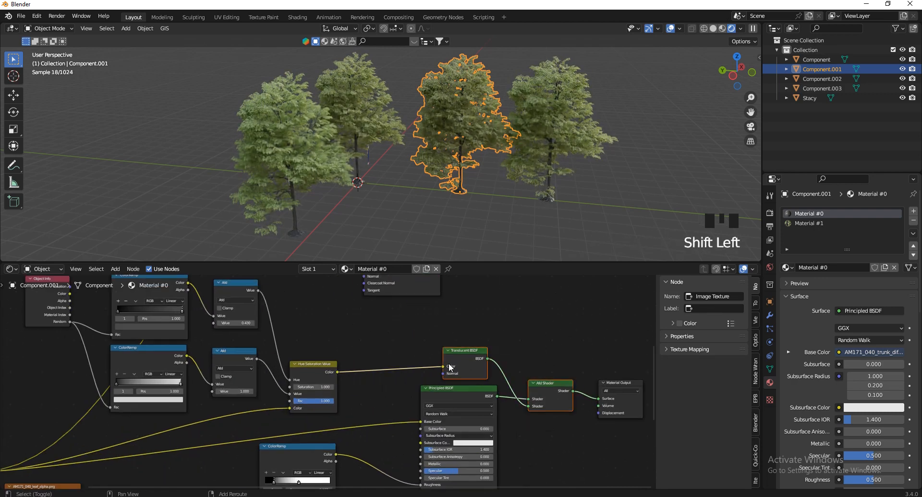
left_click(334, 373)
left_click_drag(337, 372, 423, 417)
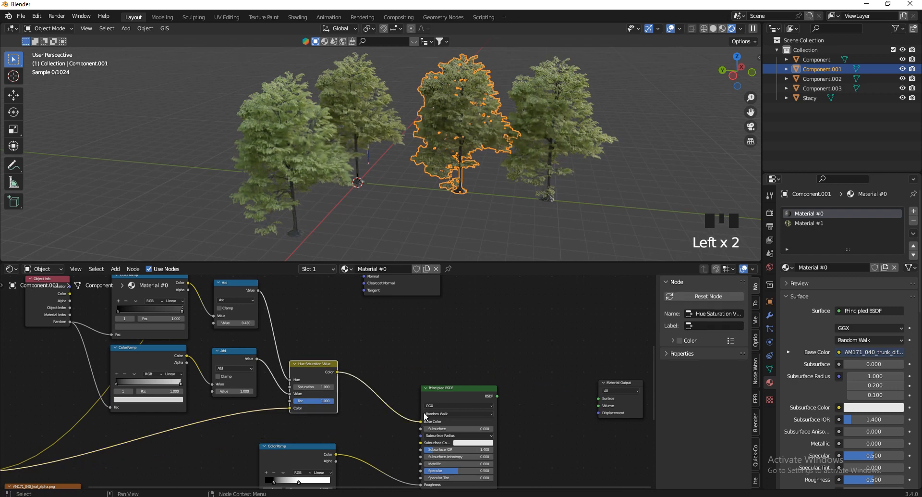
left_click_drag(497, 396, 607, 397)
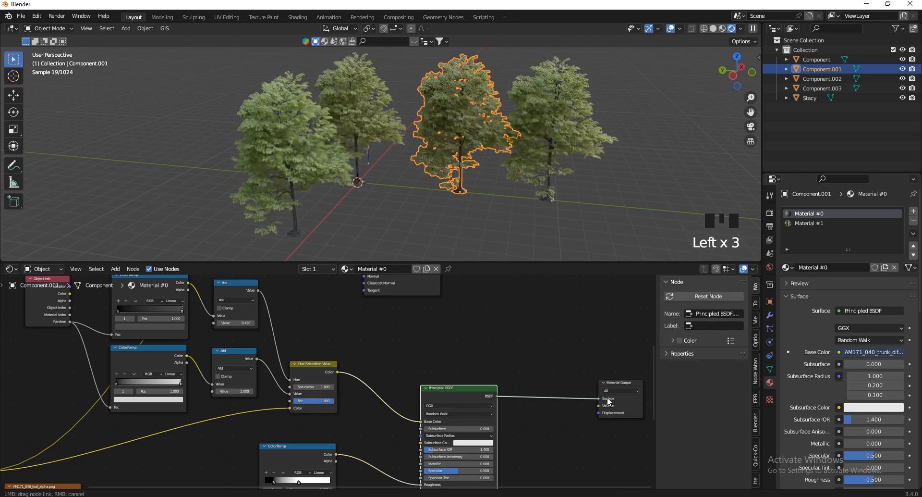
Duplicate the trunk texture below the original and set the copy's color space to Non-Color
scroll(483, 325, "down", 2)
scroll(359, 412, "down", 1)
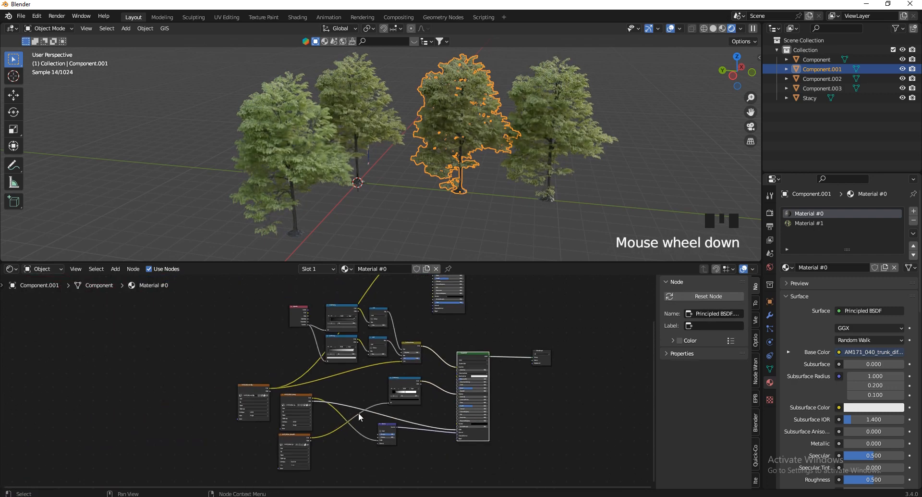
scroll(238, 371, "up", 3)
left_click(237, 371)
scroll(269, 406, "up", 8)
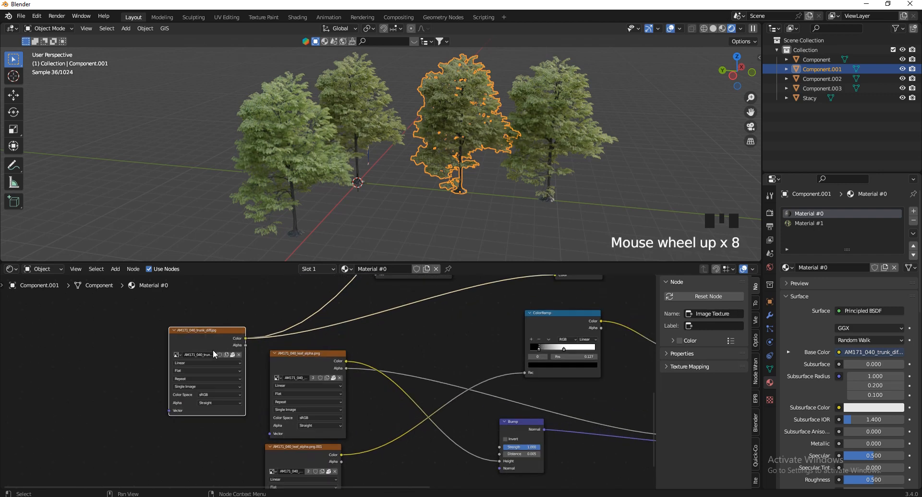
key("shift+d")
left_click(214, 461)
scroll(215, 461, "up", 2)
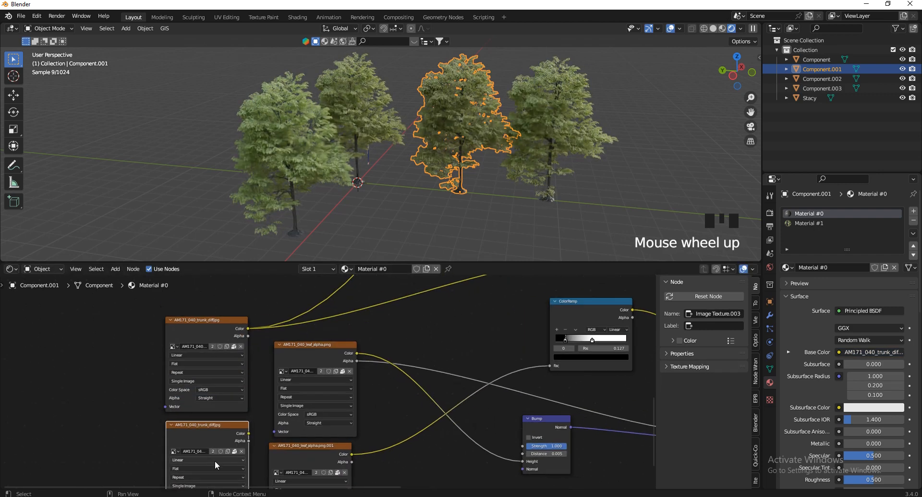
scroll(269, 345, "down", 1)
scroll(202, 449, "up", 3)
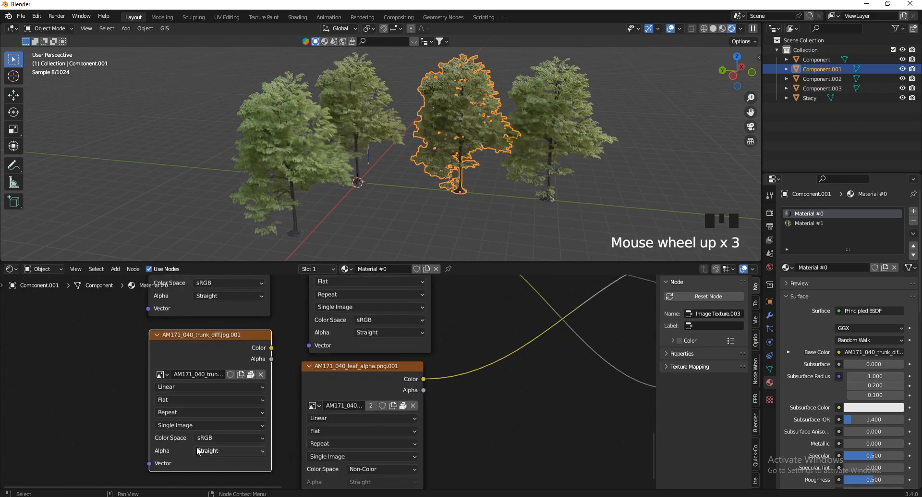
left_click(230, 437)
left_click(214, 370)
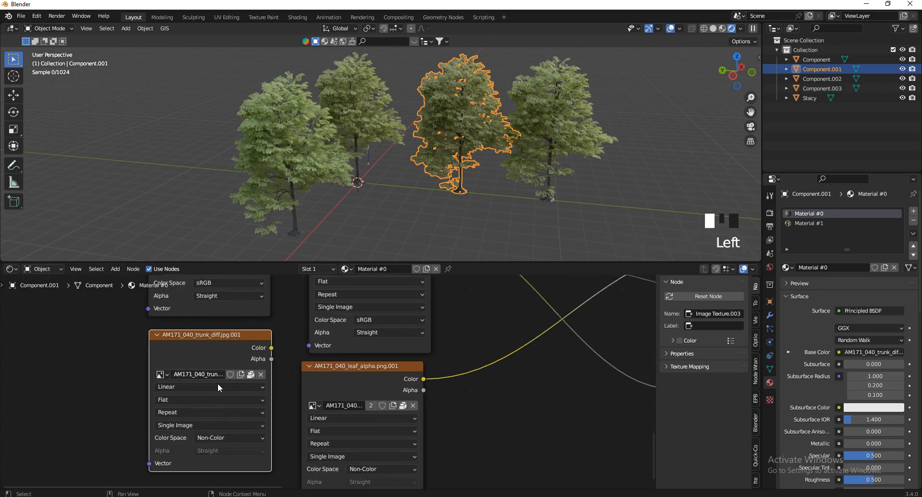
Connect the Non-Color trunk copy to the ColorRamp Fac and the Bump Height
scroll(140, 480, "down", 9)
scroll(208, 413, "up", 2)
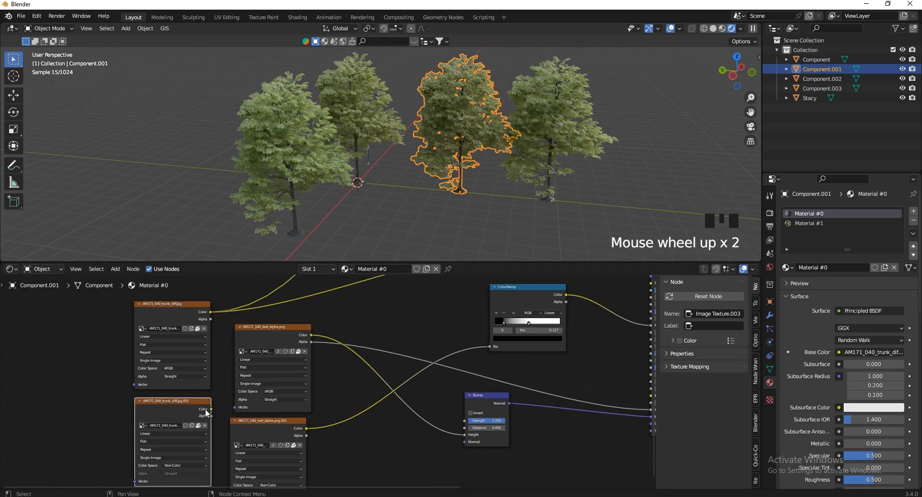
left_click_drag(210, 412, 426, 370)
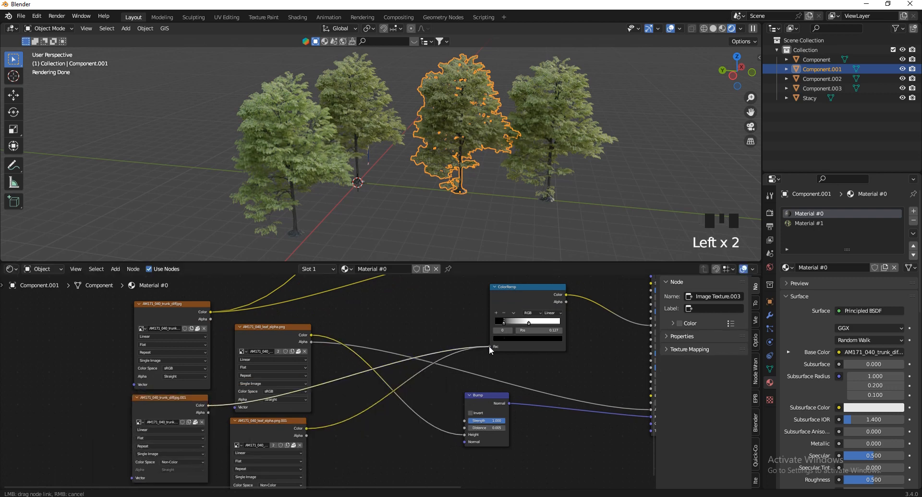
left_click_drag(489, 346, 488, 346)
left_click_drag(209, 406, 382, 431)
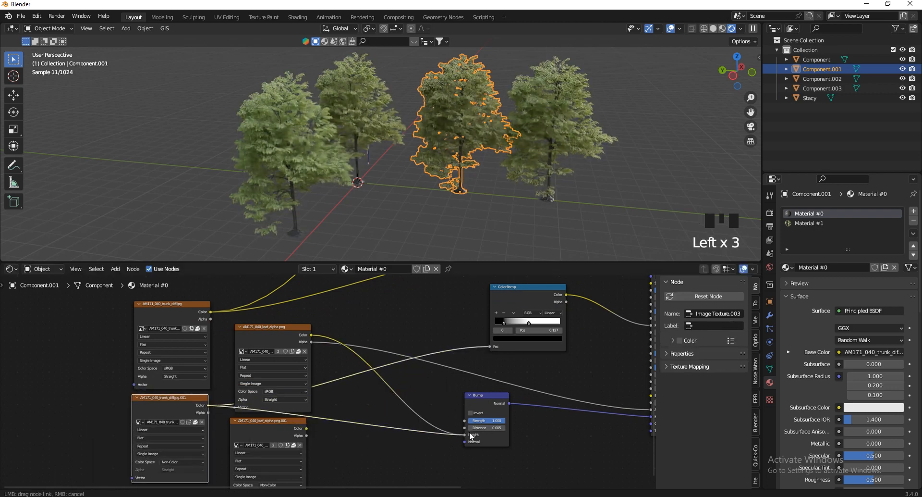
left_click_drag(469, 431, 465, 434)
Delete the leftover leaf alpha textures, BSDF and output, then tidy the two trunk textures
left_click(286, 329)
key("x")
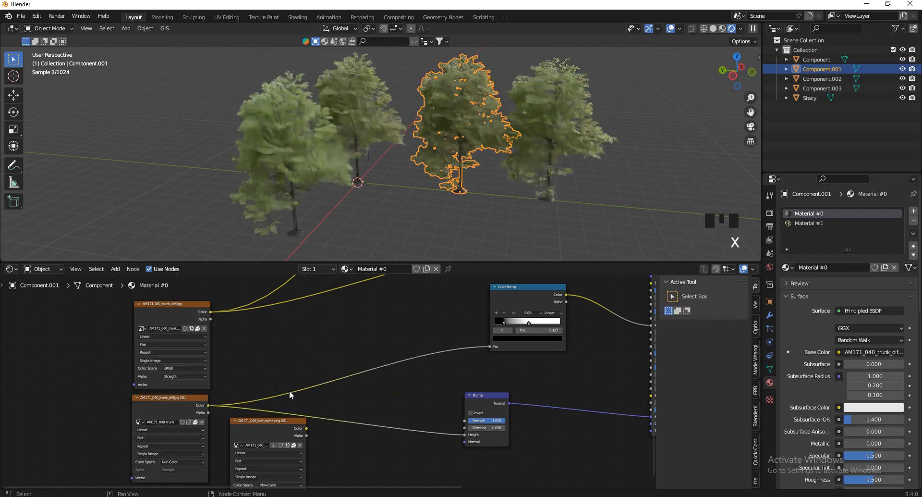
left_click(249, 431)
scroll(330, 440, "down", 16)
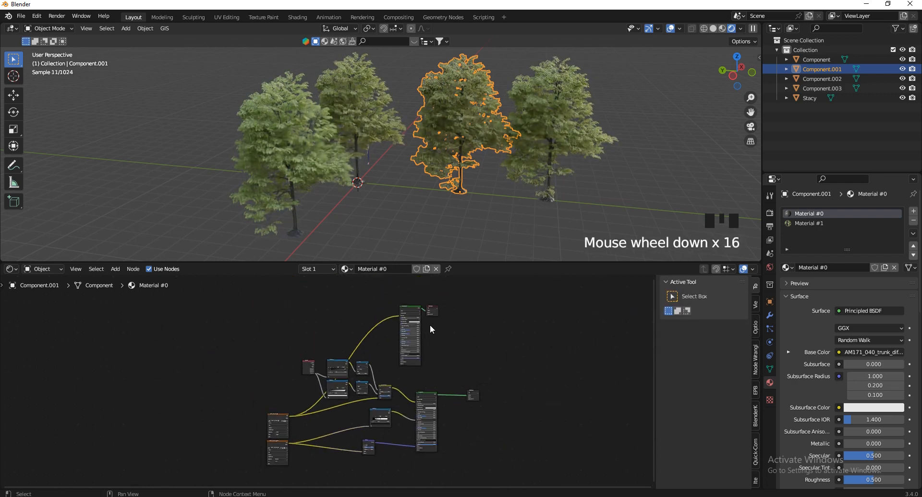
scroll(430, 324, "up", 4)
left_click_drag(486, 291, 359, 335)
key("x")
scroll(321, 416, "down", 5)
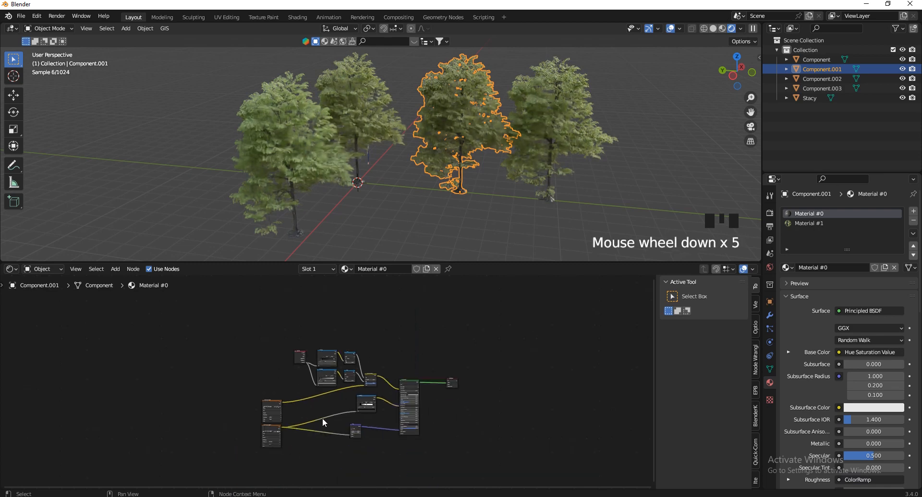
scroll(262, 414, "up", 6)
scroll(261, 383, "up", 5)
left_click_drag(260, 381, 402, 359)
left_click_drag(258, 460, 389, 443)
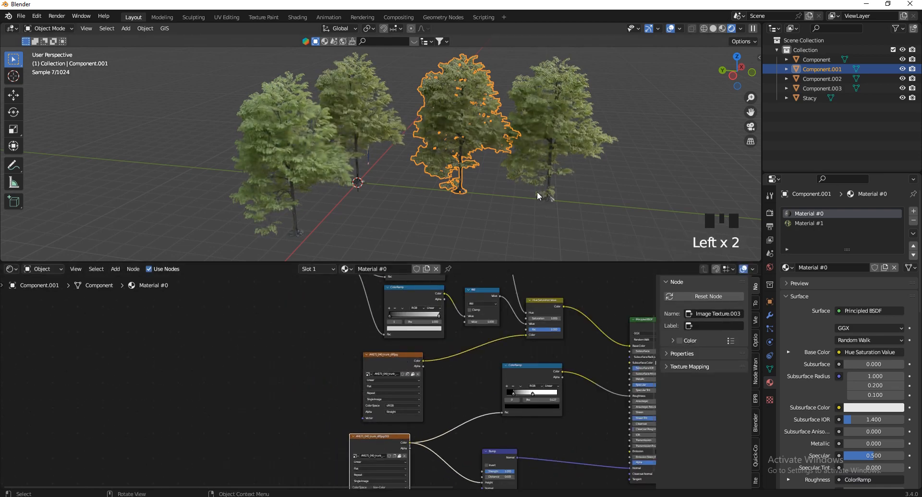
Move the trunk ColorRamp's black stop to 0.000 and lift it to dark grey, Value 0.11
scroll(483, 197, "up", 10)
scroll(410, 170, "up", 13)
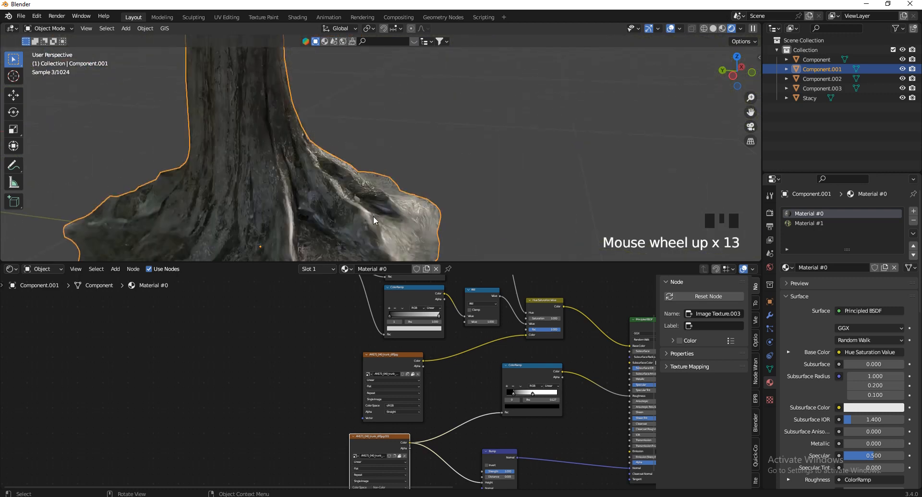
scroll(373, 216, "up", 5)
scroll(339, 434, "up", 1)
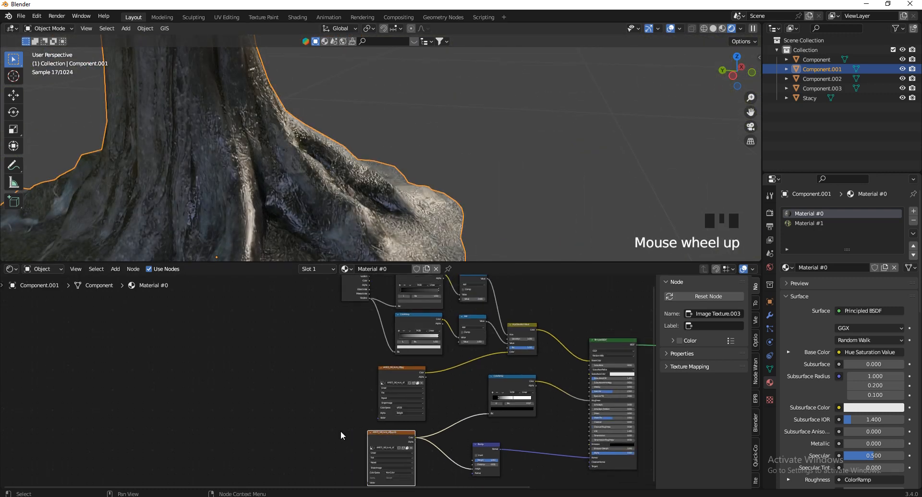
scroll(340, 434, "down", 1)
scroll(503, 408, "up", 6)
scroll(502, 409, "up", 4)
scroll(330, 434, "up", 3)
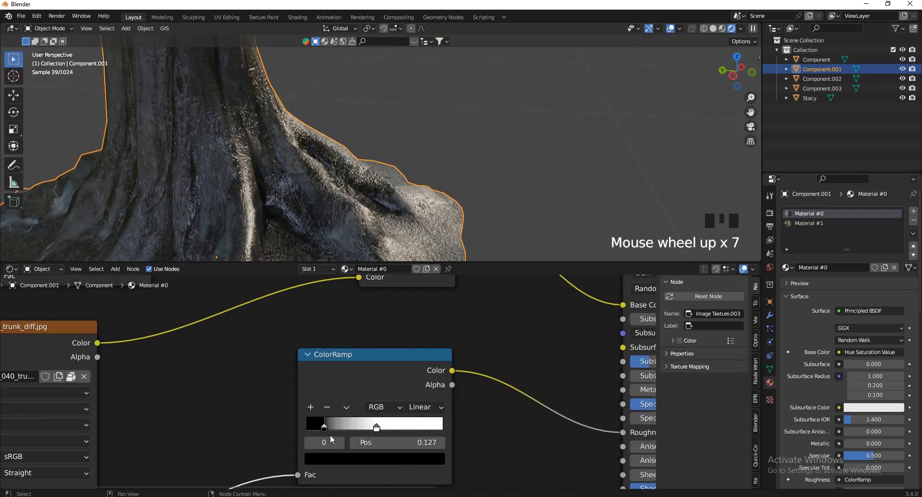
scroll(318, 430, "up", 4)
left_click_drag(320, 425, 281, 423)
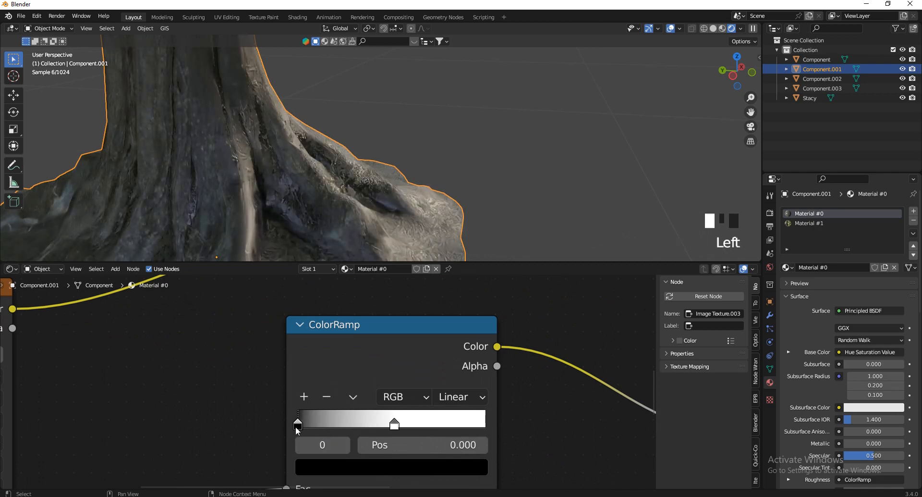
left_click(376, 464)
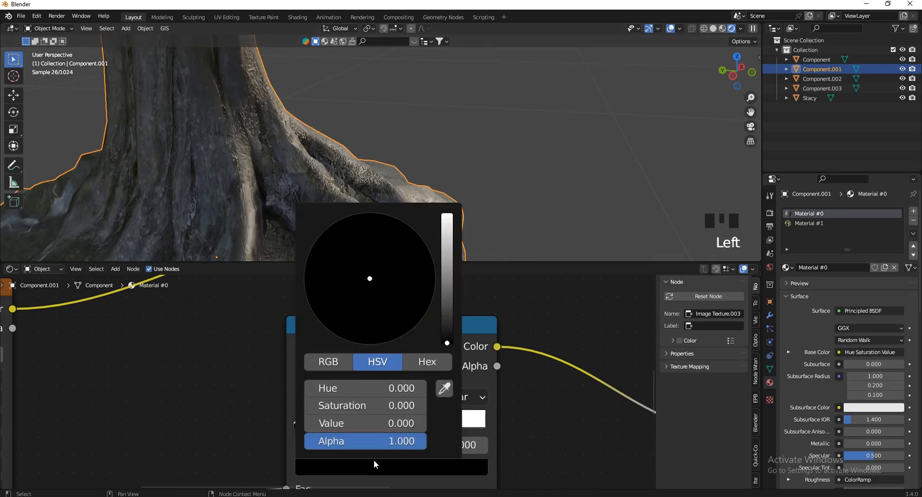
left_click(450, 309)
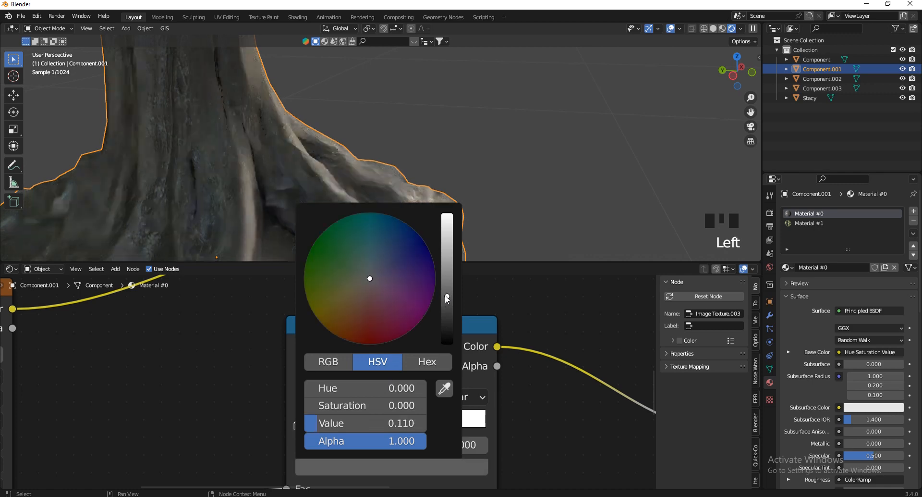
left_click(552, 176)
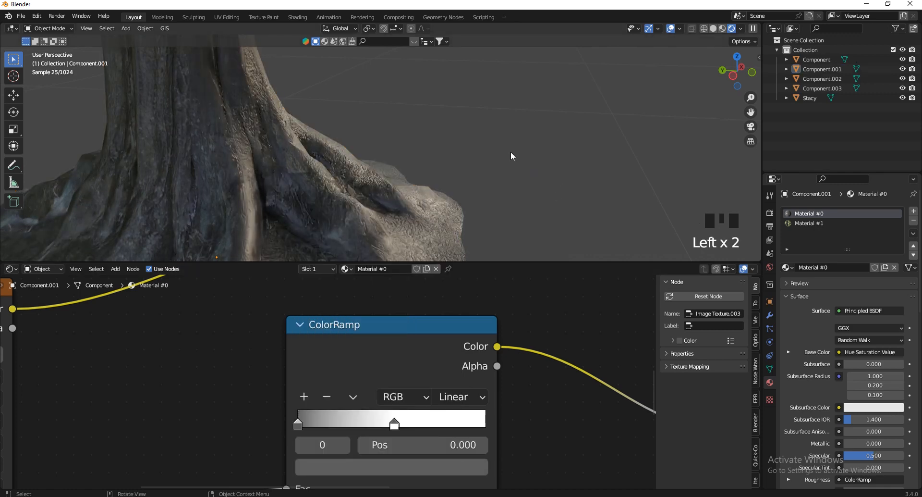
Set the Bump node's Distance to 0.5
scroll(482, 324, "down", 6)
scroll(445, 356, "down", 5)
scroll(422, 466, "up", 6)
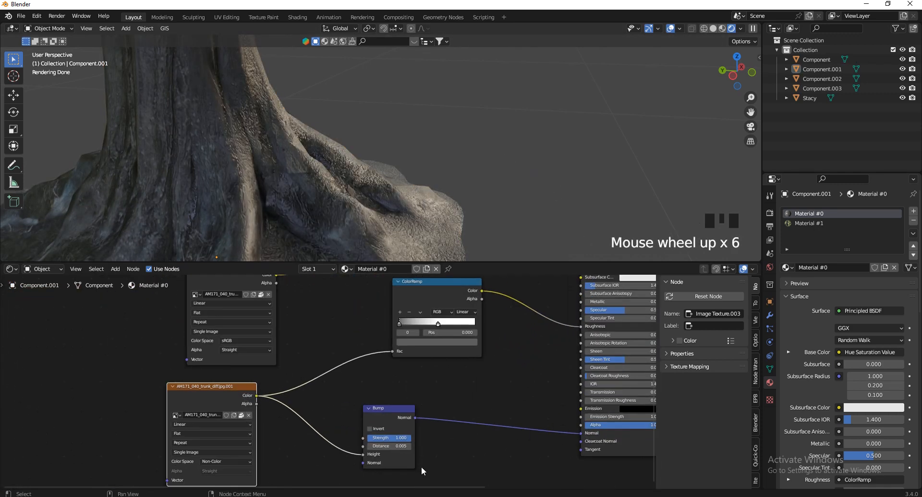
scroll(406, 464, "up", 6)
left_click(383, 435)
type(".5")
key("Return")
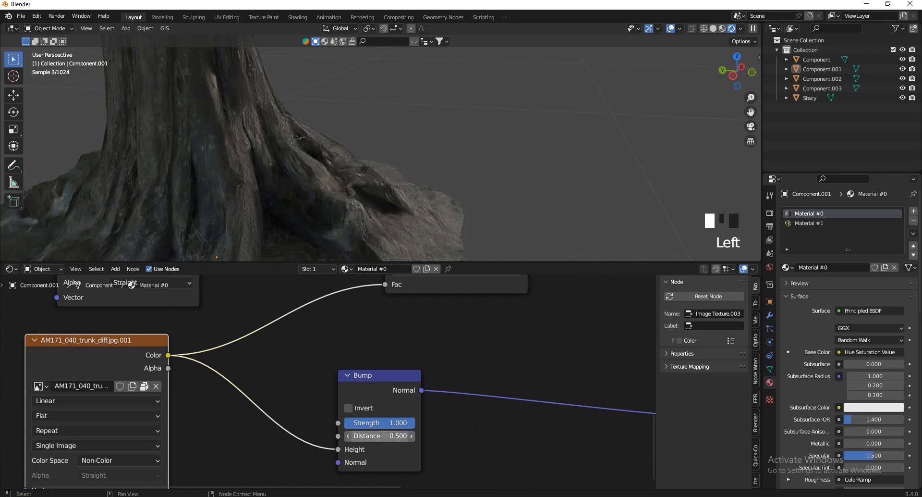
left_click(470, 151)
scroll(405, 209, "down", 5)
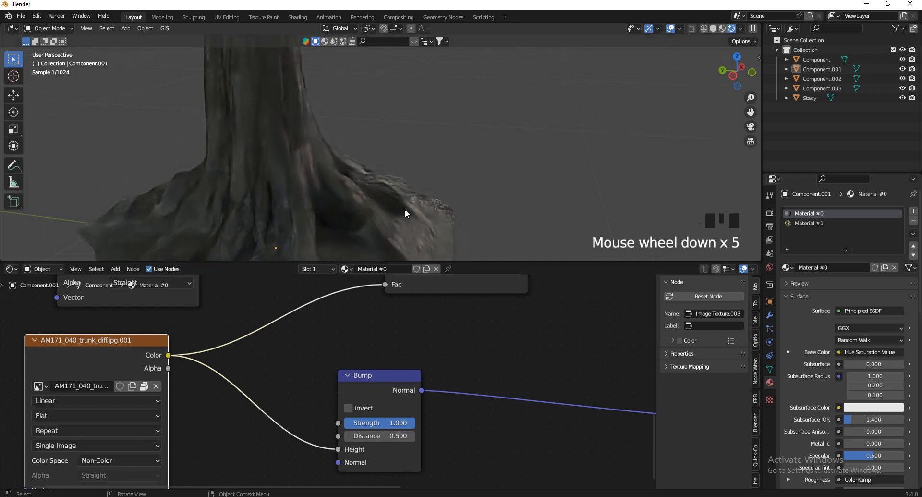
scroll(382, 238, "down", 8)
scroll(360, 154, "down", 5)
scroll(336, 126, "up", 6)
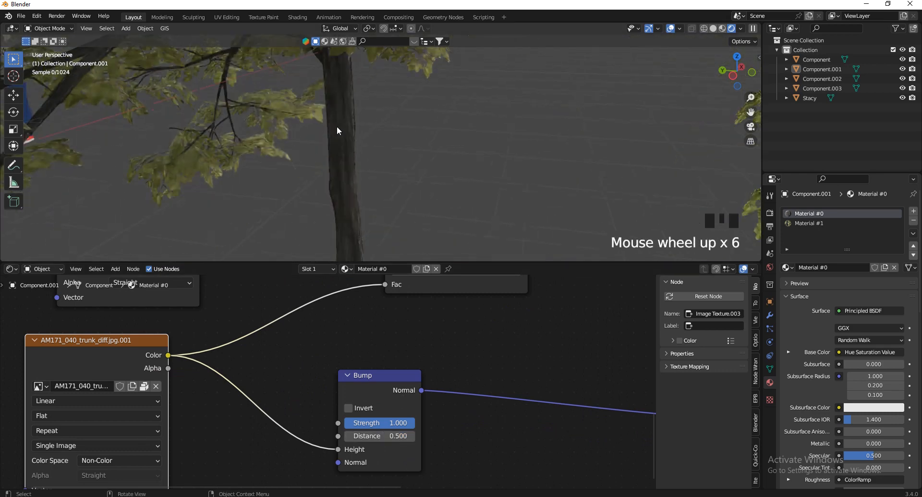
scroll(345, 126, "down", 2)
scroll(354, 127, "up", 1)
scroll(363, 431, "up", 2)
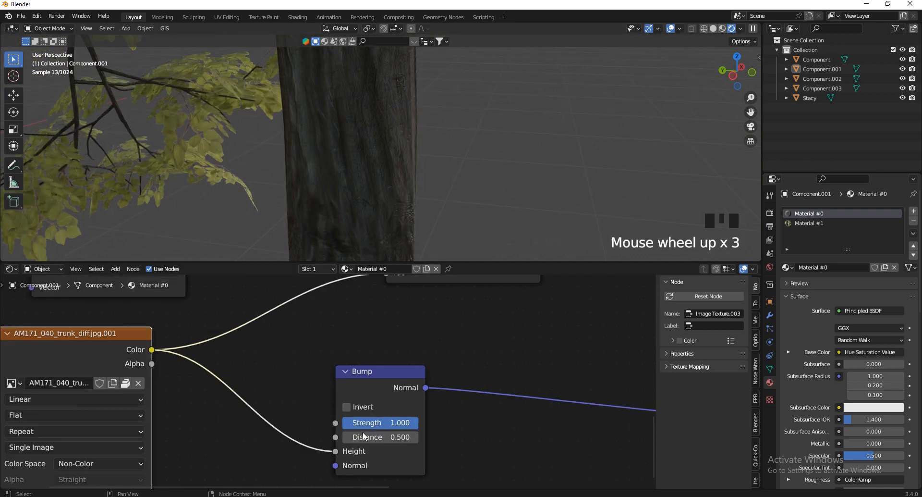
scroll(367, 440, "down", 16)
scroll(407, 295, "up", 9)
scroll(407, 347, "up", 2)
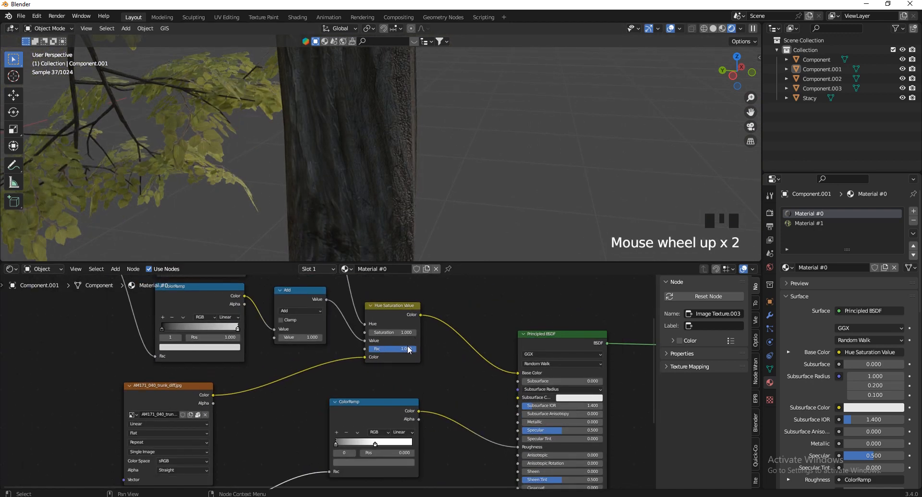
Insert a duplicate Hue Saturation Value node before Principled BSDF and set its Value to 1.8
scroll(465, 394, "up", 6)
scroll(423, 361, "down", 7)
left_click(385, 330)
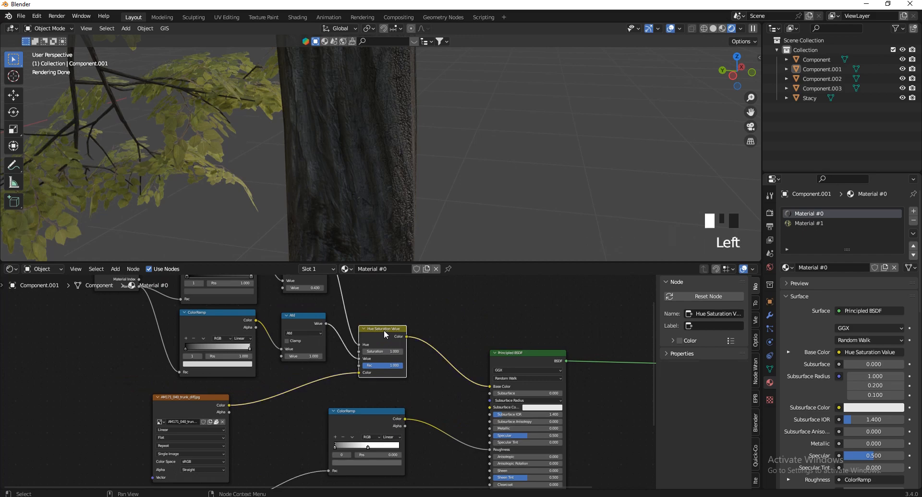
key("shift+d")
left_click(456, 332)
scroll(442, 356, "down", 3)
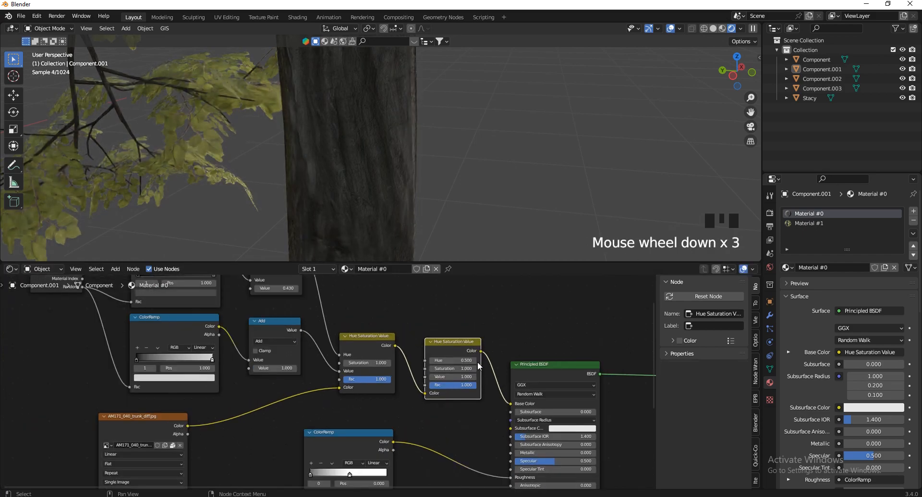
scroll(456, 368, "up", 4)
scroll(456, 368, "up", 2)
mouse_move(454, 380)
left_mouse_down()
mouse_move(466, 379)
mouse_move(454, 377)
left_mouse_up()
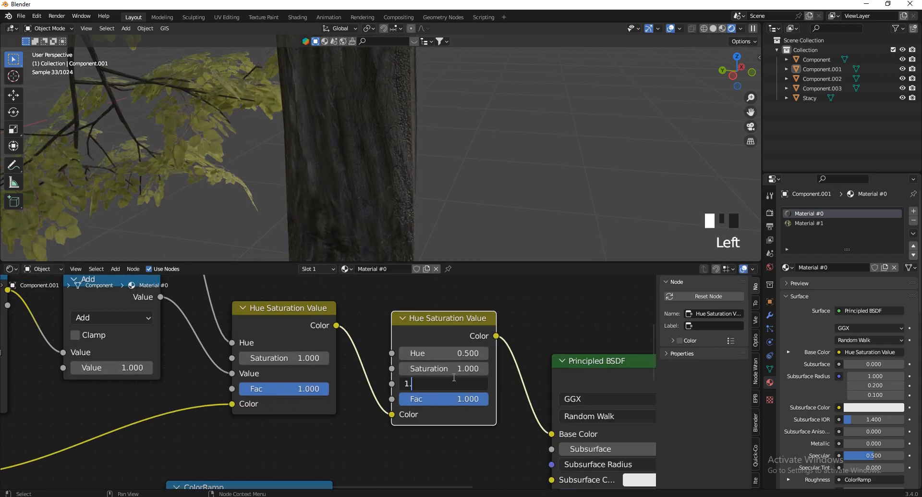
double_click(454, 380)
type("1.8")
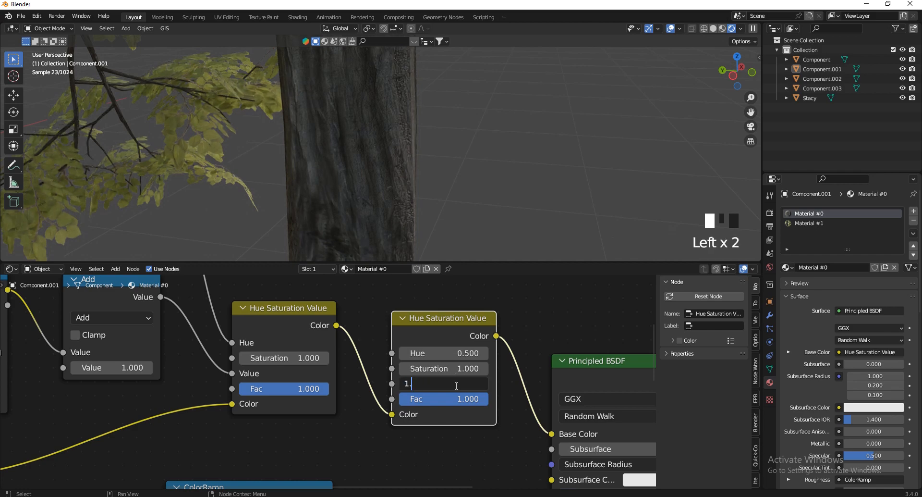
key("Return")
Disconnect the first node's Hue input and delete the upper ColorRamp and Add nodes
left_click(573, 187)
scroll(514, 160, "down", 14)
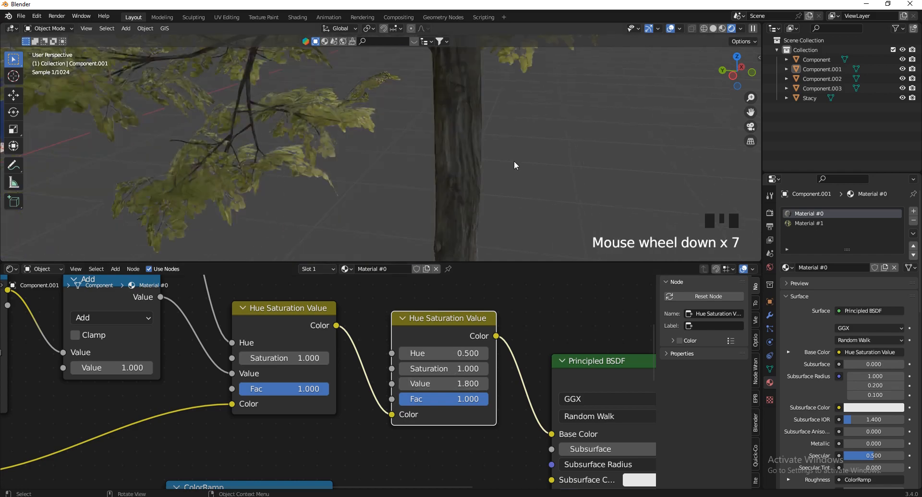
left_click_drag(727, 76, 729, 100)
scroll(559, 124, "down", 5)
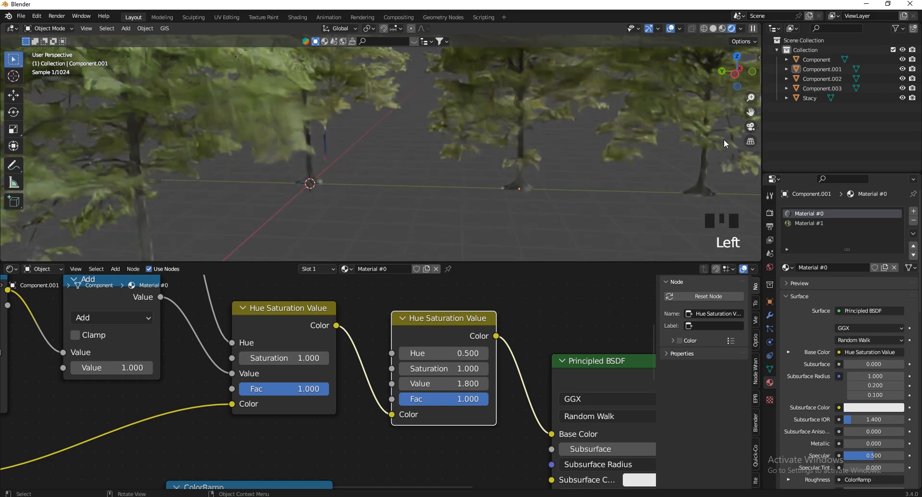
scroll(726, 184, "up", 6)
scroll(725, 185, "up", 4)
scroll(479, 411, "down", 14)
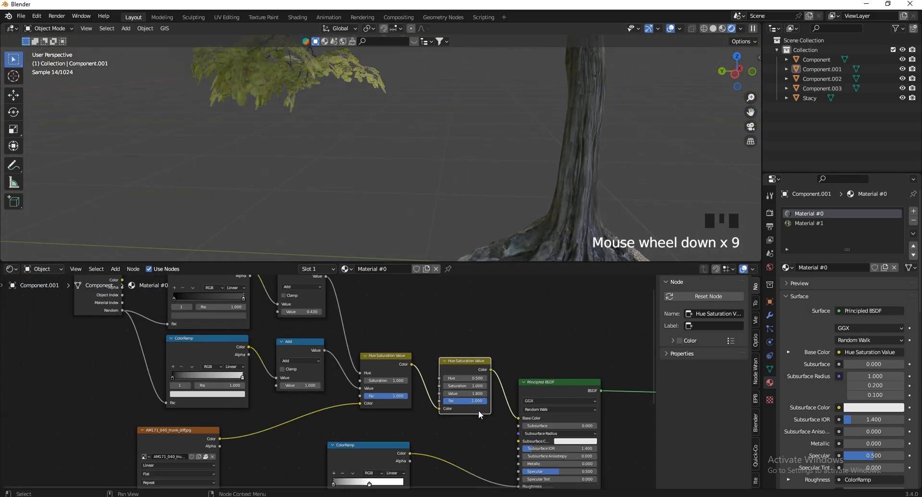
scroll(364, 377, "up", 11)
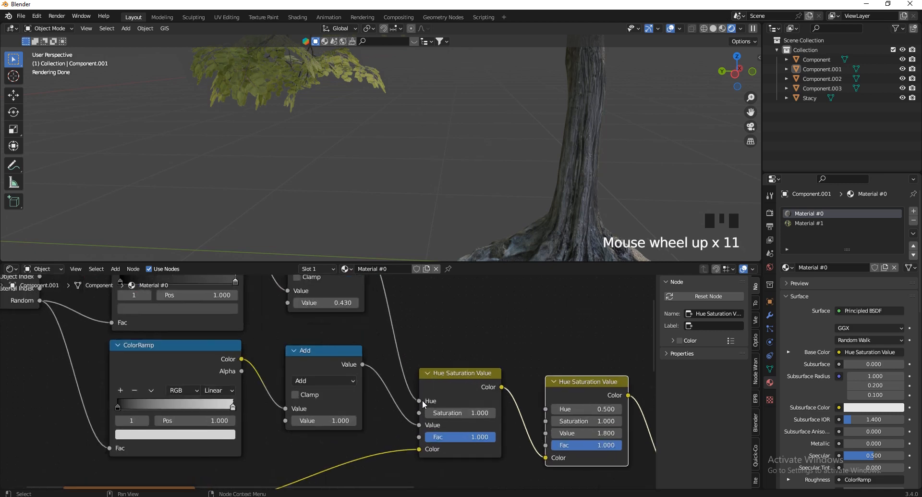
scroll(365, 423, "down", 8)
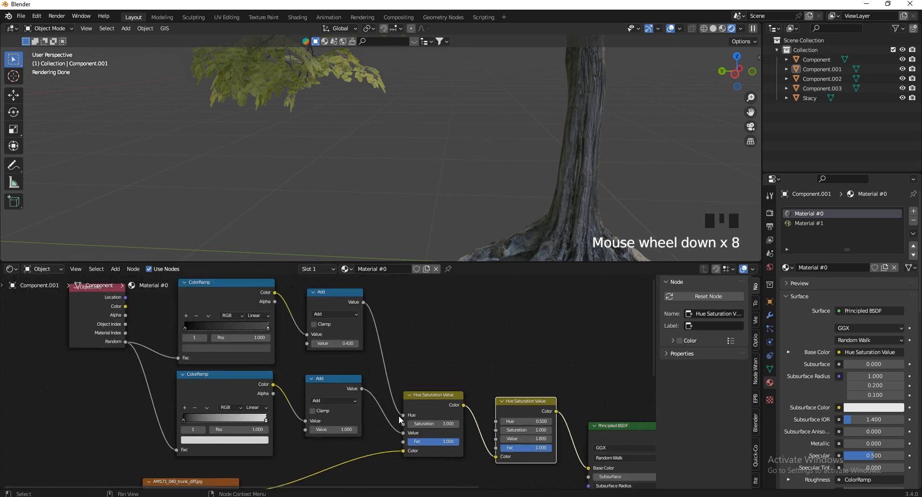
left_click_drag(403, 414, 294, 371)
scroll(421, 430, "down", 7)
key("x")
scroll(518, 147, "down", 7)
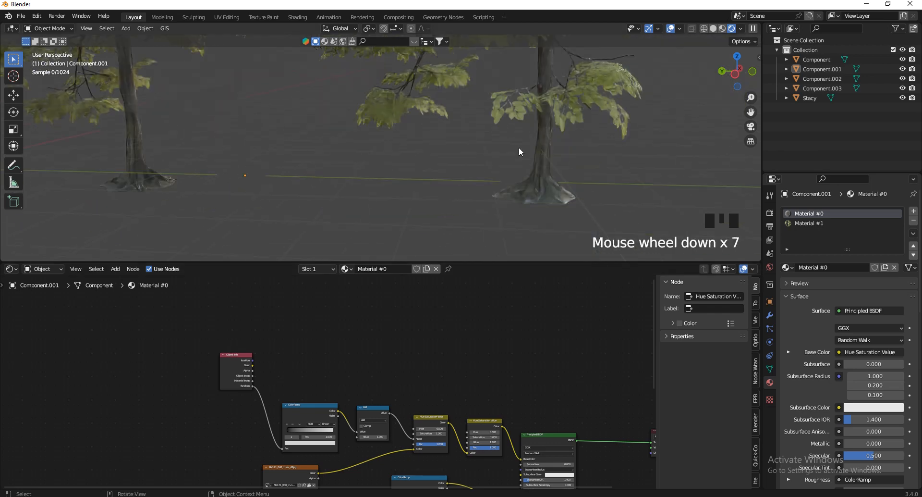
Select the second tree from the left and copy it with Ctrl+C
scroll(518, 147, "down", 6)
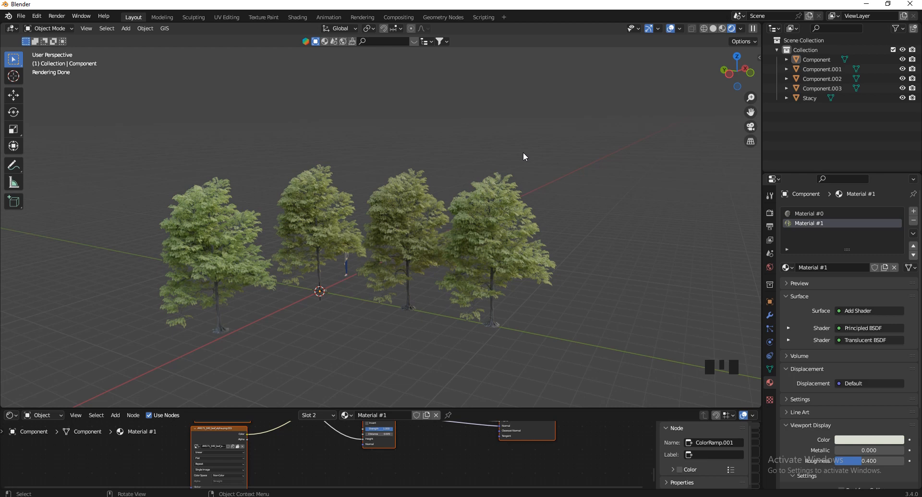
left_click(334, 226)
key("ctrl+c")
key("ctrl+c")
key("ctrl+c")
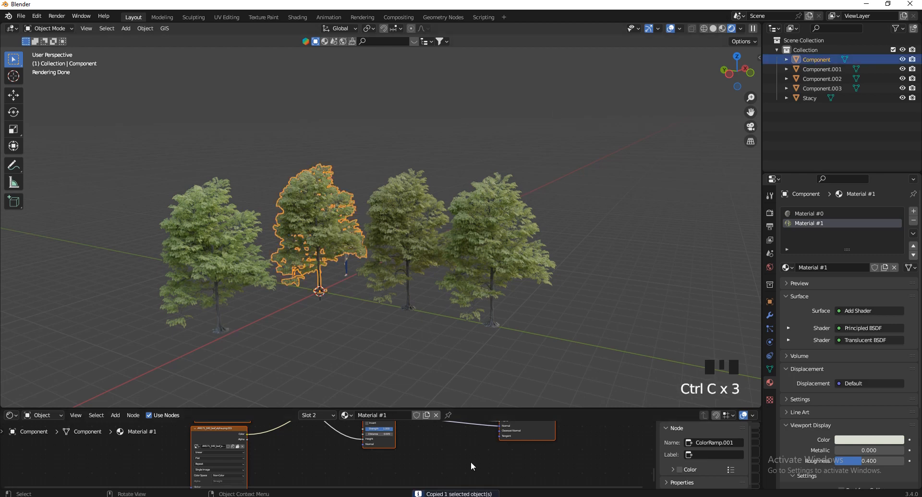
Paste the tree into the walled garden and place it just beyond the back wall
mouse_move(445, 491)
left_click(341, 473)
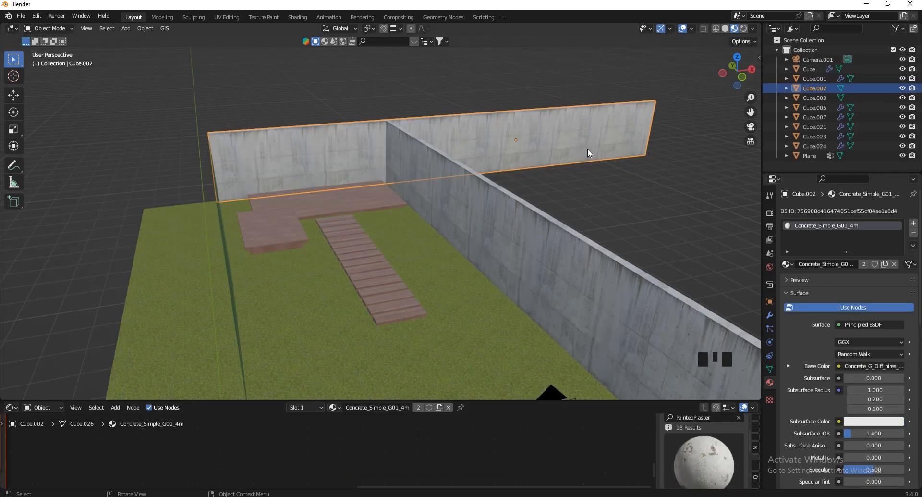
left_click_drag(743, 76, 755, 84)
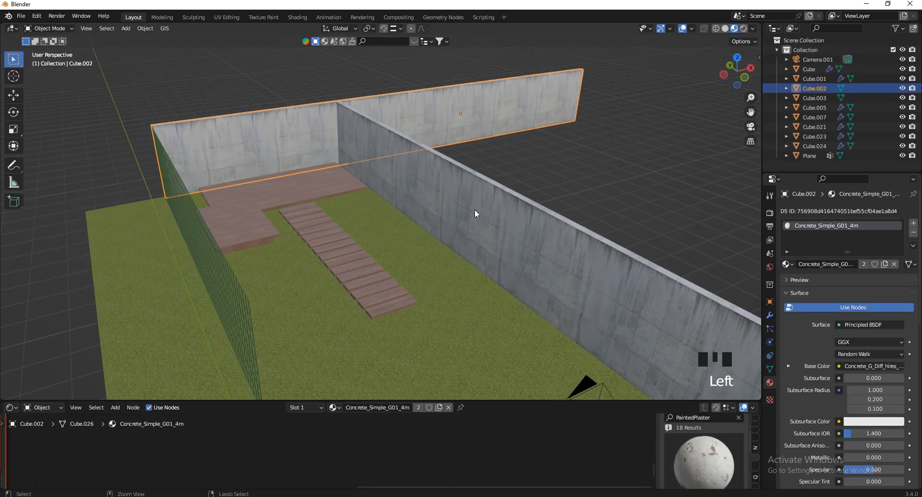
key("ctrl+v")
scroll(475, 210, "down", 5)
left_click_drag(719, 74, 733, 55)
left_click(734, 56)
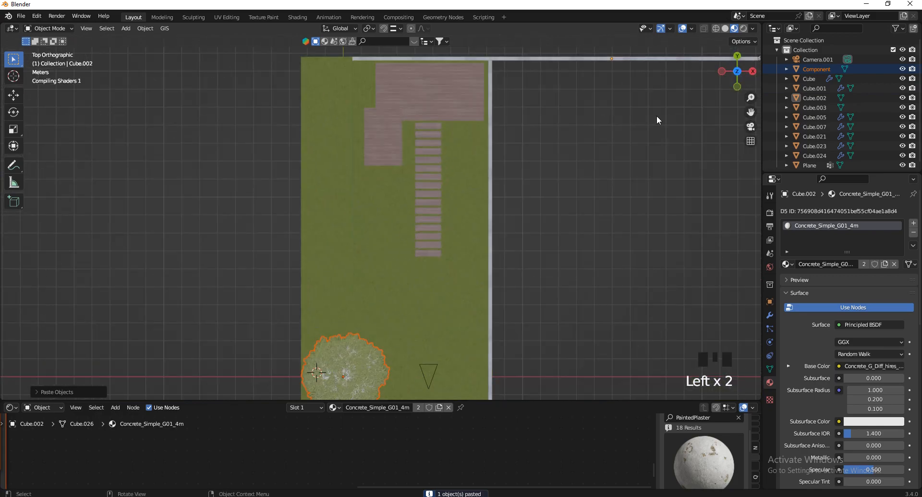
scroll(416, 323, "down", 2)
key("g")
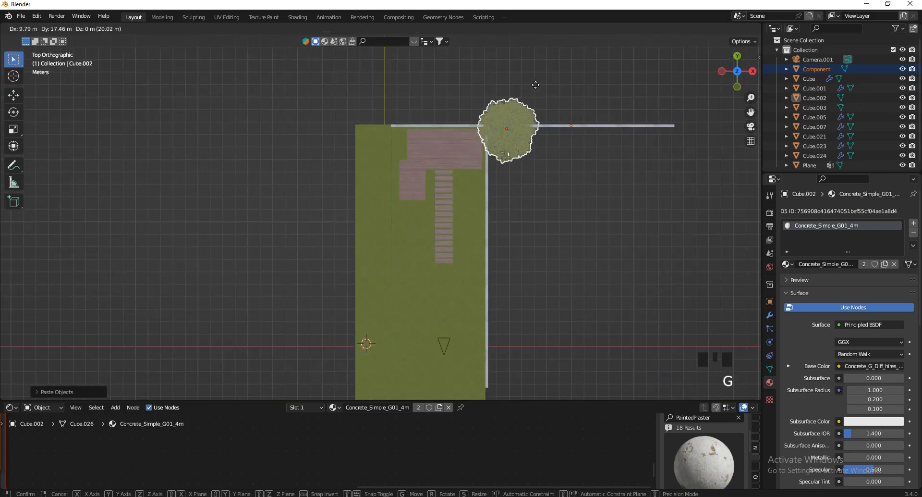
left_click(517, 58)
Add a linked duplicate behind the right wall, scaled to about 0.873
left_click_drag(735, 71, 730, 65)
scroll(538, 125, "up", 3)
key("alt+d")
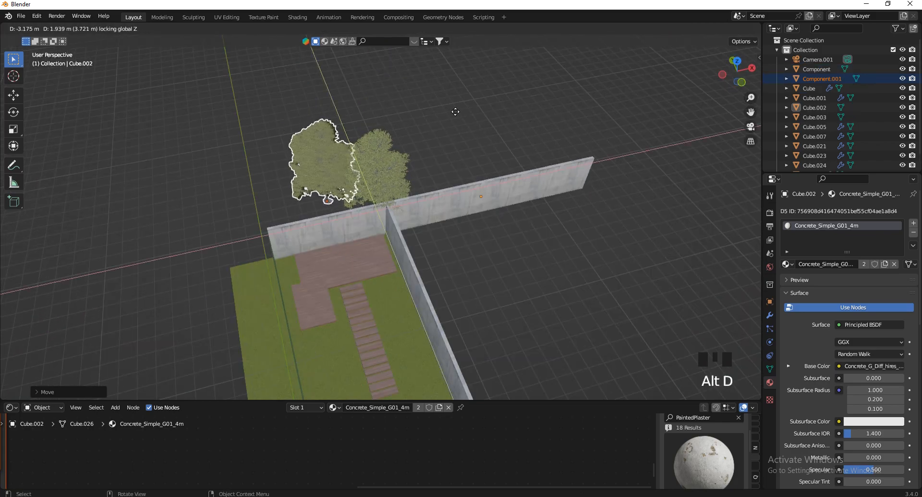
left_click(456, 107)
key("KP_0")
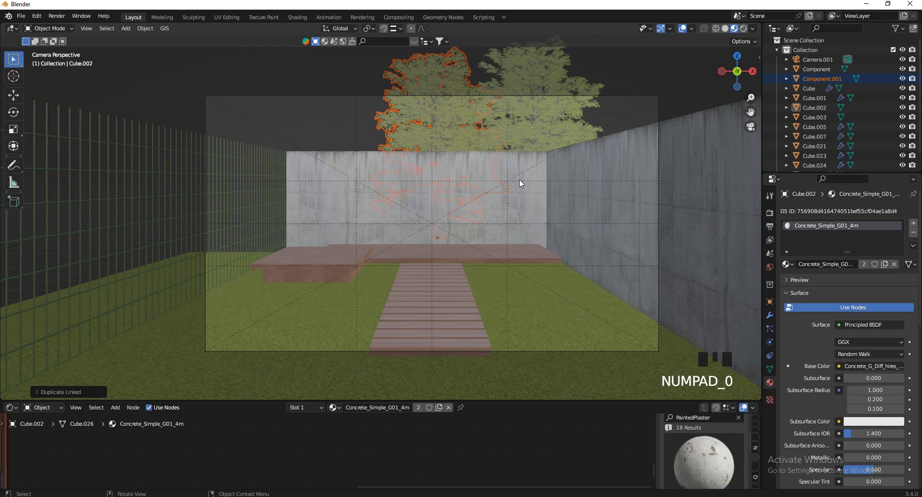
key("g")
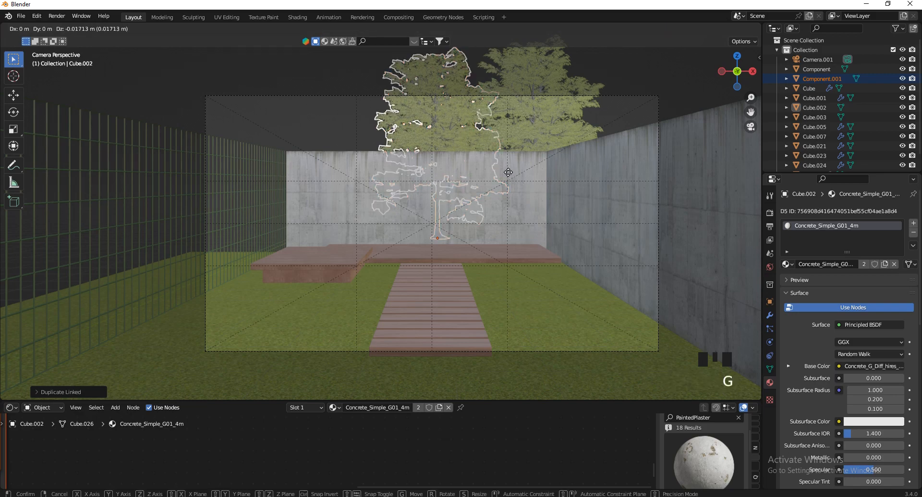
left_click(24, 208)
key("s")
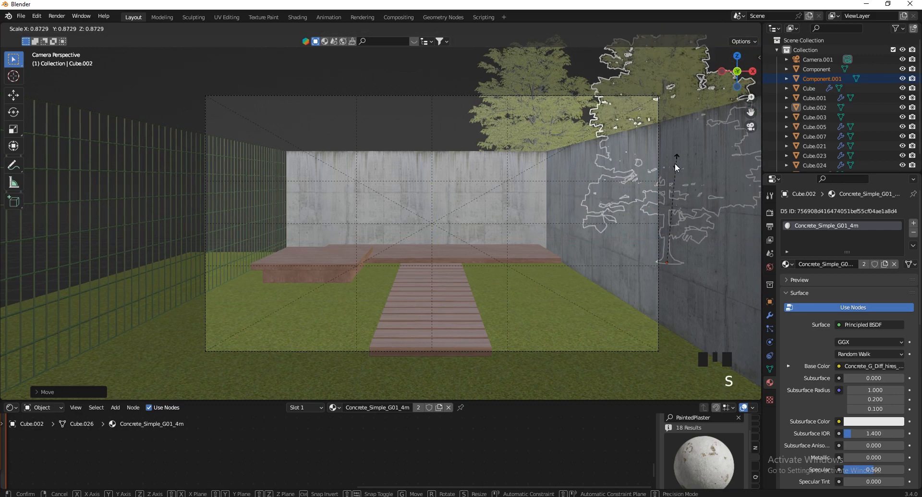
left_click(677, 147)
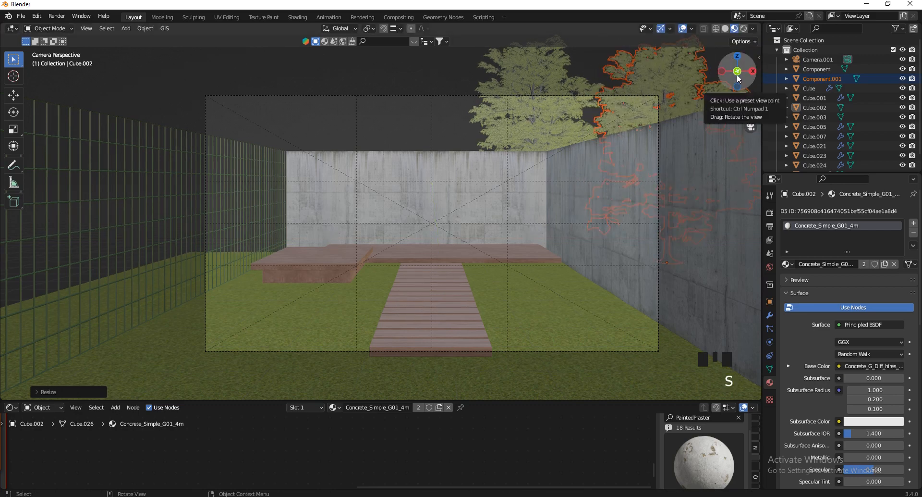
left_click_drag(739, 78, 396, 214)
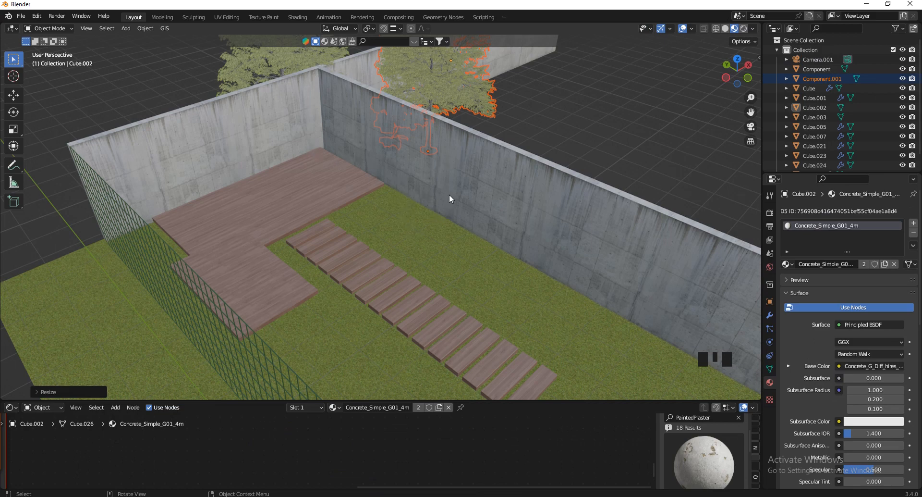
Orbit over the garden yard, then walk past the fir tree and stop on a garden view
scroll(449, 198, "down", 3)
left_click_drag(730, 83, 328, 175)
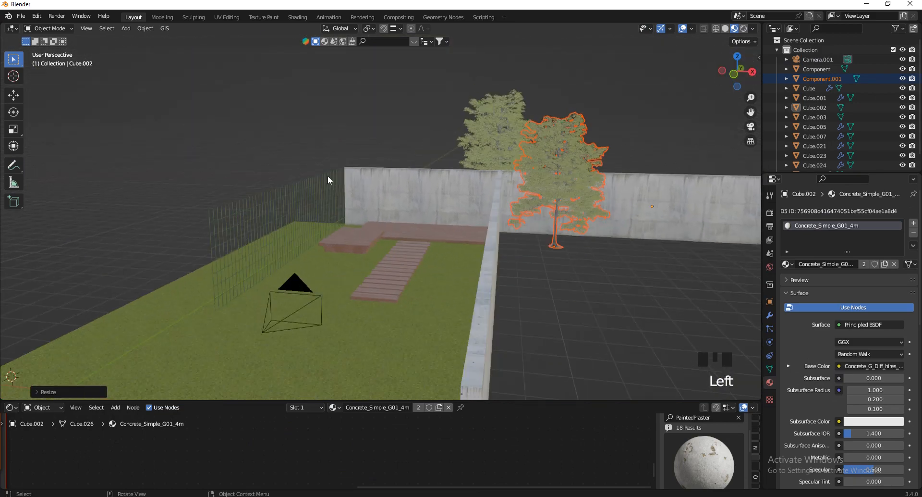
left_click_drag(735, 72, 315, 240)
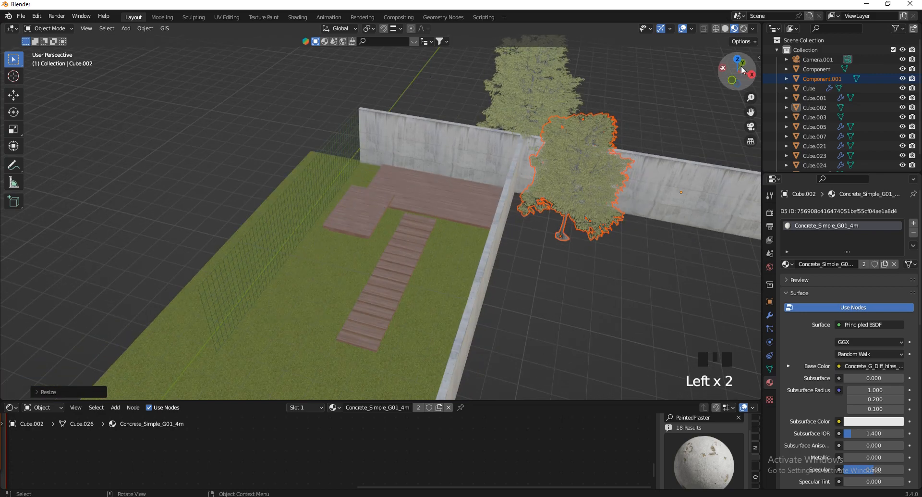
mouse_move(735, 72)
left_mouse_down()
mouse_move(711, 82)
mouse_move(738, 79)
left_mouse_up()
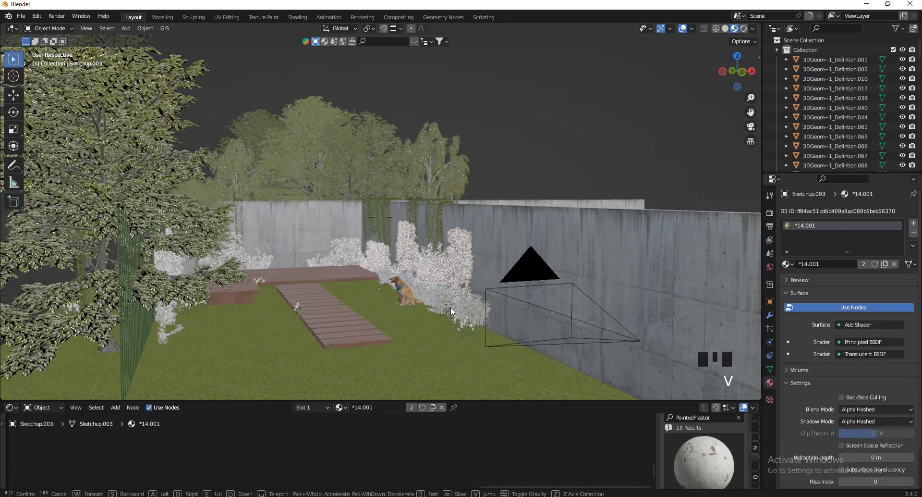
key("w")
key("s")
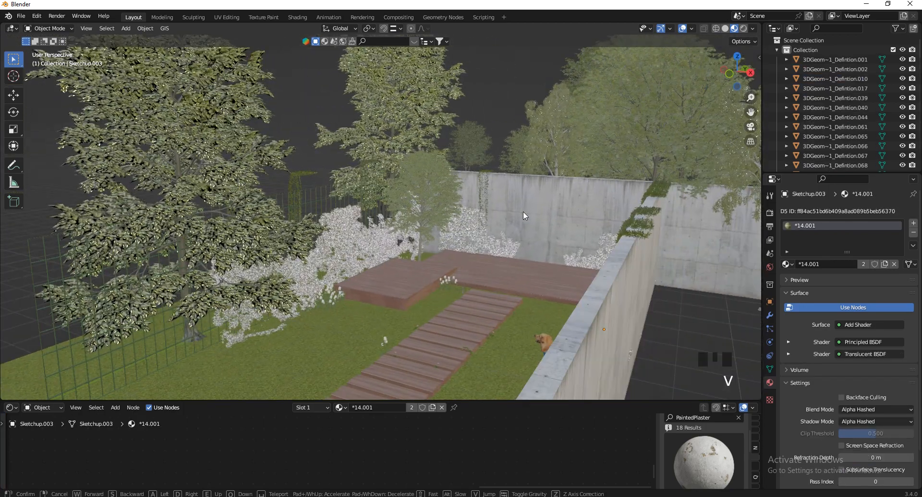
key("w")
key("a")
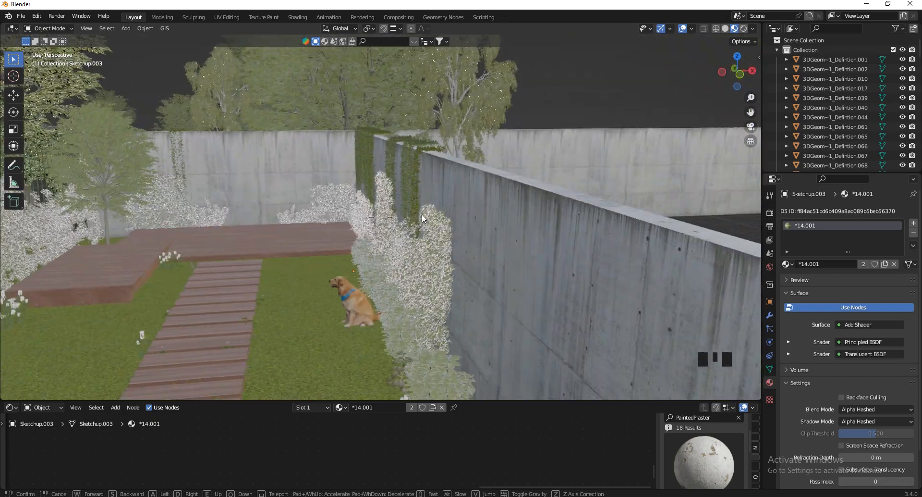
left_click(597, 101)
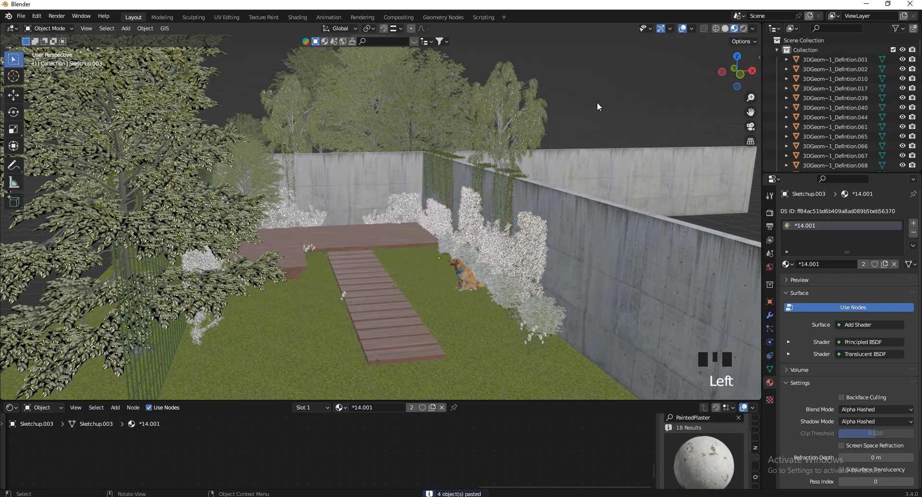
Walk up toward the wooden deck and dog and keep that deck view
key("v")
key("w")
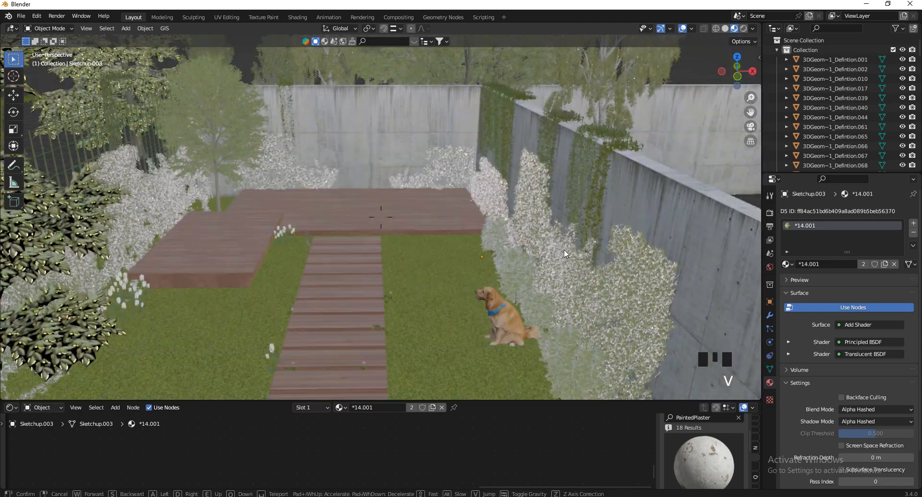
key("s")
key("w")
left_click(536, 100)
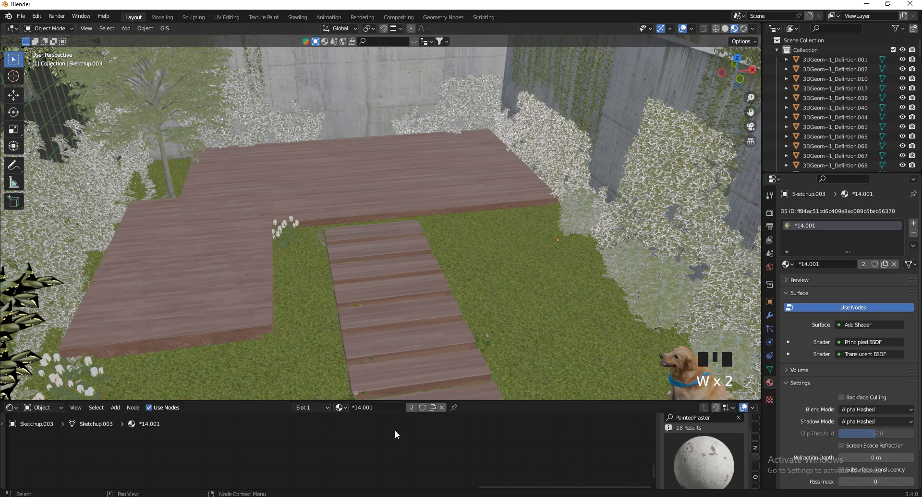
In the trees window, select all four trees and delete them
left_click(409, 461)
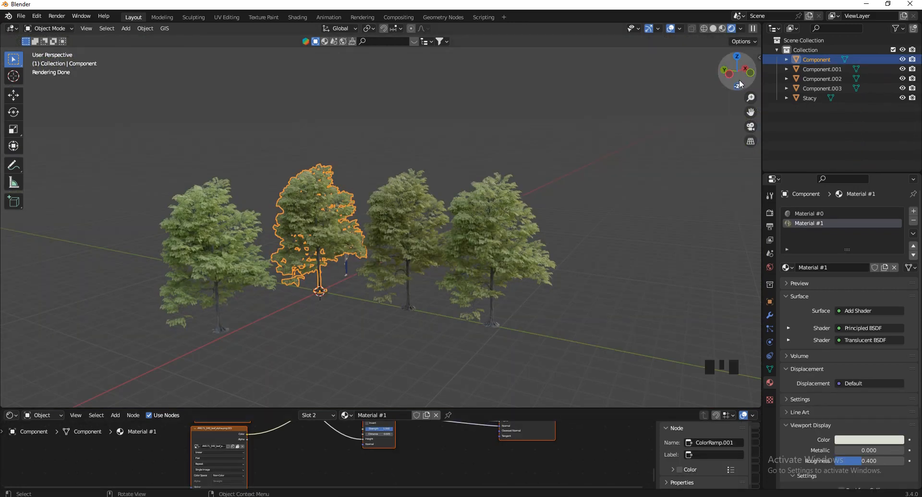
left_click_drag(736, 72, 743, 73)
key("a")
key("x")
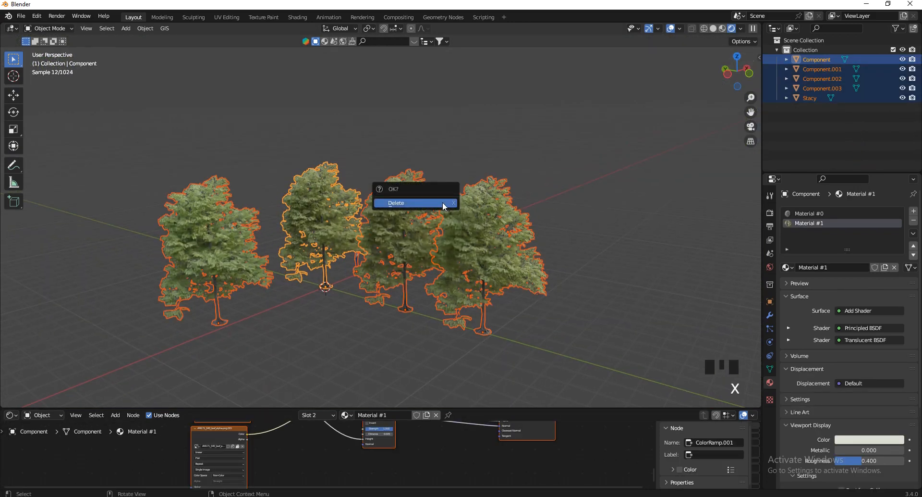
left_click(444, 201)
Switch to Solid shading and start a SketchUp (.skp) scene import
left_click(715, 29)
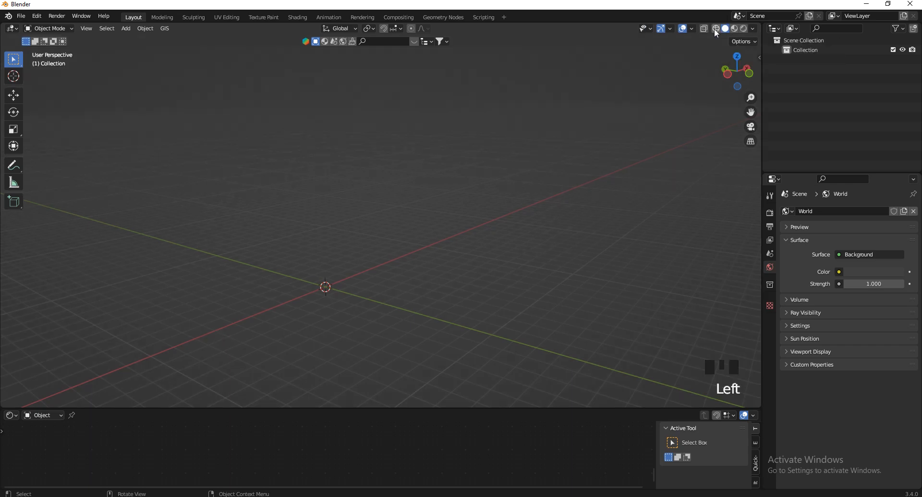
scroll(505, 282, "up", 2)
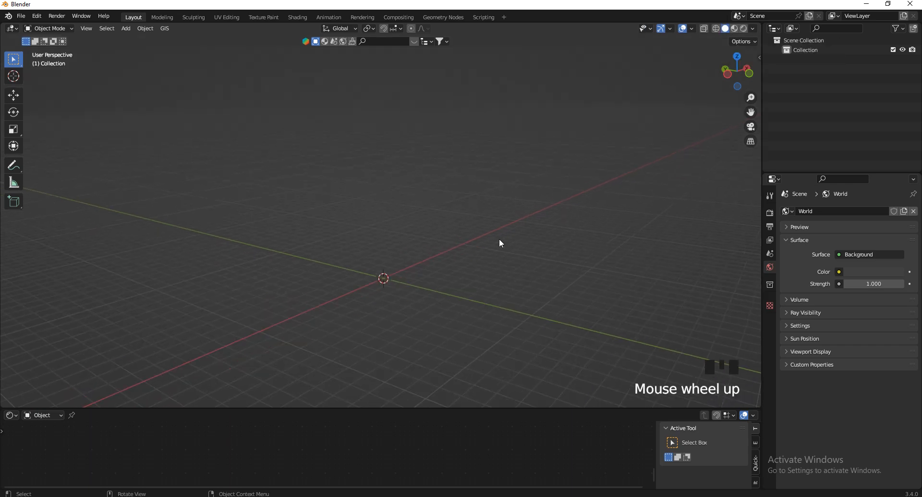
left_click(21, 15)
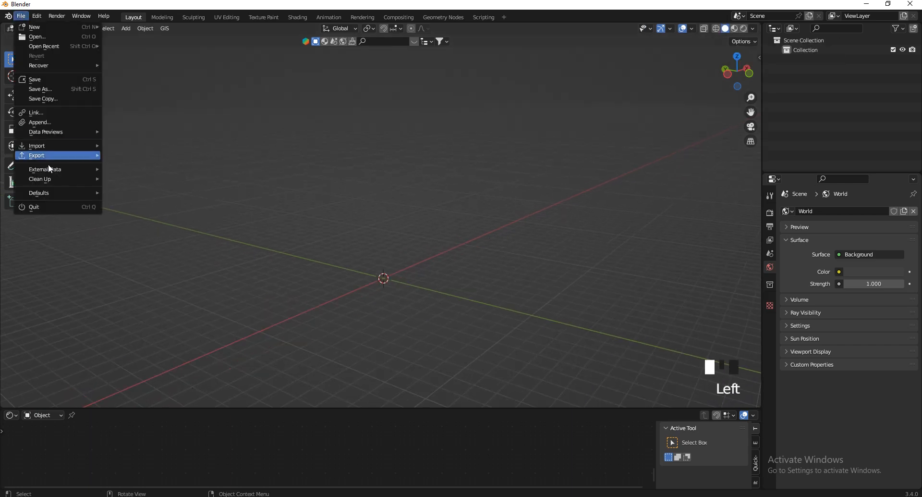
mouse_move(57, 143)
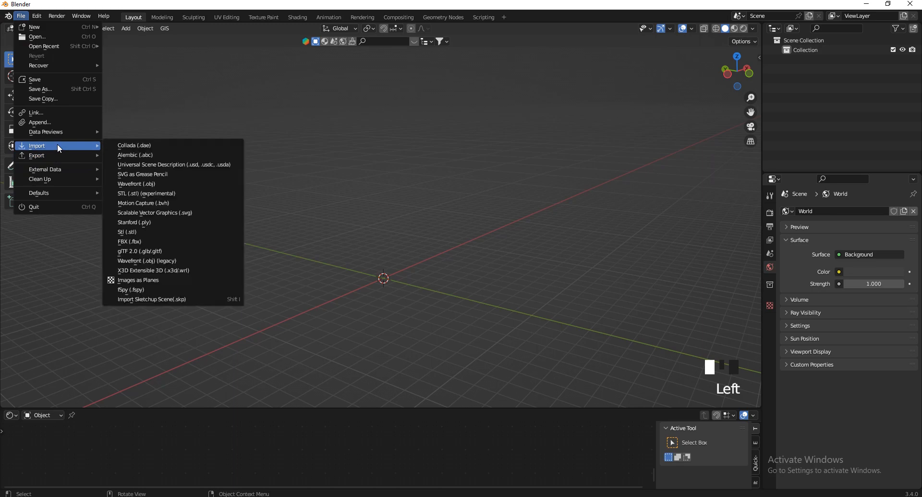
left_click(184, 298)
key("alt+Tab")
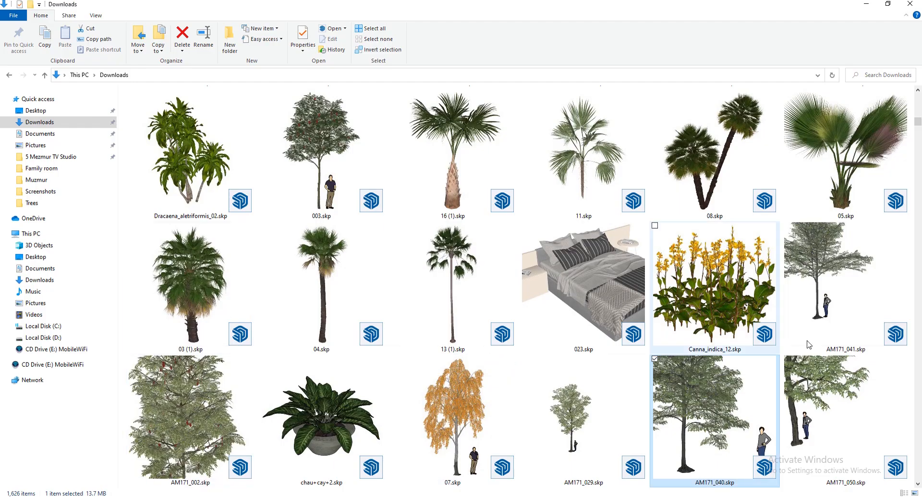
Scroll down the Downloads folder, select Sofa+set.skp and drag it toward Blender
left_click(919, 484)
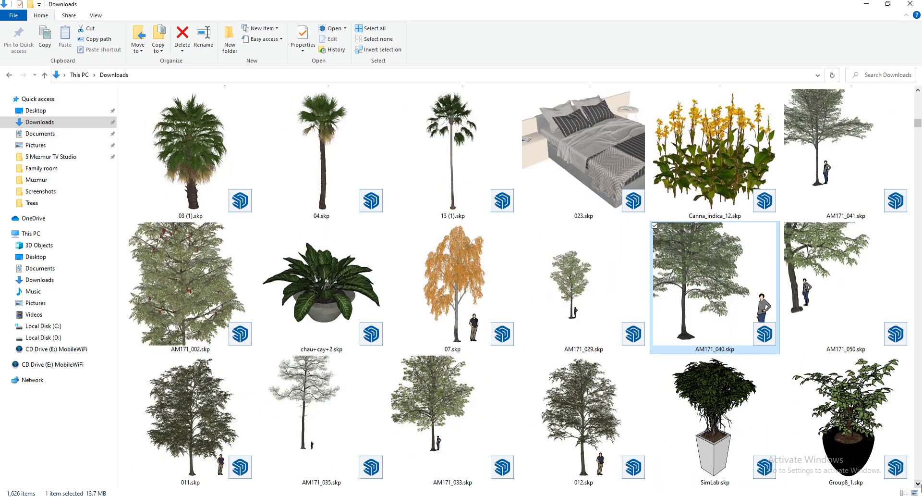
left_click(919, 484)
left_click(919, 485)
left_click(920, 484)
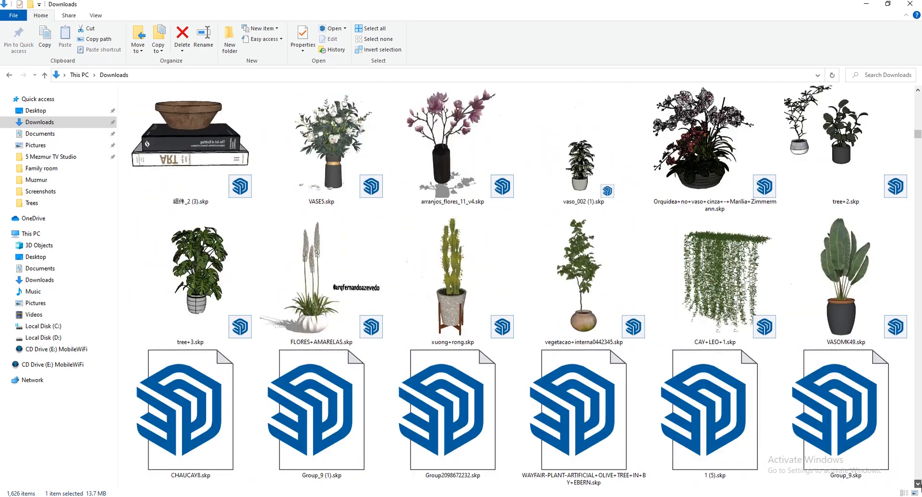
left_click(920, 484)
left_click(919, 484)
left_click(920, 484)
left_click(918, 484)
left_click(918, 484)
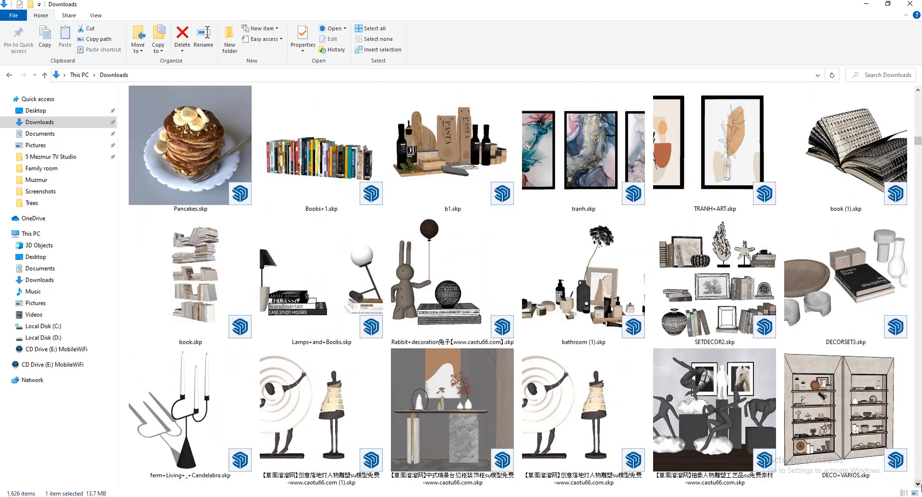
left_click(918, 484)
left_click(918, 484)
left_click(918, 484)
left_click(918, 484)
left_click(918, 484)
left_click(918, 484)
left_click(918, 484)
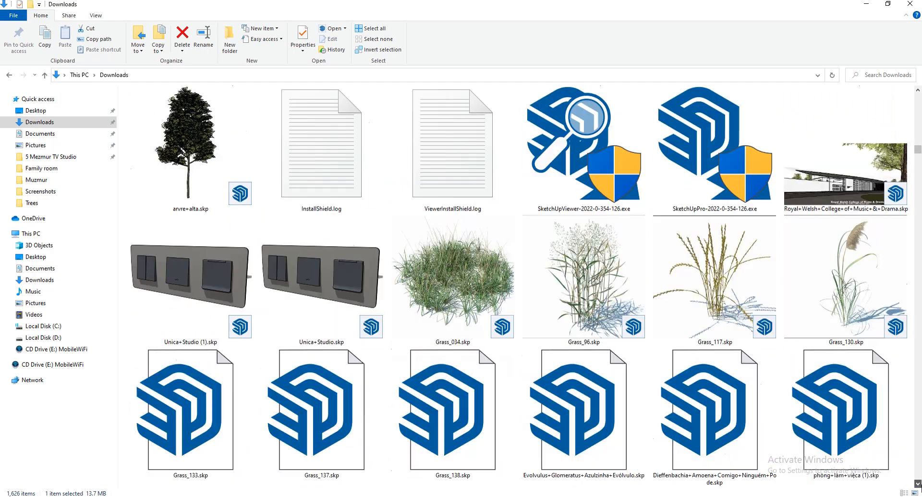
left_click(918, 484)
left_click(918, 484)
left_click(918, 483)
left_click(918, 484)
left_click(918, 484)
left_click(918, 483)
left_click(918, 484)
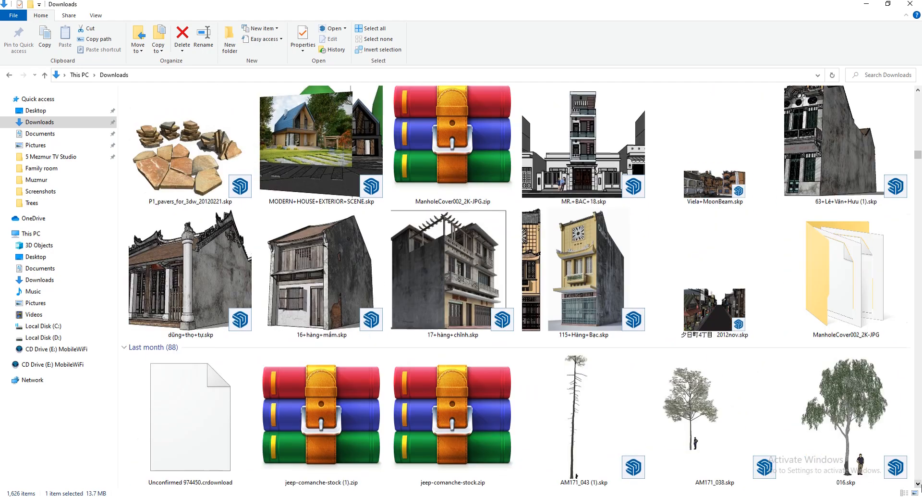
left_click(919, 484)
left_click(918, 484)
left_click(918, 484)
left_click(918, 484)
left_click(918, 484)
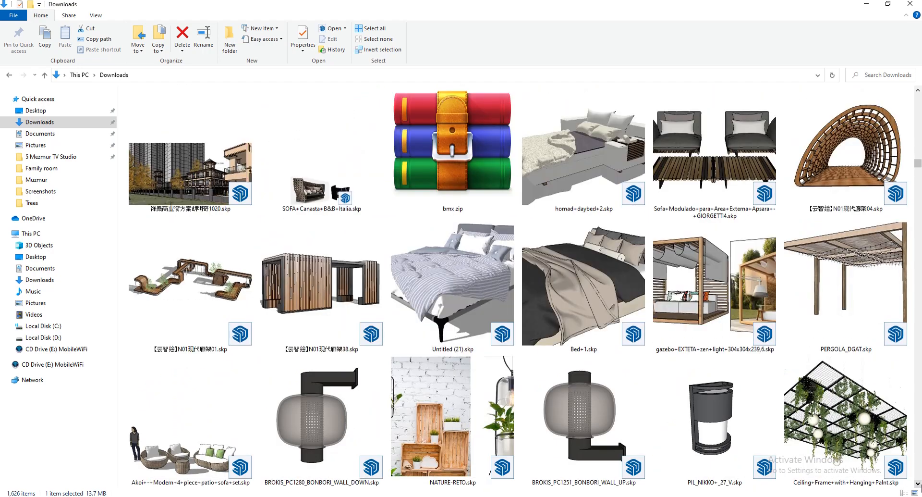
left_click(918, 484)
left_click(321, 429)
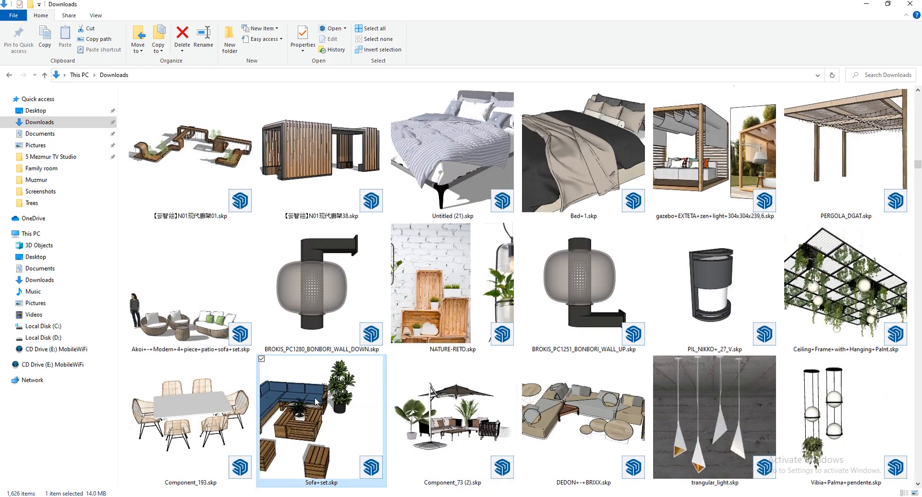
left_click_drag(321, 416, 581, 477)
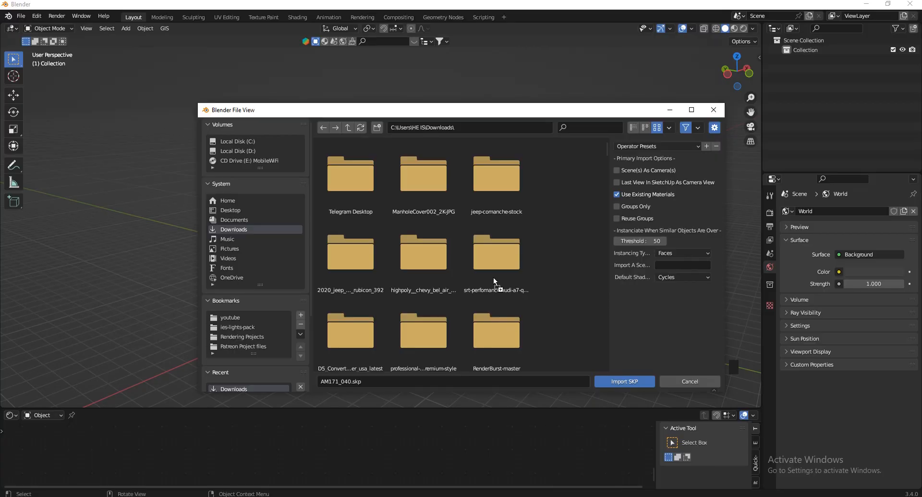
Import Sofa+set.skp and walk the view around to the front of the sofa set
left_click_drag(494, 278, 495, 279)
left_click(624, 382)
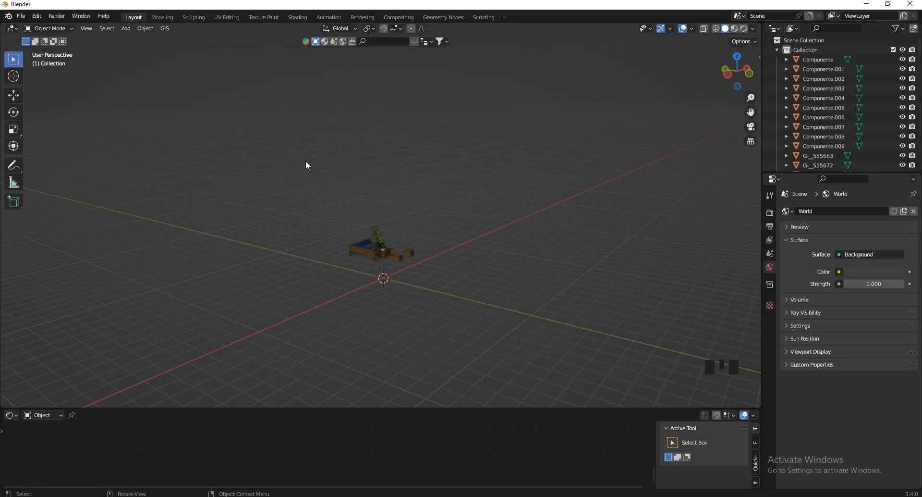
scroll(405, 215, "up", 4)
key("v")
key("w")
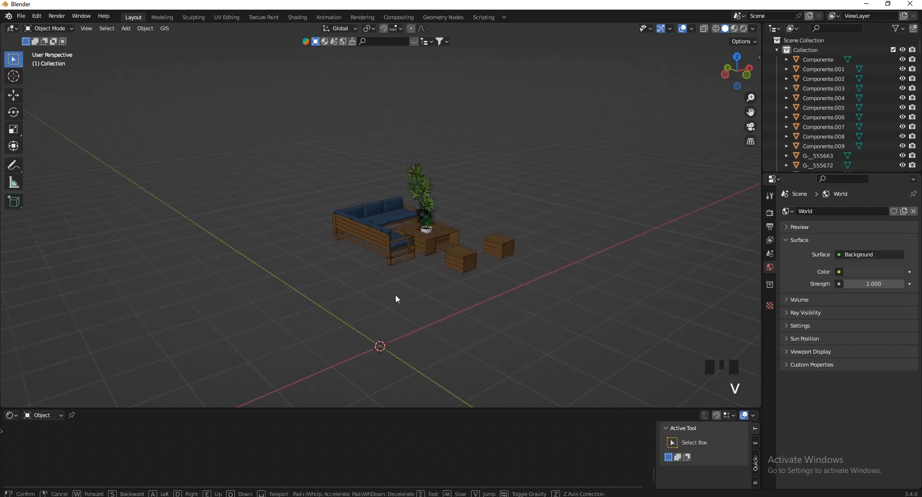
key("d")
key("w")
key("d")
key("w")
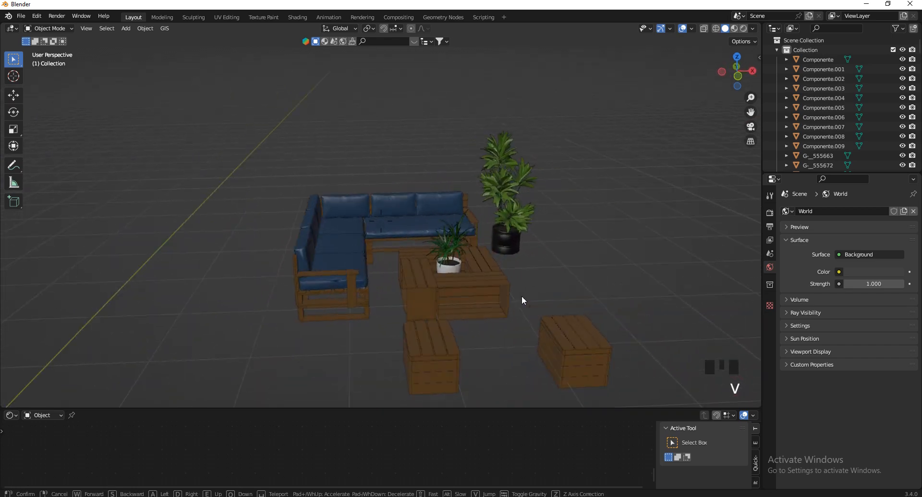
left_click(430, 298)
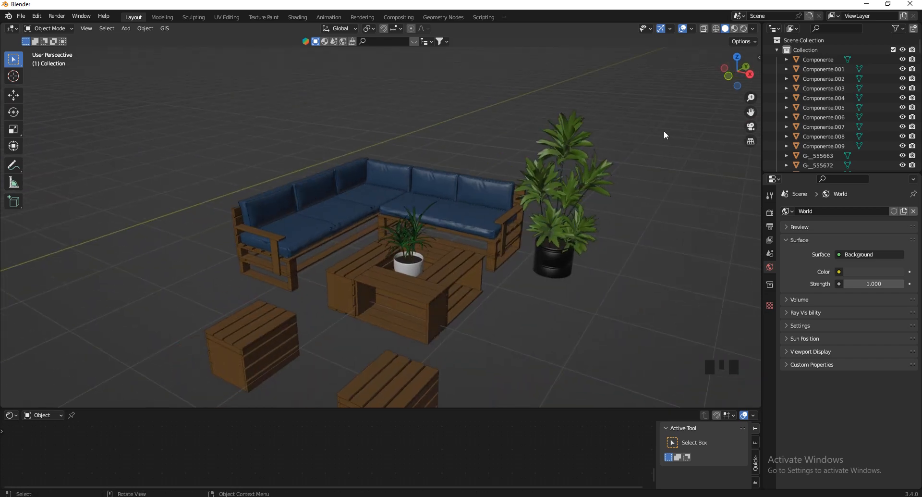
Switch to Material Preview, select the seat cushions and enlarge the Shader Editor
left_click(735, 29)
left_click(450, 212)
key("v")
key("s")
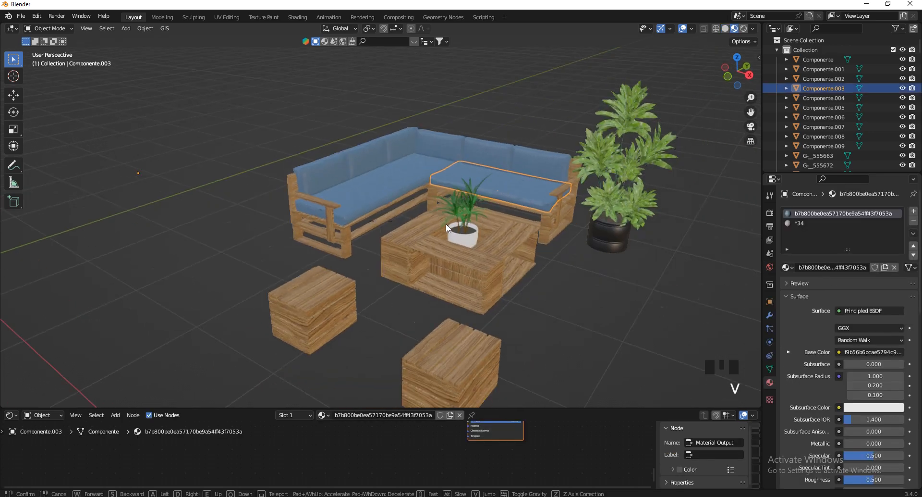
left_click(447, 214)
left_click(402, 180)
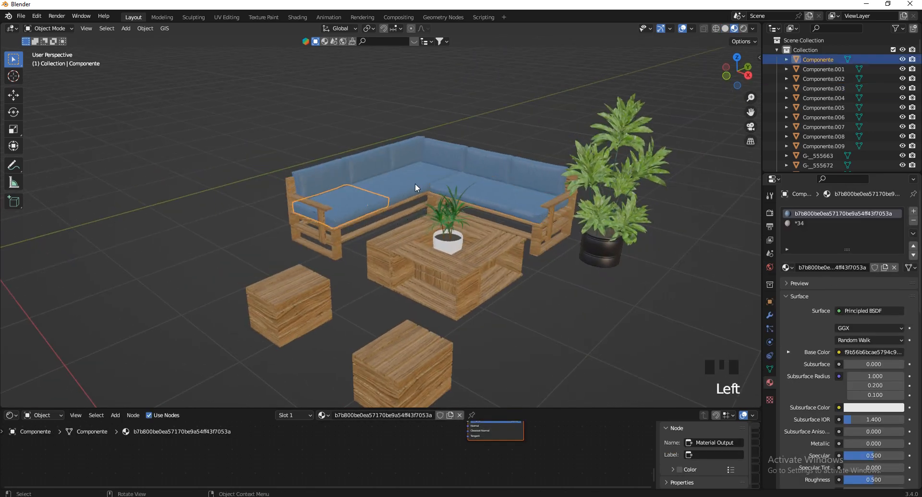
left_click(416, 185)
left_click_drag(388, 408, 380, 294)
scroll(338, 442, "down", 7)
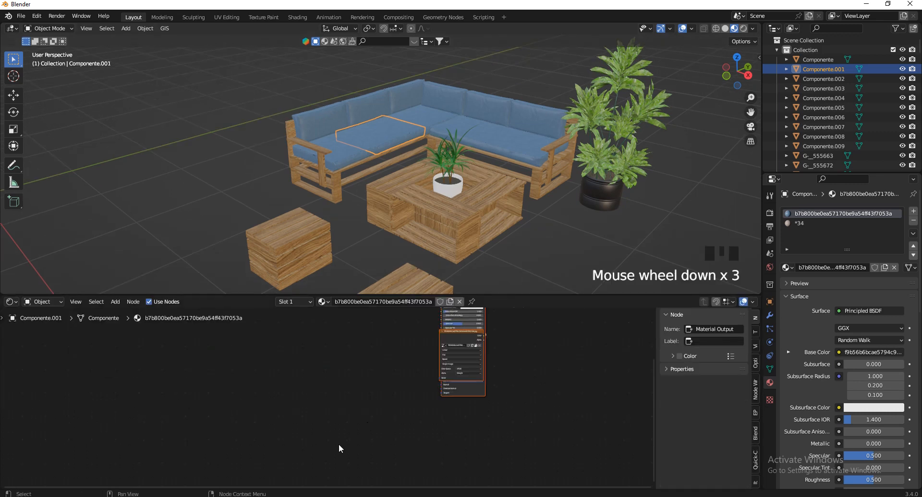
scroll(432, 363, "up", 6)
Move the cushion material's Image Texture node to the left
left_click(439, 370)
key("g")
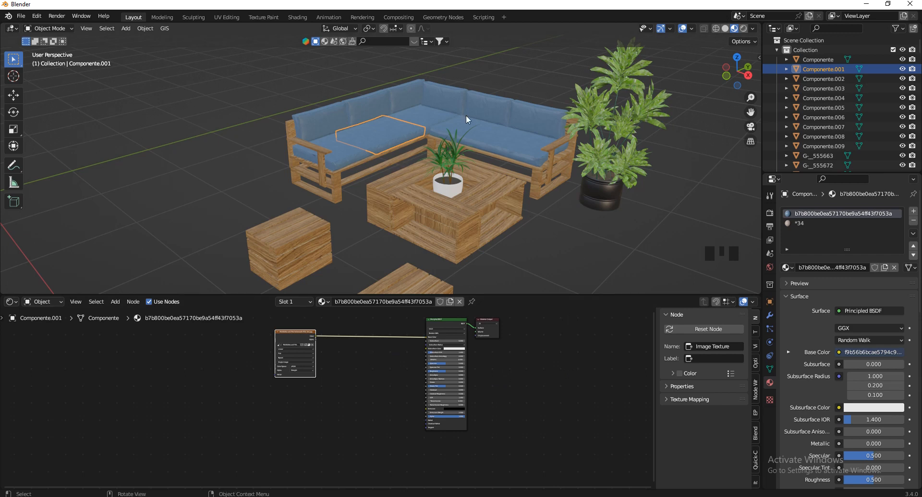
scroll(356, 432, "down", 7)
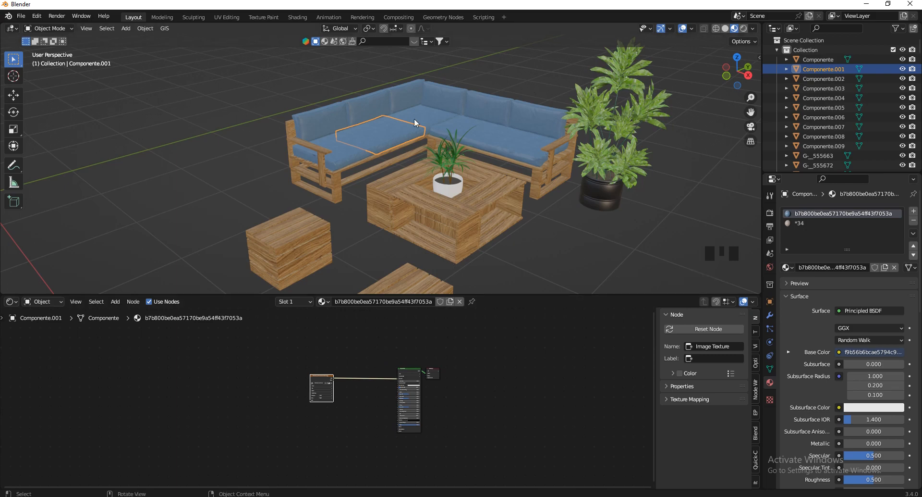
scroll(418, 166, "up", 6)
Delete the small potted plant on the table and the tall plant's leaves
left_click(385, 181)
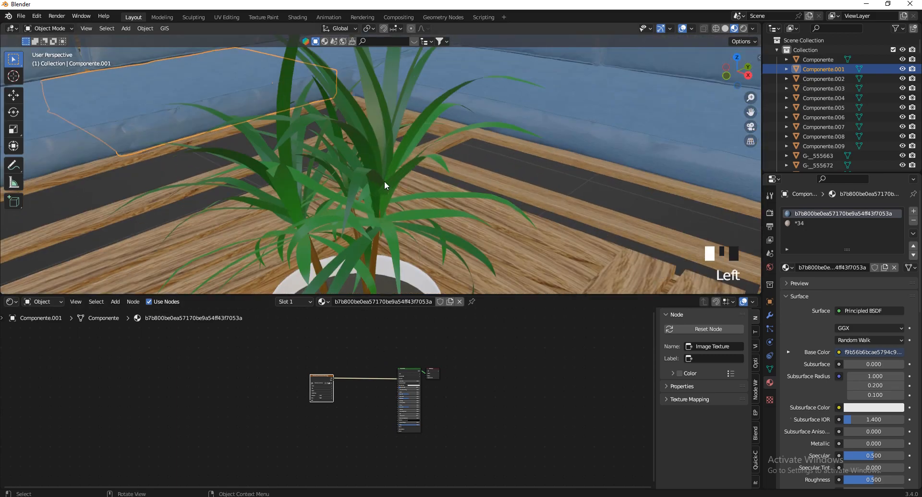
scroll(385, 181, "down", 5)
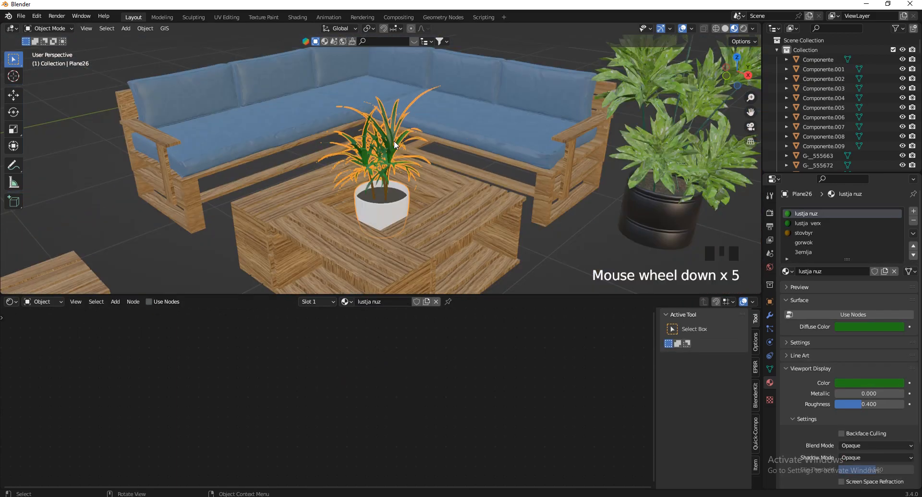
key("x")
left_click(395, 192)
scroll(522, 186, "down", 3)
scroll(511, 216, "up", 6)
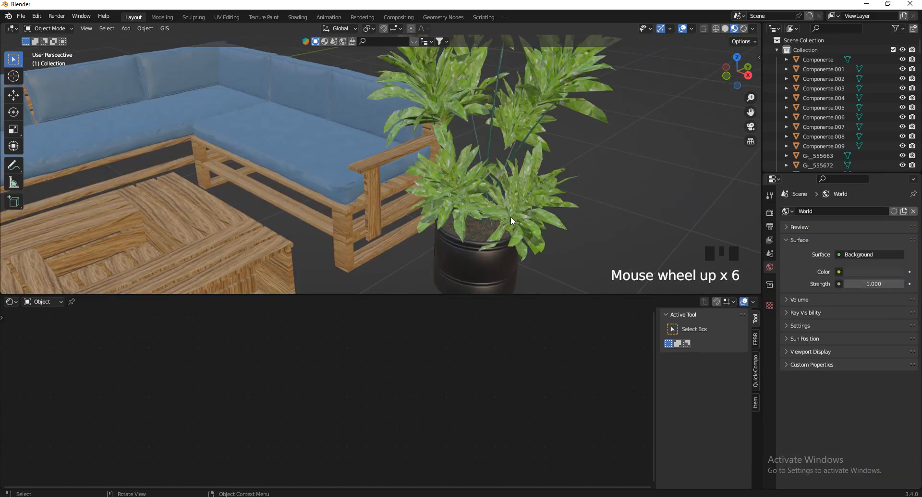
left_click(511, 216)
scroll(511, 217, "down", 1)
key("x")
left_click(581, 188)
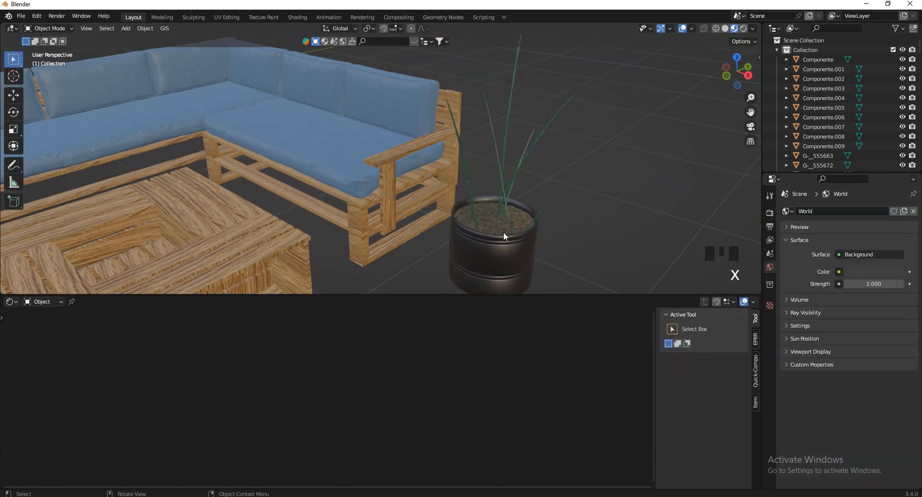
Delete the tall plant's black pot, remaining stems and soil disc
left_click(504, 231)
key("x")
left_click(503, 231)
left_click(504, 195)
key("x")
left_click(505, 195)
left_click(503, 225)
key("x")
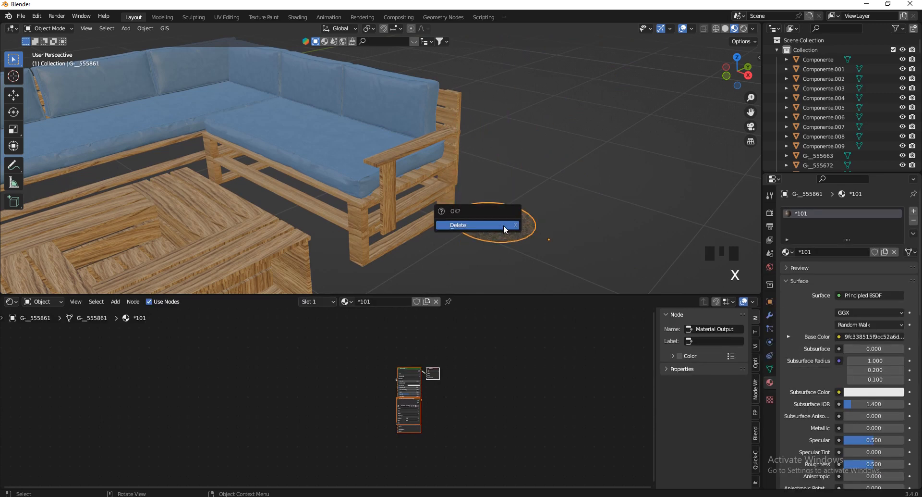
left_click(503, 225)
scroll(506, 160, "down", 7)
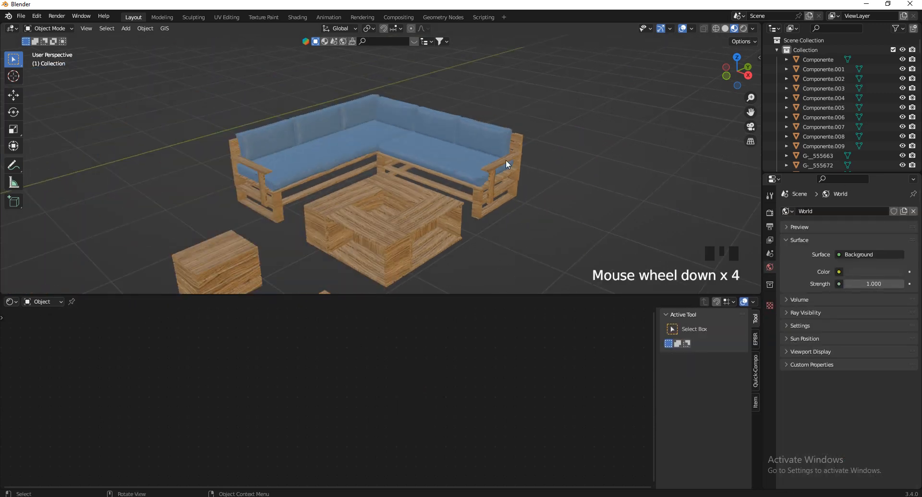
left_click(505, 164)
Select the table's wooden strips, leaving them in place
scroll(490, 162, "up", 2)
left_click(409, 162)
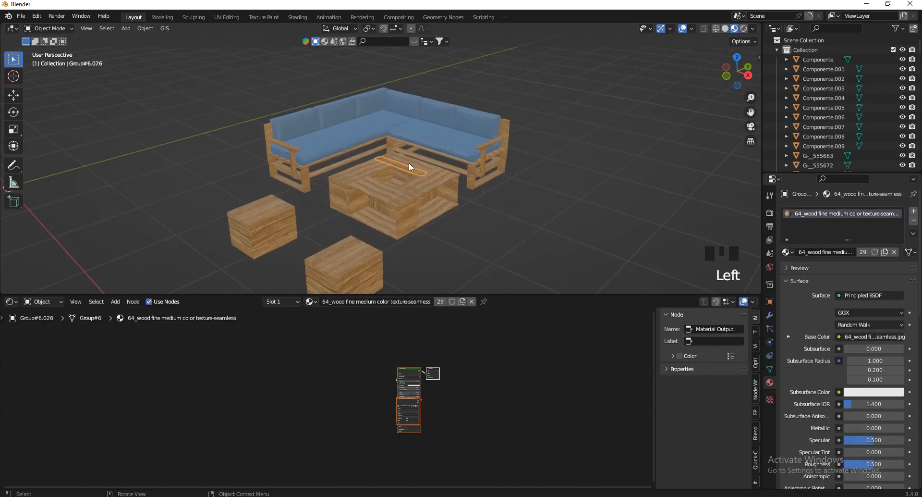
left_click(347, 183)
key("g")
key("Escape")
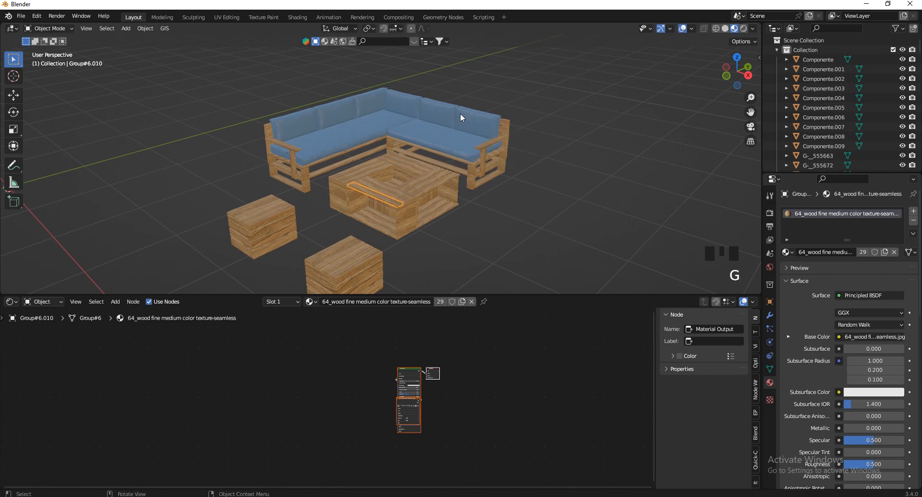
scroll(408, 166, "down", 2)
Box-select all sofa, table and stool parts and join them into the Componente object
left_click_drag(548, 71, 245, 250)
scroll(365, 137, "up", 4)
left_click(335, 155, "shift")
scroll(384, 156, "down", 3)
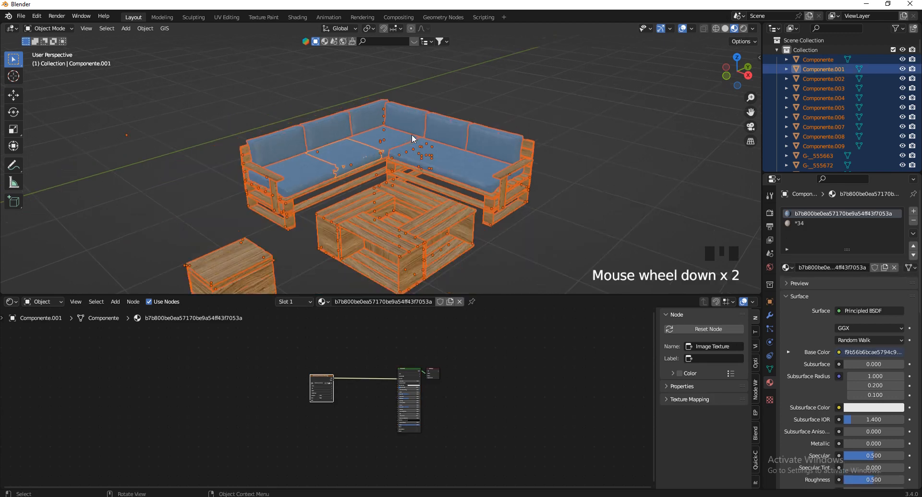
left_click(440, 160, "shift")
left_click(319, 173, "shift")
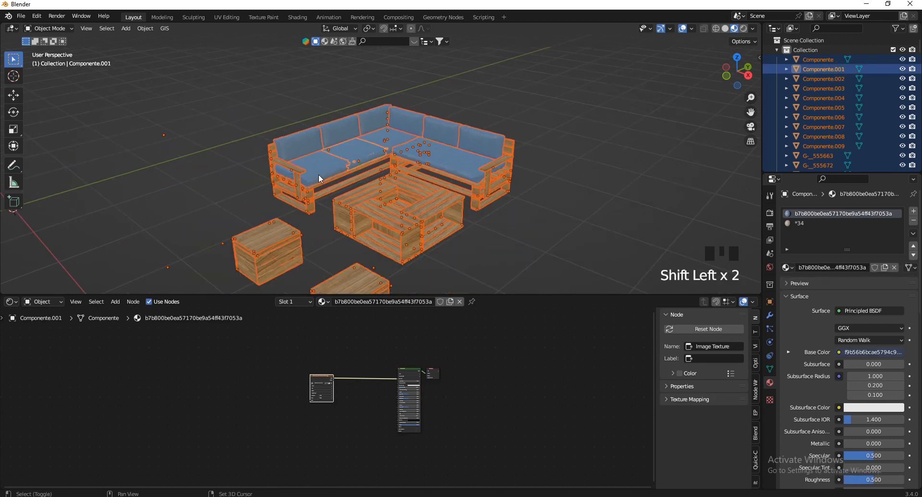
left_click(361, 158, "shift")
right_click(334, 185)
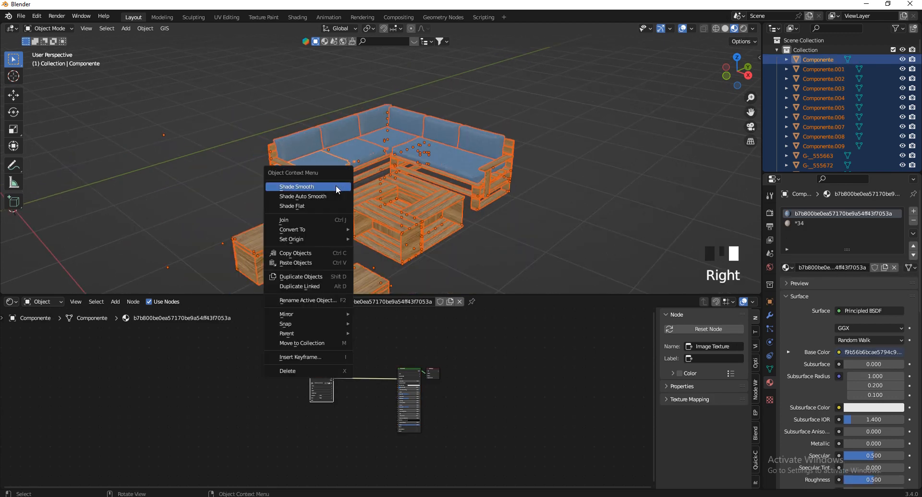
left_click(295, 220)
Reselect the joined sofa set, enter Edit Mode and switch to Face select mode
left_click(502, 124)
left_click(464, 166)
scroll(463, 158, "down", 3)
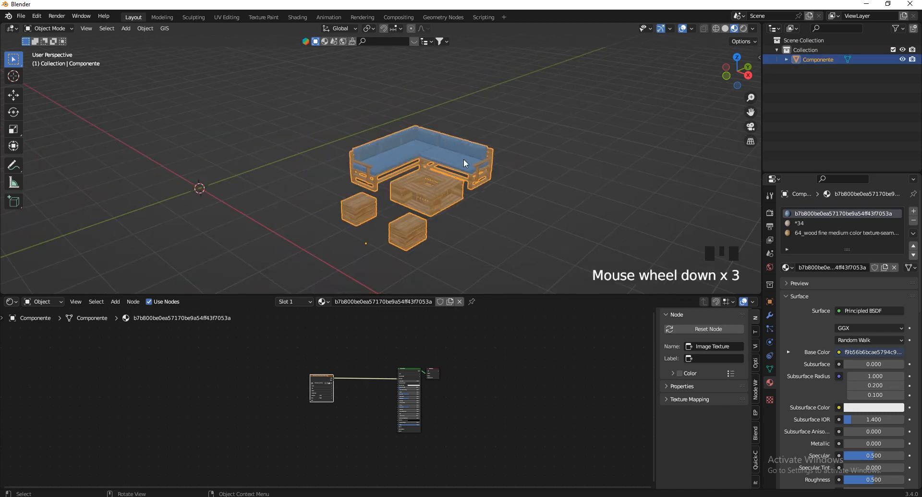
key("g")
key("Escape")
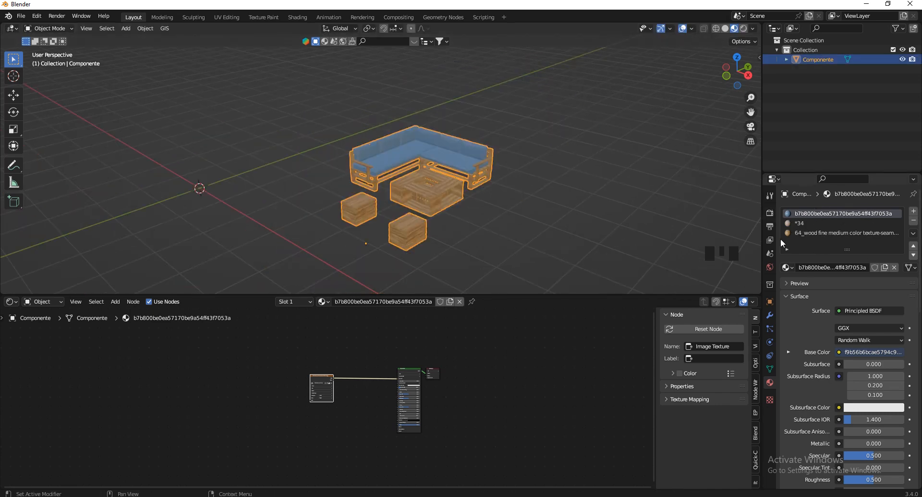
scroll(448, 183, "up", 6)
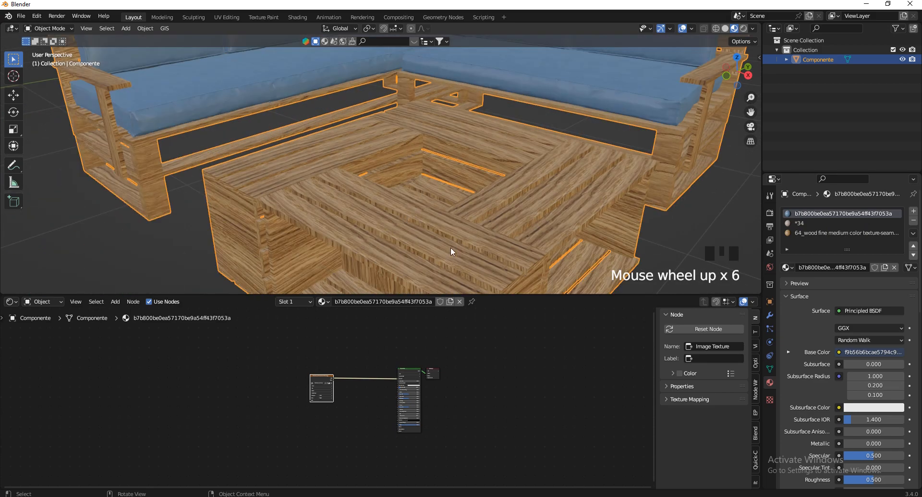
scroll(482, 243, "up", 3)
scroll(445, 192, "down", 2)
key("Tab")
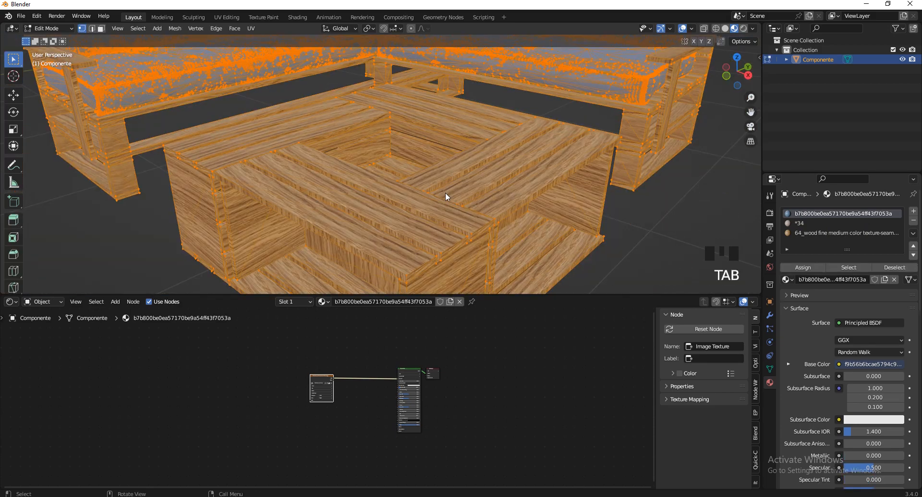
left_click(101, 28)
left_click(393, 193)
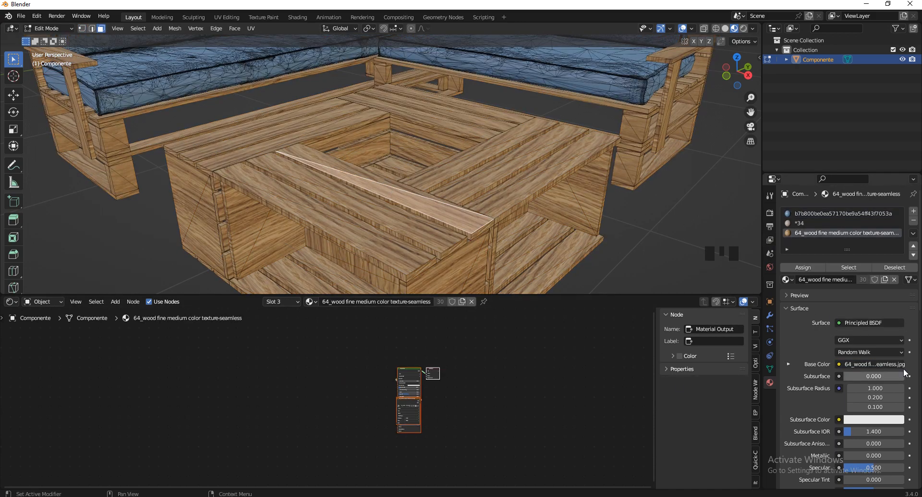
scroll(874, 406, "down", 4)
scroll(418, 457, "up", 6)
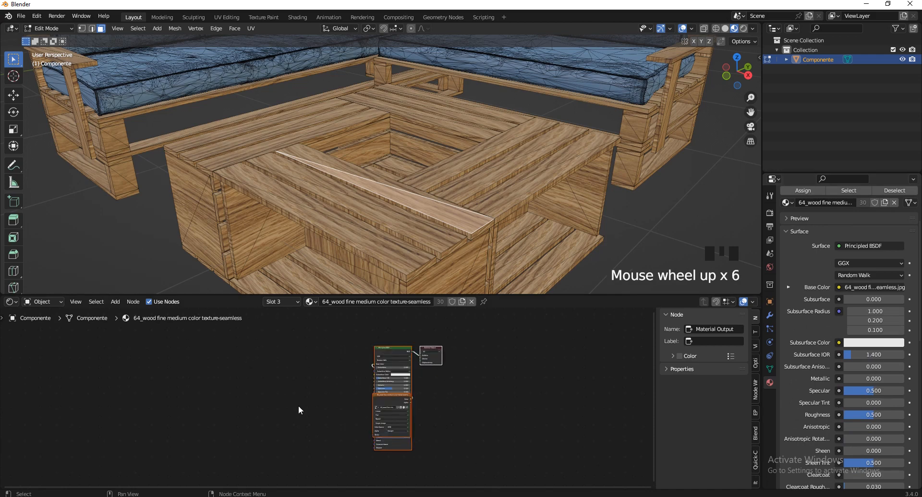
scroll(390, 427, "down", 3)
scroll(405, 172, "down", 6)
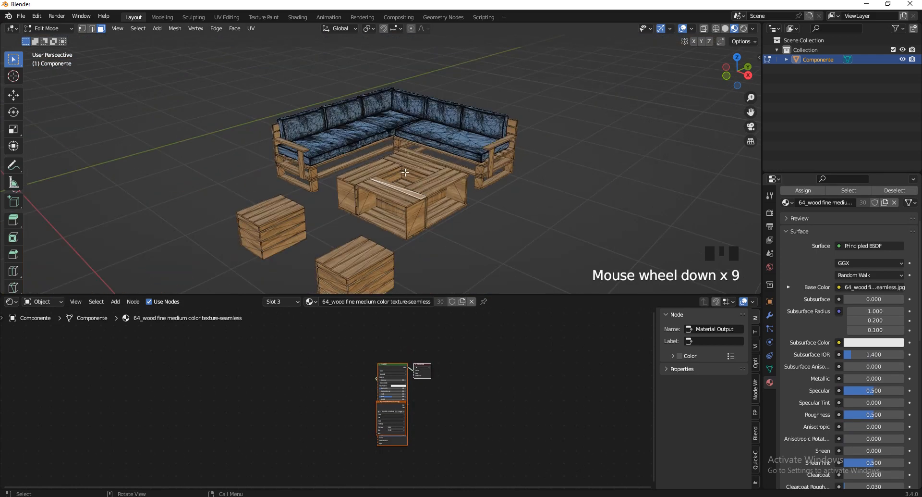
scroll(320, 132, "up", 3)
scroll(250, 144, "up", 9)
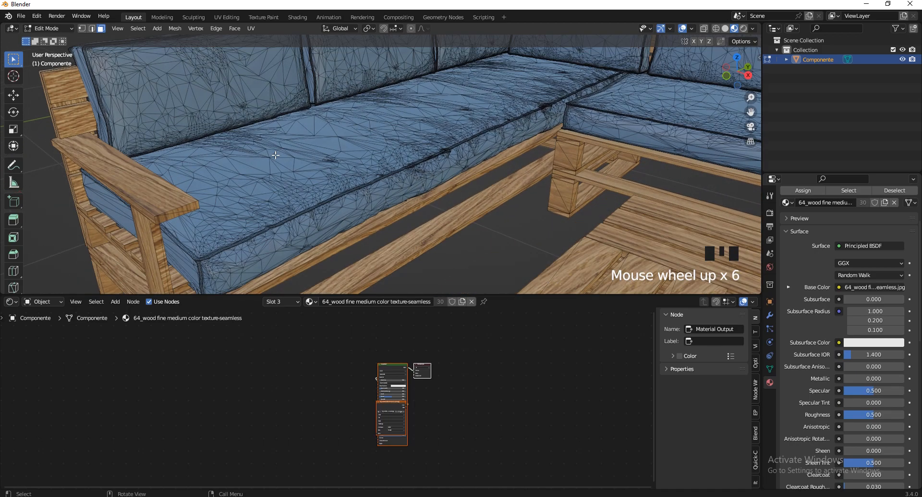
left_click(299, 232)
scroll(307, 233, "down", 1)
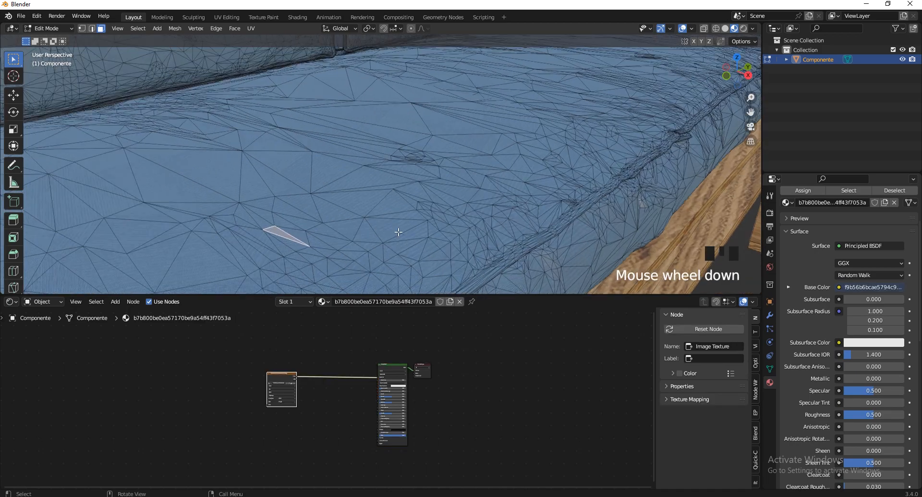
scroll(399, 231, "up", 1)
scroll(332, 206, "down", 3)
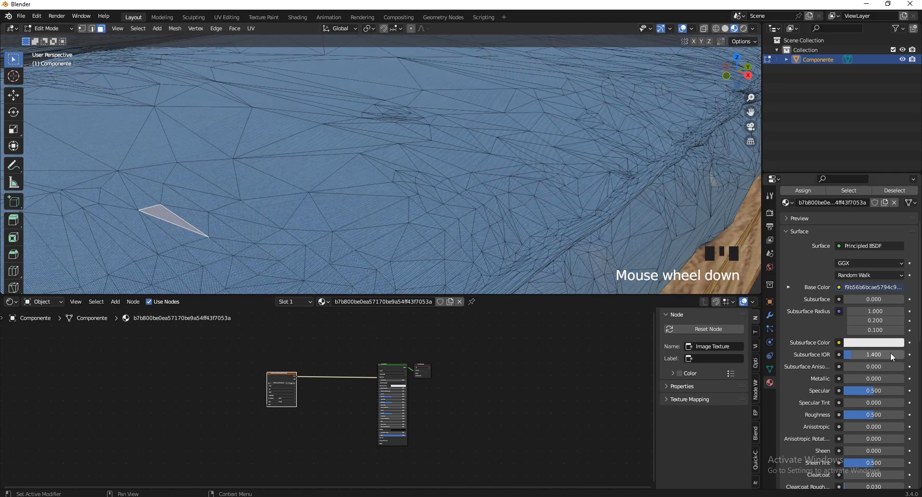
scroll(860, 373, "up", 2)
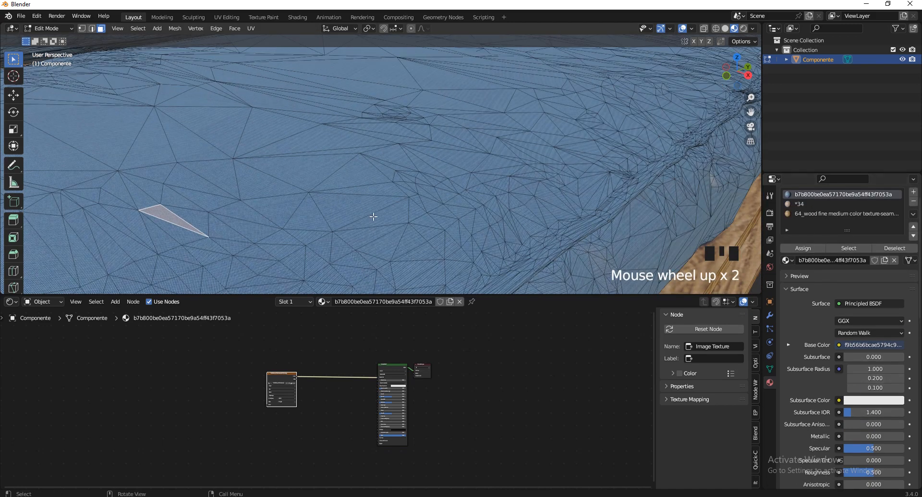
scroll(373, 216, "down", 12)
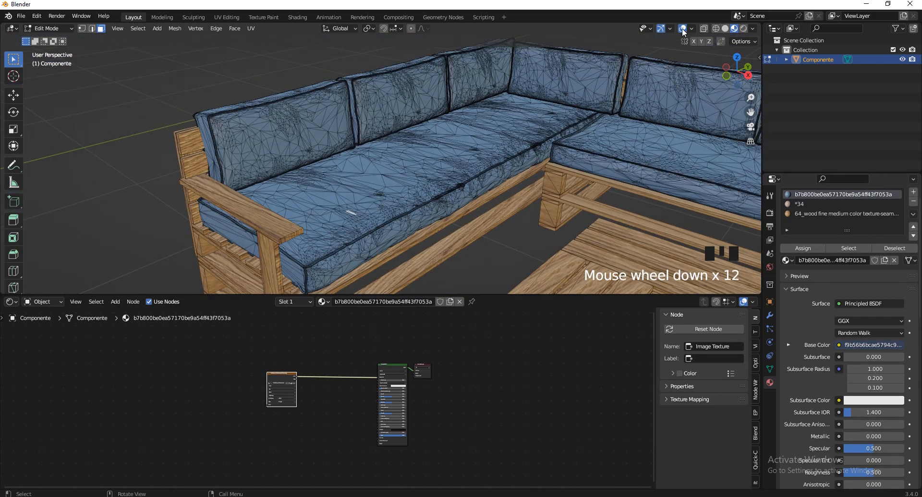
left_click(683, 29)
scroll(293, 213, "up", 7)
scroll(293, 214, "down", 3)
scroll(293, 214, "up", 3)
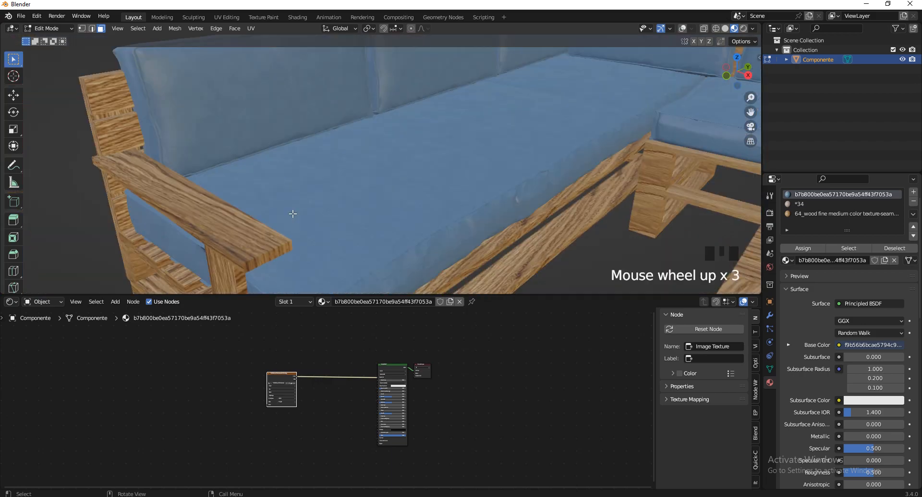
scroll(294, 215, "up", 12)
scroll(317, 225, "down", 6)
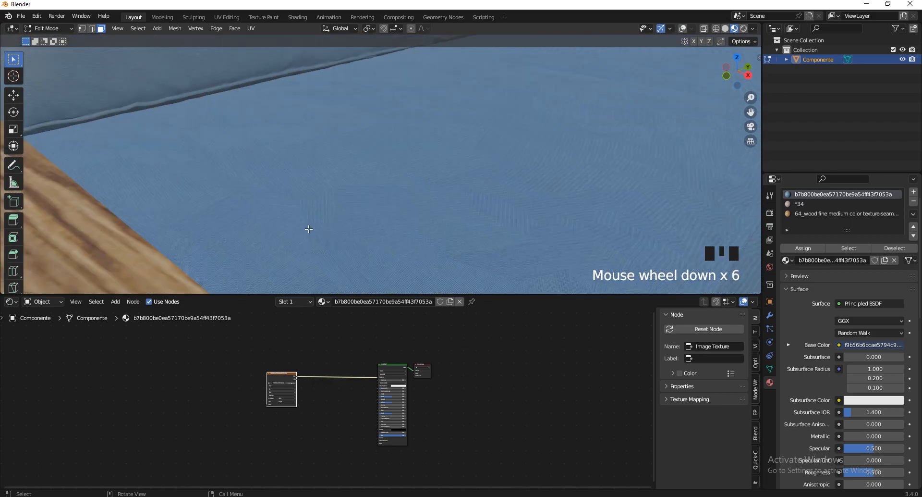
scroll(309, 230, "down", 7)
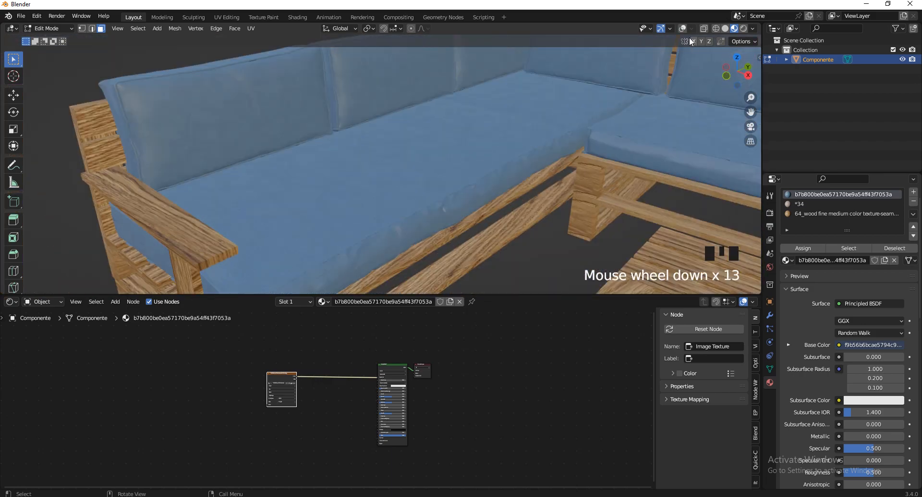
left_click(683, 28)
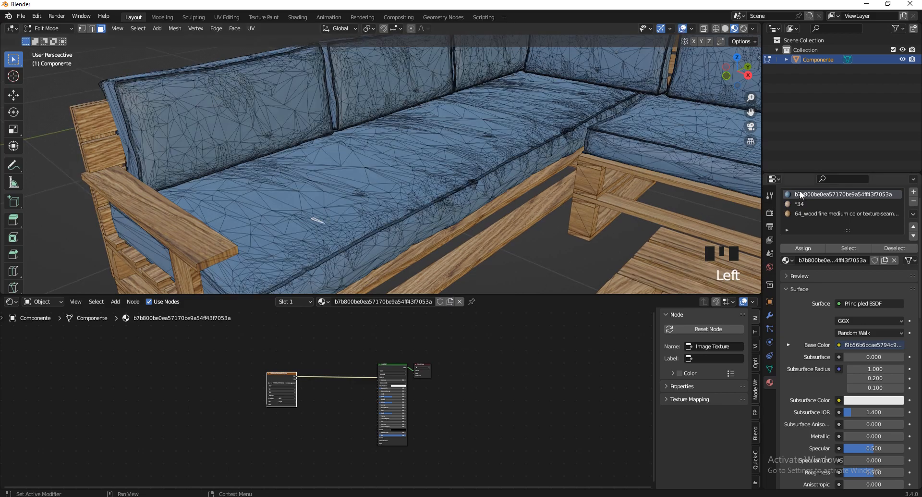
Select the cushion-material faces and unwrap them with Smart UV Project
left_click(847, 247)
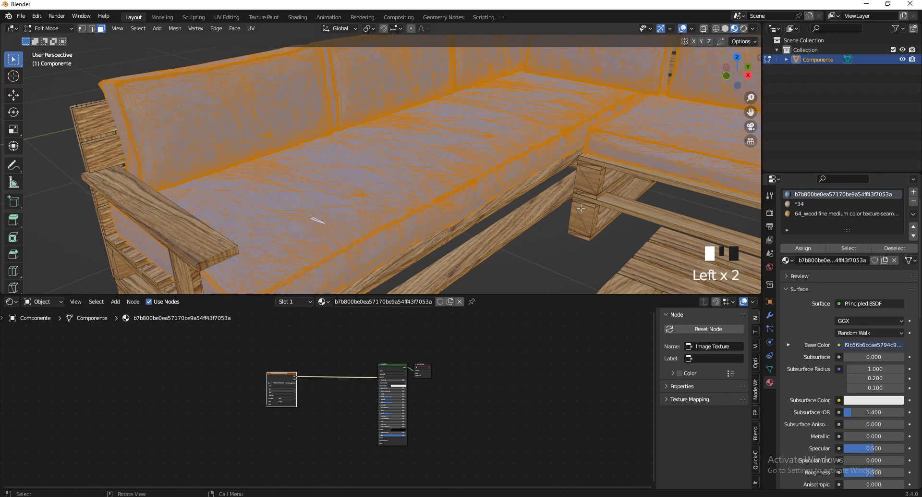
scroll(309, 191, "down", 5)
scroll(309, 190, "down", 3)
scroll(421, 177, "up", 3)
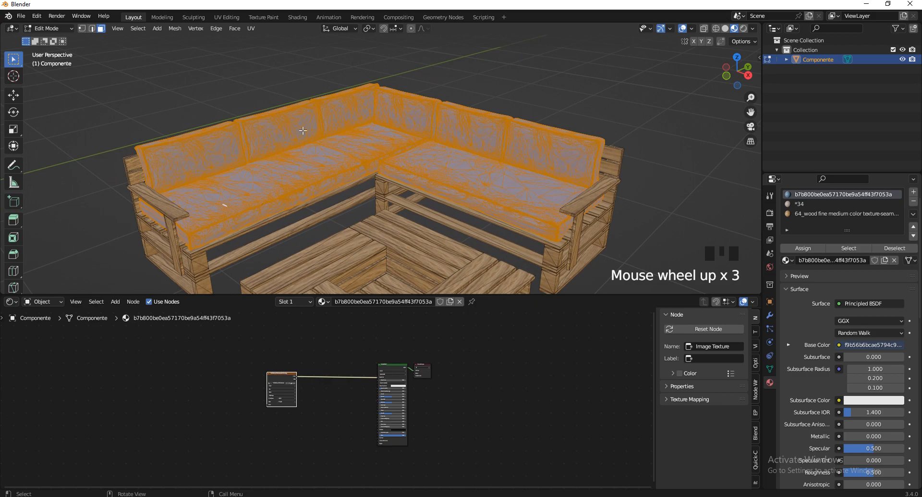
scroll(303, 131, "up", 1)
scroll(859, 276, "up", 3)
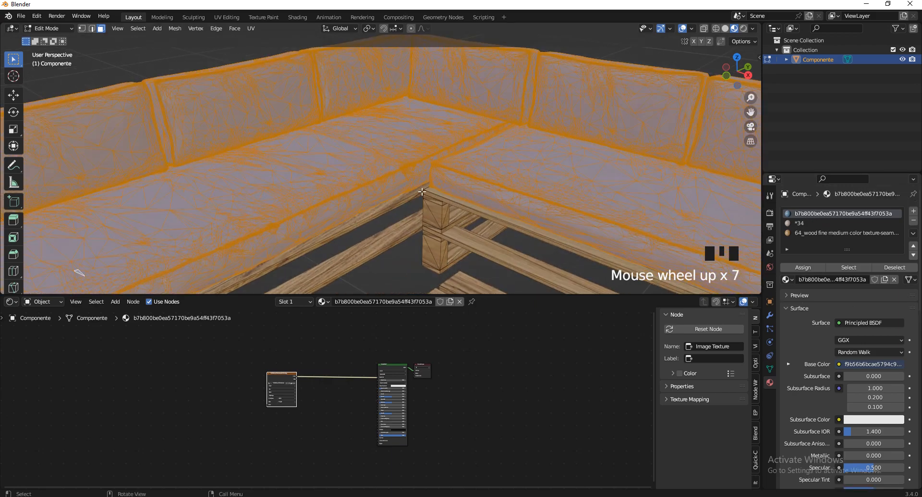
key("u")
left_click(397, 207)
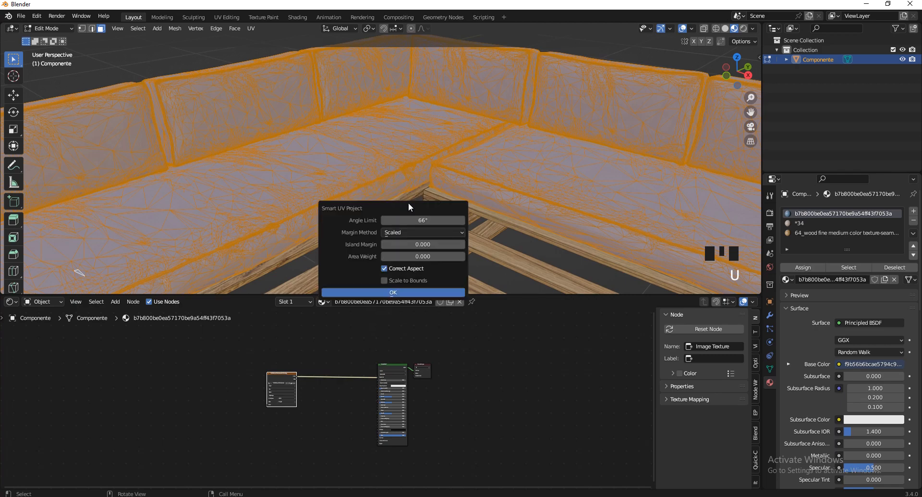
key("Return")
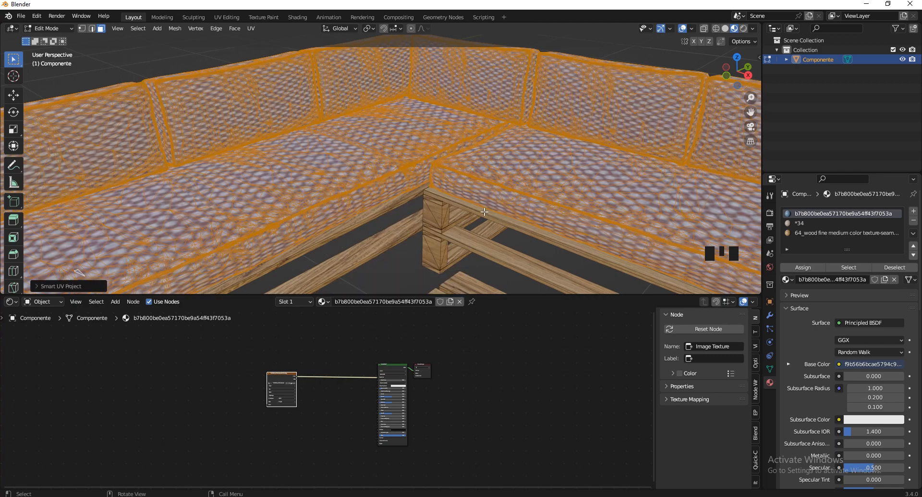
scroll(534, 158, "up", 1)
scroll(516, 147, "down", 3)
scroll(382, 167, "up", 5)
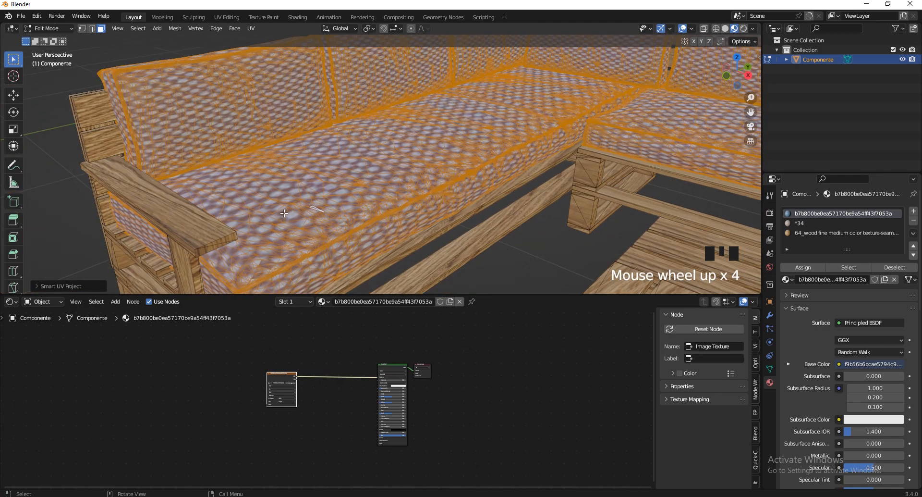
scroll(524, 165, "up", 1)
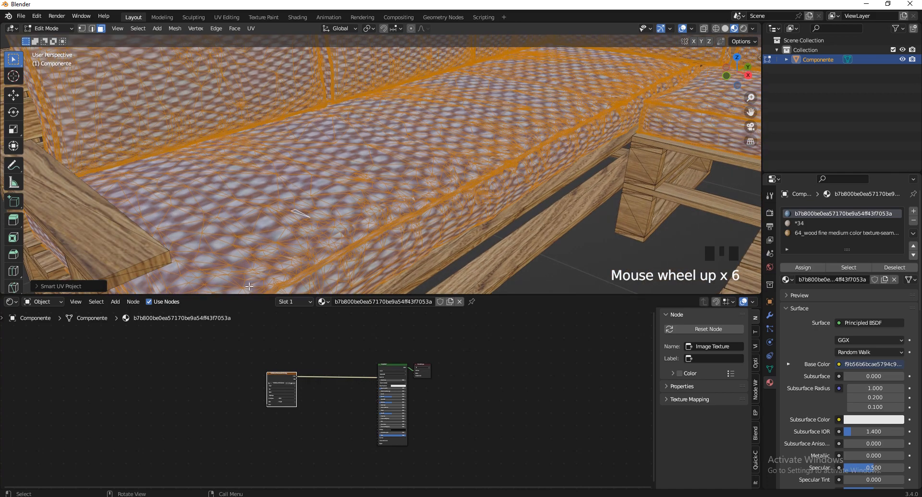
scroll(341, 209, "down", 4)
scroll(374, 211, "up", 2)
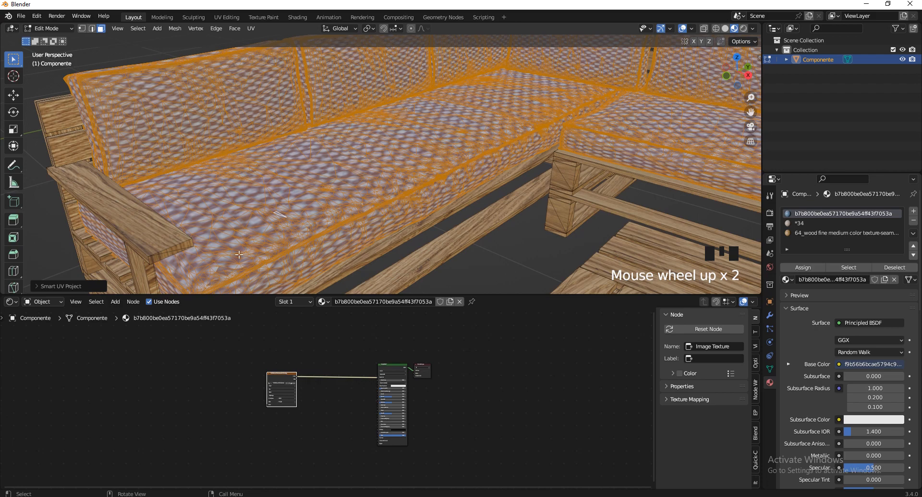
Turn the bottom area into the UV Editor and scale all UV islands up
left_click(11, 302)
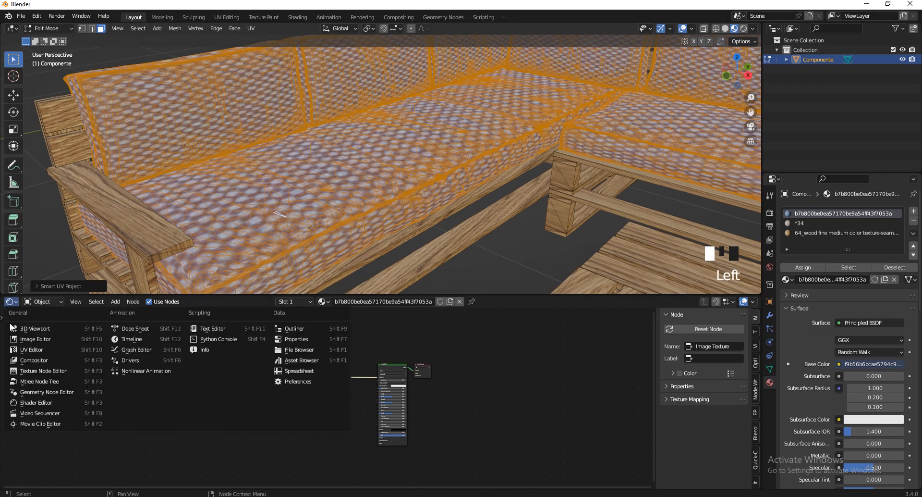
left_click(22, 352)
scroll(355, 402, "down", 5)
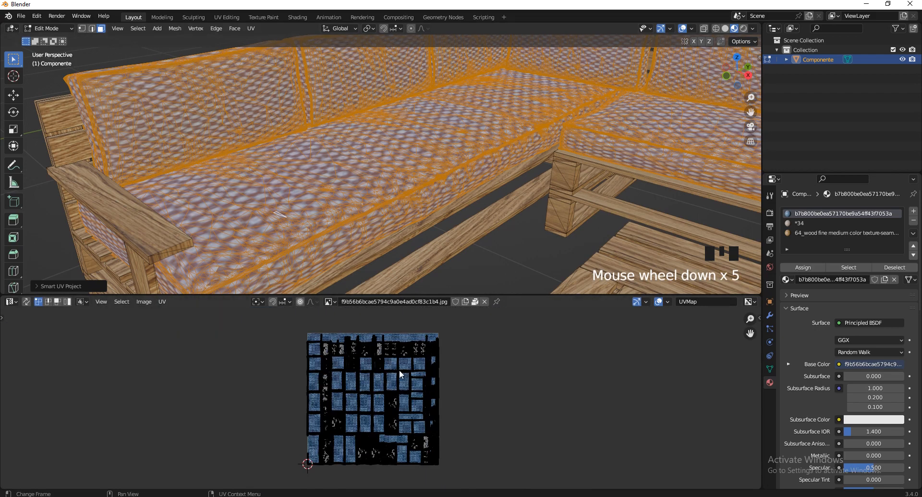
key("a")
key("s")
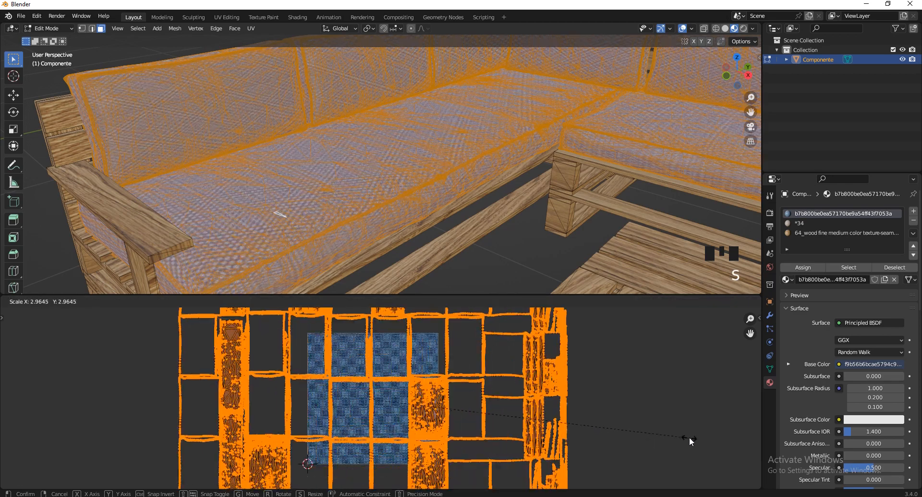
left_click(690, 437)
Hide viewport overlays and scale the UVs up twice more for a finer fabric pattern
left_click(684, 30)
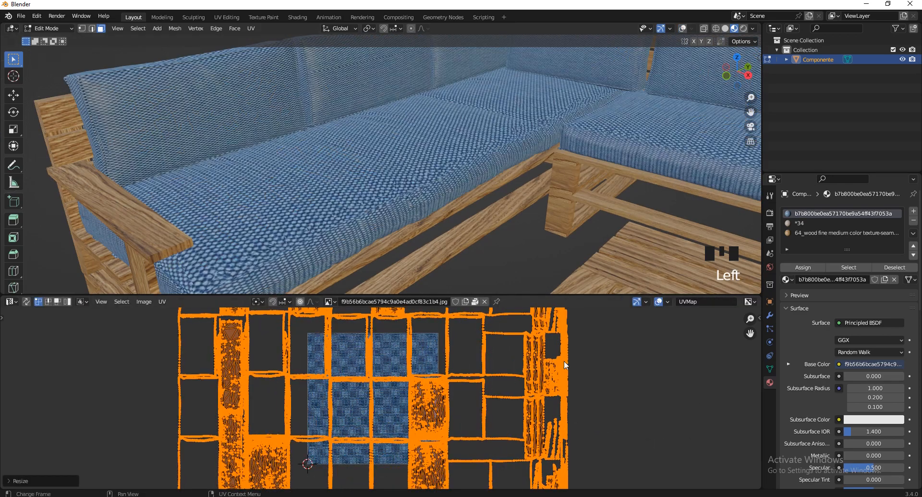
key("s")
left_click(734, 414)
scroll(528, 192, "down", 2)
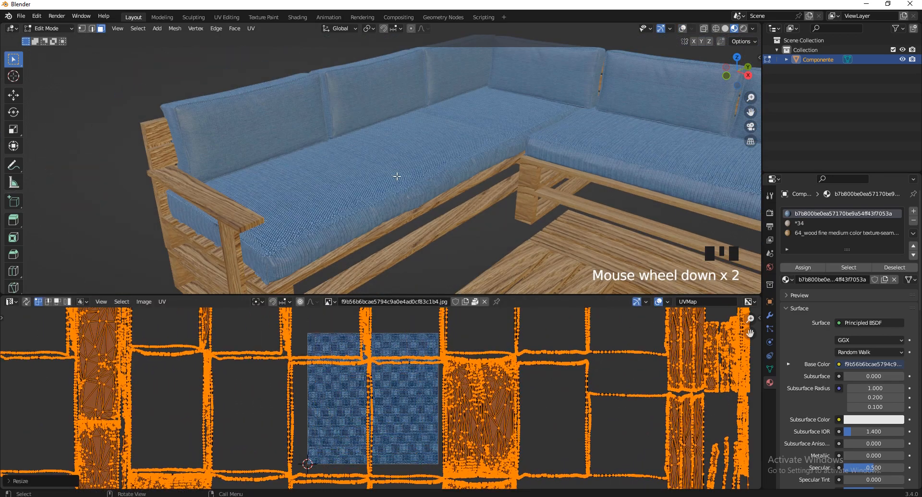
key("s")
left_click(468, 421)
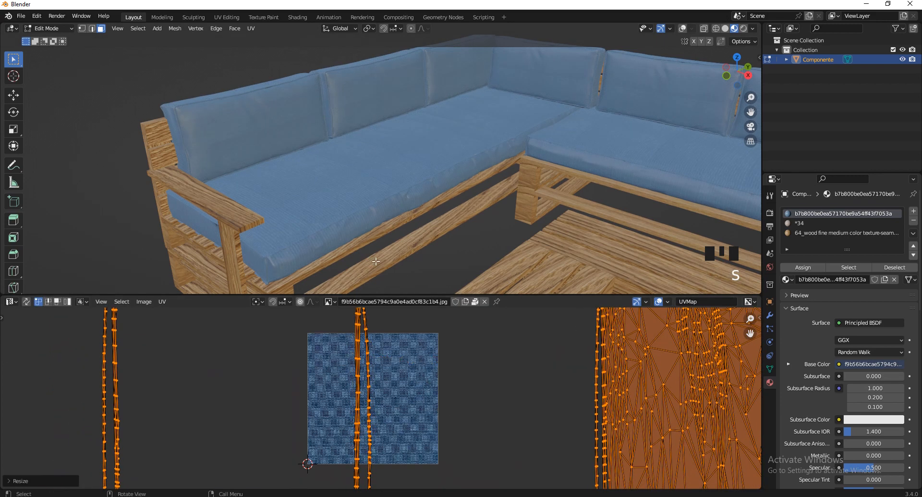
scroll(331, 220, "up", 8)
scroll(331, 220, "down", 4)
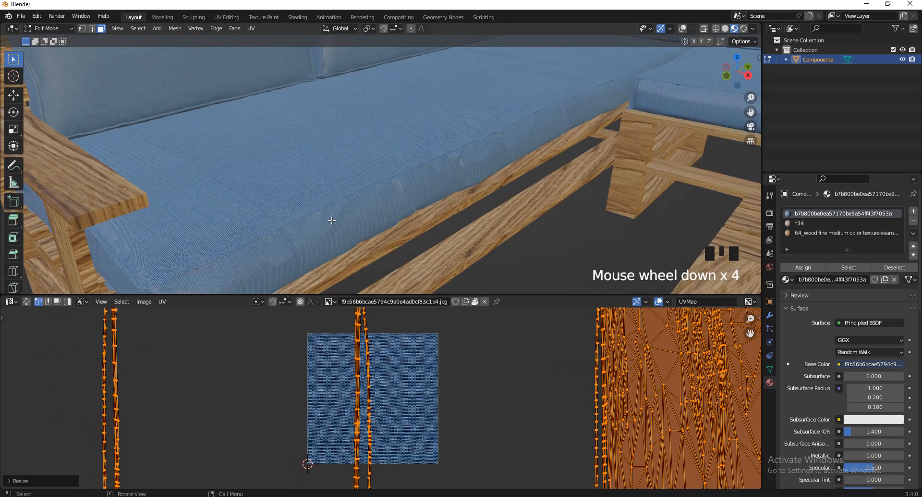
Return the bottom area to the Shader Editor and go back to Object Mode
left_click(11, 302)
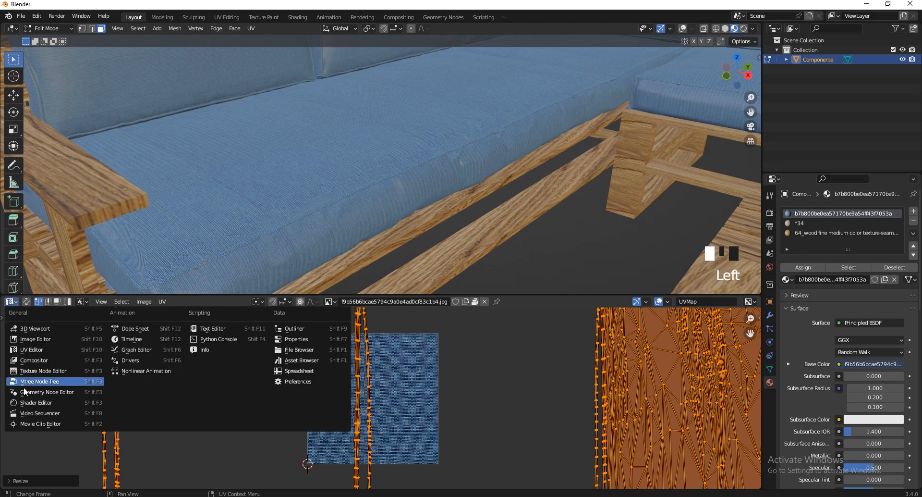
left_click(26, 403)
key("Tab")
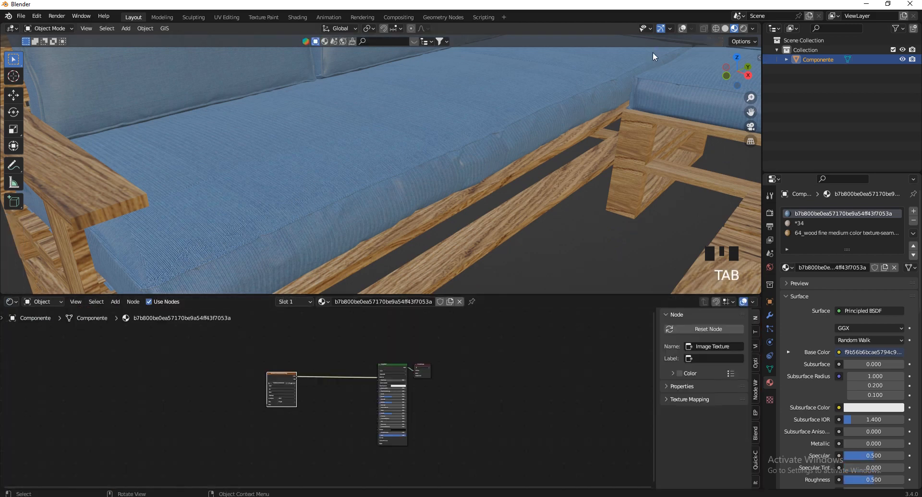
Turn viewport overlays back on and check a single face of the furniture mesh in Edit Mode
left_click(682, 29)
scroll(410, 146, "down", 3)
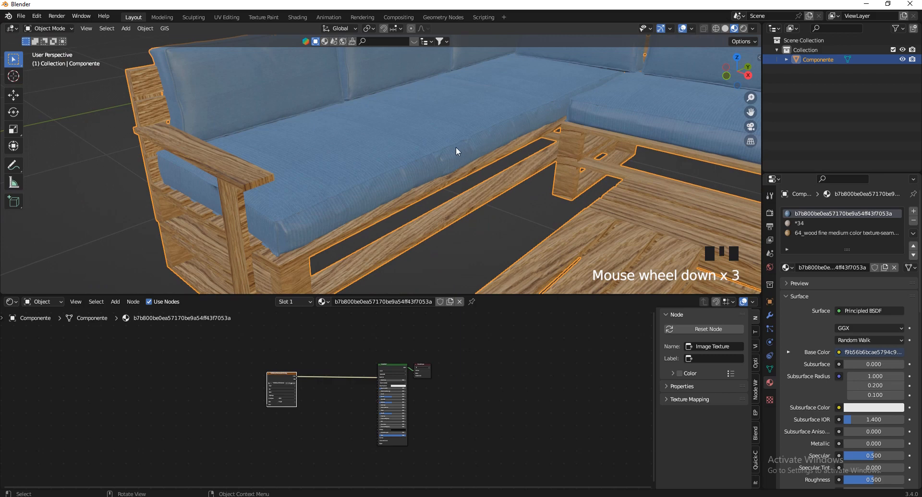
key("Tab")
left_click(368, 153)
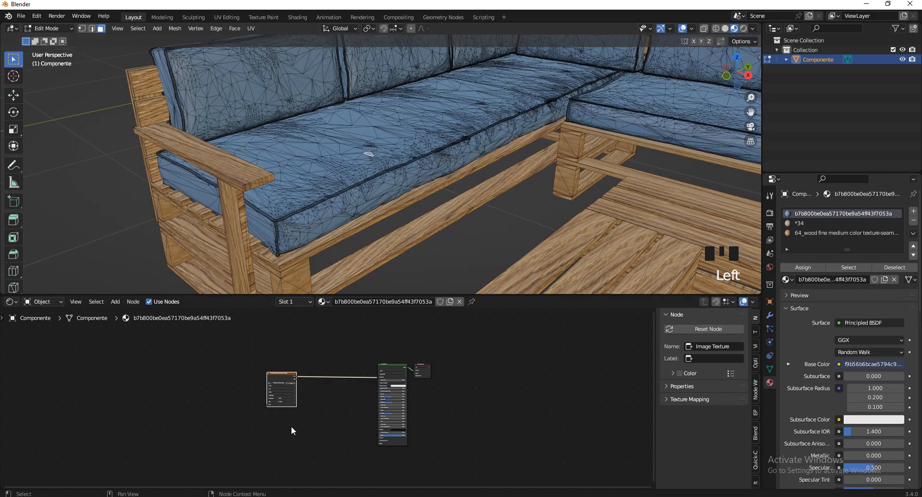
key("Tab")
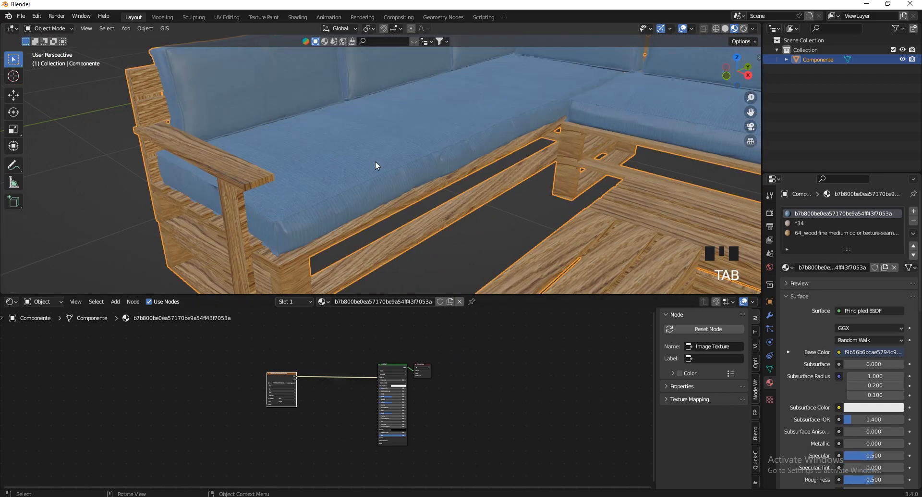
Zoom out, copy the furniture set with Ctrl+C, and switch to the garden Blender window
scroll(436, 197, "down", 3)
scroll(454, 241, "up", 6)
scroll(538, 249, "down", 3)
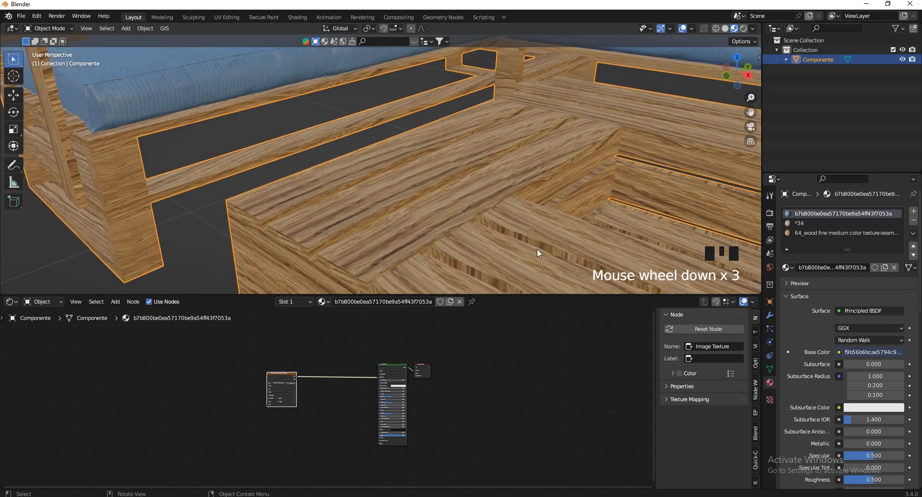
scroll(495, 197, "down", 4)
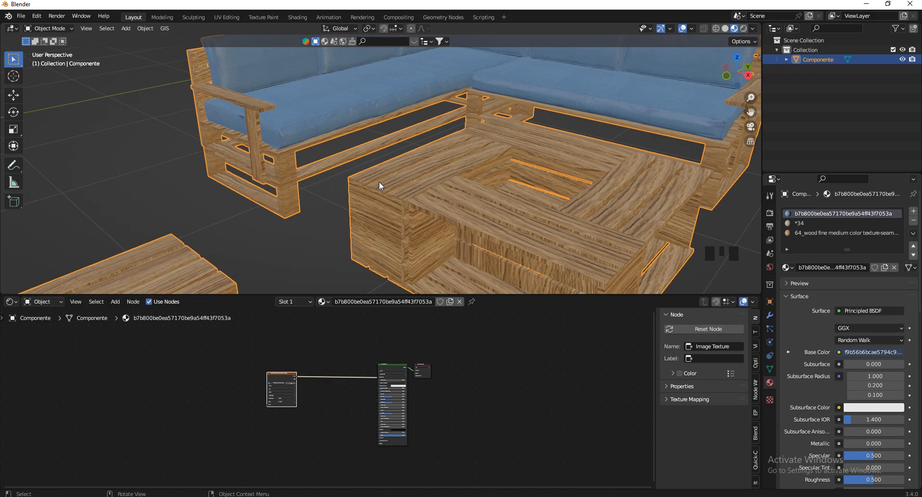
scroll(345, 180, "down", 6)
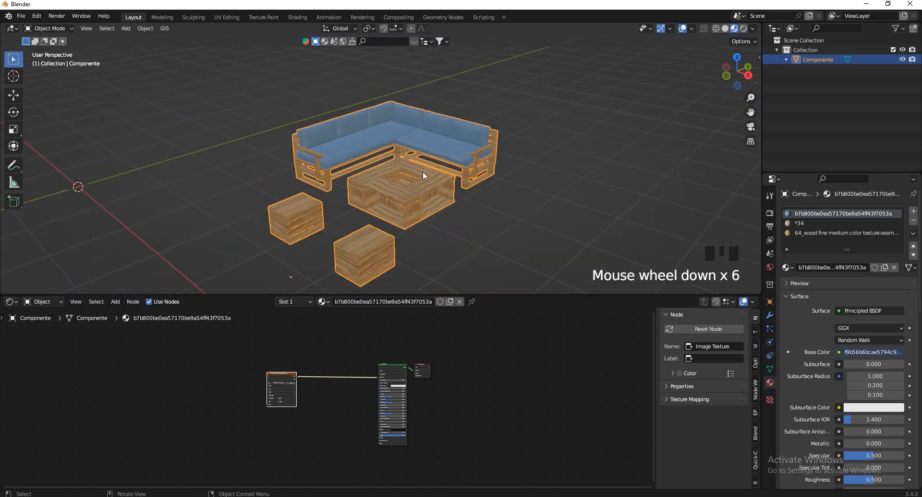
key("ctrl+c")
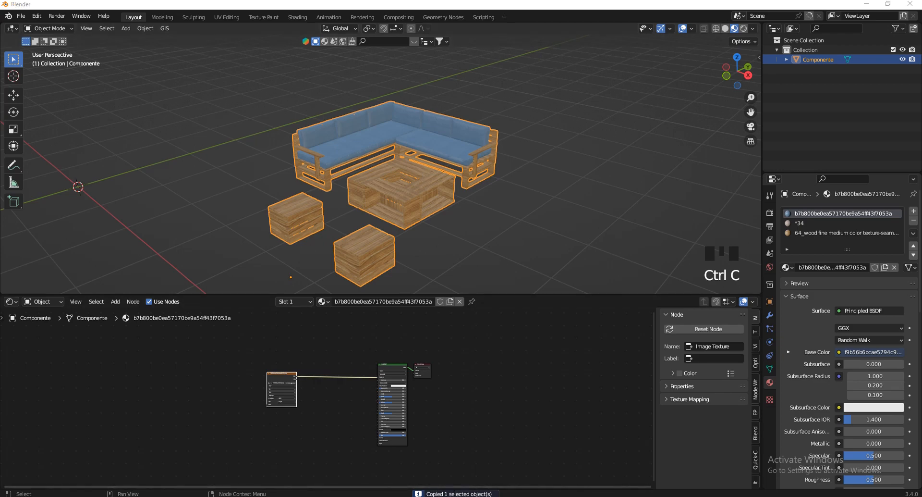
left_click(321, 461)
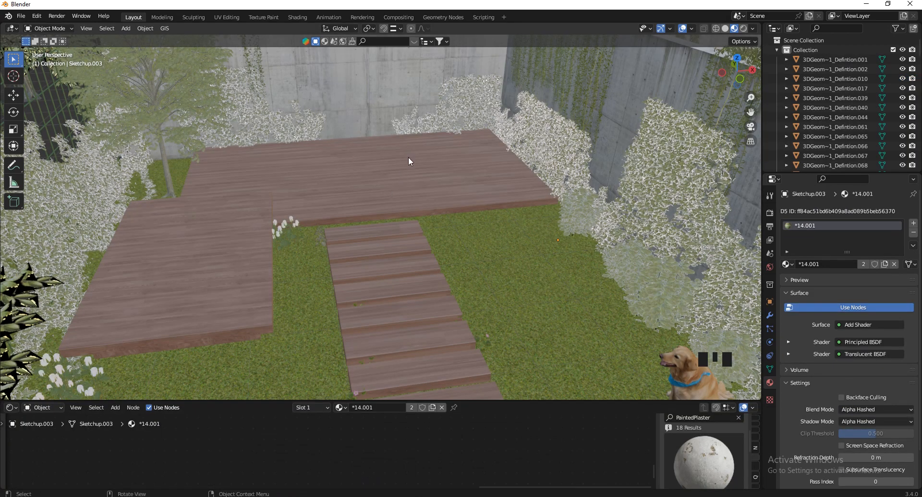
Paste the furniture set into the garden scene and drop it near the back deck
key("ctrl+v")
scroll(447, 210, "down", 9)
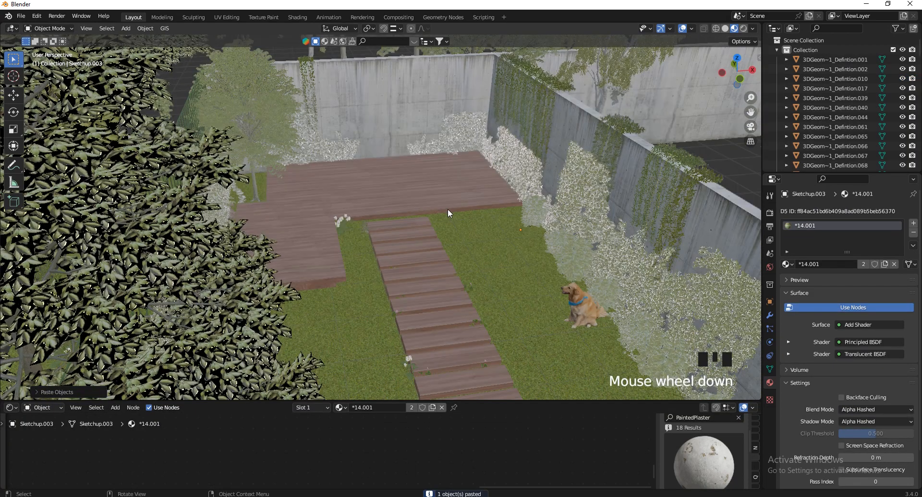
scroll(444, 226, "up", 7)
key("g")
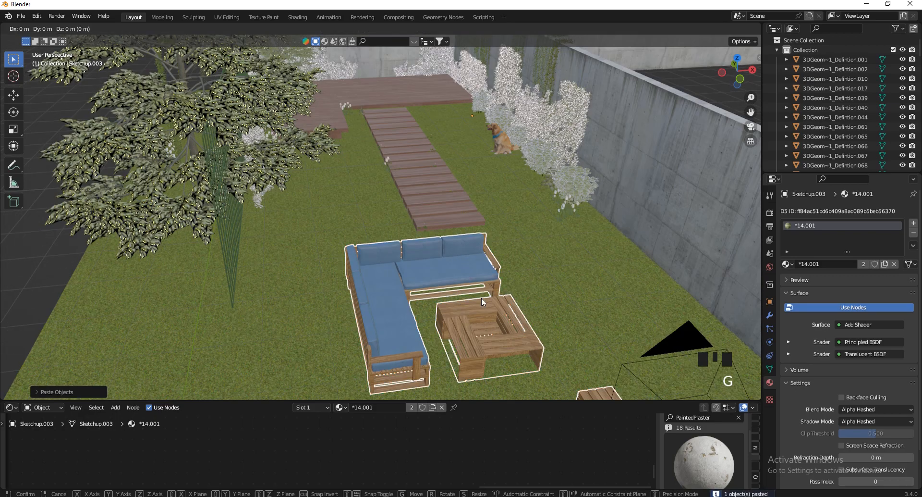
left_click(327, 197)
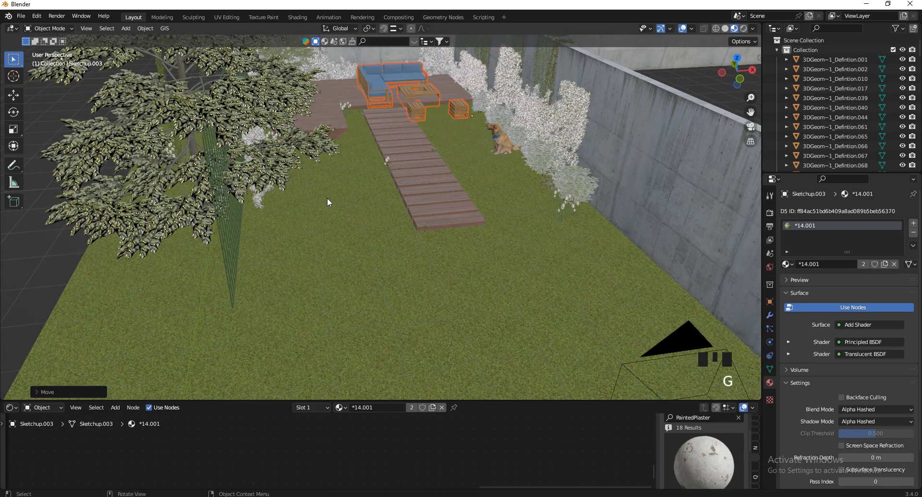
scroll(327, 197, "up", 8)
scroll(416, 116, "down", 4)
Rotate the furniture 90° about Z, then -90° about Z
type("r")
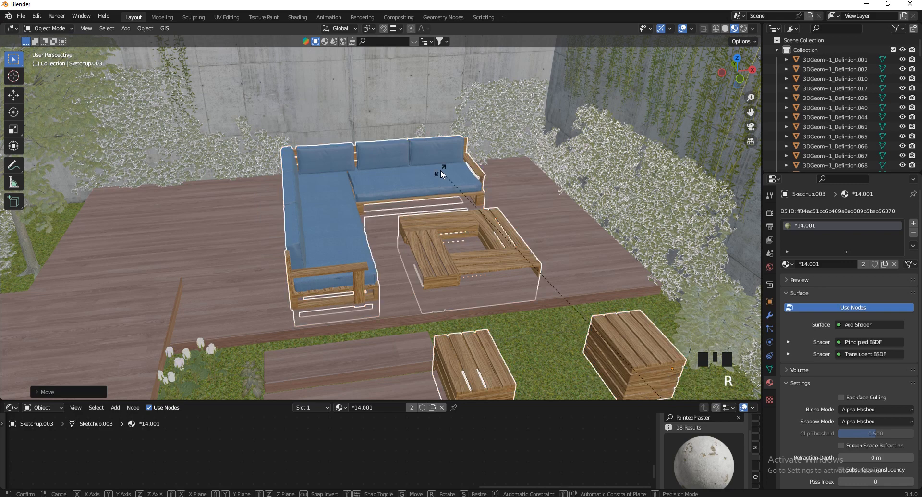
type("z90")
left_click(440, 169)
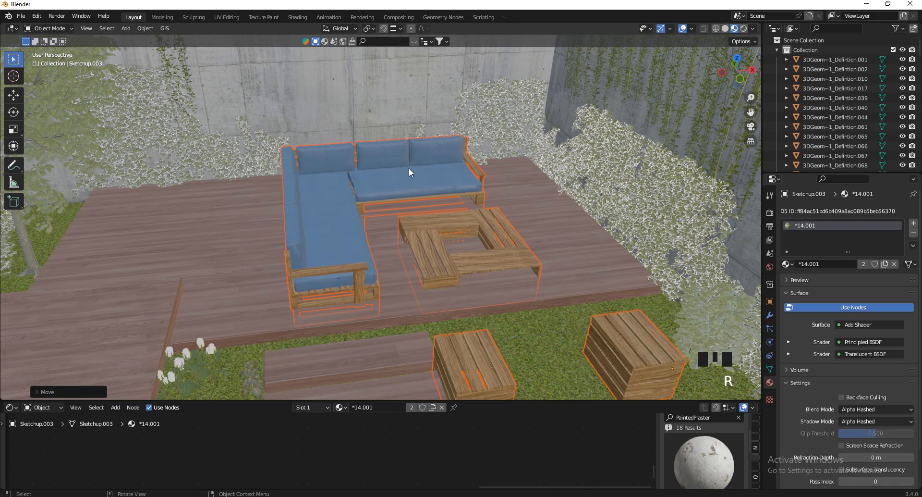
scroll(408, 168, "down", 5)
scroll(390, 139, "up", 2)
type("rz")
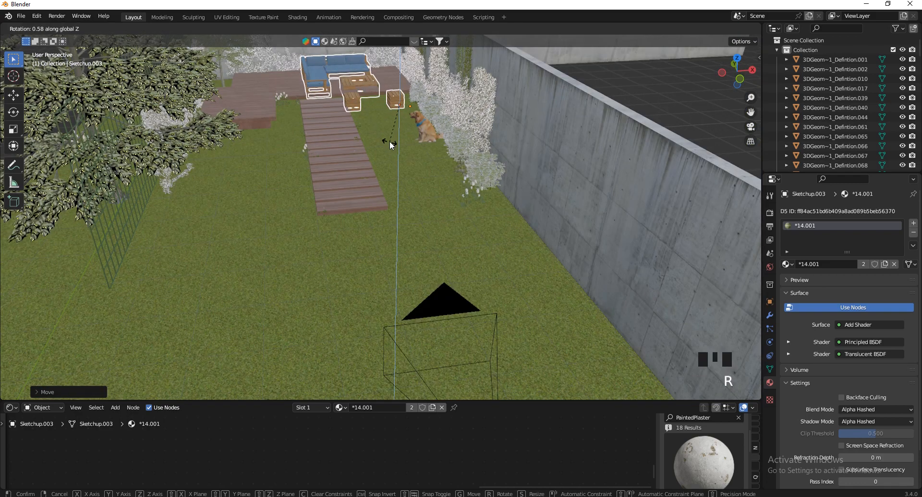
type("90")
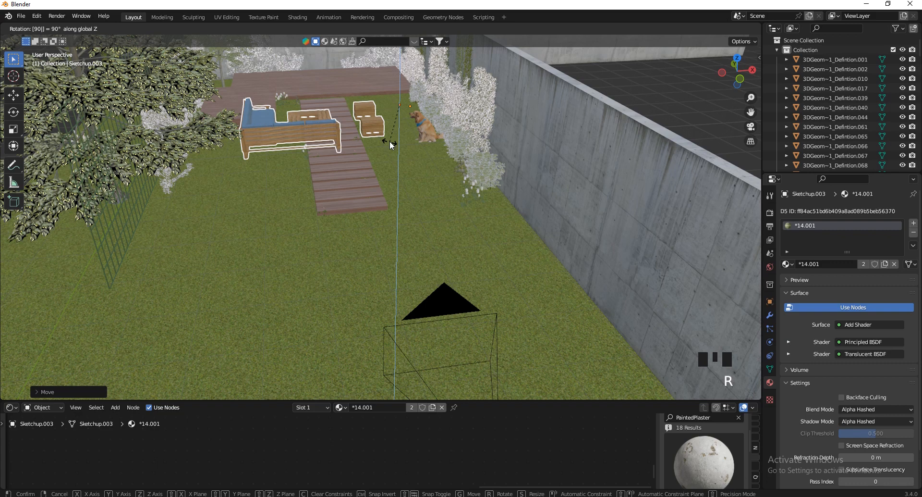
key("minus")
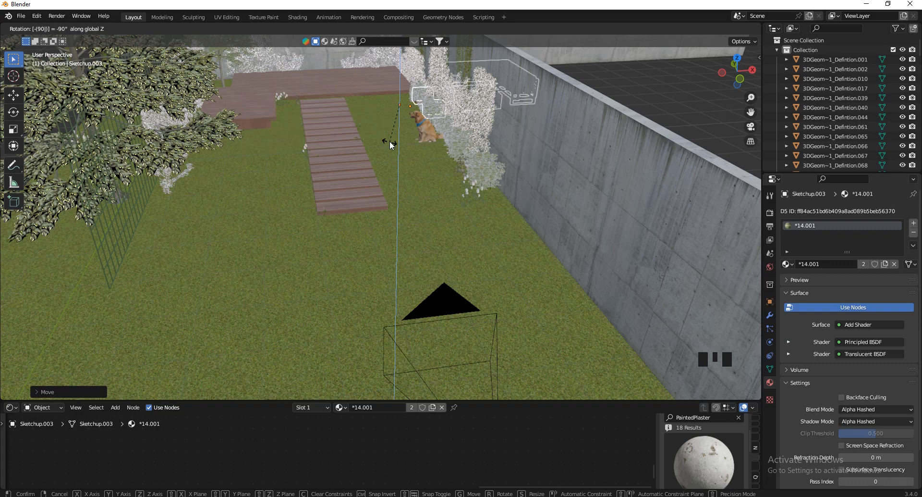
left_click(390, 140)
Reposition the sofa set onto the deck and settle it at deck level
middle_click_drag(368, 168, 371, 85)
scroll(371, 85, "up", 2)
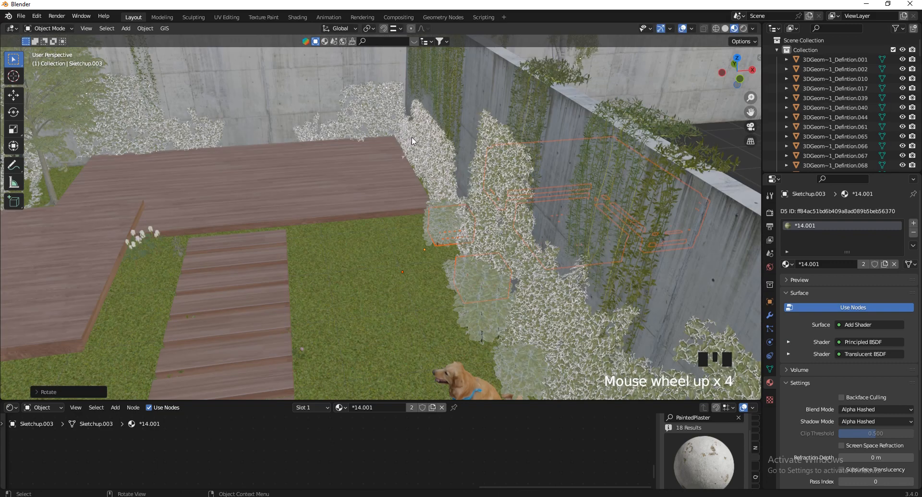
key("g")
left_click(185, 207)
key("g")
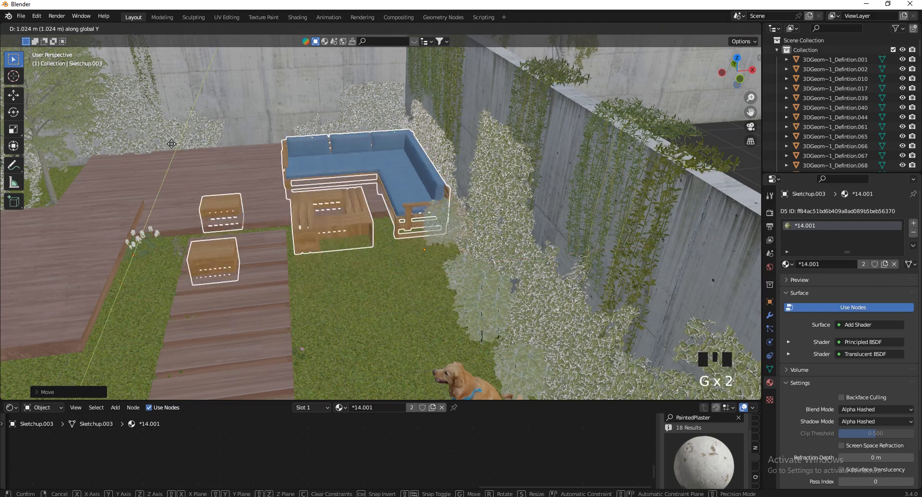
key("g")
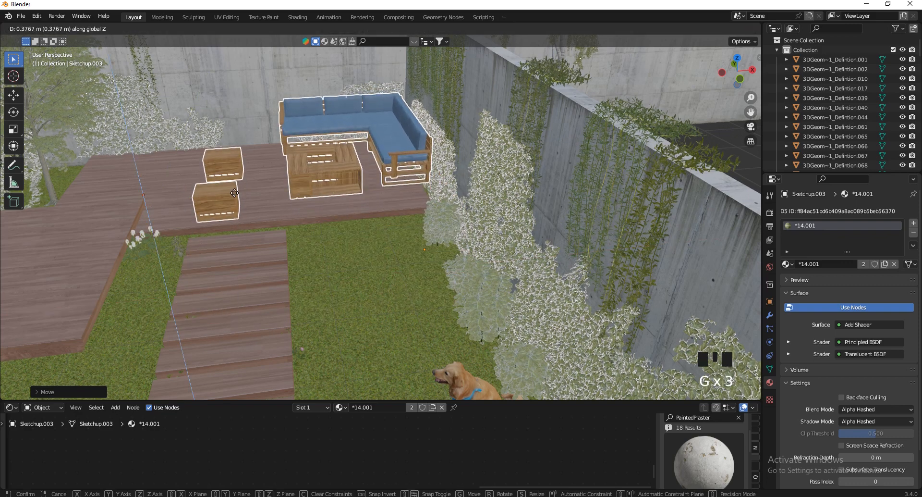
left_click(260, 214)
scroll(510, 263, "down", 3)
scroll(511, 264, "up", 4)
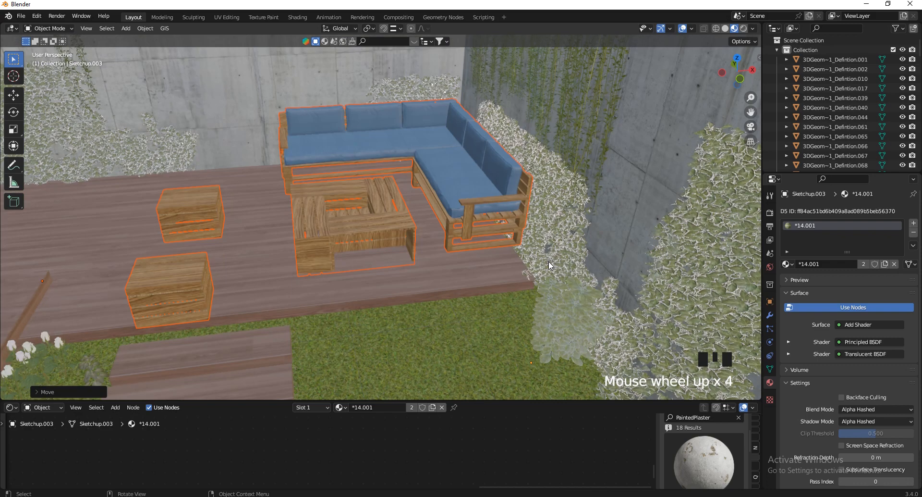
scroll(445, 207, "down", 2)
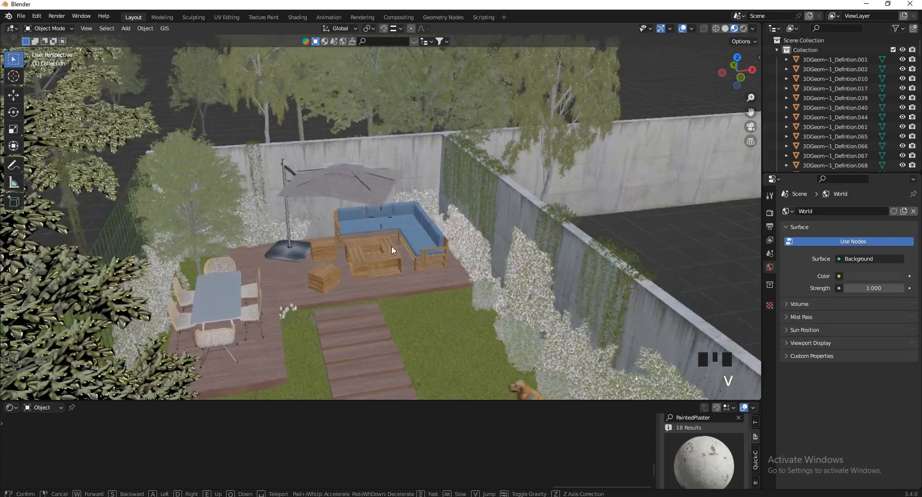
Walk the view through the garden in close to the umbrella canopy
key("w")
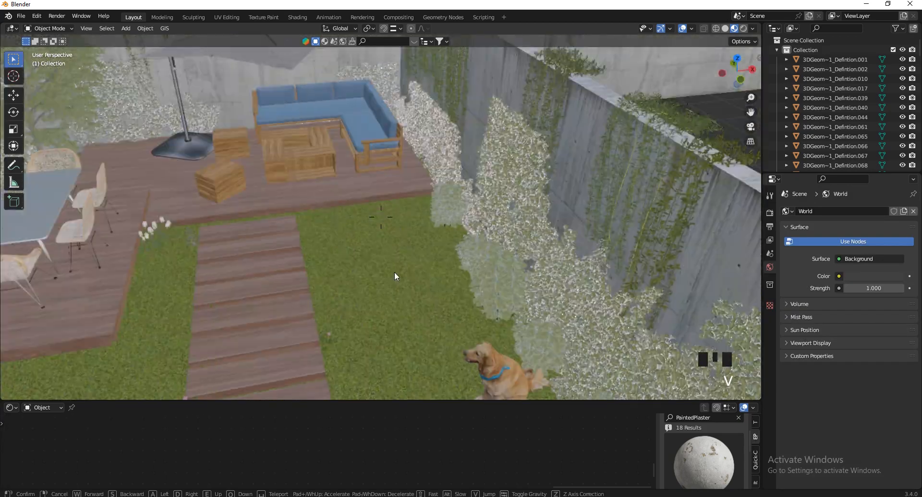
key("w")
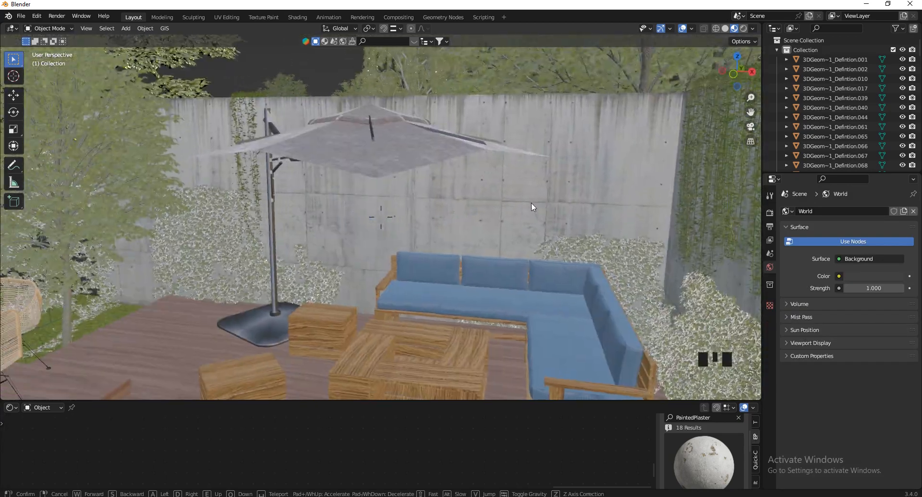
key("s")
key("w")
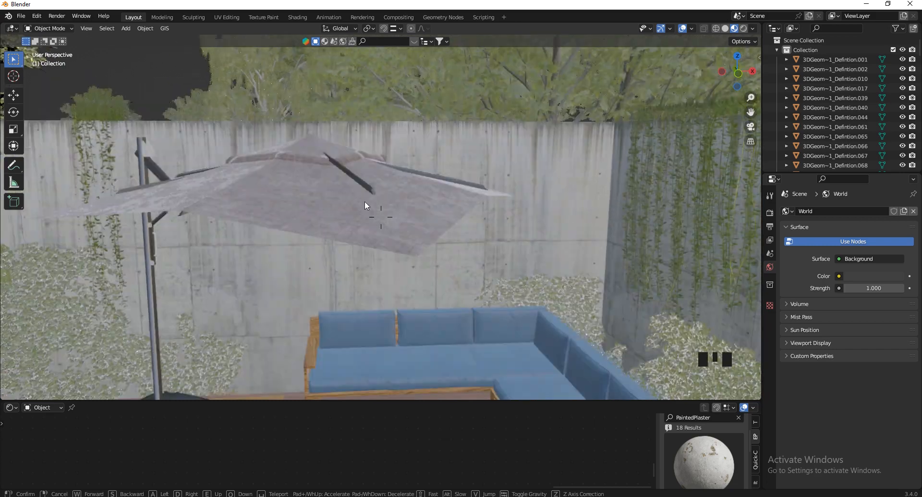
key("w")
left_click(422, 216)
Select the umbrella and pick one triangular canopy face in face-select Edit Mode
left_click(369, 208)
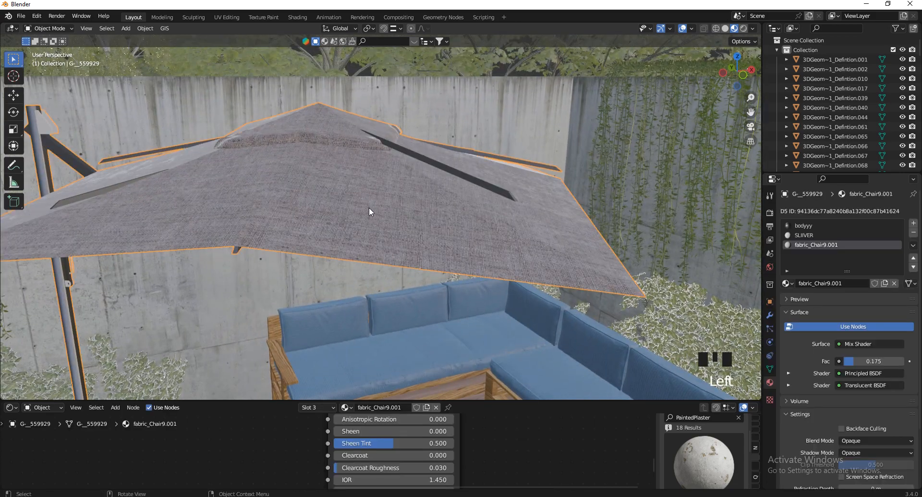
key("Tab")
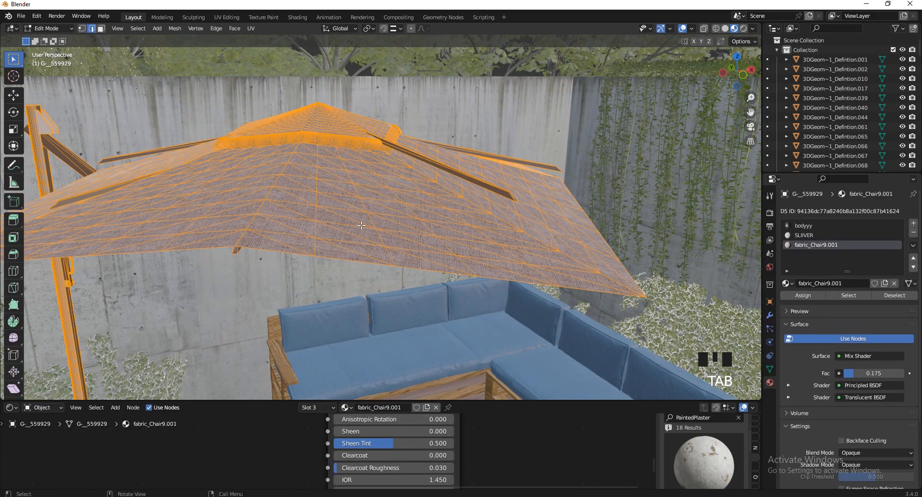
left_click(362, 226)
left_click(101, 29)
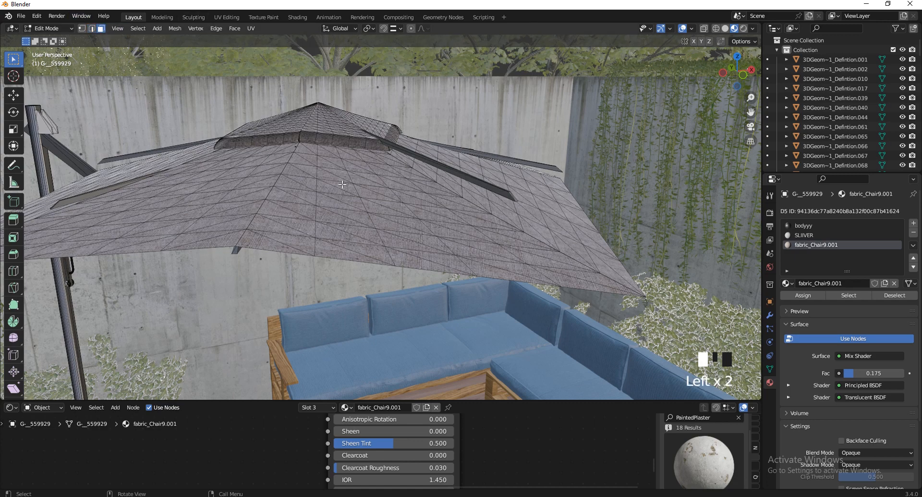
left_click(342, 207)
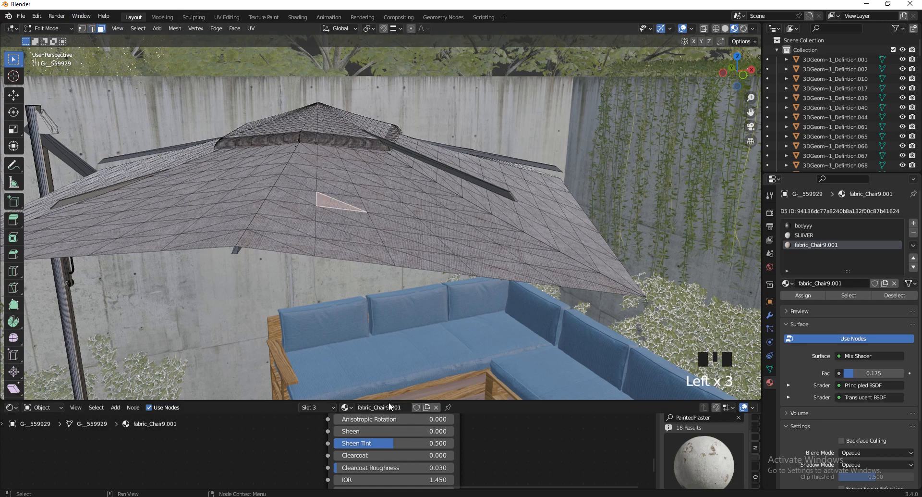
Enlarge the node editor and zoom to the canopy's Mix Shader nodes
left_click_drag(388, 400, 388, 303)
scroll(416, 409, "down", 13)
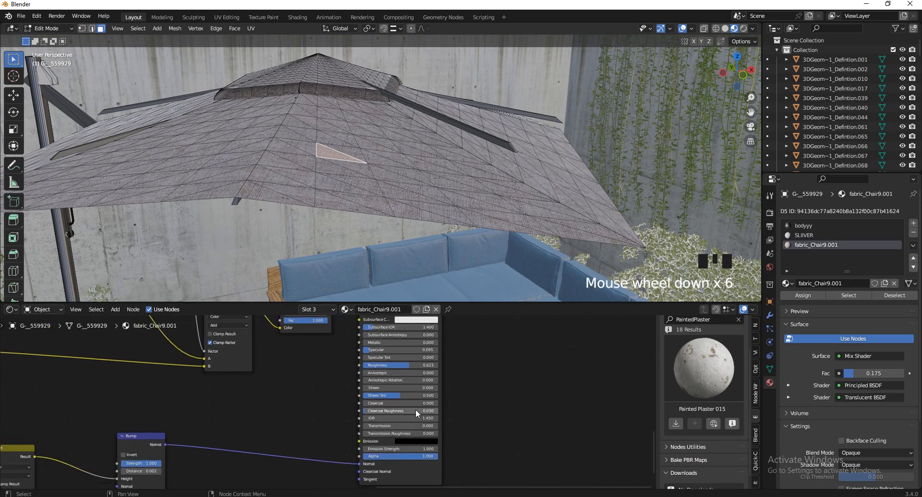
scroll(439, 337, "up", 1)
scroll(448, 331, "up", 13)
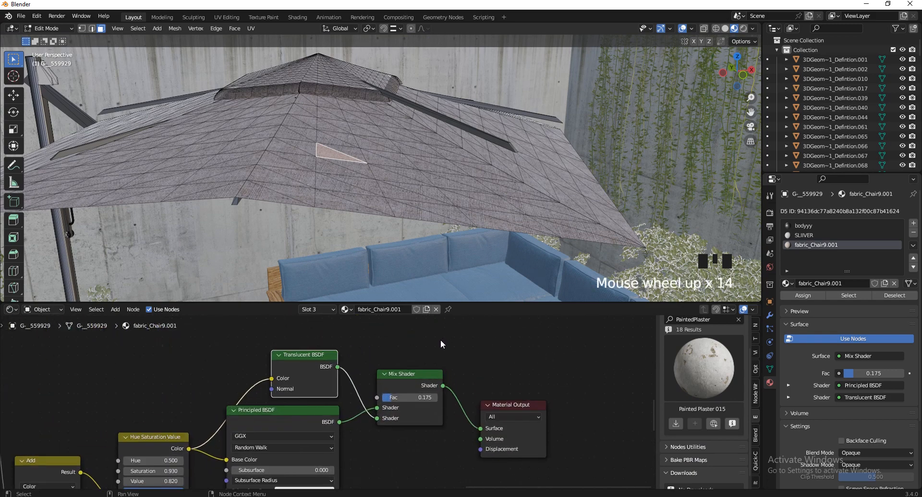
scroll(384, 398, "down", 6)
scroll(369, 381, "down", 1)
scroll(378, 410, "up", 9)
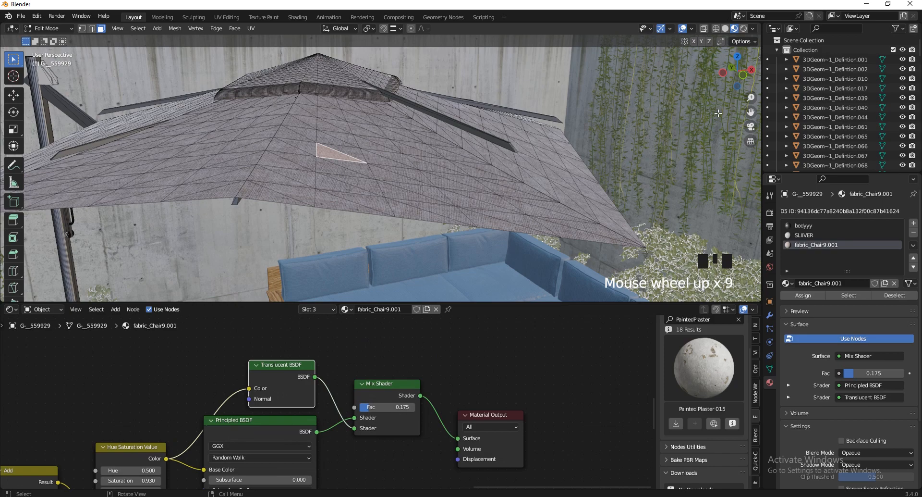
Frame the selected canopy face in the 3D view, then return to Object Mode
left_click_drag(741, 84, 726, 64)
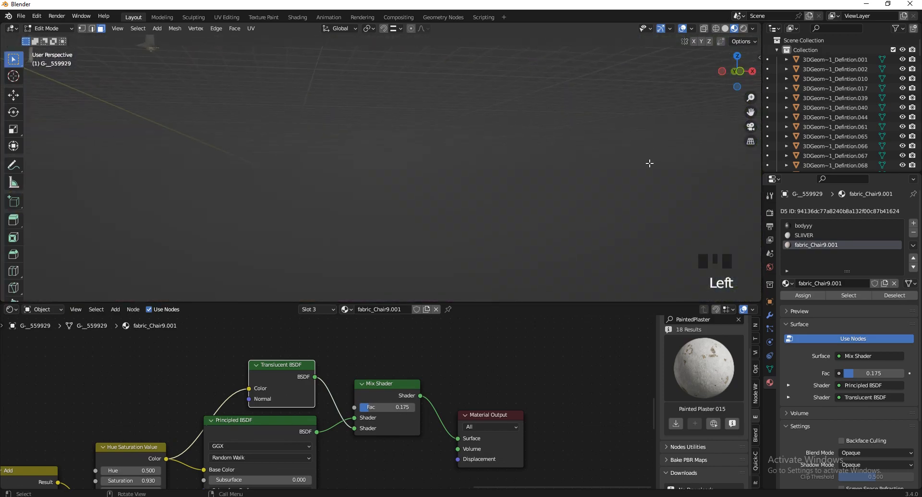
key("KP_Decimal")
scroll(431, 194, "down", 4)
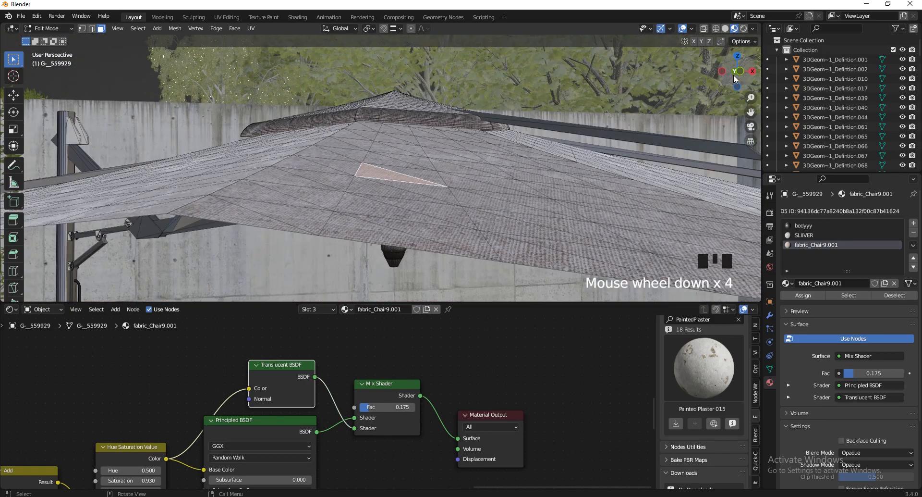
mouse_move(740, 72)
left_mouse_down()
mouse_move(753, 288)
mouse_move(2, 284)
mouse_move(757, 65)
mouse_move(748, 100)
mouse_move(743, 86)
left_mouse_up()
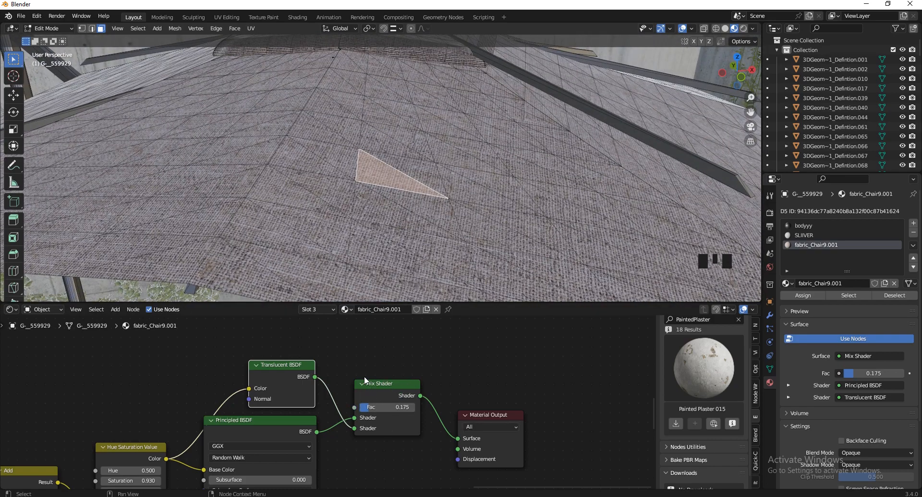
scroll(387, 375, "down", 3)
key("shift+a")
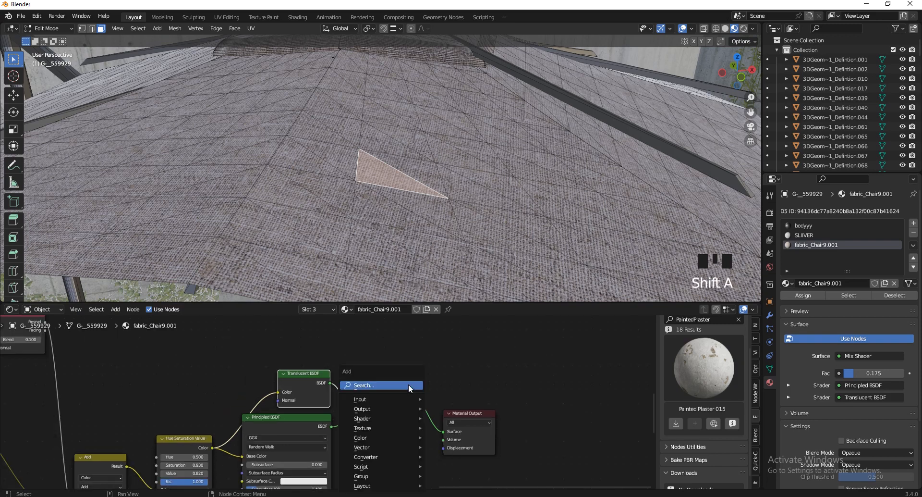
key("Escape")
scroll(375, 203, "down", 3)
scroll(376, 202, "down", 3)
key("Tab")
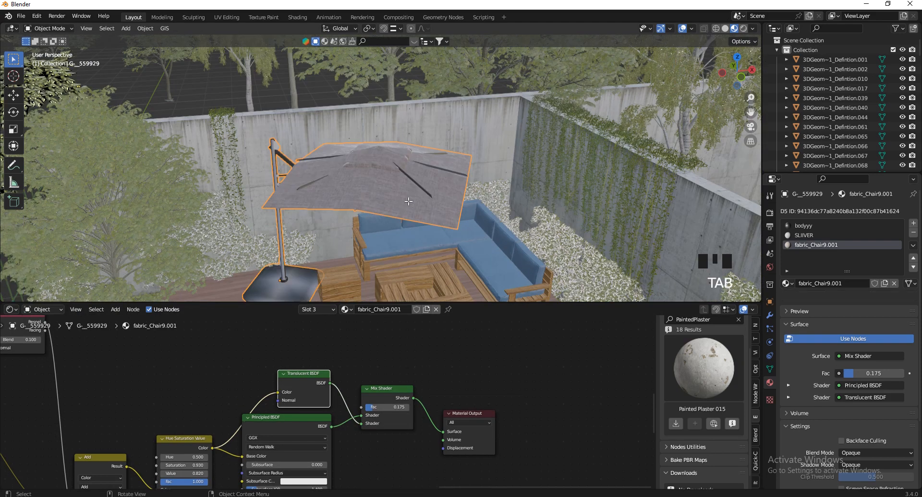
left_click(444, 134)
scroll(395, 417, "down", 3)
scroll(108, 387, "up", 9)
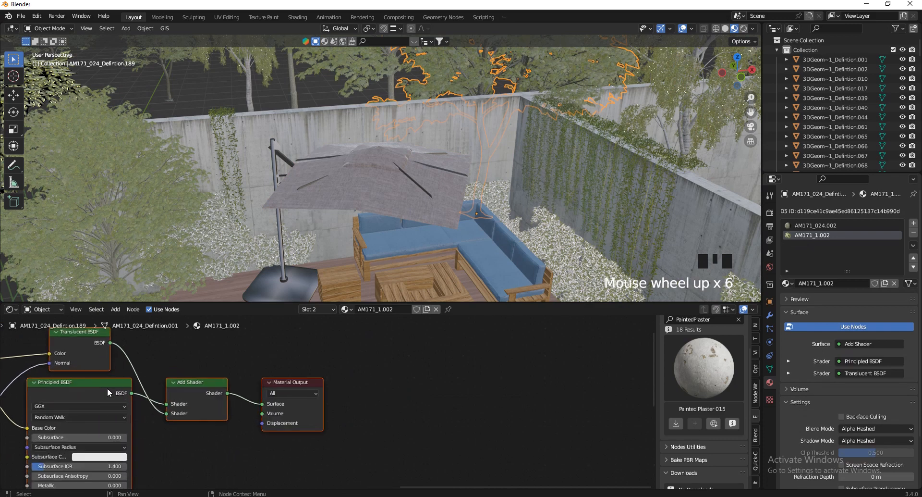
scroll(185, 402, "down", 5)
scroll(171, 406, "up", 3)
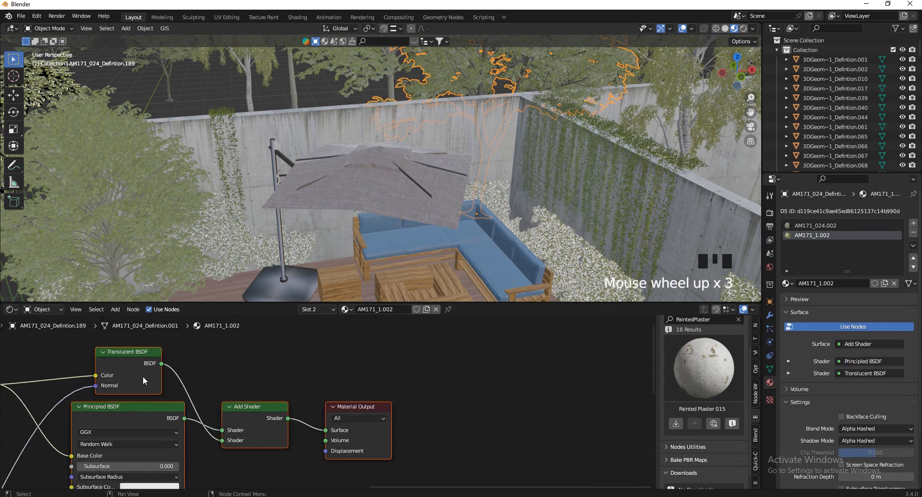
scroll(143, 376, "down", 2)
scroll(232, 406, "up", 1)
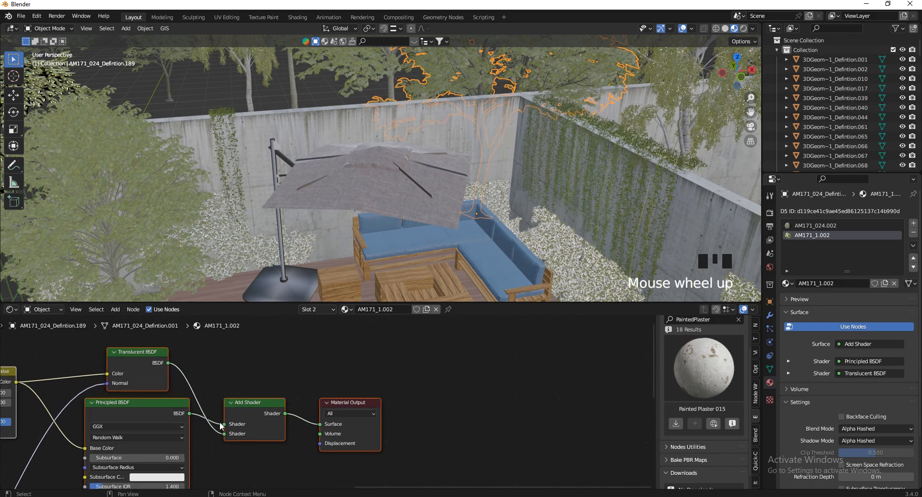
left_click(421, 200)
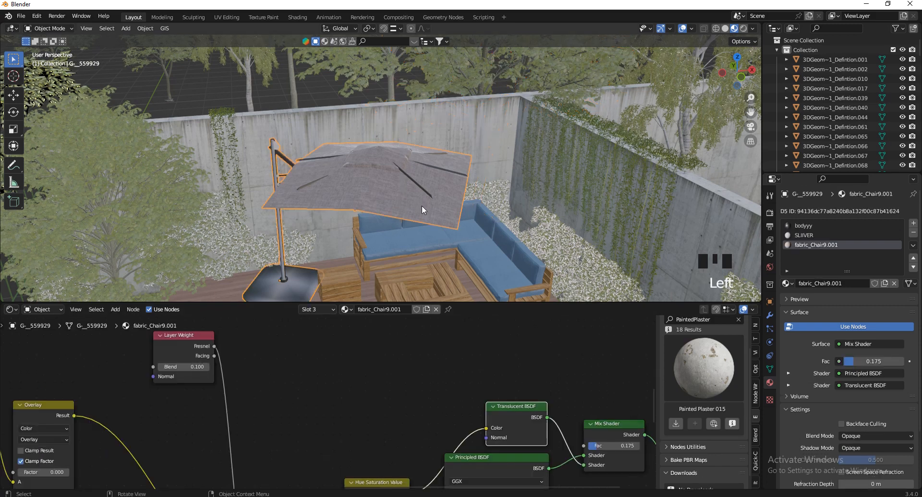
scroll(429, 200, "down", 1)
scroll(428, 200, "up", 5)
left_click_drag(739, 77, 742, 87)
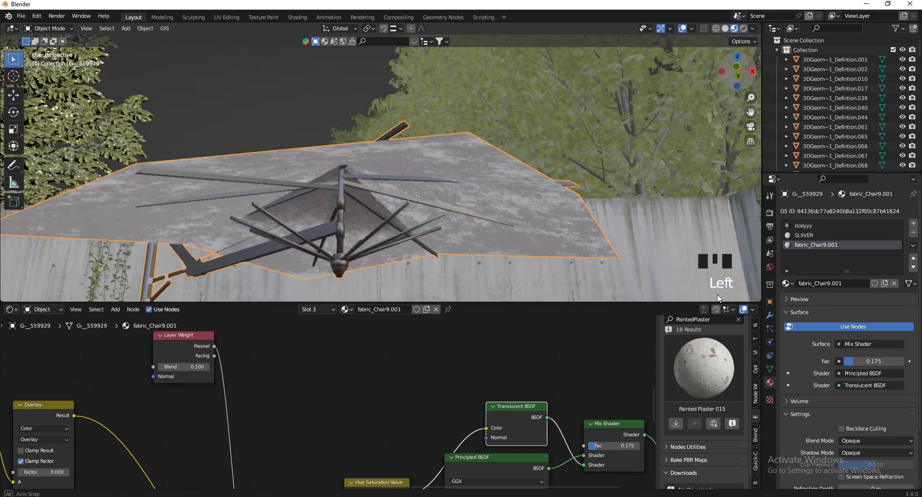
scroll(373, 381, "down", 1)
scroll(571, 441, "up", 10)
scroll(482, 419, "up", 2)
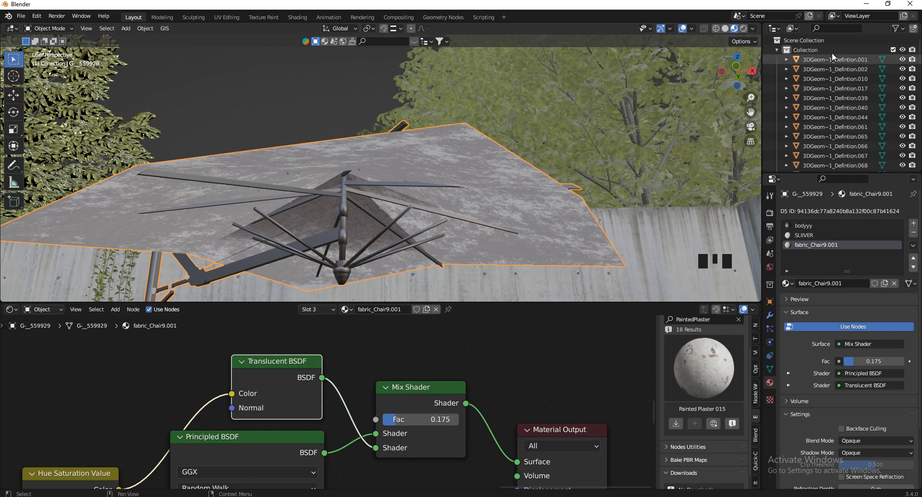
left_click_drag(744, 81, 749, 70)
scroll(323, 148, "down", 9)
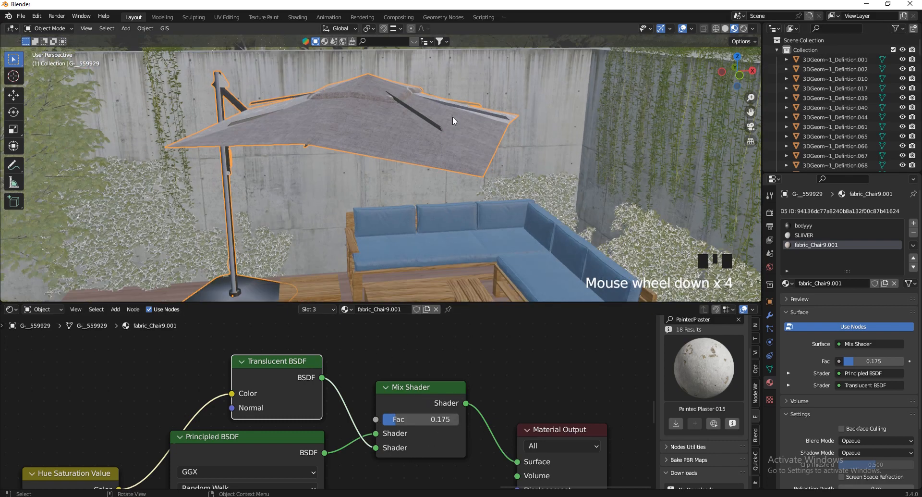
scroll(407, 240, "up", 3)
scroll(405, 237, "up", 1)
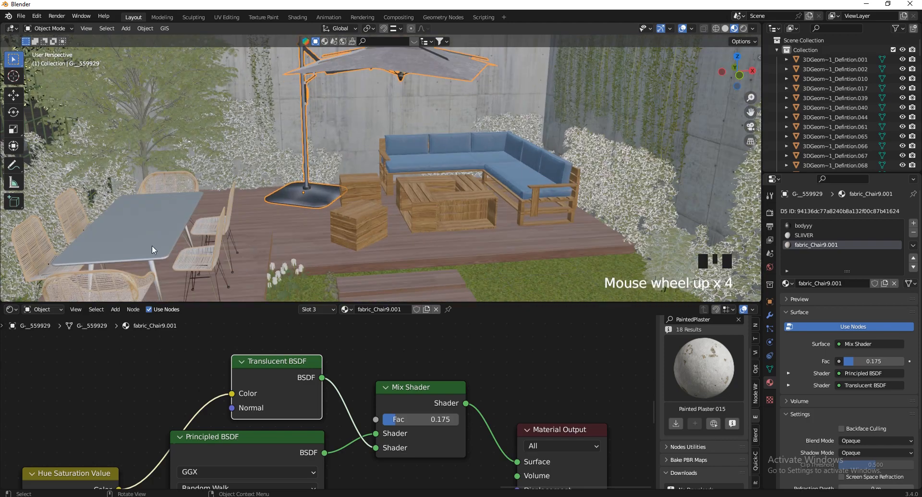
left_click(111, 259)
scroll(111, 245, "up", 3)
scroll(311, 225, "down", 1)
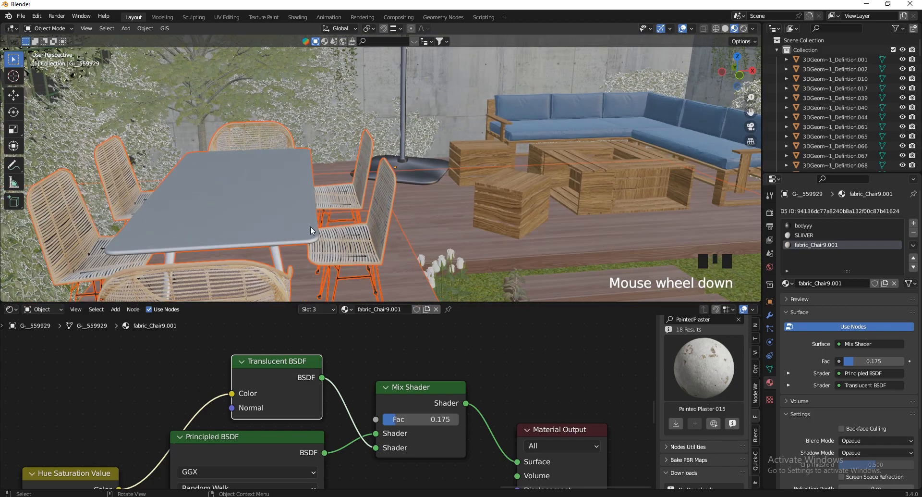
left_click(250, 220)
Select a tabletop face and inspect its Glossy BSDF colour, then leave Edit Mode
key("Tab")
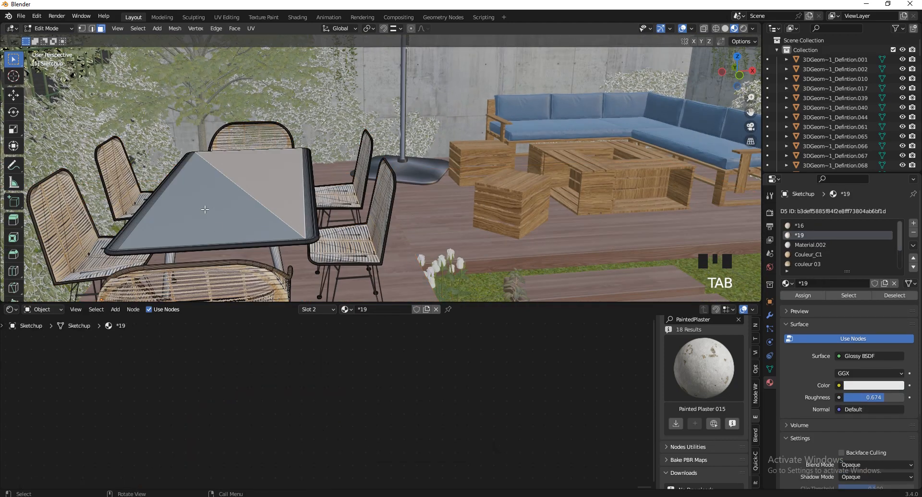
left_click(307, 209)
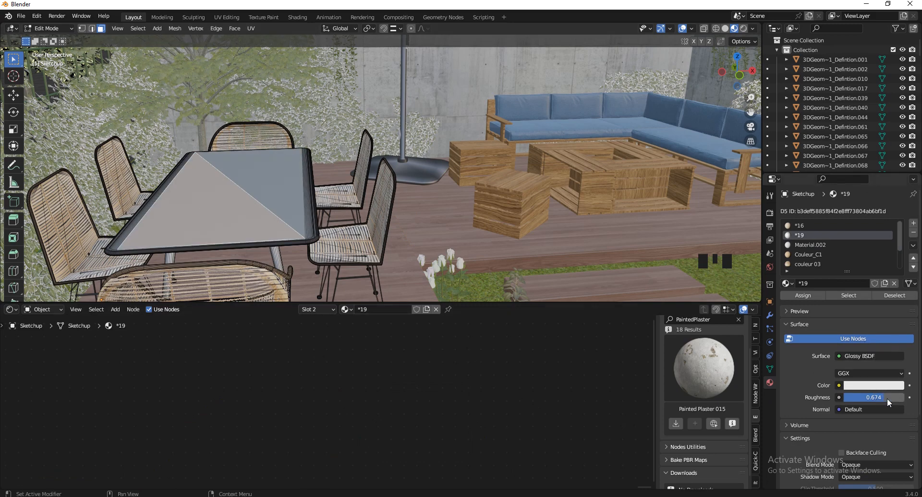
left_click(874, 385)
key("Tab")
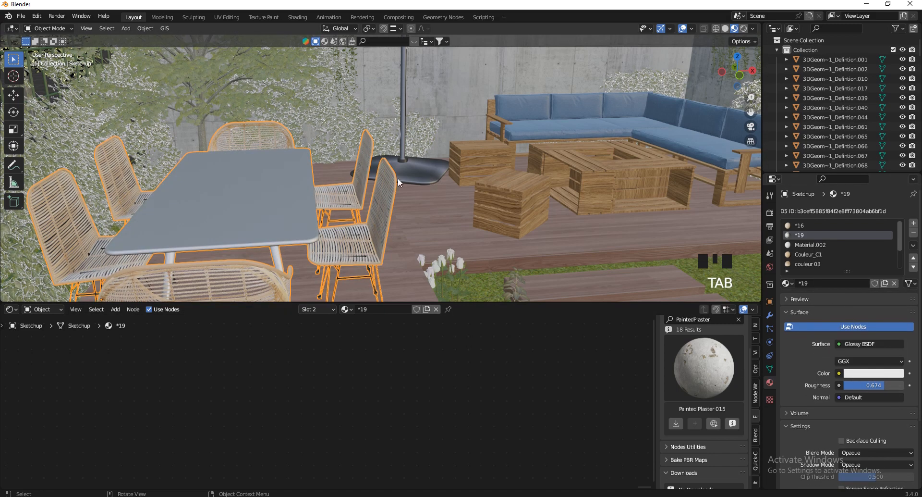
Walk the view sideways and shrink the node editor so the 3D view fills the window
key("v")
key("d")
key("s")
left_click(442, 285)
left_click_drag(470, 302, 470, 462)
Walk-navigate back to view the garden wall and select the grass ground plane
key("v")
key("s")
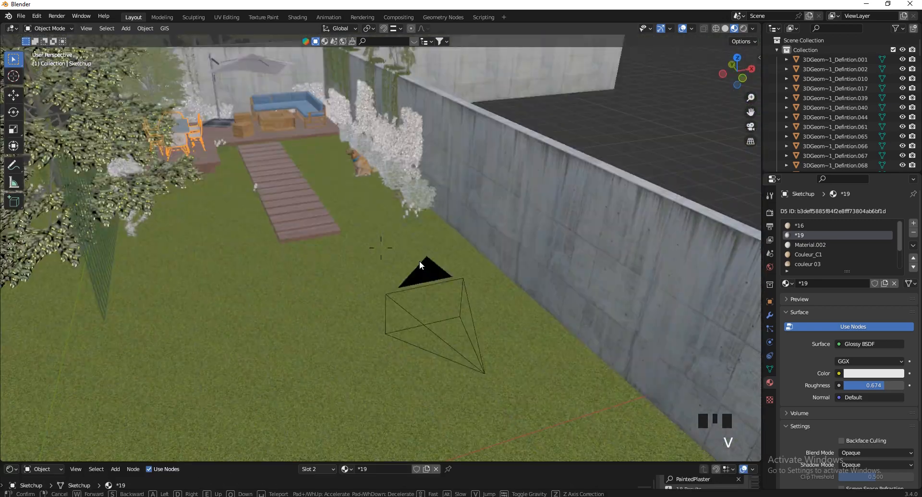
left_click(328, 354)
left_click(329, 357)
scroll(318, 172, "down", 9)
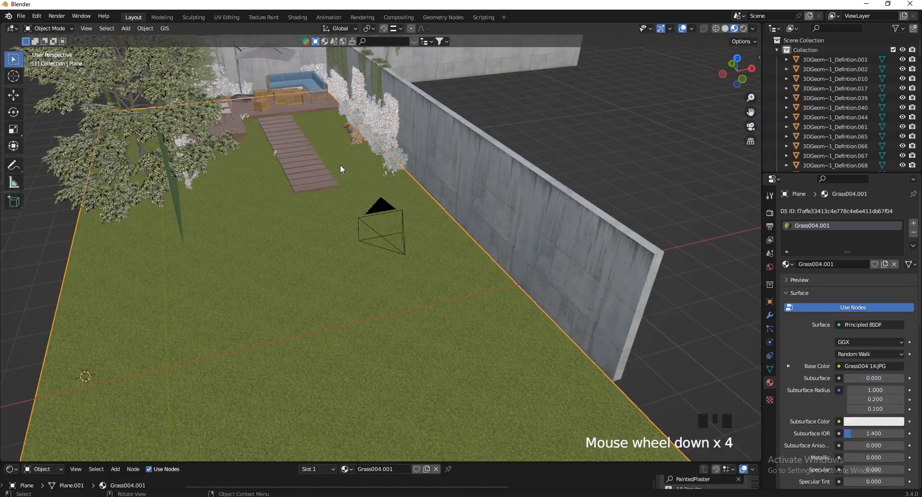
scroll(451, 266, "up", 3)
scroll(485, 263, "up", 1)
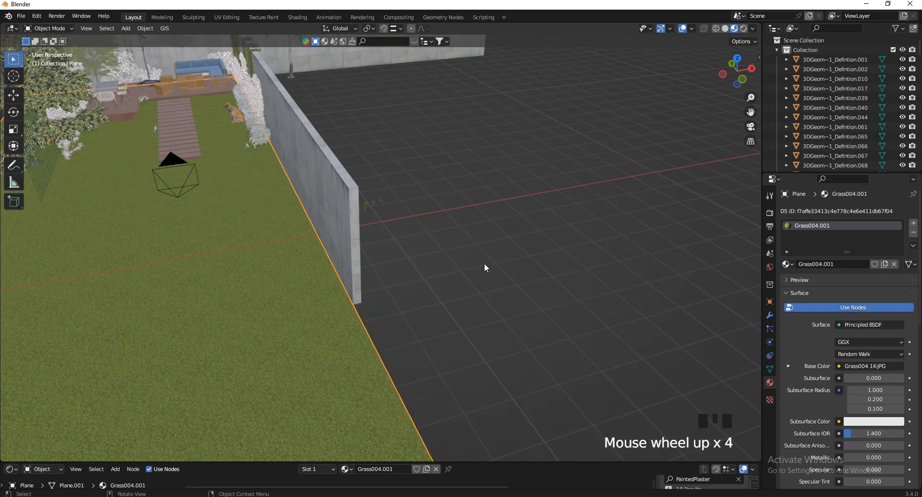
scroll(388, 267, "down", 2)
scroll(344, 224, "up", 6)
Fly forward to the grass clump and inspect the grass clump object
key("v")
key("w")
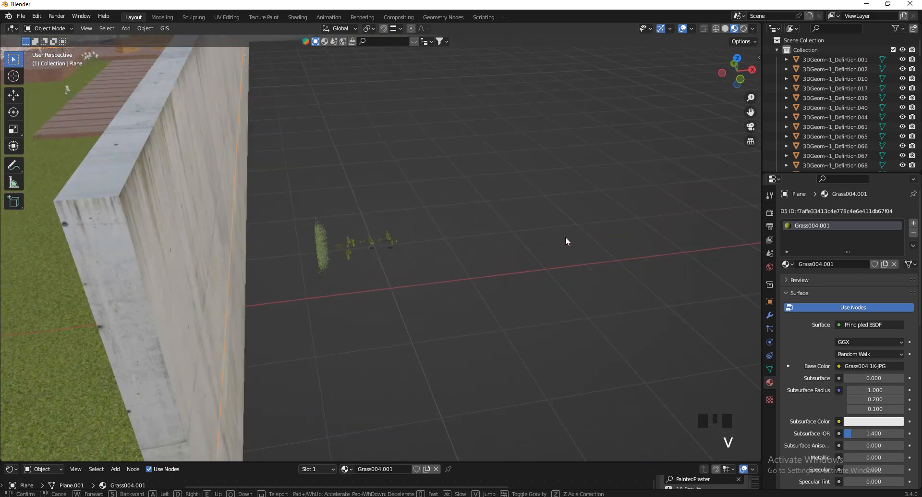
left_click(493, 215)
left_click(256, 309)
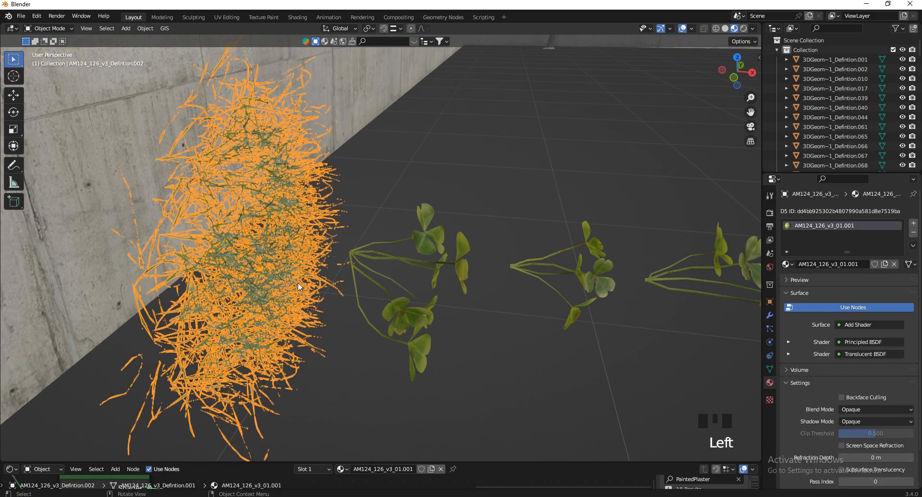
left_click(436, 163)
Move past the grass clump and inspect the right, middle and left clover plants
key("v")
key("a")
left_click(569, 290)
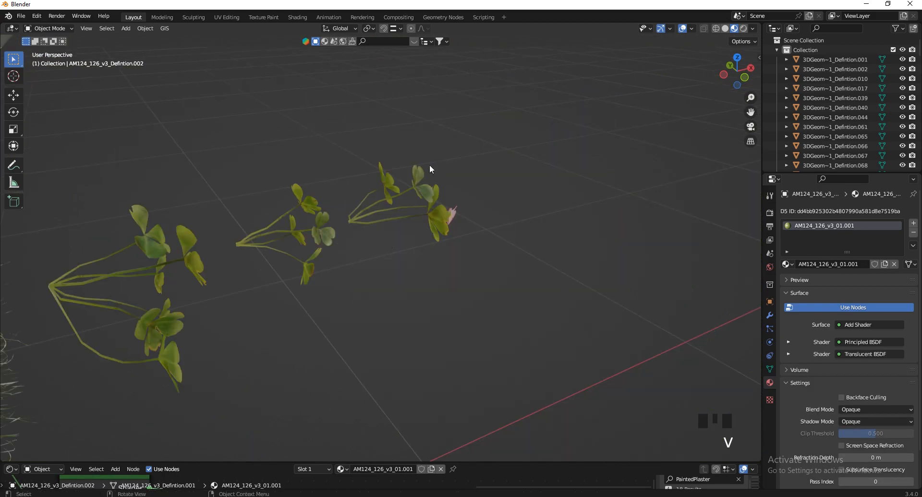
left_click(353, 219)
left_click(239, 244)
left_click(192, 259)
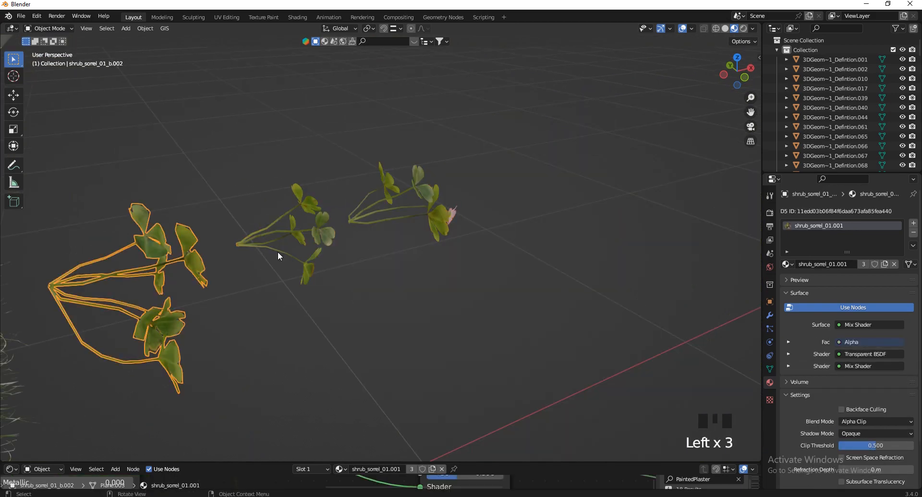
left_click(241, 172)
Fly back and forth near the wall and re-inspect the right and middle clovers
key("v")
key("s")
key("w")
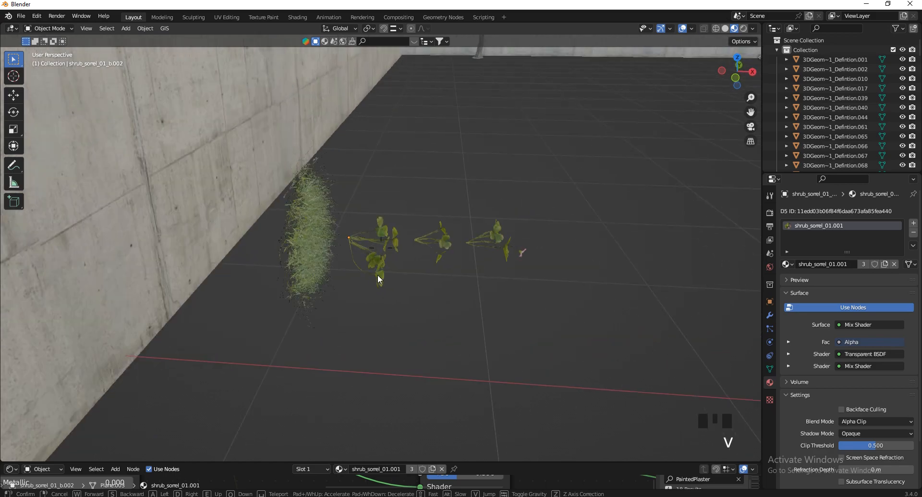
left_click(419, 297)
left_click(401, 114)
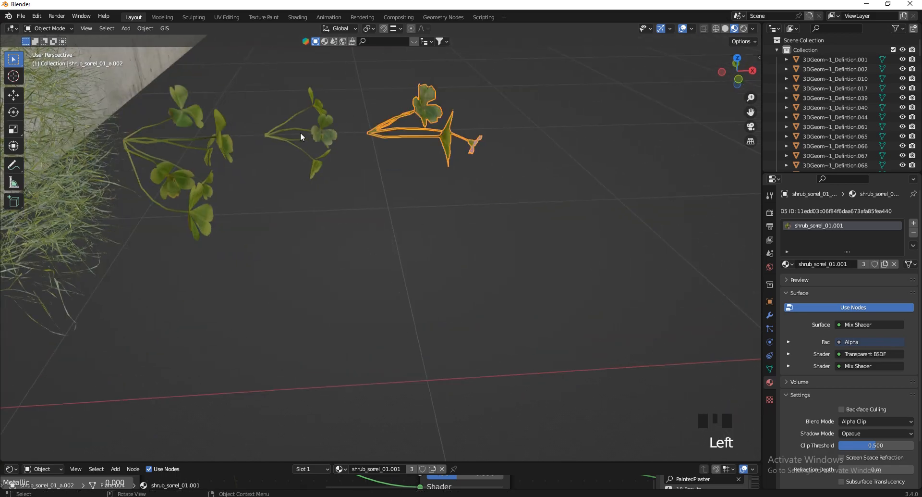
left_click(301, 135)
Select the lawn plane and check its mesh data and Grass004.001 material
key("v")
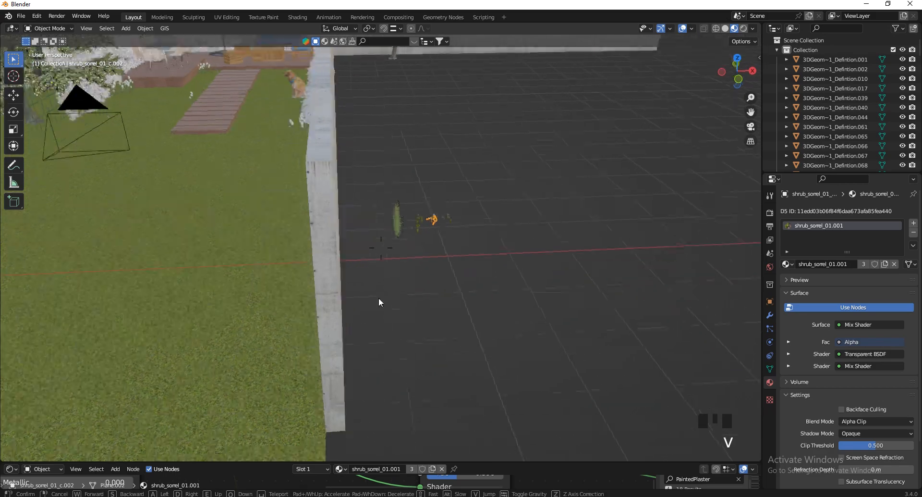
left_click(245, 232)
left_click(243, 236)
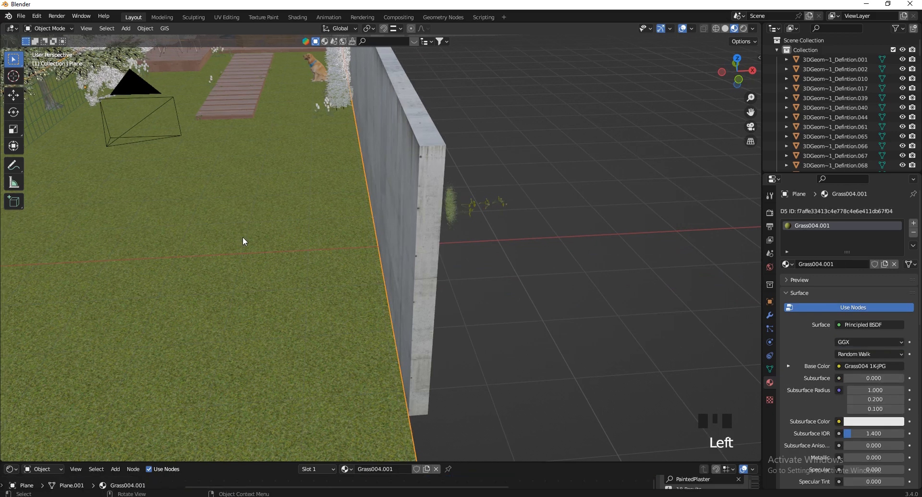
left_click(770, 368)
left_click(770, 382)
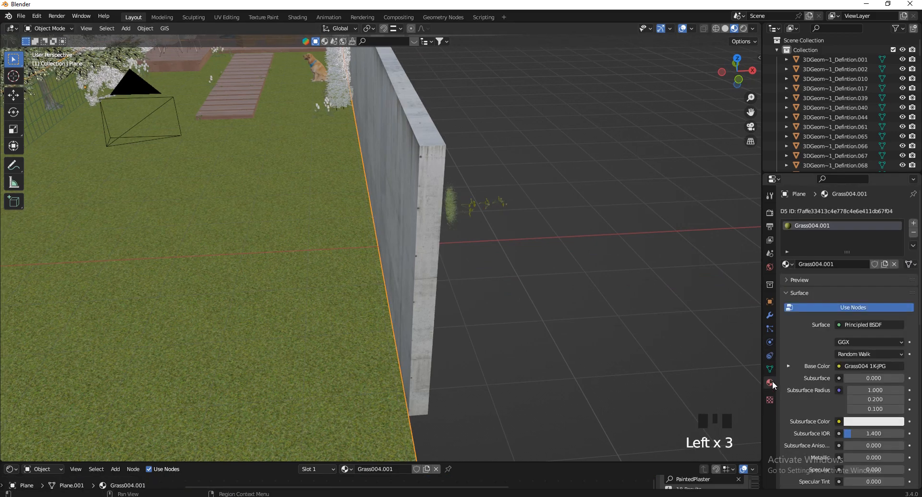
left_click(770, 368)
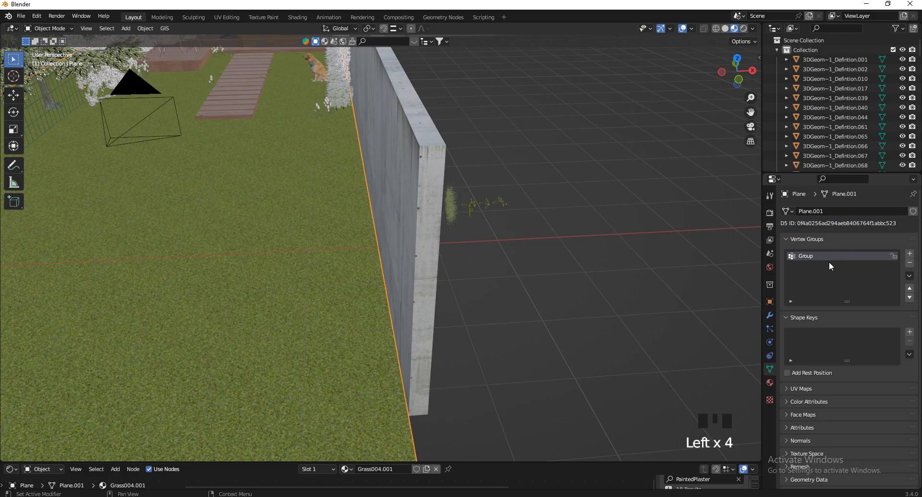
Fly around for a whole-garden overview and show the lawn's particle systems
key("v")
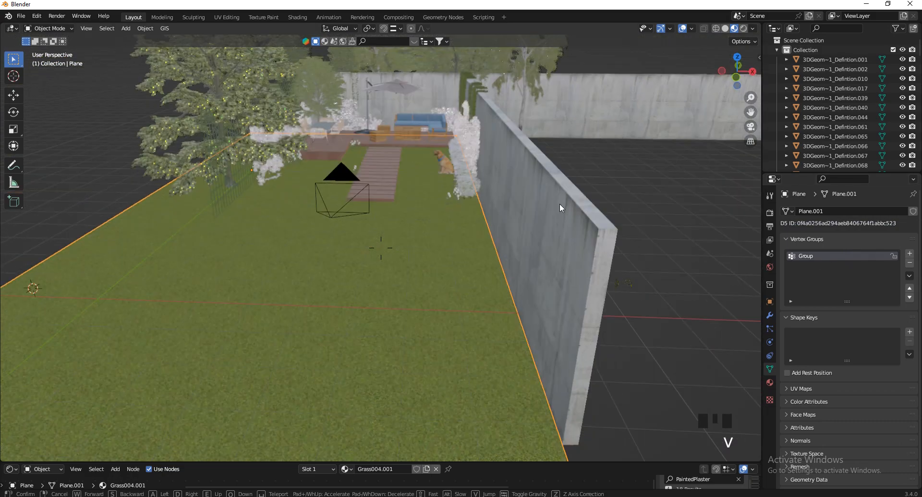
key("a")
left_click(421, 199)
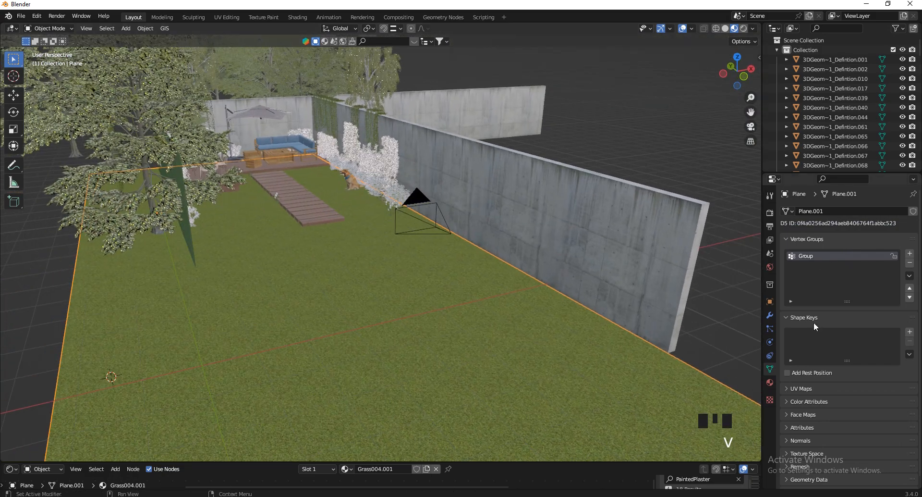
left_click(770, 328)
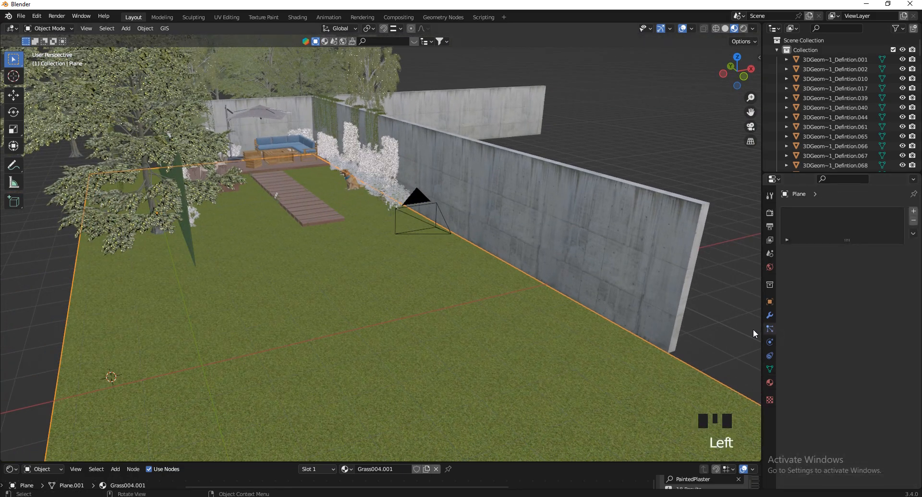
Add a Hair particle system (1000 strands, 4 m) with Advanced on and Render panel expanded
left_click(913, 213)
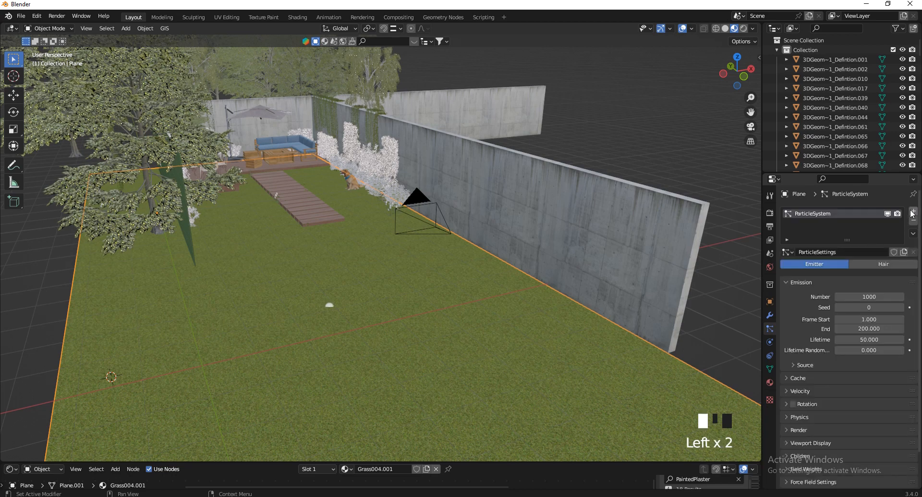
left_click(867, 264)
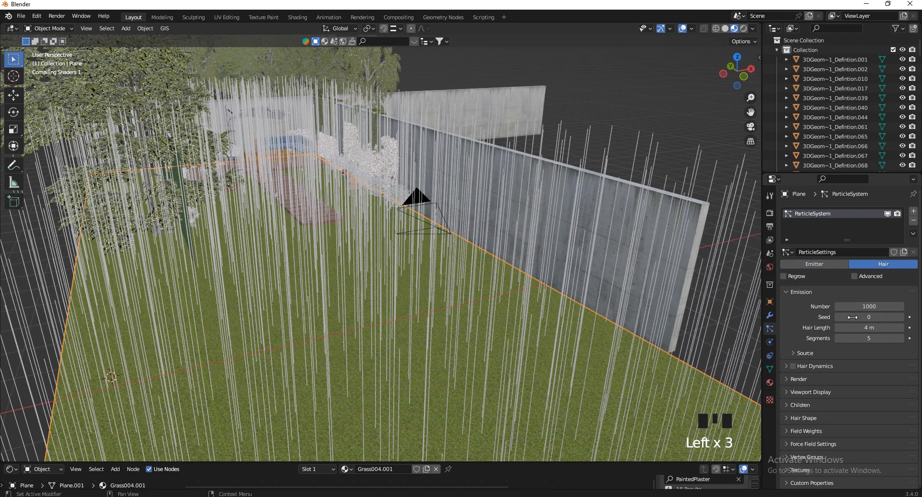
left_click(855, 276)
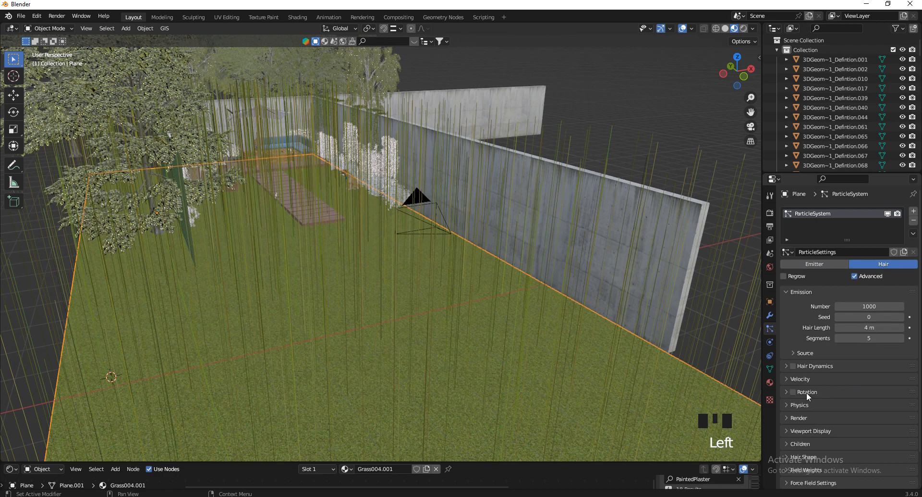
left_click(799, 417)
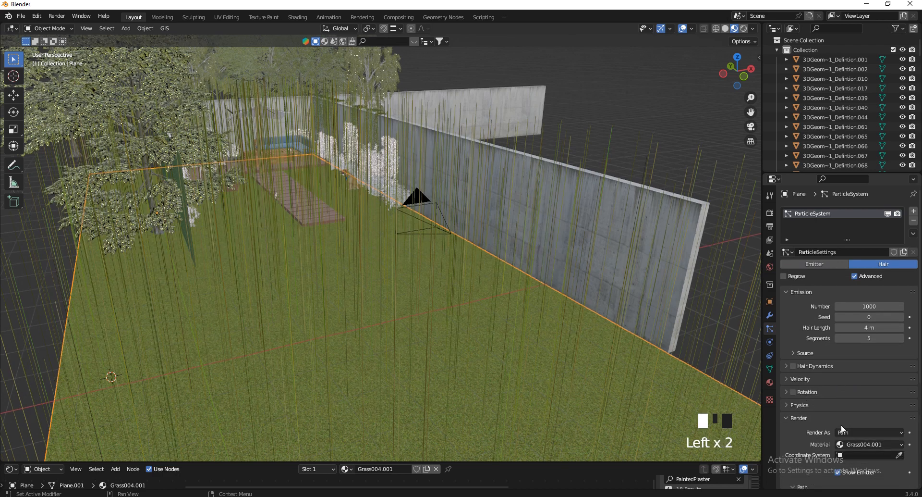
Render the lawn hair as Object, instancing the AM124_126_v3 grass clump at scale 0.050
key("v")
key("d")
key("w")
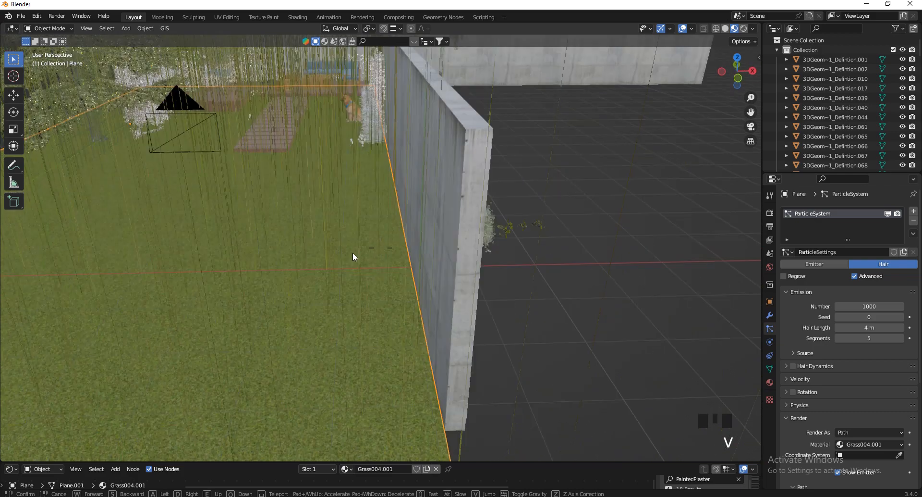
left_click(412, 226)
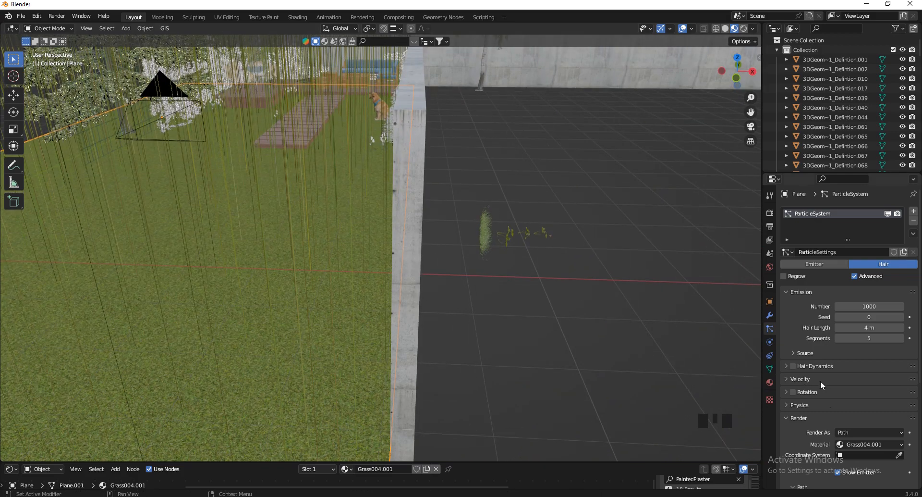
left_click(872, 430)
left_click(872, 455)
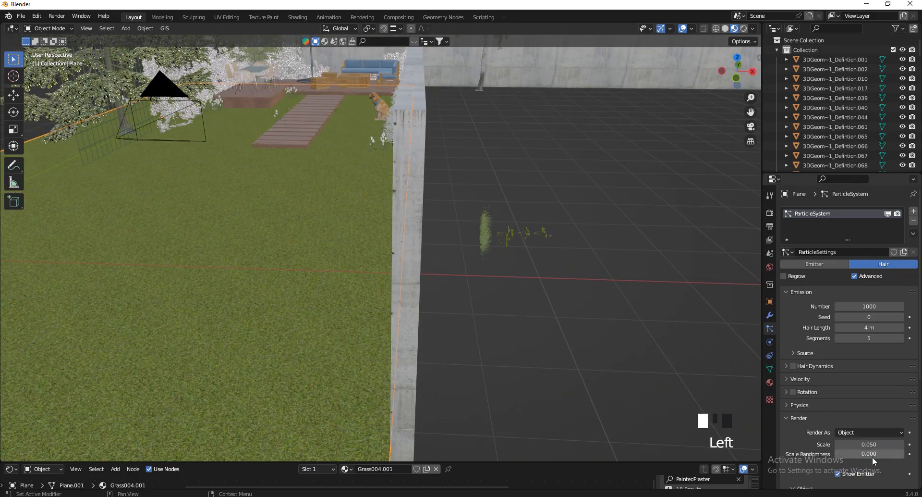
scroll(889, 463, "down", 4)
left_click(899, 425)
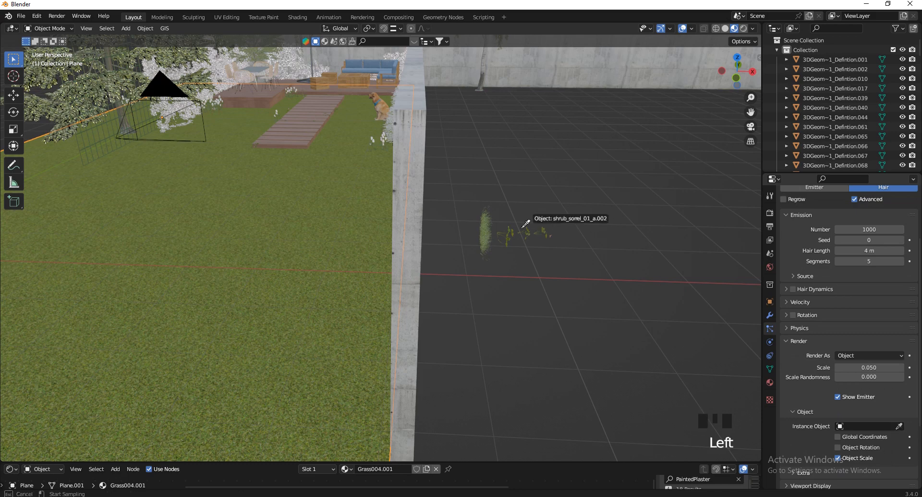
left_click(485, 231)
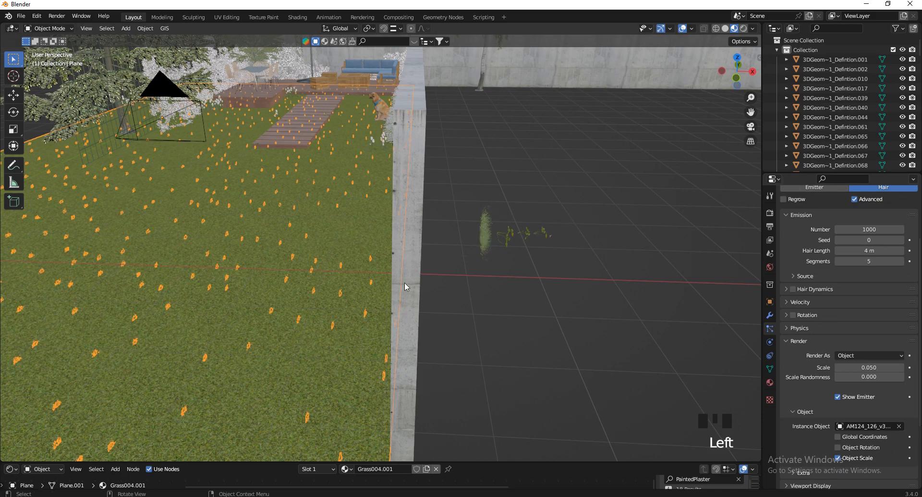
Fly to the sample plants, select the grass clump and show its Transform values (scale 1.000)
key("v")
key("s")
key("q")
key("a")
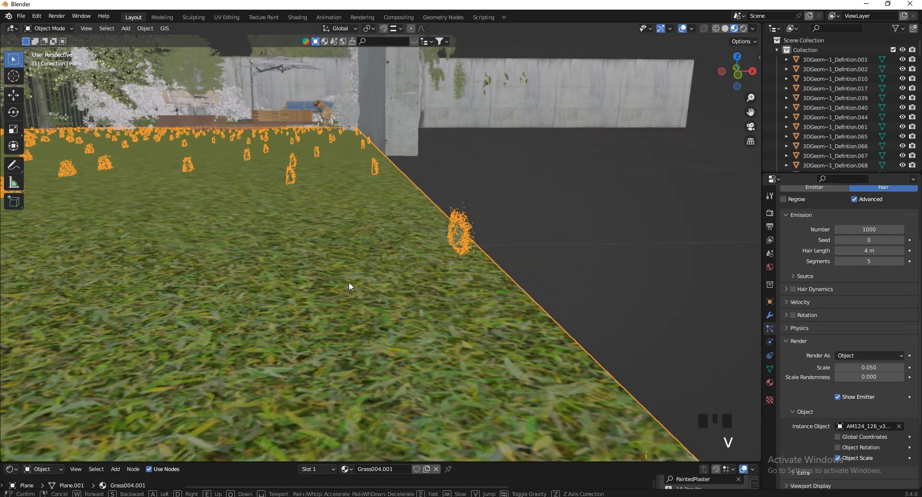
key("w")
key("d")
key("e")
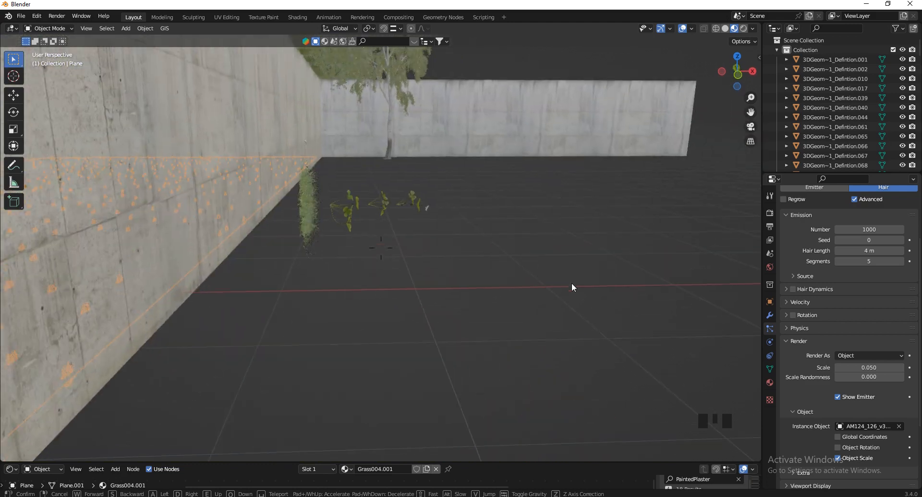
key("w")
left_click(350, 311)
left_click(226, 301)
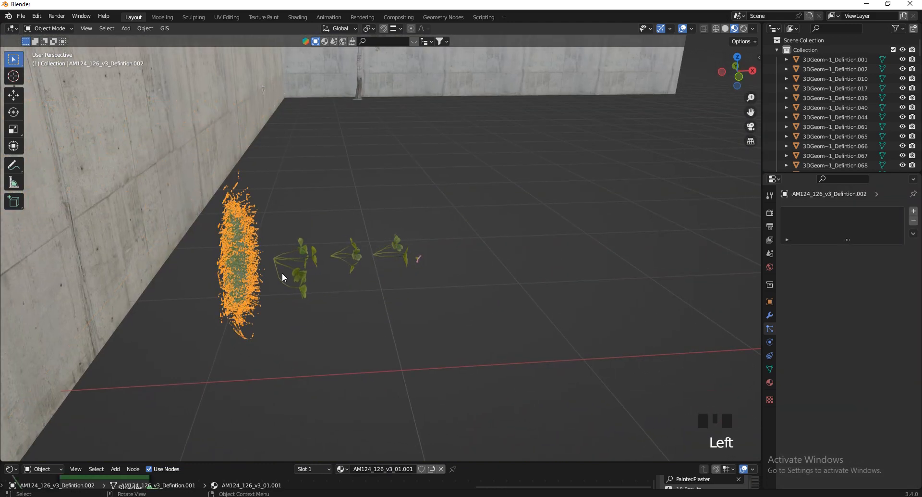
left_click(283, 277)
left_click(255, 277)
key("n")
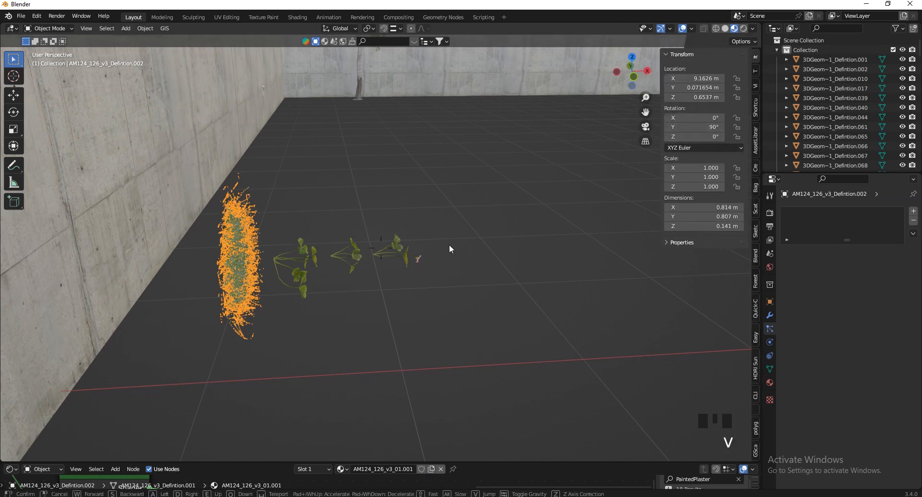
Select the sorrel plants to compare their 4.296 scale, then reselect the lawn plane
middle_click_drag(449, 244, 446, 249)
left_click_drag(451, 251, 331, 287)
left_click(388, 284)
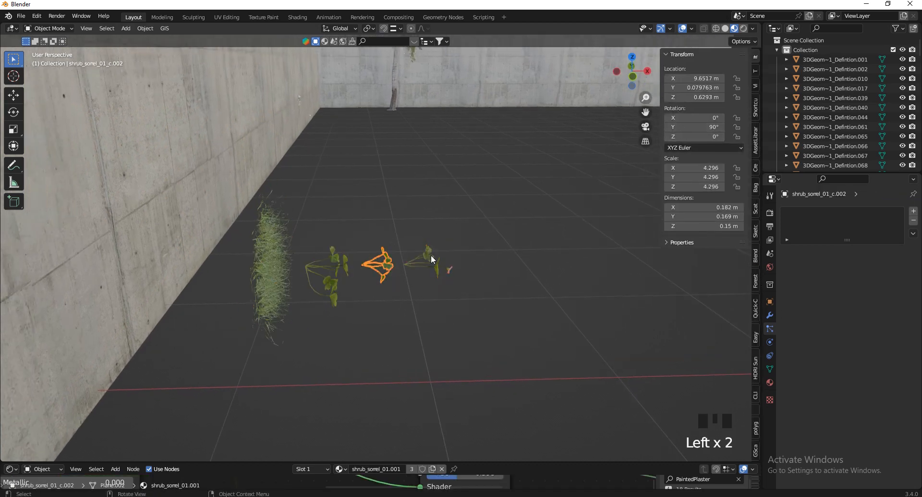
left_click(431, 255)
key("v")
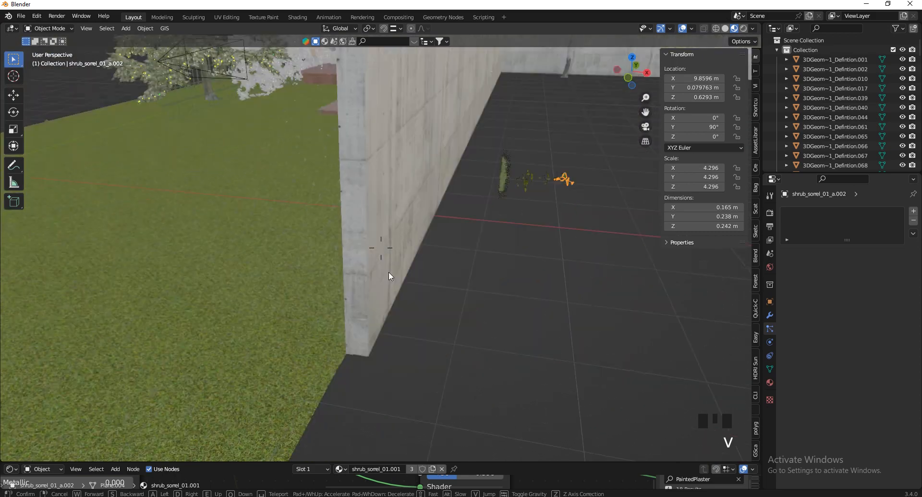
left_click(275, 342)
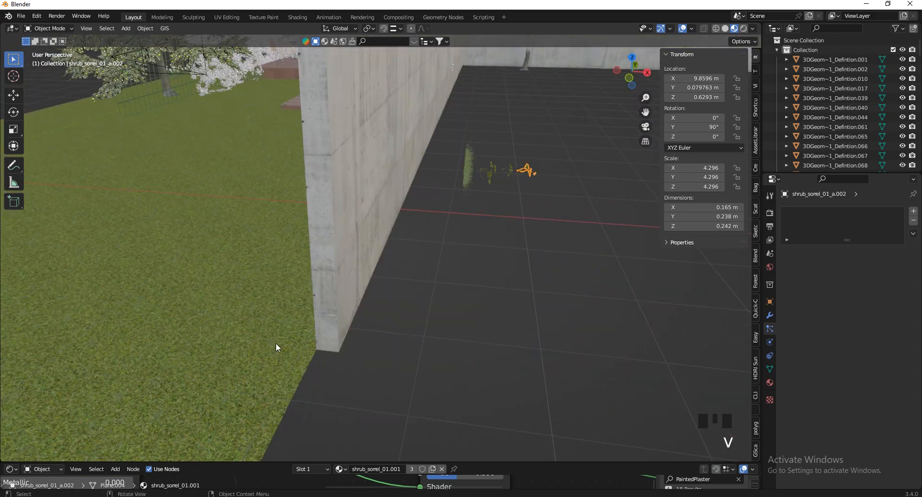
left_click(276, 342)
Enlarge the instanced grass tufts to scale 0.276 after flying over the lawn
scroll(837, 348, "down", 11)
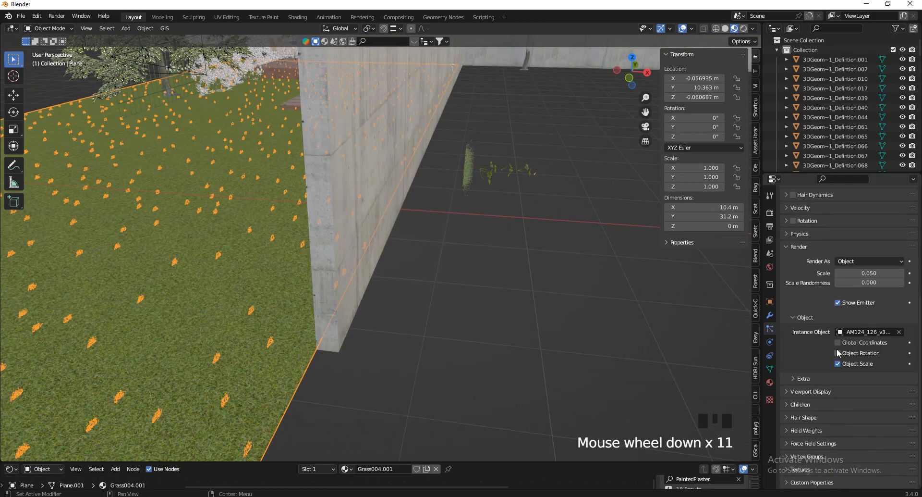
key("v")
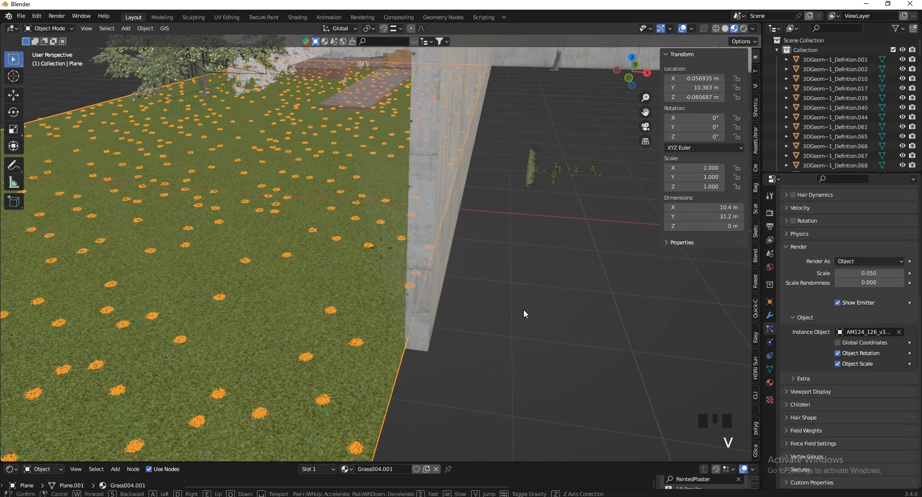
key("w")
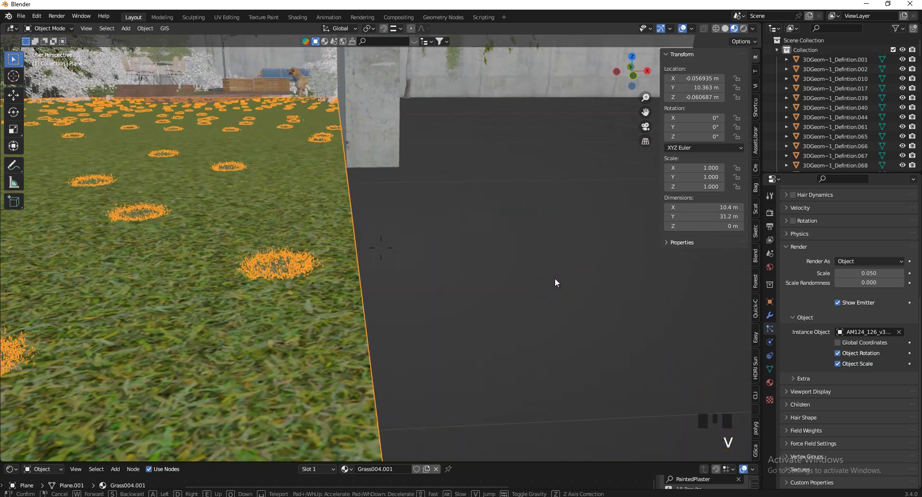
left_click(555, 278)
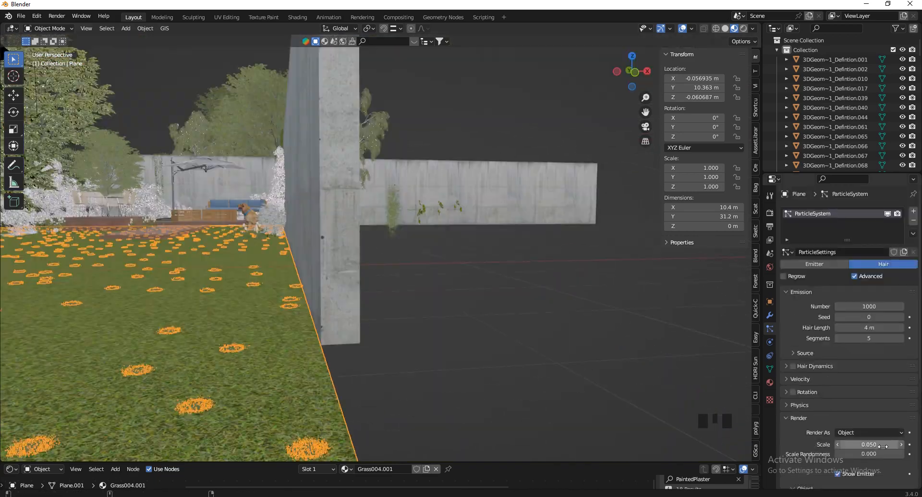
left_click_drag(870, 444, 530, 216, "shift")
Fly over the denser grass and raise the particle count from 1000 to 2479
key("v")
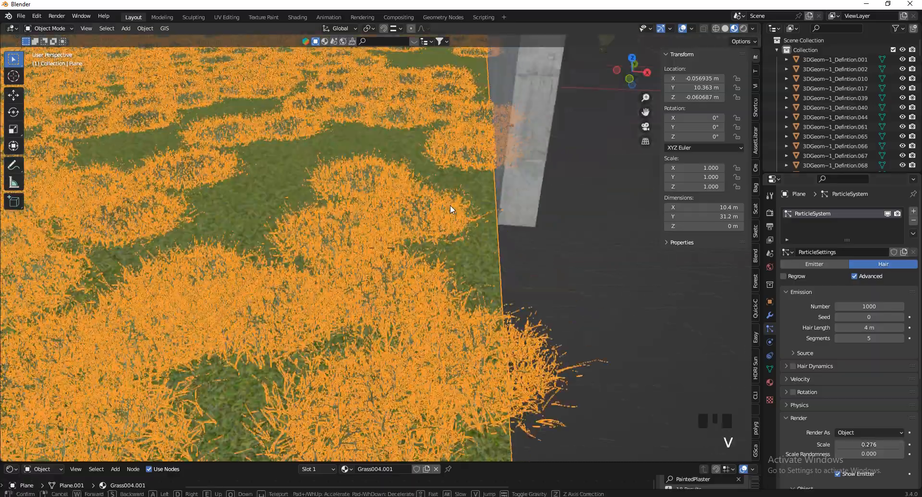
key("e")
key("s")
key("w")
key("d")
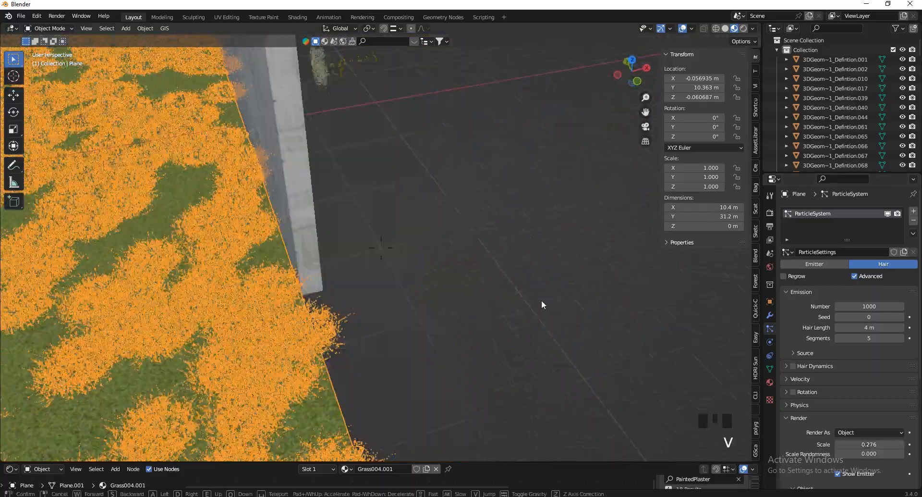
left_click(485, 374)
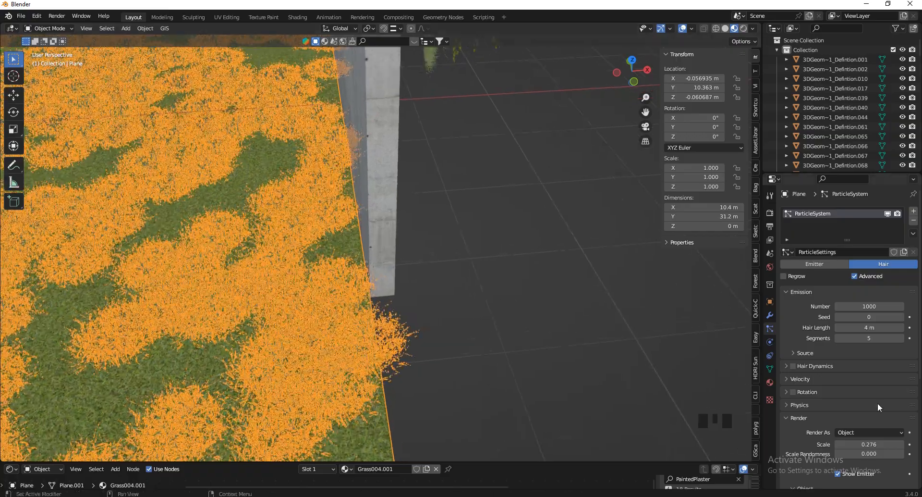
scroll(876, 399, "down", 5)
scroll(875, 385, "up", 2)
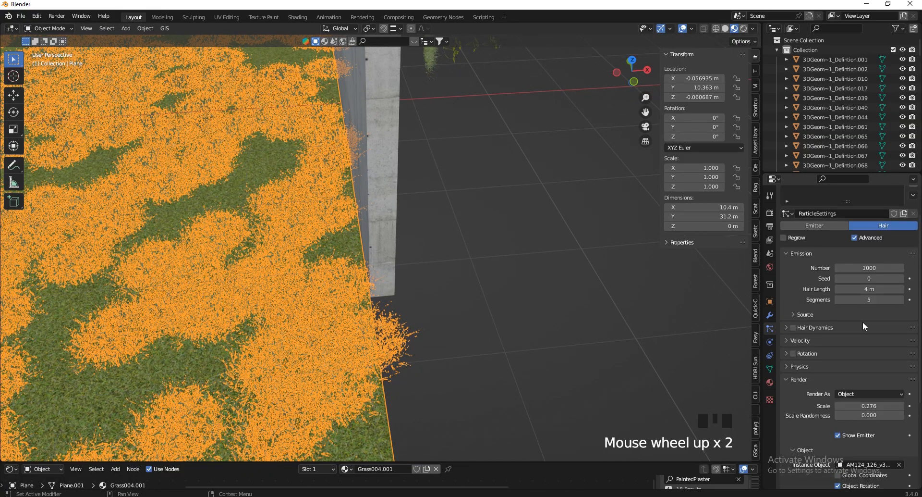
left_click_drag(871, 269, 437, 282, "shift")
Set the particle Density vertex group to 'Group' in the Vertex Groups panel
key("v")
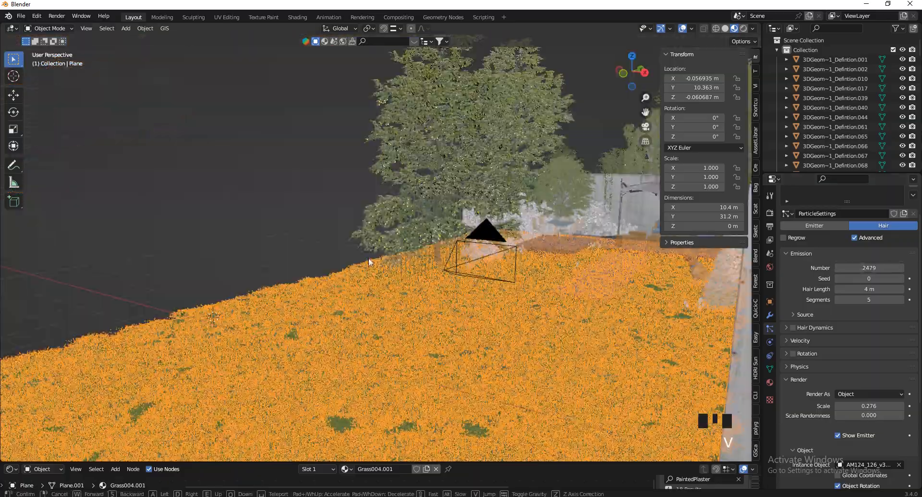
left_click(370, 262)
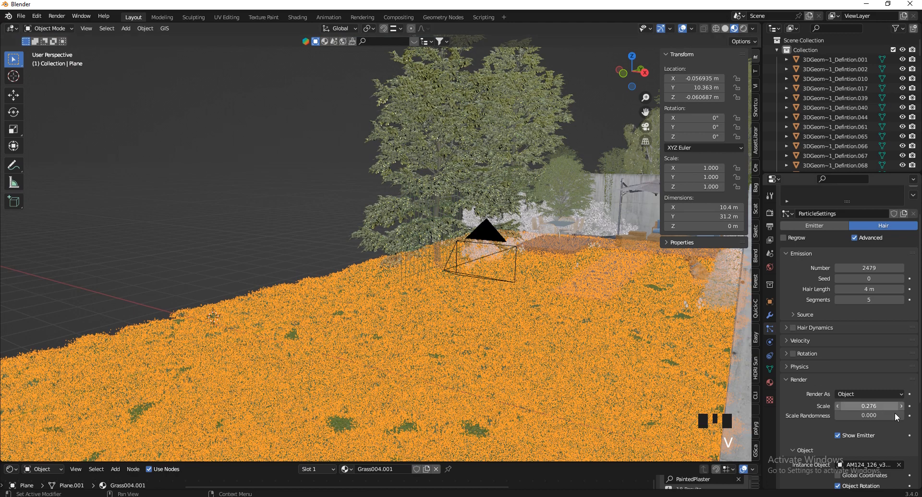
scroll(865, 411, "down", 12)
scroll(852, 413, "down", 1)
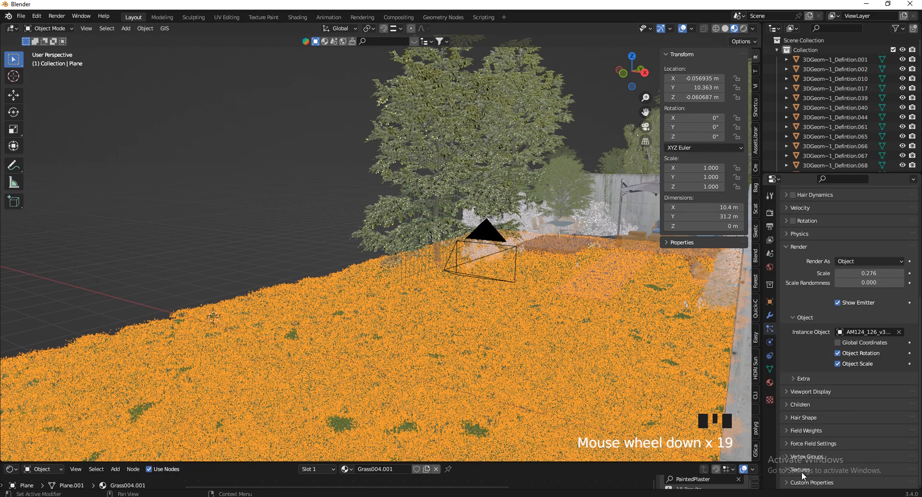
left_click(803, 470)
scroll(826, 407, "down", 6)
left_click(797, 378)
scroll(802, 378, "down", 3)
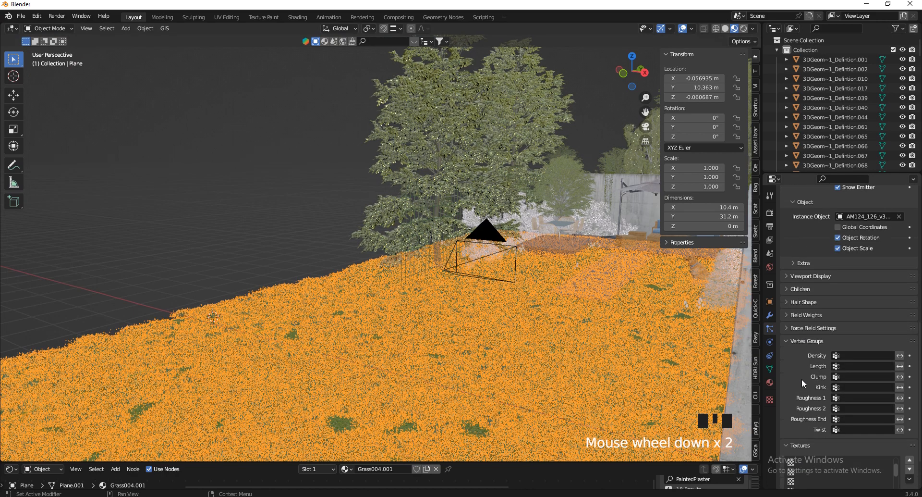
left_click(864, 336)
left_click(827, 352)
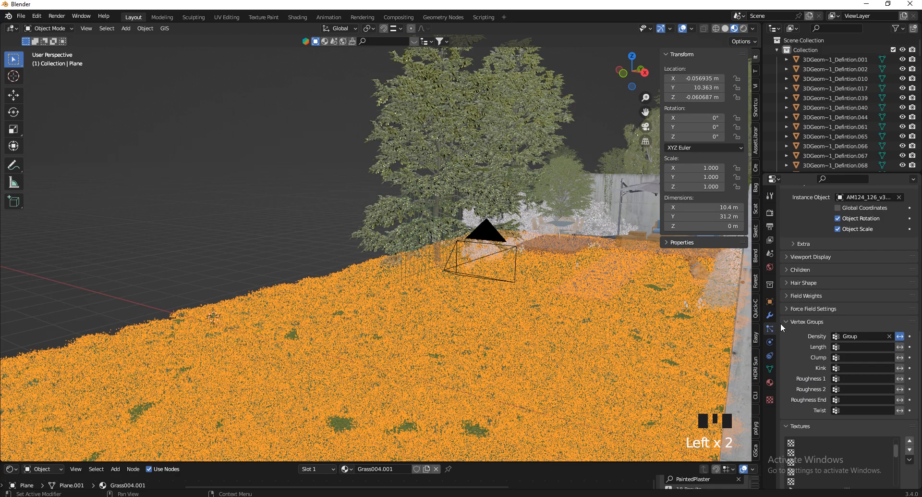
Walk back to check the grass, then show the plane's Object Data vertex groups
key("v")
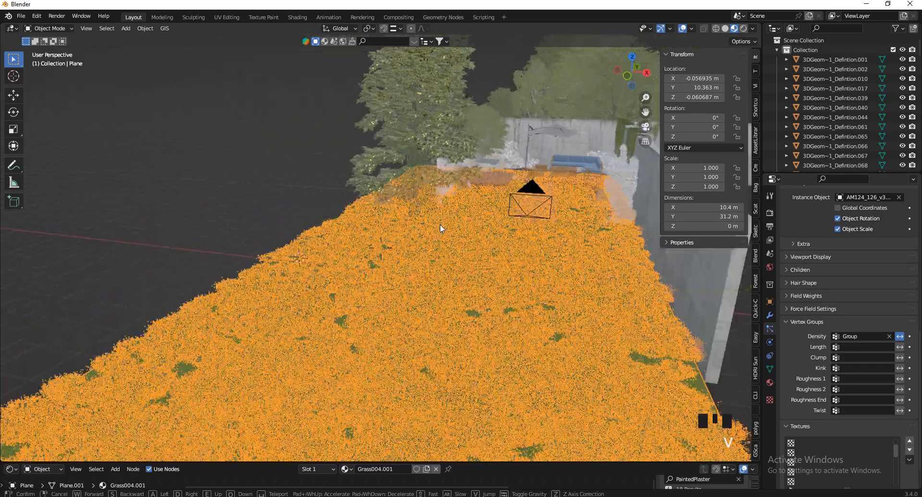
key("s")
left_click(533, 308)
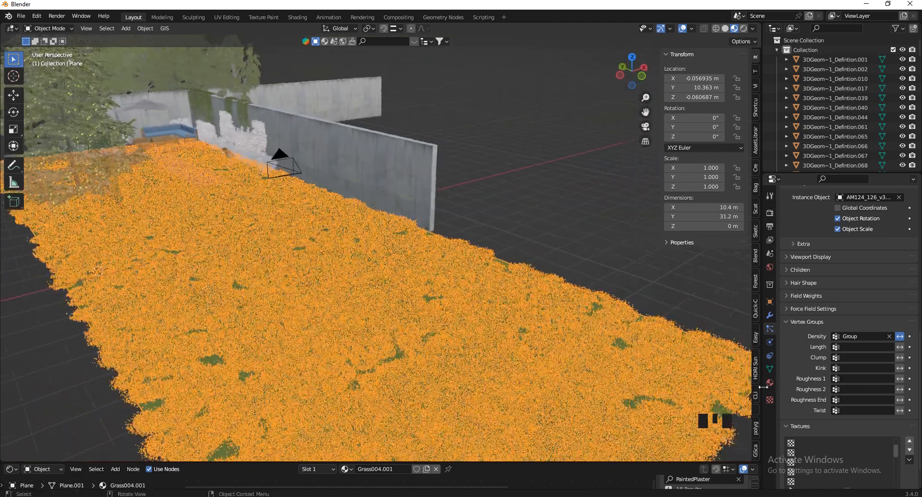
left_click(771, 368)
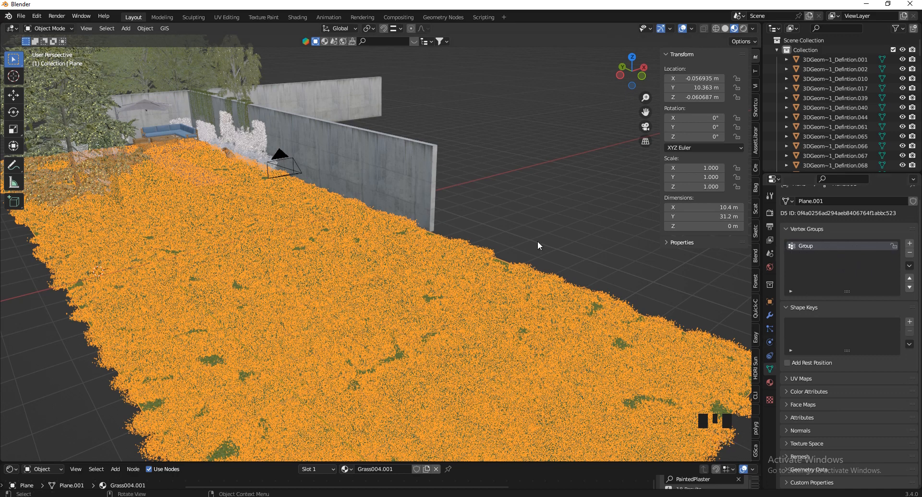
In Edit Mode, add 20 loop cuts across the lawn plane
key("Tab")
scroll(345, 249, "down", 8)
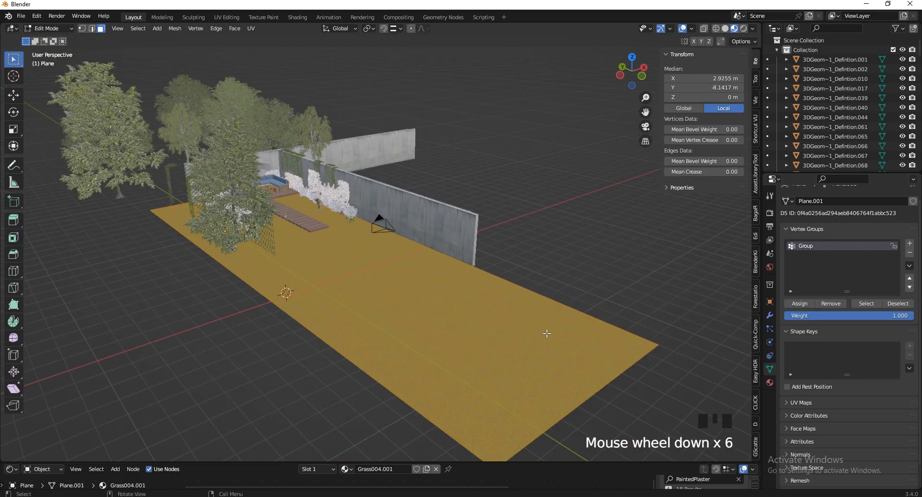
scroll(346, 260, "up", 4)
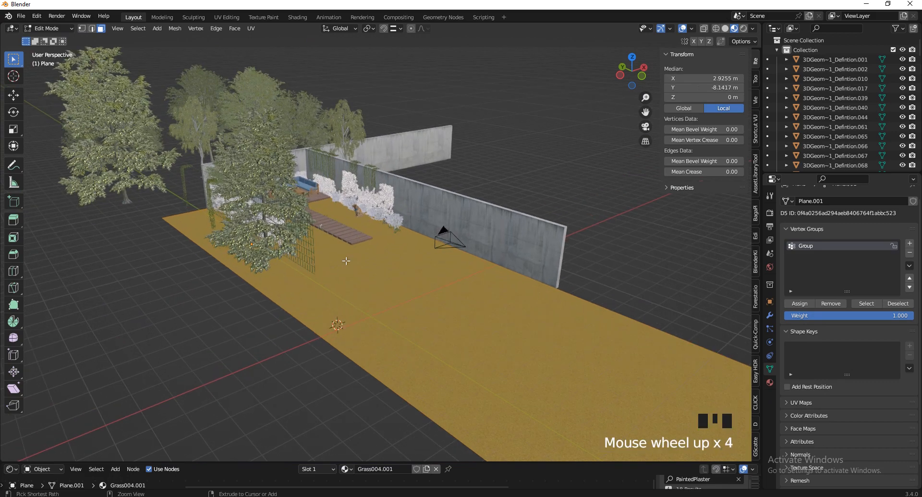
key("ctrl+r")
scroll(485, 258, "up", 11)
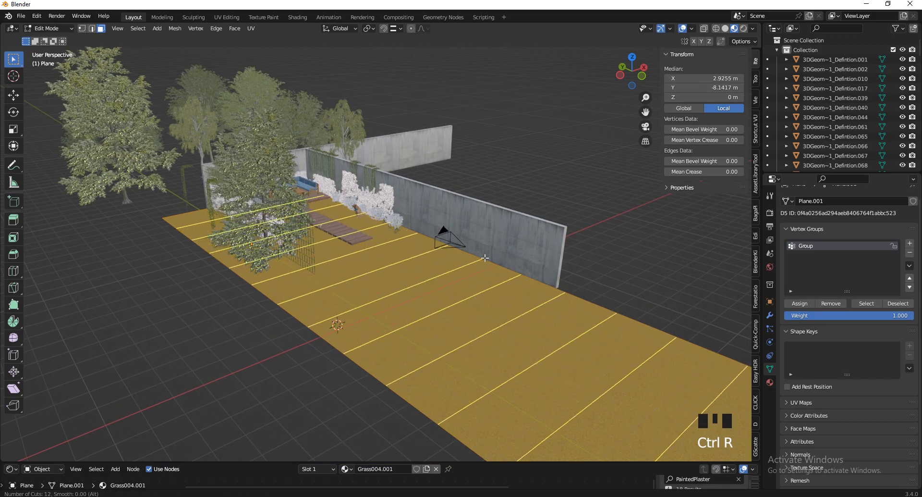
scroll(485, 258, "up", 3)
scroll(485, 258, "up", 5)
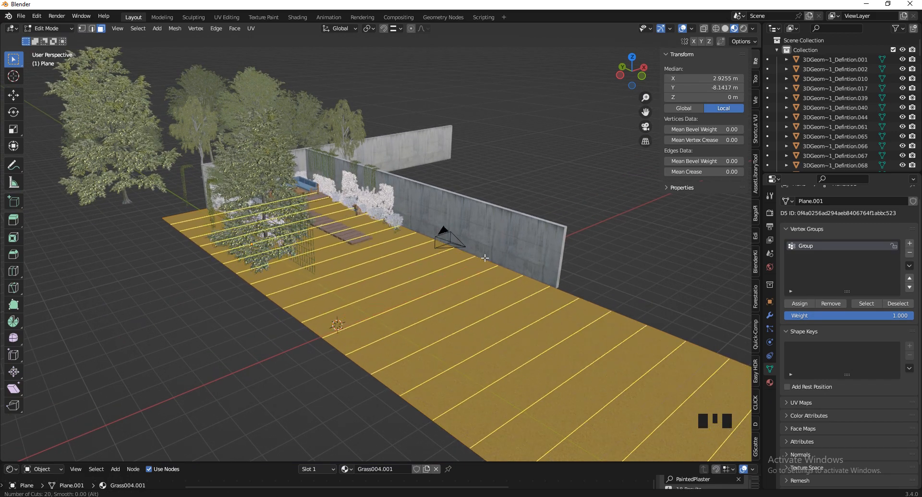
left_click(485, 258)
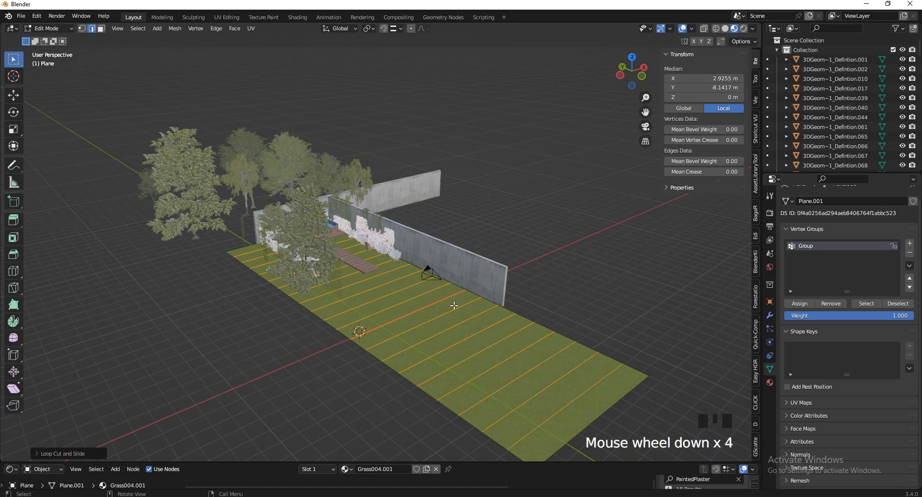
From top view, assign the lower faces to vertex group 'Group' and return to Object Mode
scroll(402, 337, "down", 4)
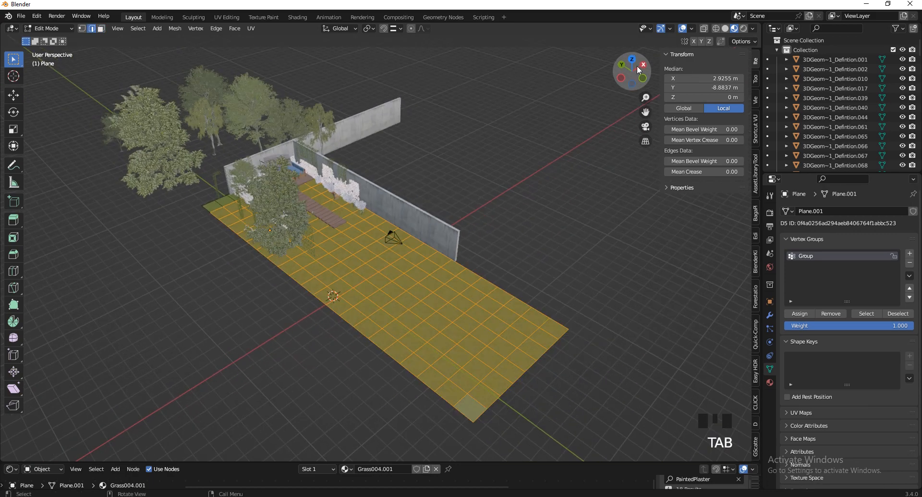
left_click(634, 62)
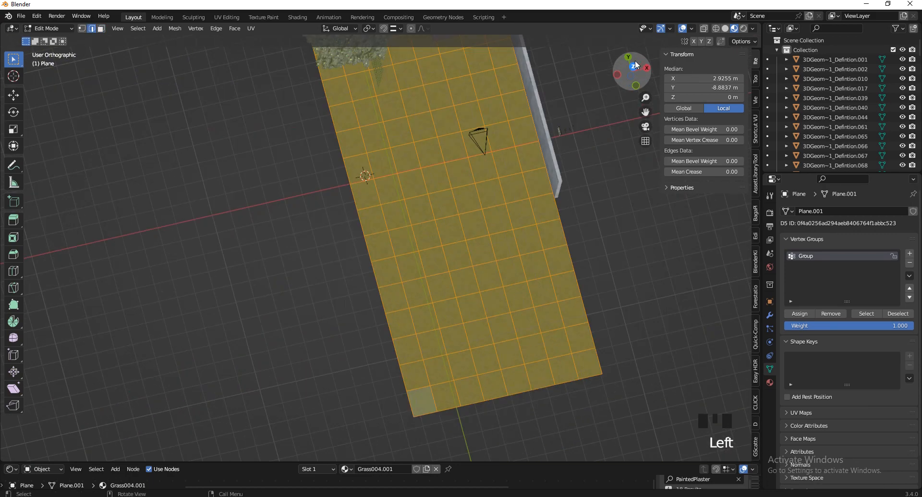
scroll(436, 311, "down", 5)
scroll(444, 241, "up", 3)
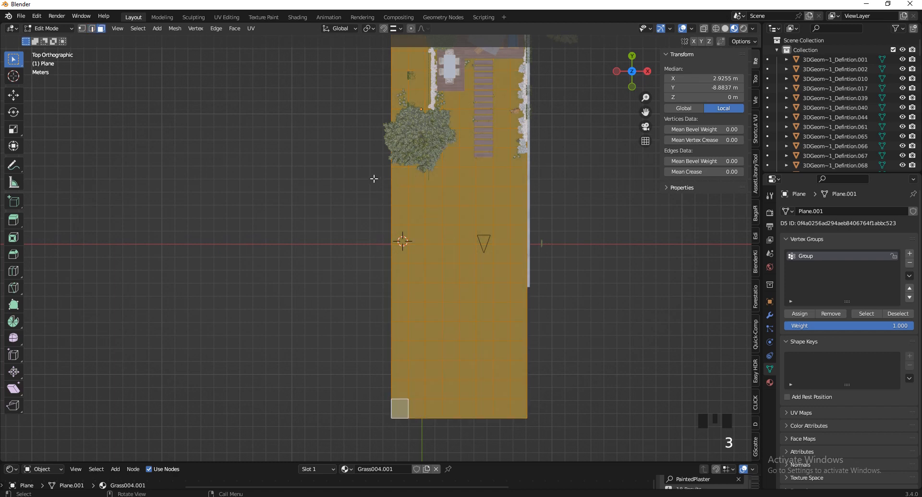
left_click_drag(377, 186, 569, 461)
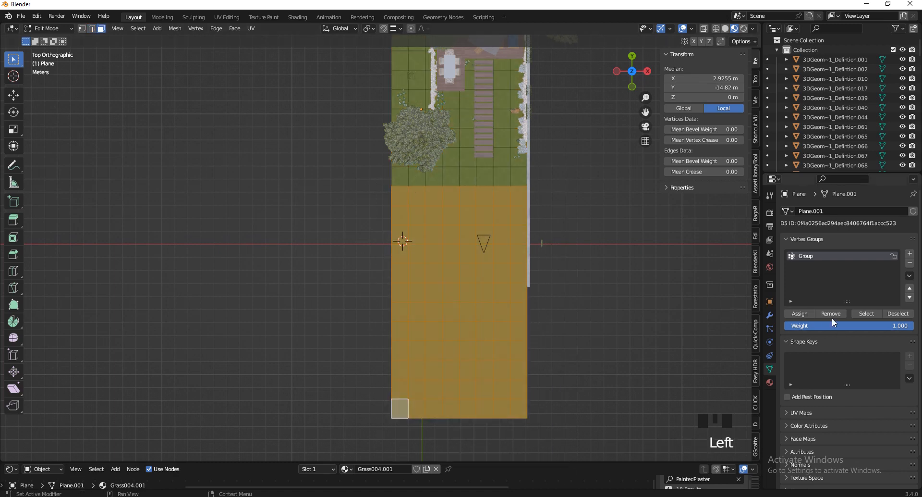
left_click(801, 313)
left_click(801, 312)
left_click(800, 312)
key("Tab")
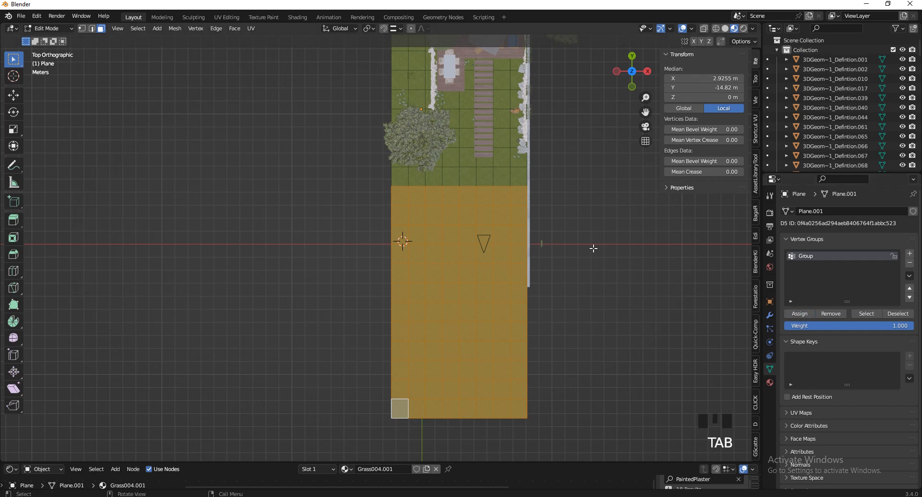
left_click(791, 311)
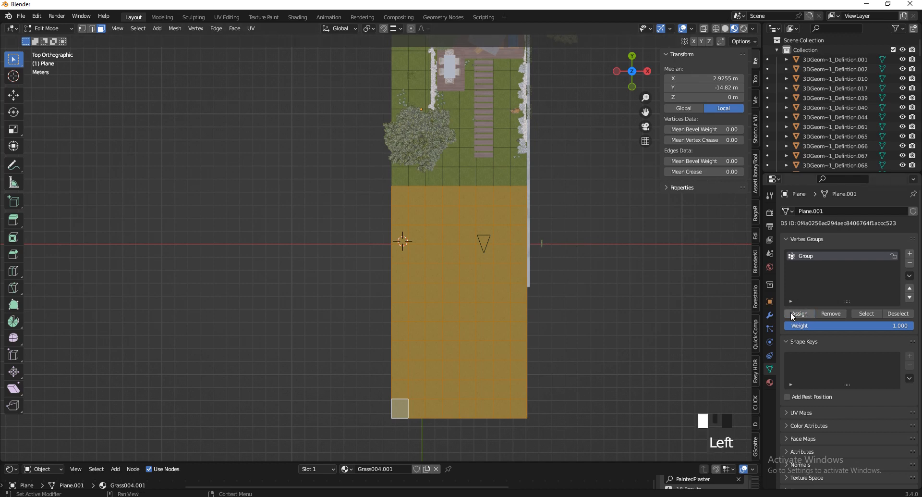
key("Tab")
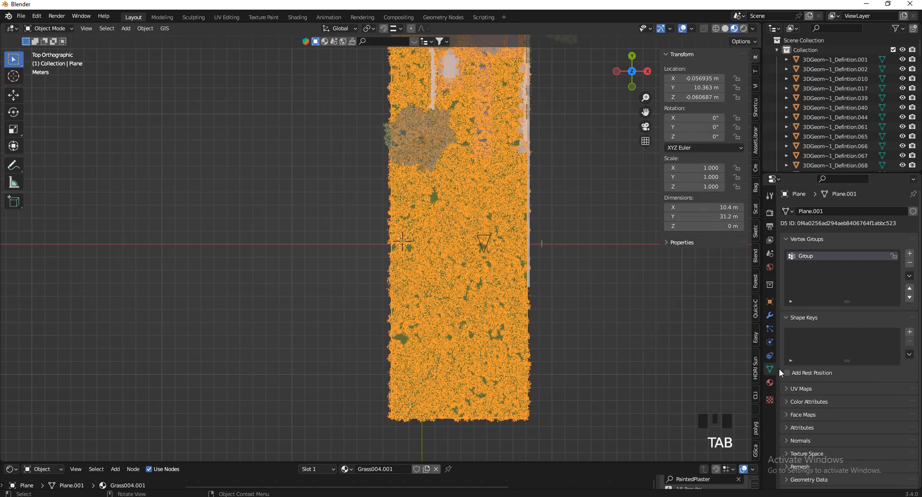
Set the grass system's Density vertex group to Group and invert it
left_click(770, 328)
scroll(872, 407, "down", 6)
scroll(869, 408, "down", 13)
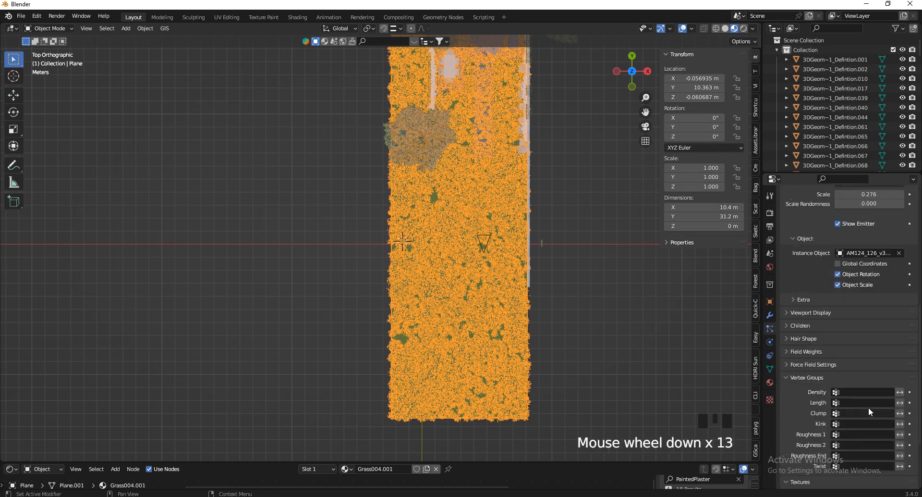
left_click(862, 303)
left_click(828, 316)
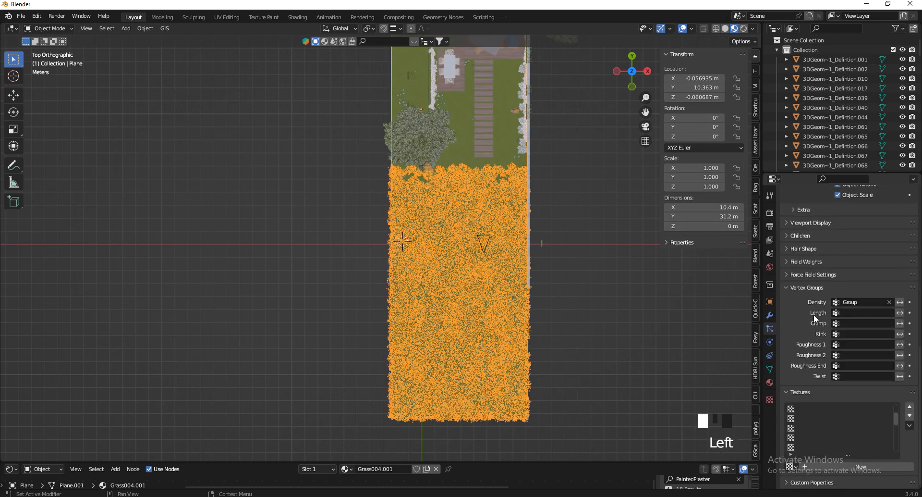
left_click_drag(648, 67, 687, 325)
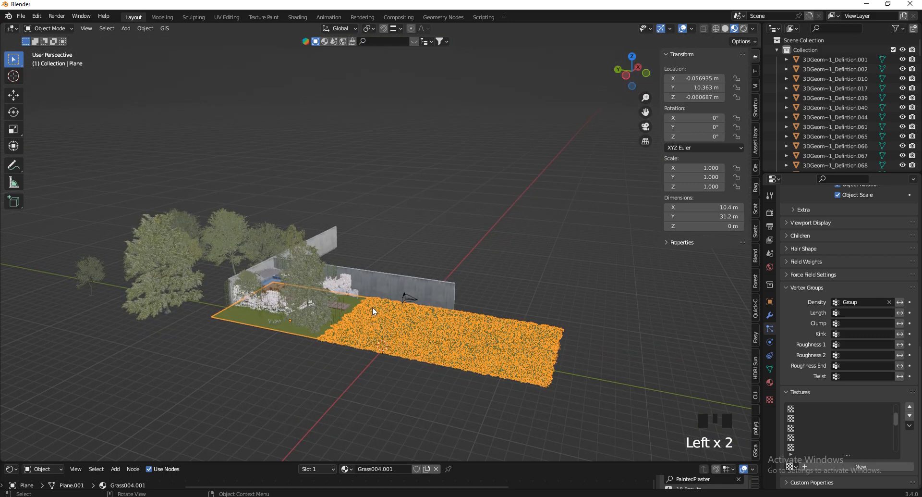
scroll(345, 340, "up", 6)
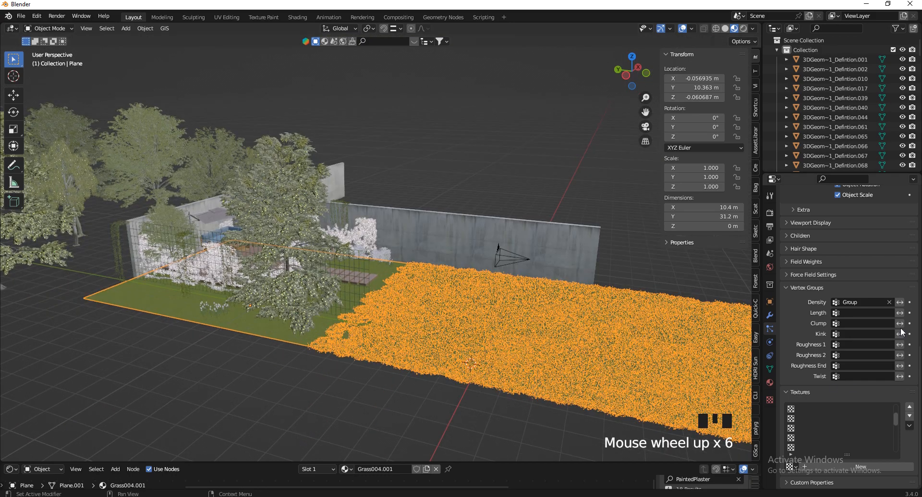
left_click(900, 303)
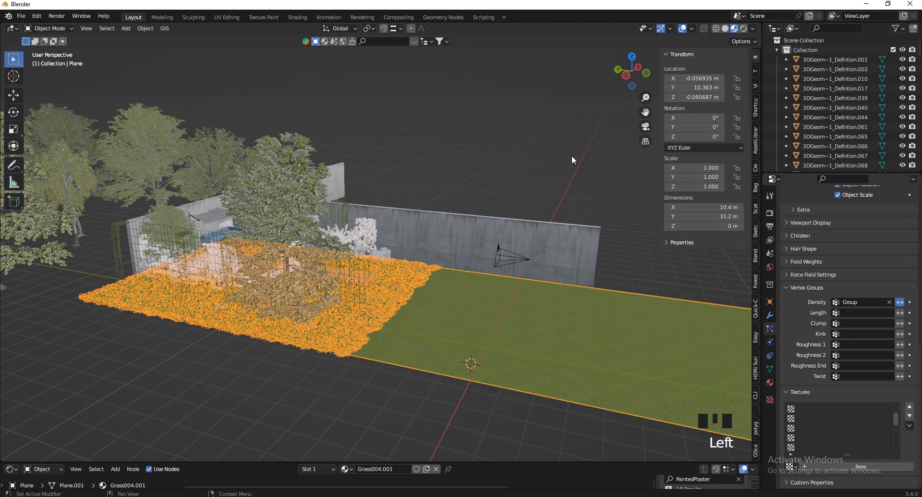
Walk through the garden toward the wall, switch to solid shading and reselect the grass plane
left_click(592, 133)
left_click_drag(589, 73, 541, 166)
key("v")
key("w")
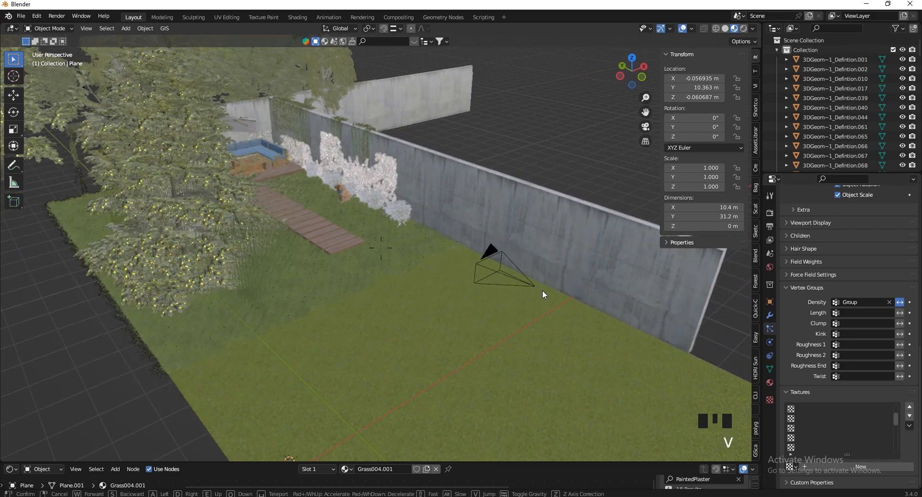
left_click(528, 264)
left_click(528, 264)
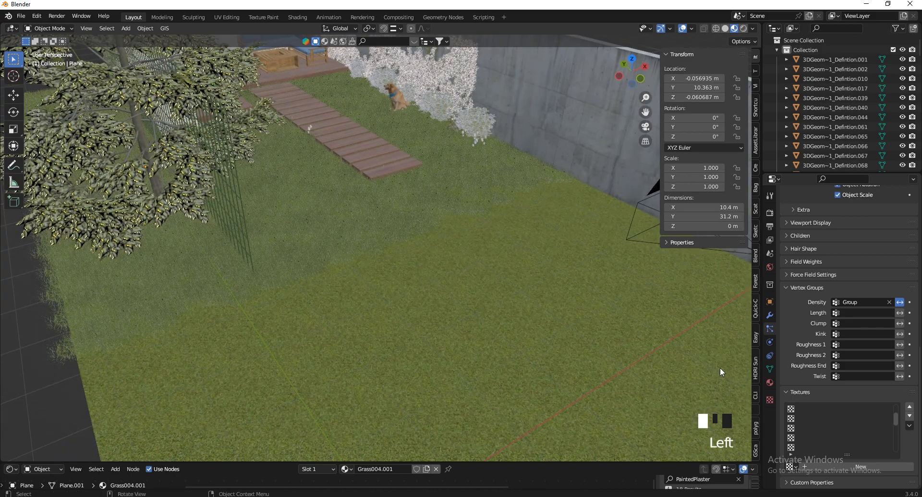
left_click(727, 28)
scroll(484, 220, "down", 5)
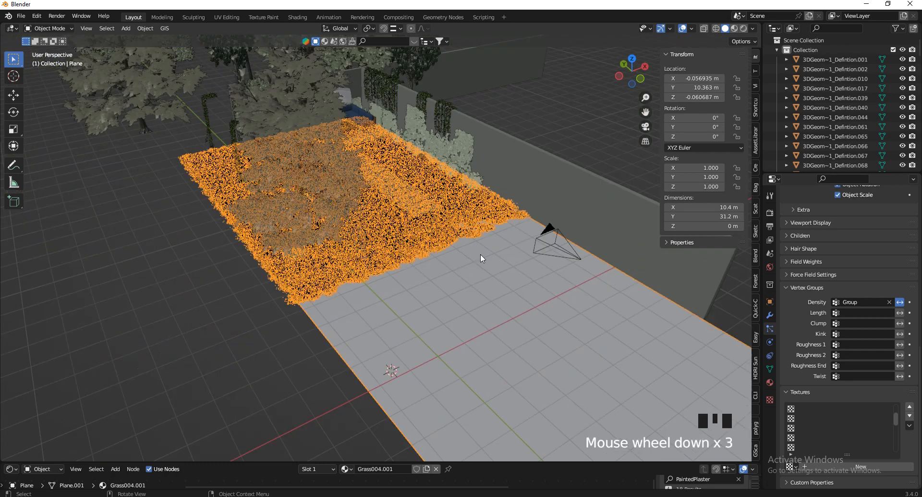
left_click(540, 141)
scroll(528, 272, "up", 2)
left_click(380, 351)
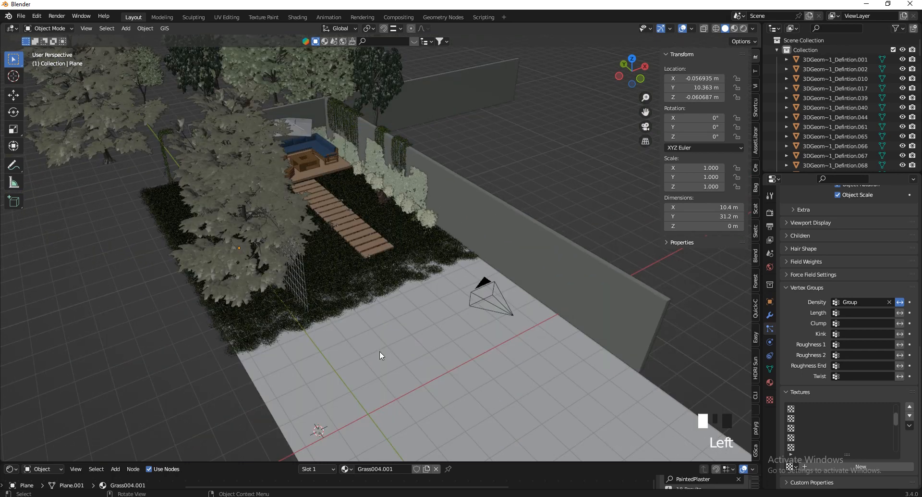
scroll(859, 286, "up", 7)
scroll(862, 287, "up", 4)
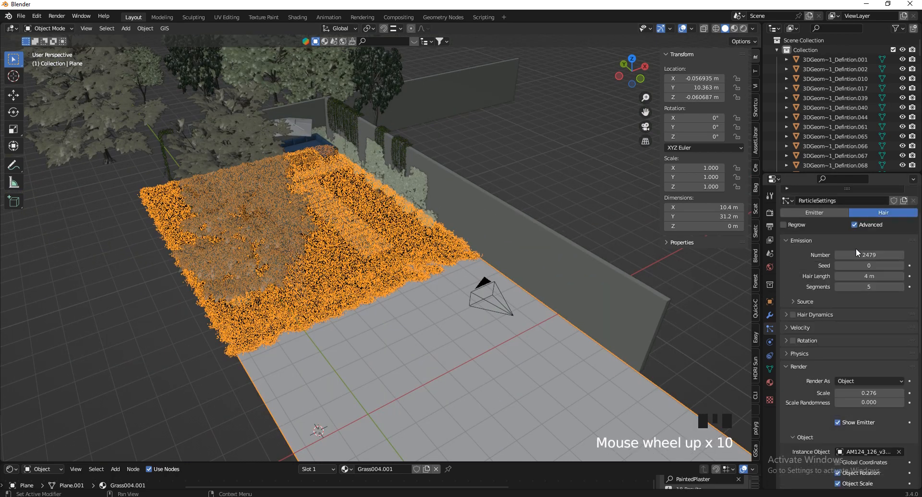
Change the grass particle Number from 1500 to 700
left_click(884, 276)
type("150")
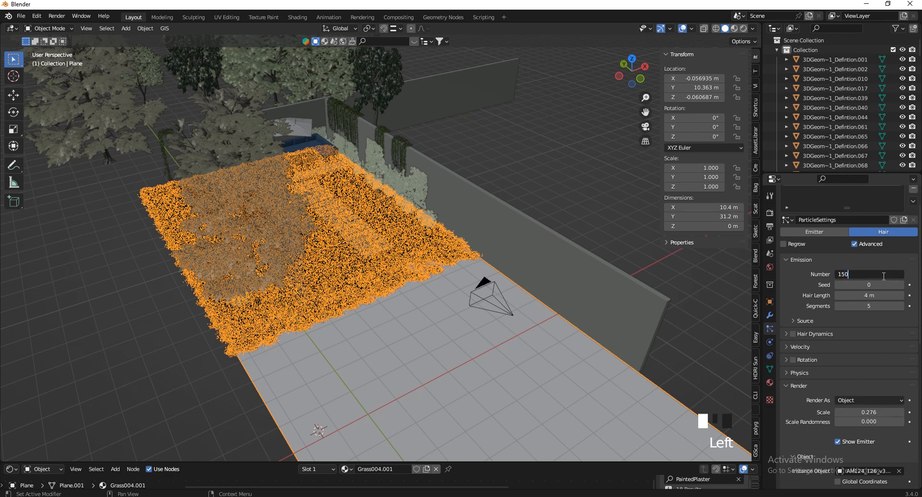
type("0")
key("Return")
scroll(884, 278, "up", 4)
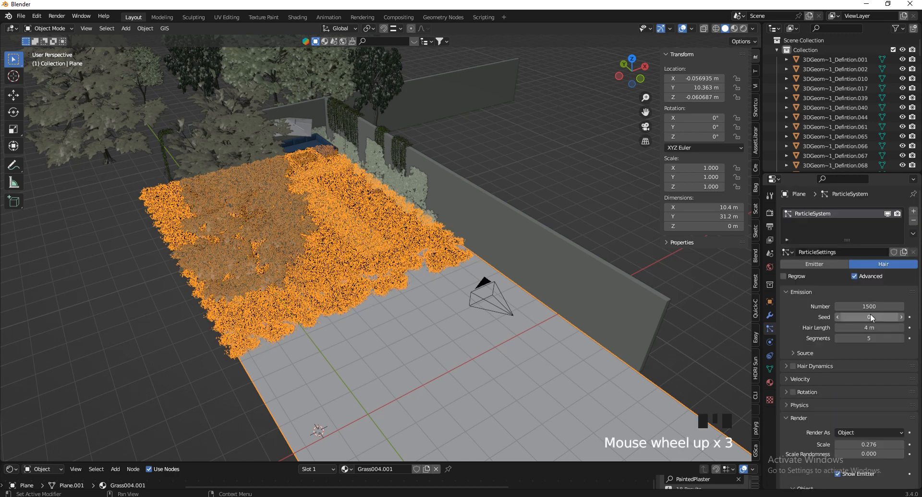
left_click(877, 306)
type("700")
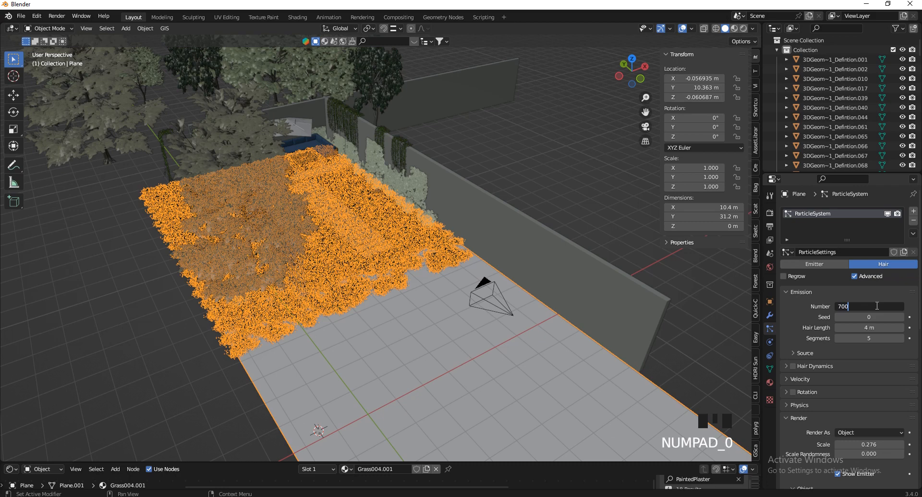
key("Return")
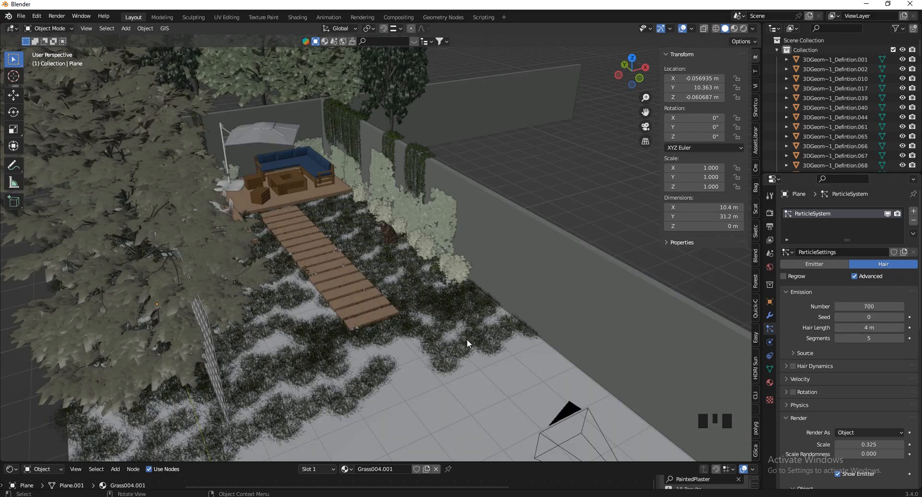
scroll(466, 342, "down", 5)
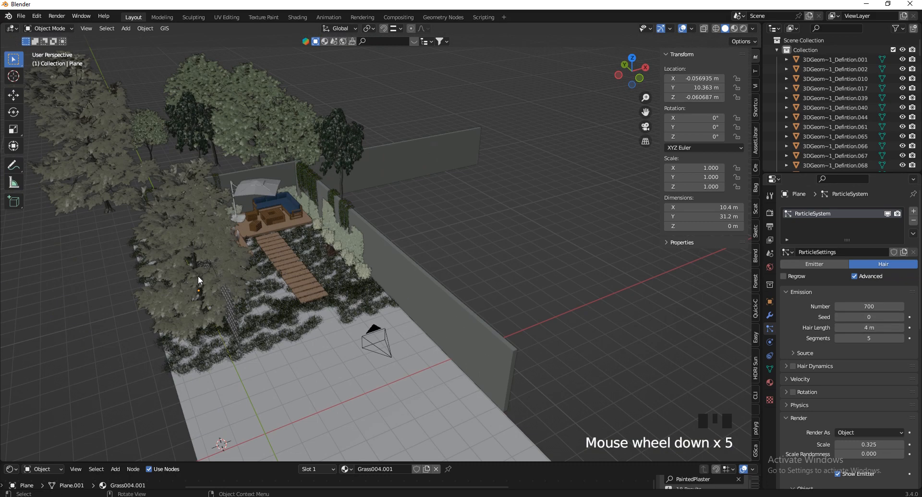
scroll(394, 328, "down", 1)
Move the three sorrel weed plants into a new collection called Weeds 1
scroll(284, 328, "up", 13)
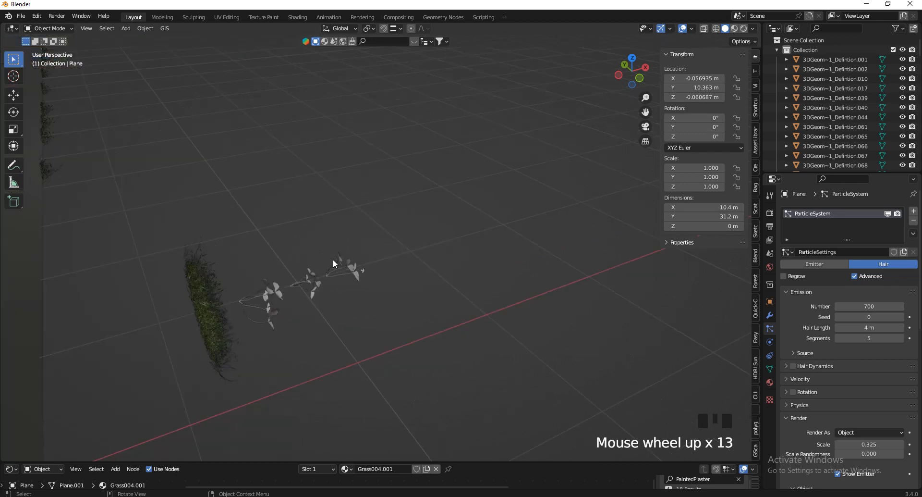
left_click_drag(402, 249, 269, 320)
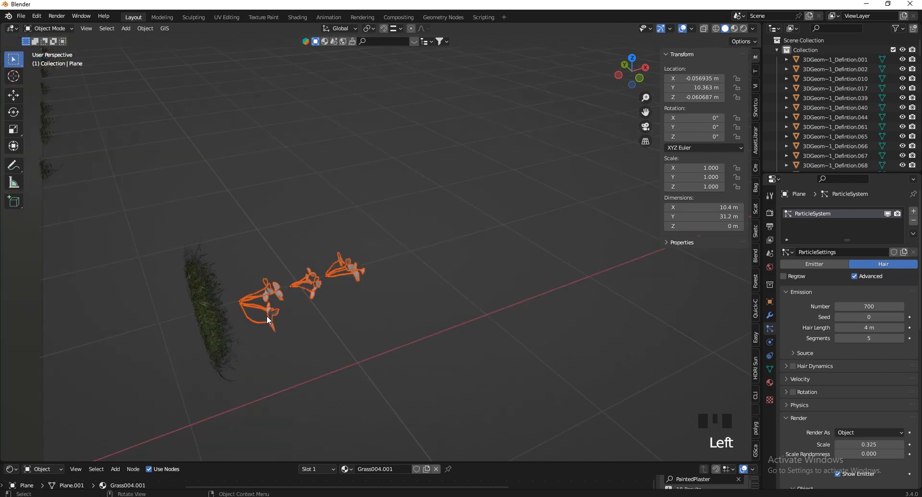
key("m")
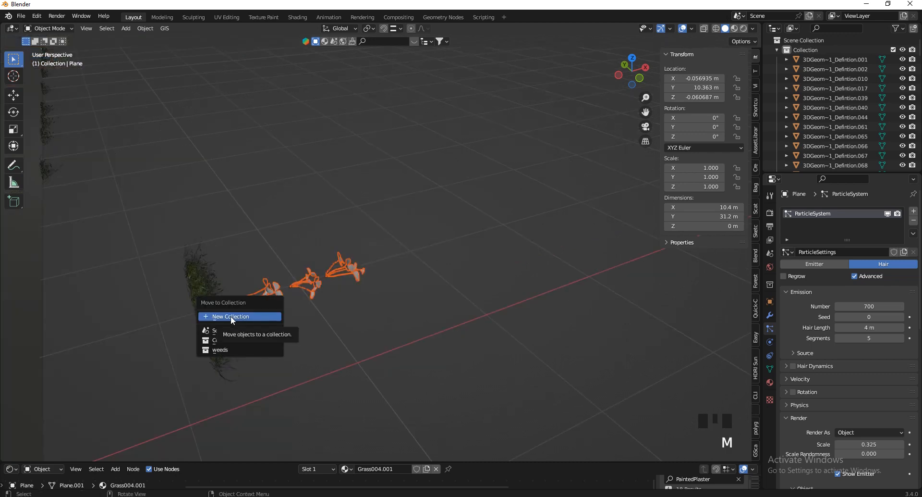
left_click(232, 316)
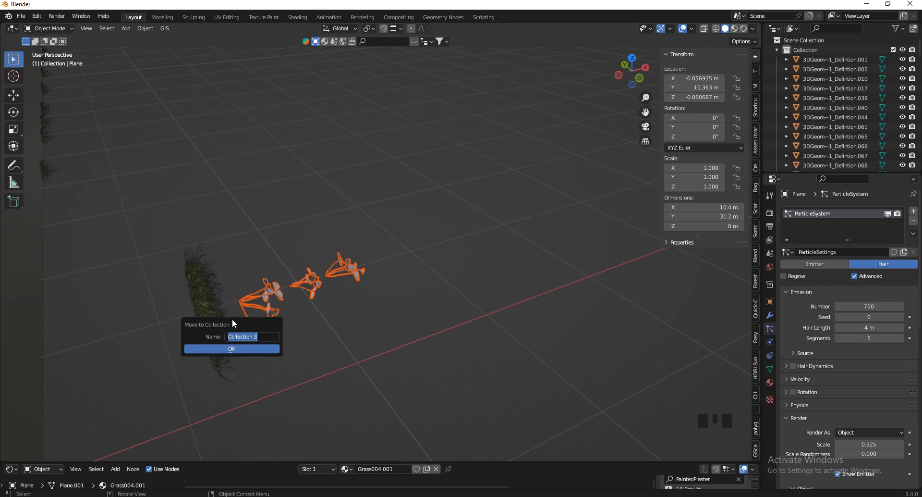
type("Weeds 1")
left_click(210, 348)
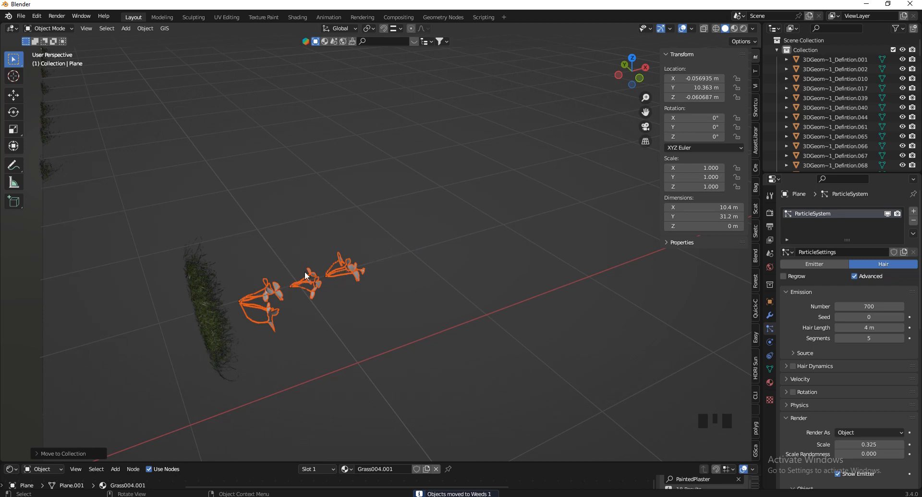
Add ParticleSystem.001 using a single-user copy of the grass settings, ParticleSettings.004
left_click(439, 223)
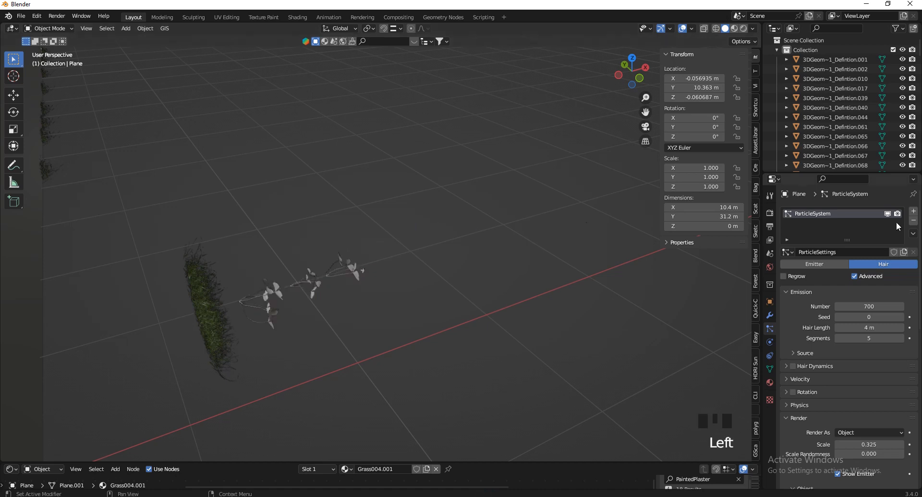
left_click(914, 211)
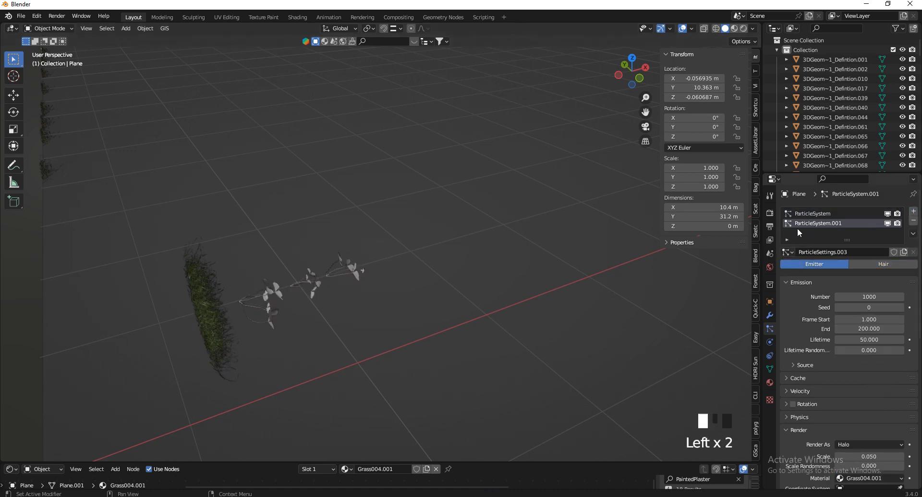
left_click(795, 250)
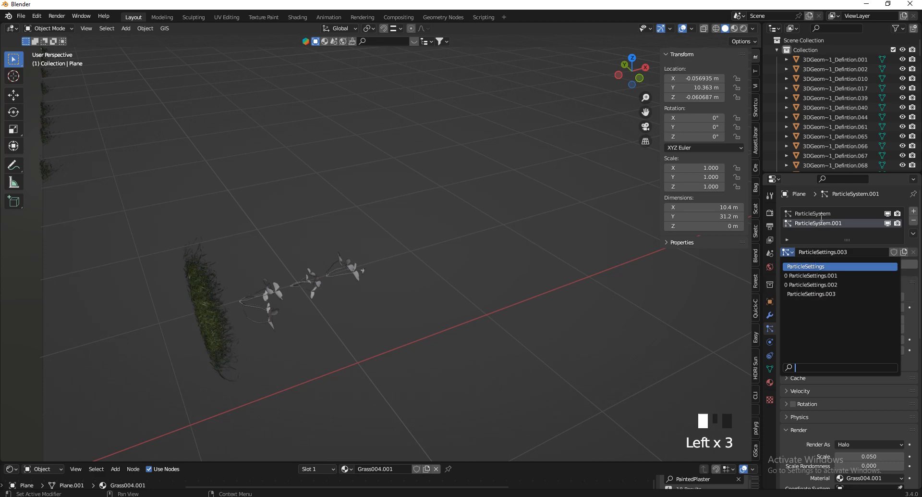
left_click(819, 265)
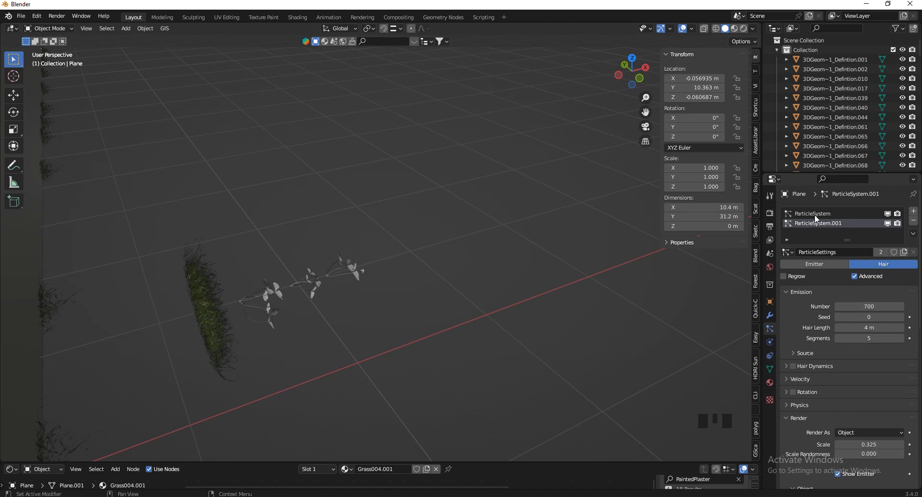
left_click(882, 251)
Render the second system's particles as the Weeds 1 collection
scroll(878, 353, "down", 7)
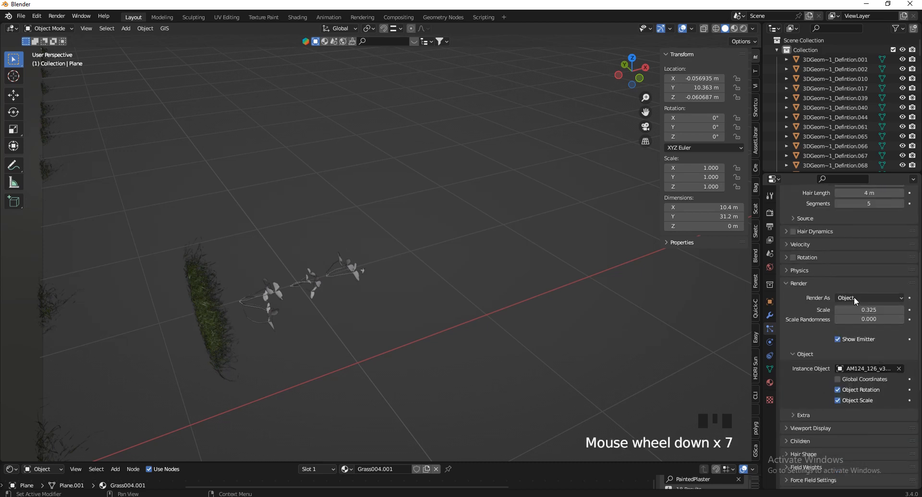
left_click(854, 297)
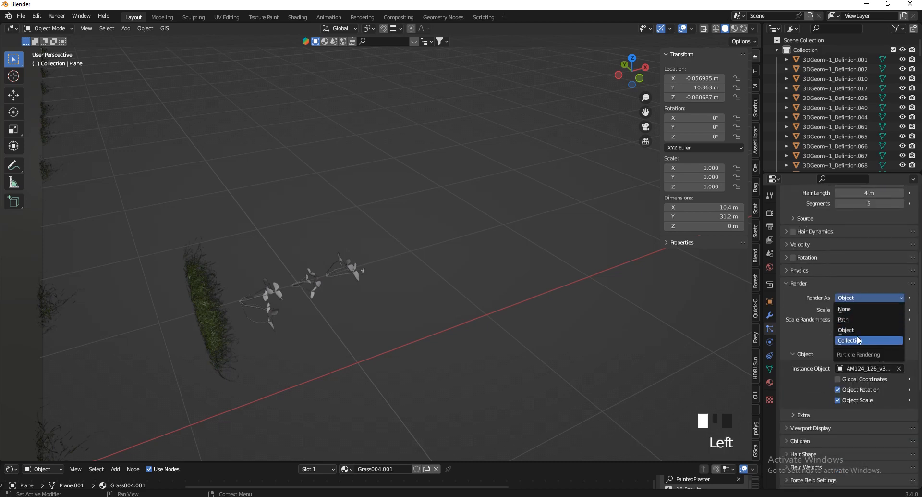
left_click(860, 339)
left_click(877, 367)
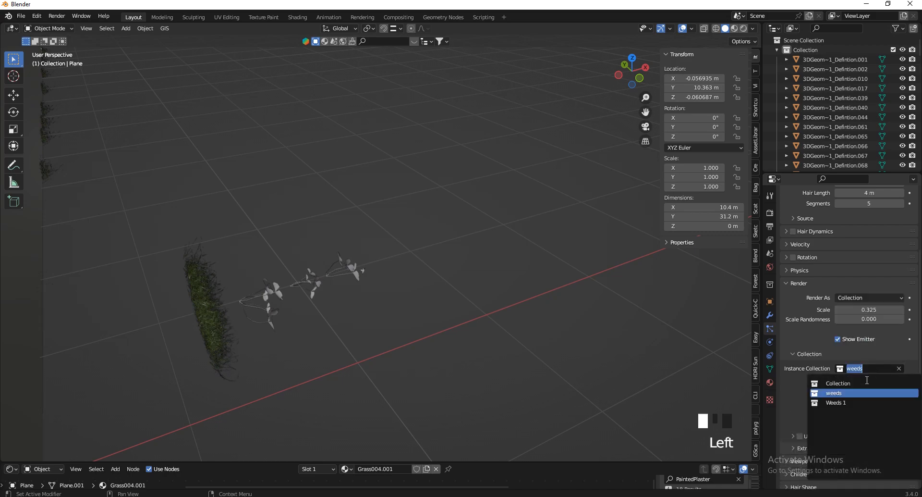
left_click(846, 402)
scroll(578, 252, "down", 9)
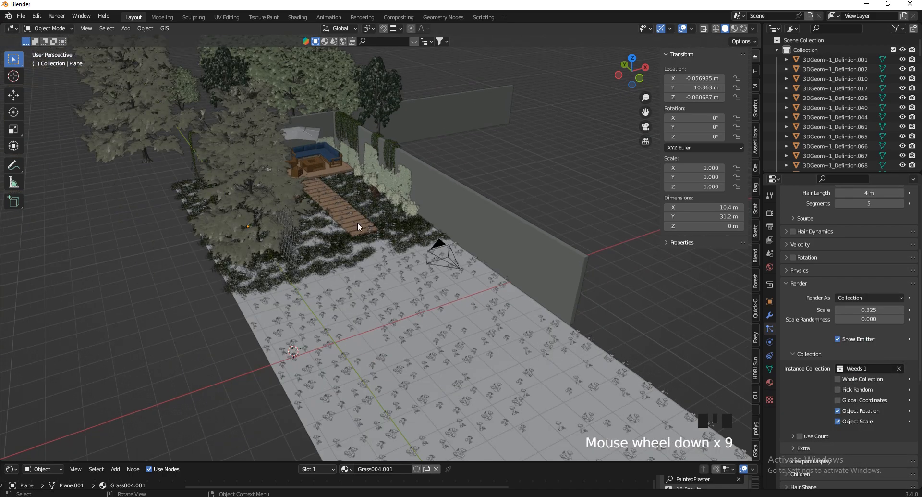
scroll(360, 223, "up", 4)
Drive the weed density with the Group vertex group, inverted so weeds avoid the grass
left_click(387, 298)
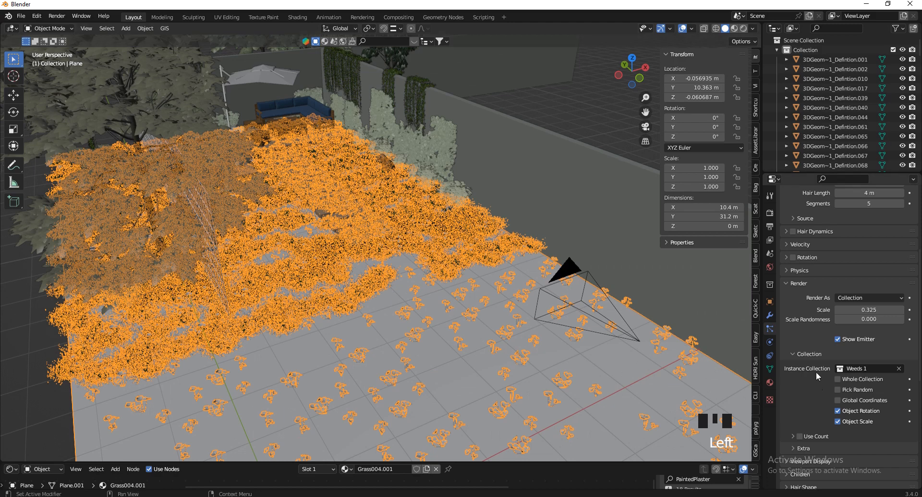
scroll(849, 384, "down", 2)
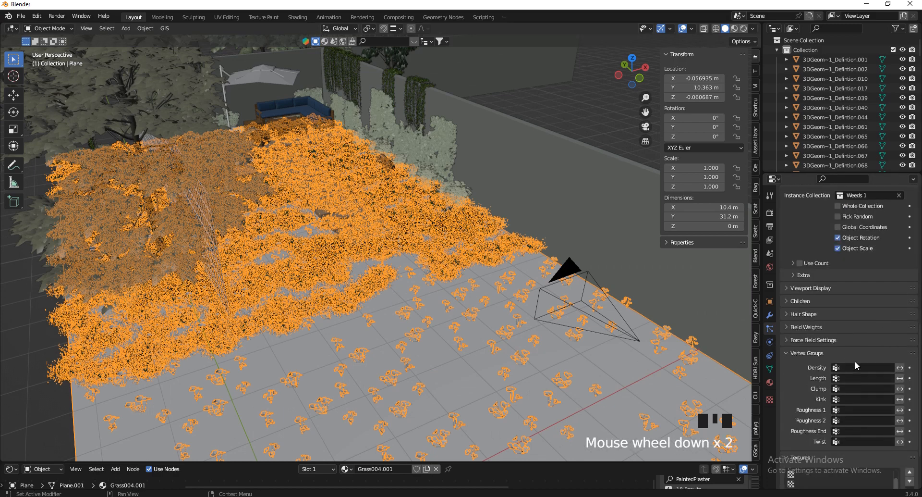
left_click(857, 367)
left_click(821, 381)
scroll(553, 350, "down", 6)
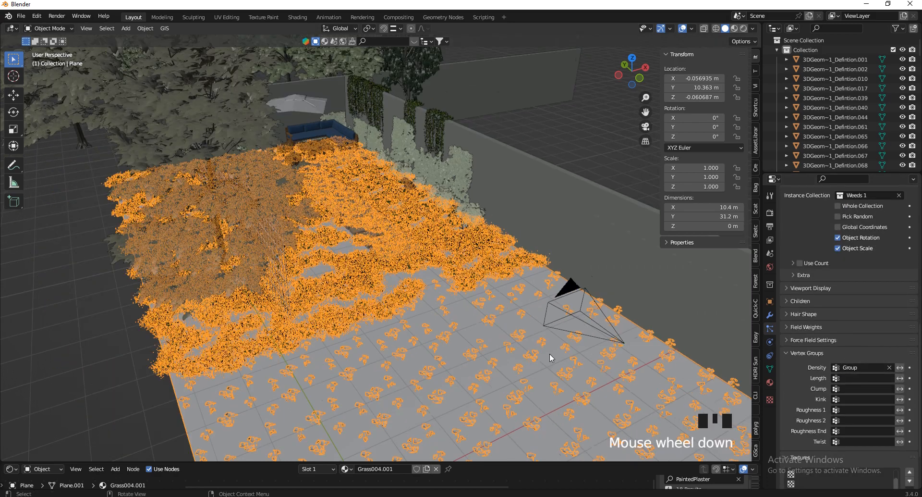
left_click(901, 369)
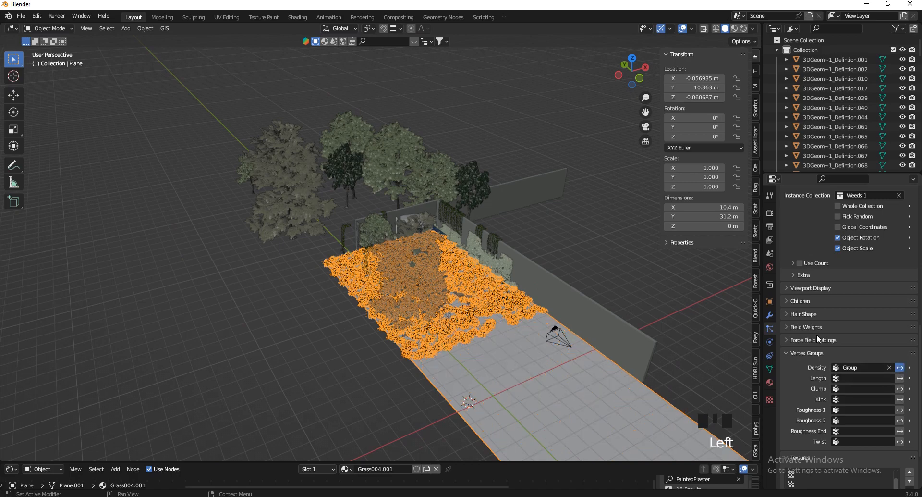
Drag the weed particle Scale down from 0.325 to 0.231
scroll(497, 309, "up", 12)
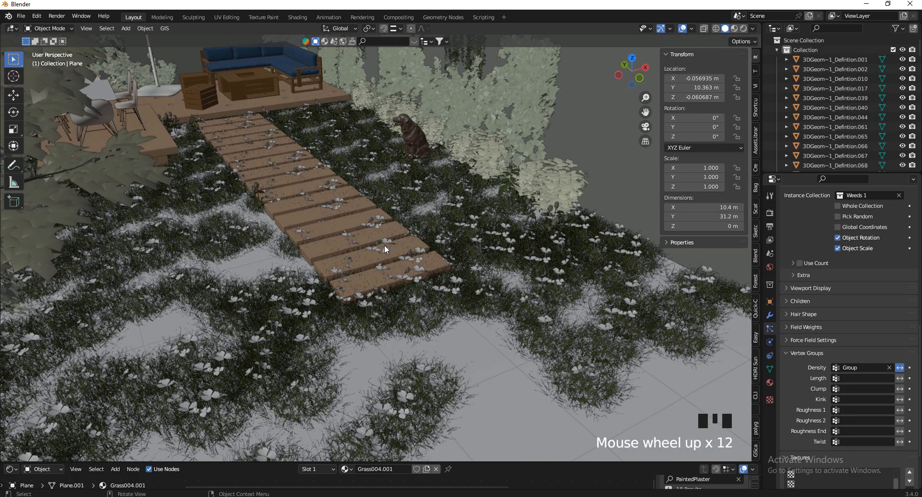
scroll(384, 249, "up", 3)
scroll(915, 439, "up", 12)
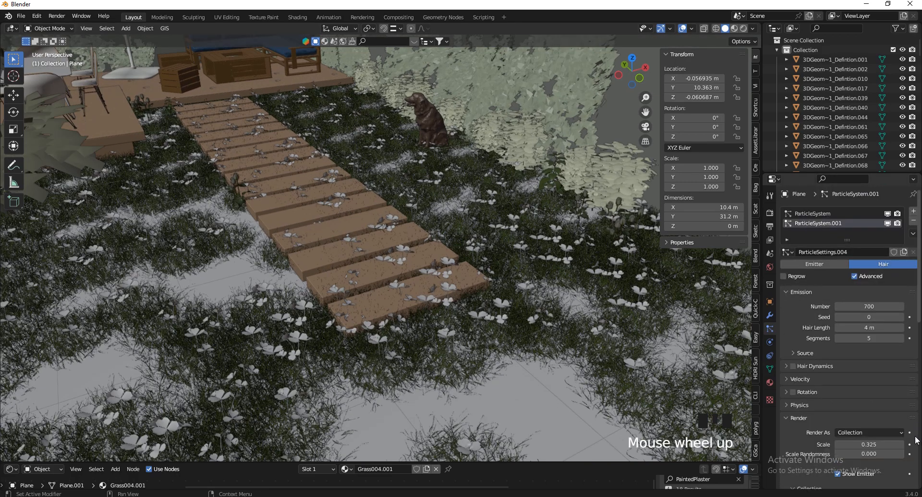
left_click_drag(870, 444, 376, 210, "shift")
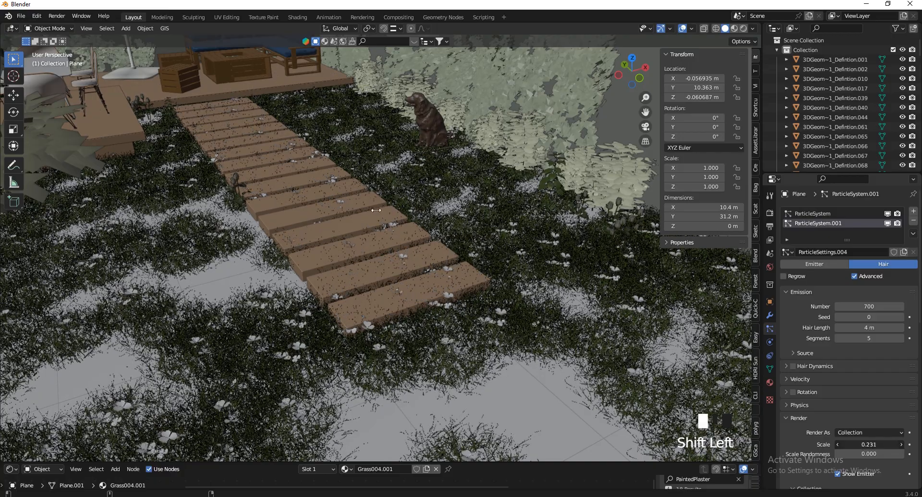
scroll(483, 392, "down", 3)
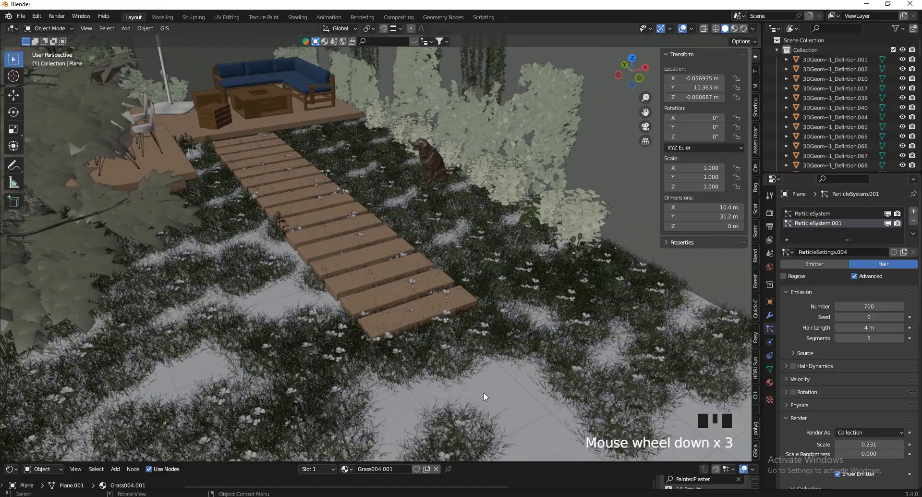
left_click(495, 387)
scroll(495, 388, "down", 3)
In Edit Mode, select the vertices already in the Group vertex group and view from the top
key("Tab")
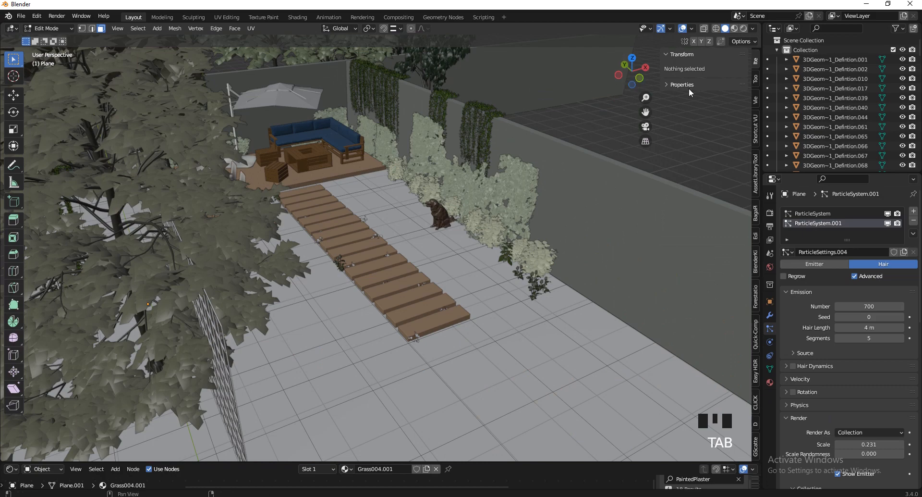
left_click(770, 367)
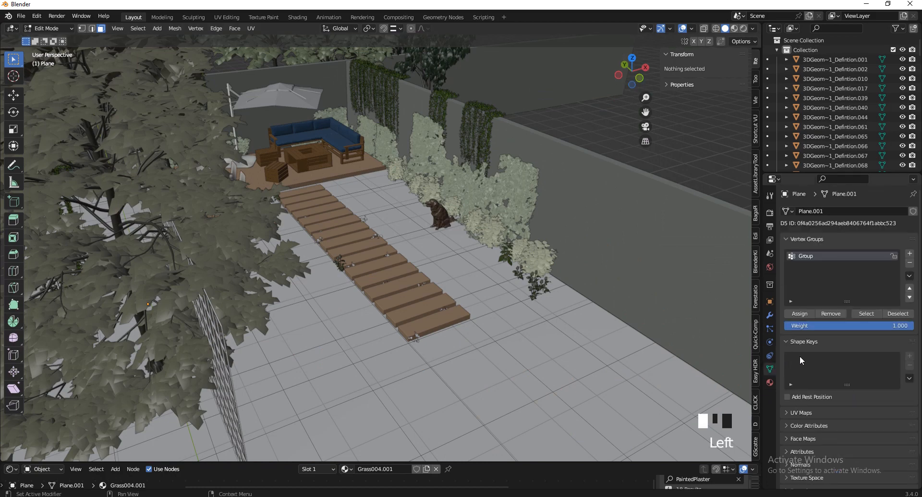
left_click(866, 313)
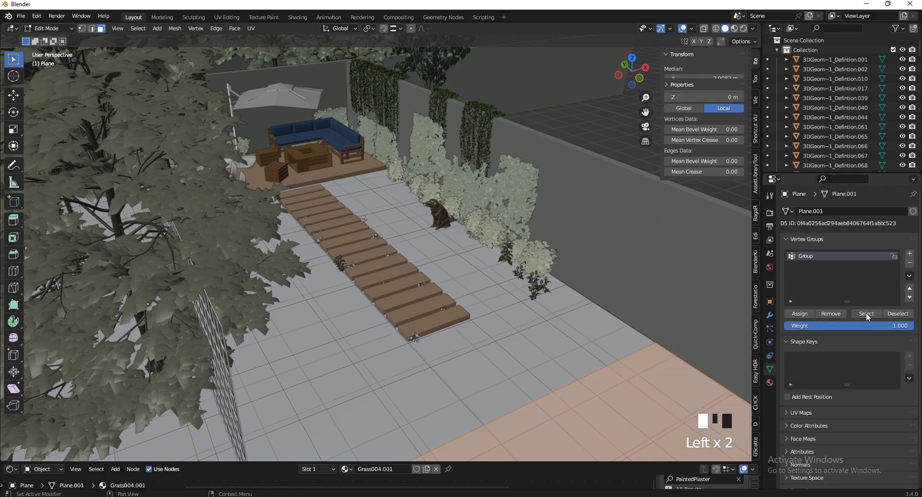
scroll(561, 184, "down", 4)
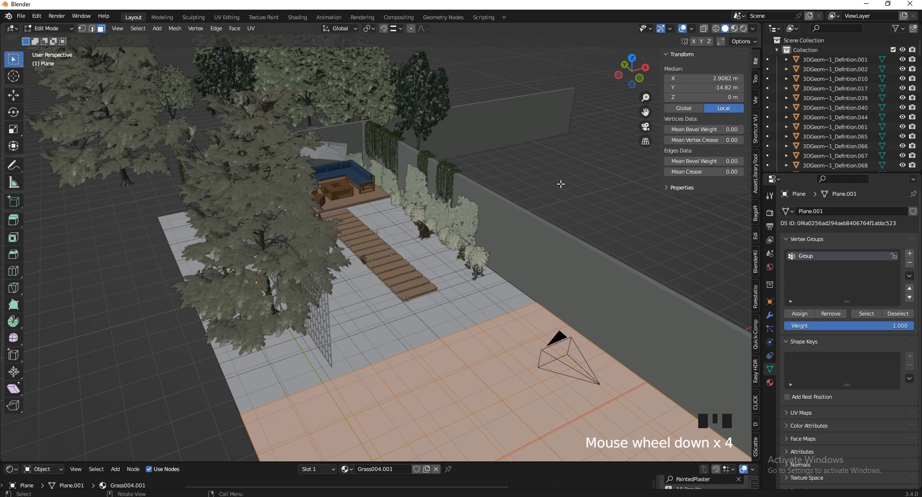
left_click(632, 58)
Box-select the faces under the wooden path, assign them to Group and return to Object Mode
scroll(457, 106, "down", 5)
scroll(545, 112, "up", 3)
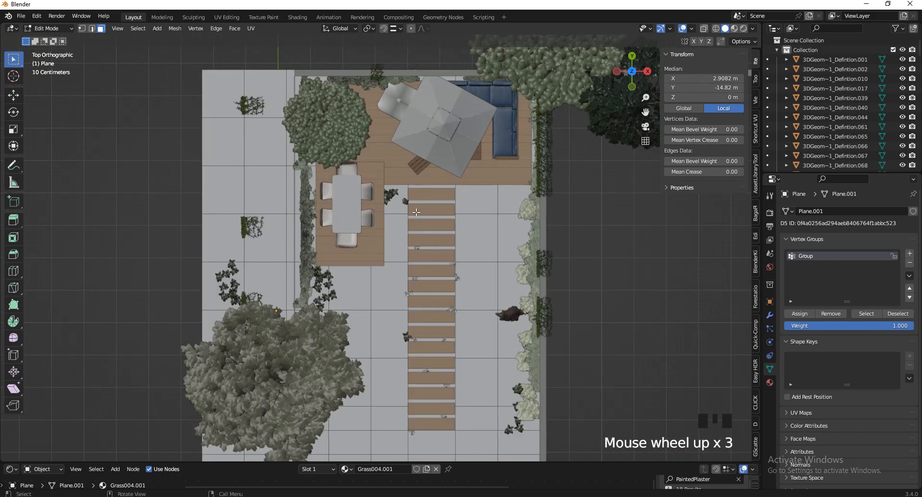
scroll(440, 194, "down", 3)
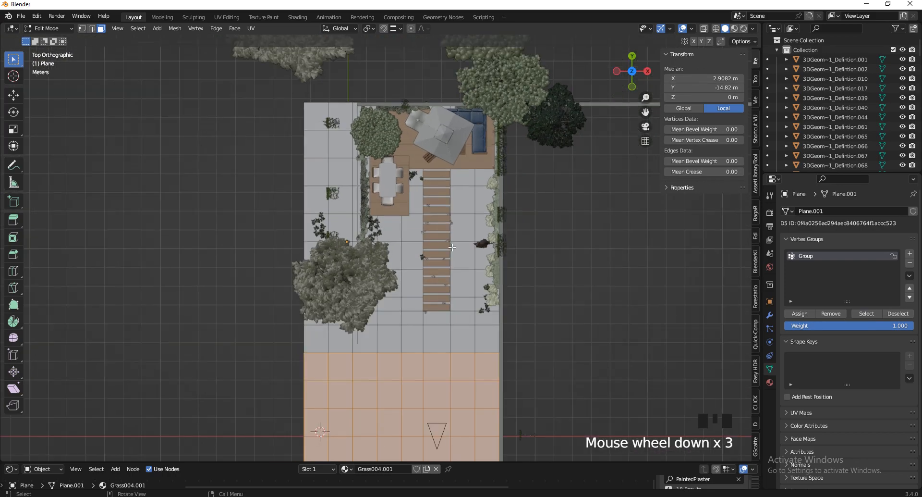
scroll(446, 235, "up", 3)
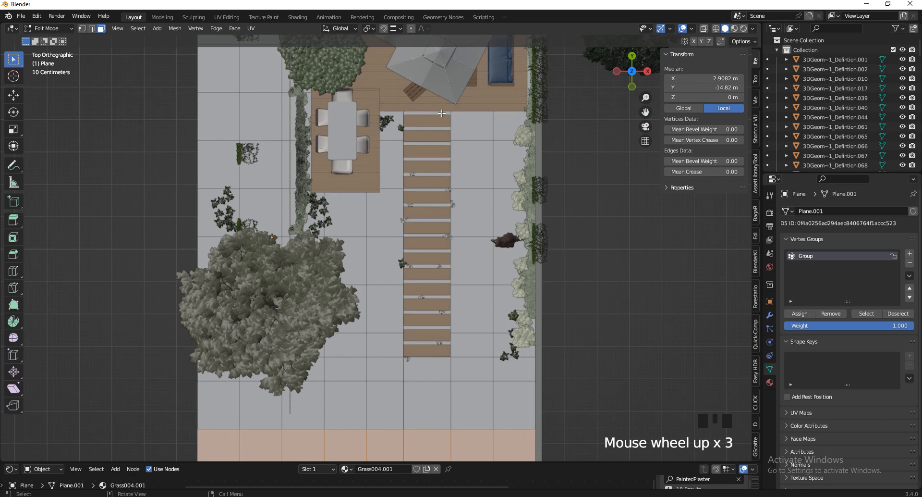
left_click_drag(442, 113, 414, 345)
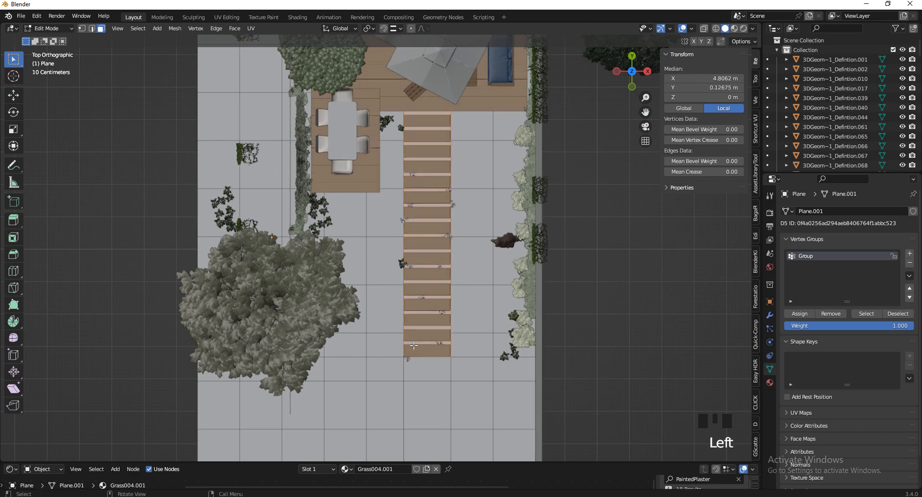
left_click(800, 316)
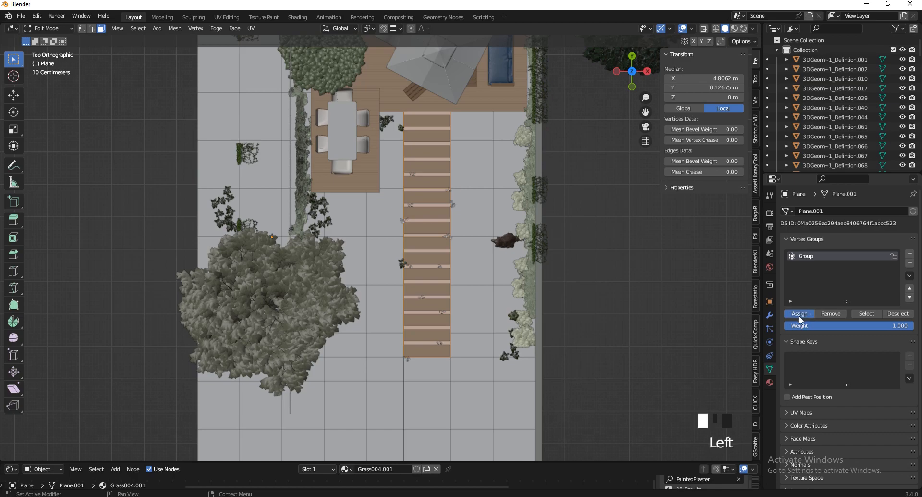
left_click(800, 316)
key("Tab")
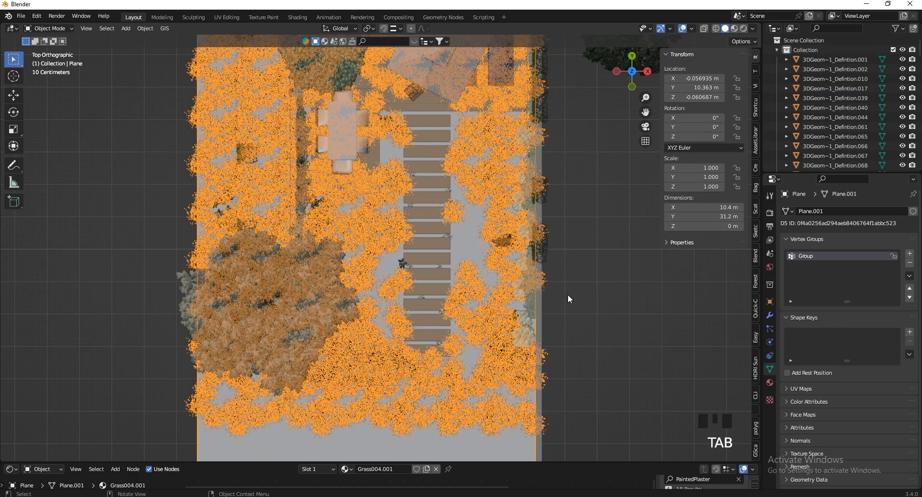
left_click(613, 320)
left_click_drag(632, 71, 668, 417)
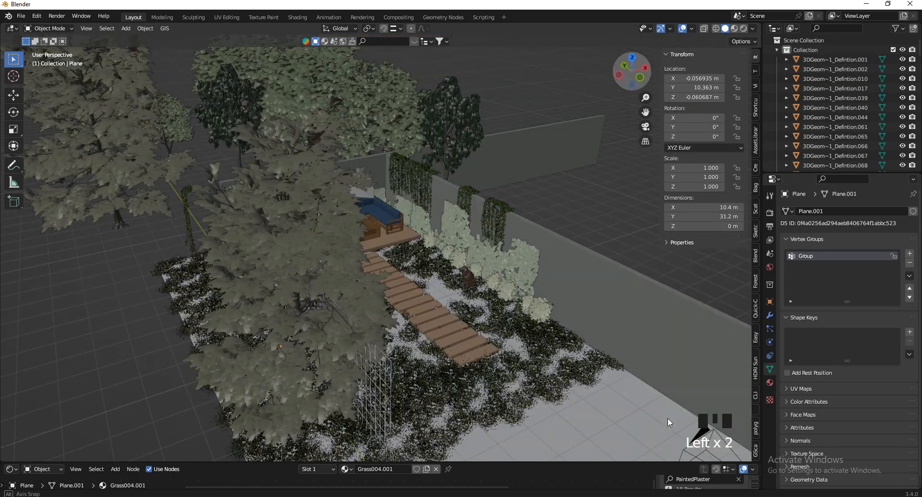
scroll(525, 226, "down", 2)
scroll(465, 297, "up", 8)
left_click_drag(633, 72, 688, 65)
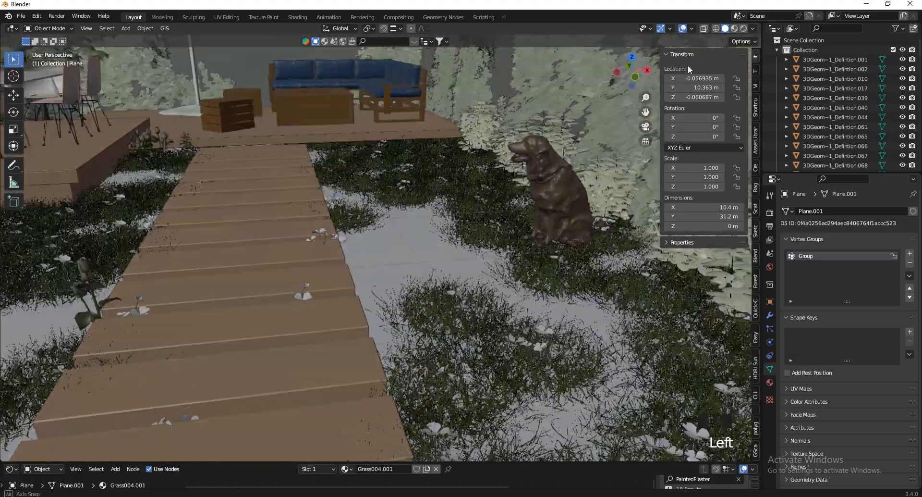
scroll(505, 226, "down", 6)
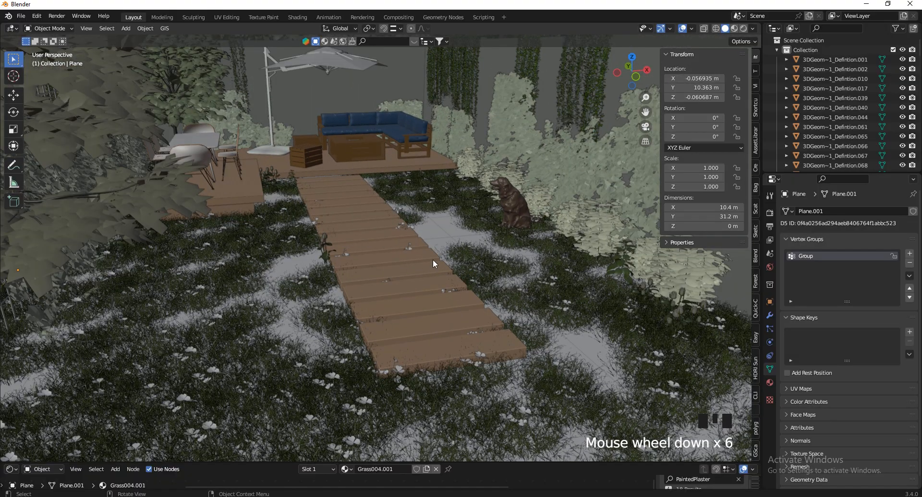
scroll(250, 253, "up", 8)
left_click(265, 231)
scroll(451, 272, "down", 5)
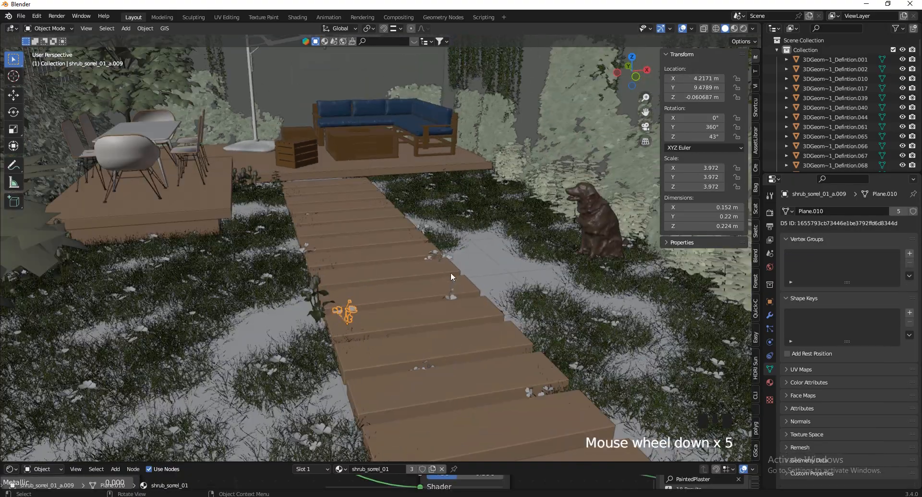
scroll(474, 312, "up", 2)
scroll(472, 314, "down", 1)
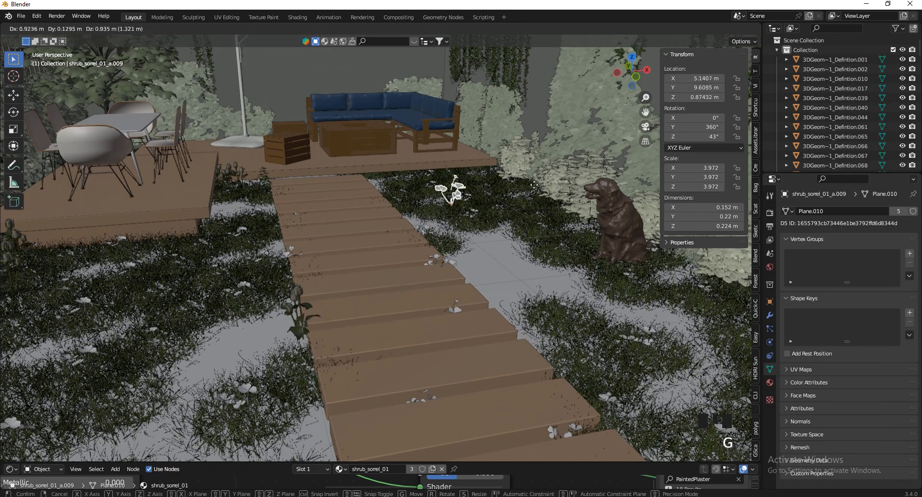
left_click(231, 375)
scroll(231, 375, "down", 7)
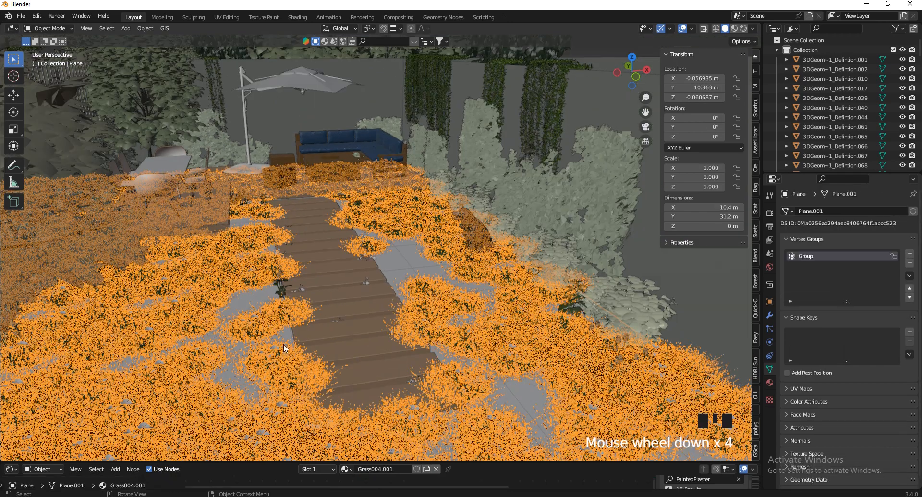
scroll(403, 364, "down", 5)
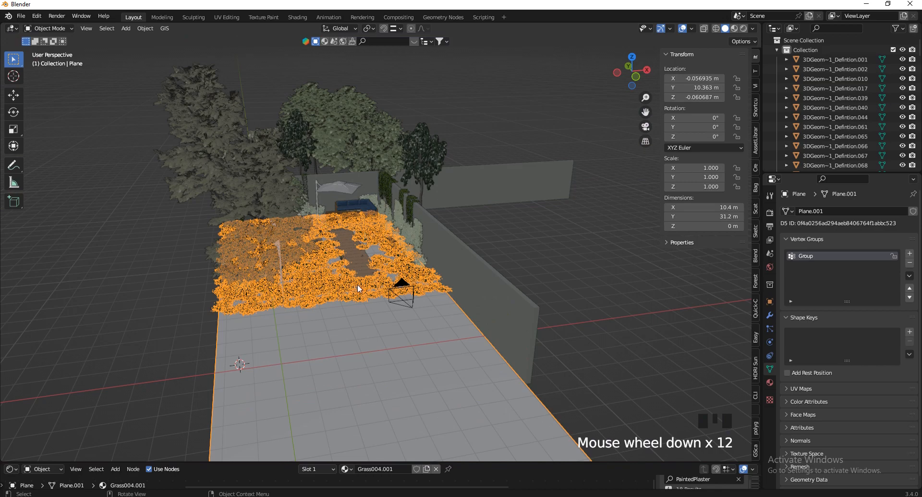
scroll(409, 226, "up", 1)
scroll(409, 226, "up", 6)
left_click(388, 256)
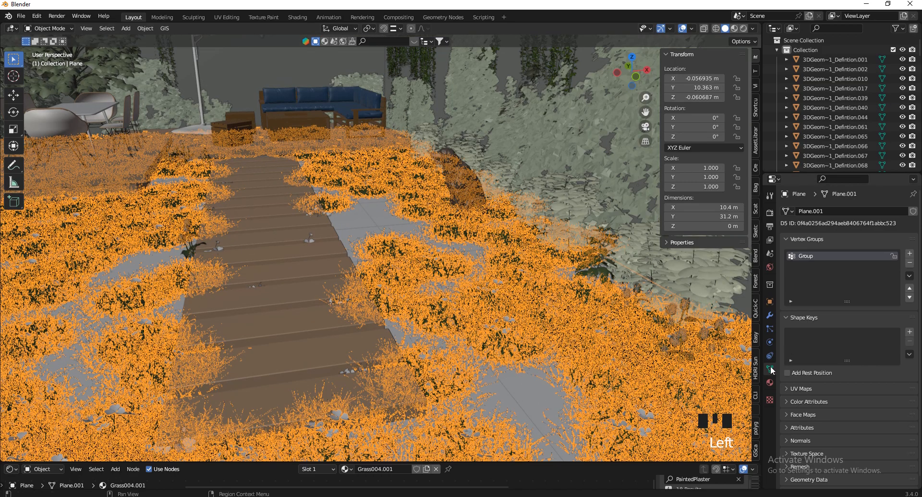
Set the particle Number to 700 and rename the first particle system Grass
left_click(770, 328)
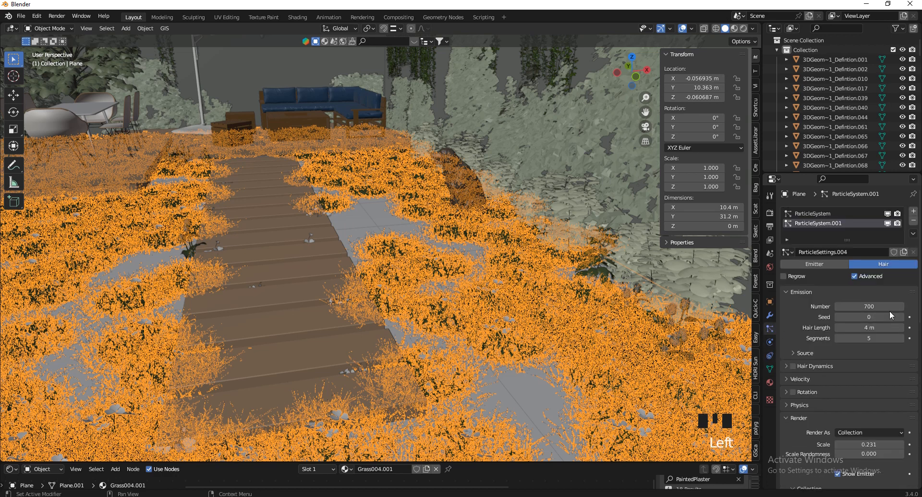
left_click_drag(455, 295, 438, 295)
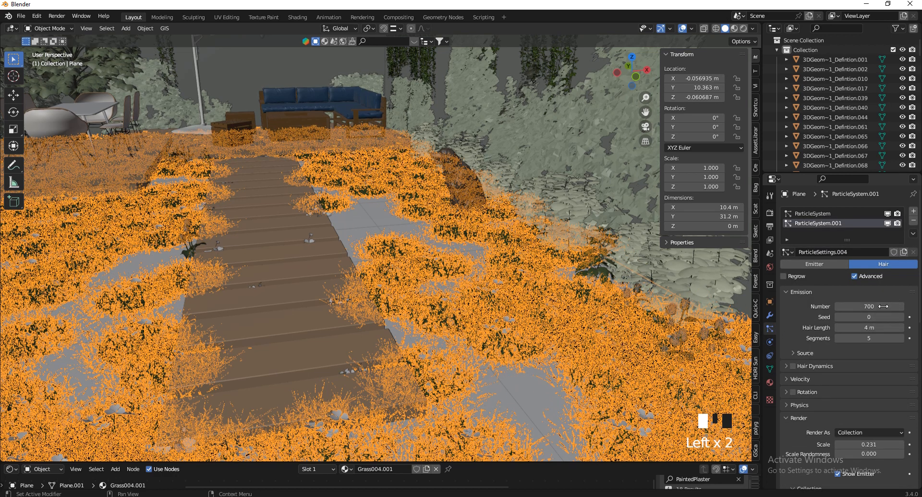
left_click(821, 213)
left_click(835, 213)
double_click(836, 213)
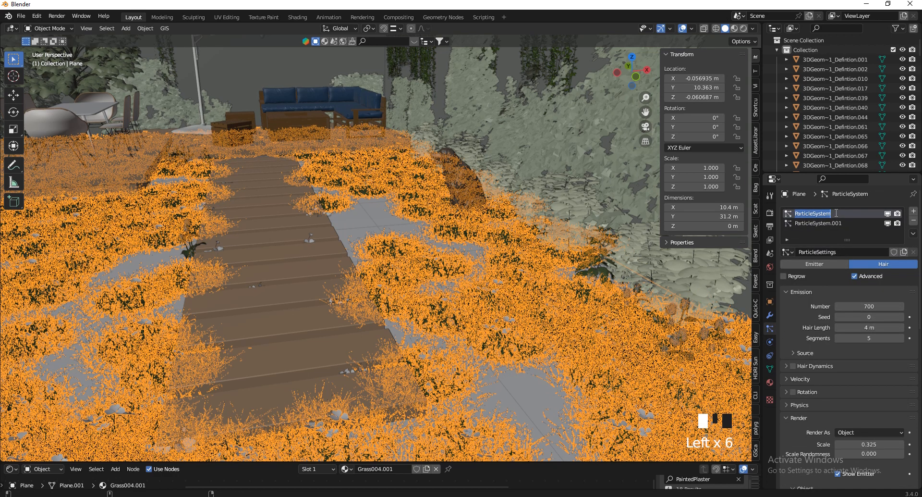
type("Grass")
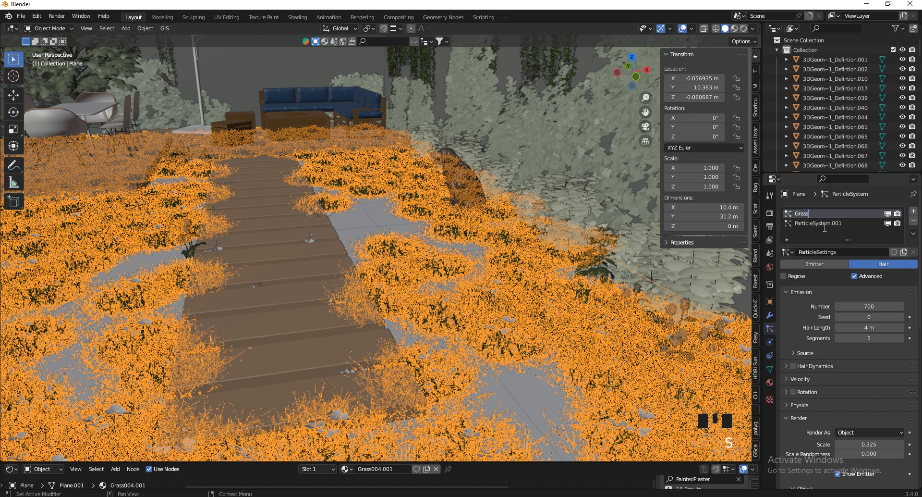
left_click(820, 221)
Rename the second particle system Weeds
left_click(818, 220)
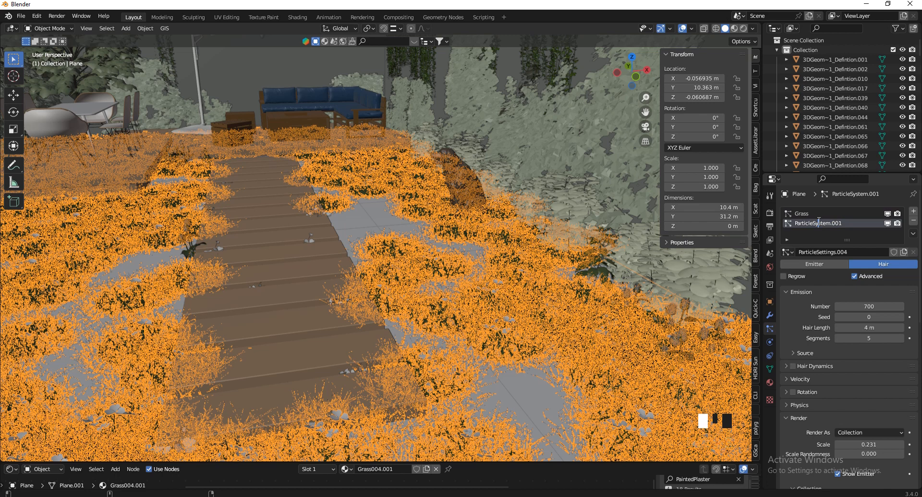
type("Weeds")
key("ctrl+a")
type("Weeds")
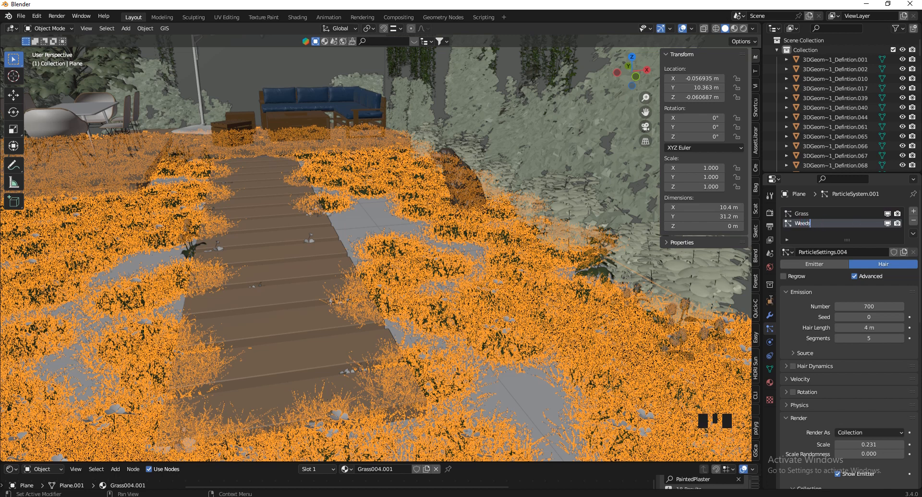
With Grass active and its count raised, view through the camera with overlays hidden
left_click(809, 215)
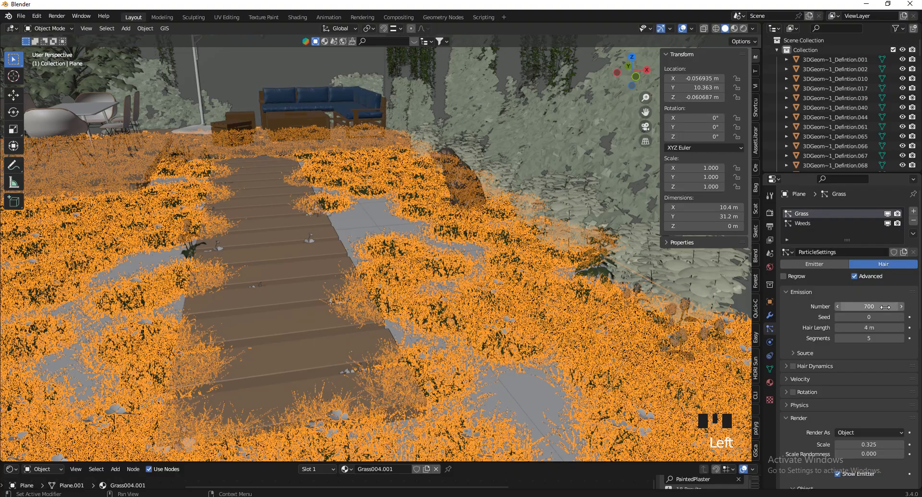
left_click_drag(855, 306, 573, 310)
key("KP_0")
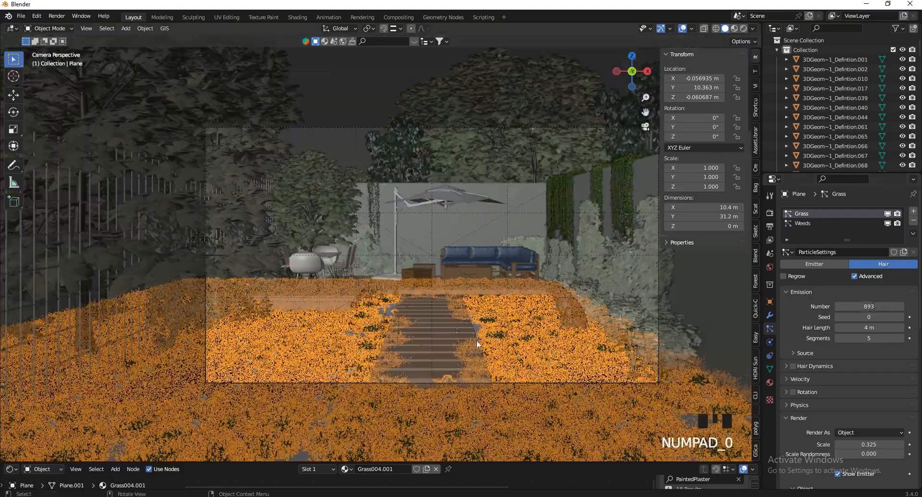
scroll(552, 177, "up", 2)
left_click(682, 29)
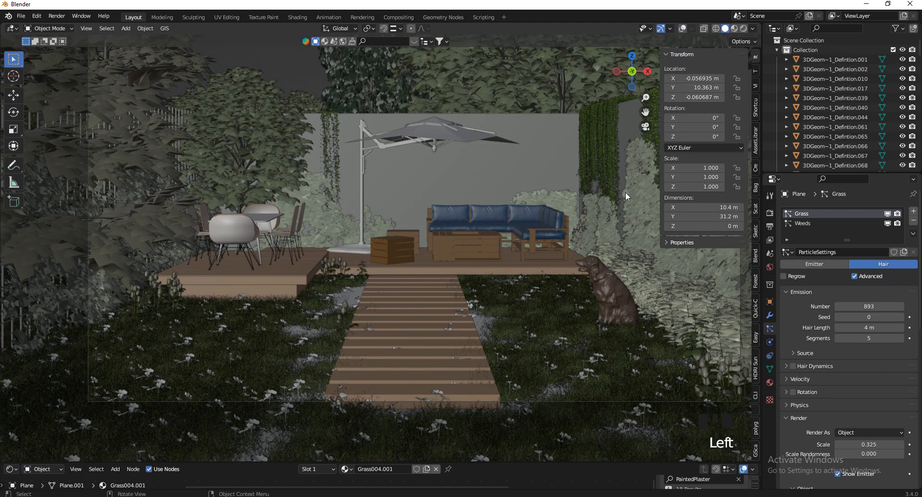
scroll(481, 372, "up", 3)
scroll(482, 377, "up", 3)
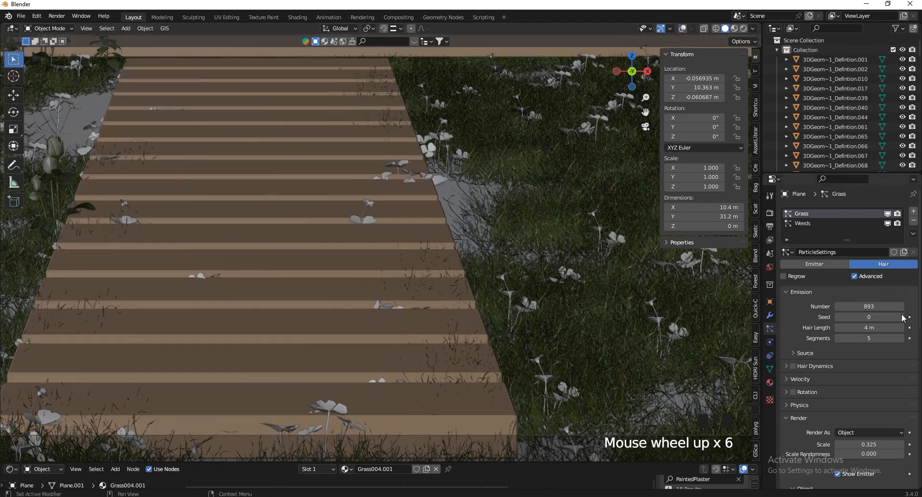
scroll(844, 313, "down", 5)
Shrink the grass to scale 0.265 and raise its count to about 1725
left_click_drag(899, 351, 393, 231, "shift")
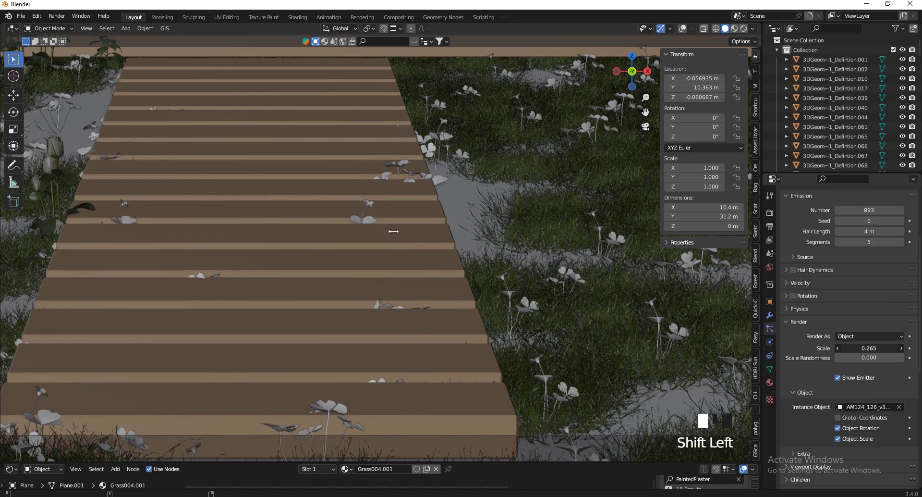
scroll(869, 347, "up", 4)
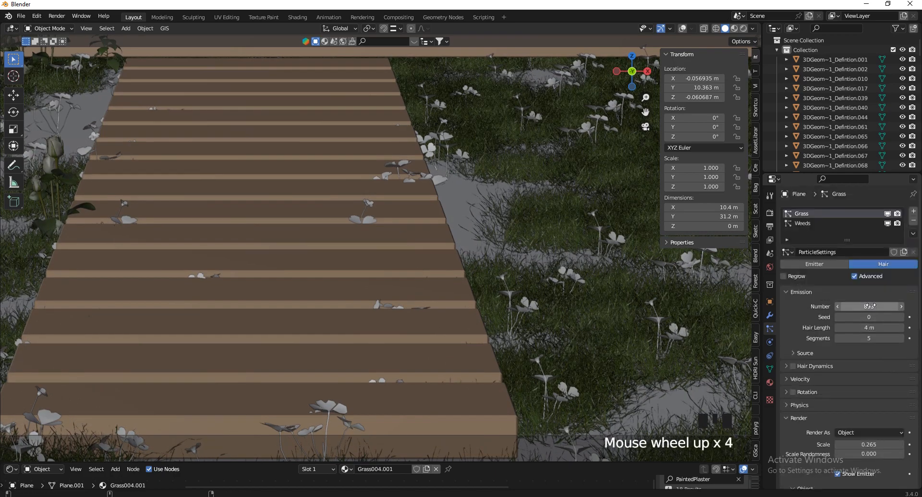
left_click_drag(869, 305, 524, 319, "shift")
scroll(371, 359, "down", 6)
scroll(579, 285, "up", 2)
scroll(477, 281, "down", 7)
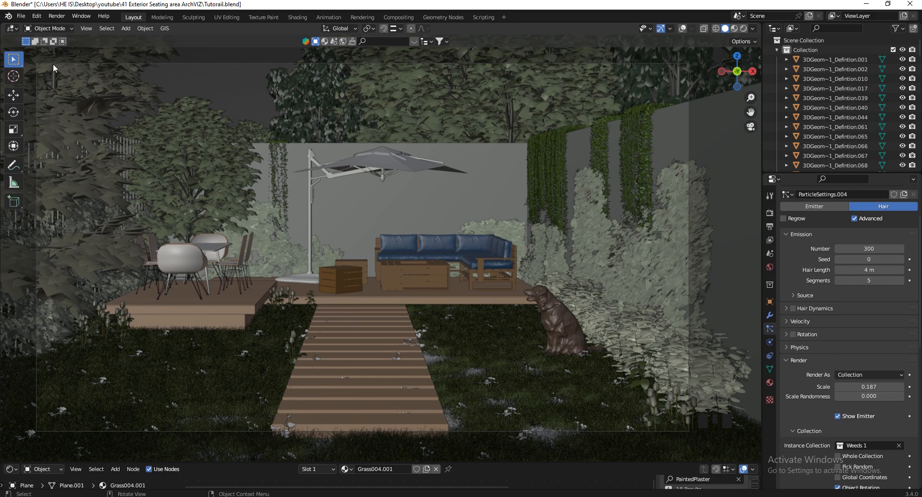
Check Easy HDRI is enabled by searching 'eas' in Add-ons, then save preferences and close
left_click(37, 15)
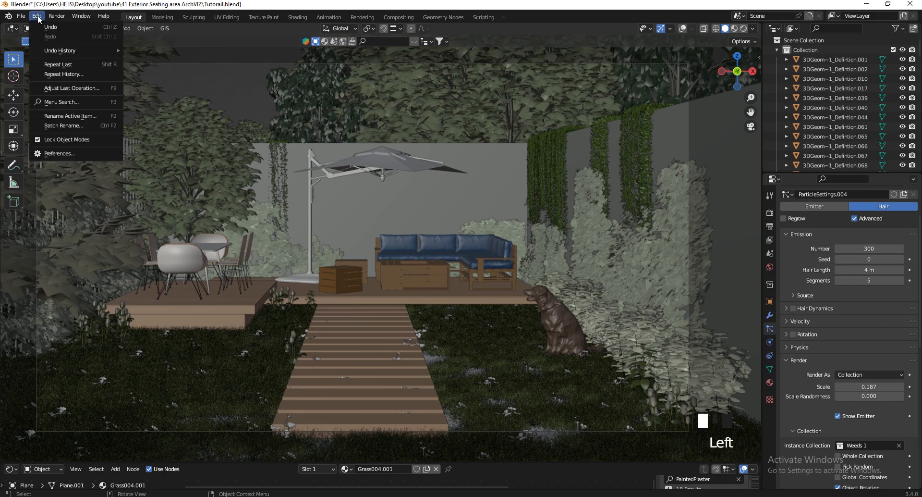
left_click(63, 153)
left_click(30, 117)
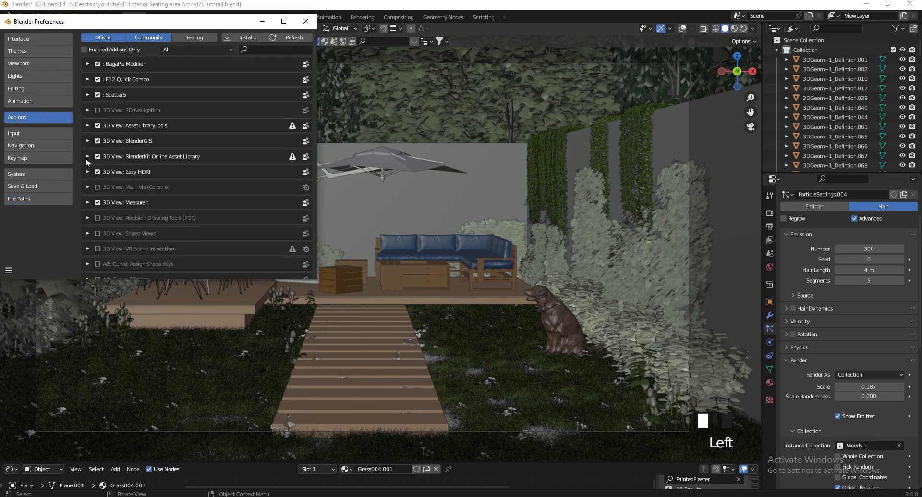
left_click(240, 37)
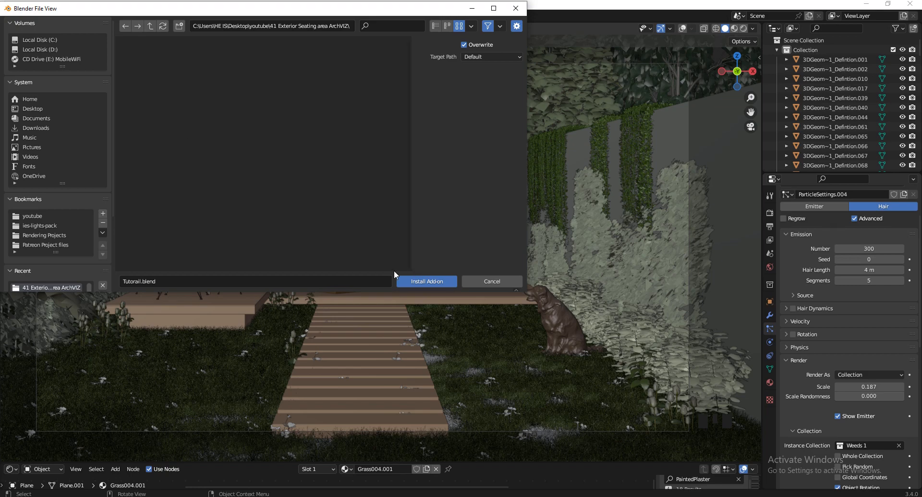
left_click(495, 282)
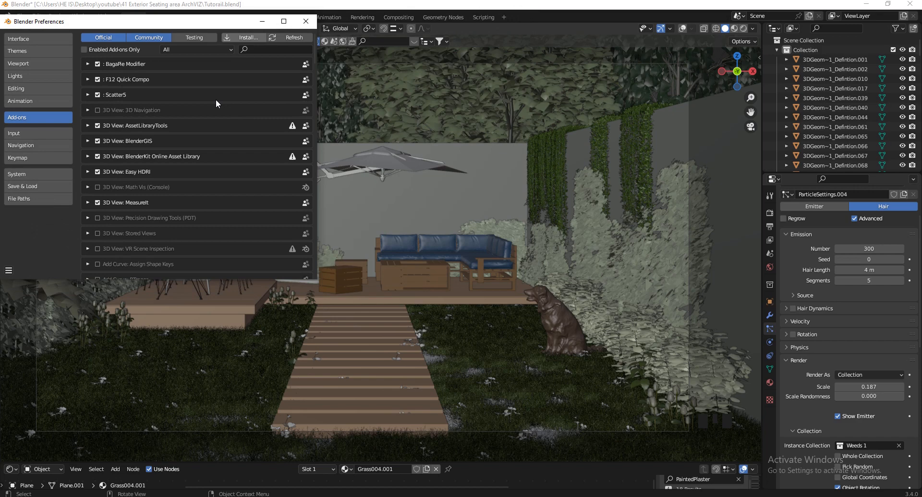
left_click(257, 49)
type("eas")
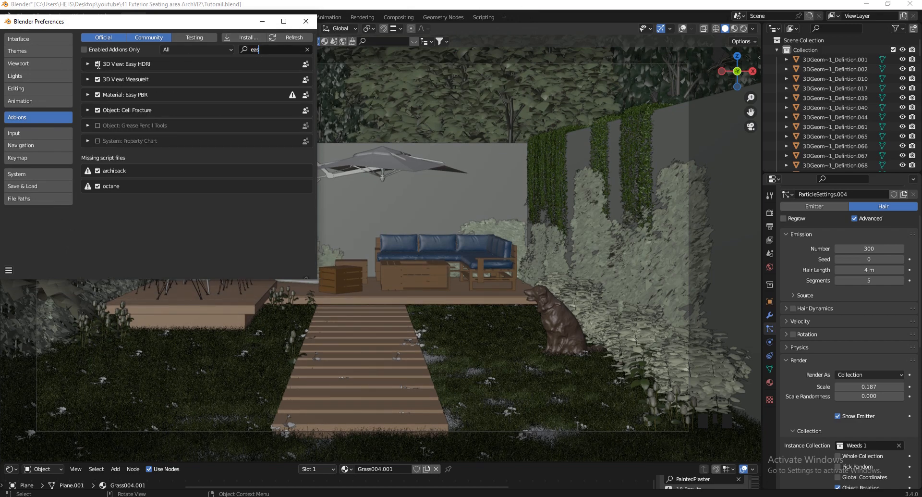
left_click(10, 270)
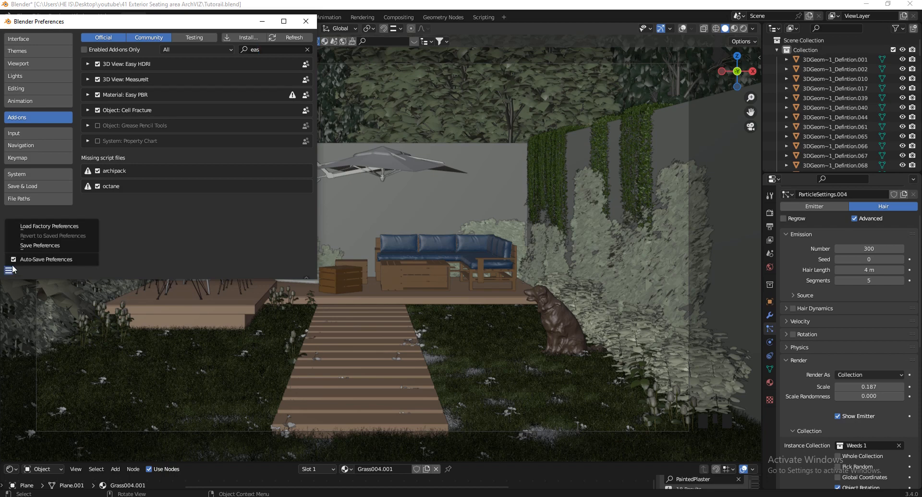
left_click(39, 245)
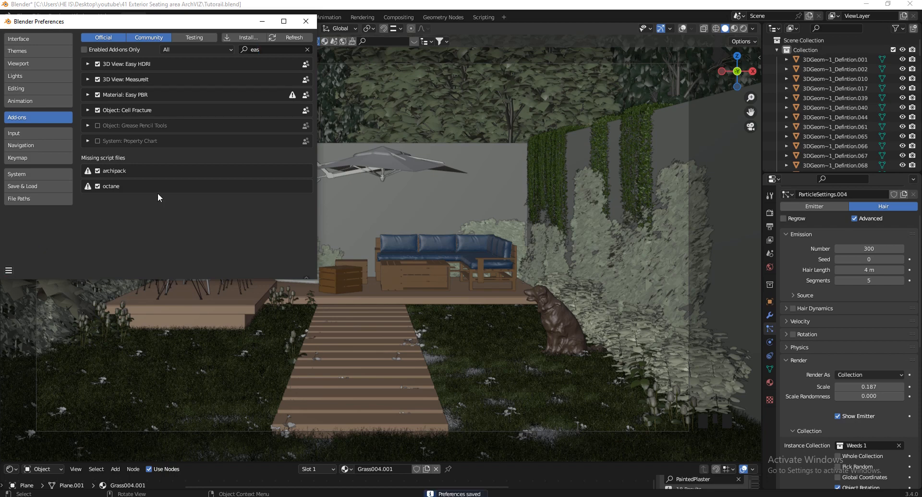
left_click(306, 21)
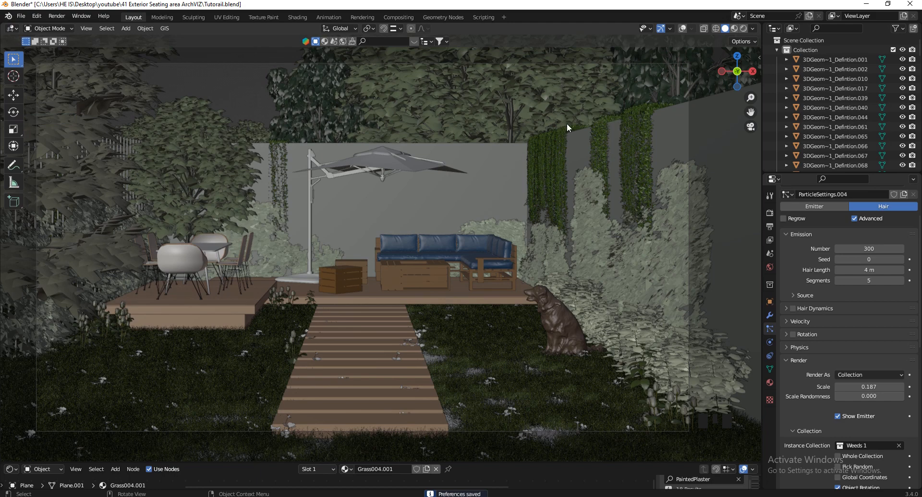
In the Easy HDRI sidebar, use the Downloads HDRI folder and keep autumn_forest_04_1k.exr as sky
key("n")
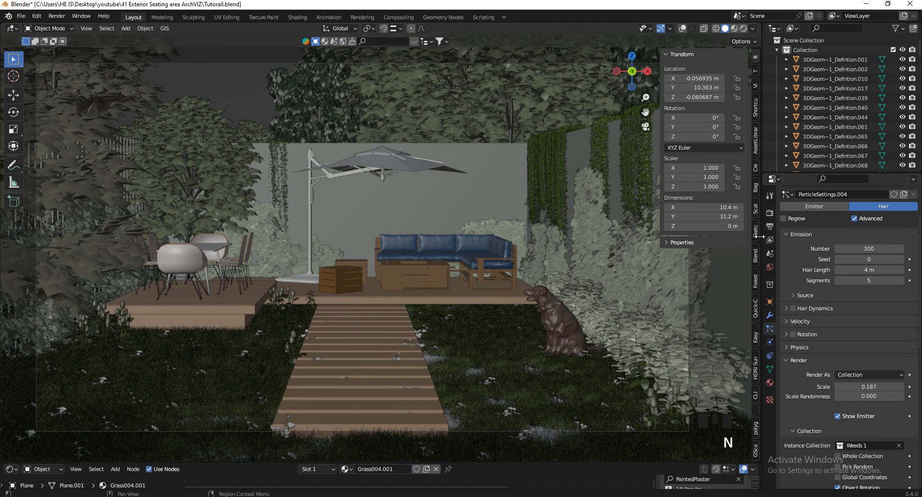
left_click(754, 337)
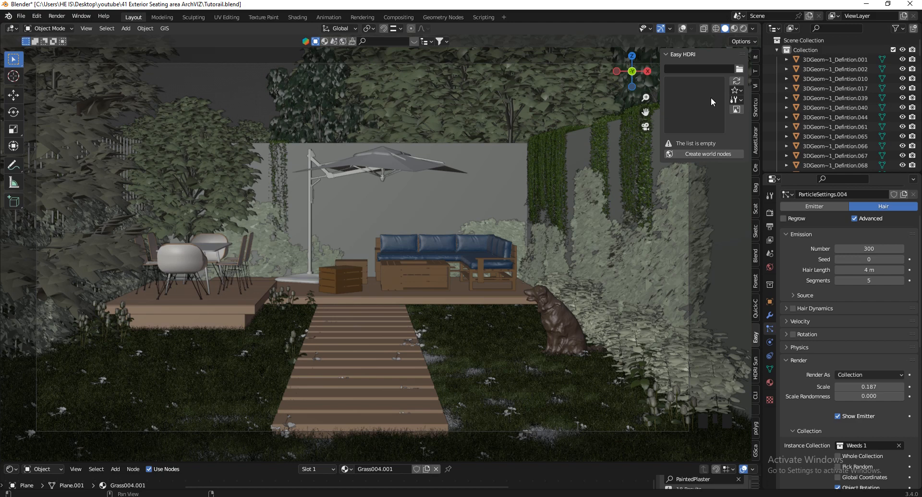
left_click(739, 69)
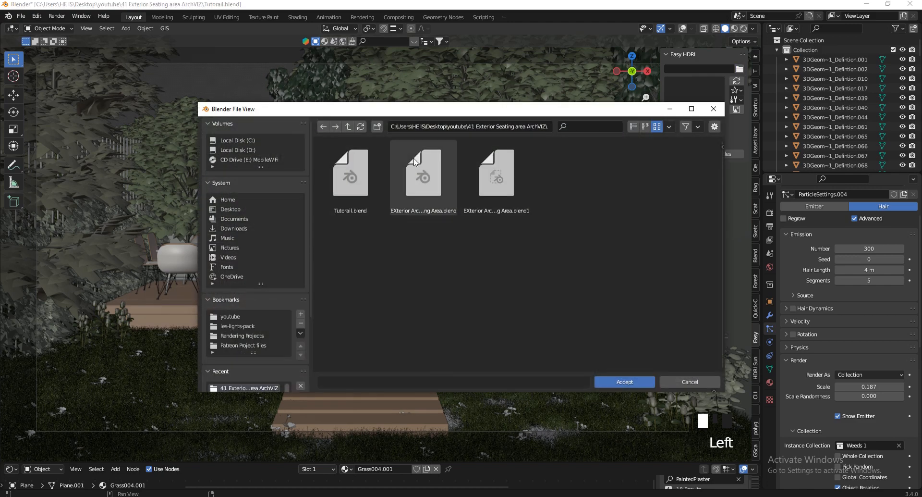
left_click(234, 228)
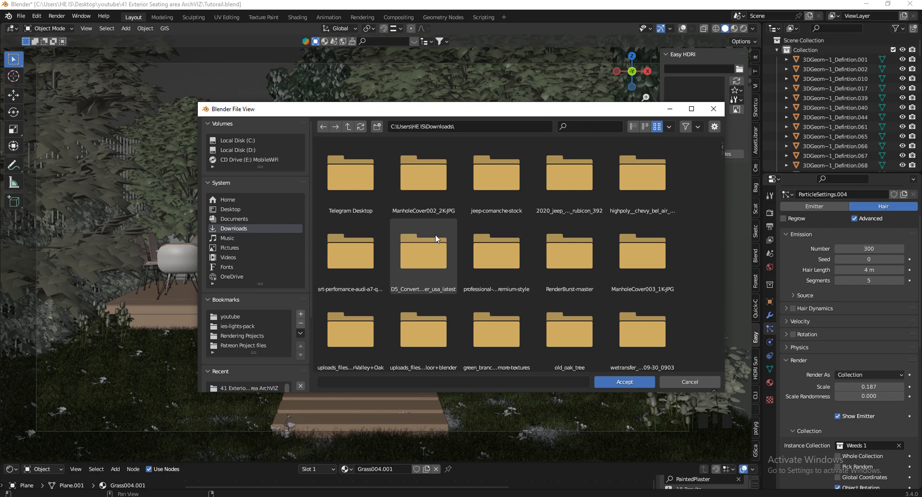
left_click(625, 382)
left_click(697, 121)
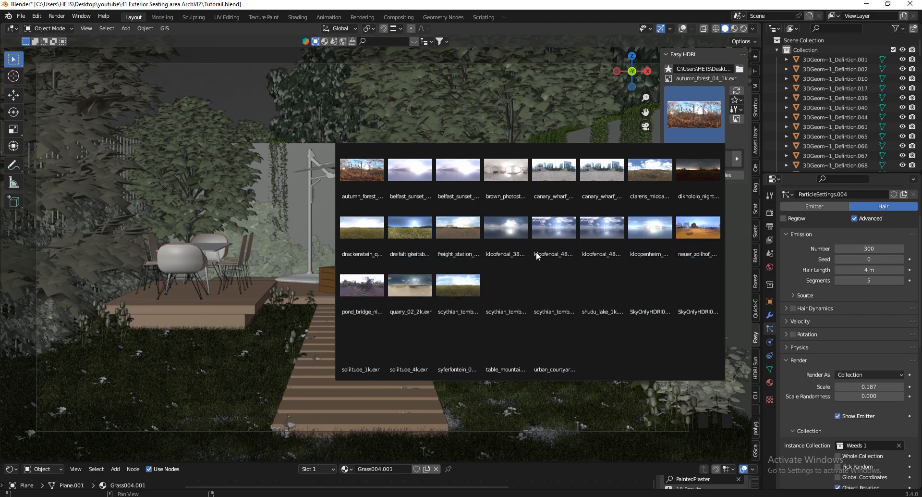
left_click(695, 115)
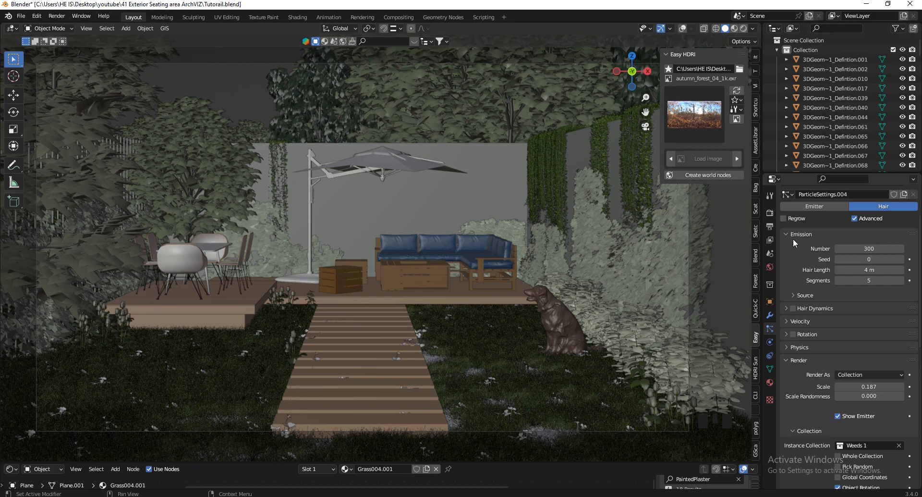
Switch the render engine to Cycles on GPU Compute with render max samples at 1024
scroll(779, 242, "up", 6)
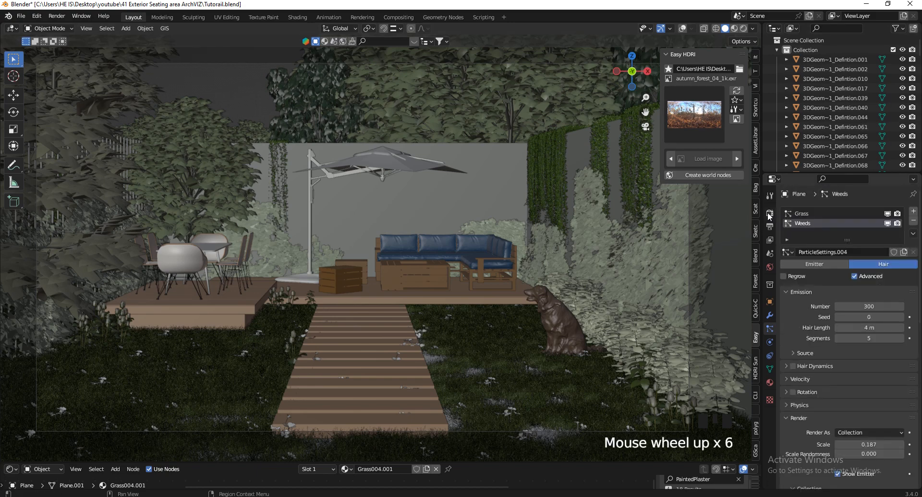
left_click(769, 212)
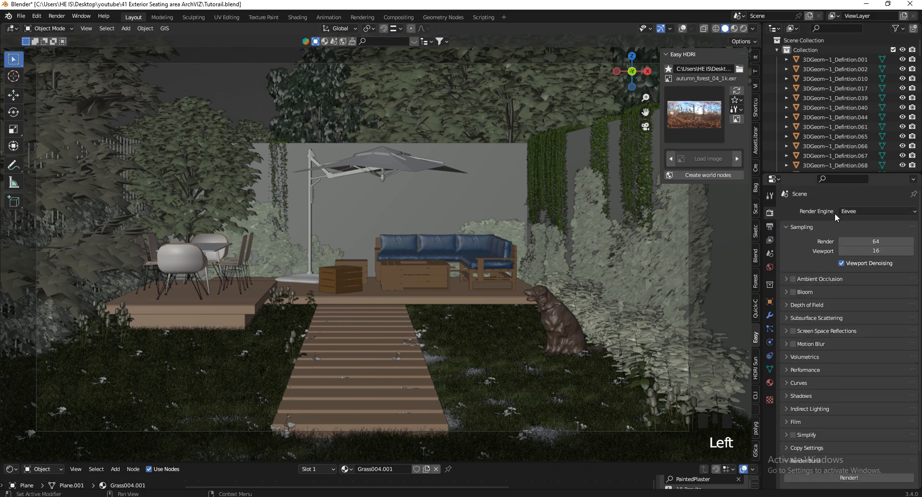
left_click(848, 212)
left_click(850, 244)
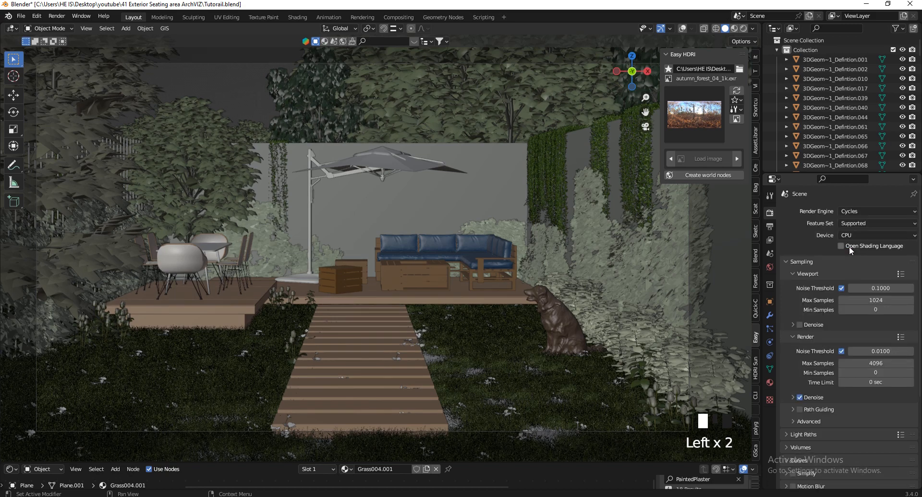
left_click_drag(859, 229, 858, 252)
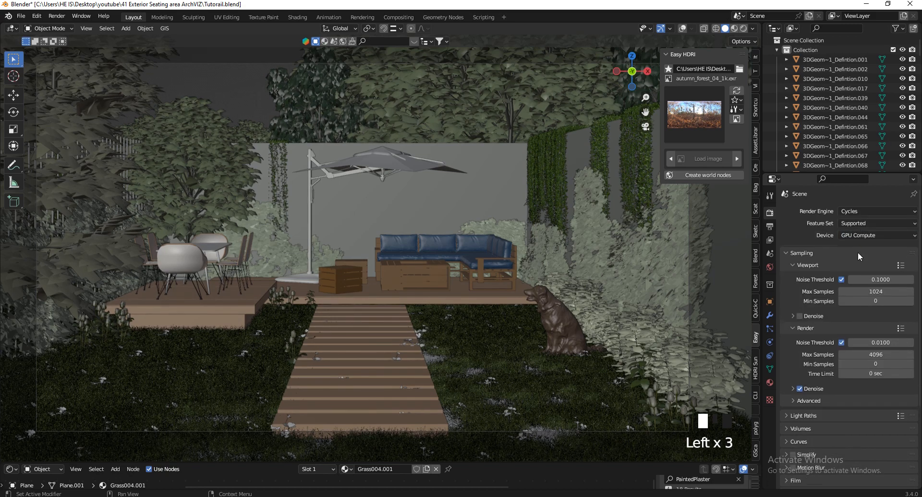
left_click(865, 352)
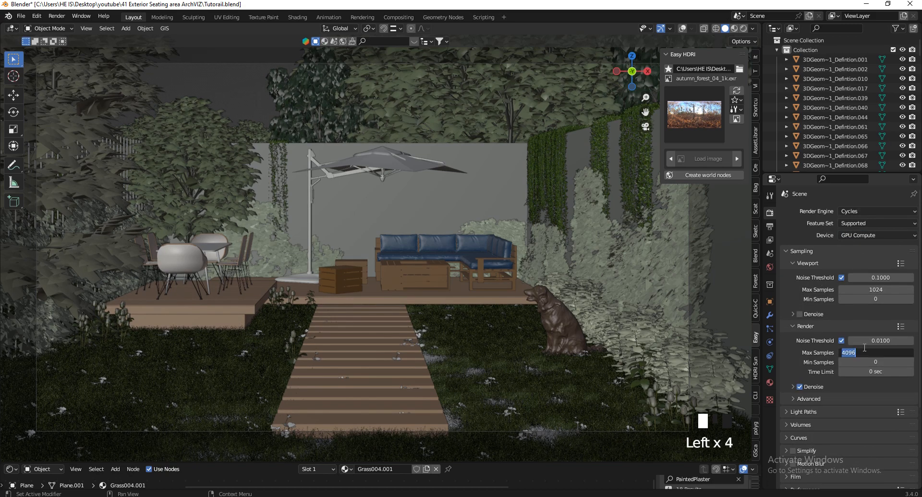
type("1024")
key("Return")
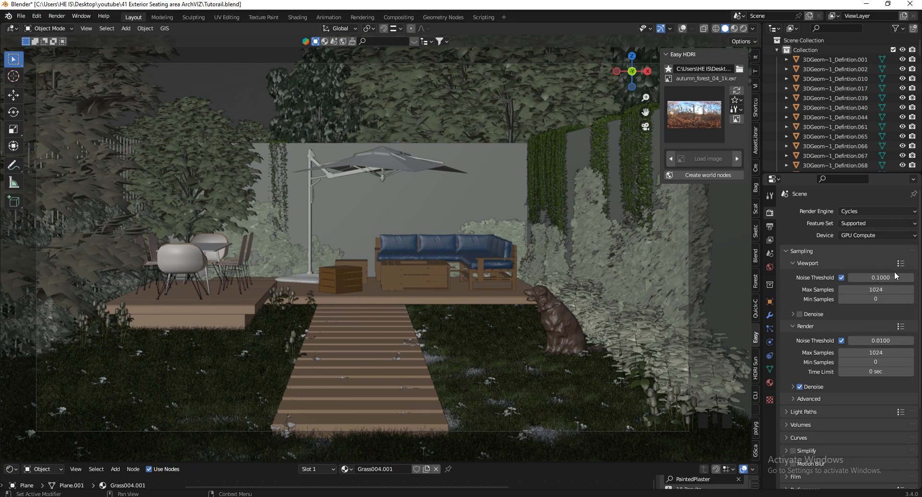
Enable viewport denoising, expand Color Management, and preview the scene in Rendered shading
scroll(870, 257, "down", 2)
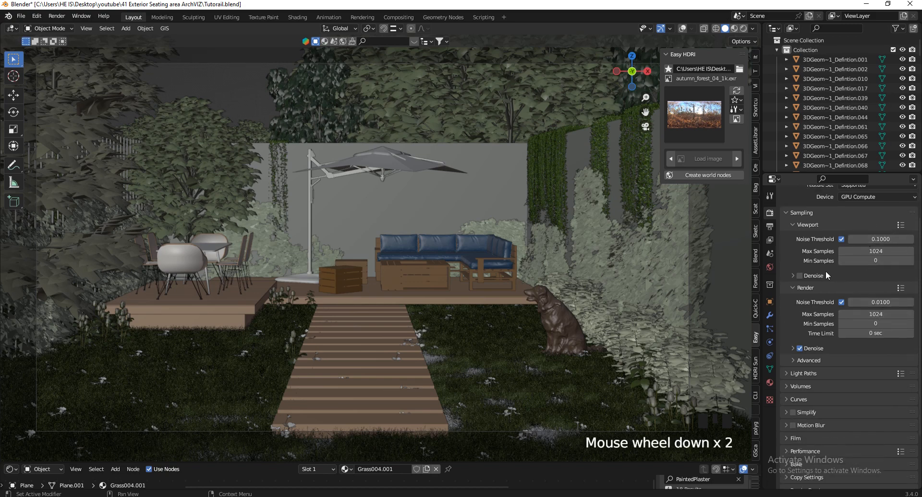
left_click(805, 276)
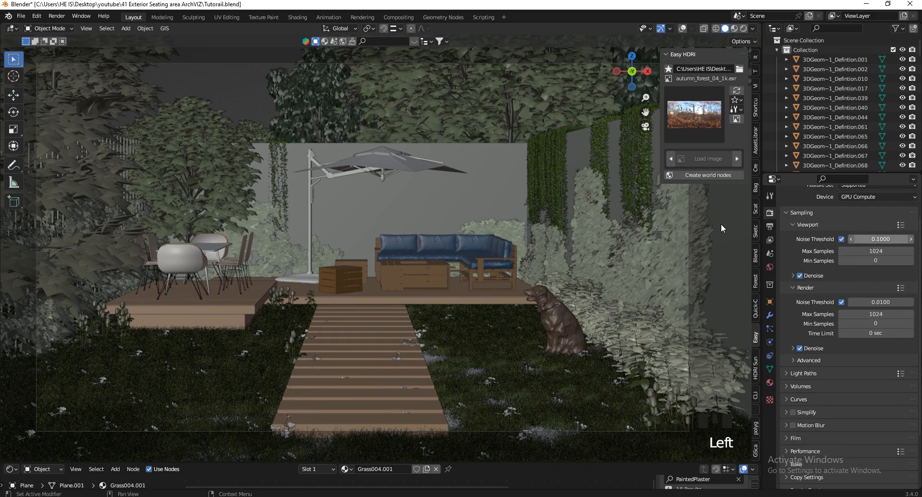
scroll(877, 356, "down", 7)
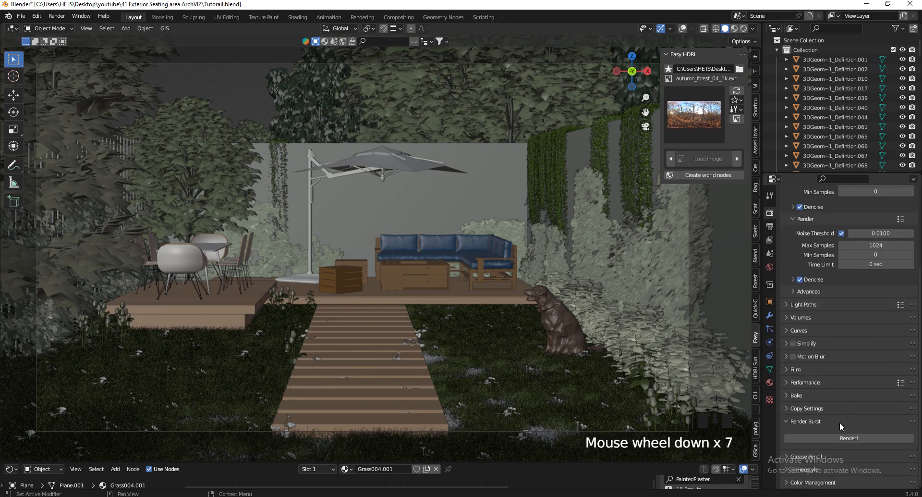
left_click(820, 481)
scroll(849, 386, "down", 5)
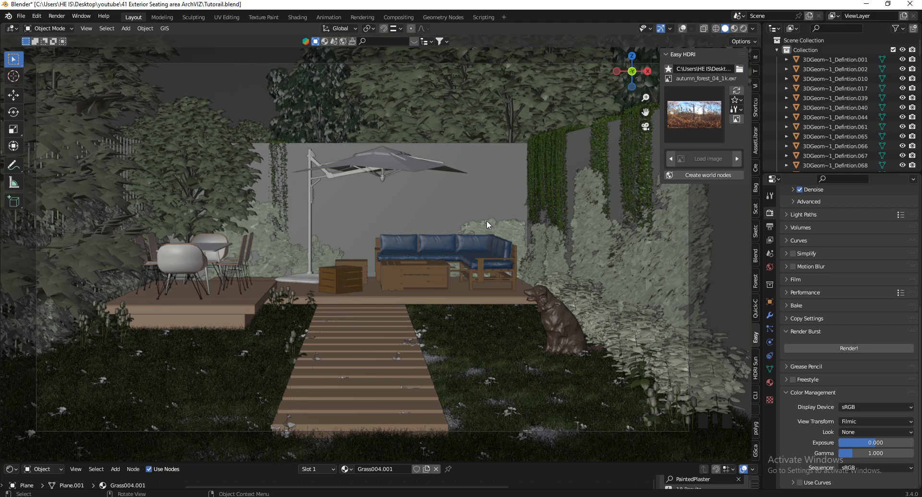
left_click(746, 28)
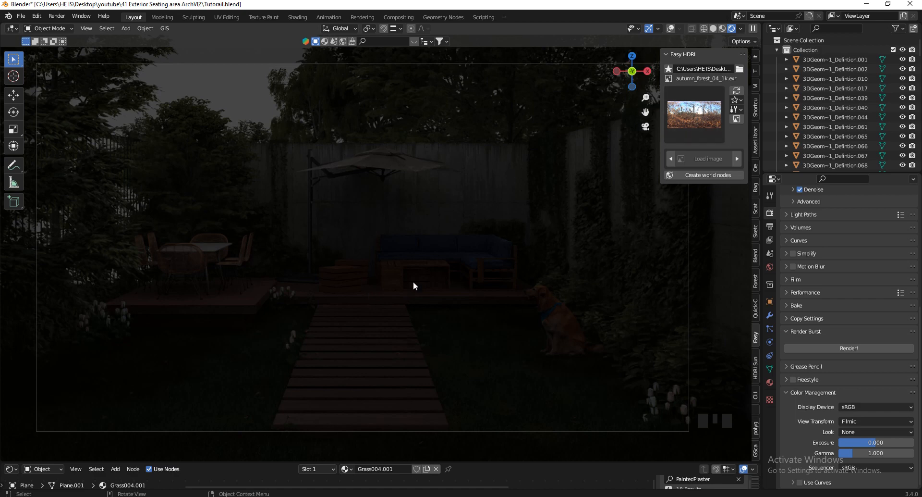
Create Easy HDRI world nodes so the autumn forest HDRI lights the garden, then check the view
left_click(706, 177)
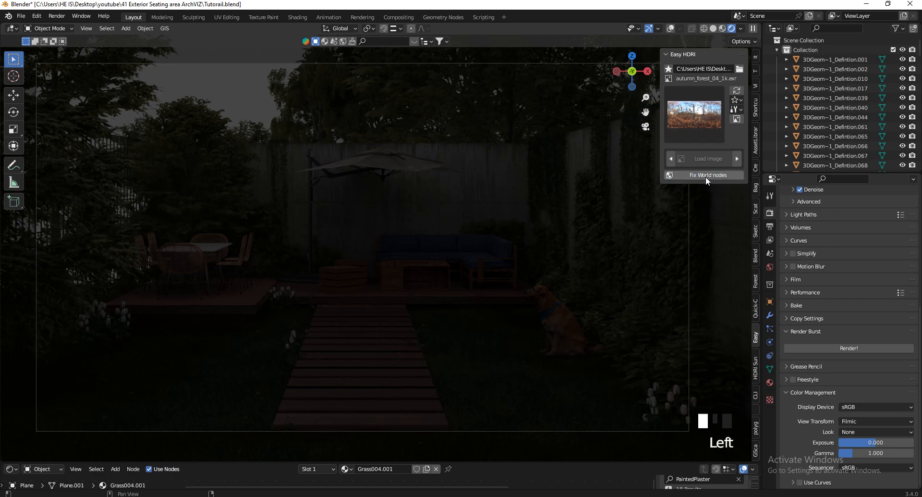
scroll(535, 362, "down", 3)
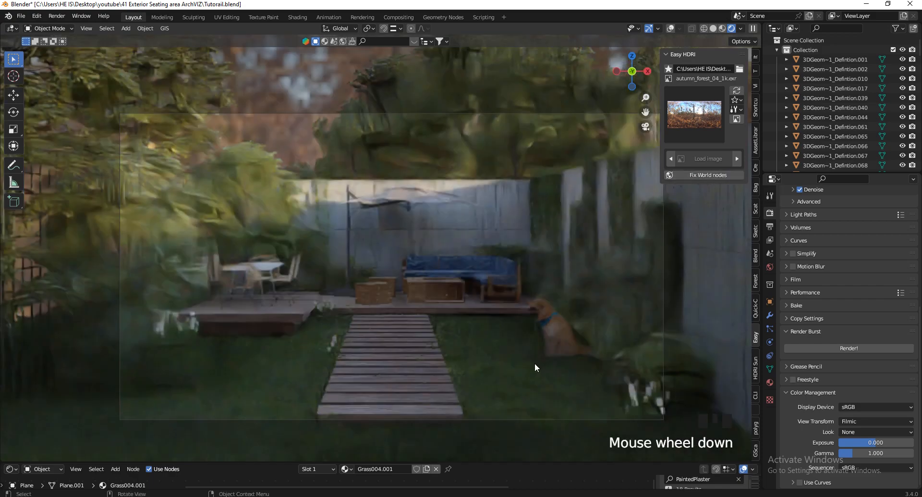
scroll(499, 342, "up", 3)
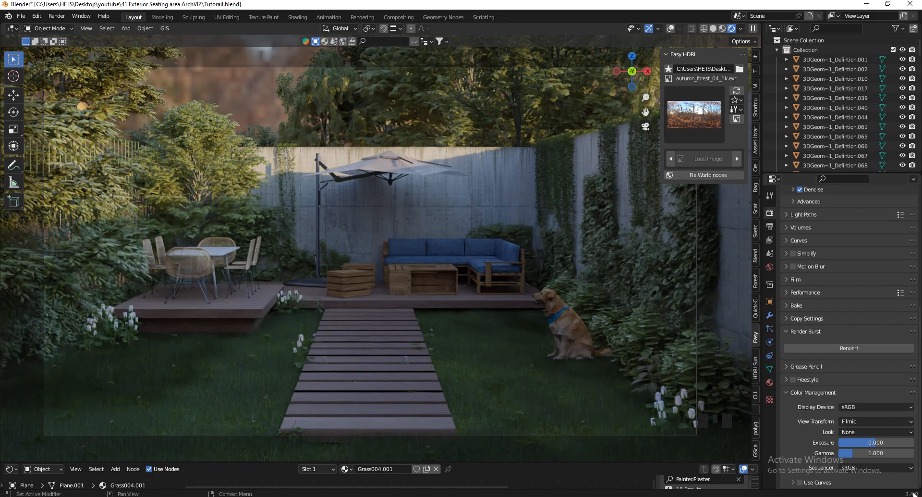
Replace the Easy HDRI sky with the scythian_tombs_2_4k image
left_click(697, 119)
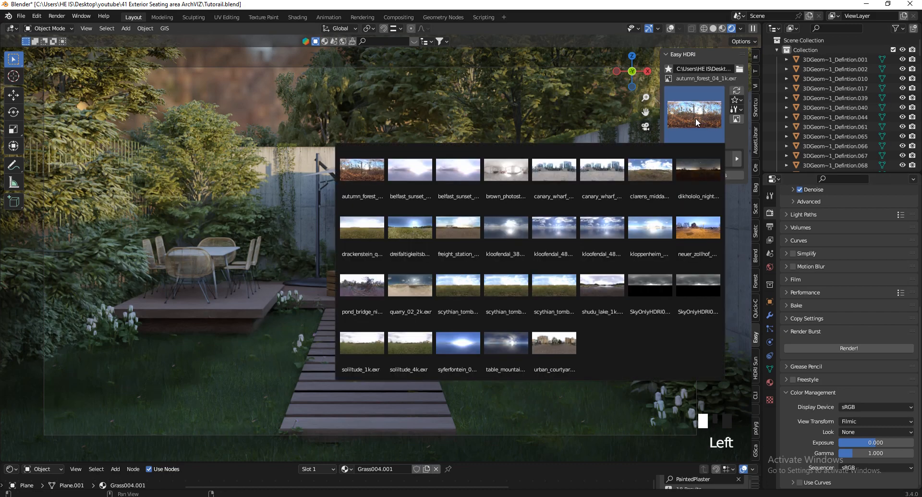
left_click(483, 290)
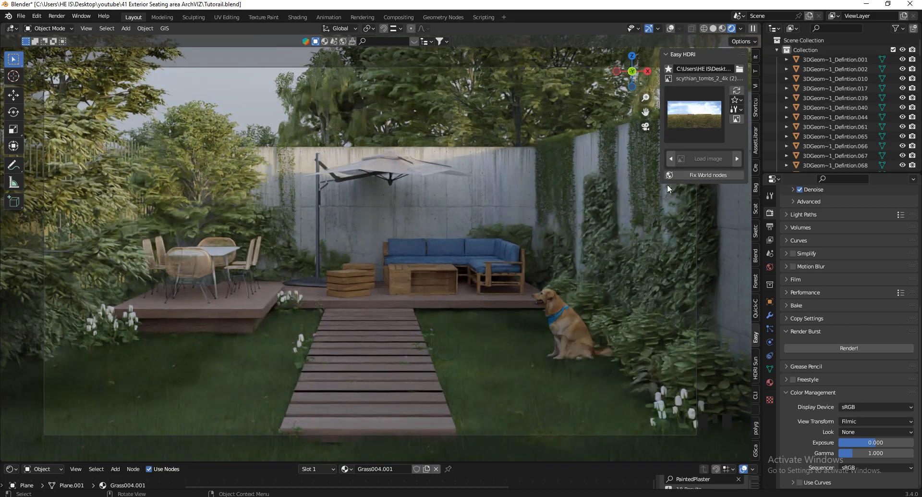
left_click(698, 123)
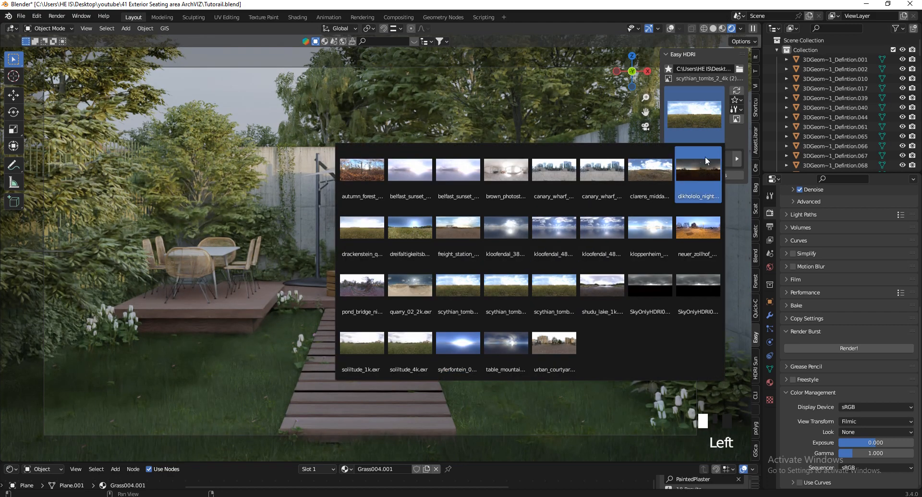
left_click(457, 300)
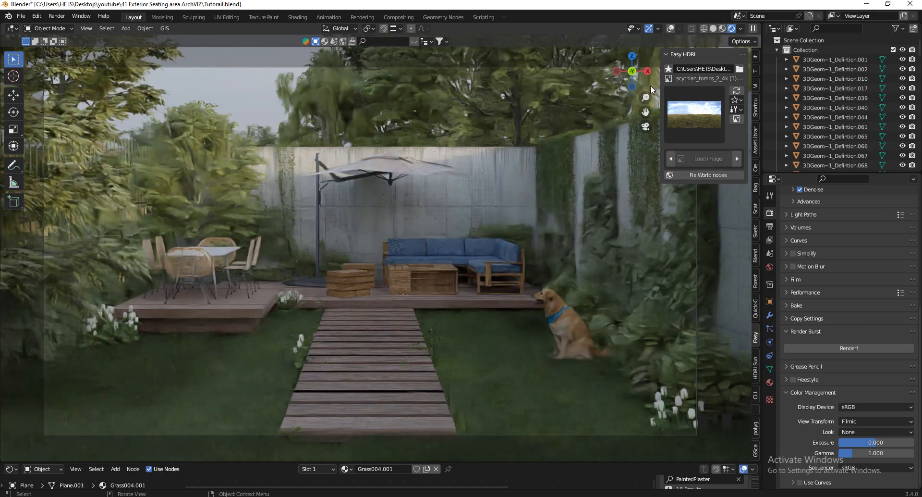
Enable Render Region in Output Properties to limit the preview to the camera frame
left_click(771, 226)
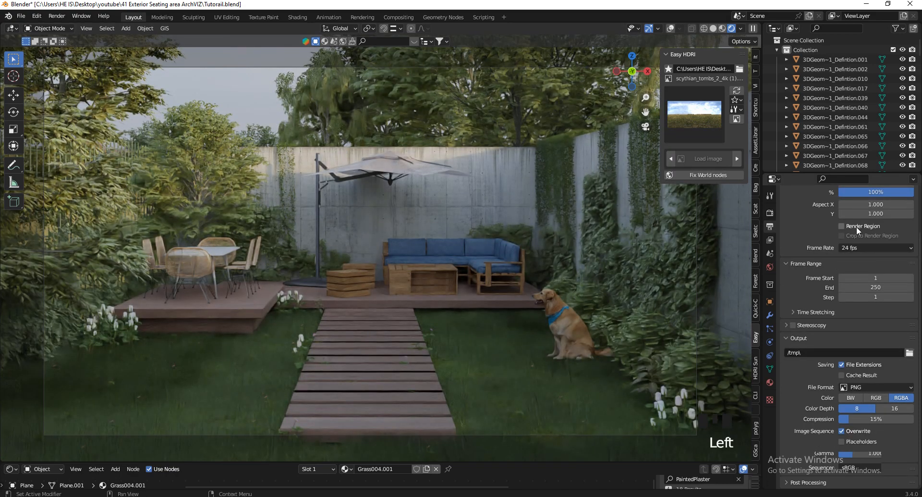
left_click(857, 226)
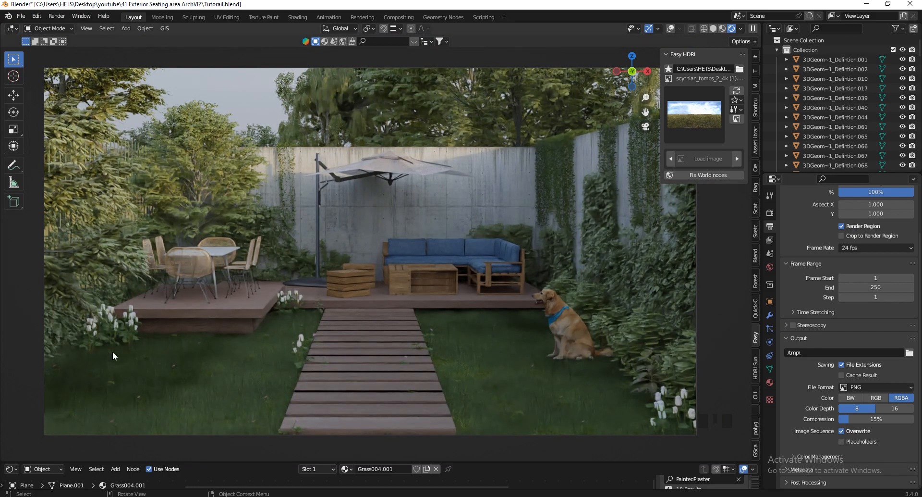
scroll(440, 370, "down", 2)
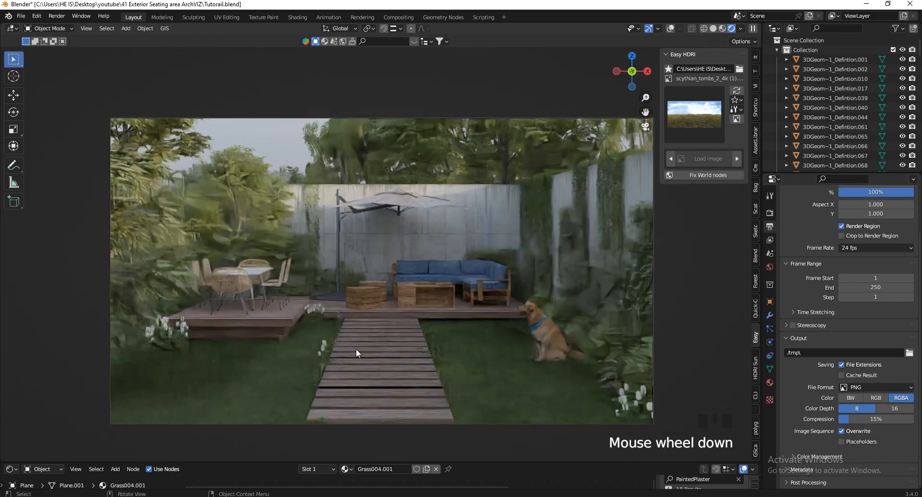
scroll(356, 350, "up", 3)
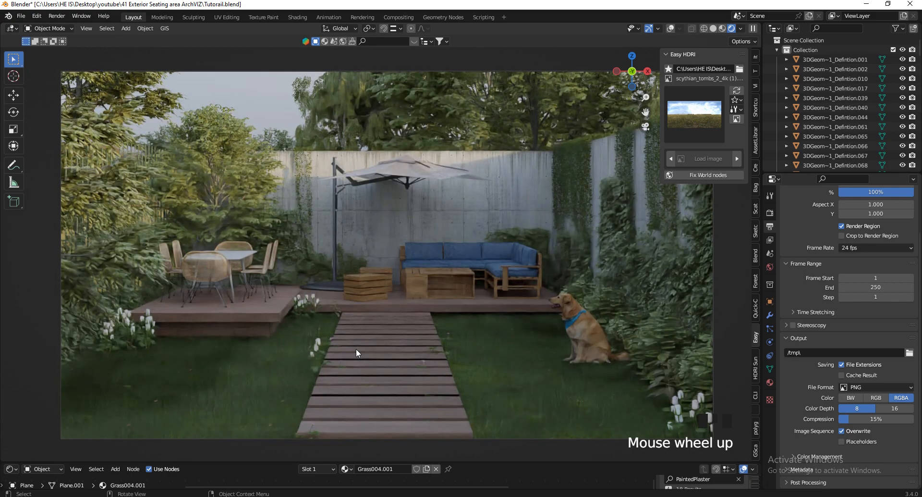
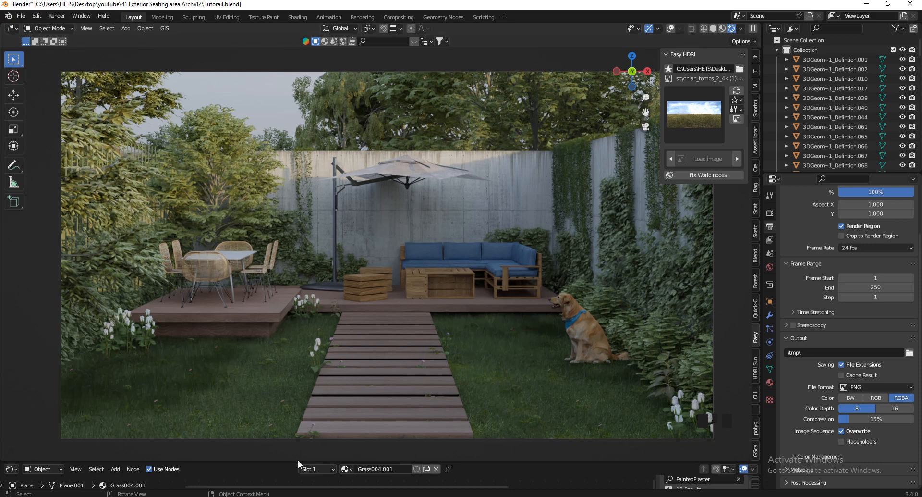
Drag the 3D Viewport/Shader Editor border upward to make the Shader Editor taller
left_click_drag(298, 460, 102, 344)
Switch the Shader Editor from Object to World to show the Easy HDRI nodes
left_click(42, 347)
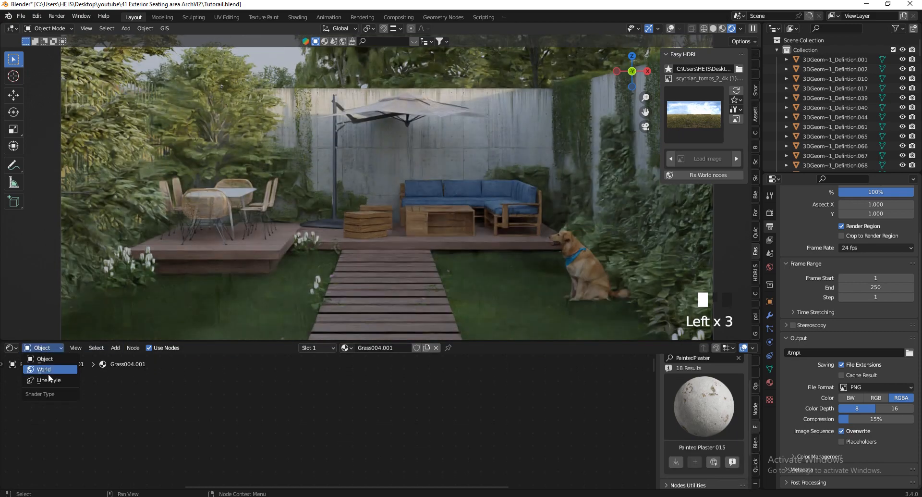
left_click(47, 370)
left_click(11, 347)
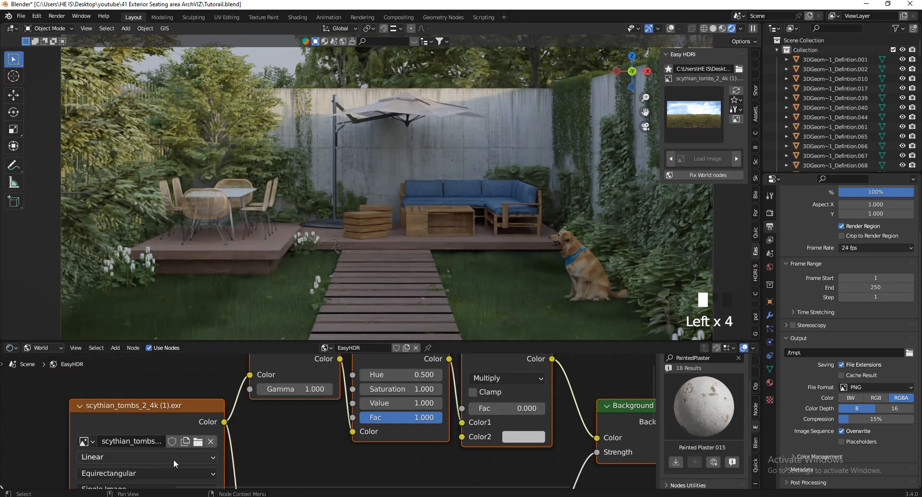
scroll(303, 431, "down", 14)
scroll(388, 419, "up", 3)
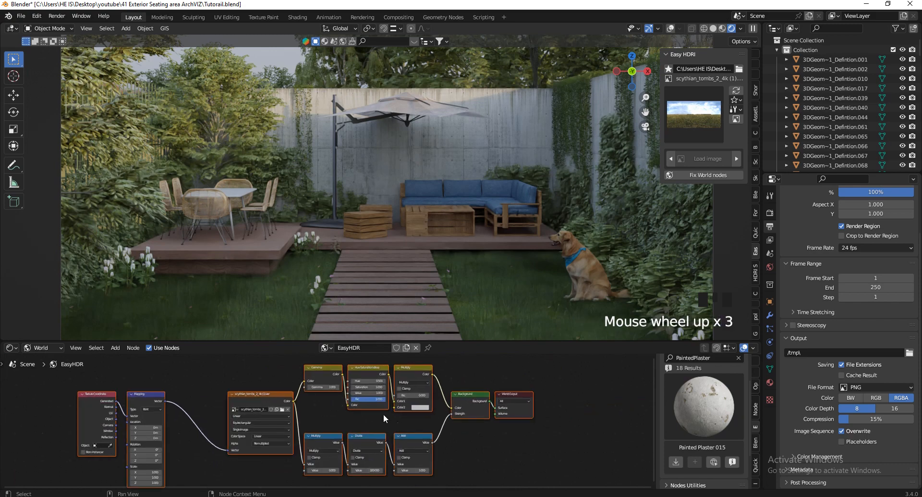
scroll(413, 451, "up", 8)
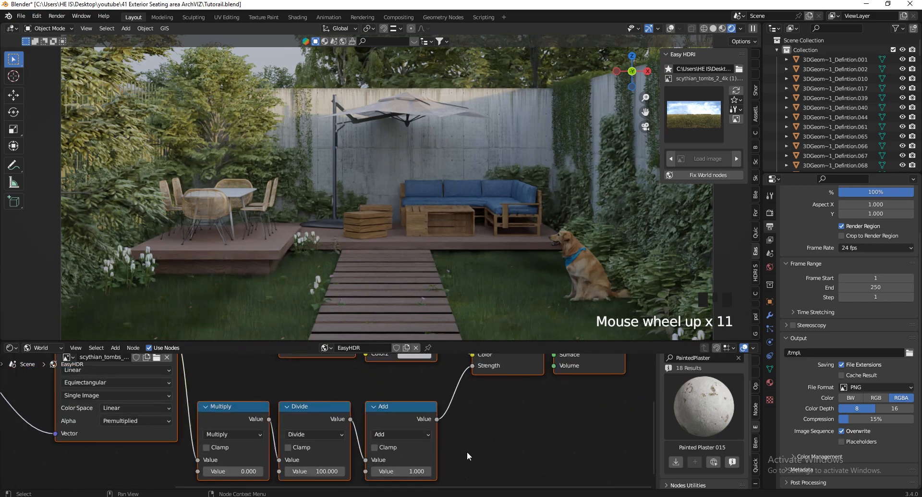
scroll(452, 462, "down", 4)
scroll(349, 468, "up", 4)
Try raising the Multiply and Add values, then cancel both, keeping Add at 1.000
left_click_drag(298, 469, 545, 217)
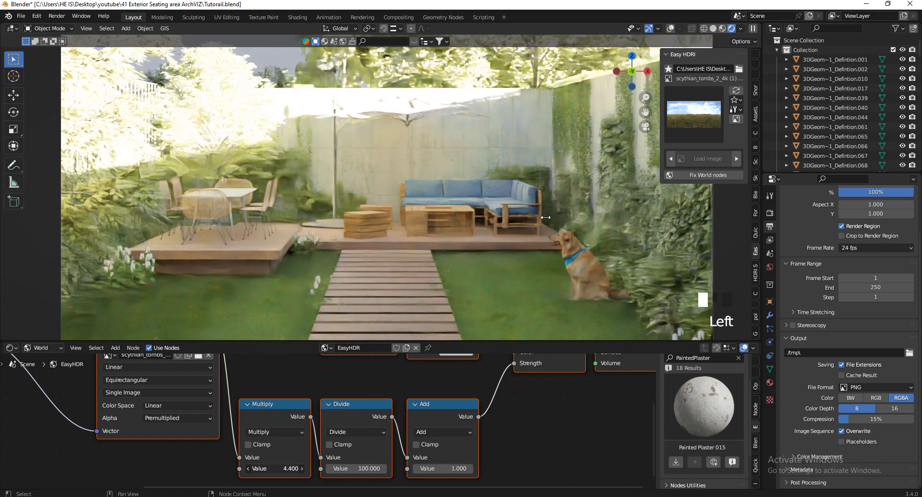
right_click(546, 217)
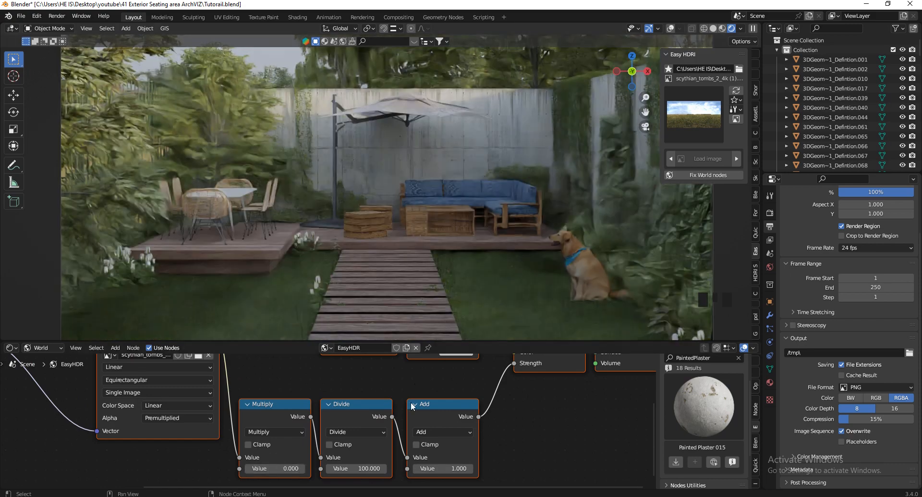
scroll(411, 406, "down", 7)
scroll(432, 401, "up", 9)
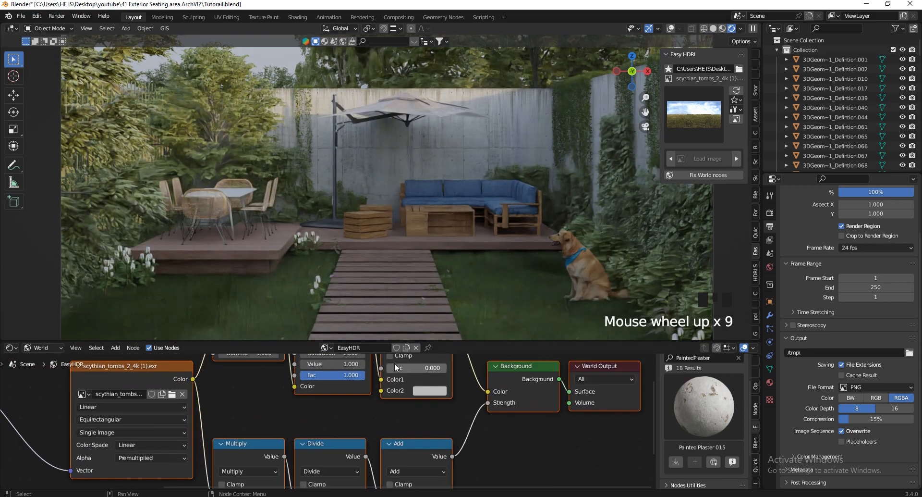
scroll(457, 413, "down", 4)
scroll(446, 425, "up", 3)
left_click(432, 479)
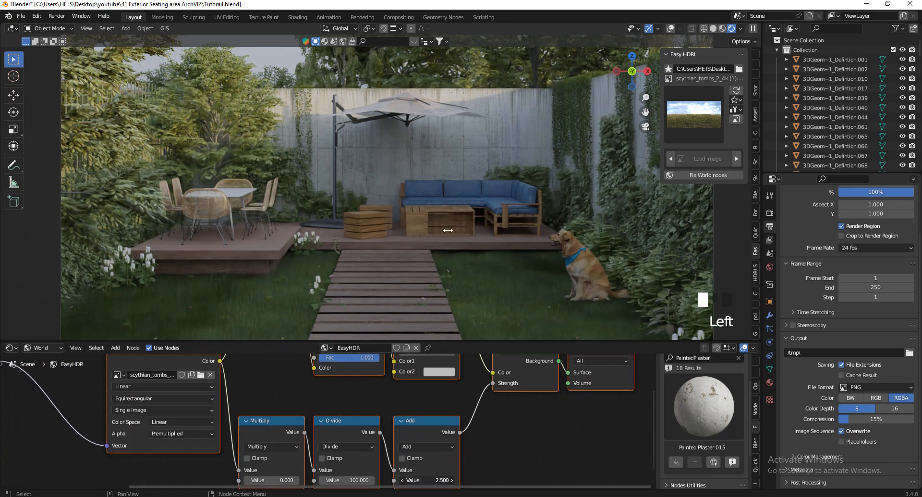
left_click_drag(448, 230, 485, 230)
right_click(485, 229)
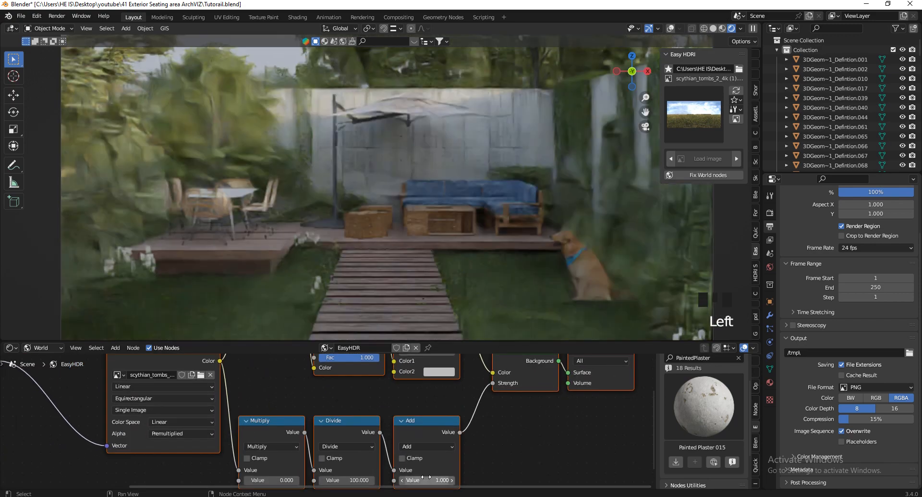
Rotate the HDRI background to 175° on the Mapping node's Z axis
scroll(426, 478, "down", 7)
scroll(390, 456, "down", 2)
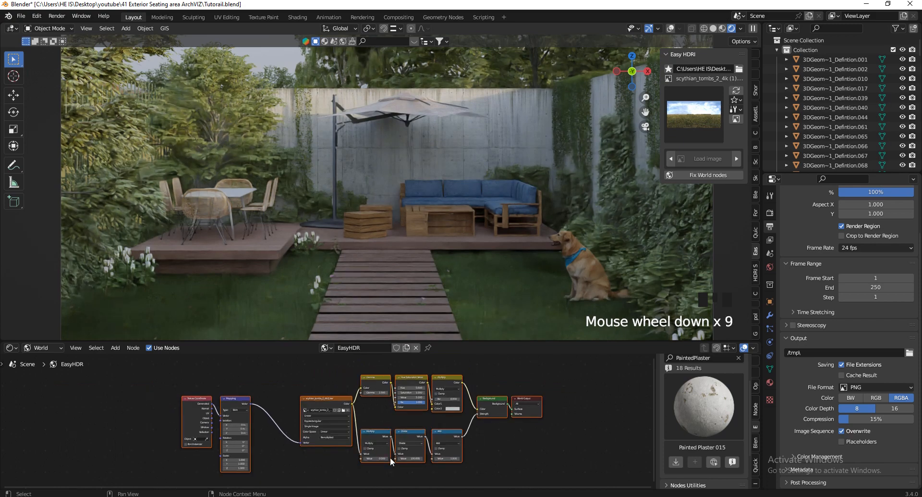
scroll(364, 469, "up", 4)
scroll(427, 441, "down", 2)
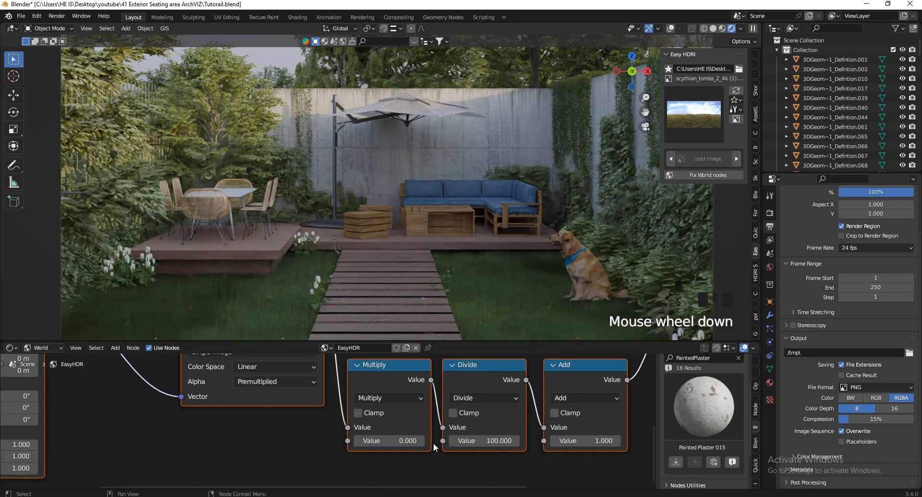
scroll(405, 441, "down", 7)
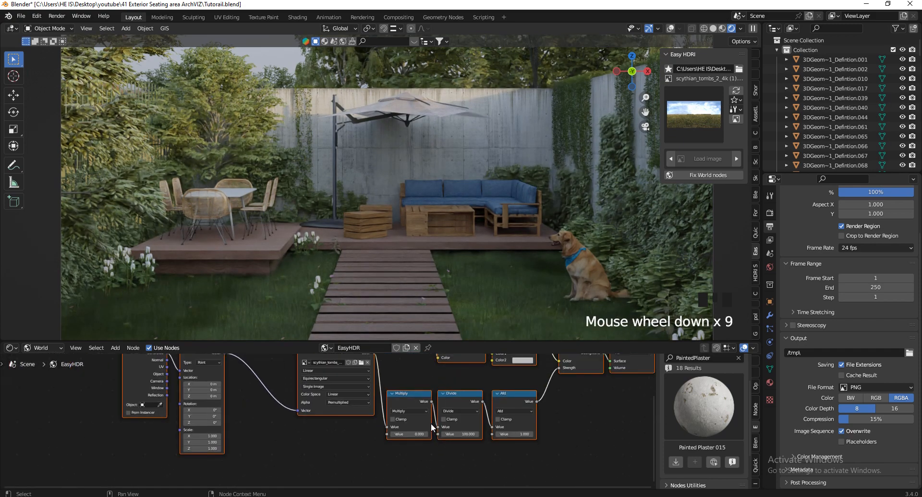
scroll(392, 468, "up", 9)
scroll(390, 468, "down", 3)
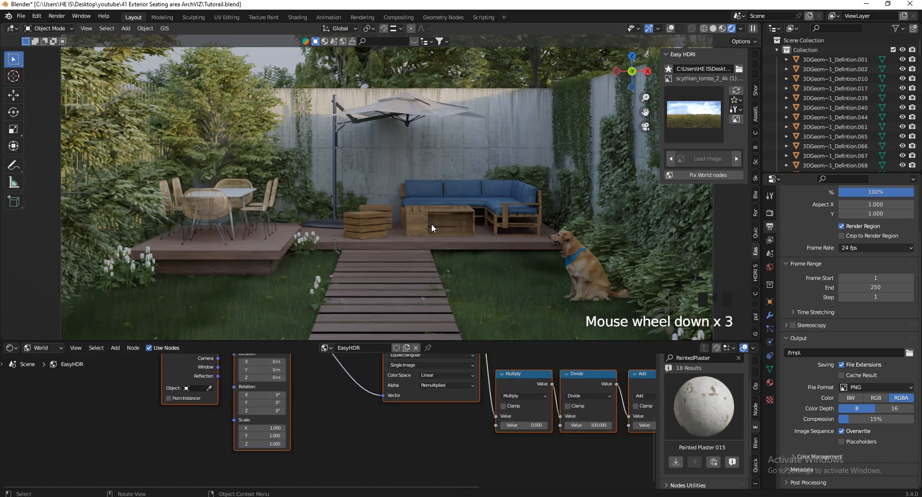
left_click(268, 412)
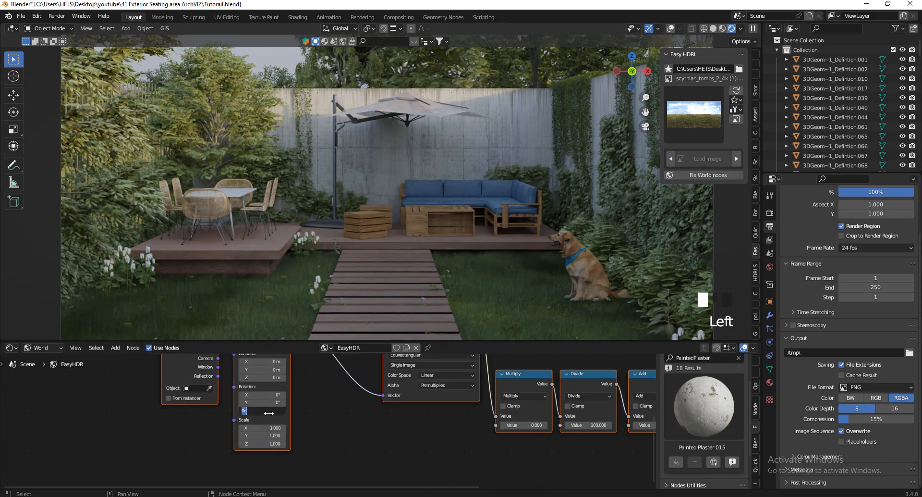
type("175")
key("Return")
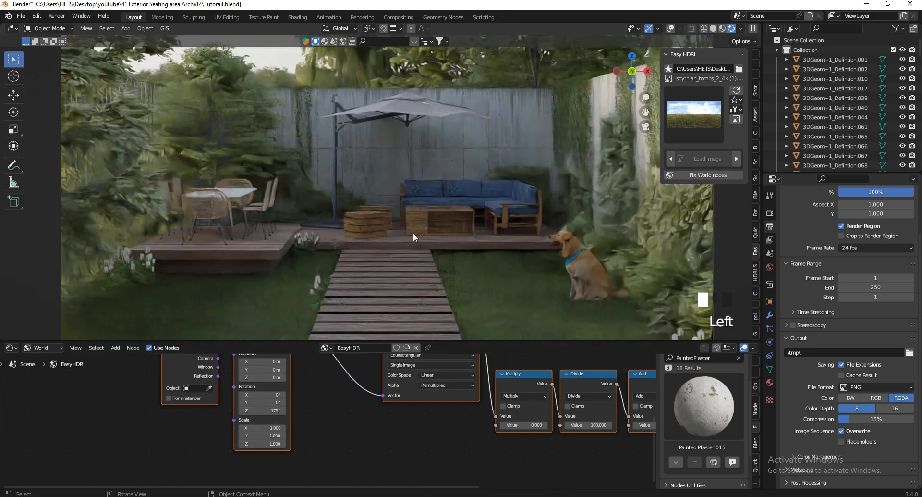
Set the Multiply node value to 0.010
scroll(418, 239, "down", 1)
scroll(418, 239, "down", 1)
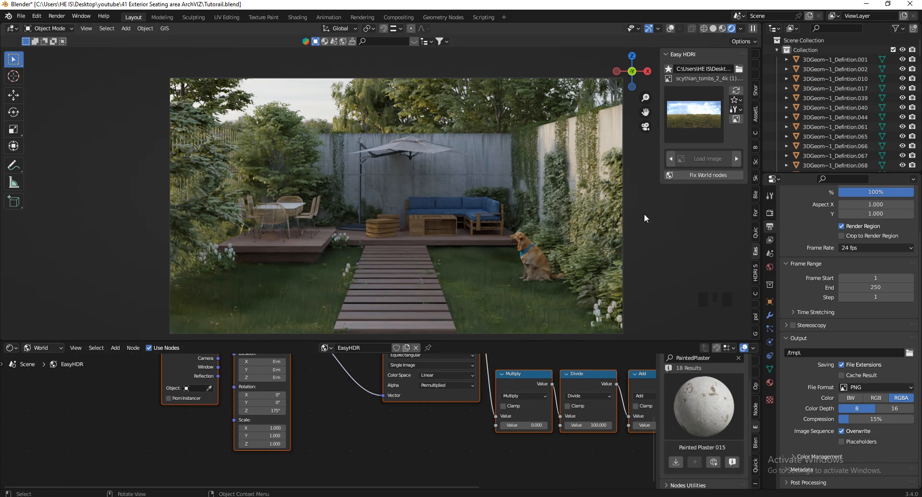
scroll(465, 442, "down", 4)
scroll(451, 423, "up", 12)
left_click(388, 422)
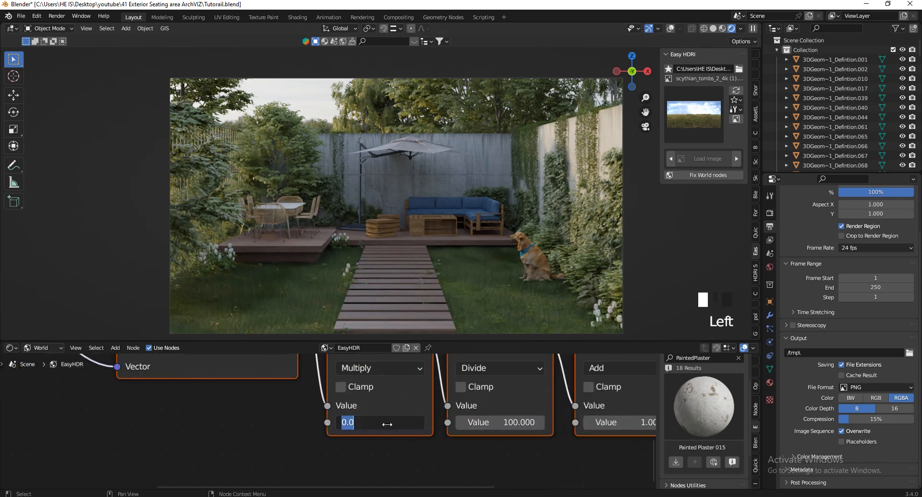
type(".01")
key("Return")
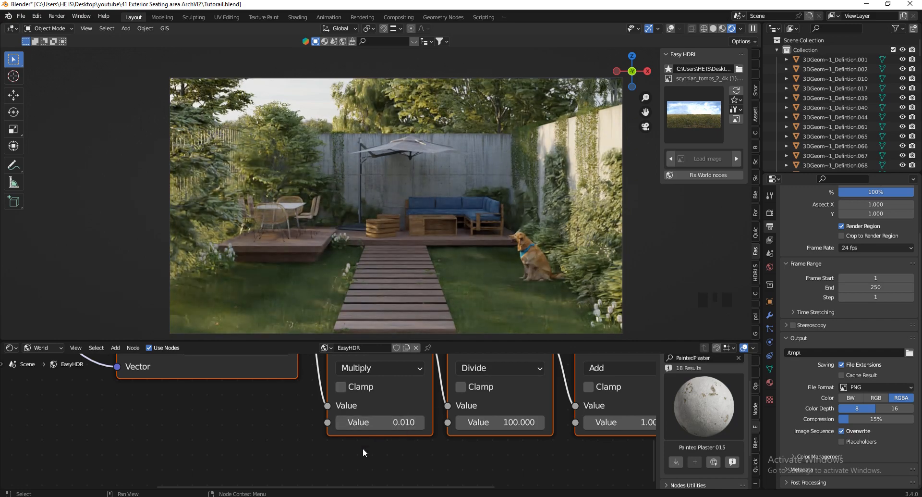
Set the Color Management Look to Medium High Contrast with exposure 1.000
left_click(771, 213)
scroll(822, 246, "up", 7)
scroll(827, 246, "down", 5)
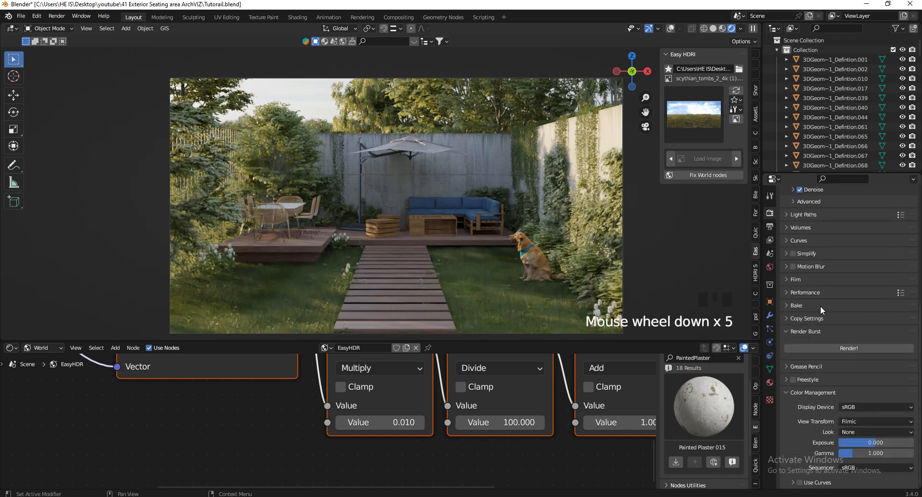
scroll(858, 418, "down", 1)
left_click(857, 428)
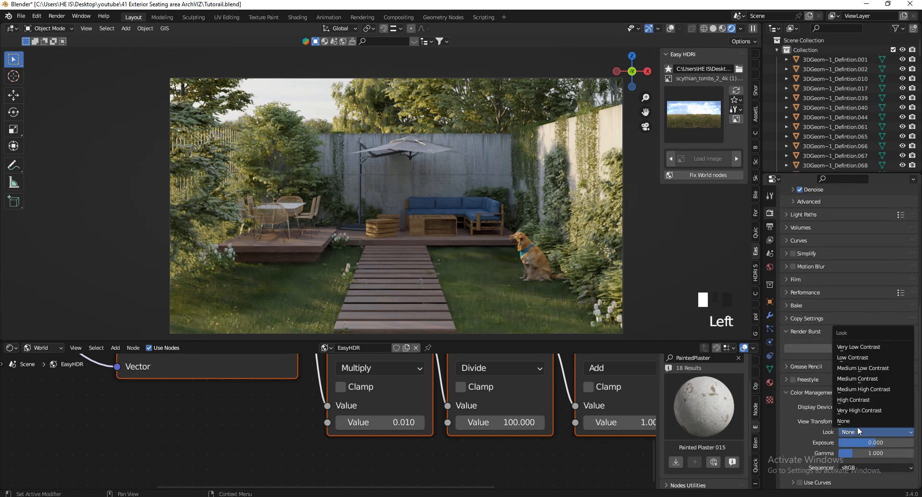
left_click(864, 387)
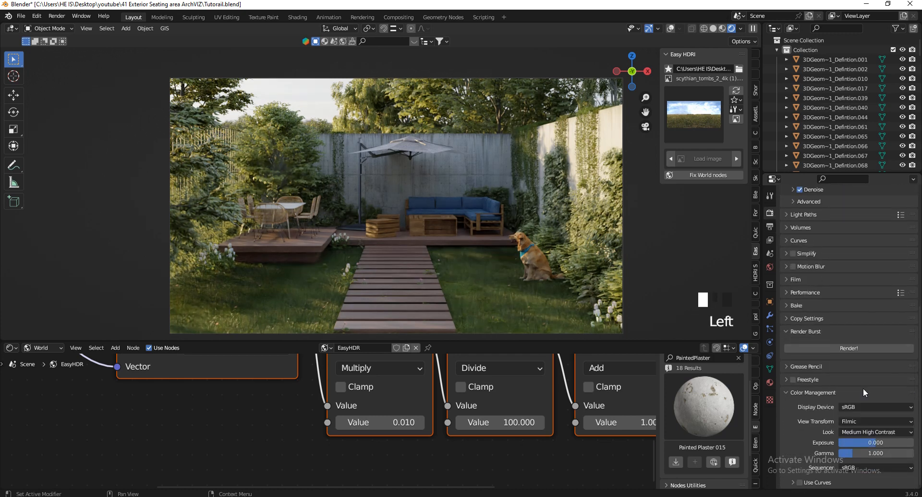
left_click(870, 443)
type("1")
key("Return")
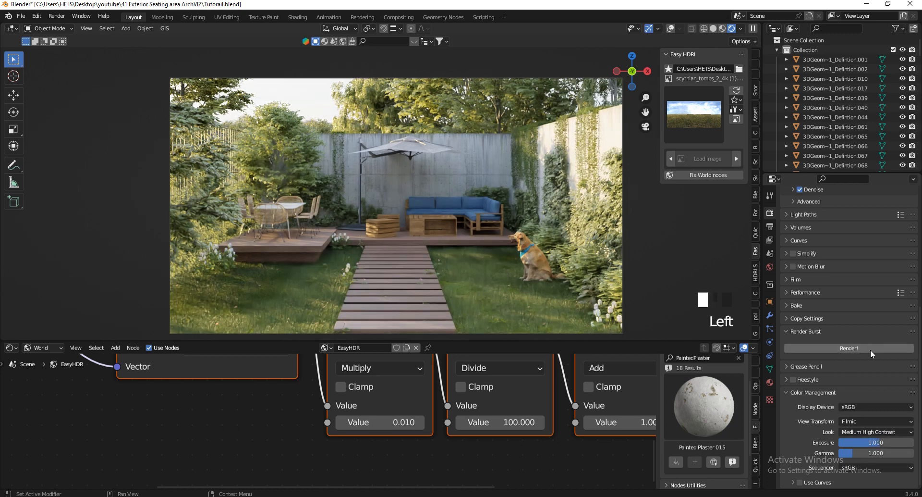
Enable Use Curves and add shadow and highlight points to form a gentle S-curve
left_click(799, 482)
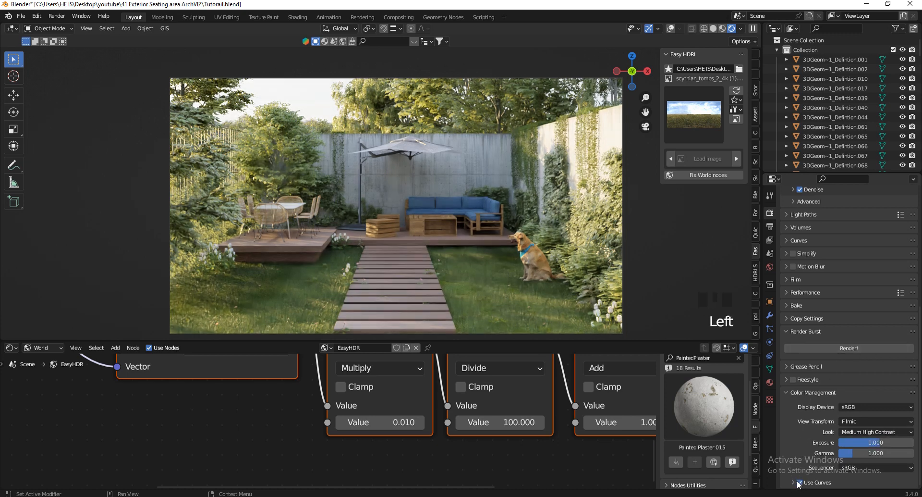
left_click(794, 482)
scroll(829, 391, "down", 9)
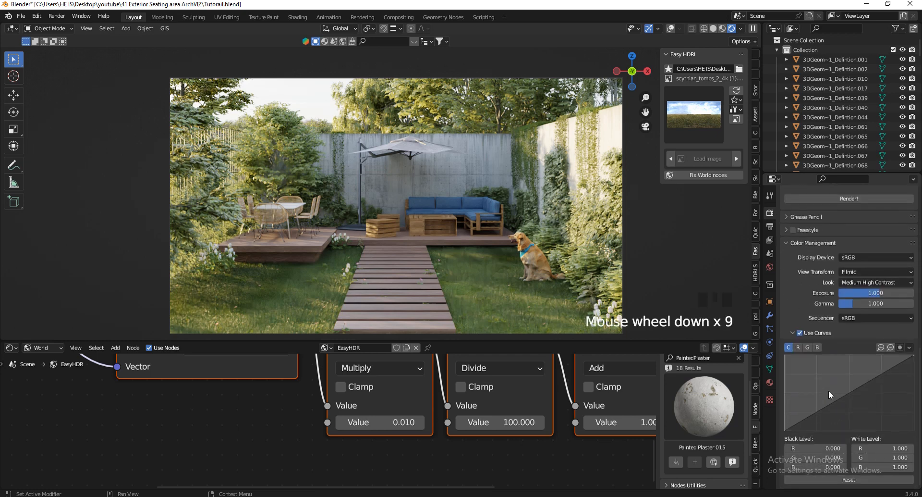
left_click_drag(819, 425, 817, 414)
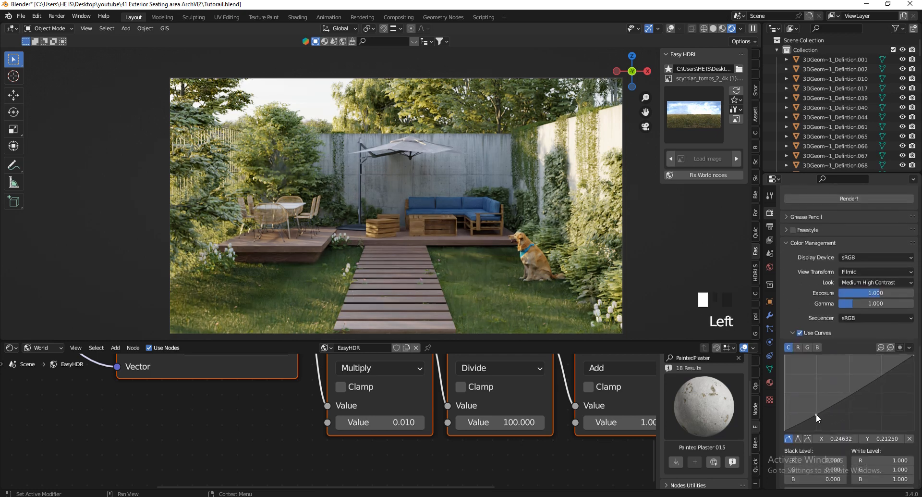
left_click(878, 376)
left_click_drag(879, 375, 878, 375)
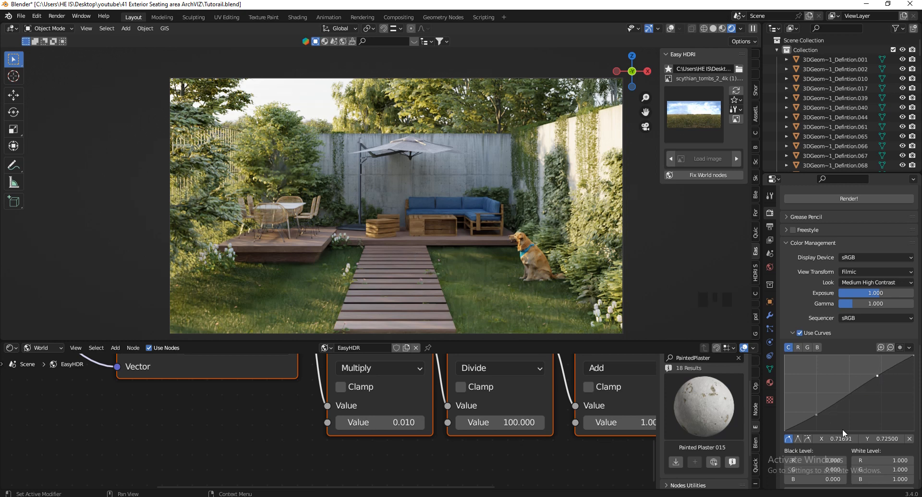
left_click(818, 414)
Try an exposure of 0.800, then restore it to 1.000
left_click(878, 290)
type("0.8")
key("Return")
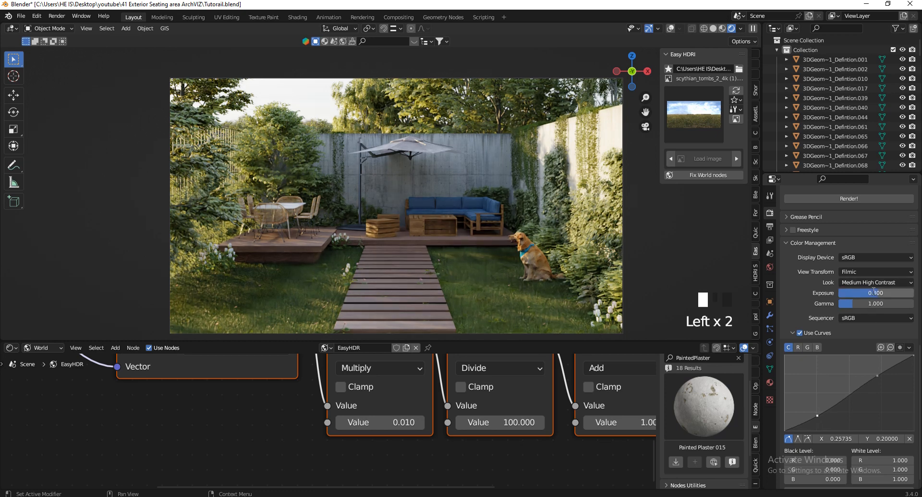
left_click(875, 290)
type("1")
key("Return")
Add a point on the red channel curve and toggle the curves on and off to compare
left_click(799, 348)
left_click(845, 393)
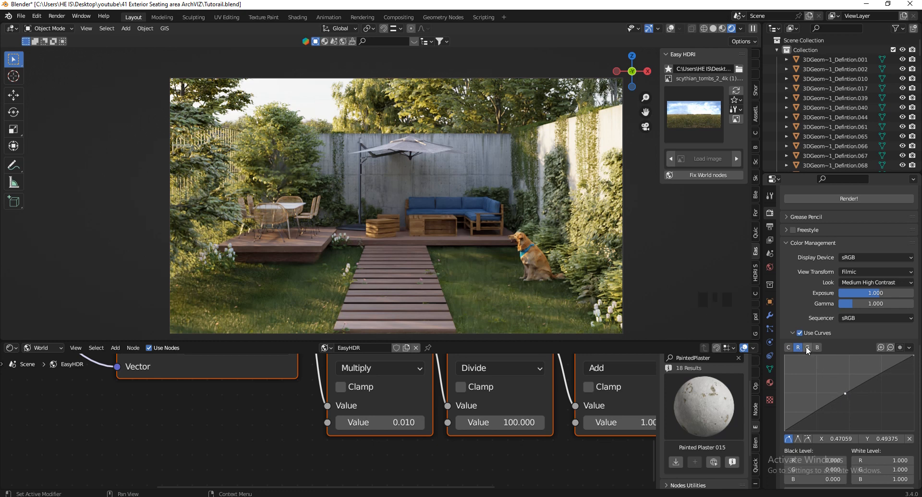
left_click(800, 333)
left_click(801, 333)
left_click(801, 333)
left_click(801, 333)
left_click(800, 333)
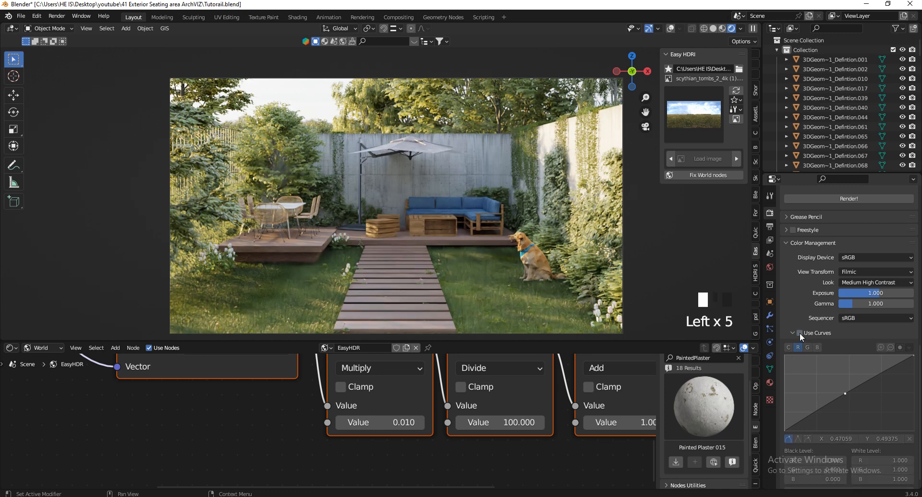
left_click(799, 333)
left_click(800, 333)
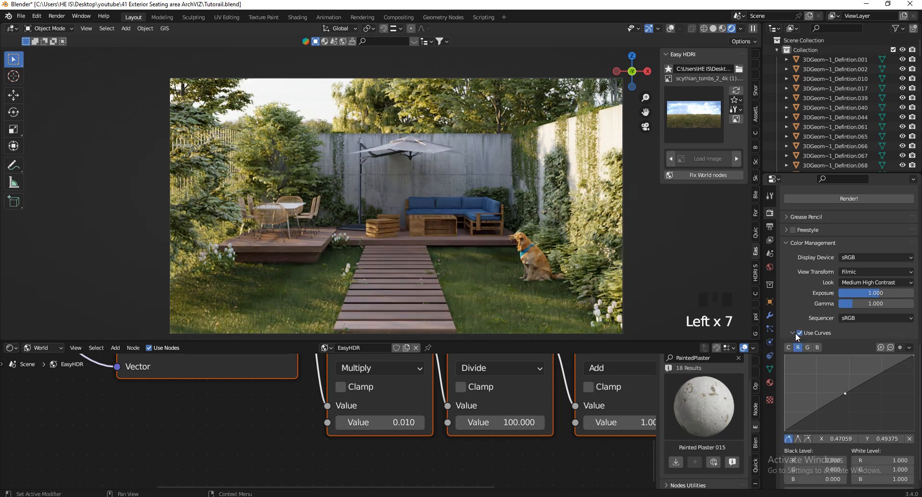
left_click(801, 333)
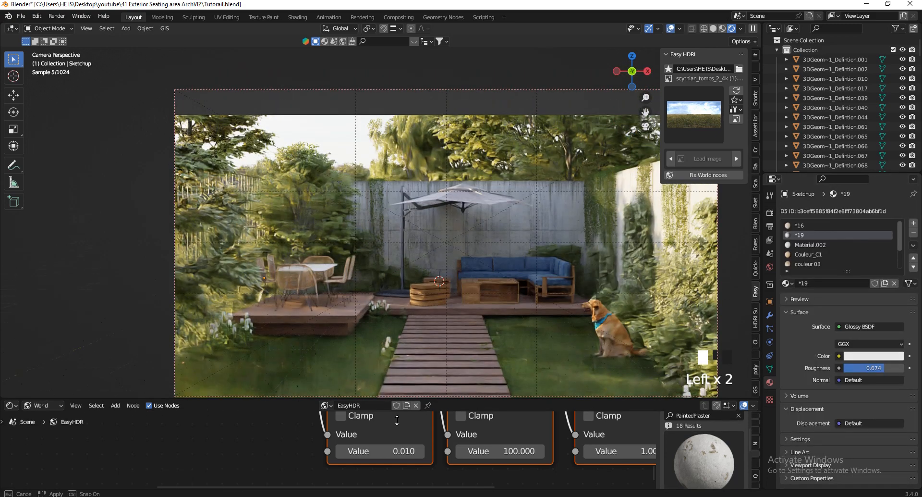
Give the 3D view more height and hide the Easy HDRI sidebar panel
scroll(232, 294, "up", 1)
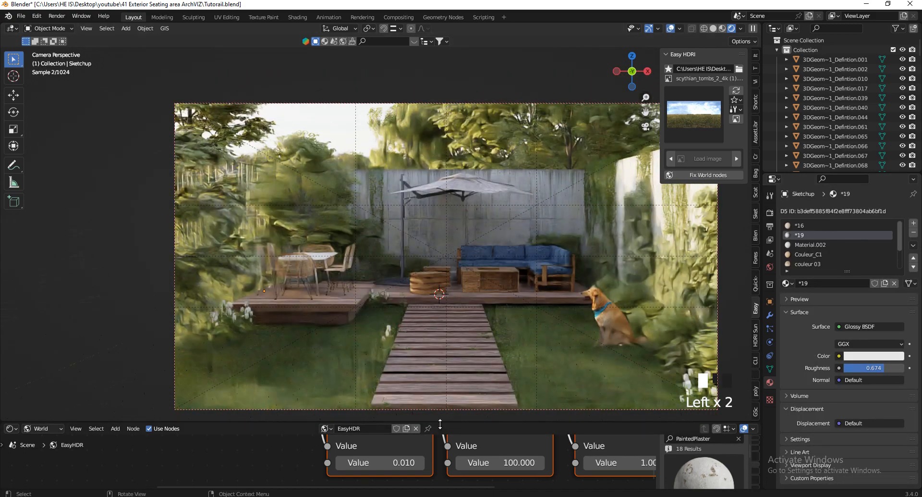
left_click_drag(440, 424, 440, 452)
scroll(255, 367, "down", 2)
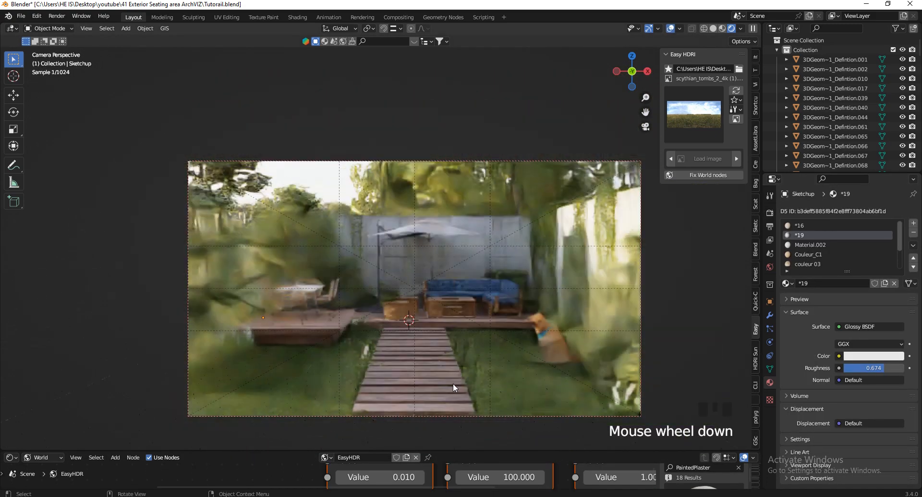
scroll(454, 382, "up", 2)
key("n")
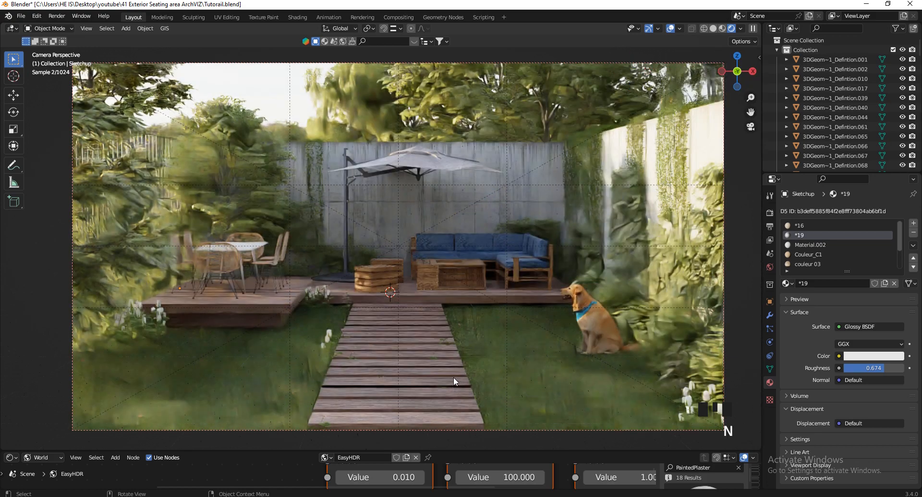
Select the ground plane, set the Grass particle count to 1000, hide overlays and save
left_click(546, 383)
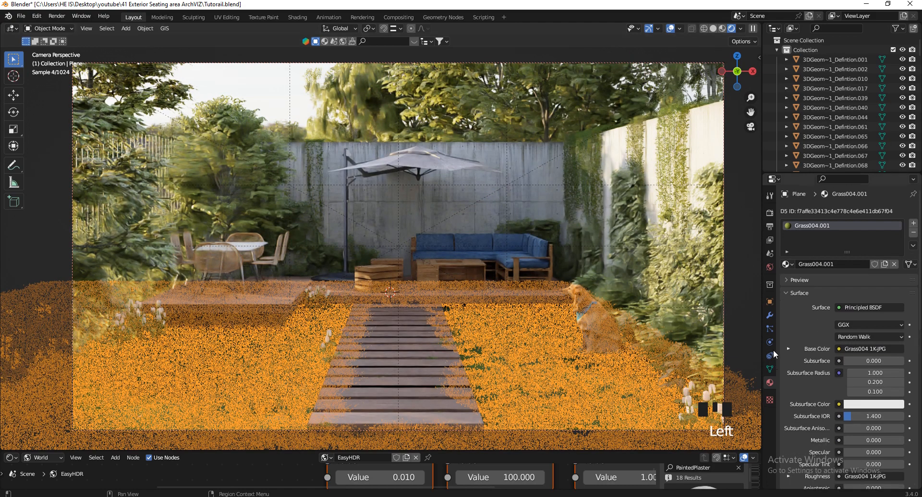
left_click(770, 329)
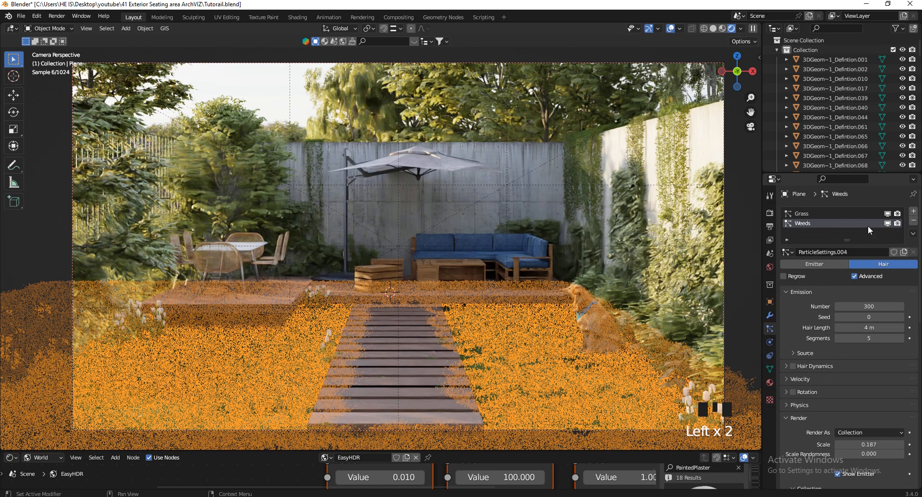
left_click(837, 213)
left_click(868, 306)
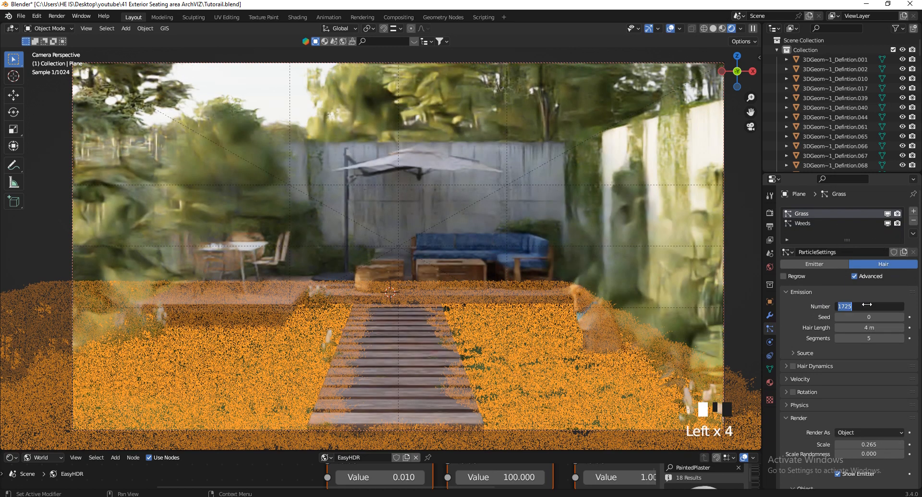
type("1000")
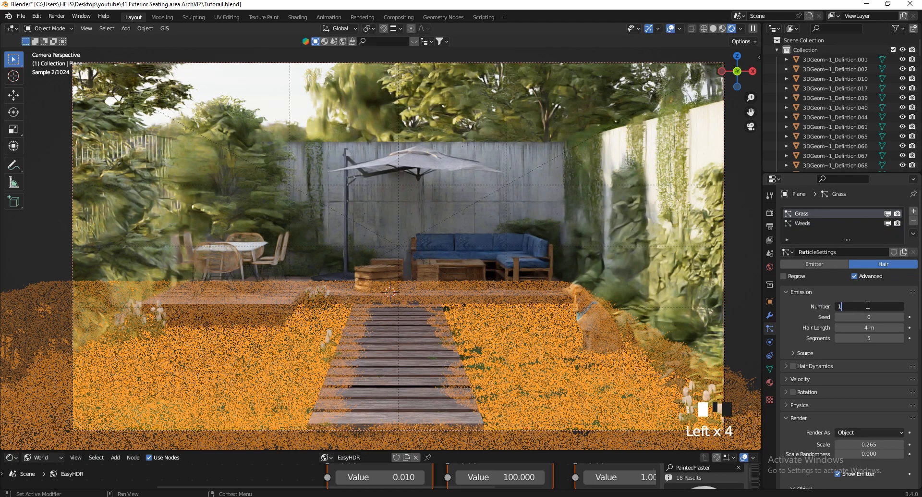
key("Return")
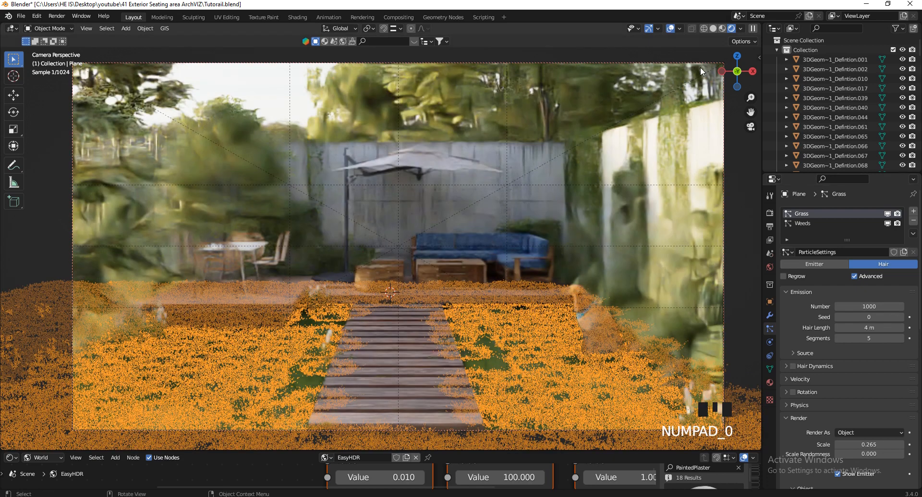
left_click(671, 29)
key("ctrl+s")
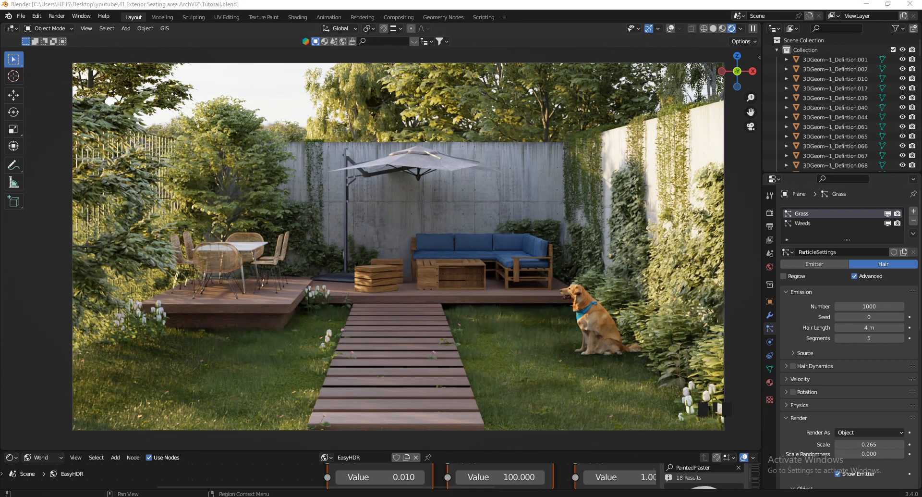
Scale the Weeds particles up from 0.187 to 0.220
left_click(805, 222)
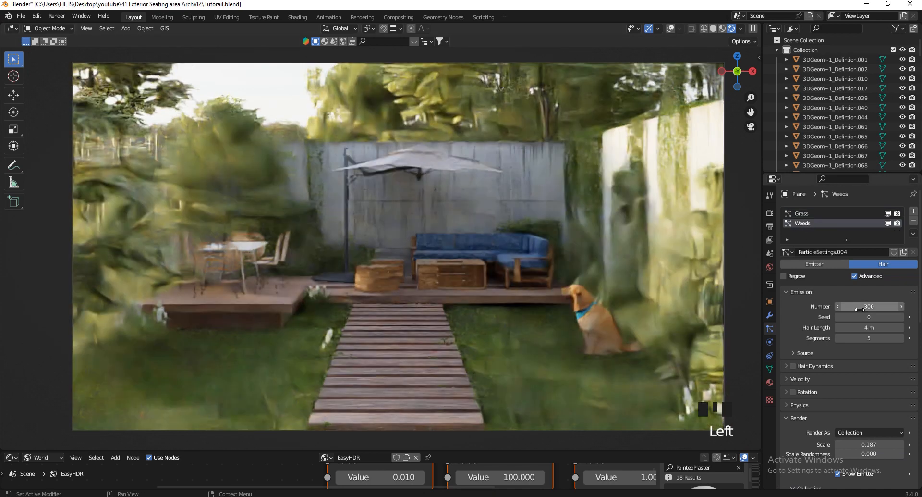
scroll(881, 435, "down", 1)
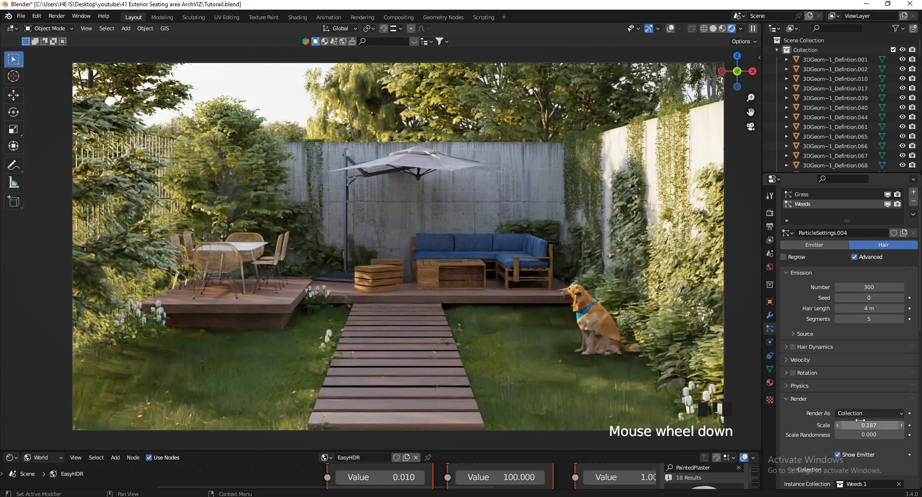
left_click_drag(860, 420, 422, 300, "shift")
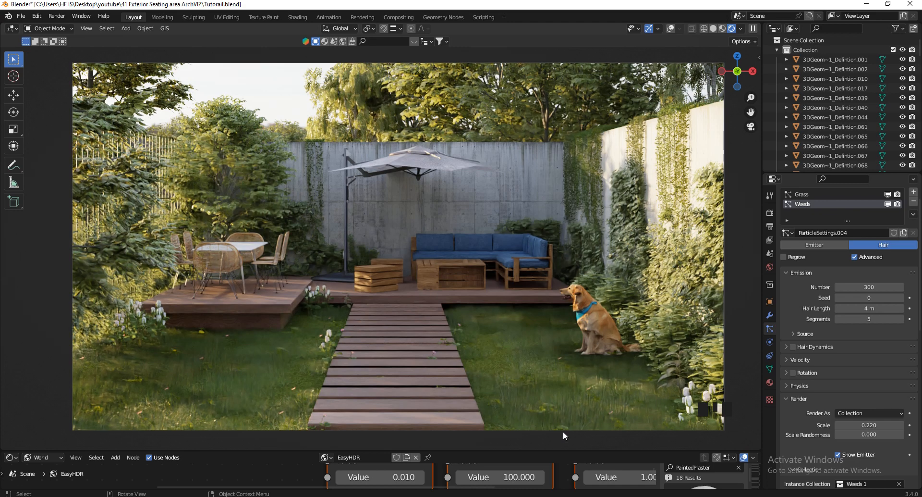
Back on Grass, set seed 1, count 1300, and adjust the scale randomness
left_click(801, 194)
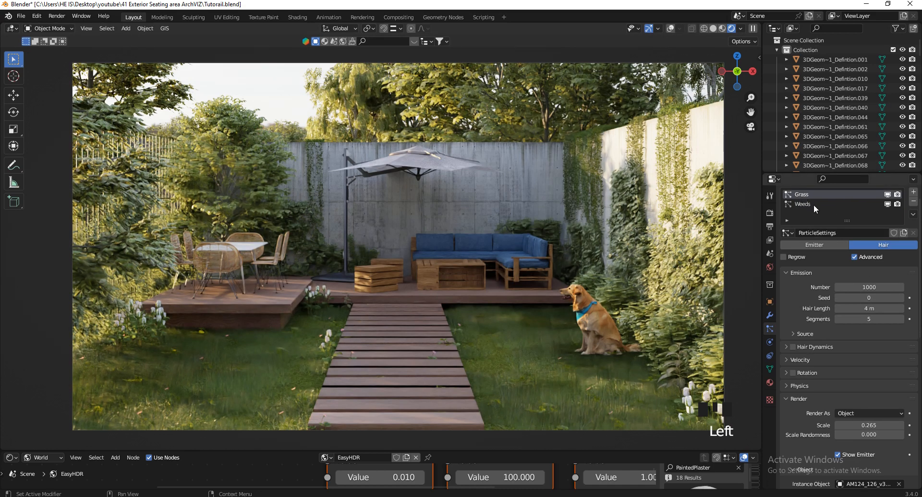
scroll(597, 411, "up", 3)
scroll(597, 411, "up", 3)
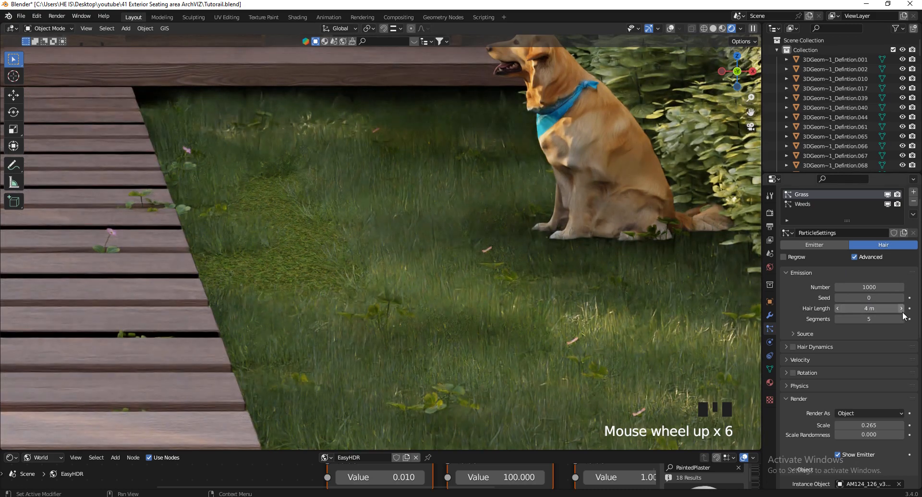
left_click(902, 297)
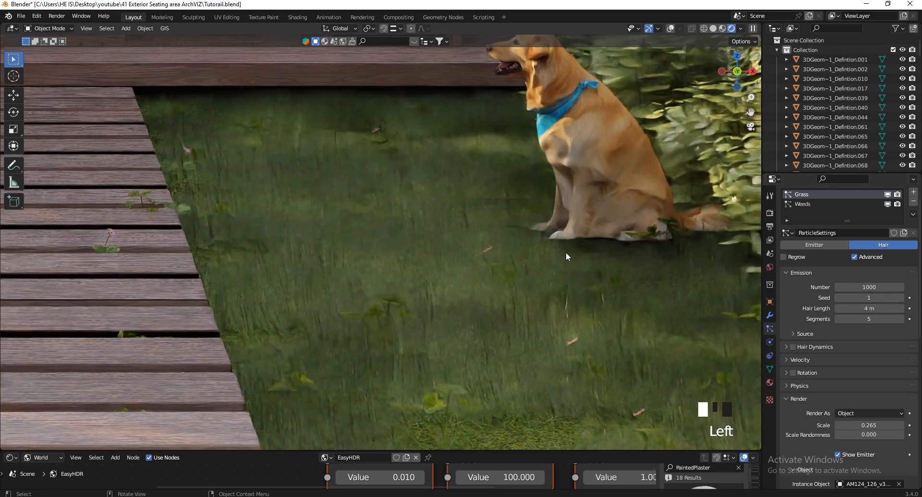
double_click(867, 288)
type("1300")
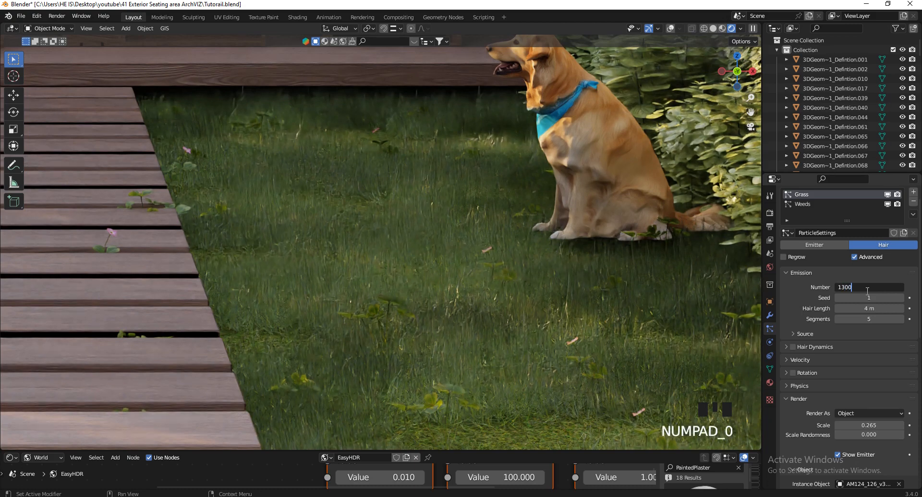
key("Return")
scroll(881, 361, "down", 3)
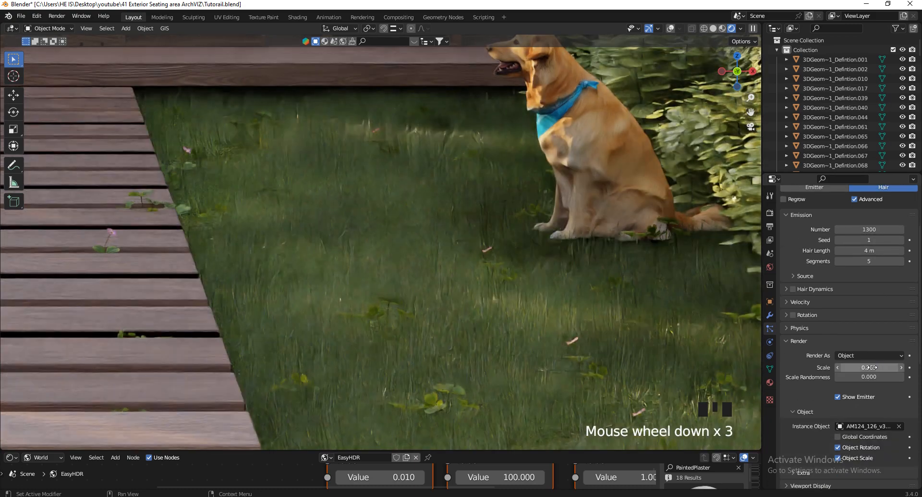
mouse_move(862, 376)
left_mouse_down("shift")
mouse_move(401, 256)
mouse_move(431, 253)
left_mouse_up("shift")
In solid shading, set grass scale randomness to 0.466, count to 2956 and seed to 3
left_click(717, 27)
scroll(489, 227, "down", 6)
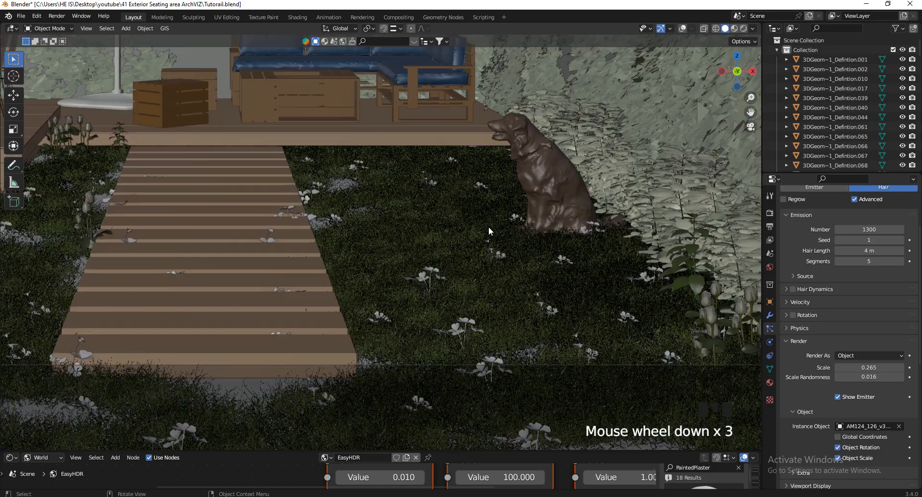
left_click_drag(863, 377, 349, 250, "shift")
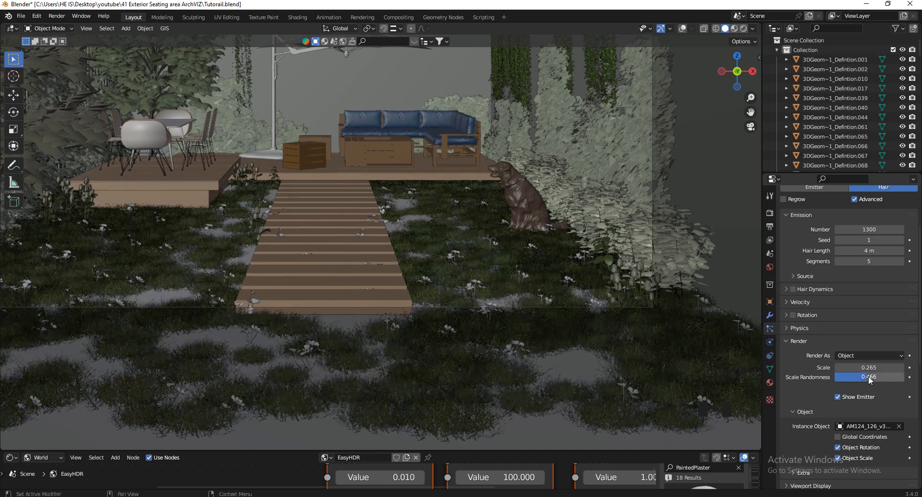
scroll(848, 337, "up", 5)
left_click_drag(870, 306, 535, 196, "shift")
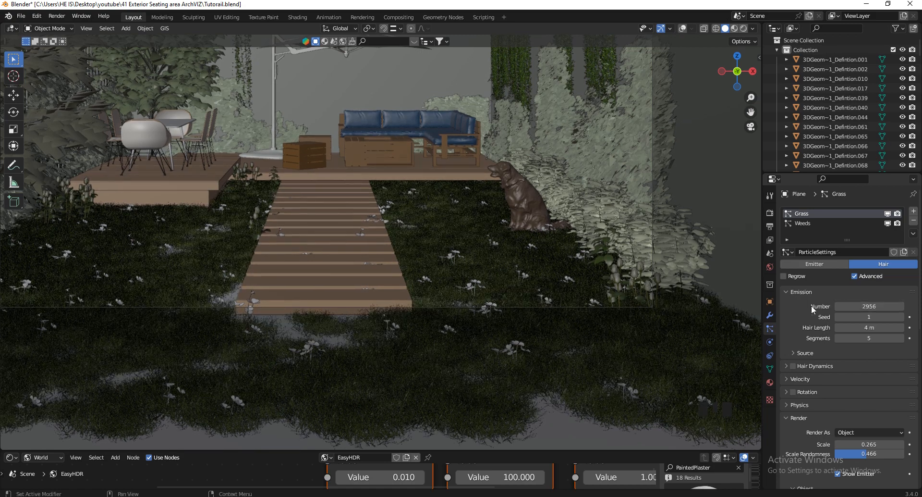
left_click(902, 317)
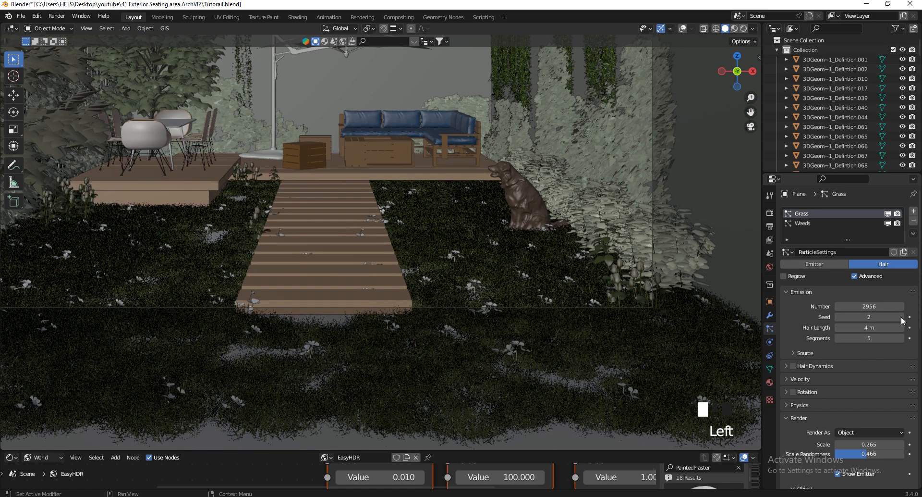
left_click(901, 317)
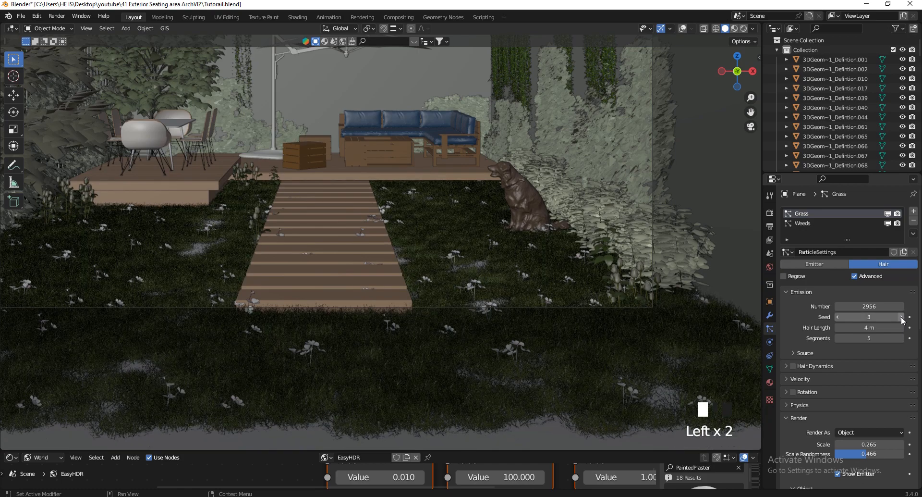
scroll(393, 248, "down", 1)
scroll(266, 239, "up", 4)
scroll(550, 267, "down", 3)
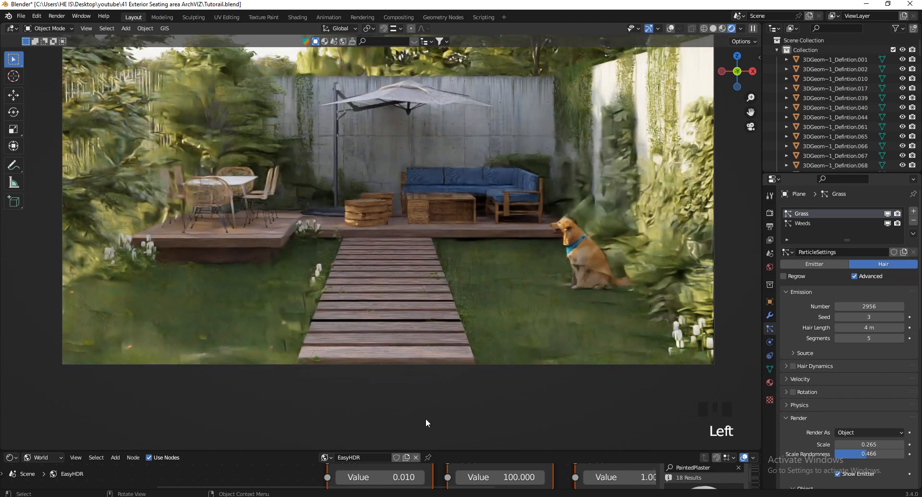
Select tree AM171_022_Defintion1.002 behind the dining table and delete it
scroll(423, 430, "down", 3)
scroll(428, 379, "up", 2)
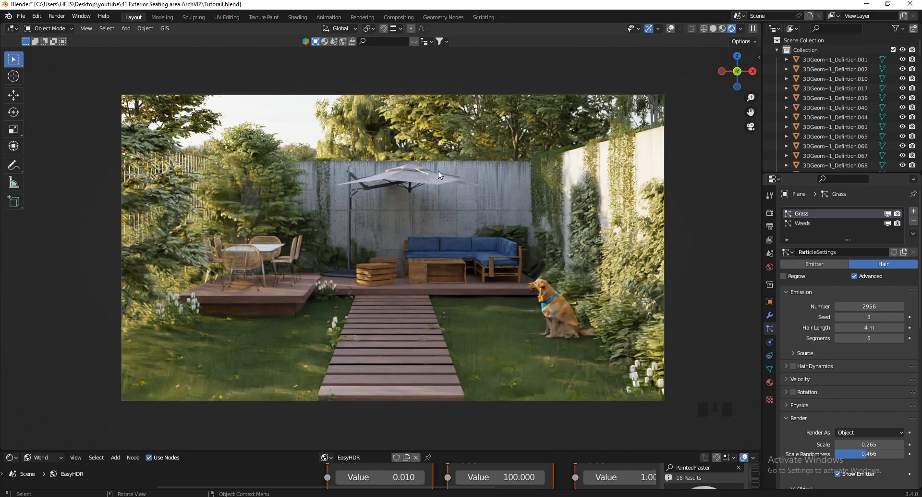
scroll(440, 179, "up", 1)
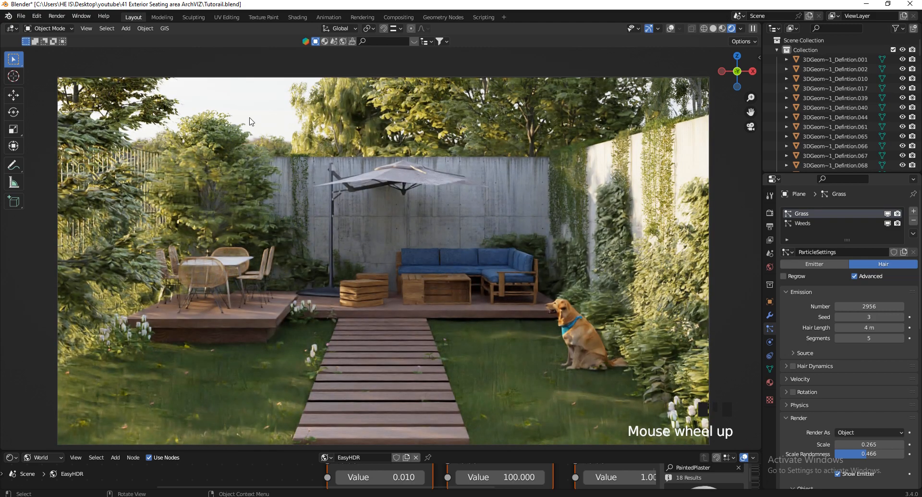
left_click(240, 129)
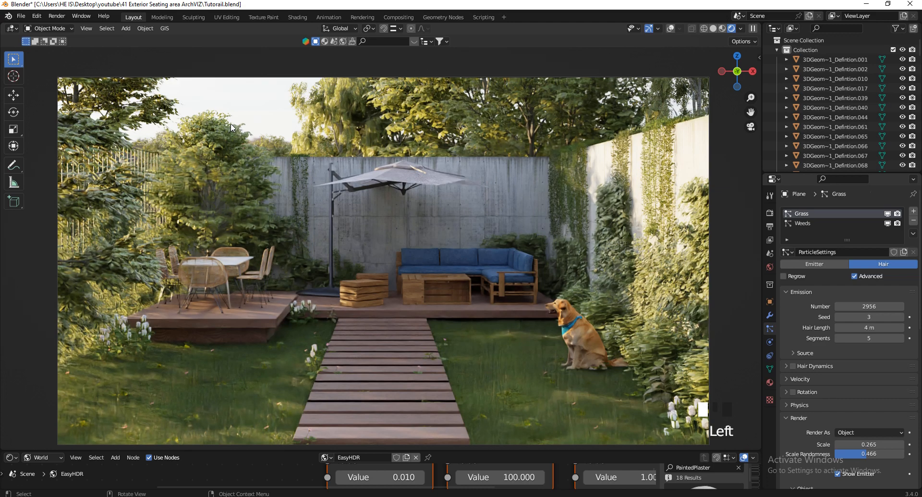
left_click(255, 144)
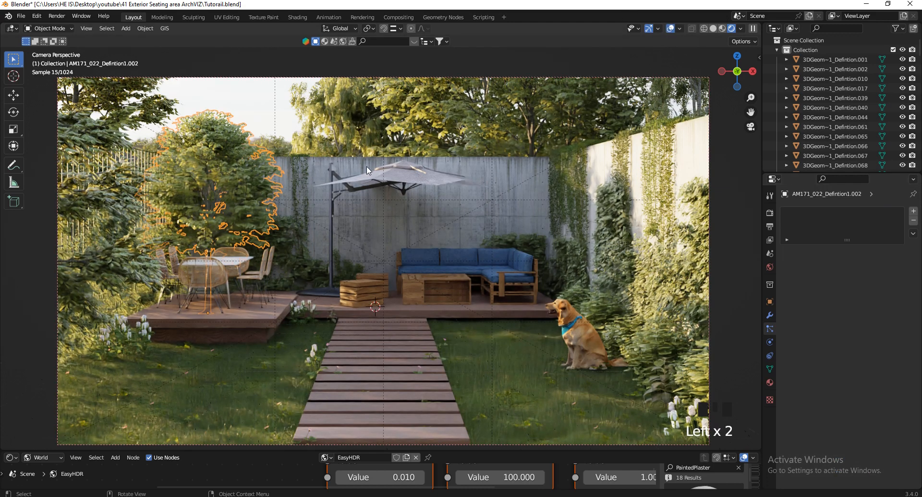
key("x")
left_click(369, 168)
left_click_drag(208, 451, 207, 387)
Turn the bottom area into an Asset Browser showing the Trees library at large thumbnails
left_click(11, 395)
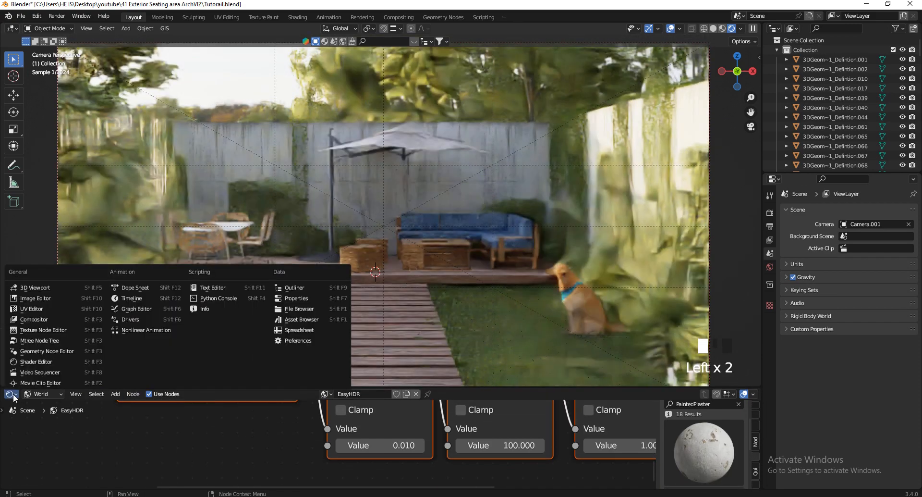
left_click(294, 320)
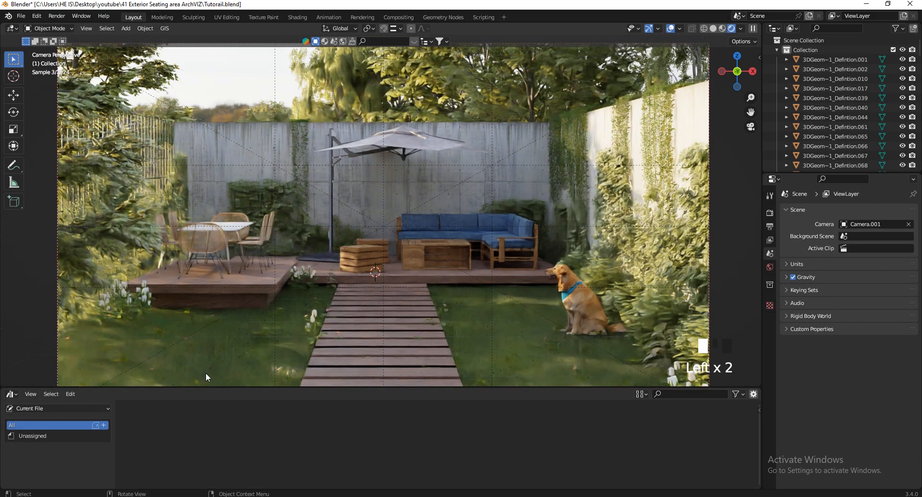
left_click(49, 408)
left_click(33, 312)
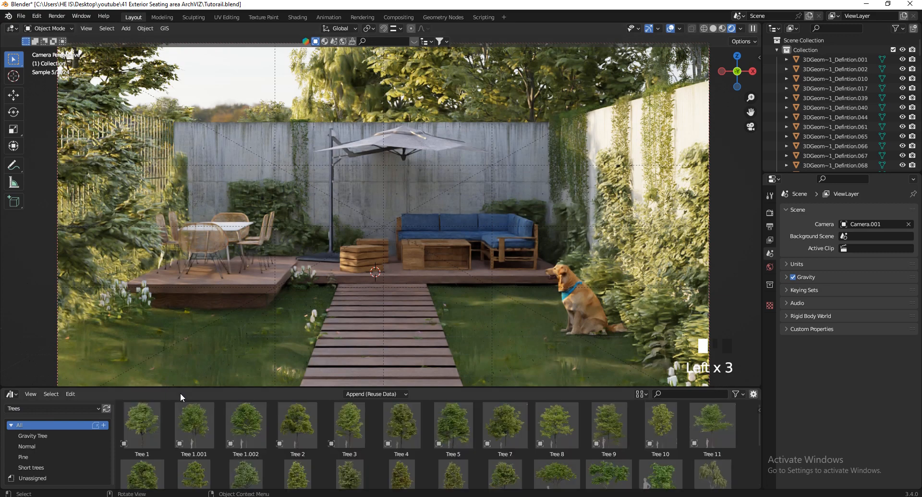
left_click_drag(180, 392, 402, 329)
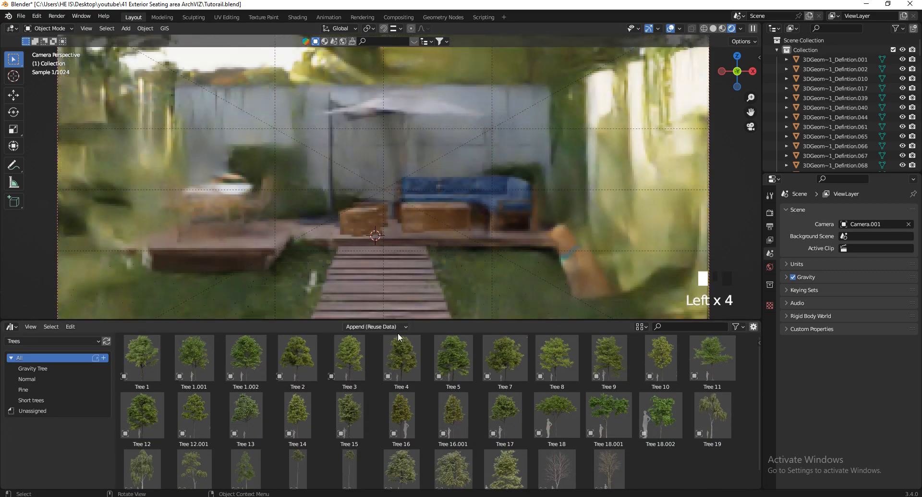
left_click(641, 326)
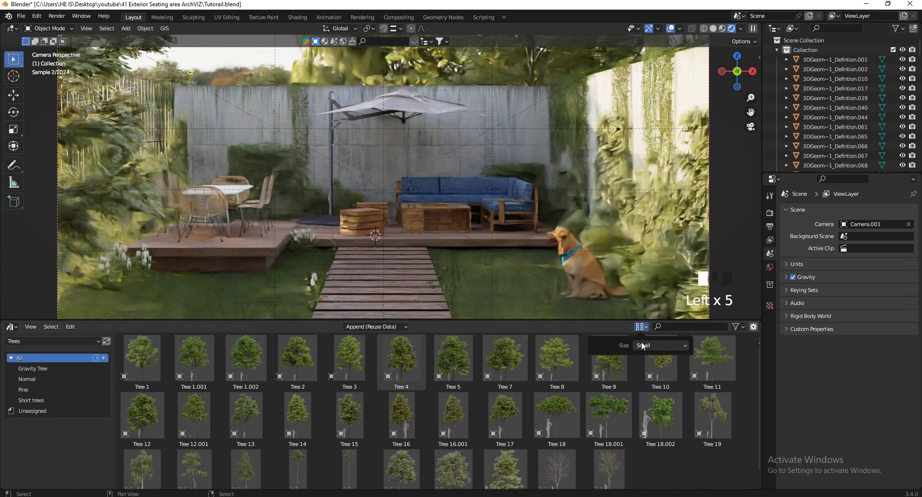
left_click(643, 345)
left_click(650, 385)
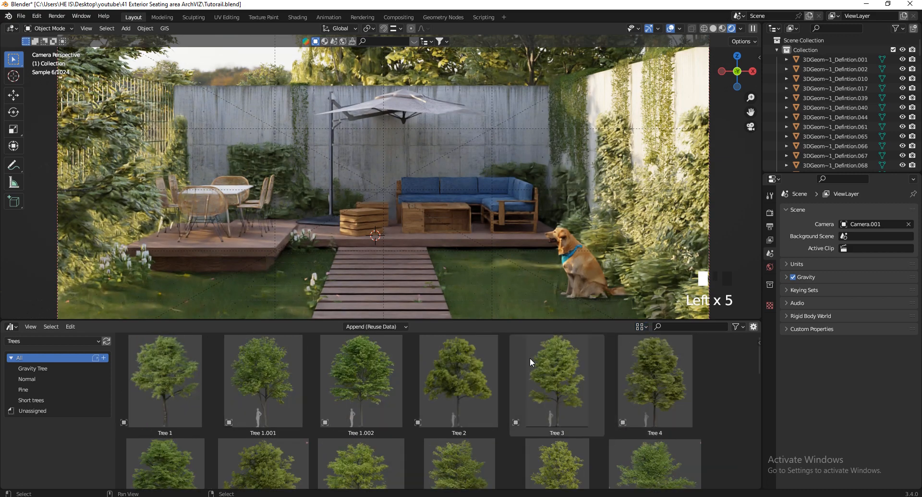
left_click_drag(504, 320, 514, 262)
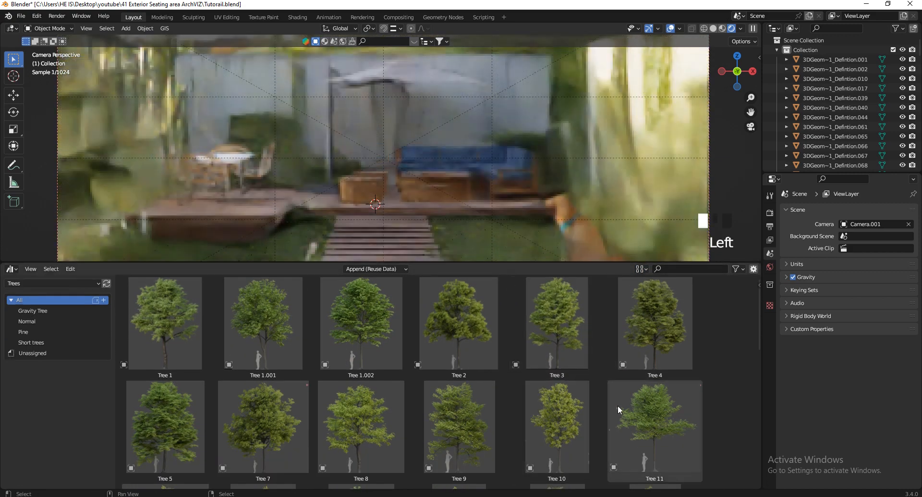
Filter to the Short trees catalog and drag Tree 16 beside the deck's dining table
scroll(440, 381, "down", 8)
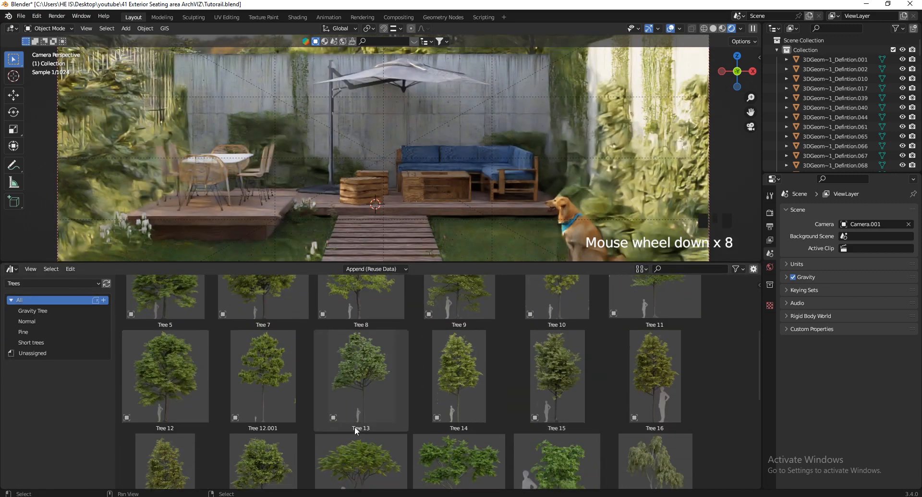
scroll(355, 426, "down", 14)
scroll(334, 403, "up", 7)
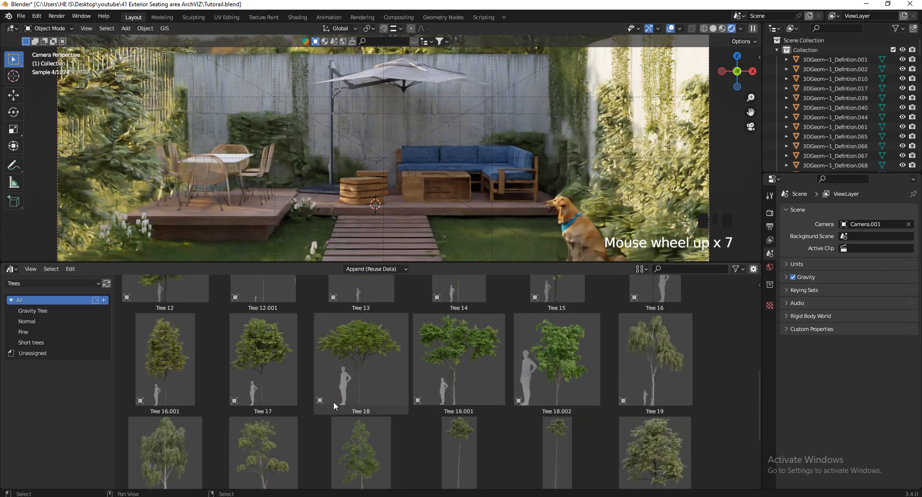
scroll(442, 456, "up", 7)
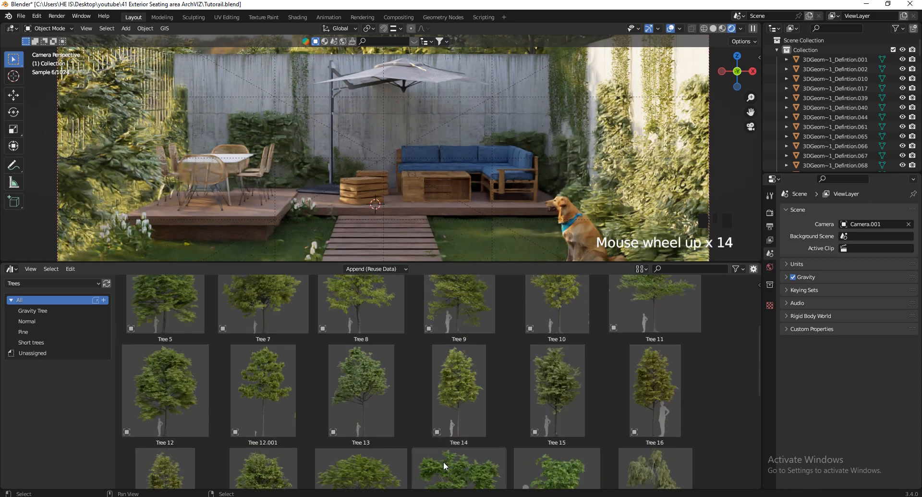
scroll(278, 425, "up", 10)
left_click(45, 342)
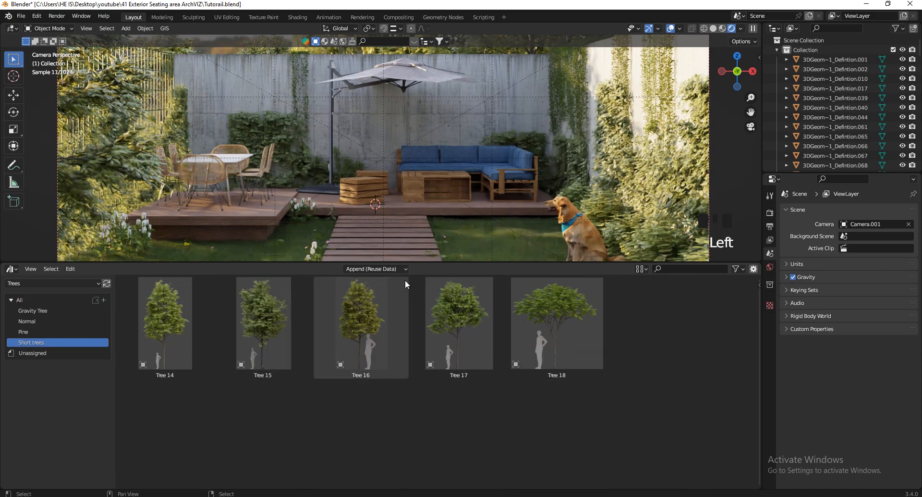
left_click_drag(416, 262, 422, 332)
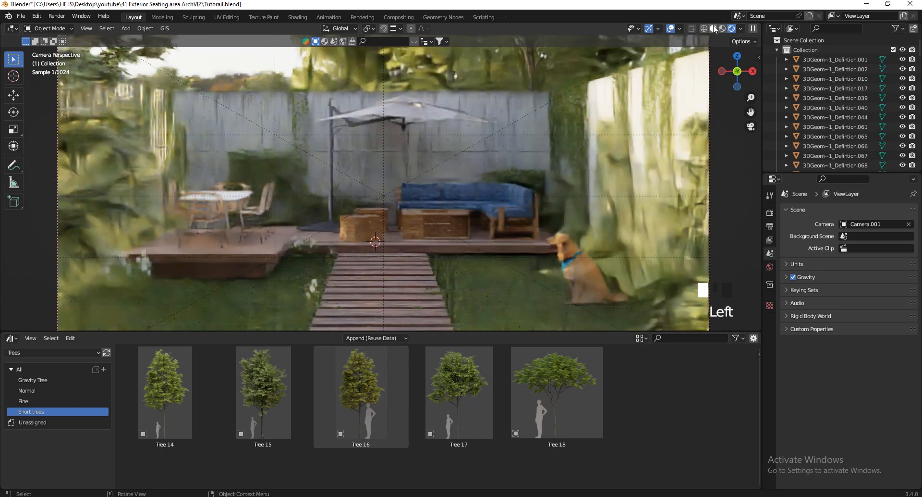
left_click(715, 29)
mouse_move(371, 384)
left_mouse_down()
mouse_move(307, 265)
mouse_move(252, 249)
left_mouse_up()
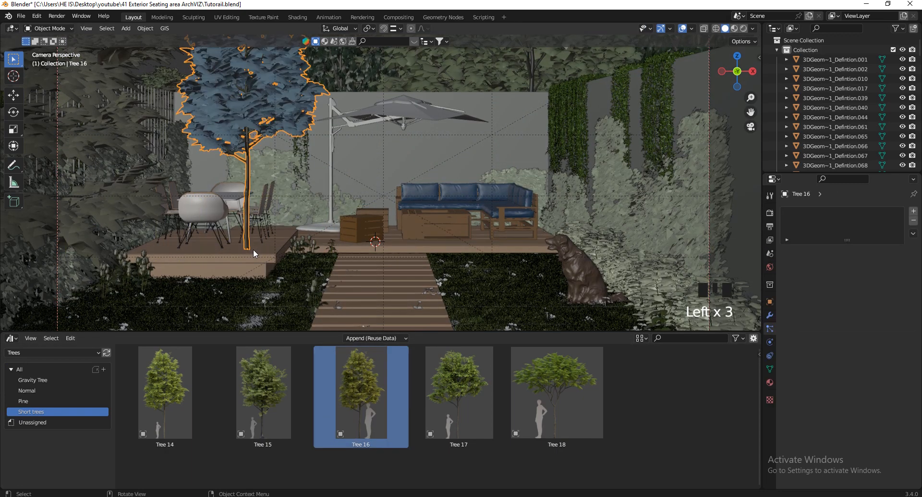
Turn the Outliner area into a second, enlarged 3D Viewport
left_click(774, 28)
left_click(462, 56)
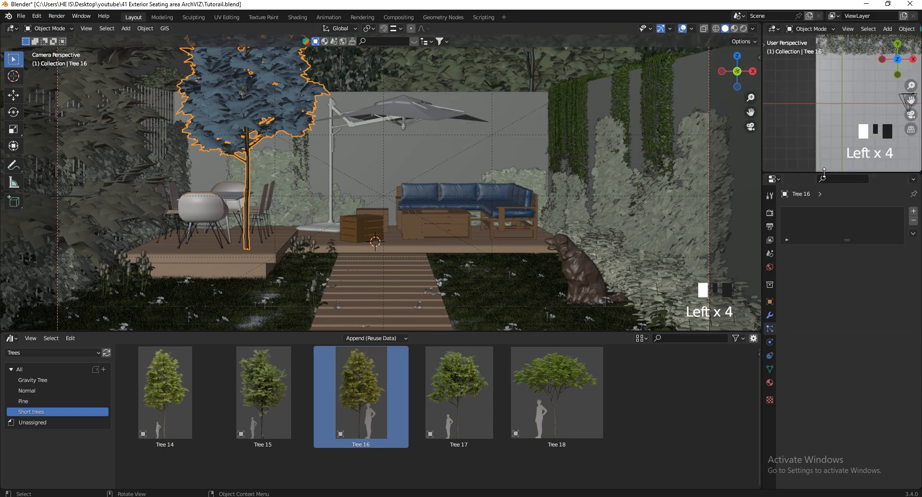
left_click_drag(824, 172, 825, 344)
scroll(841, 203, "down", 7)
scroll(840, 203, "up", 4)
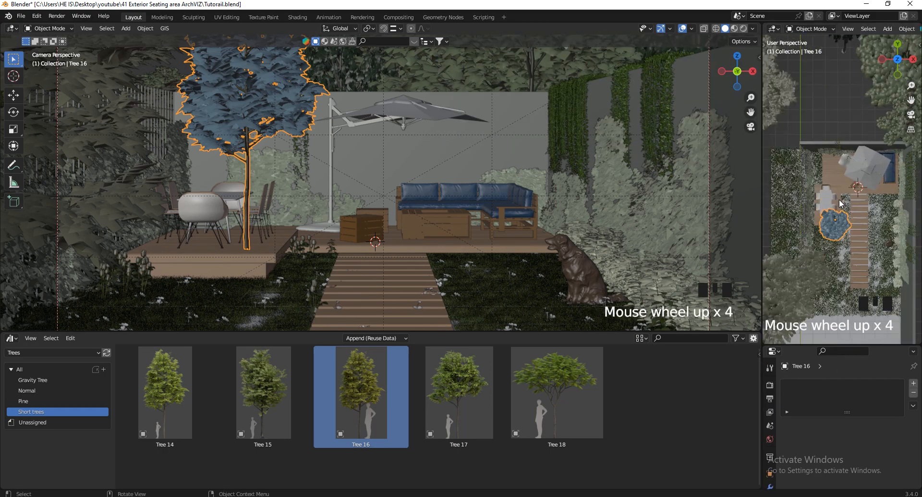
scroll(840, 203, "up", 2)
Move Tree 16 beside the dining table, refining its spot in Top Orthographic view
key("g")
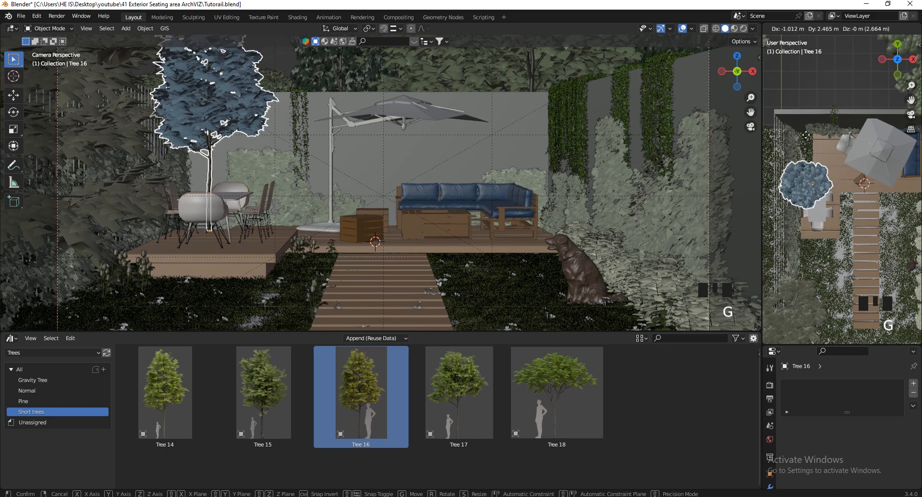
left_click(804, 137)
left_click(897, 58)
left_click(898, 44)
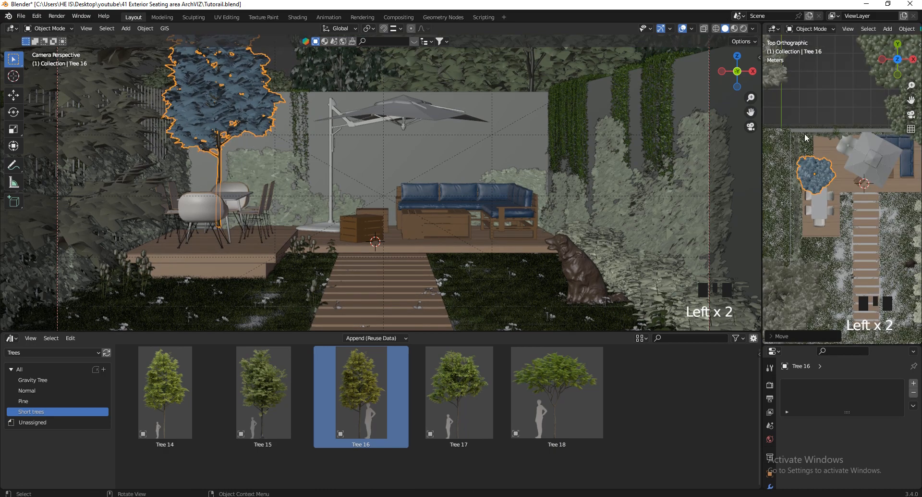
scroll(826, 158, "up", 5)
key("g")
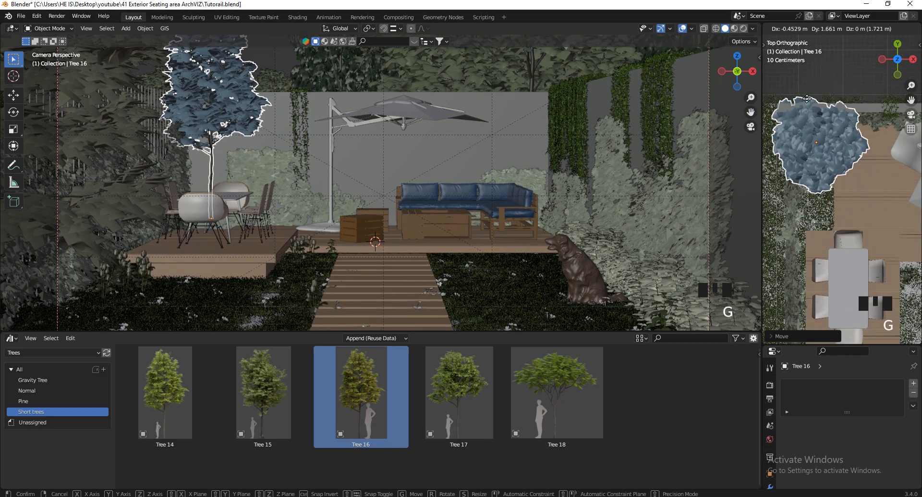
left_click(809, 110)
Lower Tree 16 about 0.47 m along Z onto the deck and collapse the Asset Browser
key("g")
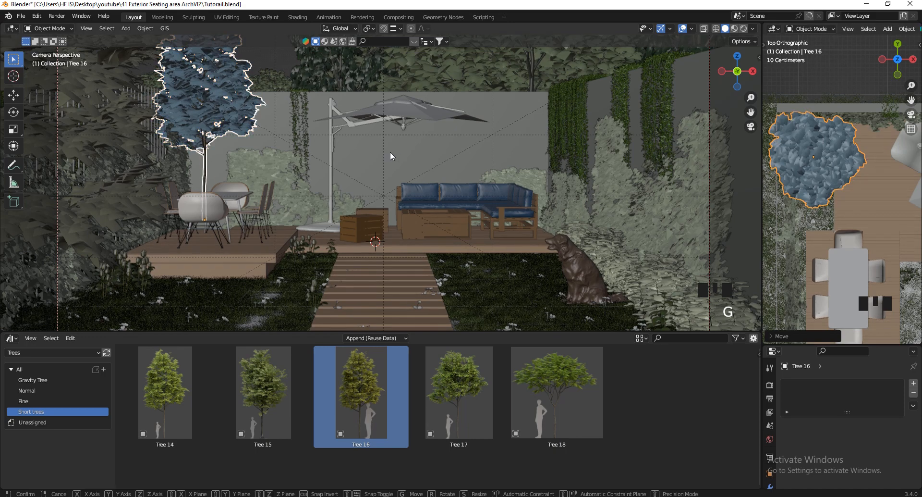
key("z")
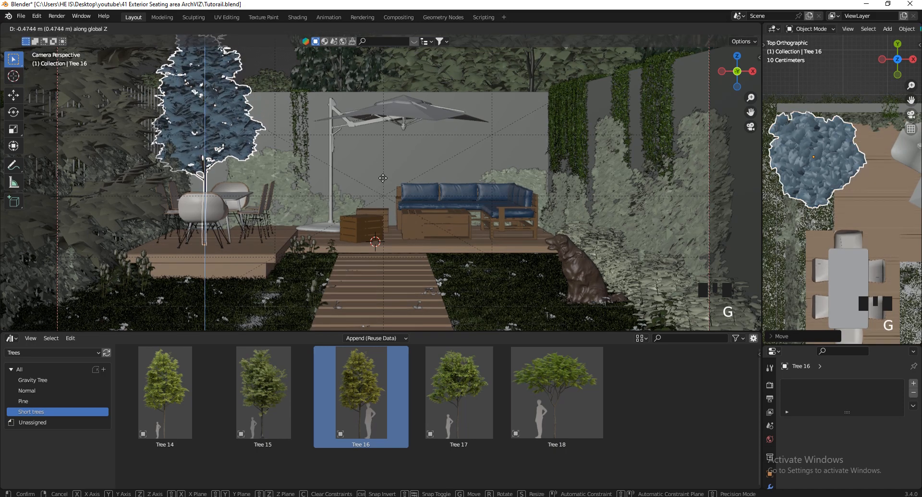
left_click(383, 176)
scroll(424, 284, "down", 3)
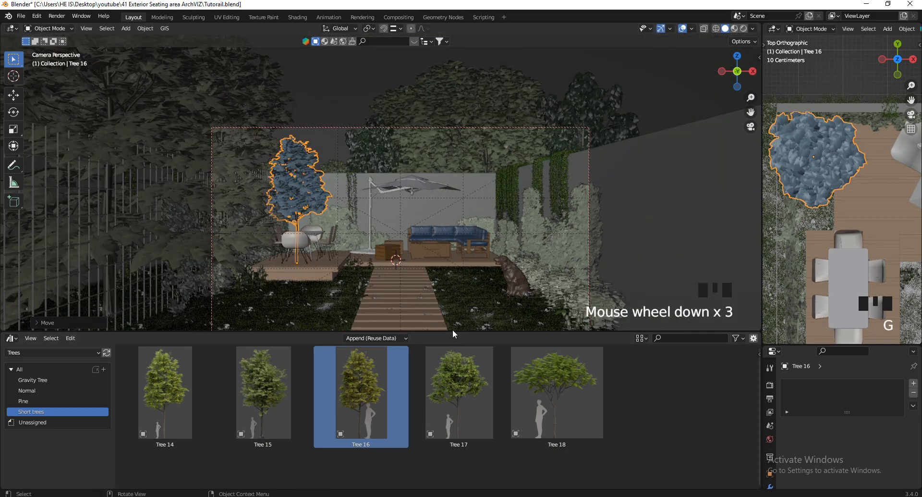
left_click_drag(453, 330, 462, 448)
scroll(447, 451, "up", 2)
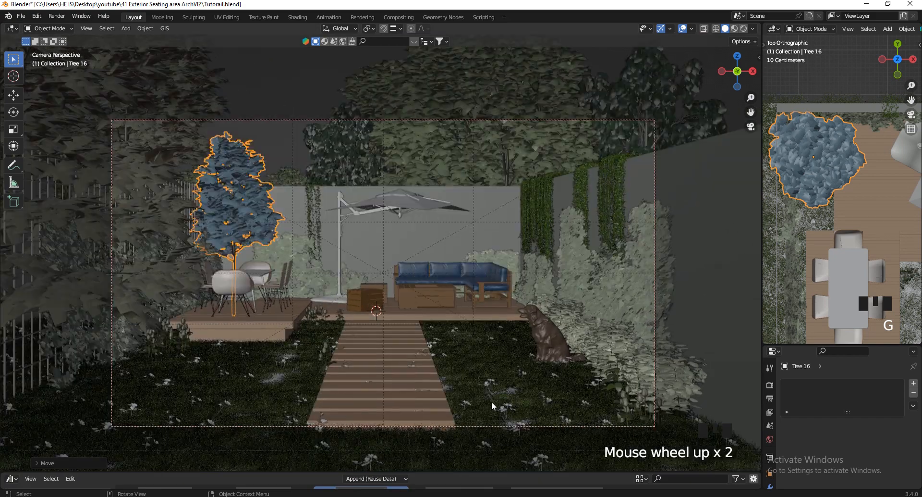
scroll(445, 428, "up", 1)
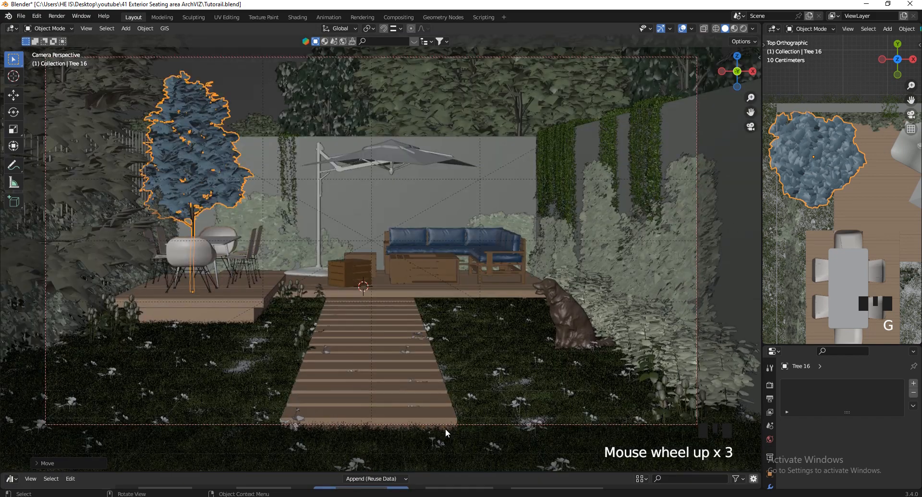
Switch to Rendered shading with overlays hidden, and nudge Tree 16 slightly in the top view
left_click(743, 29)
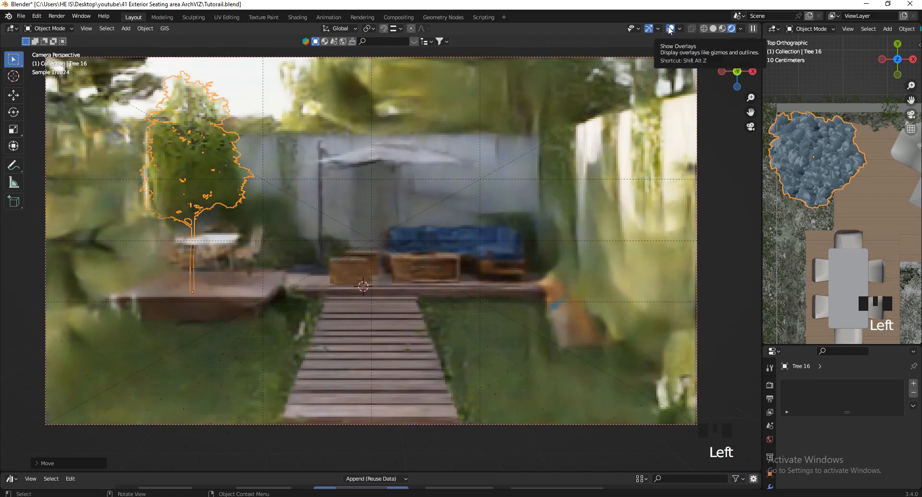
left_click(670, 28)
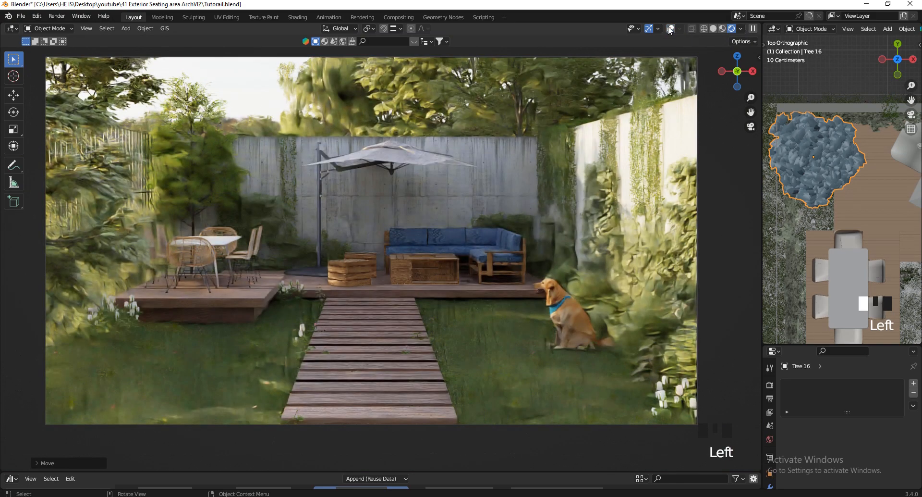
key("g")
left_click(828, 148)
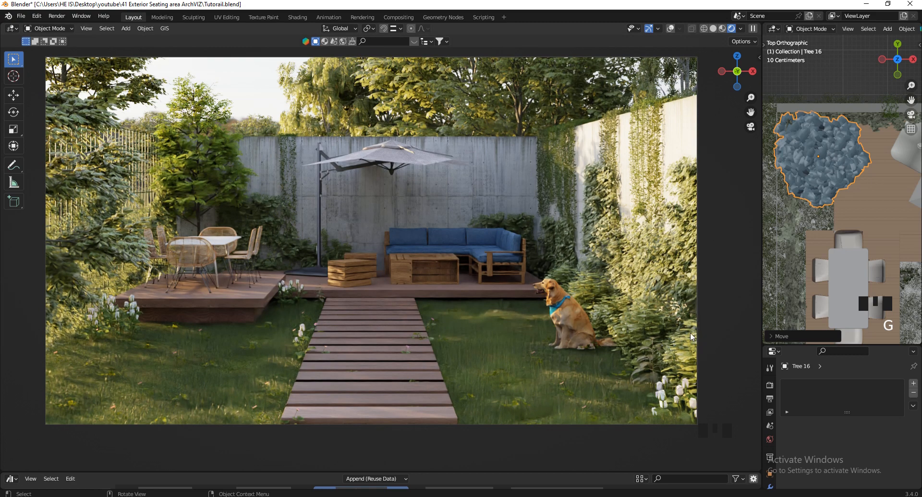
left_click(771, 399)
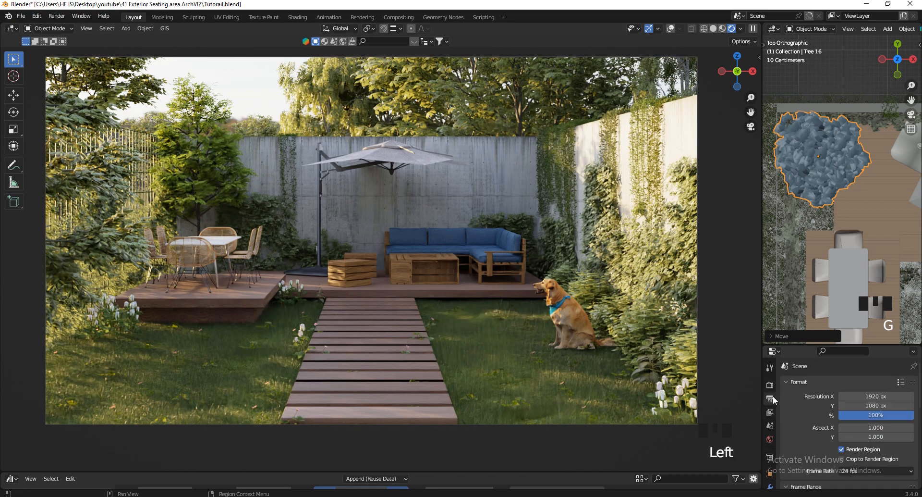
Set Resolution % to 200 for the 1920×1080 output and check the Cycles render settings
left_click(888, 414)
type("100")
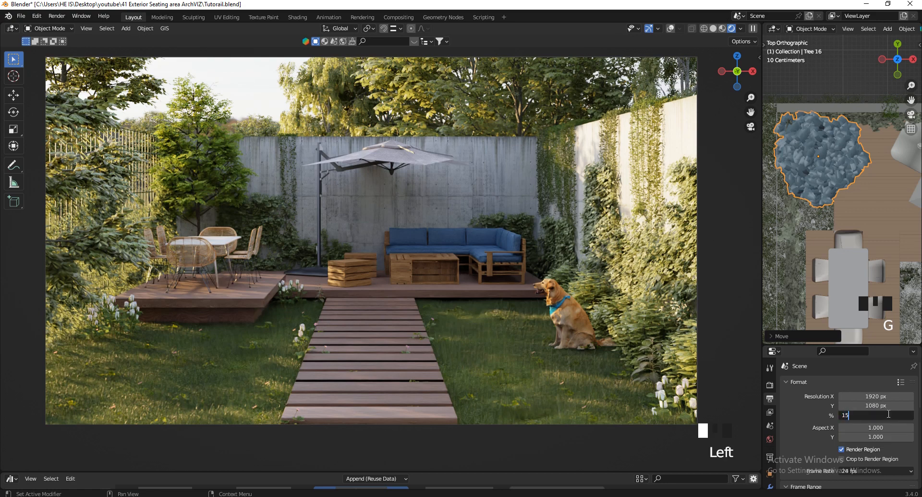
key("Return")
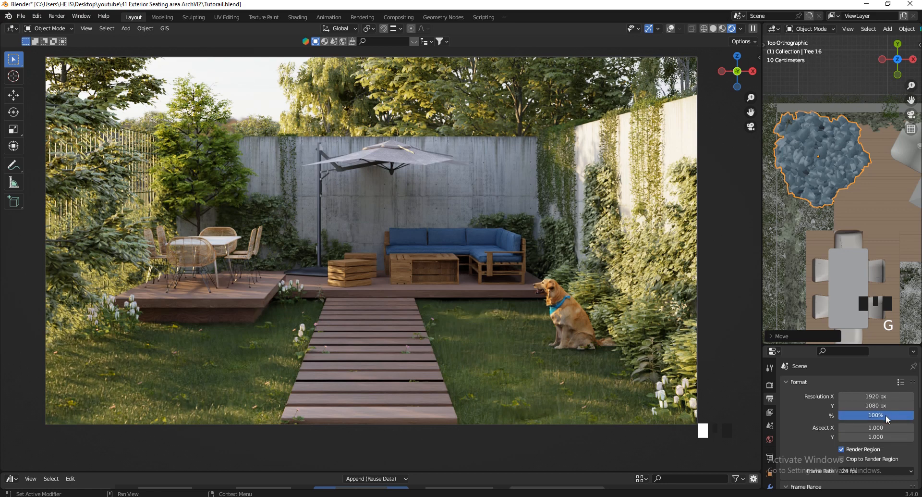
left_click(887, 415)
type("200")
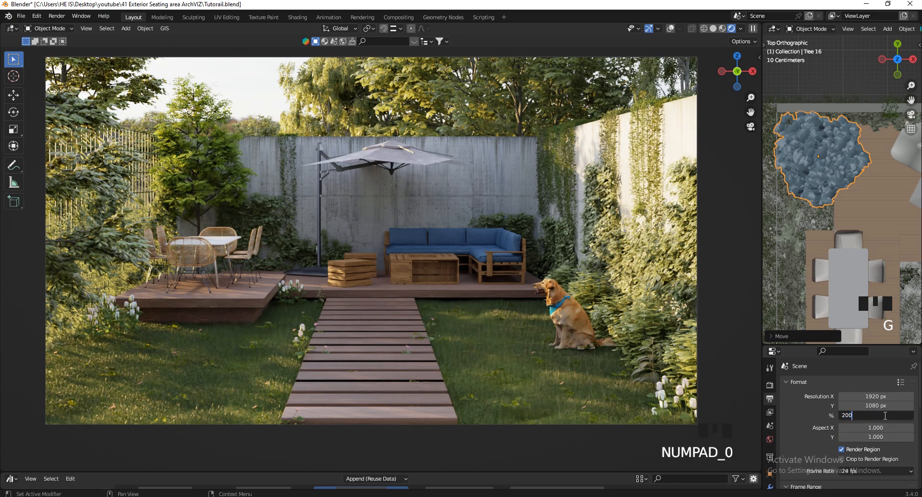
key("Return")
scroll(855, 423, "down", 9)
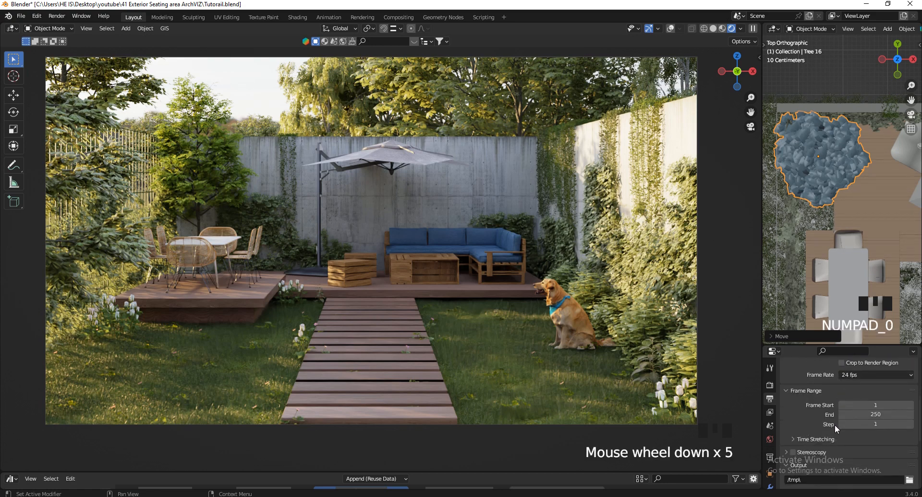
scroll(821, 437, "up", 10)
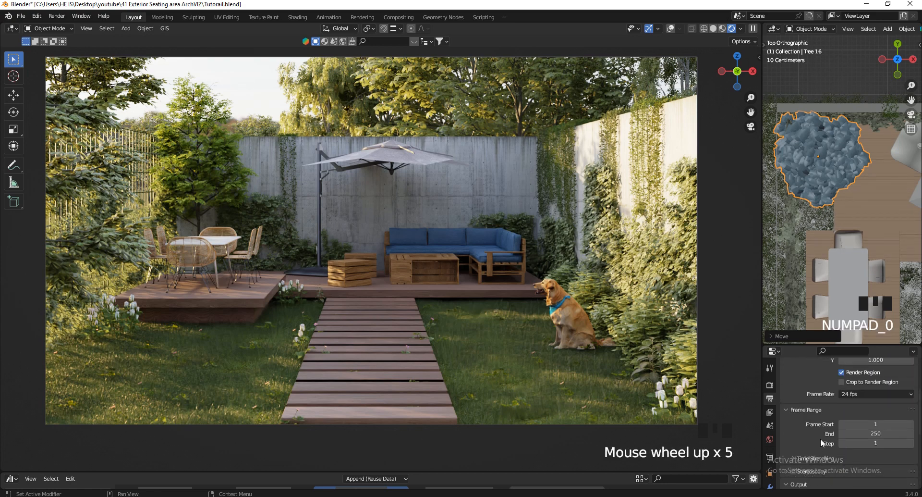
left_click(770, 385)
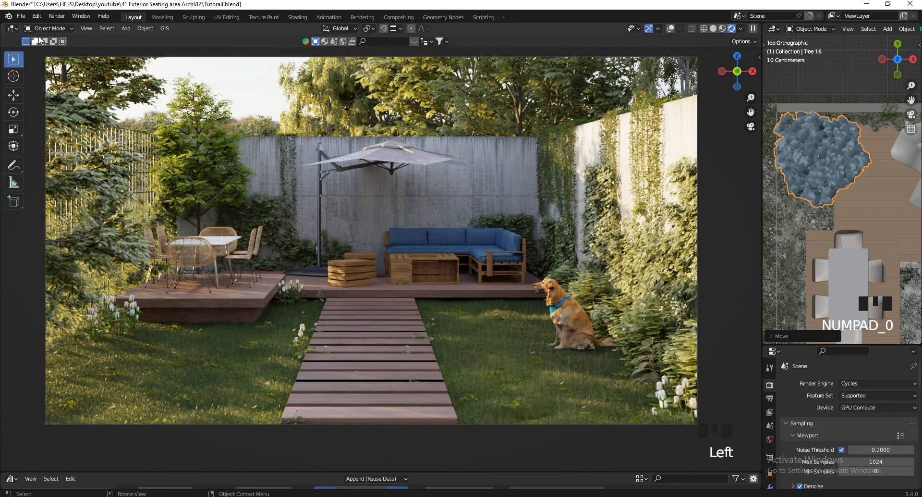
left_click(57, 16)
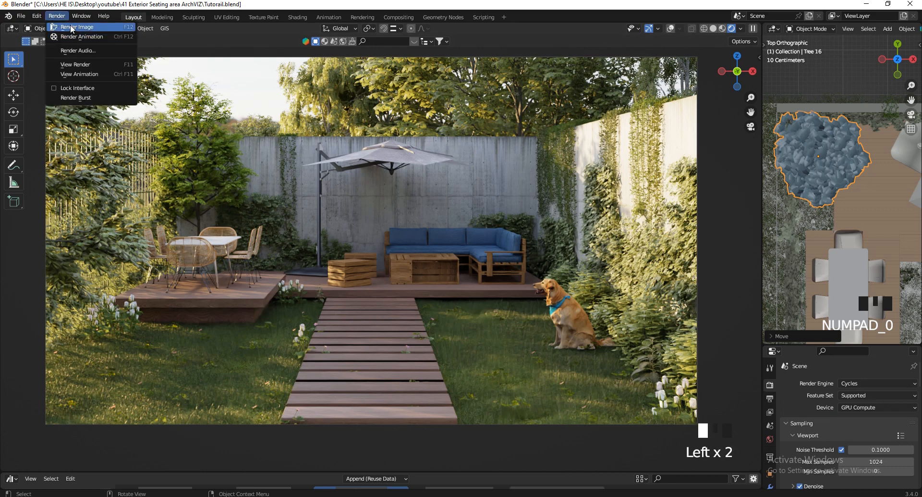